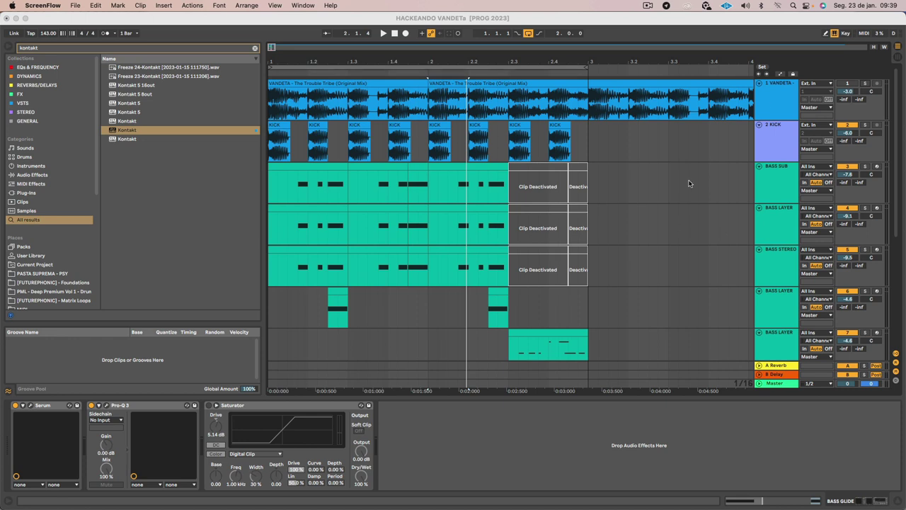
# - Solo the VANDETA reference track, play from its first clip, and unsolo it to hear the full arrangement
pyautogui.click(868, 83)
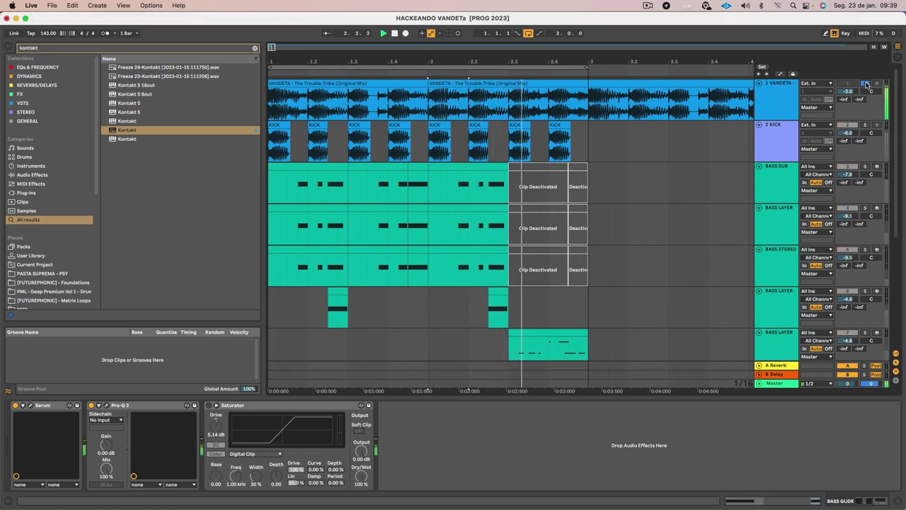
pyautogui.click(277, 85)
pyautogui.press('space')
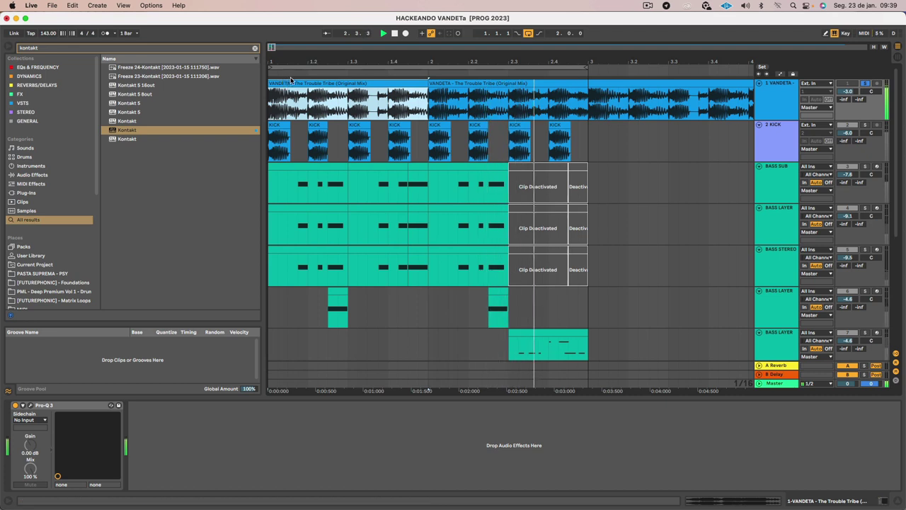
pyautogui.click(865, 84)
pyautogui.press('space')
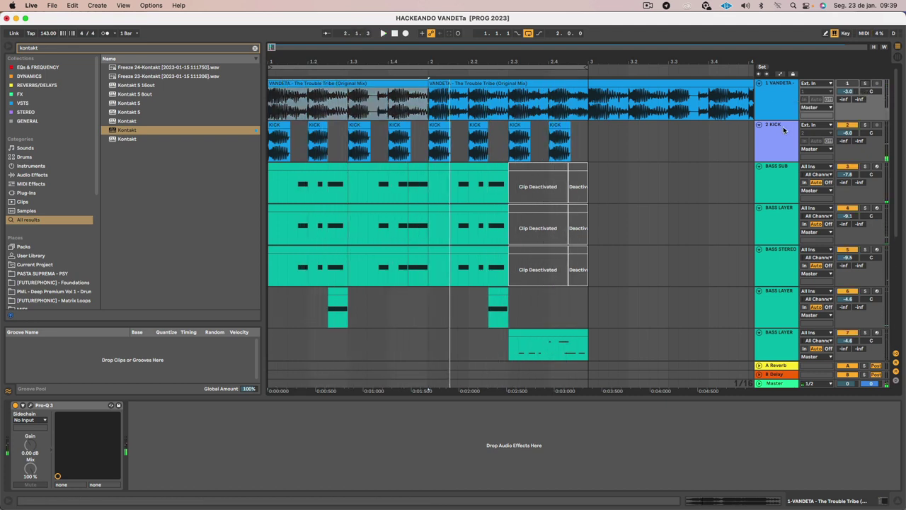
# - Select the KICK track and play the opening of the arrangement
pyautogui.click(782, 130)
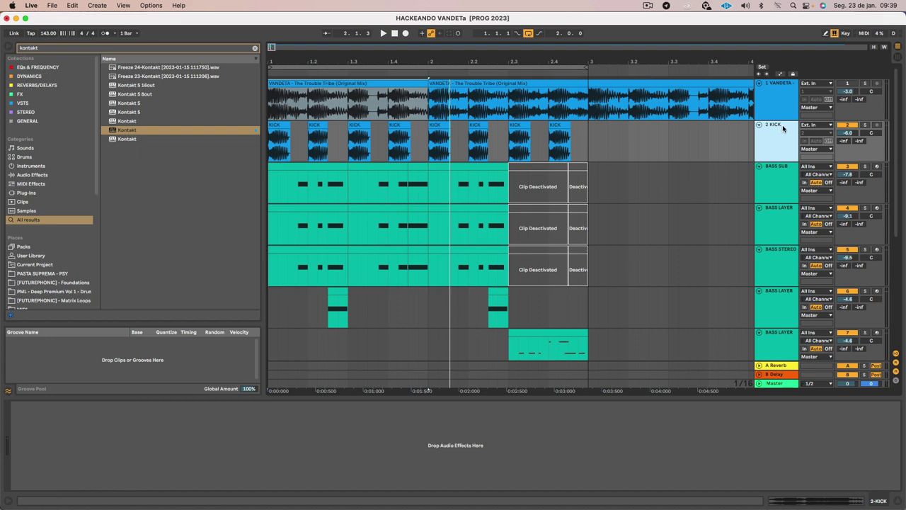
pyautogui.scroll(-5, 789, 137)
pyautogui.scroll(5, 789, 137)
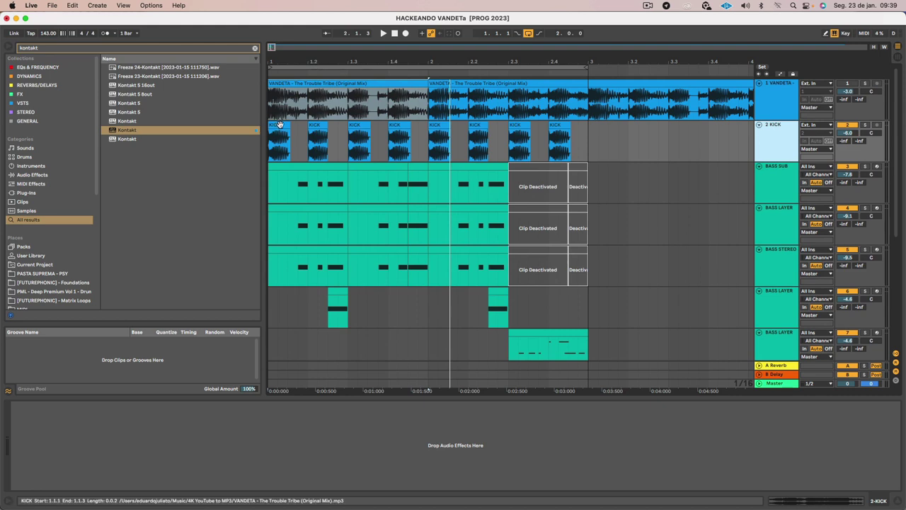
pyautogui.press('space')
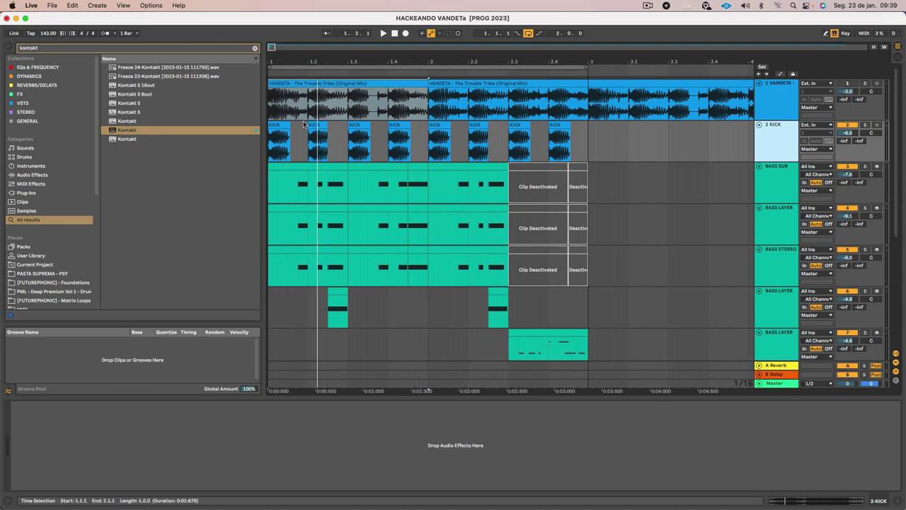
# - Deactivate tracks 4 to 11, from the first BASS LAYER down to EPIC DRUMS, leaving KICK and BASS SUB active
pyautogui.click(775, 190)
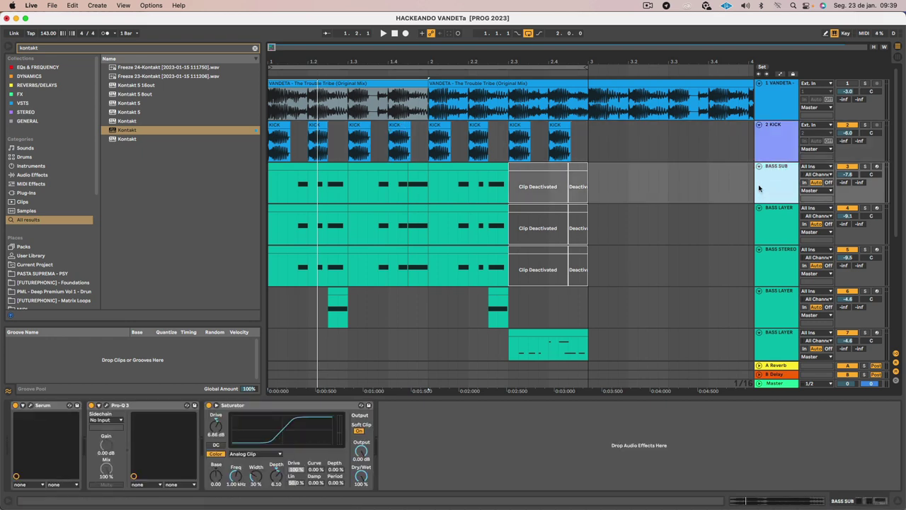
pyautogui.moveTo(276, 186); pyautogui.dragTo(348, 186)
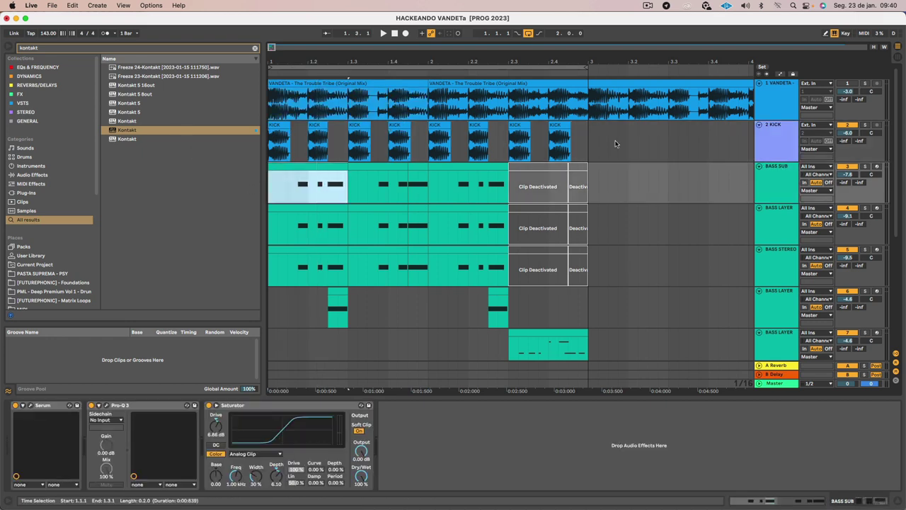
pyautogui.click(850, 209)
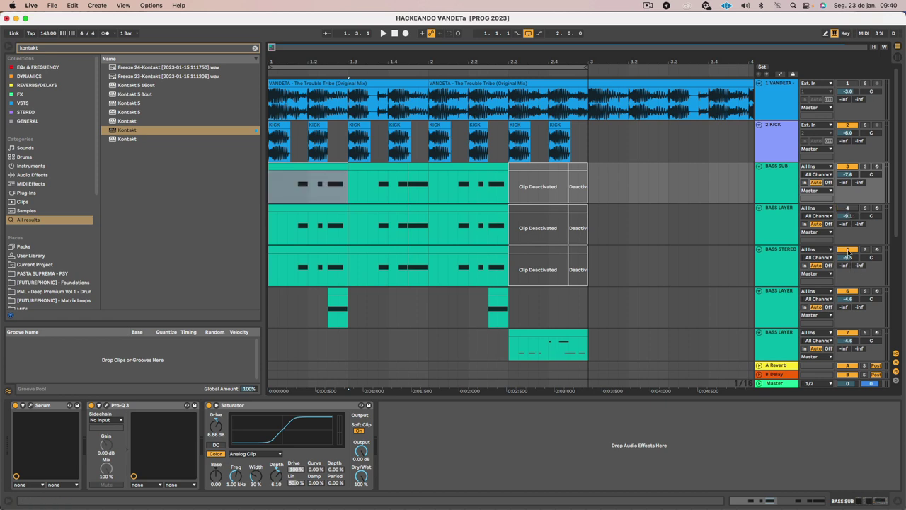
pyautogui.click(848, 250)
pyautogui.click(847, 291)
pyautogui.click(846, 332)
pyautogui.scroll(-5, 844, 332)
pyautogui.click(847, 178)
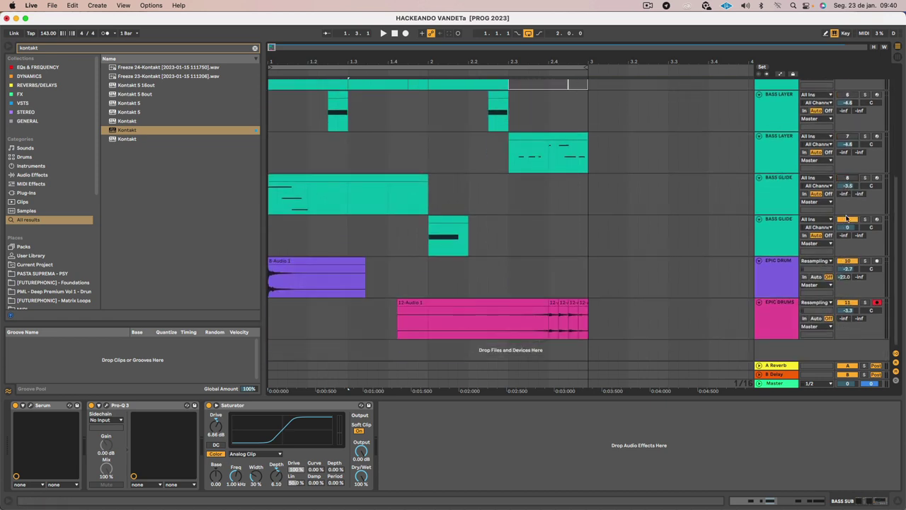
pyautogui.click(846, 220)
pyautogui.click(847, 261)
pyautogui.click(847, 302)
pyautogui.scroll(5, 847, 302)
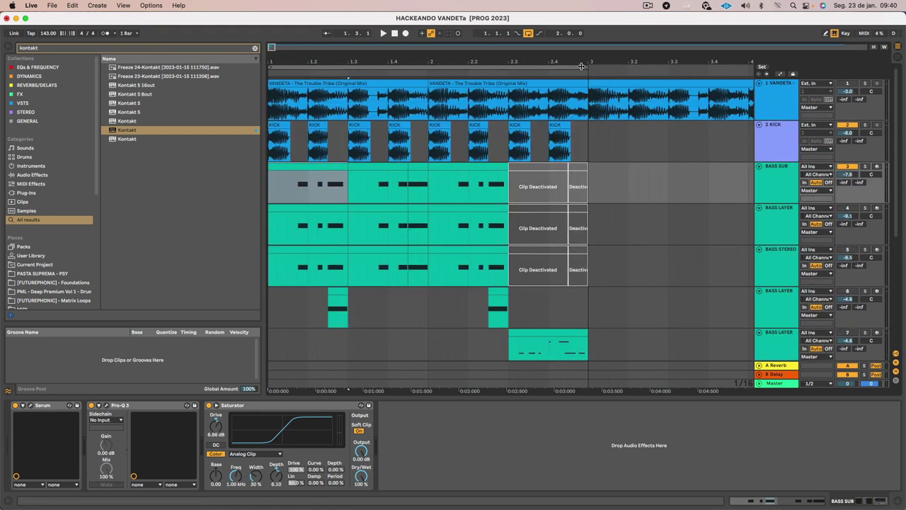
# - Solo the VANDETA reference track and play it briefly from the start, followed by a longer passage from bar 9
pyautogui.click(758, 100)
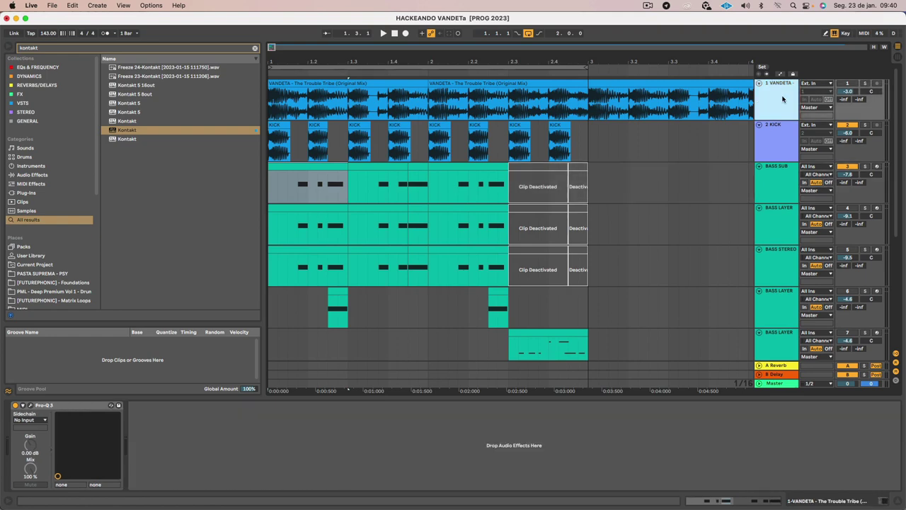
pyautogui.click(864, 84)
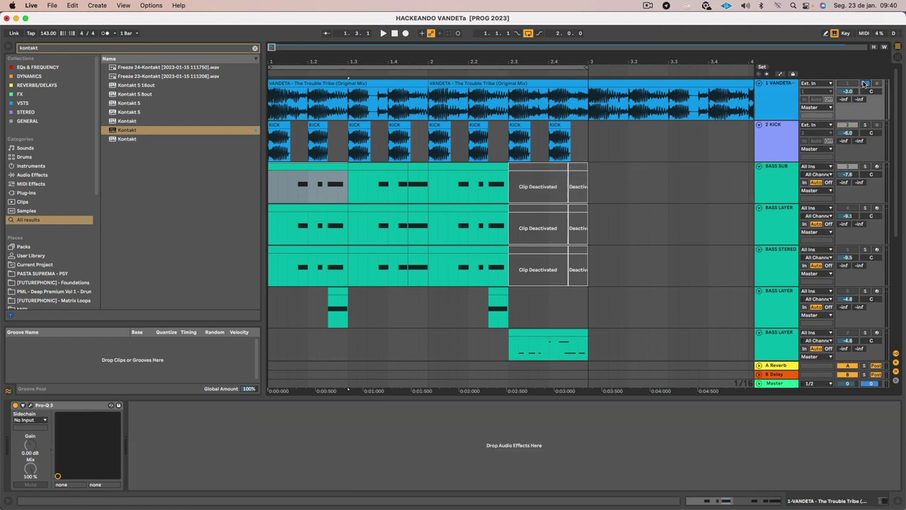
pyautogui.press('space')
pyautogui.press('space')
pyautogui.scroll(-5, 382, 97)
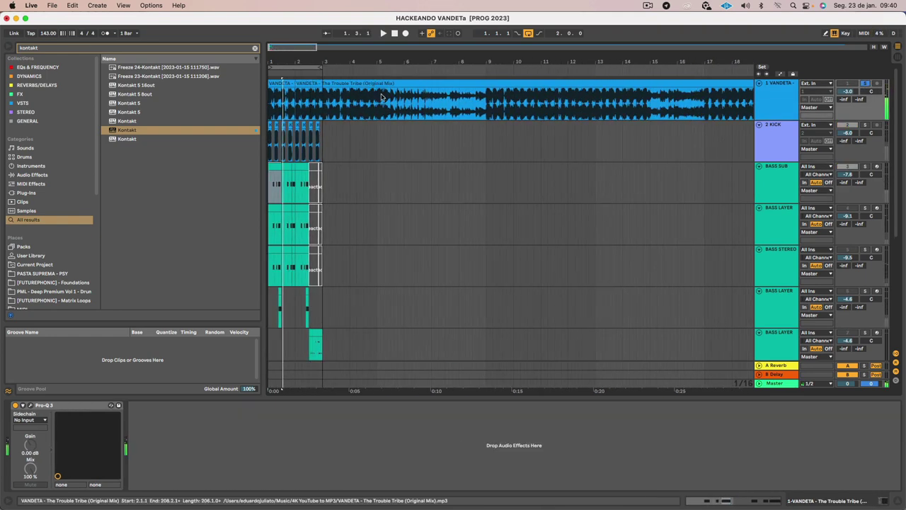
pyautogui.click(486, 116)
pyautogui.press('space')
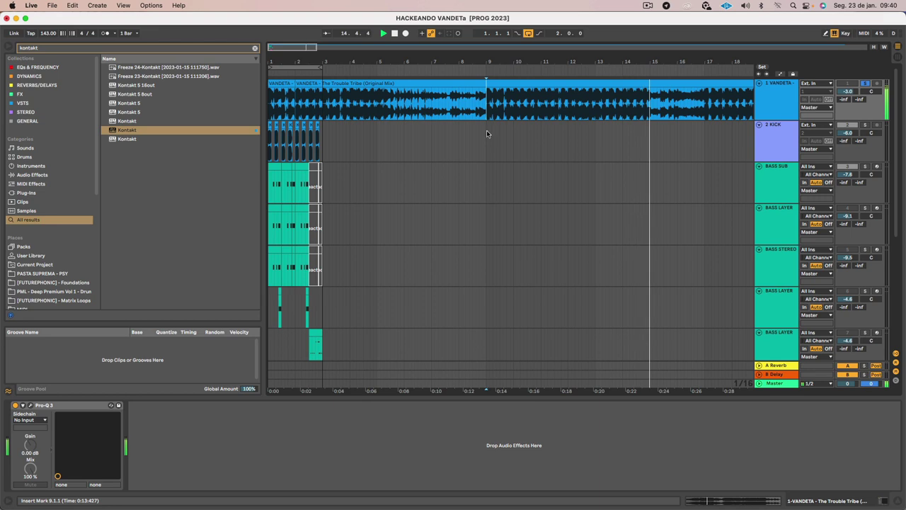
pyautogui.hscroll(10, 661, 129)
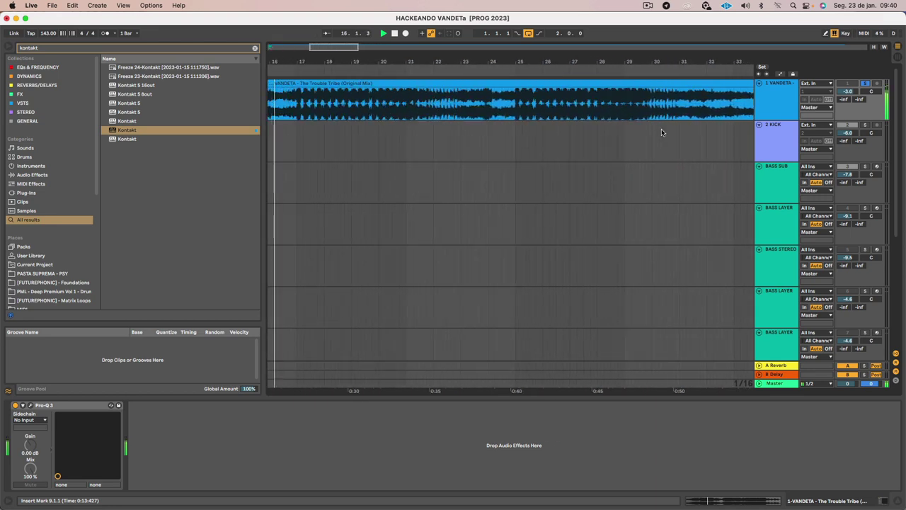
pyautogui.hscroll(-5, 661, 129)
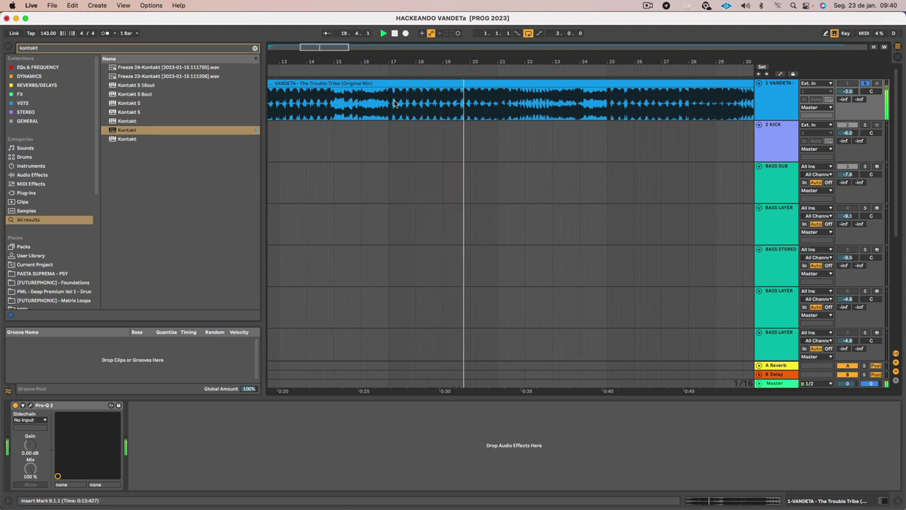
pyautogui.press('space')
# - Play the KICK and BASS SUB tracks together from bar 1 without the reference soloed
pyautogui.hscroll(-5, 395, 103)
pyautogui.moveTo(303, 56); pyautogui.dragTo(407, 69)
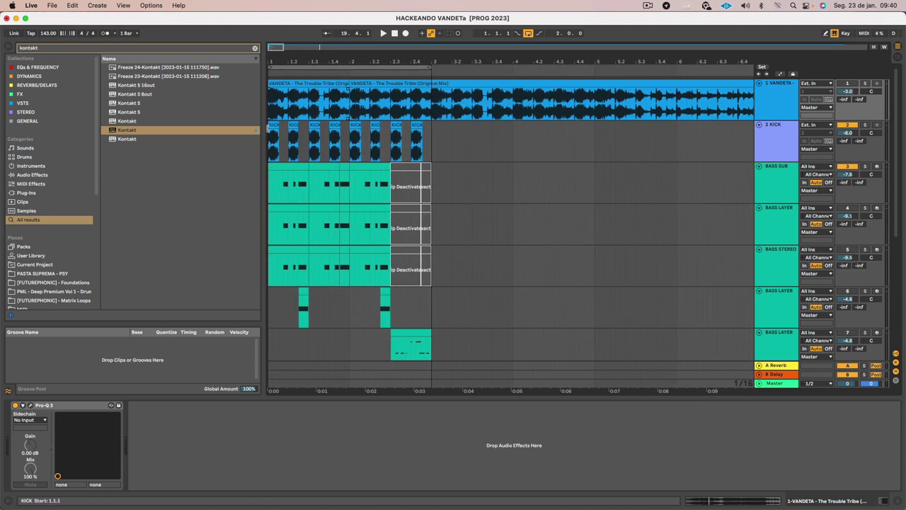
pyautogui.click(273, 126)
pyautogui.click(775, 142)
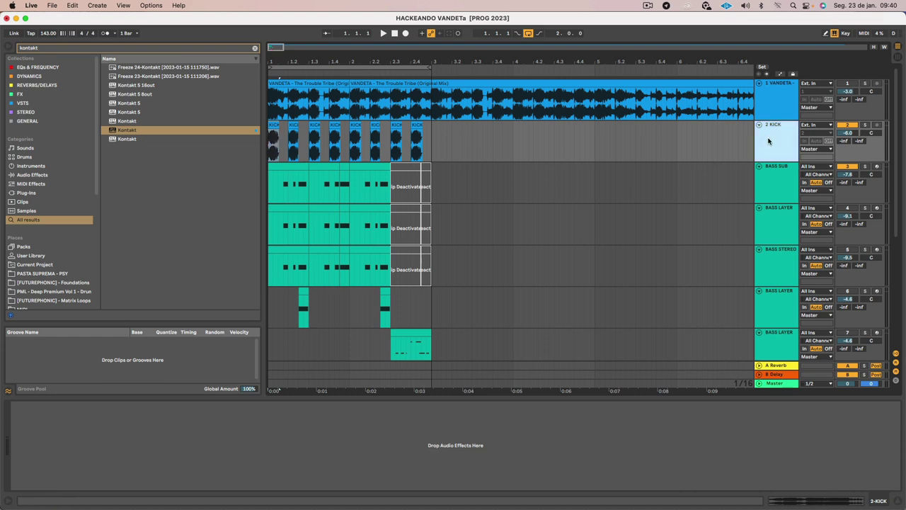
pyautogui.press('space')
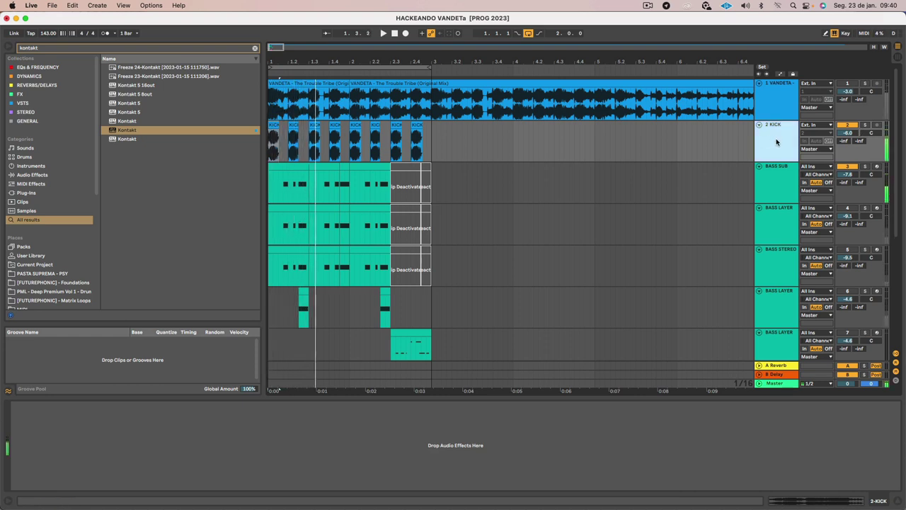
# - Deactivate the BASS SUB track and play the KICK track on its own
pyautogui.click(846, 167)
pyautogui.click(764, 146)
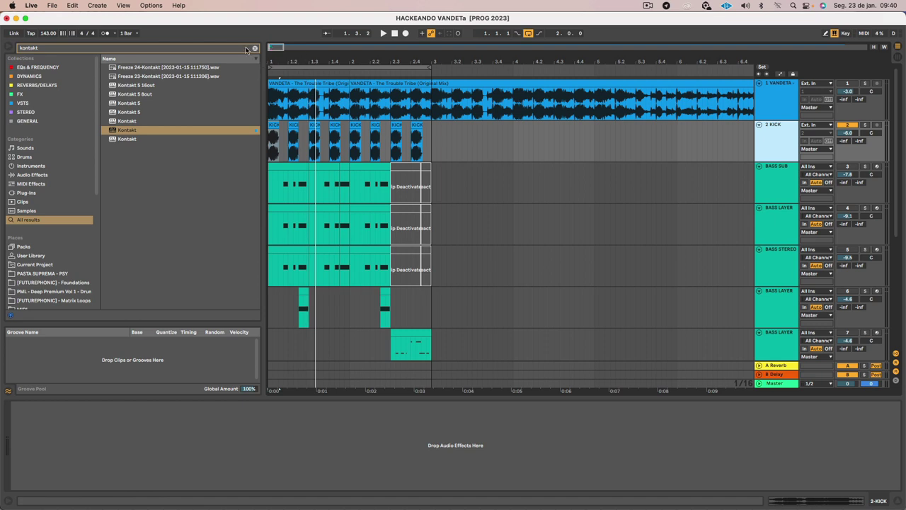
pyautogui.moveTo(263, 69); pyautogui.dragTo(348, 131)
pyautogui.click(783, 131)
pyautogui.press('space')
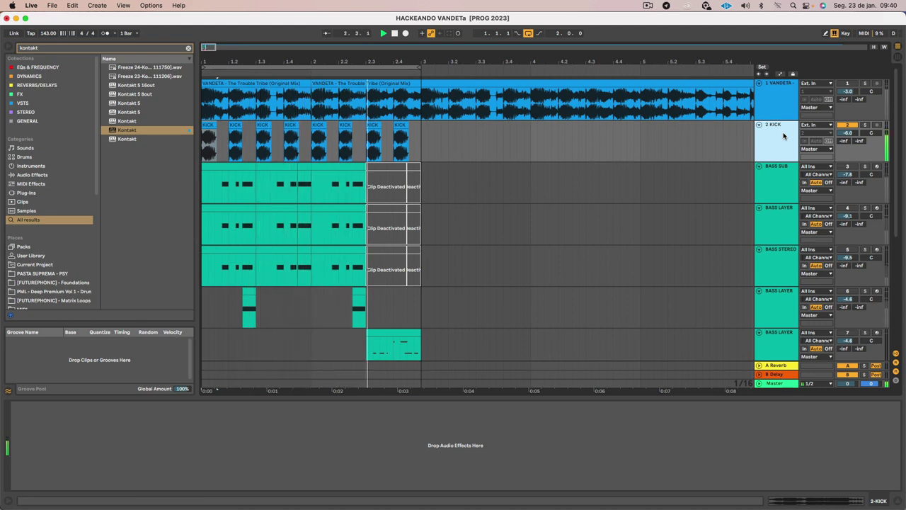
pyautogui.press('space')
# - Search the browser for "pro q", load Pro-Q 3 onto the KICK track and play the kick through its analyzer
pyautogui.click(58, 48)
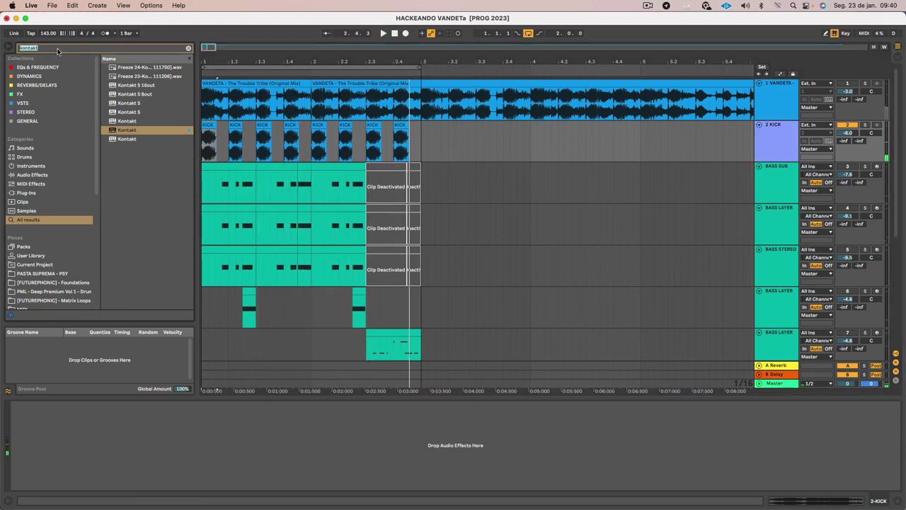
pyautogui.write('pro q')
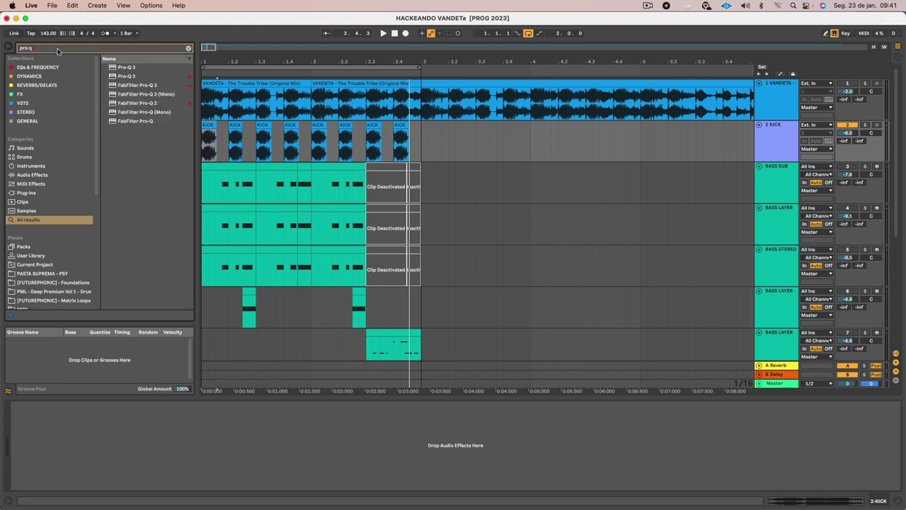
pyautogui.click(119, 68)
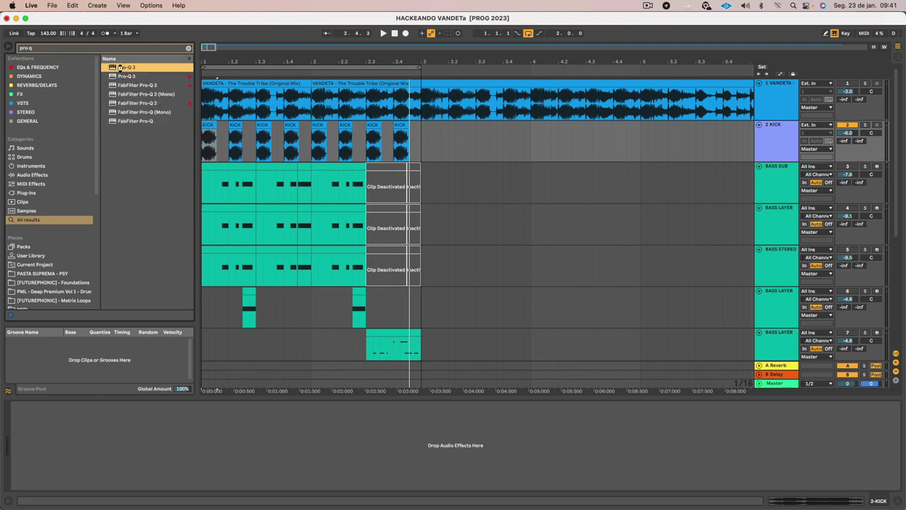
pyautogui.doubleClick(119, 67)
pyautogui.press('space')
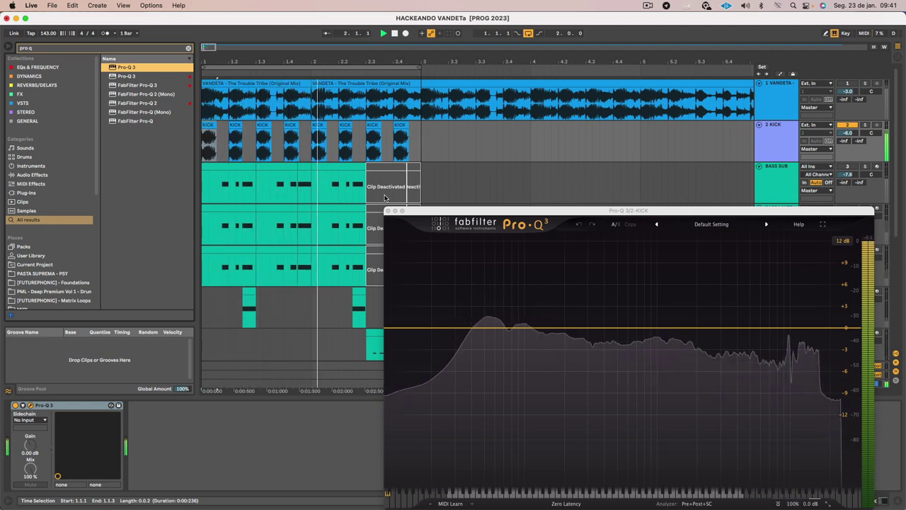
pyautogui.press('space')
# - Clear the browser search and expand the wav folder inside the Kämpfer Audio - Psytrance Kicks sample pack
pyautogui.scroll(-10, 23, 237)
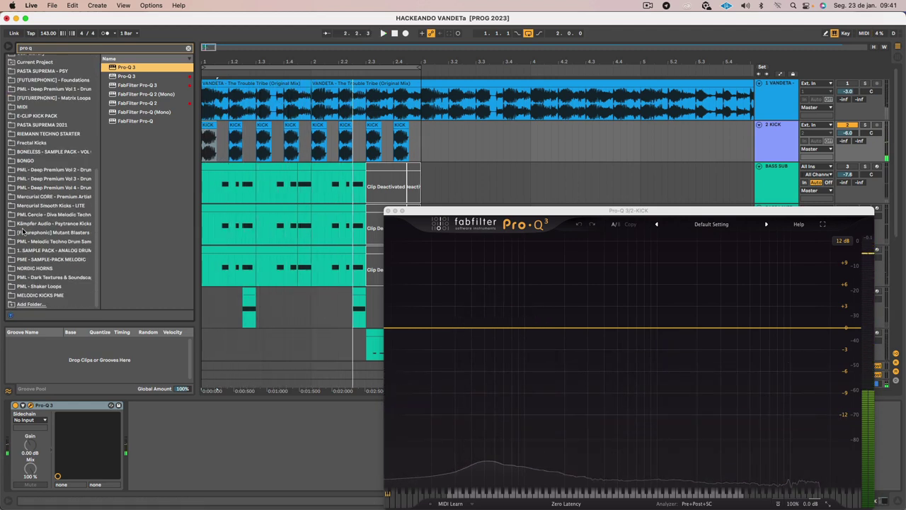
pyautogui.click(188, 49)
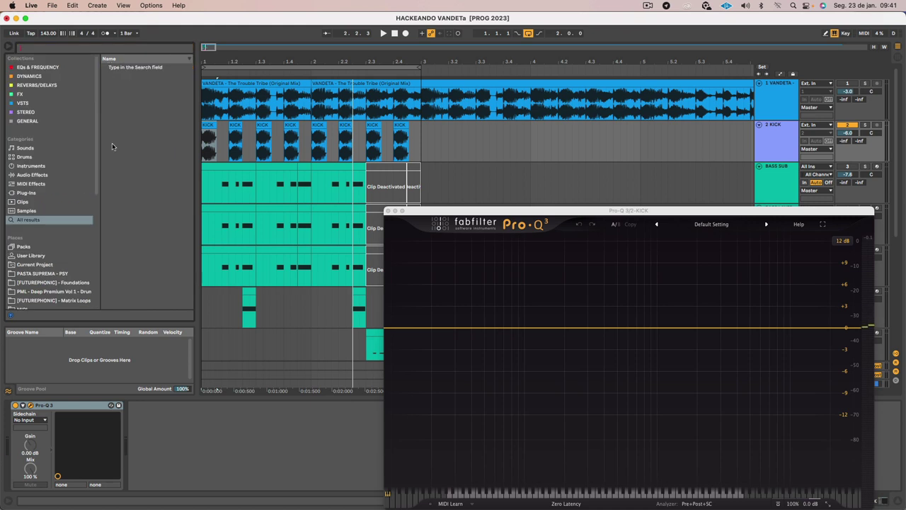
pyautogui.scroll(-5, 28, 205)
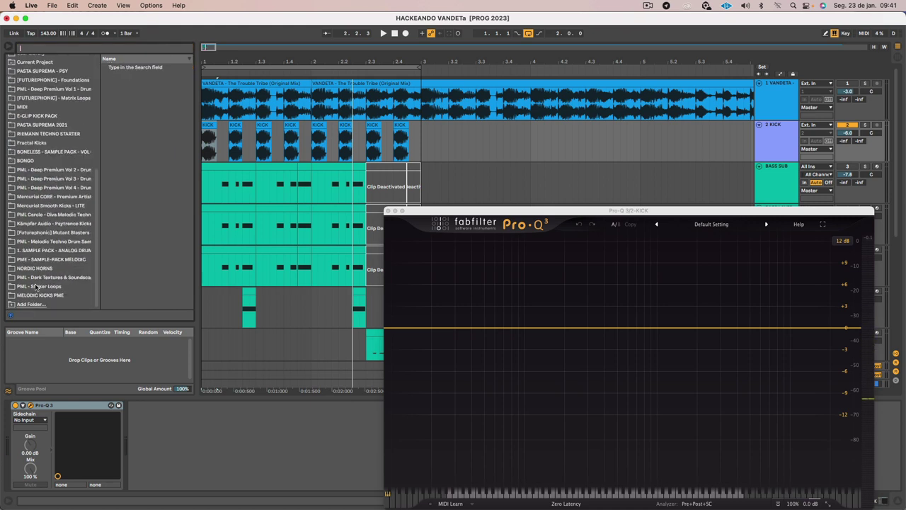
pyautogui.click(35, 224)
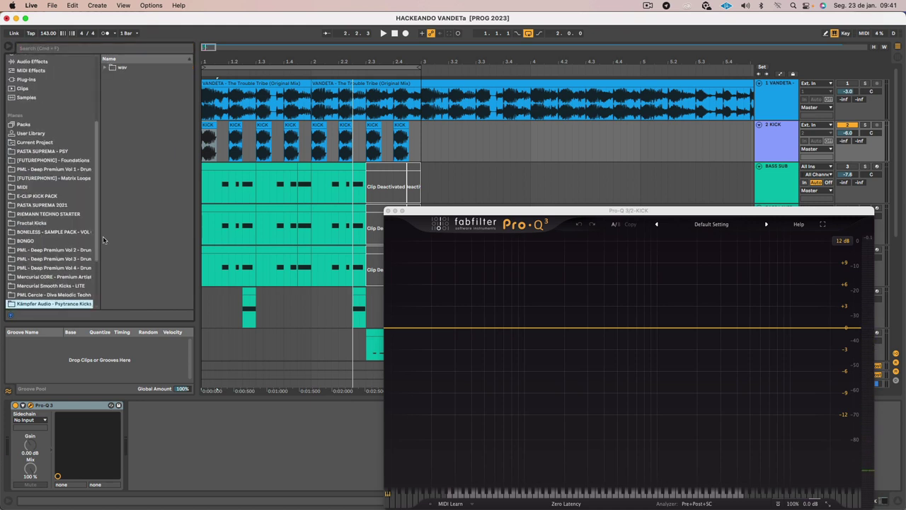
pyautogui.click(129, 68)
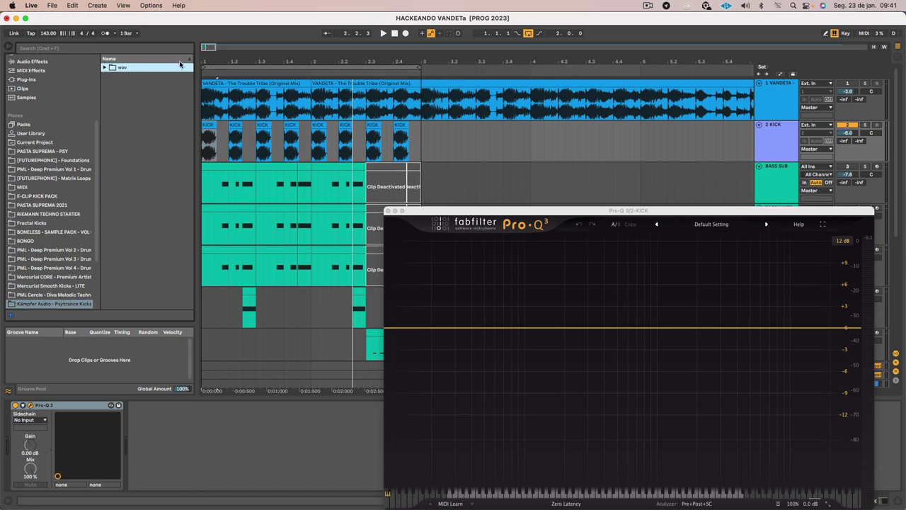
pyautogui.click(104, 68)
# - Audition the Kämpfer kick samples numbered 03 to 06 in the wav folder
pyautogui.click(131, 115)
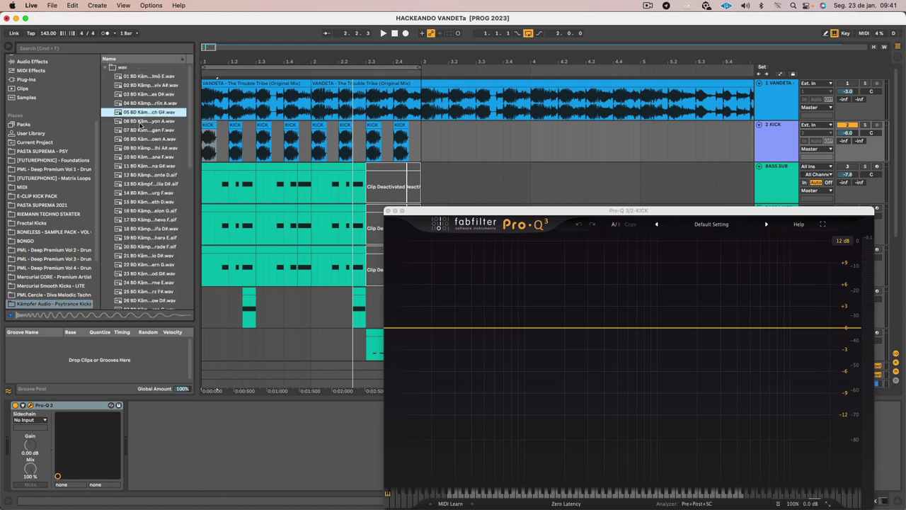
pyautogui.click(141, 122)
pyautogui.click(142, 113)
pyautogui.click(145, 105)
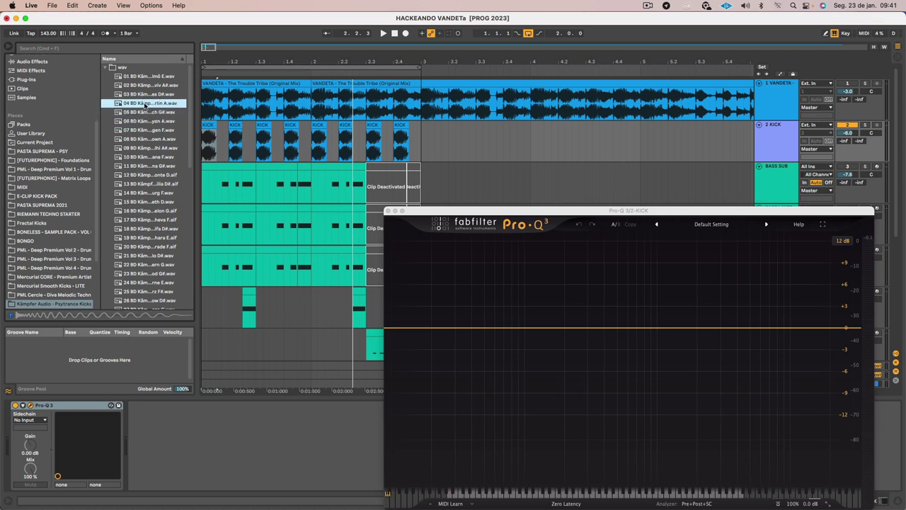
pyautogui.click(149, 94)
pyautogui.click(153, 124)
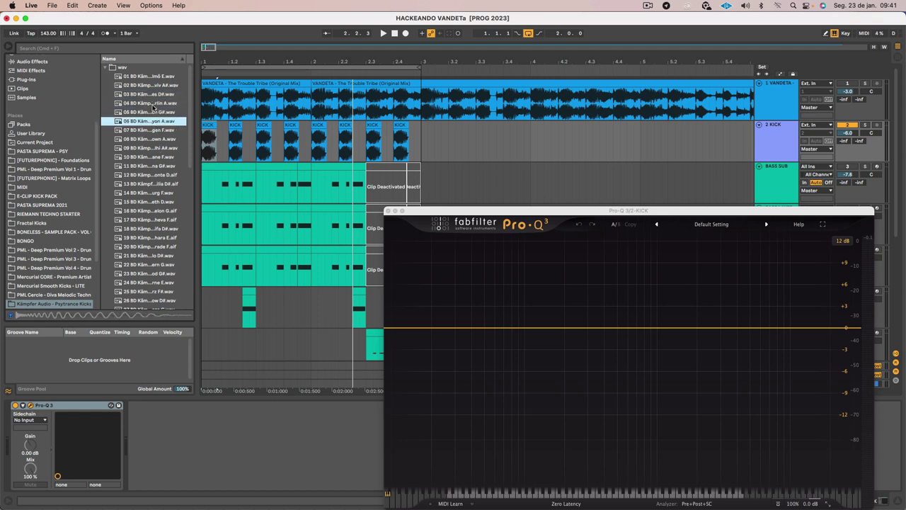
# - Close the Pro-Q 3 plug-in window covering the arrangement
pyautogui.click(387, 210)
pyautogui.moveTo(255, 62); pyautogui.dragTo(289, 96)
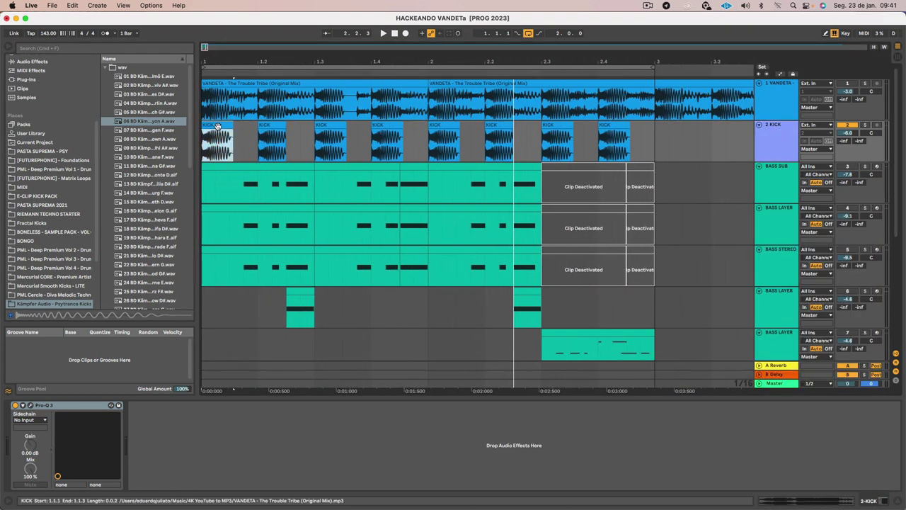
# - Play the isolated KICK track and activate the BASS SUB track
pyautogui.press('space')
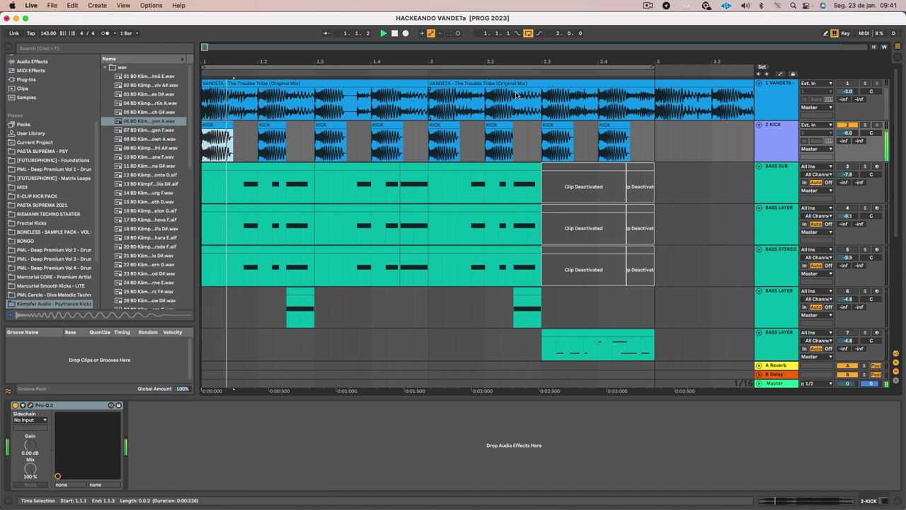
pyautogui.click(771, 149)
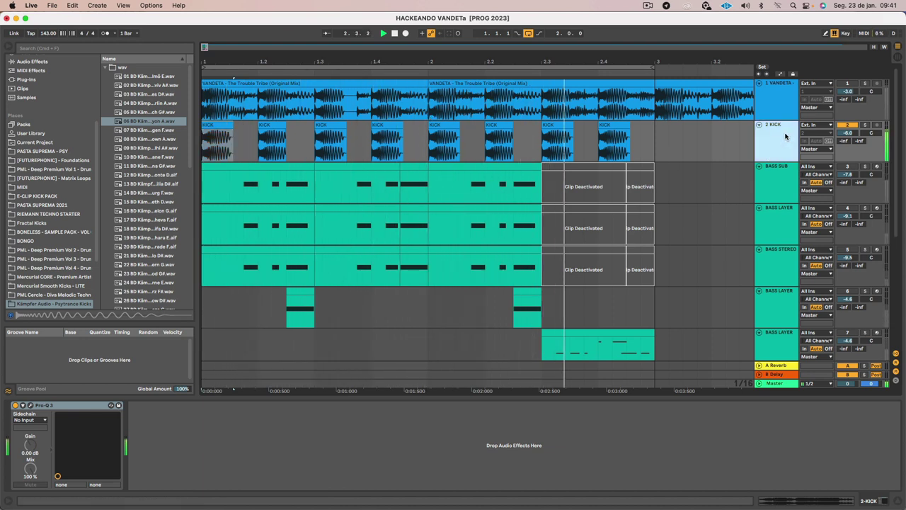
pyautogui.click(779, 195)
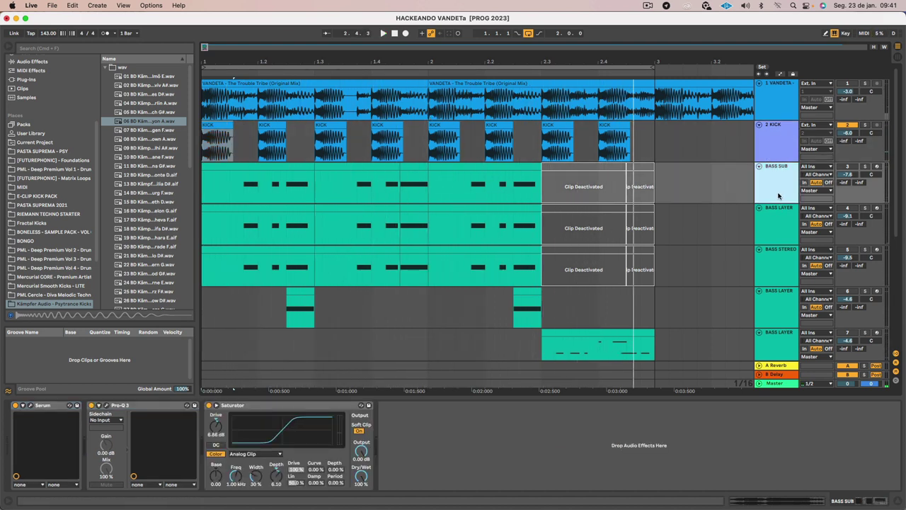
pyautogui.click(249, 166)
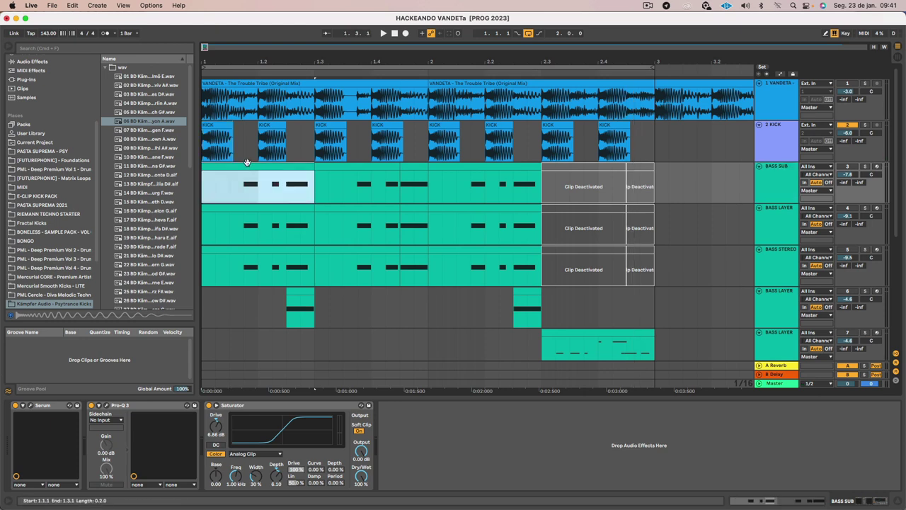
pyautogui.click(847, 167)
pyautogui.click(782, 180)
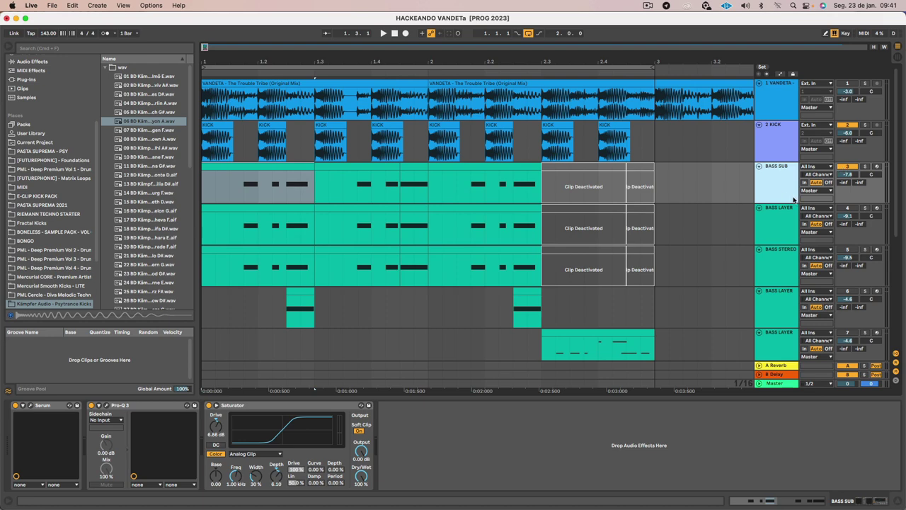
# - Play the kick together with the sub bass to hear how they fit
pyautogui.scroll(-5, 711, 195)
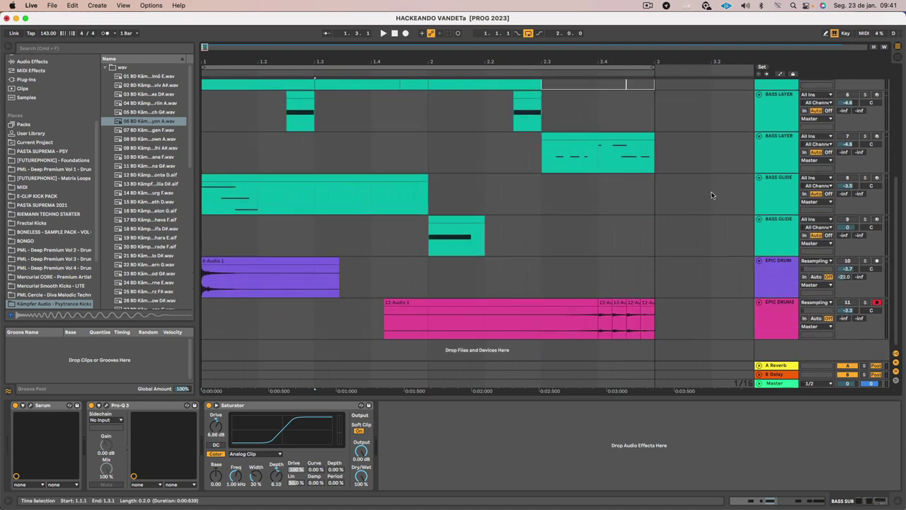
pyautogui.scroll(5, 711, 195)
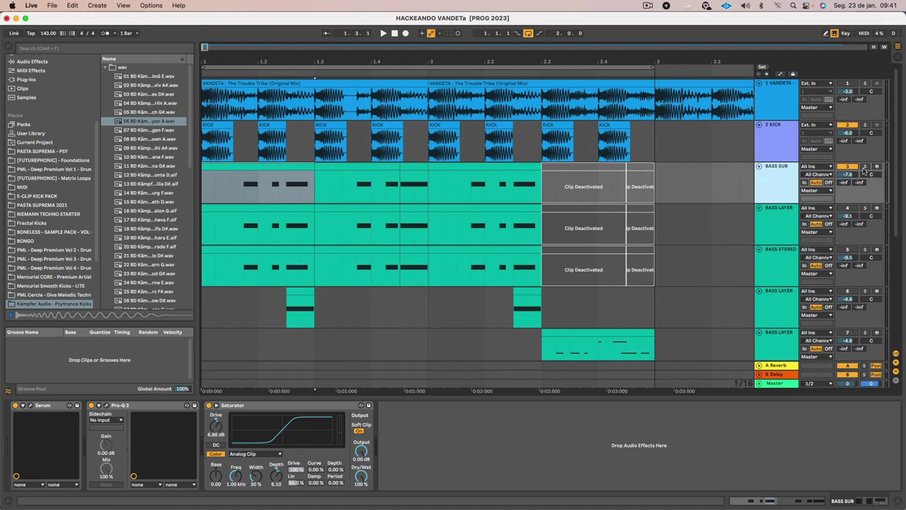
pyautogui.press('space')
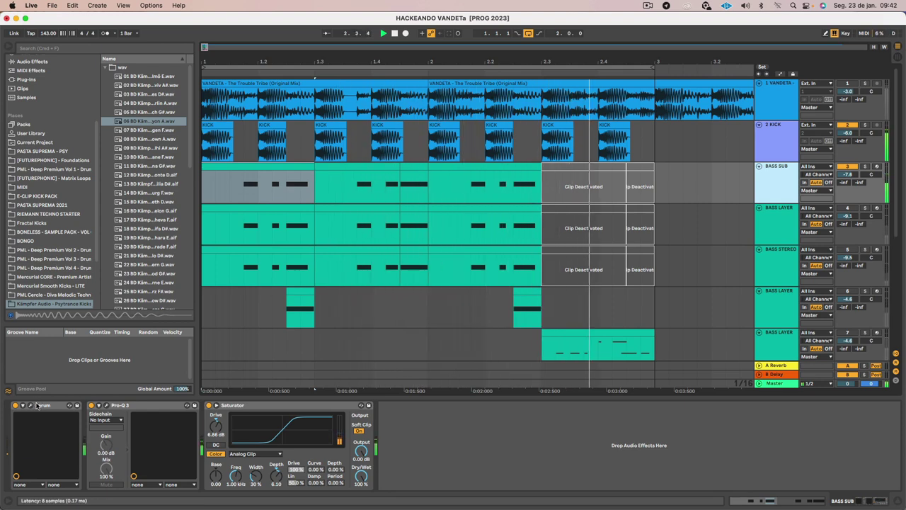
pyautogui.press('space')
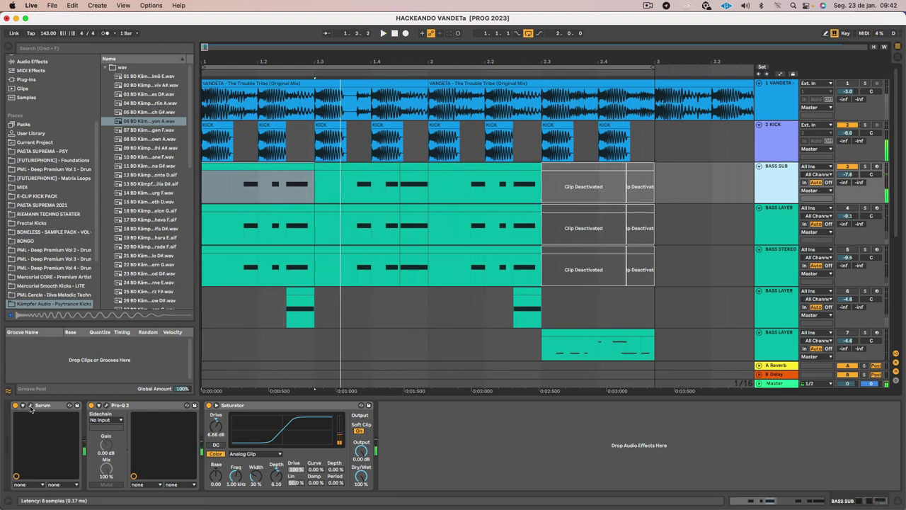
# - Open Serum on the BASS SUB track and examine the OSC A wavetable list under Burn in Noise Wavetables
pyautogui.click(31, 404)
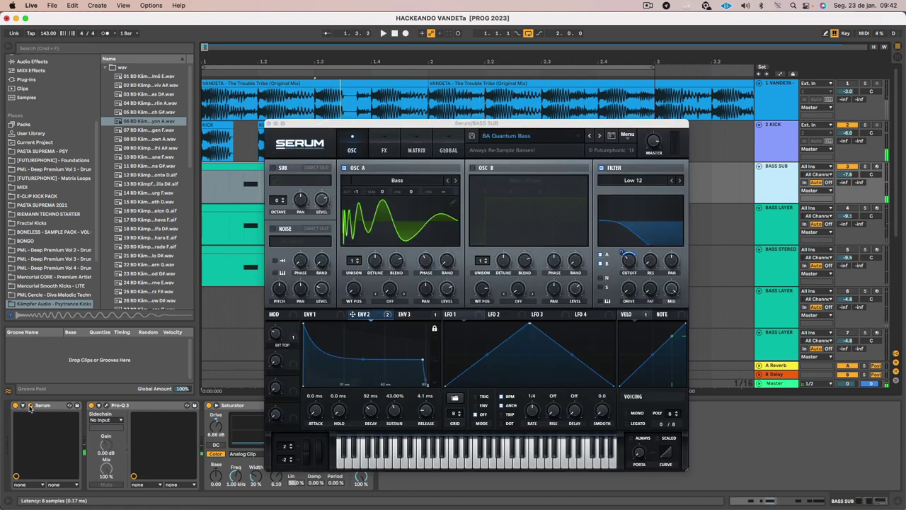
pyautogui.click(401, 180)
pyautogui.moveTo(397, 224)
pyautogui.moveTo(588, 223)
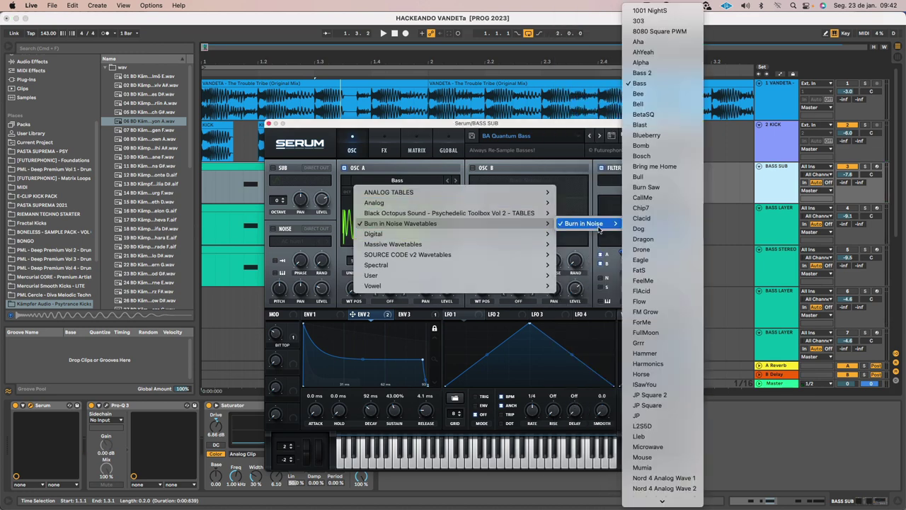
pyautogui.click(455, 125)
# - Adjust Serum's ENV 2 to 94 ms decay and 46.03% sustain during playback, and check the ENV 1 curve
pyautogui.press('space')
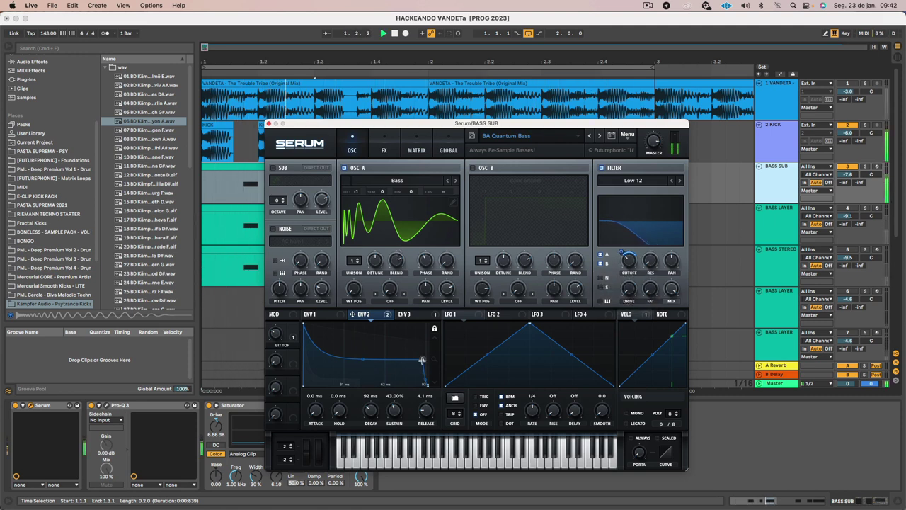
pyautogui.moveTo(422, 360)
pyautogui.mouseDown()
pyautogui.moveTo(421, 368)
pyautogui.moveTo(422, 357)
pyautogui.mouseUp()
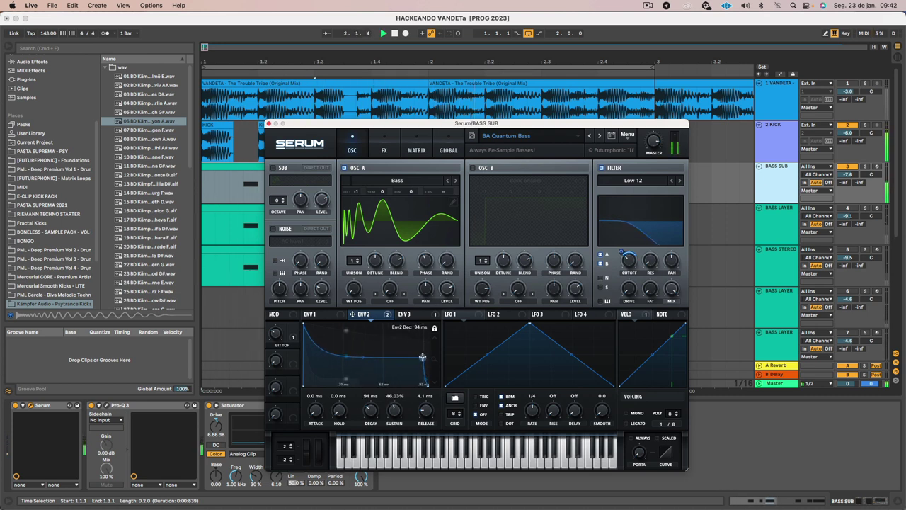
pyautogui.moveTo(619, 248)
pyautogui.press('space')
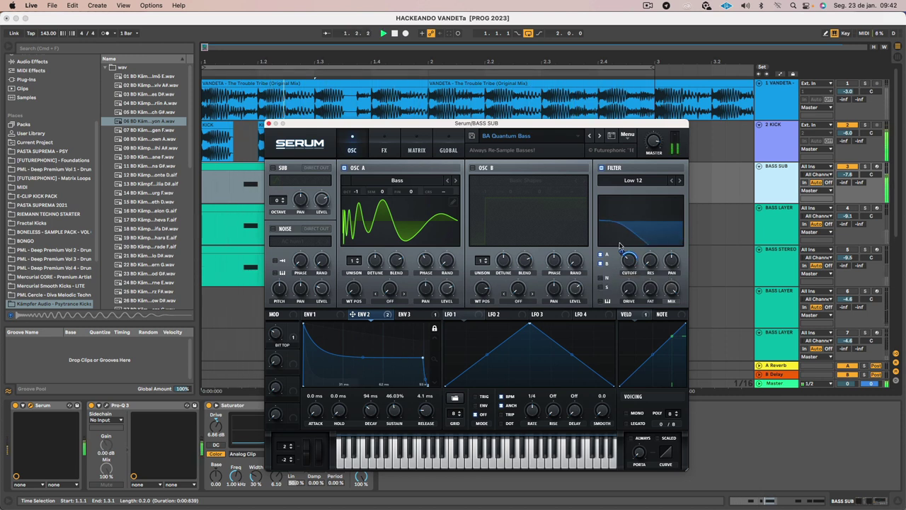
pyautogui.press('space')
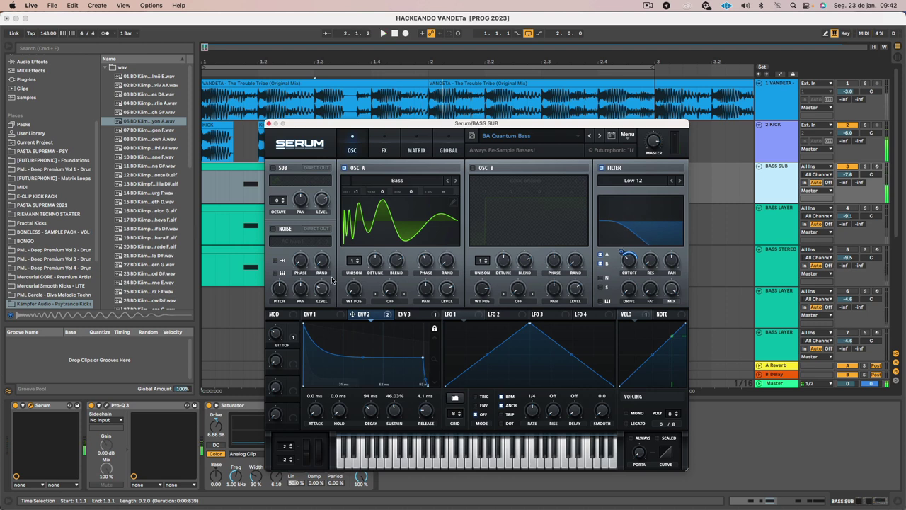
pyautogui.click(311, 316)
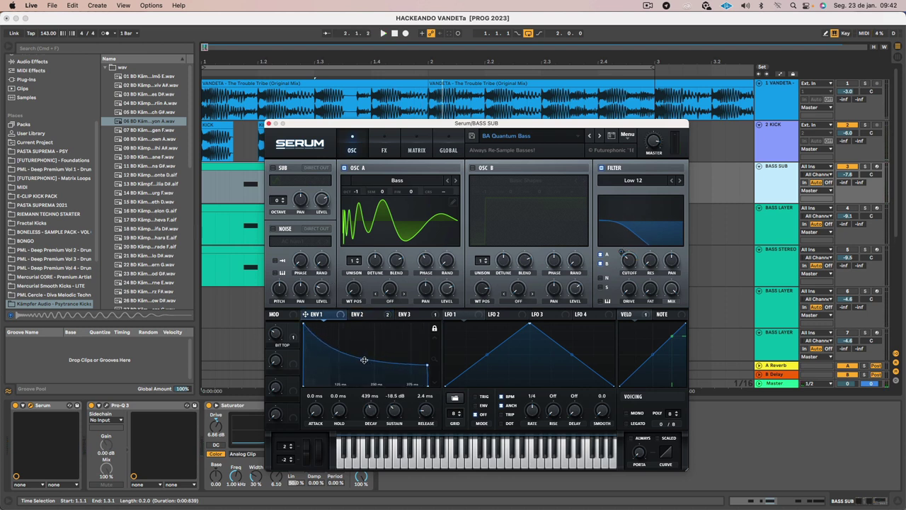
pyautogui.press('space')
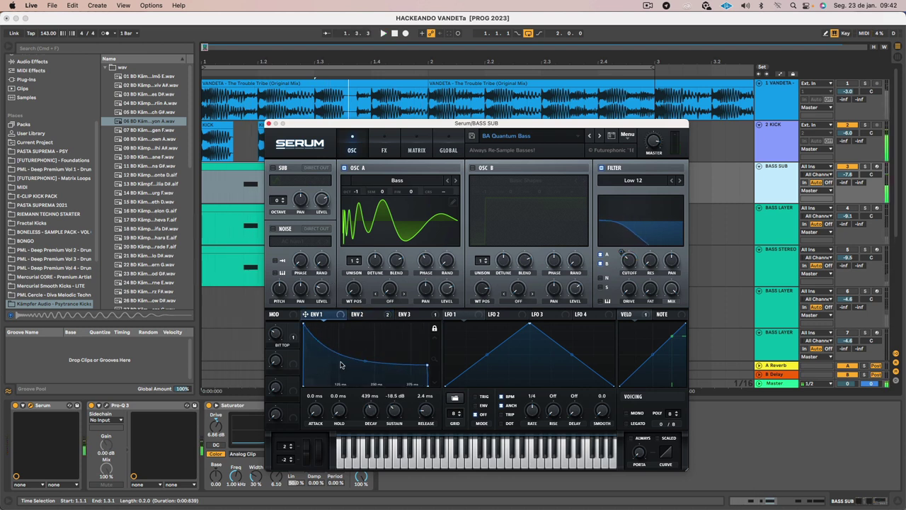
# - Clear the comment and author text of the BA Quantum Bass preset
pyautogui.doubleClick(494, 151)
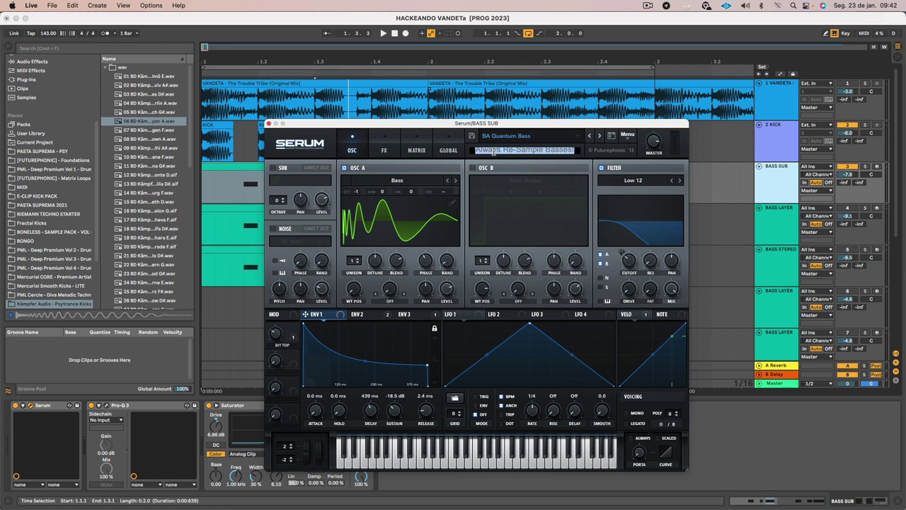
pyautogui.press('BackSpace')
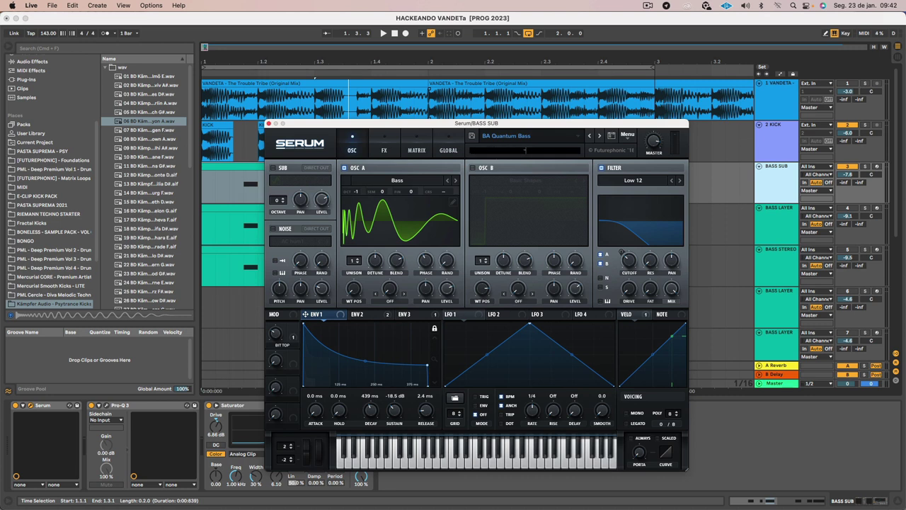
pyautogui.press('Return')
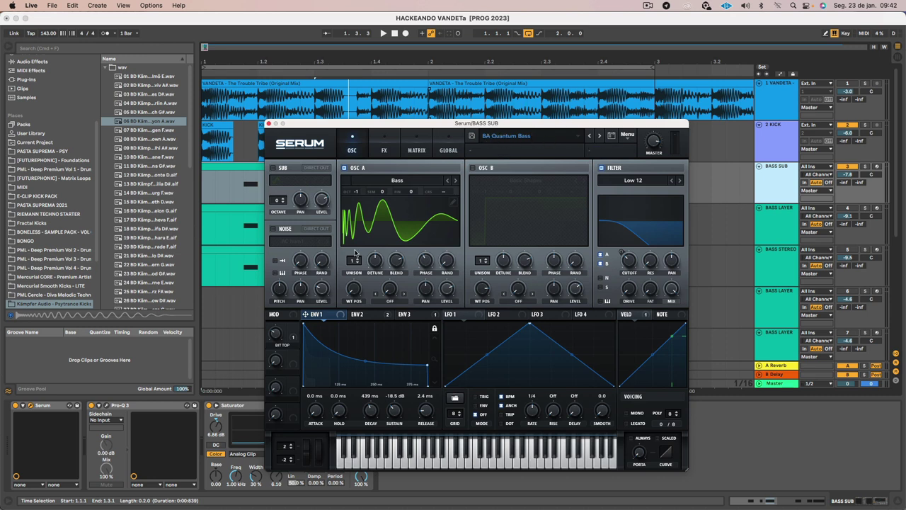
# - Examine Serum's FX chain and the ENV 2 modulation of the filter cutoff during playback, and close the plug-in
pyautogui.click(384, 148)
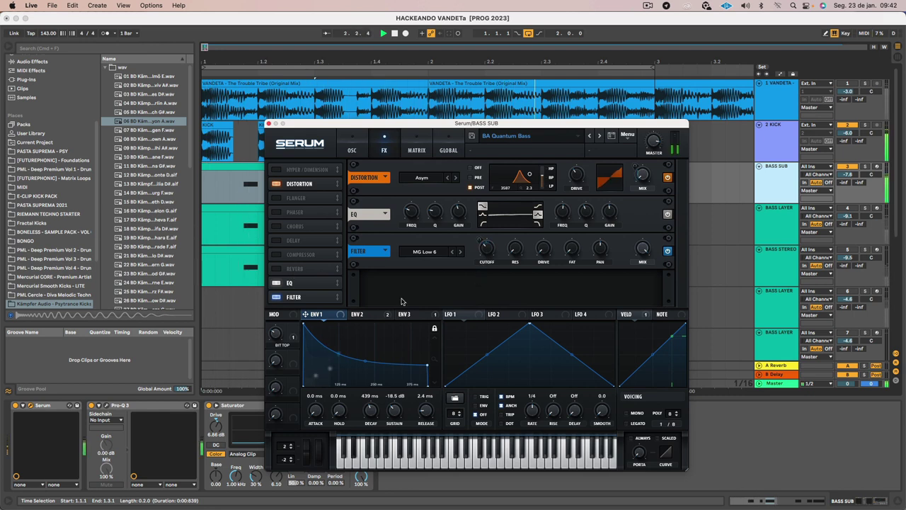
pyautogui.click(361, 313)
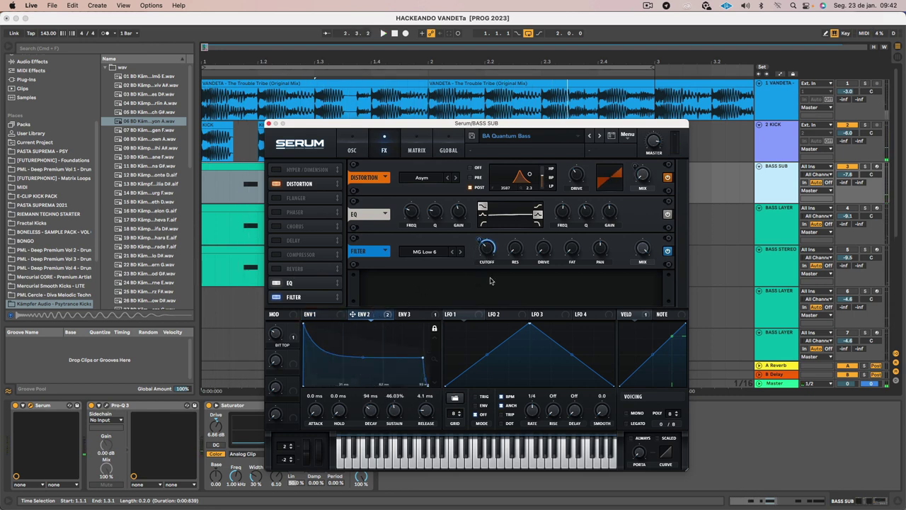
pyautogui.moveTo(478, 234)
pyautogui.press('space')
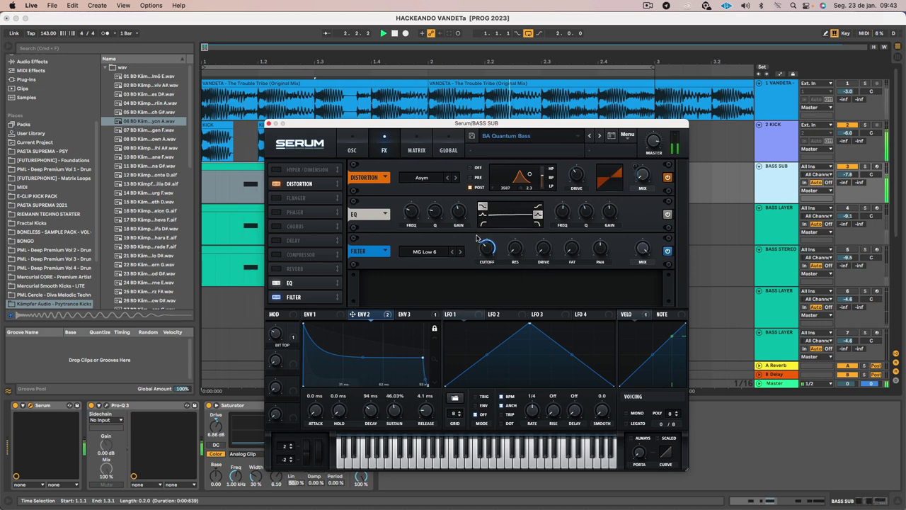
pyautogui.click(268, 123)
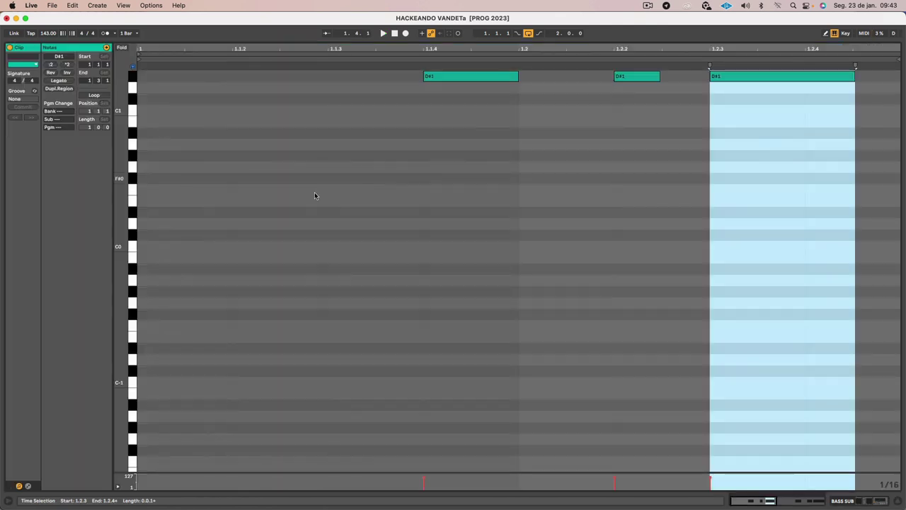
# - Lengthen the second D#1 note in the BASS SUB clip slightly, checking it with playback
pyautogui.click(348, 213)
pyautogui.scroll(3, 349, 216)
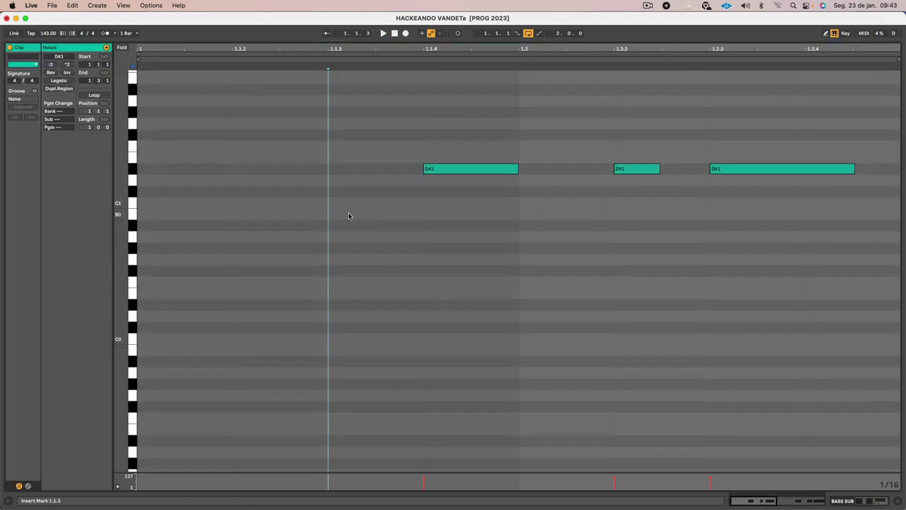
pyautogui.click(454, 175)
pyautogui.click(639, 169)
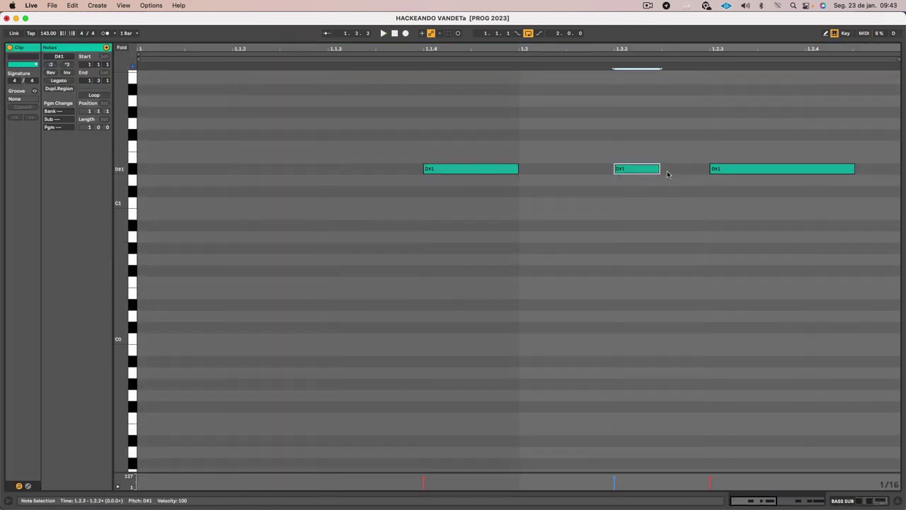
pyautogui.press('space')
pyautogui.press('space')
pyautogui.moveTo(658, 172); pyautogui.dragTo(677, 172)
pyautogui.press('space')
pyautogui.press('space')
# - Extend the last D#1 note almost to the end of the BASS SUB clip and return to the arrangement
pyautogui.moveTo(854, 172); pyautogui.dragTo(891, 174)
pyautogui.press('space')
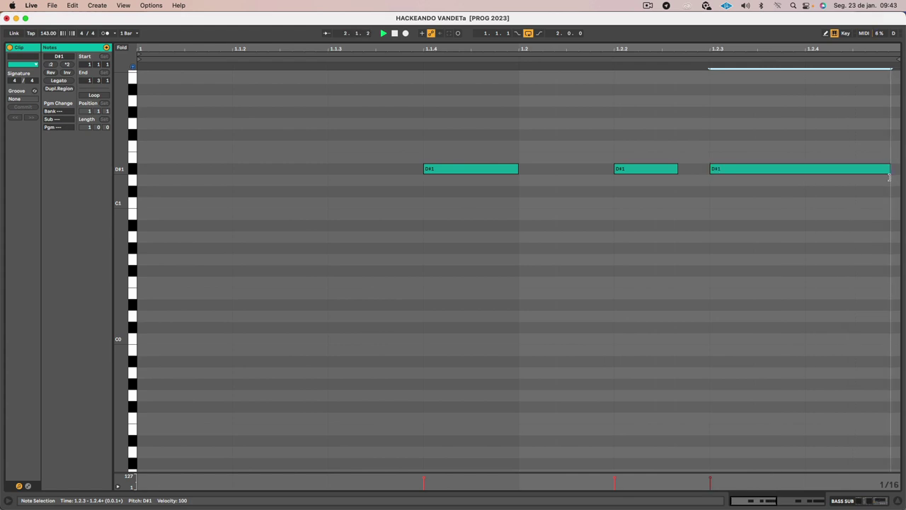
pyautogui.press('space')
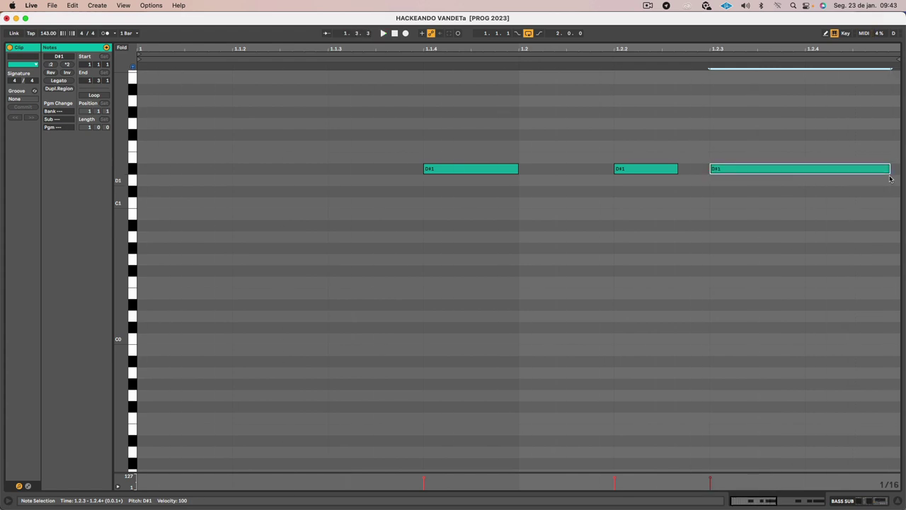
pyautogui.hotkey('shift', 'Tab')
# - Play the kick and sub bass, and solo the VANDETA reference track to compare its low end
pyautogui.press('space')
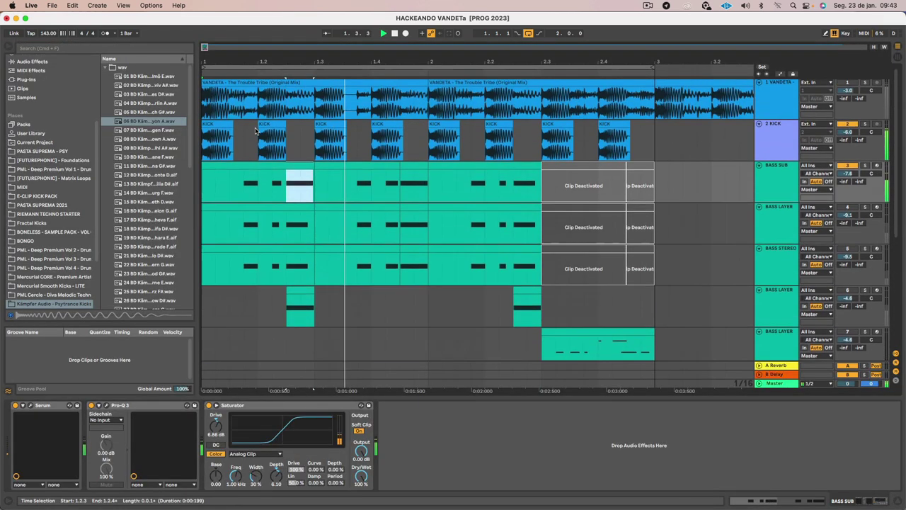
pyautogui.scroll(3, 247, 125)
pyautogui.click(864, 83)
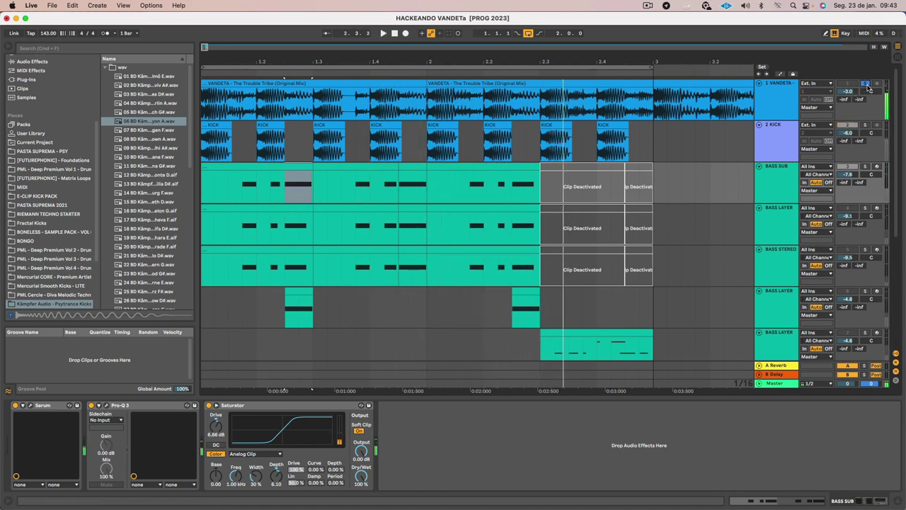
pyautogui.press('space')
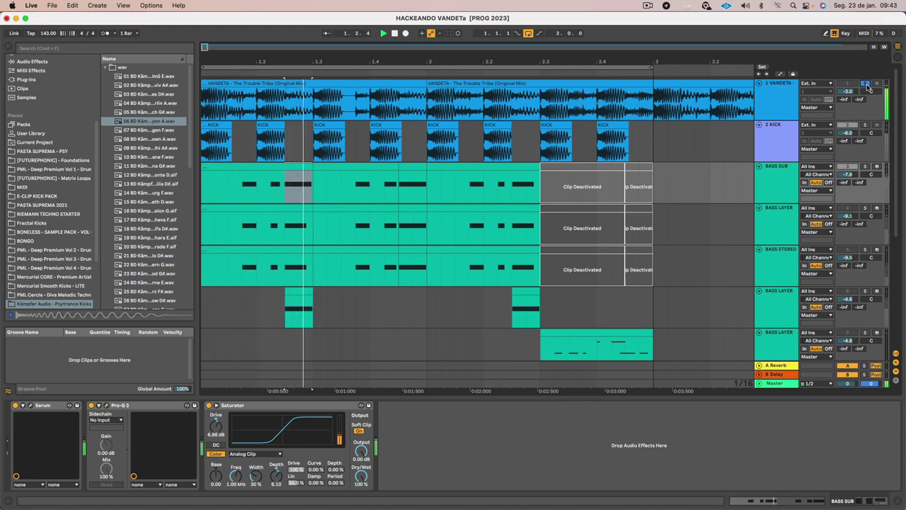
# - Open Pro-Q 3 on the VANDETA track and apply a 12 dB/oct High Cut at about 215 Hz, playing the result
pyautogui.click(784, 165)
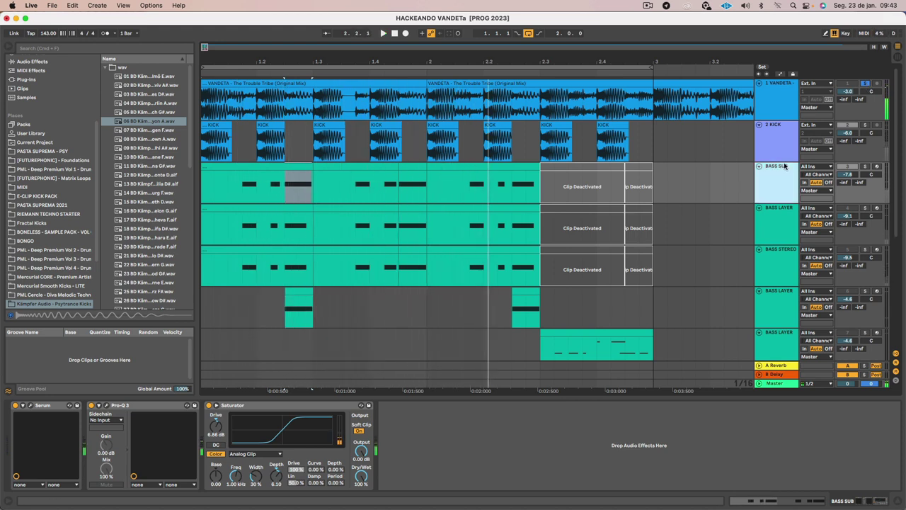
pyautogui.click(776, 105)
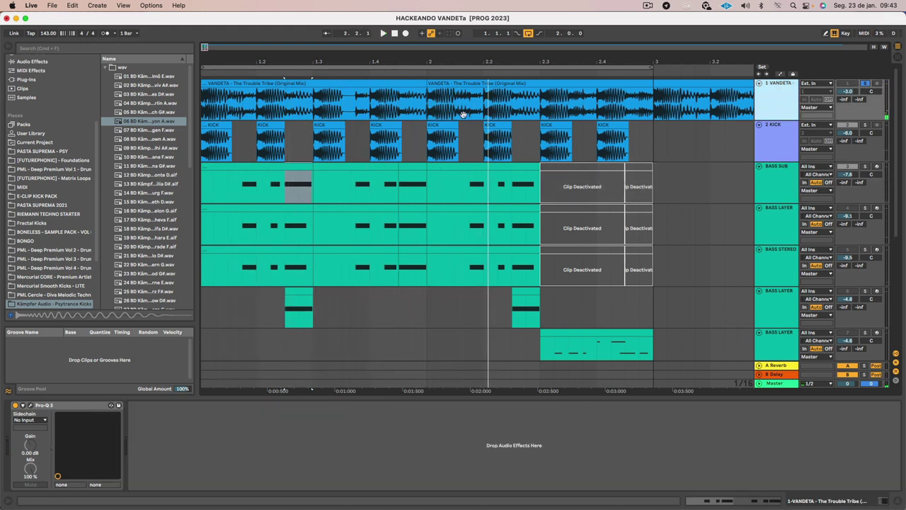
pyautogui.click(30, 405)
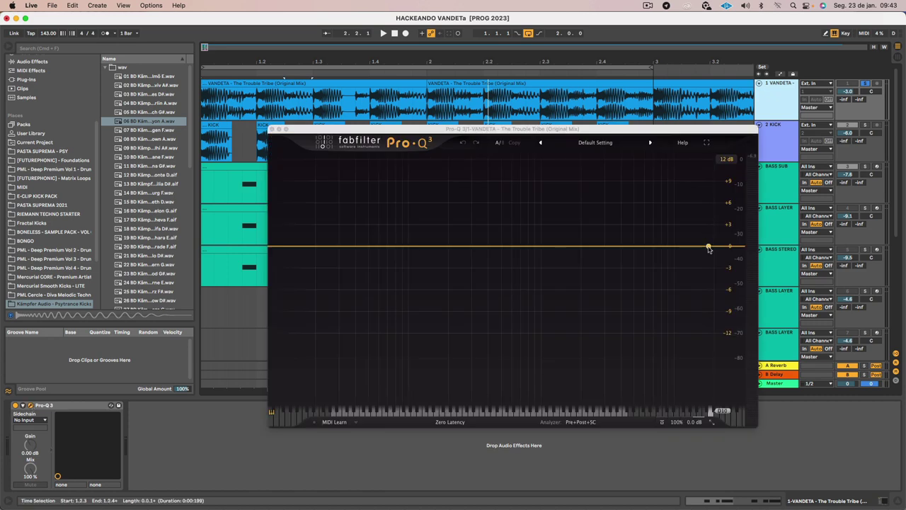
pyautogui.moveTo(708, 248); pyautogui.dragTo(451, 243)
pyautogui.press('space')
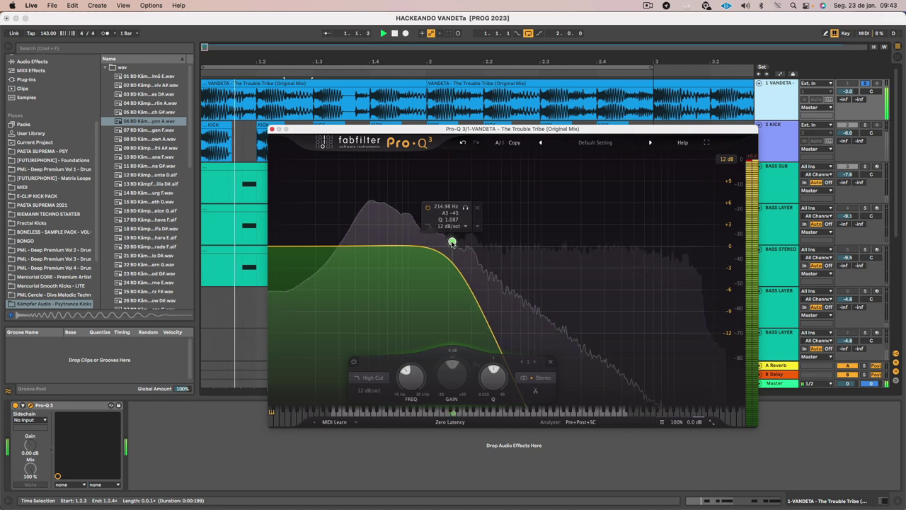
# - Raise the High Cut in the VANDETA track's Pro-Q 3 to 30000 Hz and display its full spectrum
pyautogui.moveTo(451, 243); pyautogui.dragTo(736, 237)
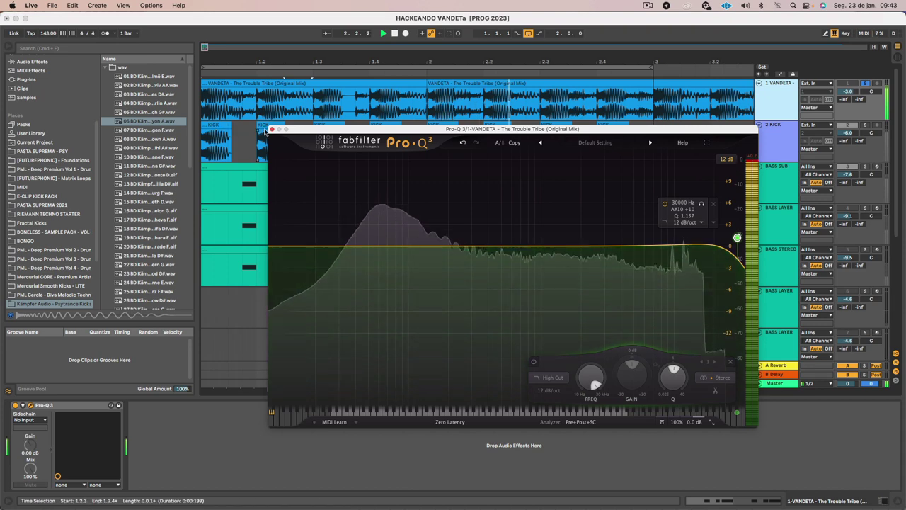
pyautogui.click(271, 128)
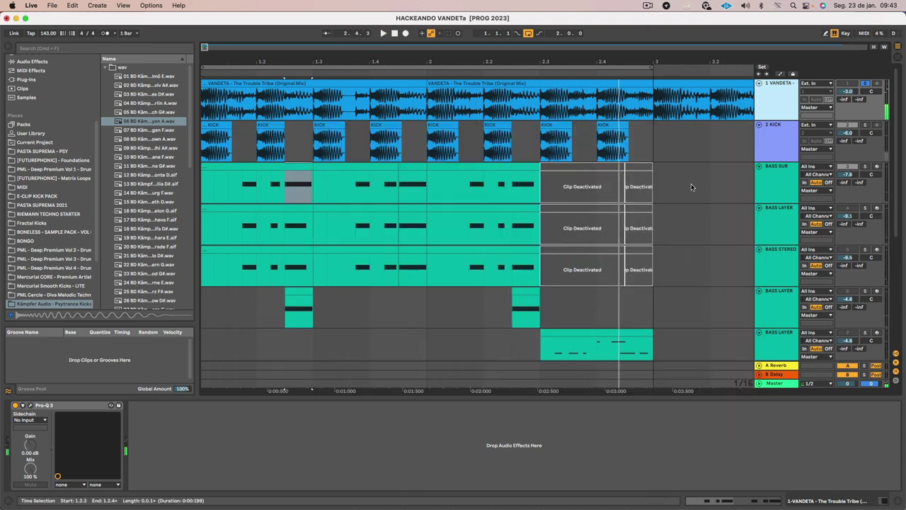
pyautogui.click(30, 405)
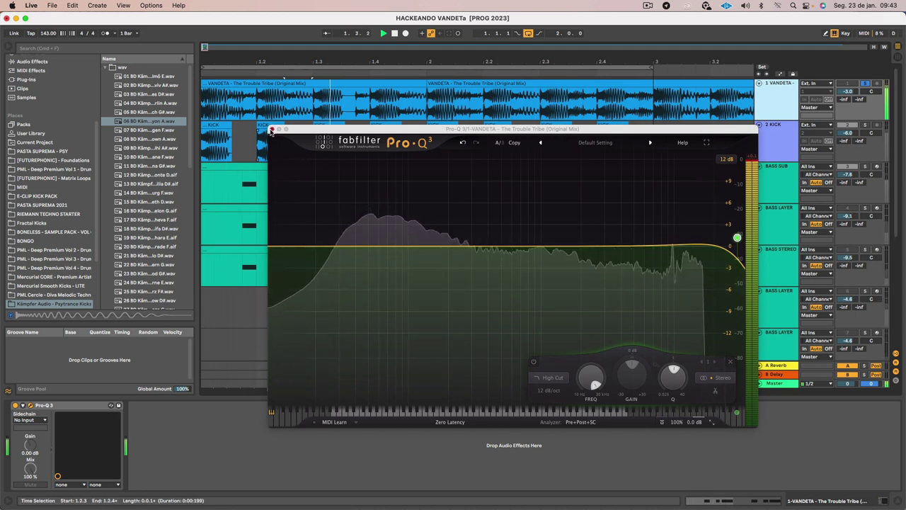
# - Unsolo the VANDETA track, play it together with the kick and sub bass, and close its equalizer
pyautogui.click(865, 85)
pyautogui.press('space')
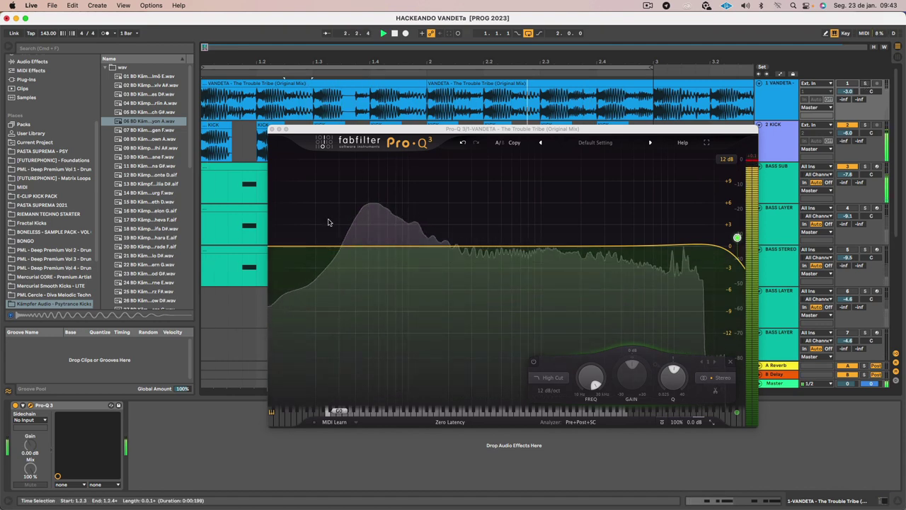
pyautogui.press('space')
pyautogui.click(273, 129)
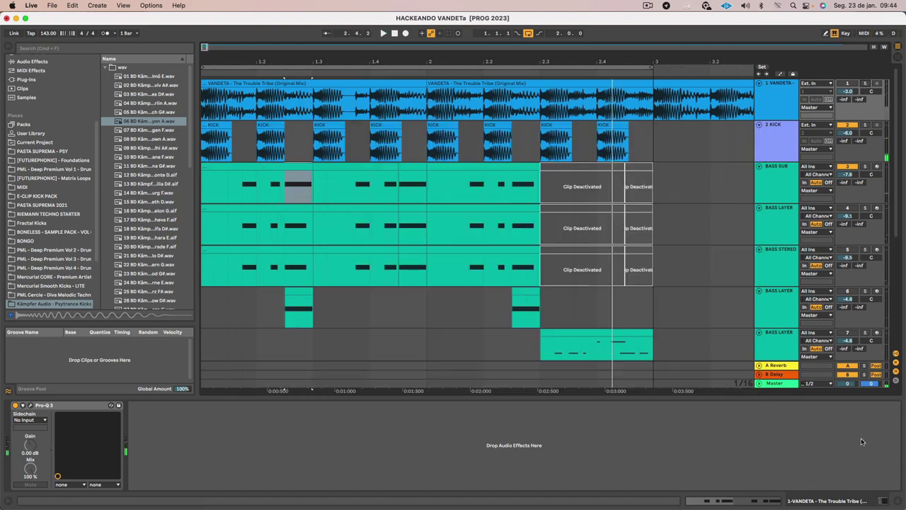
# - Open Pro-Q 3 on the Master track and play the mix to examine its overall spectrum
pyautogui.click(787, 388)
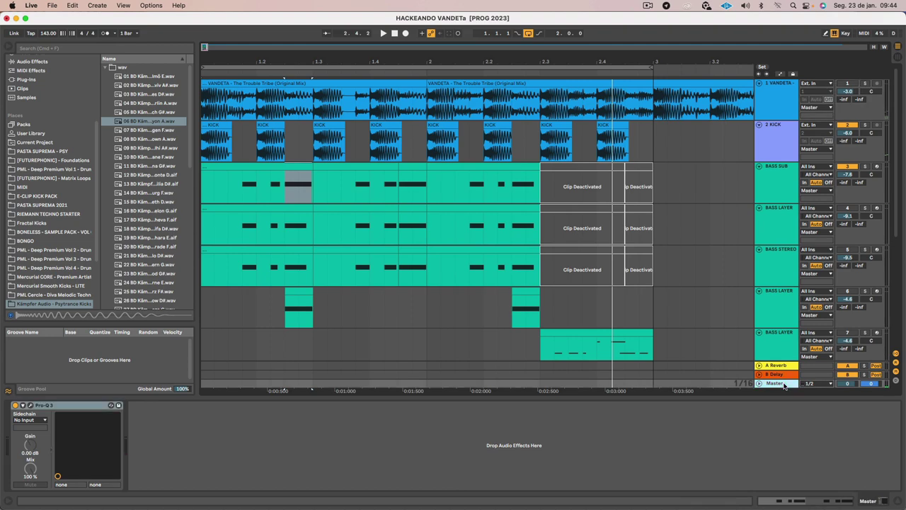
pyautogui.click(30, 405)
pyautogui.press('space')
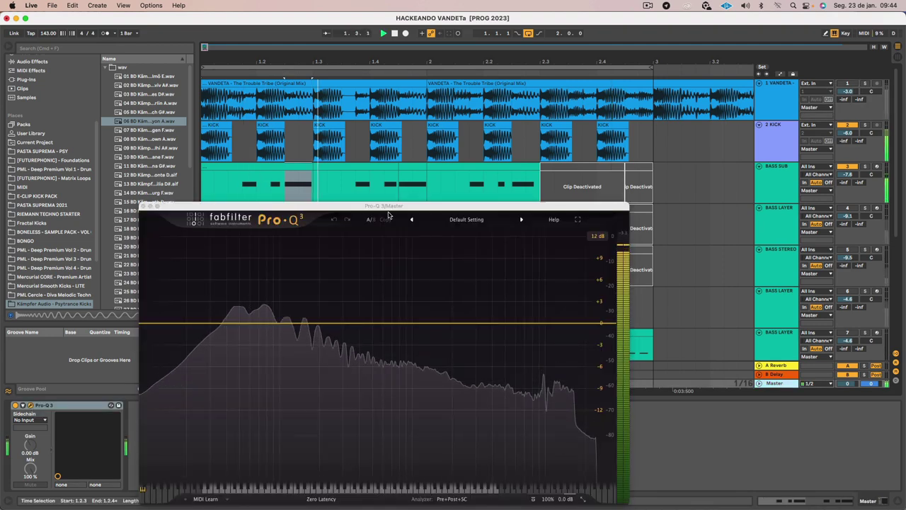
pyautogui.moveTo(390, 208); pyautogui.dragTo(455, 120)
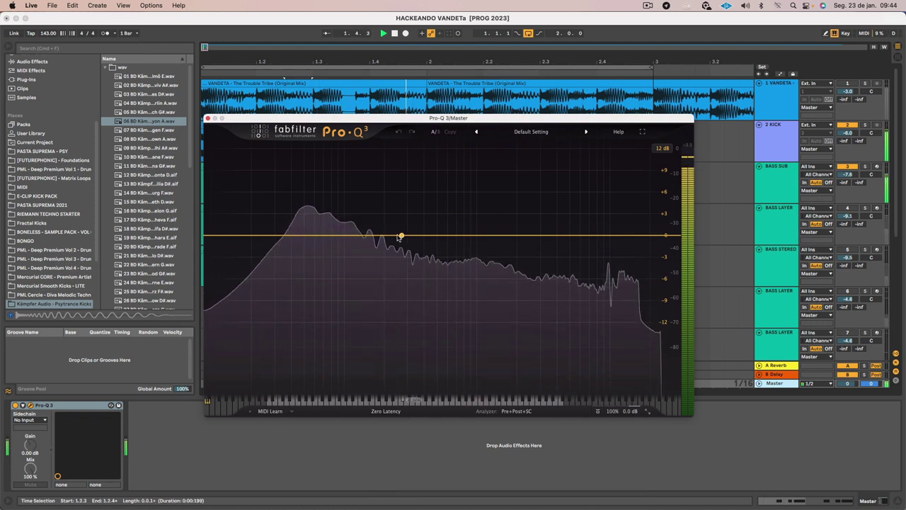
# - Toggle the VANDETA track's solo during playback to compare its spectrum with the full mix, and close the Master equalizer
pyautogui.click(864, 83)
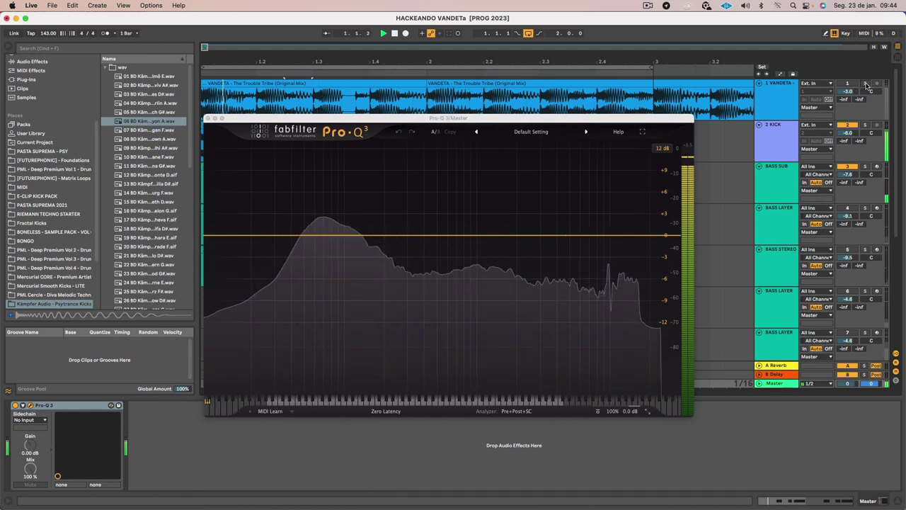
pyautogui.click(865, 84)
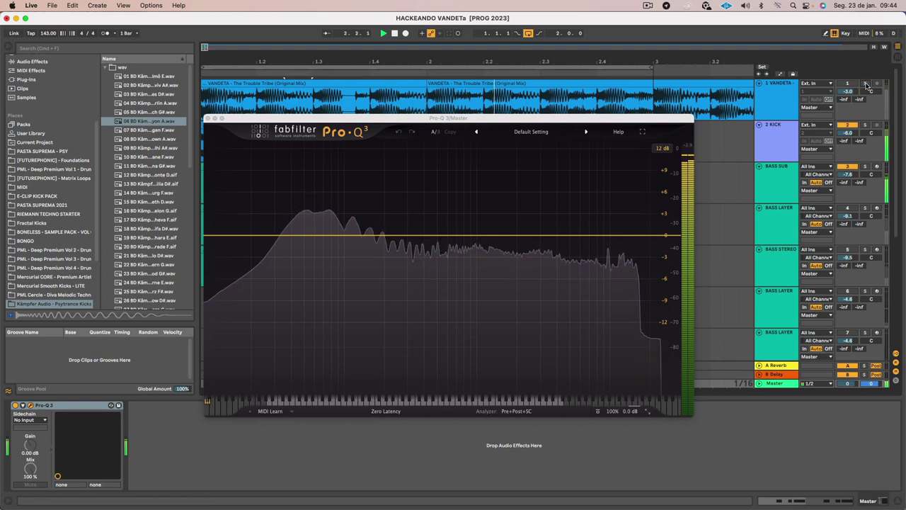
pyautogui.click(865, 83)
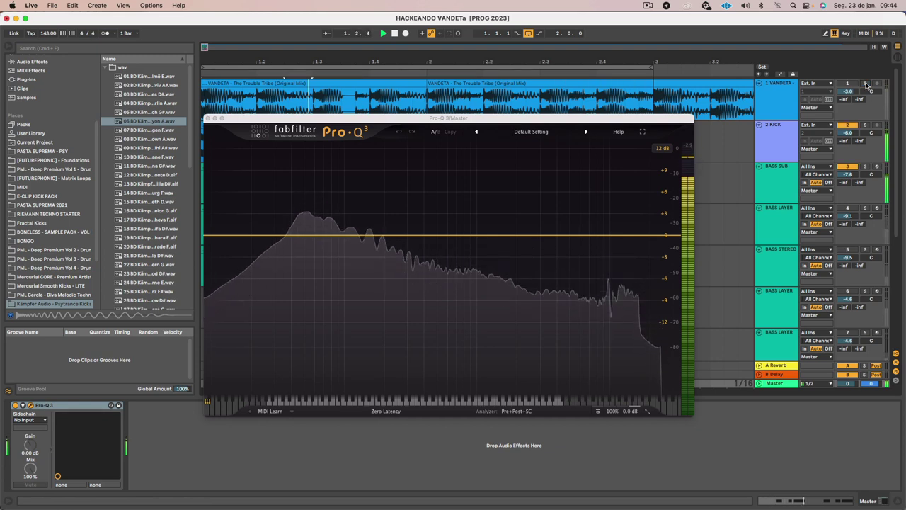
pyautogui.click(865, 84)
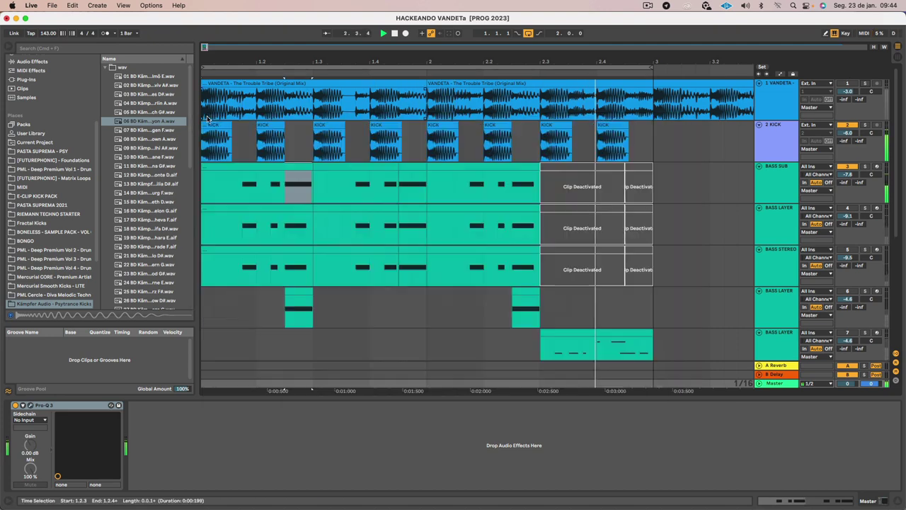
pyautogui.click(207, 119)
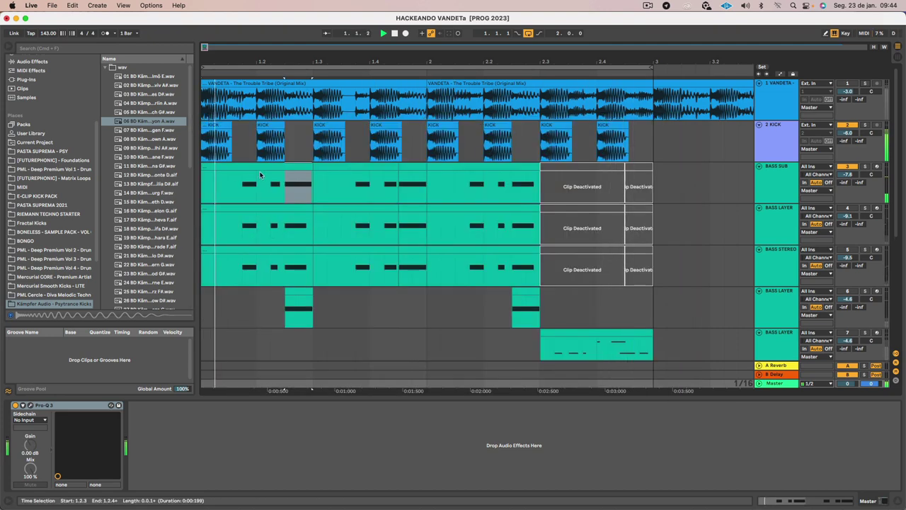
# - Open Serum on the BASS SUB track, show ENV 3, and listen to the sub bass soloed
pyautogui.click(260, 166)
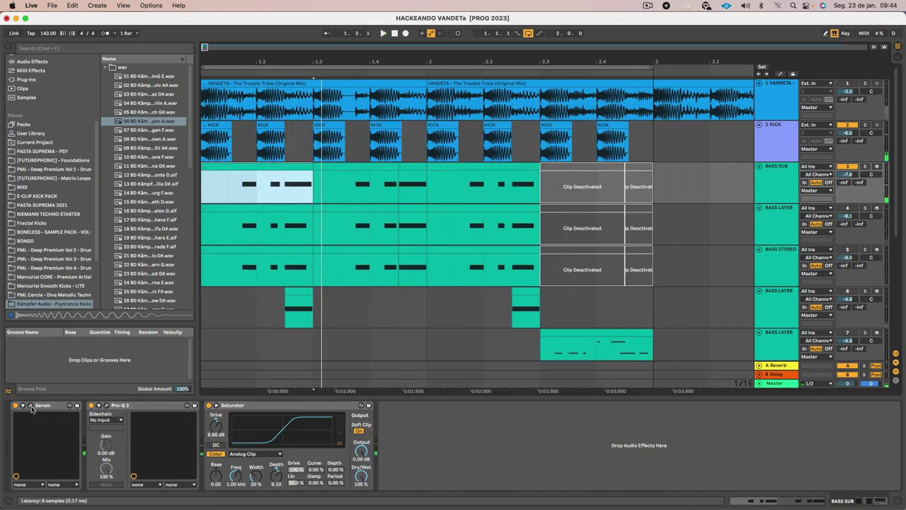
pyautogui.click(31, 406)
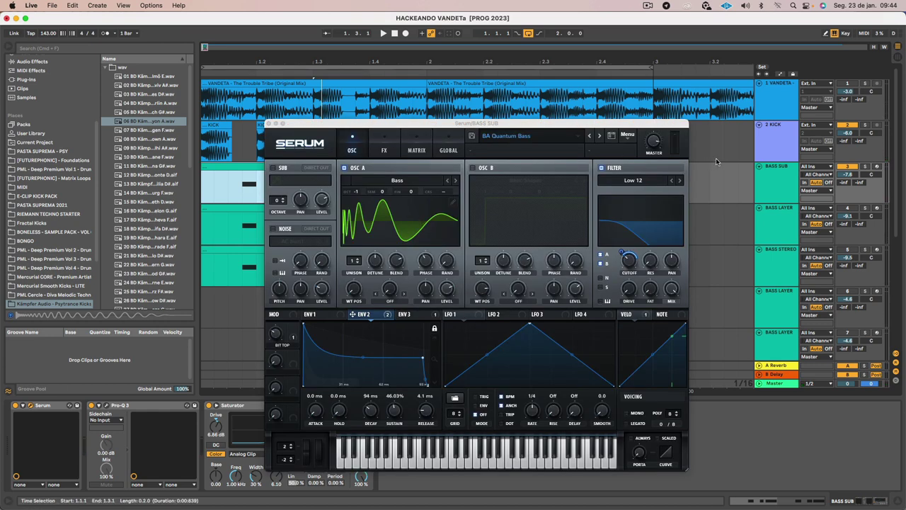
pyautogui.click(864, 166)
pyautogui.press('space')
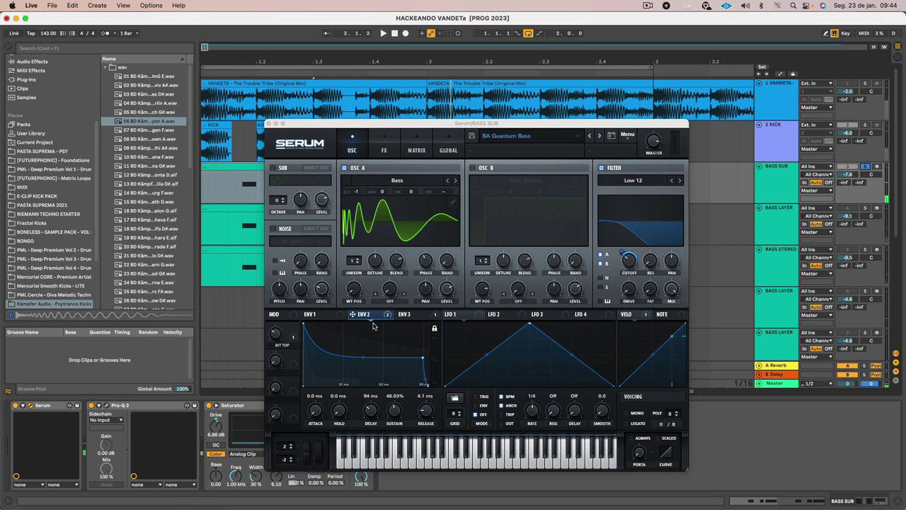
pyautogui.click(407, 315)
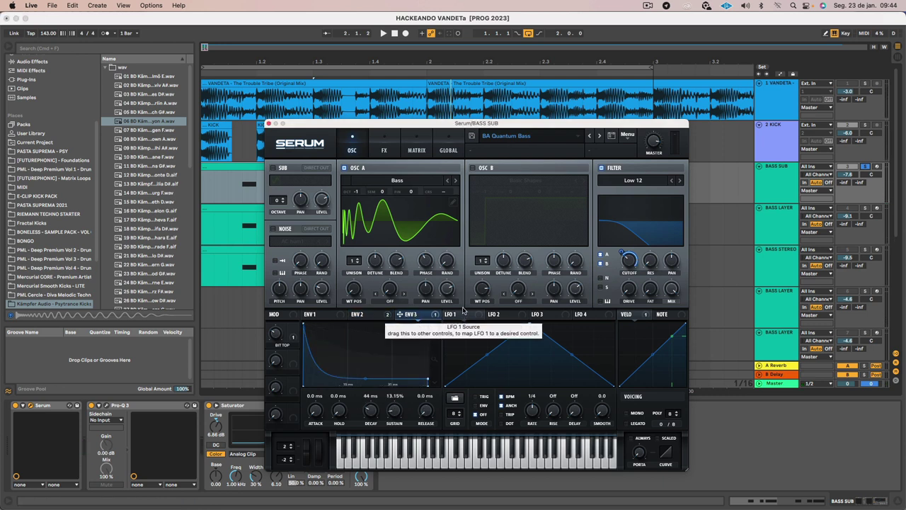
pyautogui.press('space')
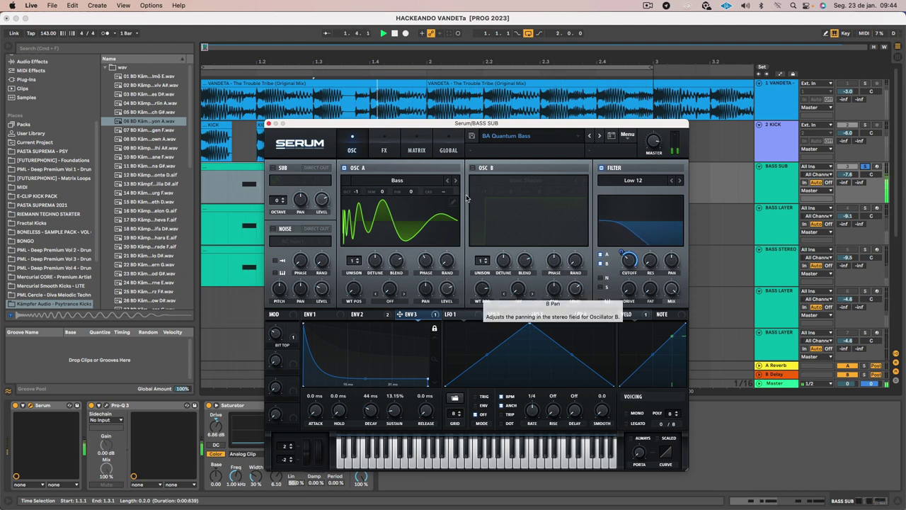
pyautogui.press('space')
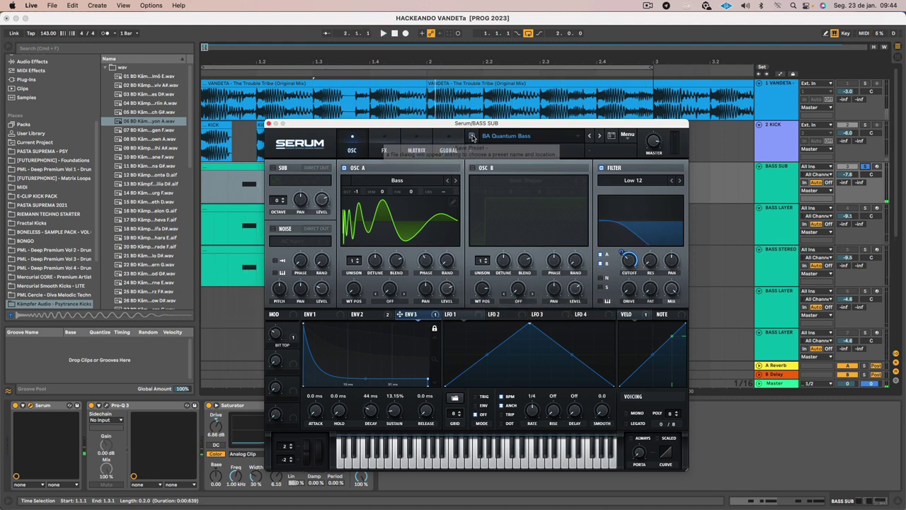
# - Save the Serum patch as "[BASS] - Vandeta Low" in the HACKEANDO TIMBRES user preset folder
pyautogui.click(473, 137)
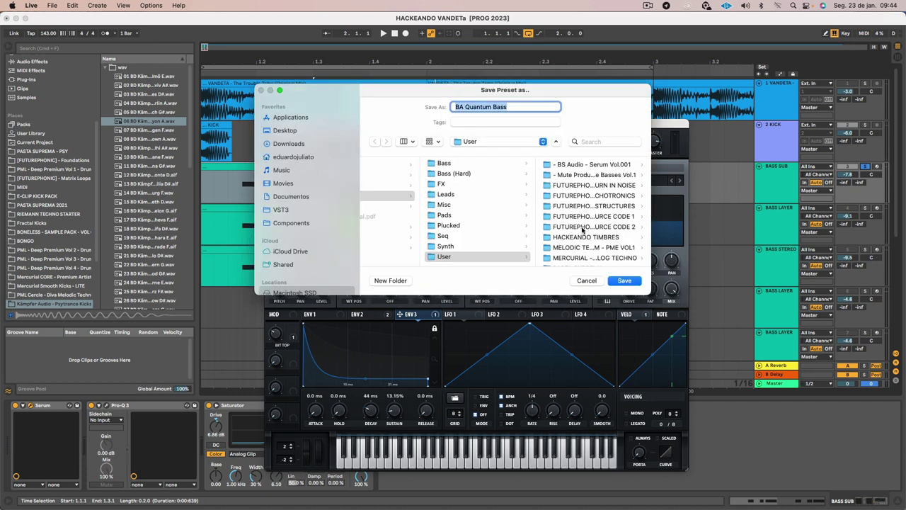
pyautogui.click(585, 237)
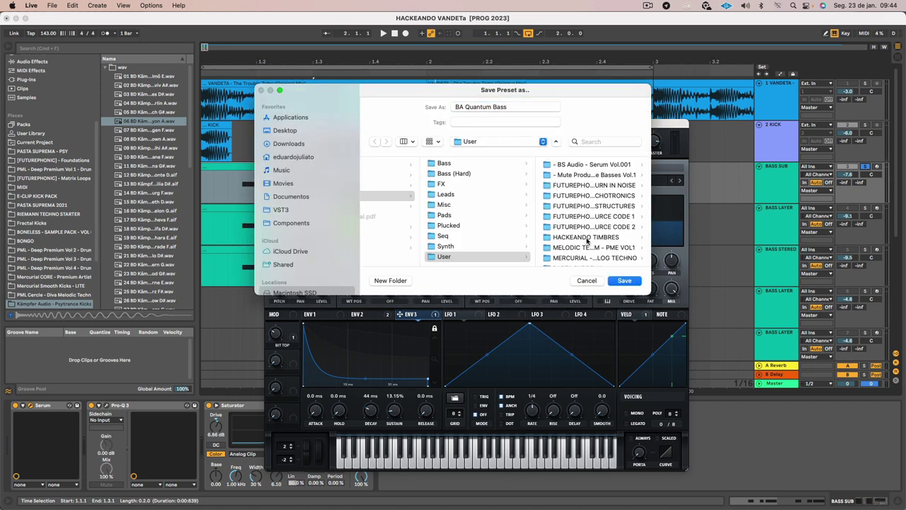
pyautogui.tripleClick(496, 106)
pyautogui.press('BackSpace')
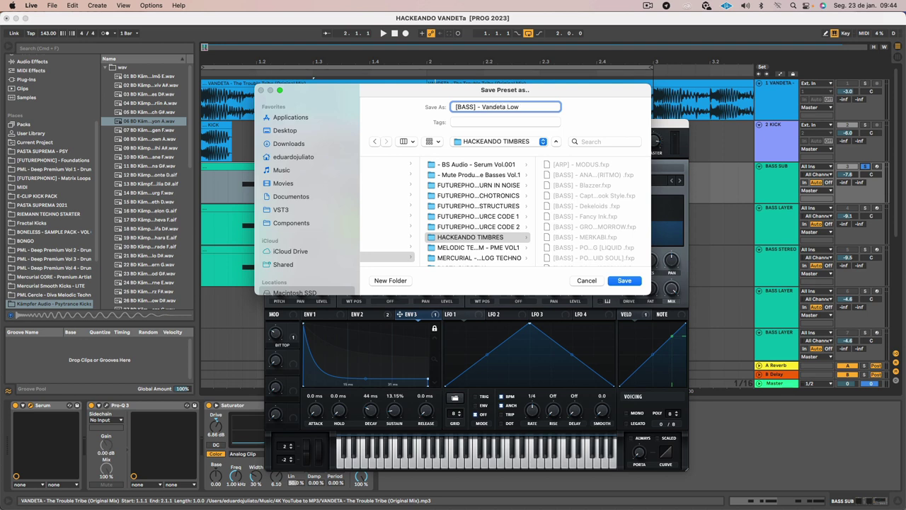
pyautogui.press('Return')
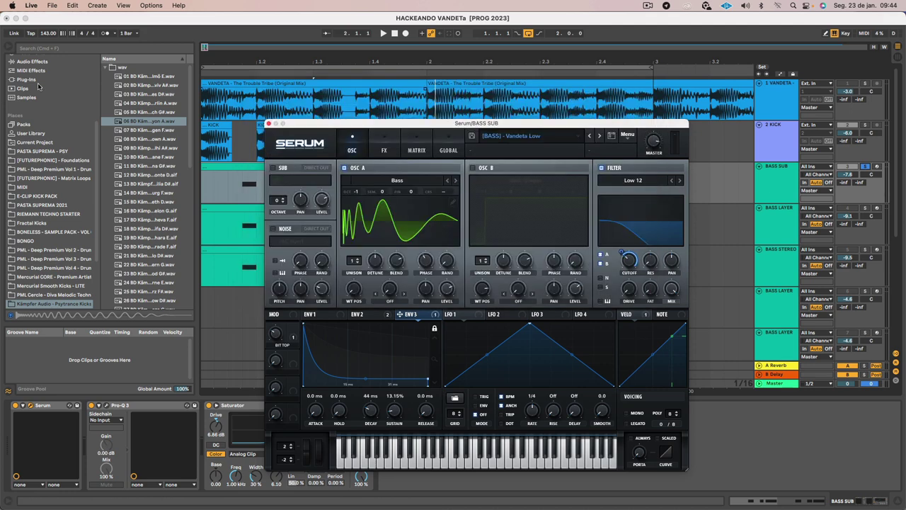
# - Play the soloed sub bass, then unsolo it and inspect the effect chains of the BASS LAYER and BASS SUB tracks
pyautogui.press('space')
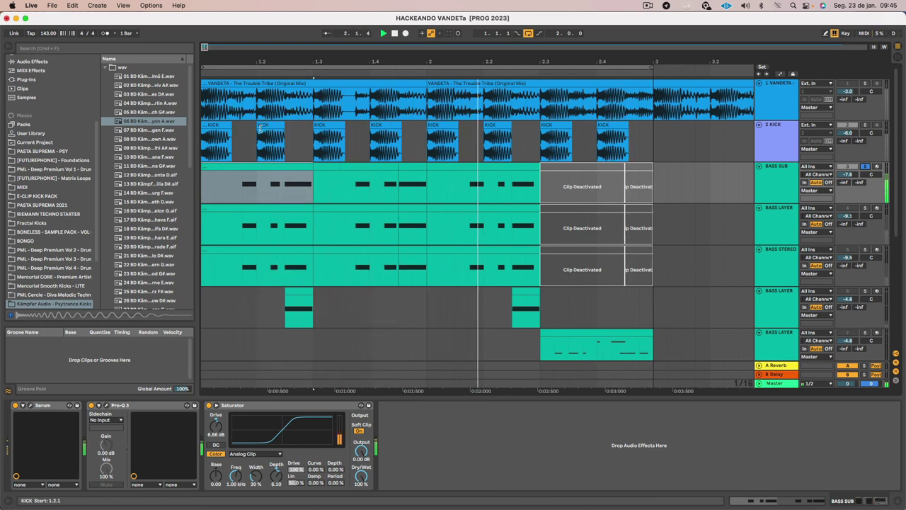
pyautogui.press('space')
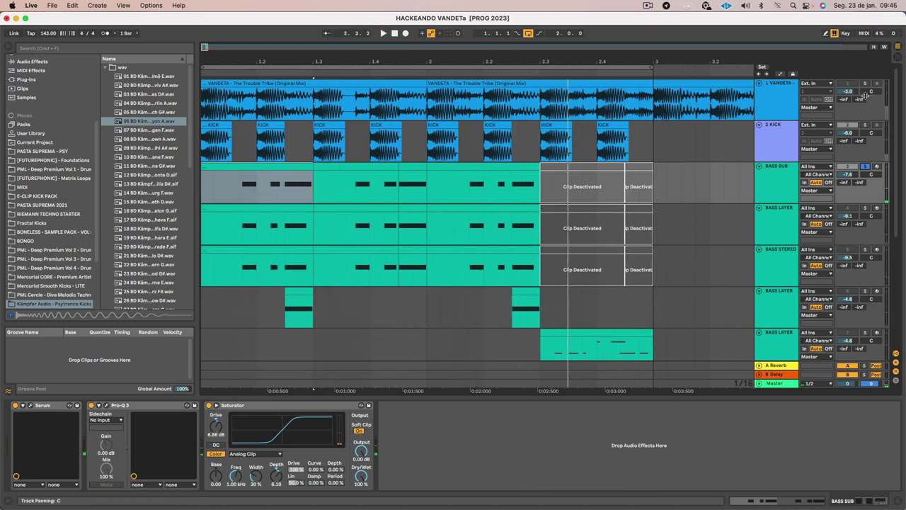
pyautogui.click(782, 211)
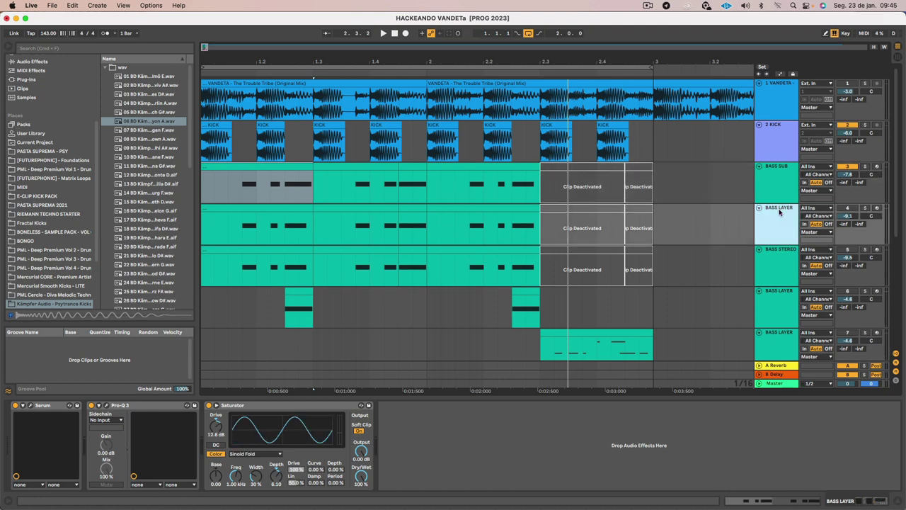
pyautogui.click(777, 187)
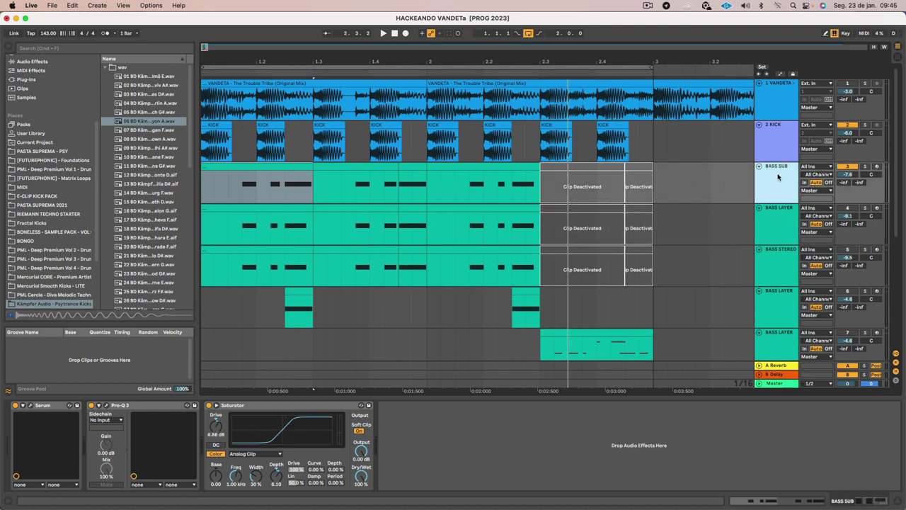
# - Open Pro-Q 3 on the BASS SUB track and compare the kick and sub bass with the equalizer bypassed and active
pyautogui.click(107, 405)
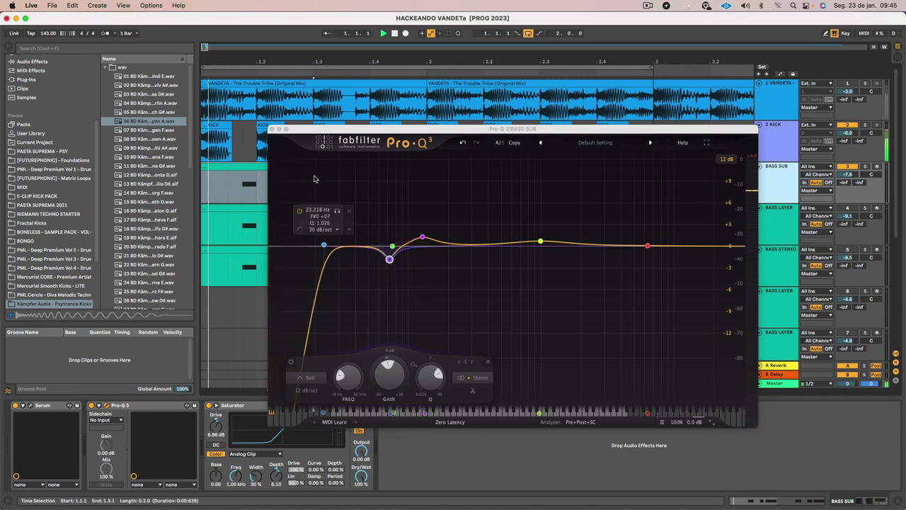
pyautogui.press('space')
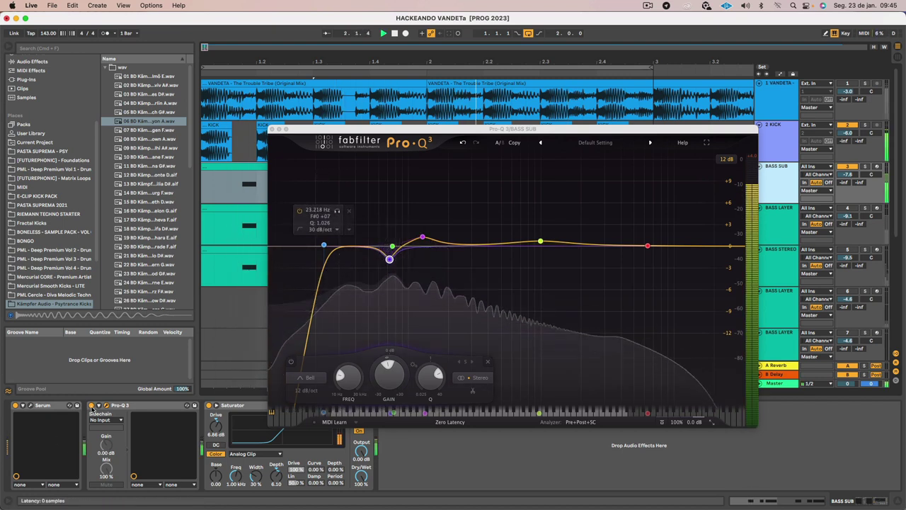
pyautogui.press('space')
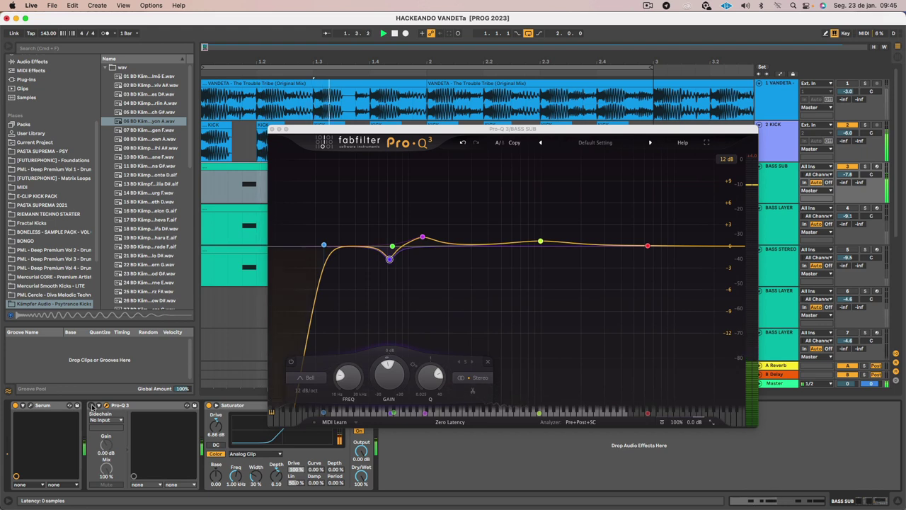
pyautogui.press('space')
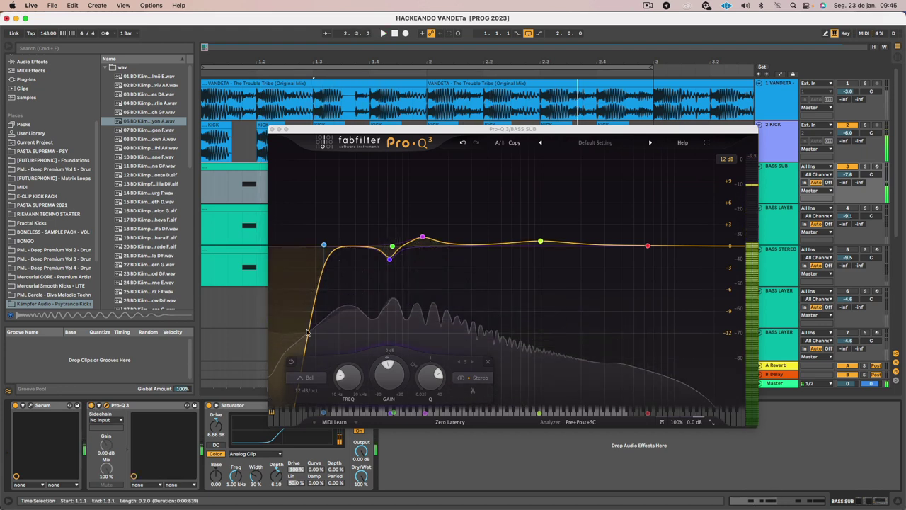
# - Make the low Bell cut in the BASS SUB equalizer slightly shallower and move it up in frequency while playing
pyautogui.moveTo(389, 260)
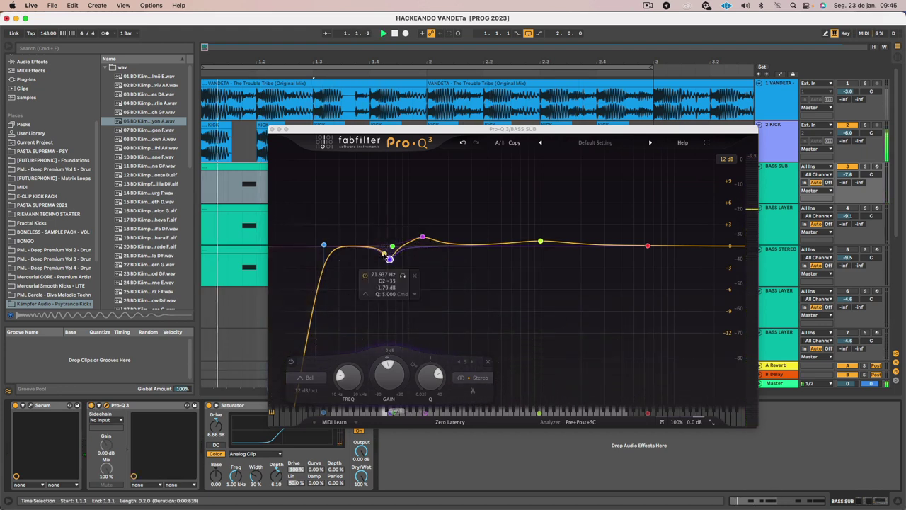
pyautogui.press('space')
pyautogui.moveTo(389, 261)
pyautogui.mouseDown()
pyautogui.moveTo(391, 272)
pyautogui.moveTo(390, 244)
pyautogui.moveTo(391, 255)
pyautogui.mouseUp()
pyautogui.press('space')
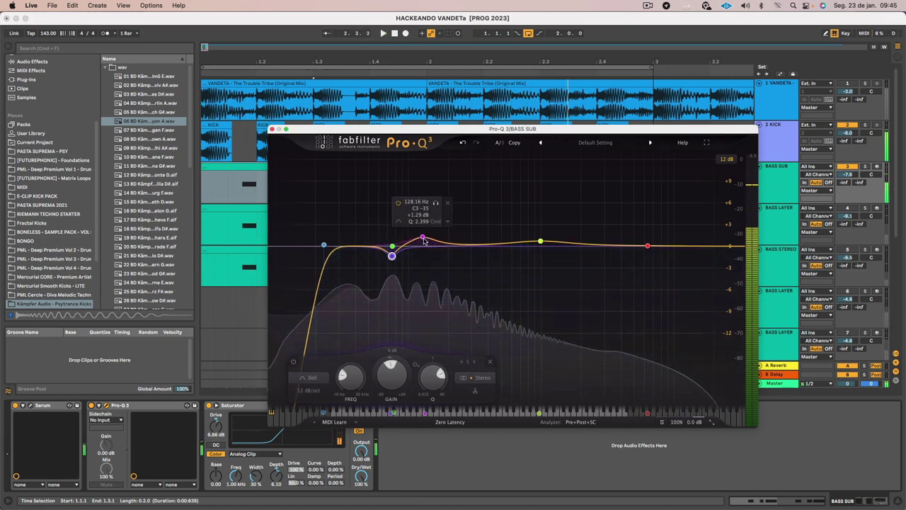
pyautogui.moveTo(421, 241)
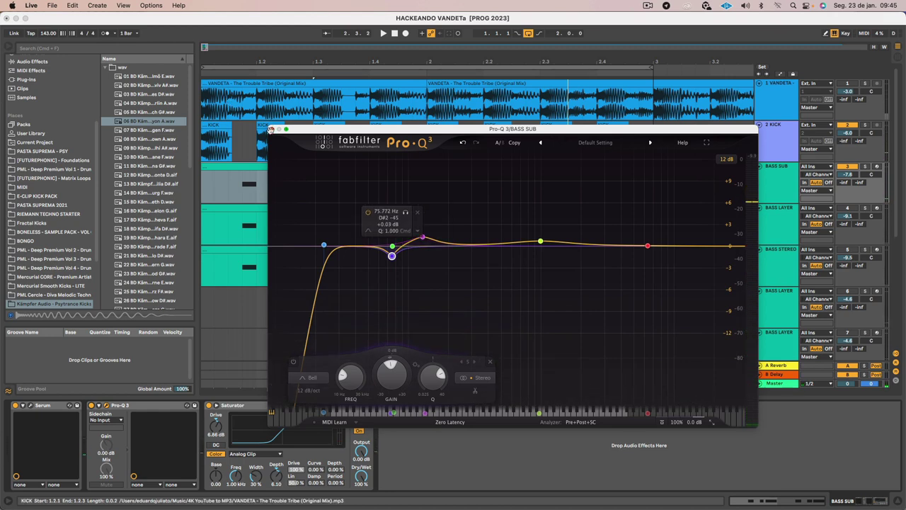
# - Close the BASS SUB equalizer and open the first BASS SUB clip in the piano roll
pyautogui.click(272, 129)
pyautogui.doubleClick(243, 171)
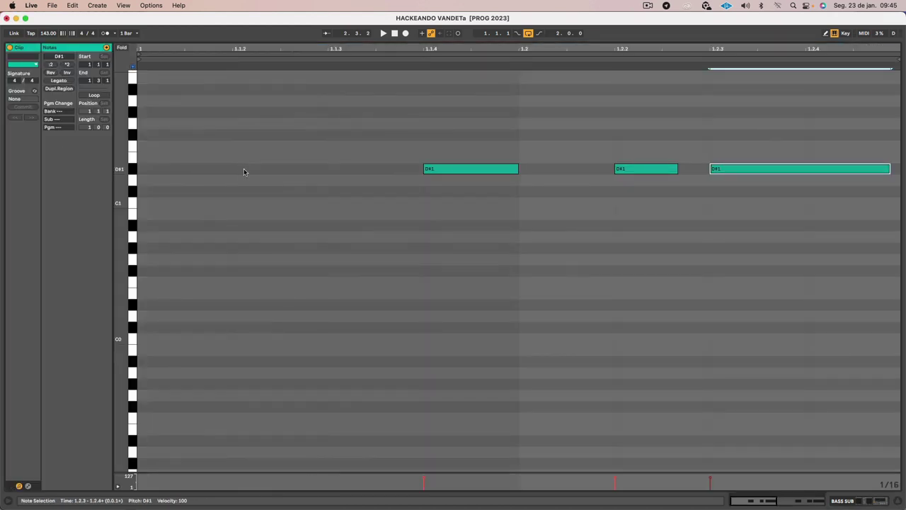
# - Leave the piano roll, solo the BASS LAYER track and play it from the start of its first clip
pyautogui.click(434, 169)
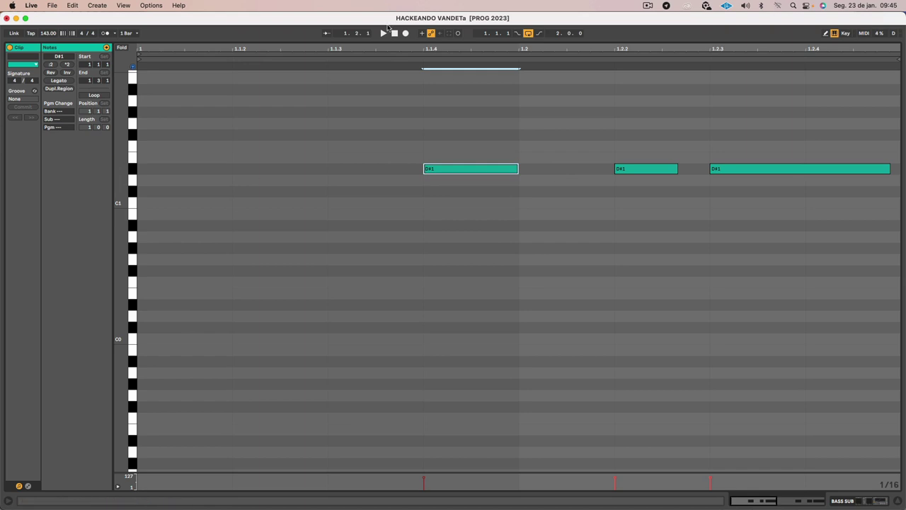
pyautogui.hotkey('shift', 'Tab')
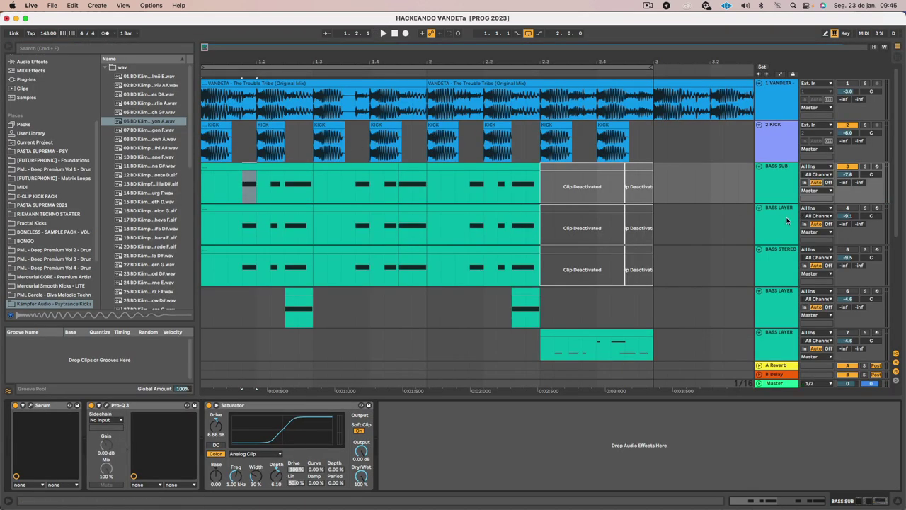
pyautogui.click(789, 185)
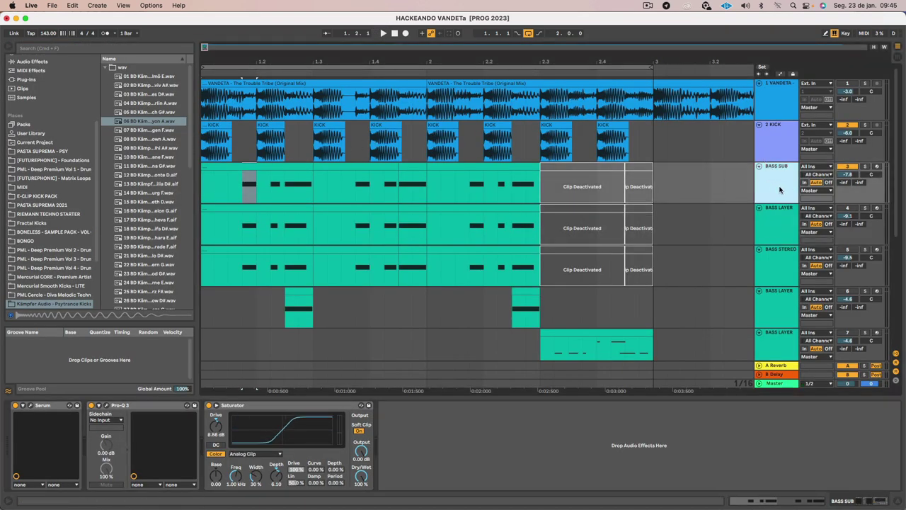
pyautogui.click(785, 215)
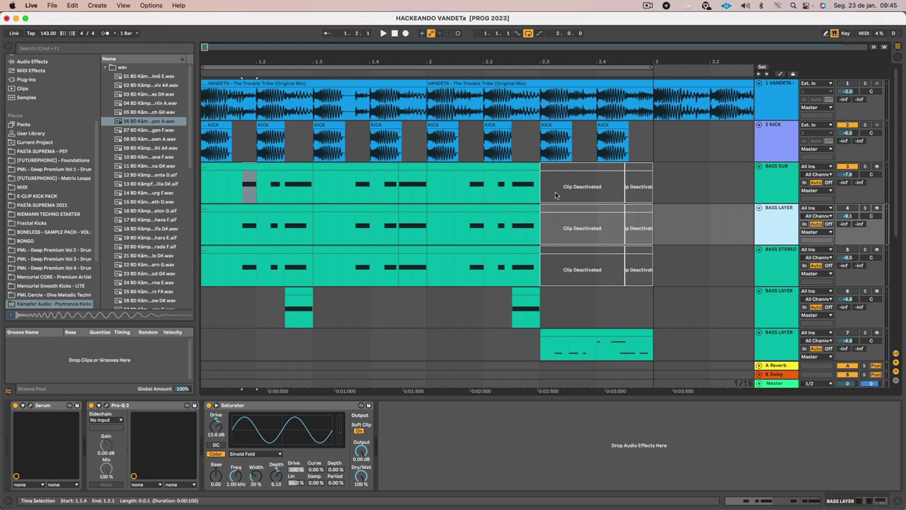
pyautogui.click(224, 208)
pyautogui.click(847, 208)
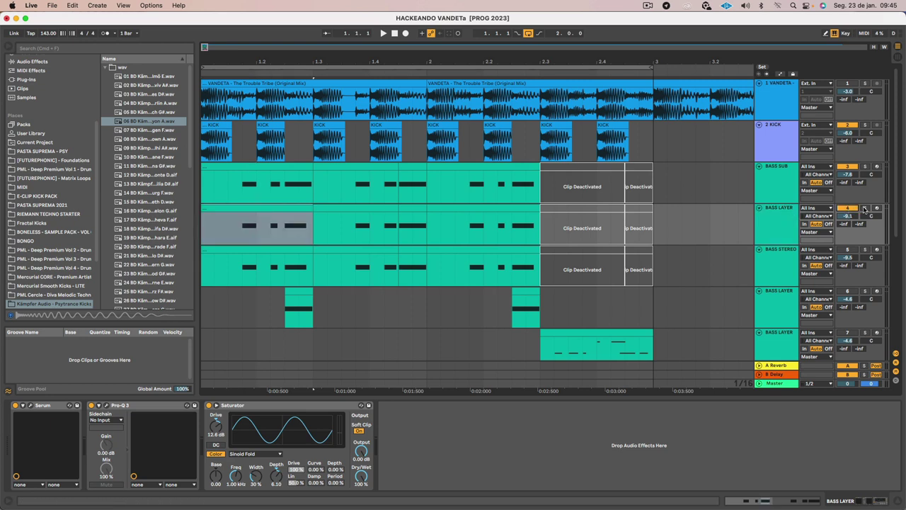
pyautogui.press('space')
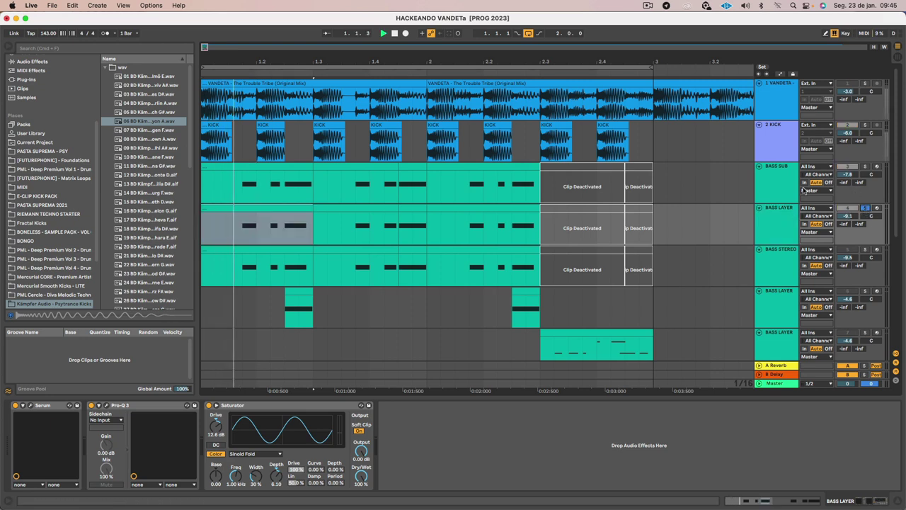
# - Compare the effect chains of BASS LAYER and BASS SUB, including their Saturator settings, and resume playing BASS LAYER
pyautogui.click(778, 219)
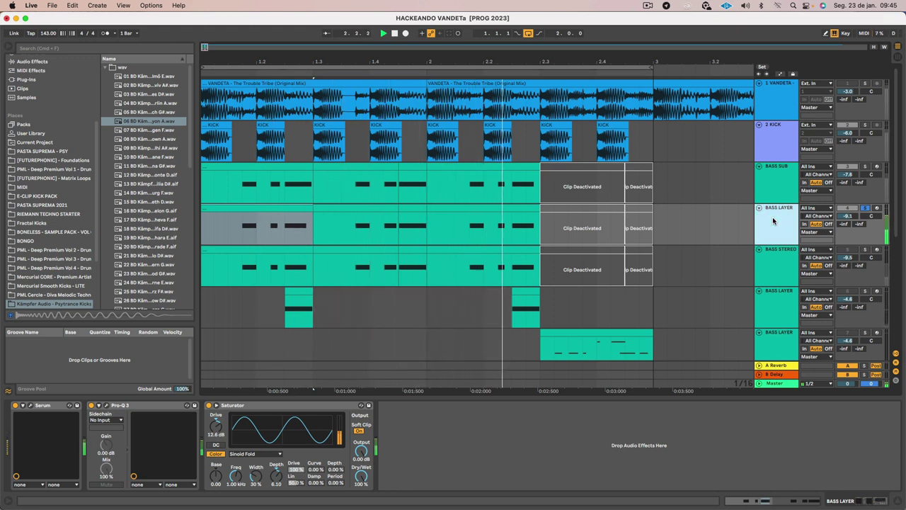
pyautogui.press('space')
pyautogui.press('Up')
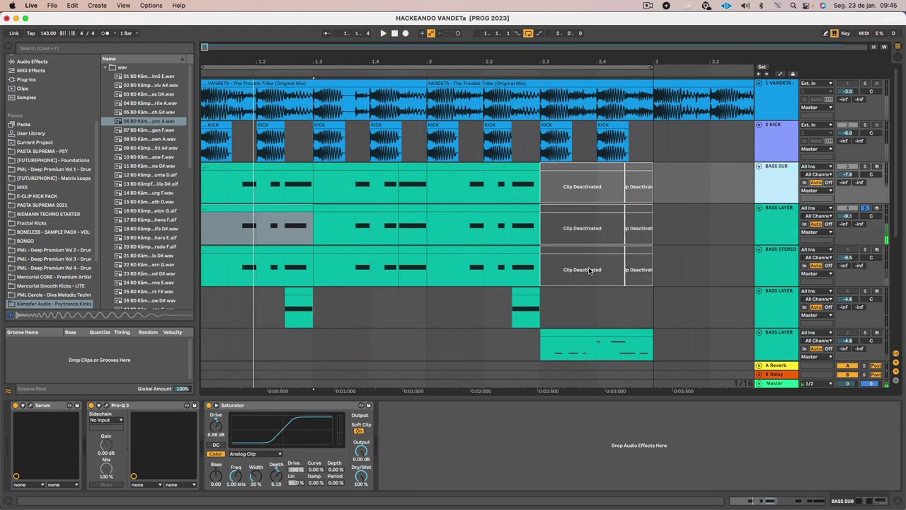
pyautogui.click(266, 408)
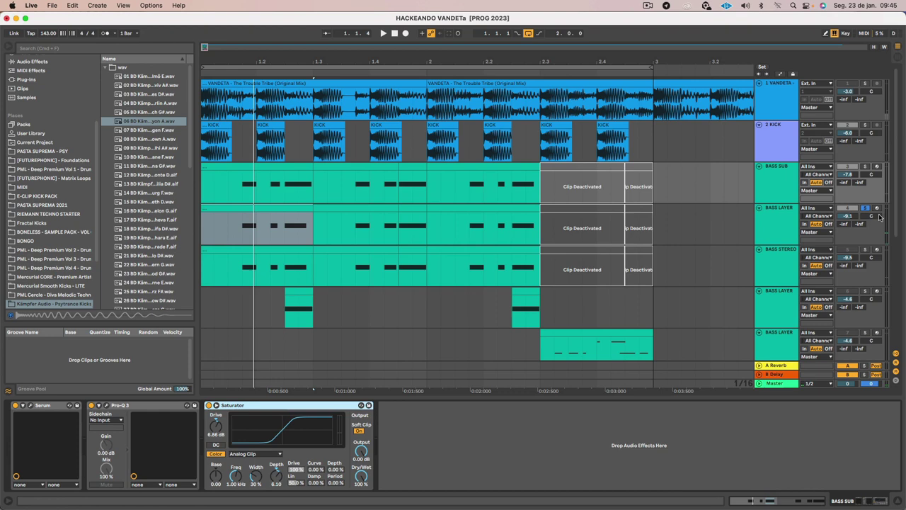
pyautogui.click(773, 227)
pyautogui.press('space')
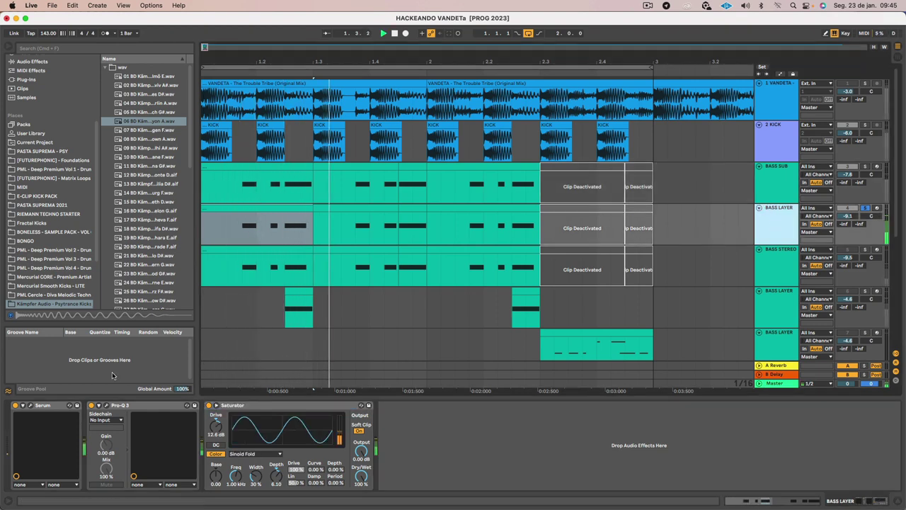
# - Open Serum on the BASS LAYER track, examine its oscillator and effects pages, and play the patch
pyautogui.click(30, 406)
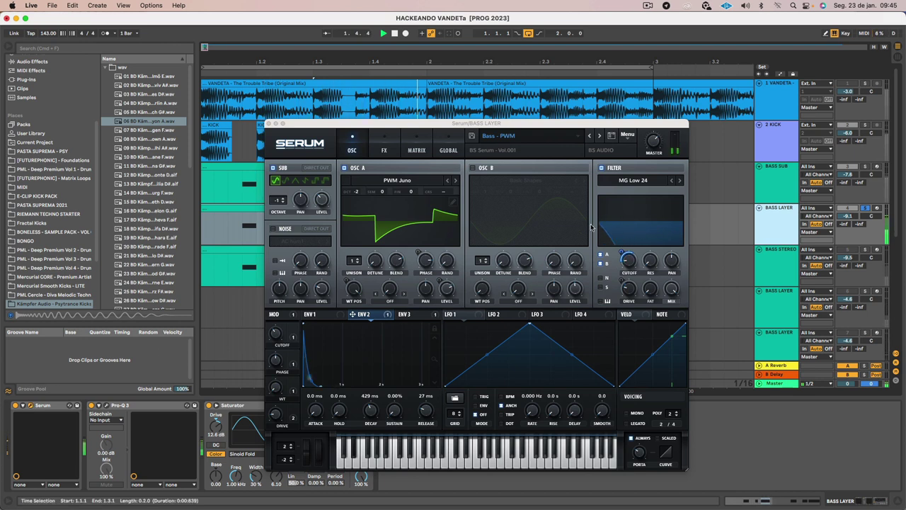
pyautogui.moveTo(622, 247)
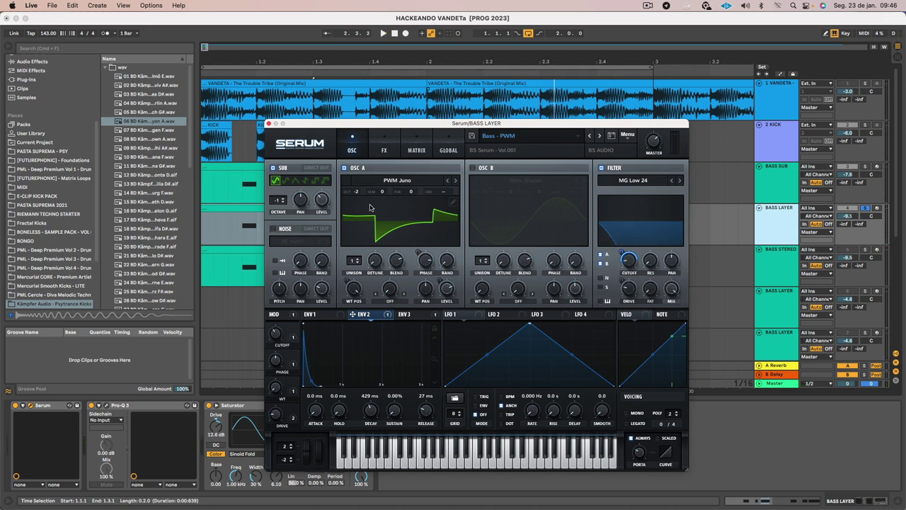
pyautogui.click(381, 147)
pyautogui.click(357, 151)
pyautogui.press('space')
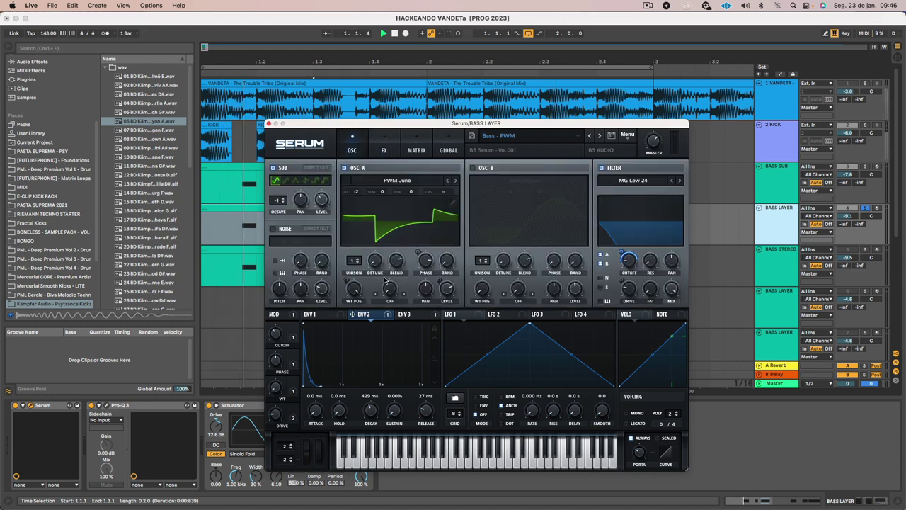
# - Solo BASS SUB too and compare the sound with the BASS LAYER solo off and on
pyautogui.click(865, 167)
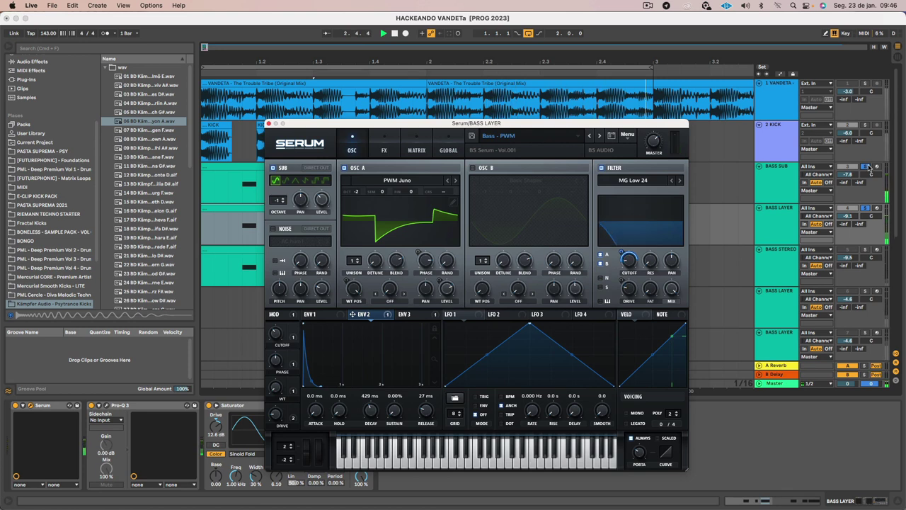
pyautogui.click(866, 209)
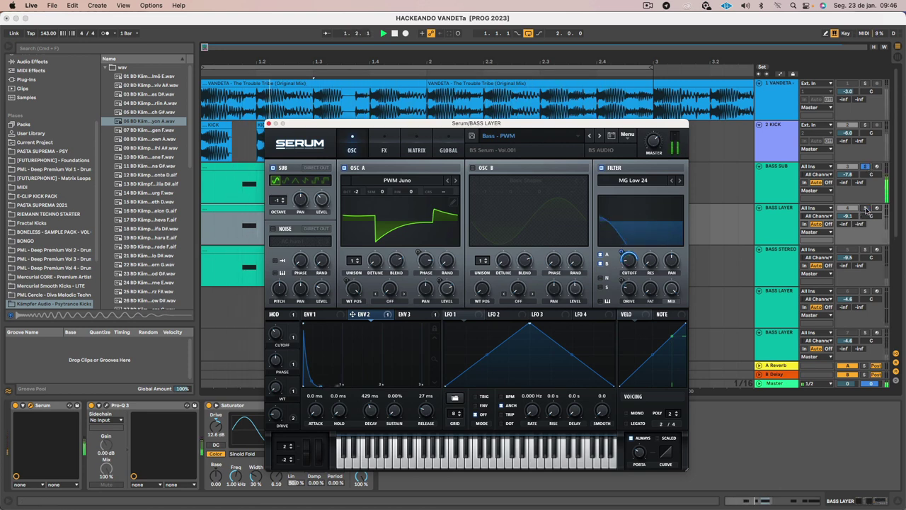
pyautogui.click(865, 209)
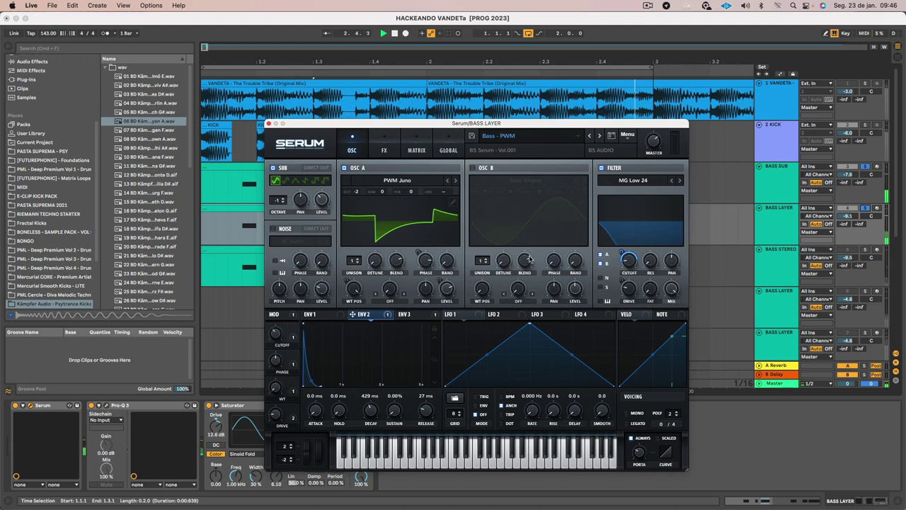
# - Raise the Low Cut in the BASS LAYER Pro-Q 3 to about 432 Hz while playing, and close the equalizer
pyautogui.click(105, 407)
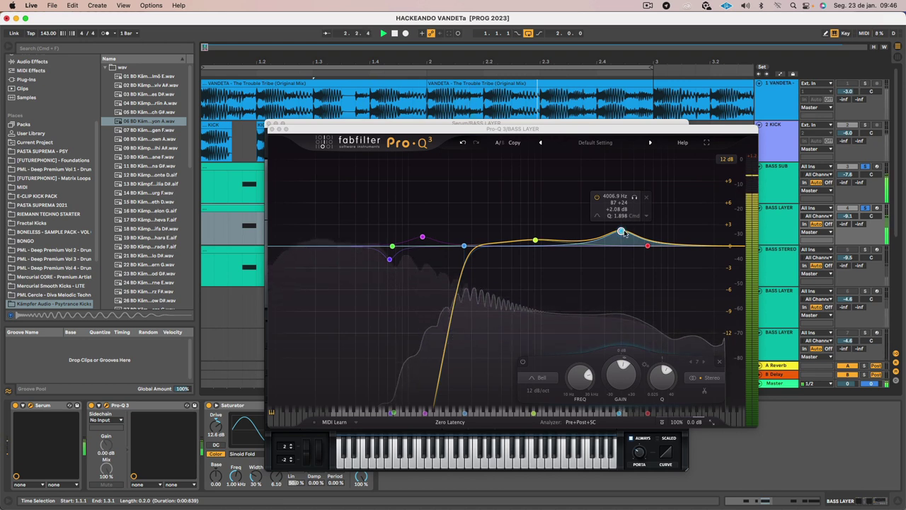
pyautogui.moveTo(464, 246); pyautogui.dragTo(488, 246)
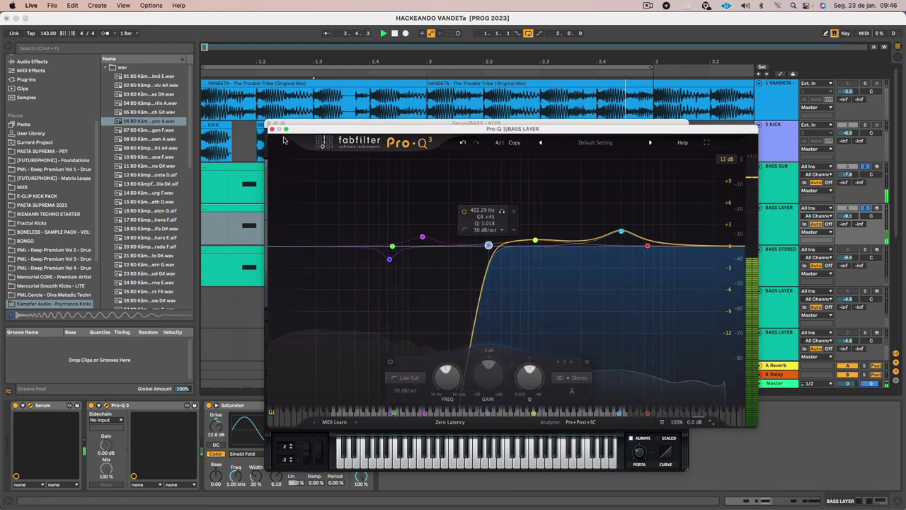
pyautogui.moveTo(489, 245); pyautogui.dragTo(495, 248)
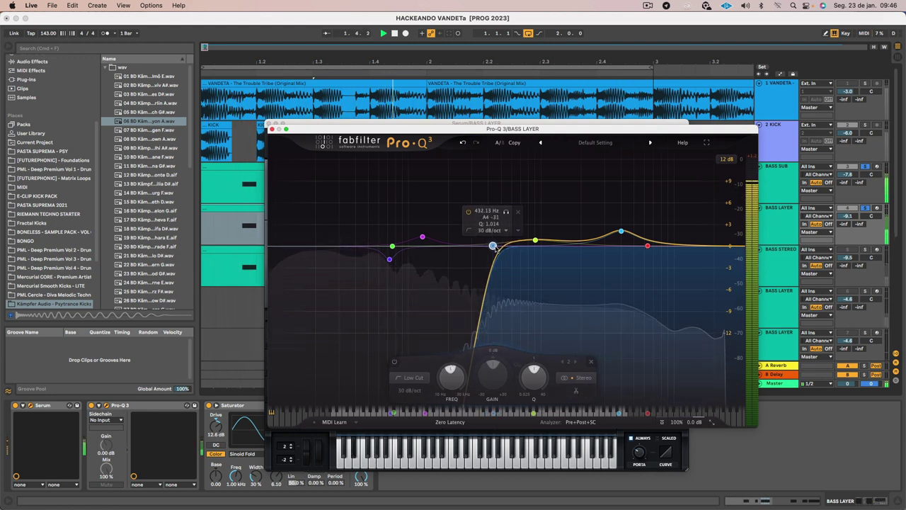
pyautogui.click(272, 129)
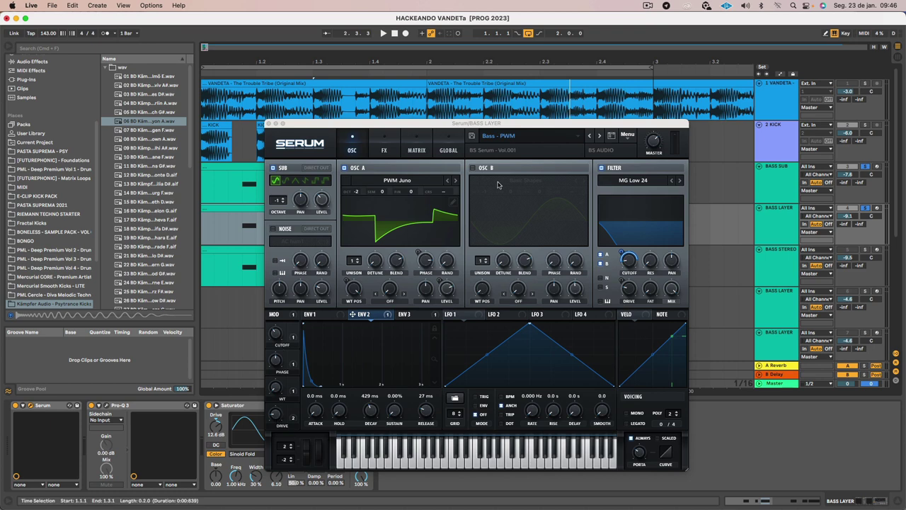
# - Check the EQ effect in the BASS LAYER Serum patch, return to the oscillator page and play the bass
pyautogui.click(384, 149)
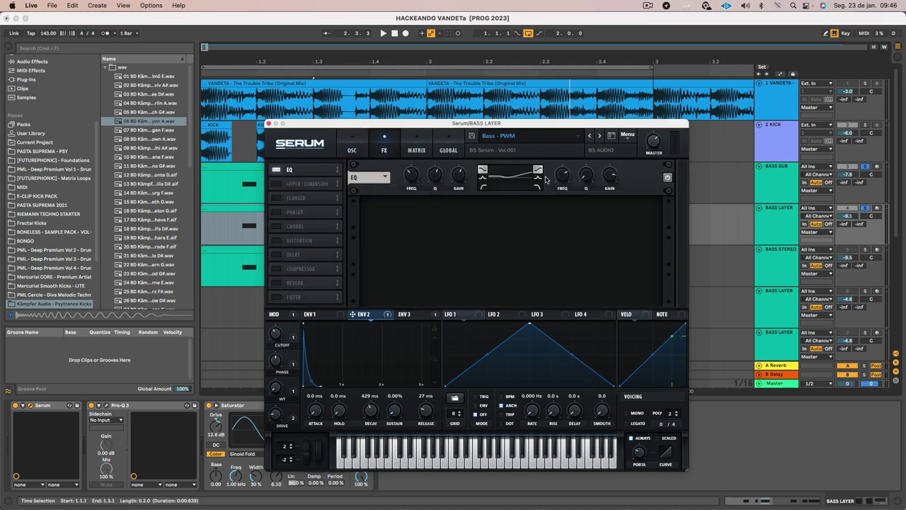
pyautogui.click(353, 149)
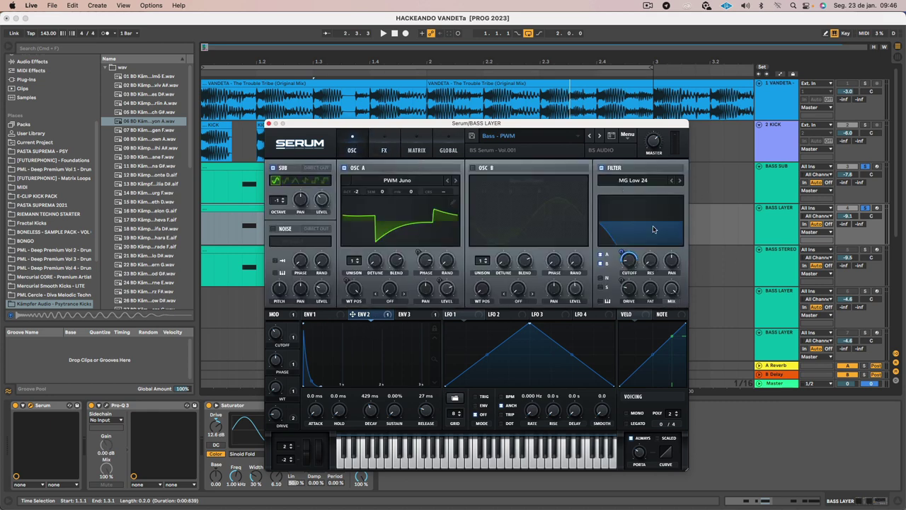
pyautogui.press('space')
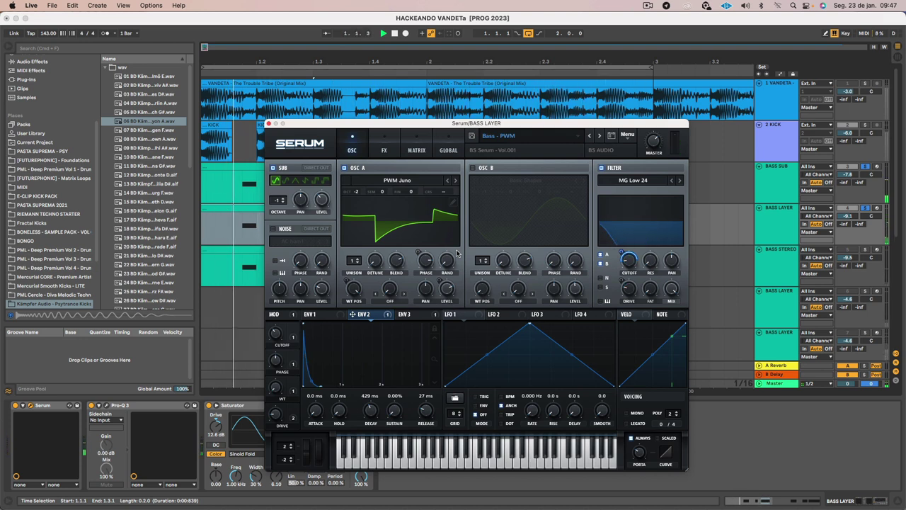
# - Try a lower wavetable position on oscillator A while playing, then stop playback and close Serum
pyautogui.moveTo(353, 286); pyautogui.dragTo(356, 334)
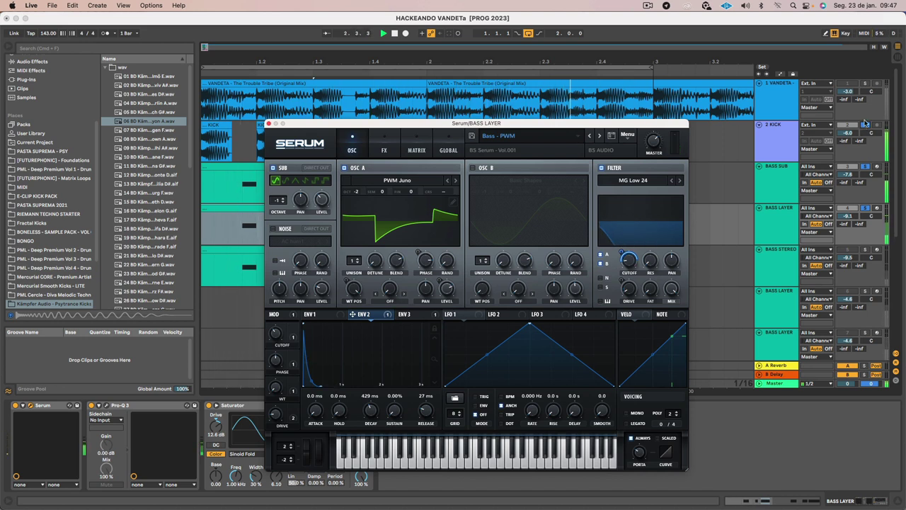
pyautogui.press('space')
pyautogui.click(269, 124)
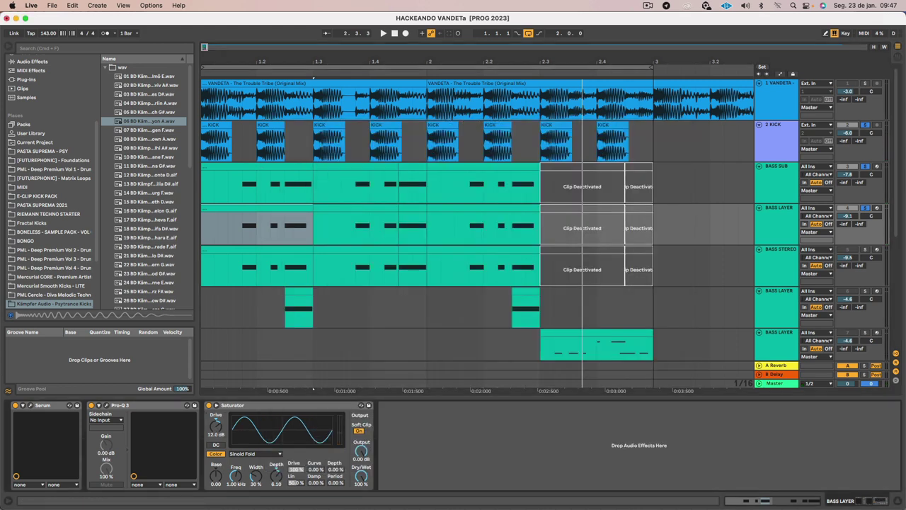
# - Play the kick with BASS SUB and BASS LAYER, then solo only the BASS STEREO track and show its effect chain
pyautogui.press('space')
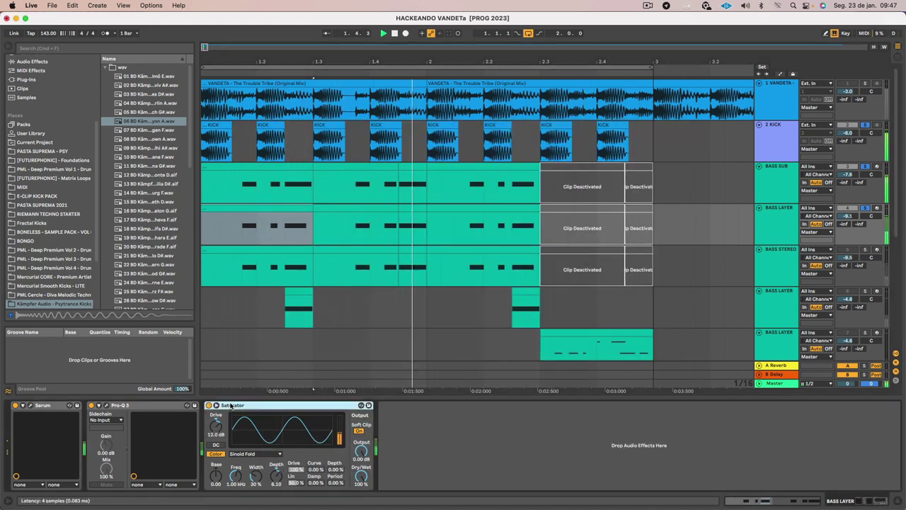
pyautogui.click(782, 227)
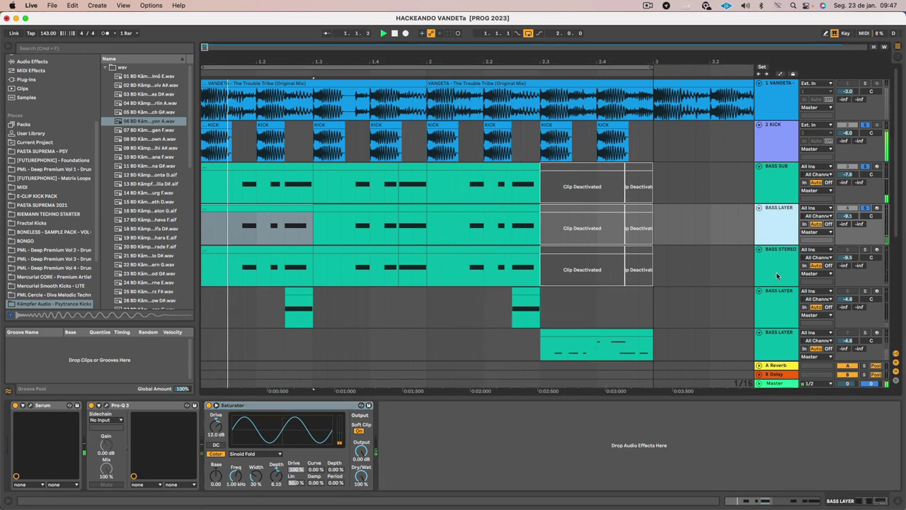
pyautogui.press('Down')
pyautogui.click(864, 208)
pyautogui.press('space')
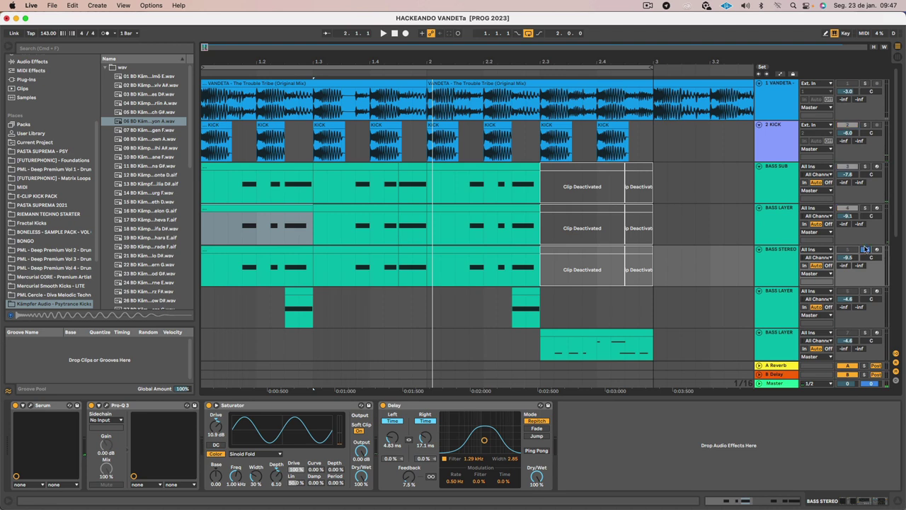
pyautogui.click(784, 258)
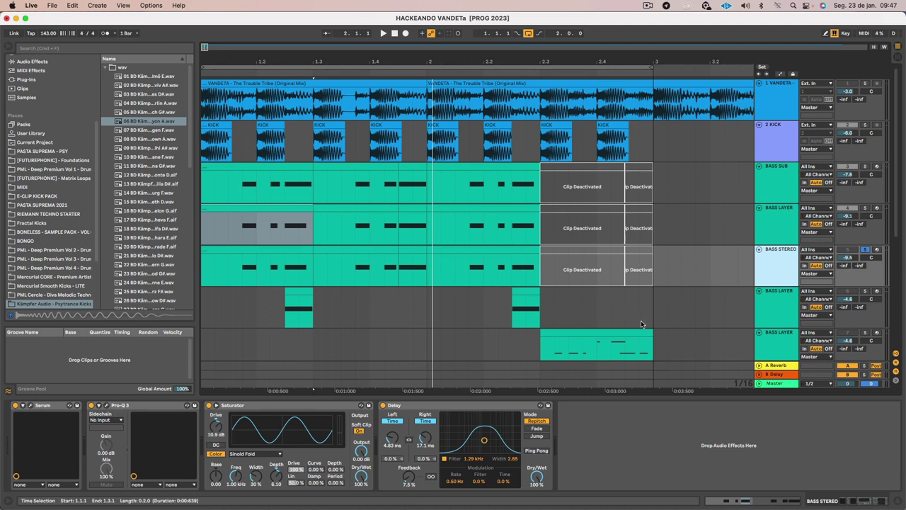
# - Play the soloed VANDETA reference track for comparison, then return the solo to the BASS STEREO track
pyautogui.click(865, 84)
pyautogui.press('space')
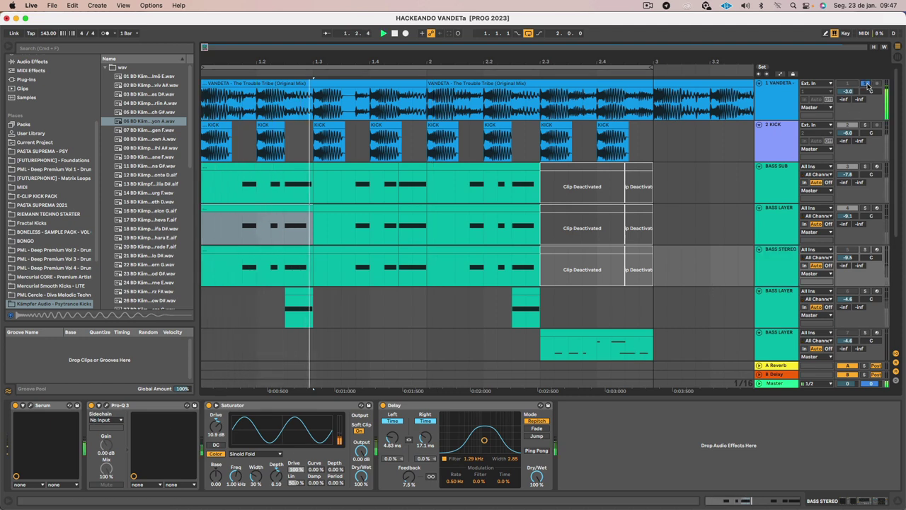
pyautogui.click(865, 84)
pyautogui.click(788, 265)
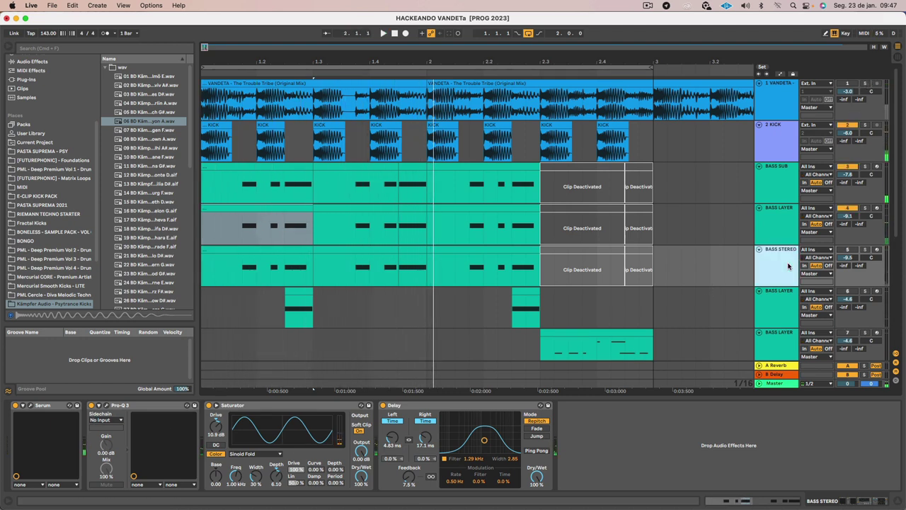
pyautogui.click(864, 250)
pyautogui.click(765, 274)
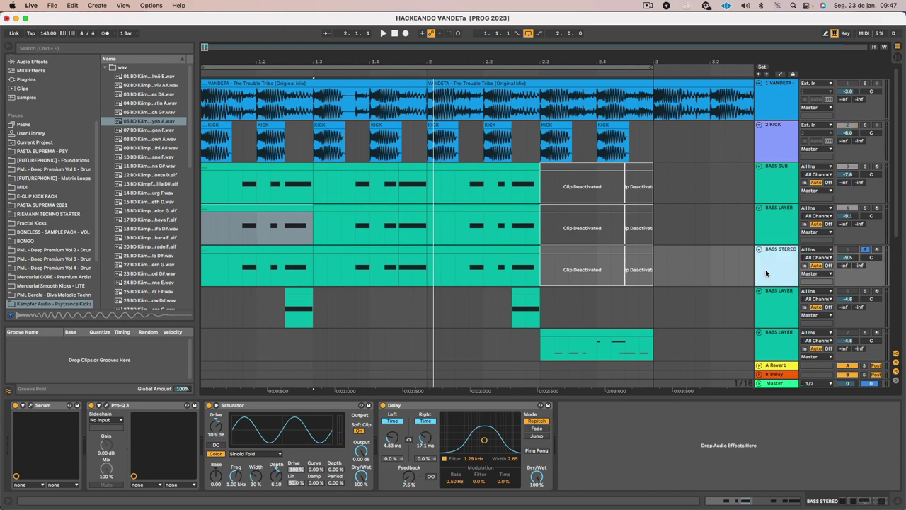
# - Open Serum on the BASS STEREO track and look through the user preset folders, including HACKEANDO TIMBRES
pyautogui.click(30, 406)
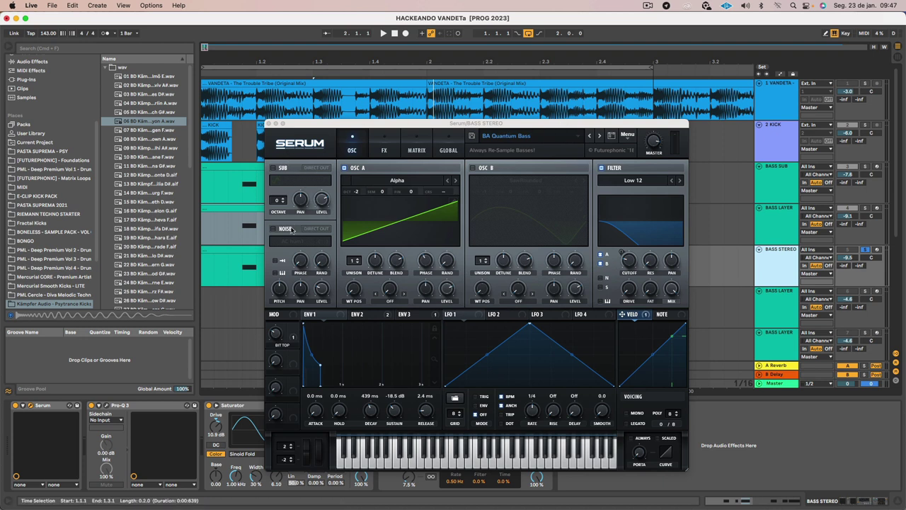
pyautogui.click(530, 137)
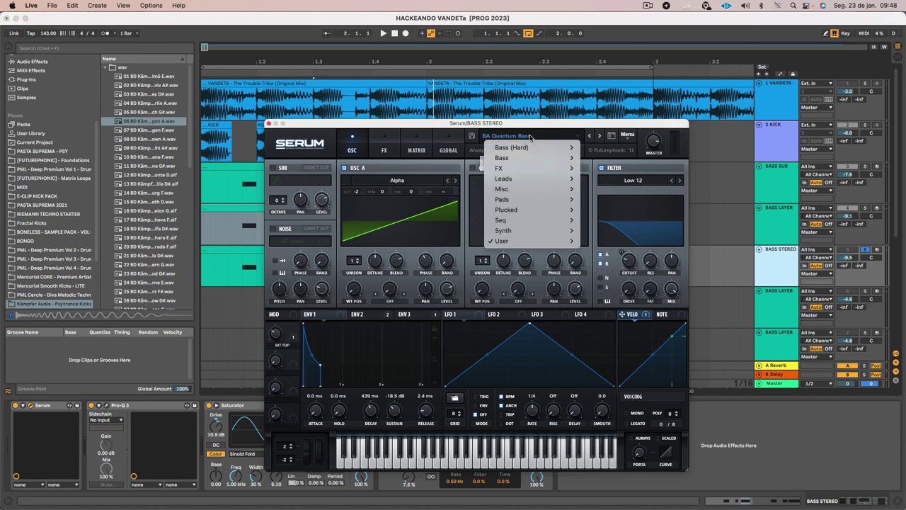
pyautogui.moveTo(556, 244)
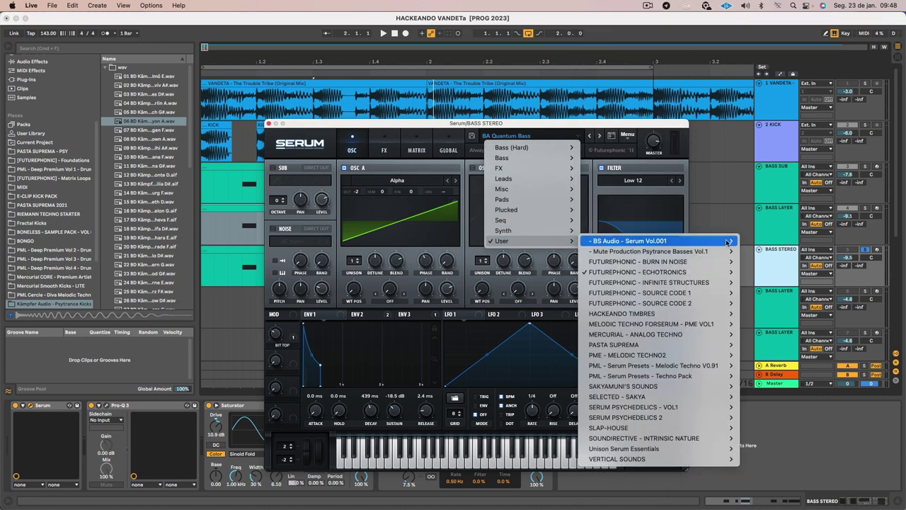
pyautogui.moveTo(646, 345)
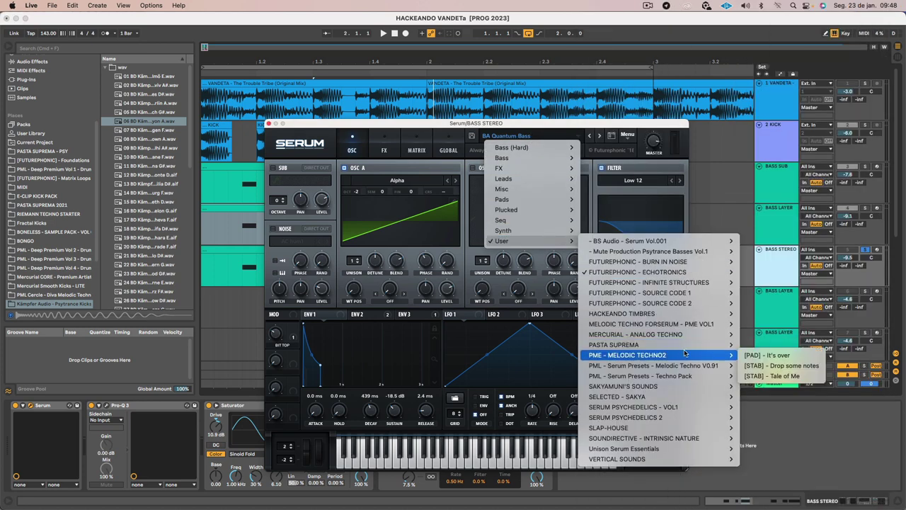
pyautogui.moveTo(673, 354)
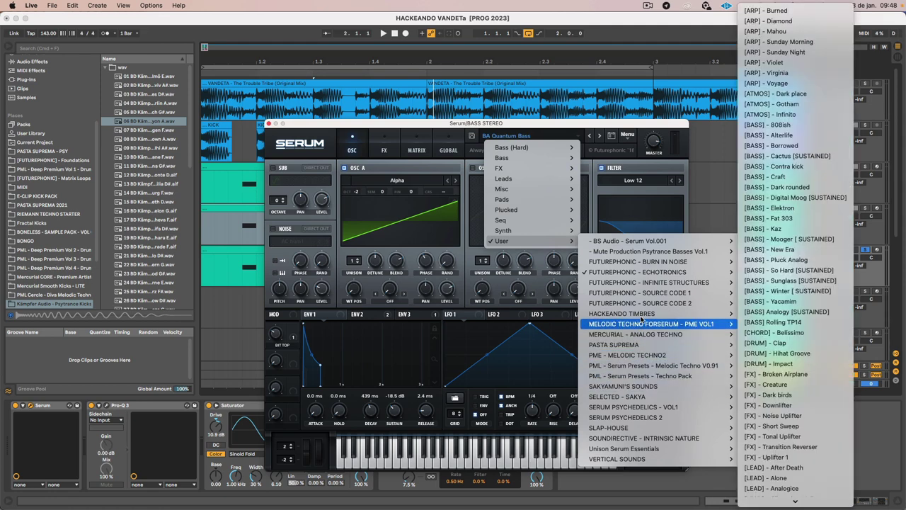
pyautogui.moveTo(739, 312)
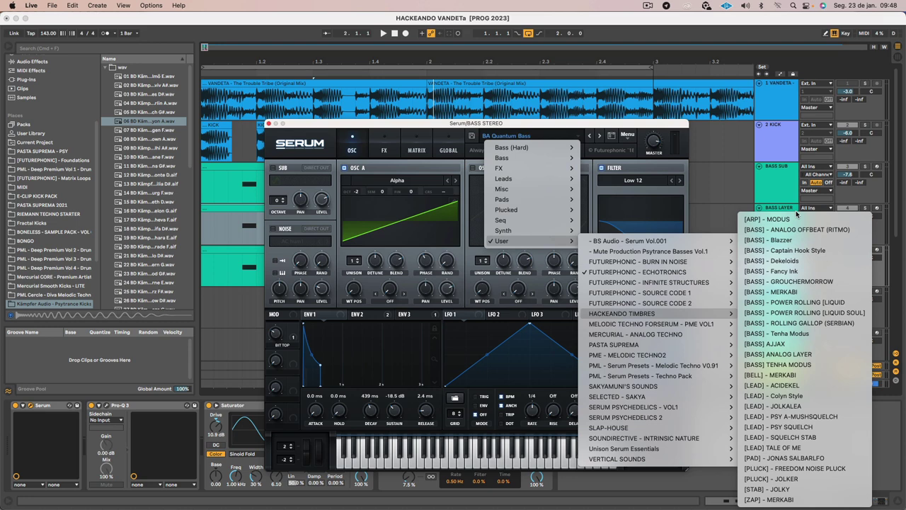
pyautogui.click(536, 125)
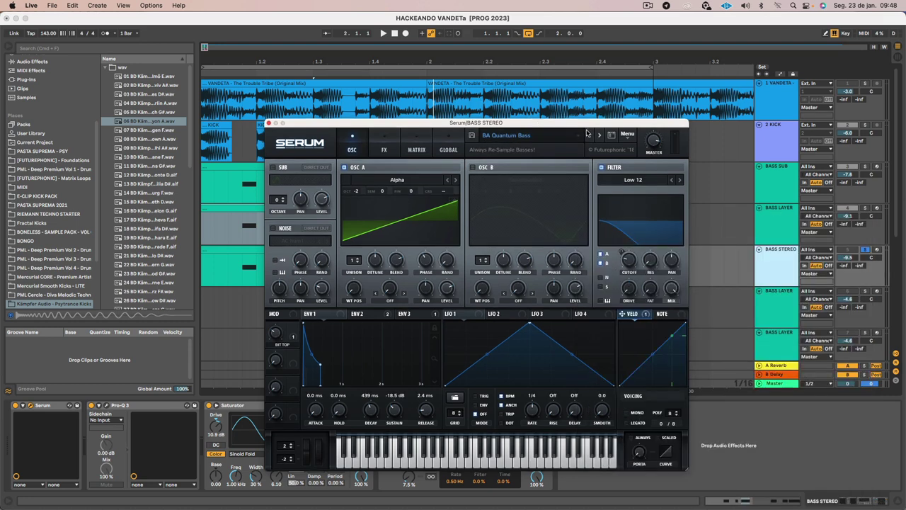
# - Rescan Serum's folders on disk and load the preset [BASS] - Vandeta Low from the HACKEANDO TIMBRES user folder
pyautogui.click(627, 135)
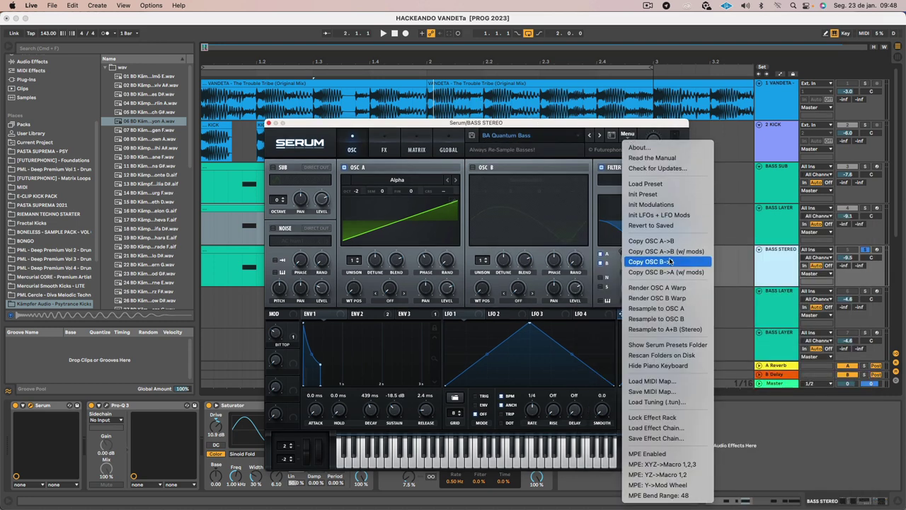
pyautogui.click(668, 356)
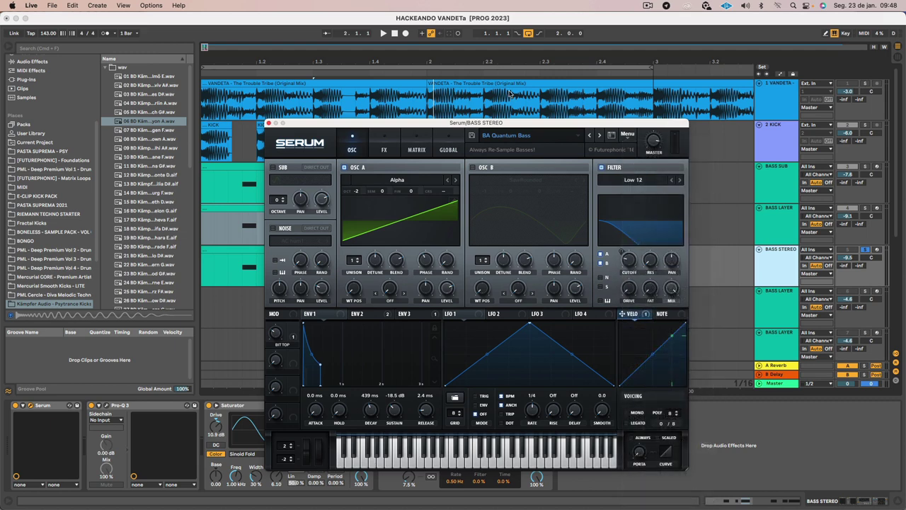
pyautogui.click(531, 138)
pyautogui.moveTo(501, 240)
pyautogui.moveTo(678, 251)
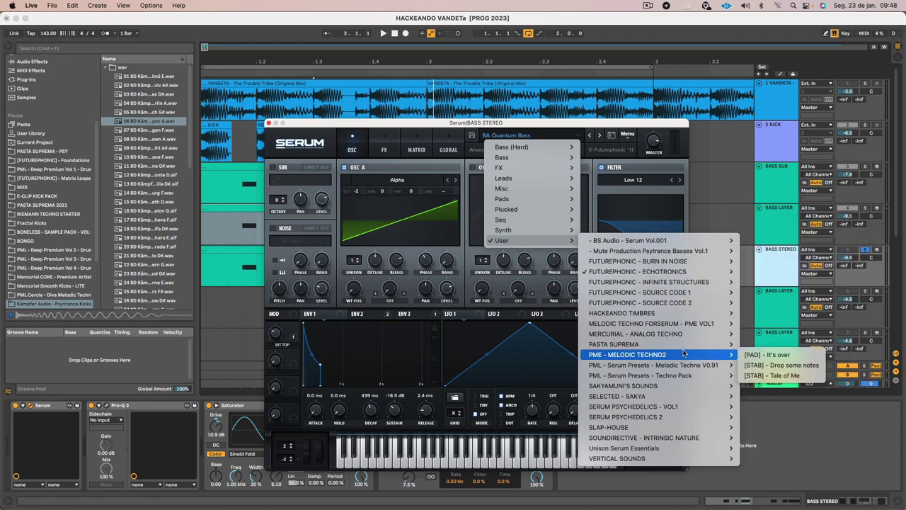
pyautogui.moveTo(678, 344)
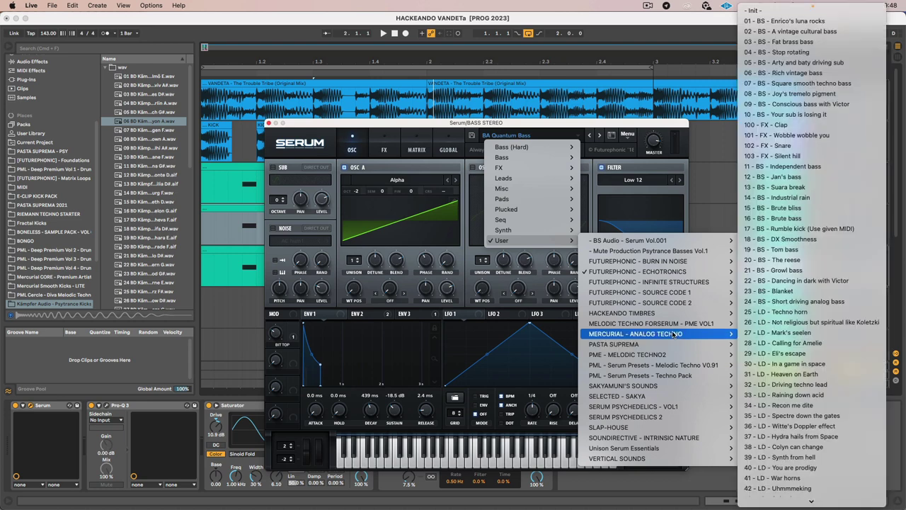
pyautogui.moveTo(670, 312)
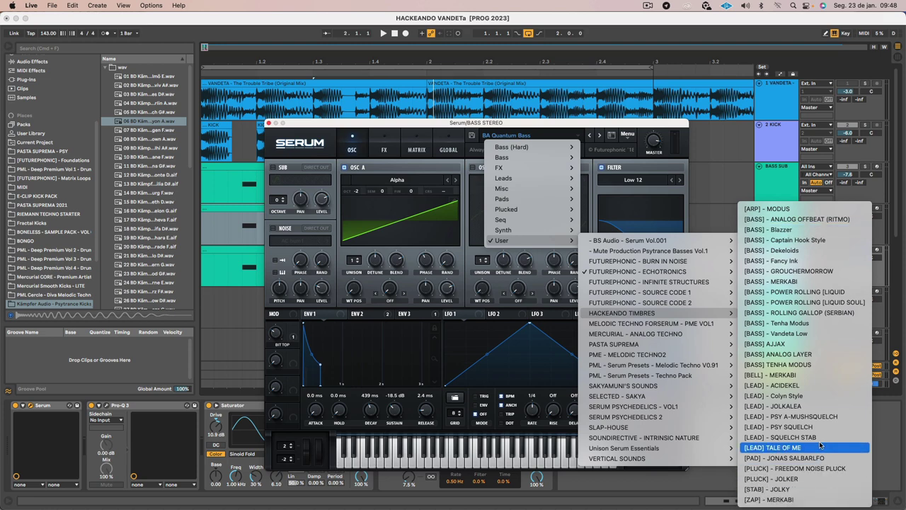
pyautogui.click(802, 332)
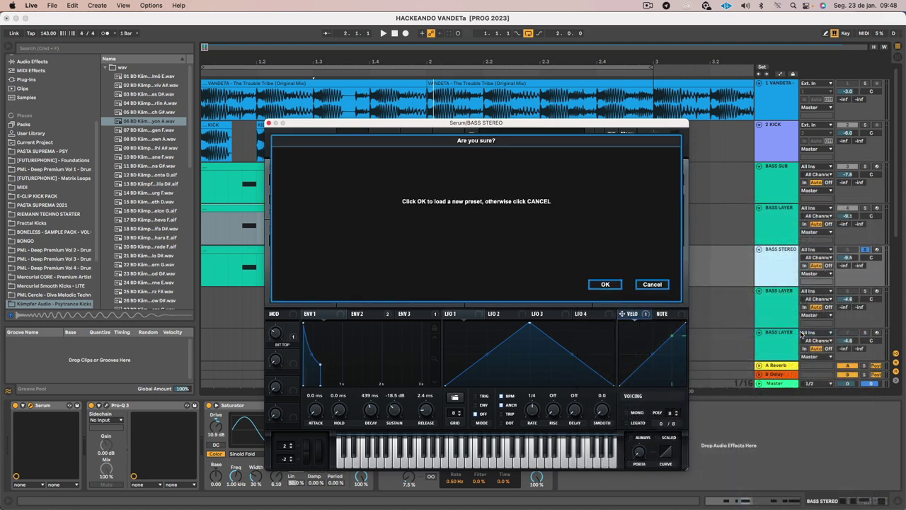
pyautogui.click(606, 283)
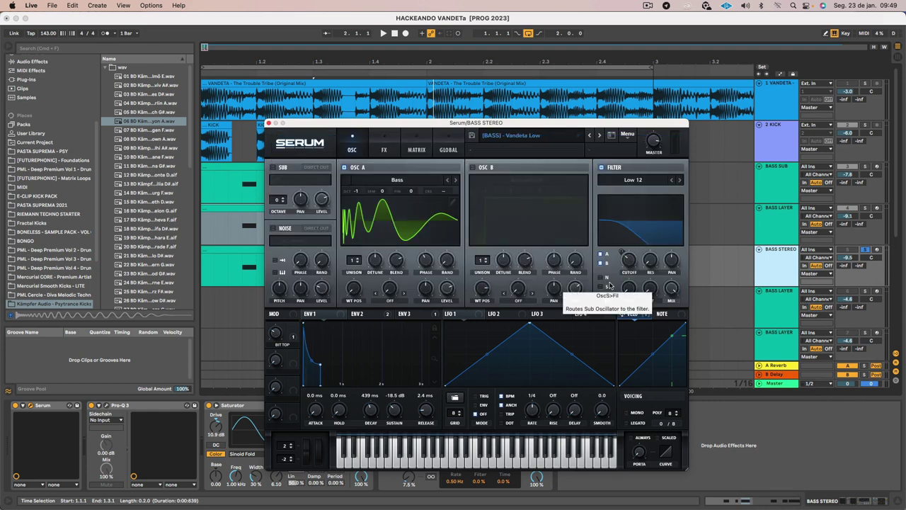
# - Play the soloed BASS STEREO track to hear the loaded Serum preset, then stop playback and close Serum
pyautogui.press('space')
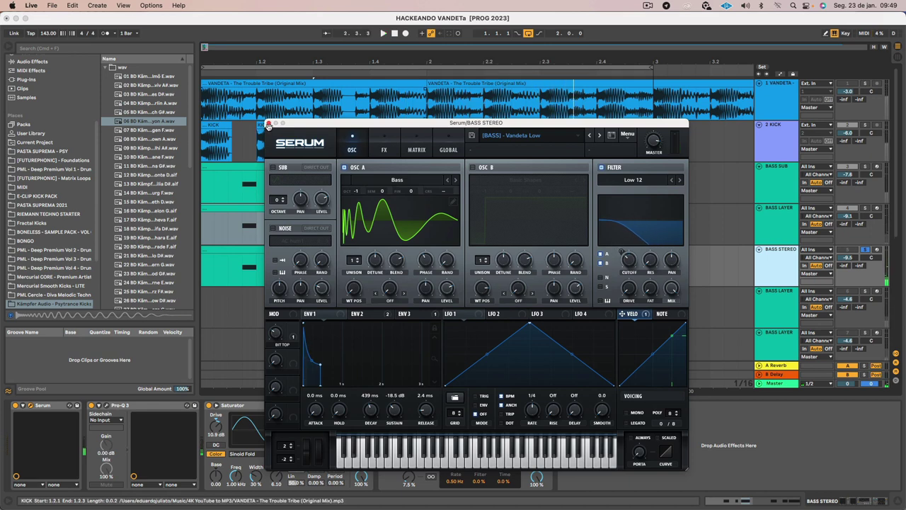
pyautogui.click(269, 123)
pyautogui.press('space')
# - Play BASS STEREO and switch its Delay effect off and back on to compare the stereo width
pyautogui.click(139, 408)
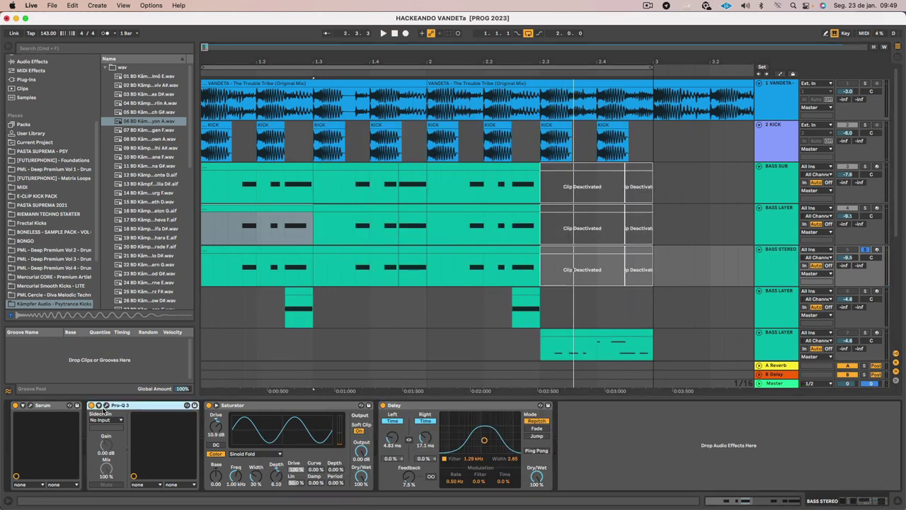
pyautogui.click(403, 407)
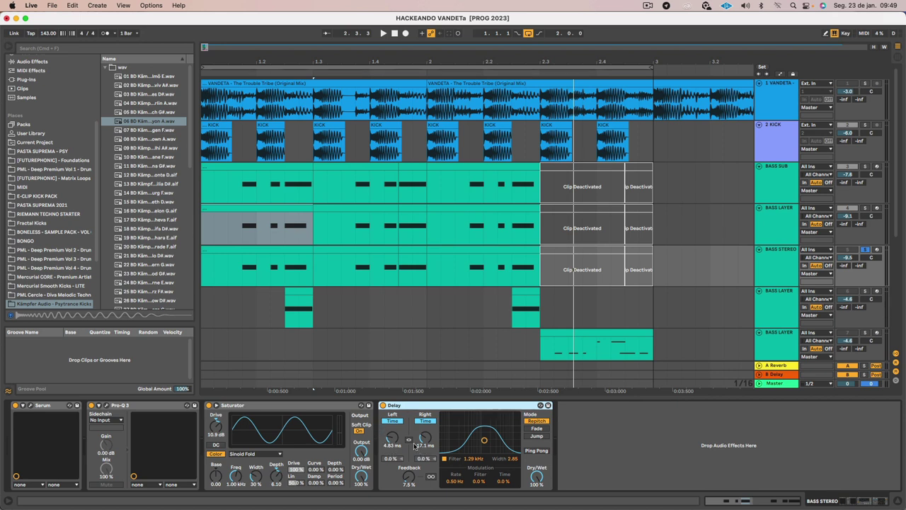
pyautogui.press('space')
pyautogui.click(383, 405)
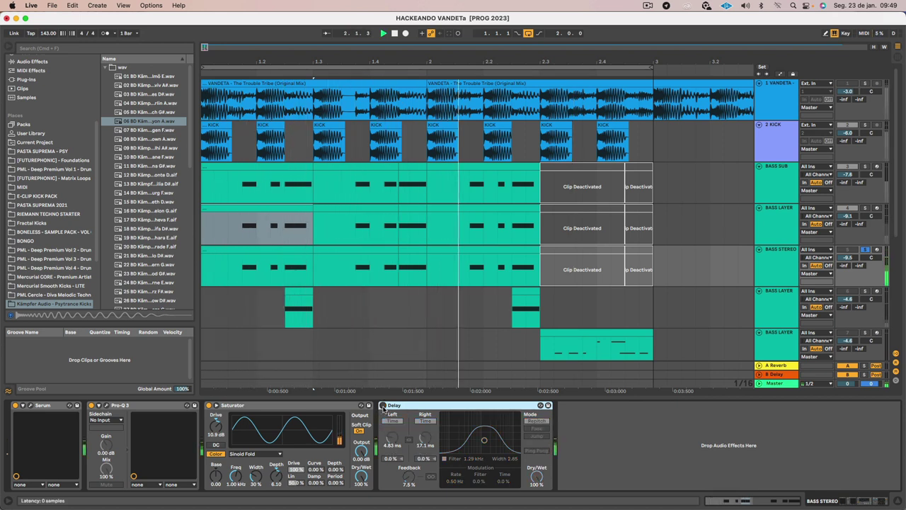
pyautogui.click(383, 405)
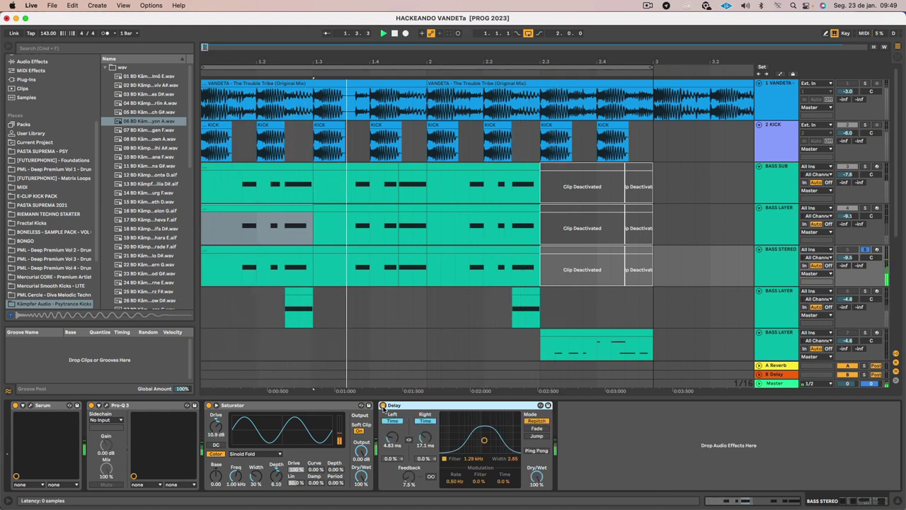
# - In the BASS STEREO Pro-Q 3, move the low cut to about 279 Hz, add a 12 dB/oct high cut near 16986 Hz and close it
pyautogui.click(107, 406)
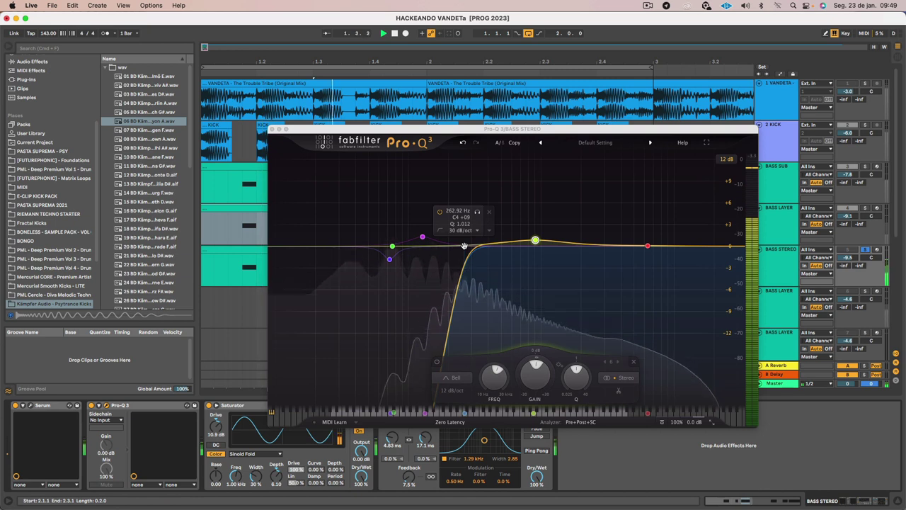
pyautogui.moveTo(463, 245); pyautogui.dragTo(467, 248)
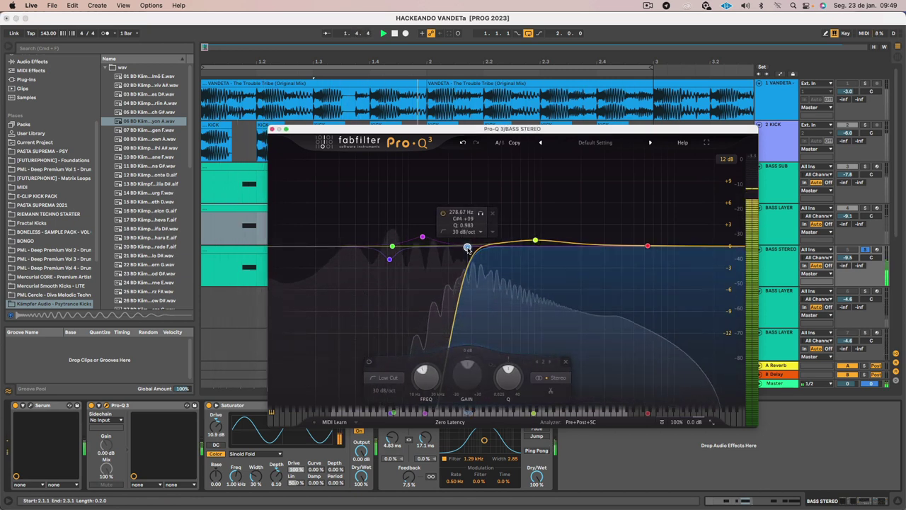
pyautogui.moveTo(723, 247)
pyautogui.mouseDown()
pyautogui.moveTo(663, 255)
pyautogui.moveTo(710, 256)
pyautogui.mouseUp()
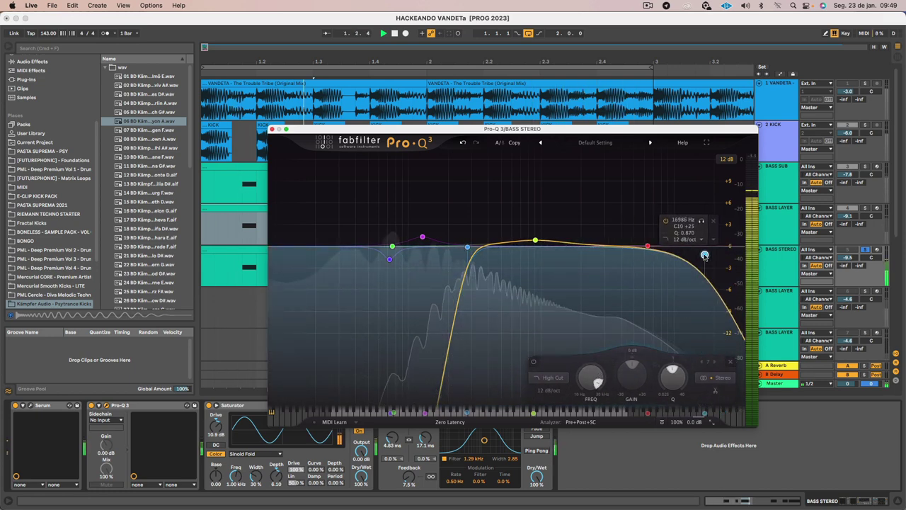
pyautogui.click(272, 130)
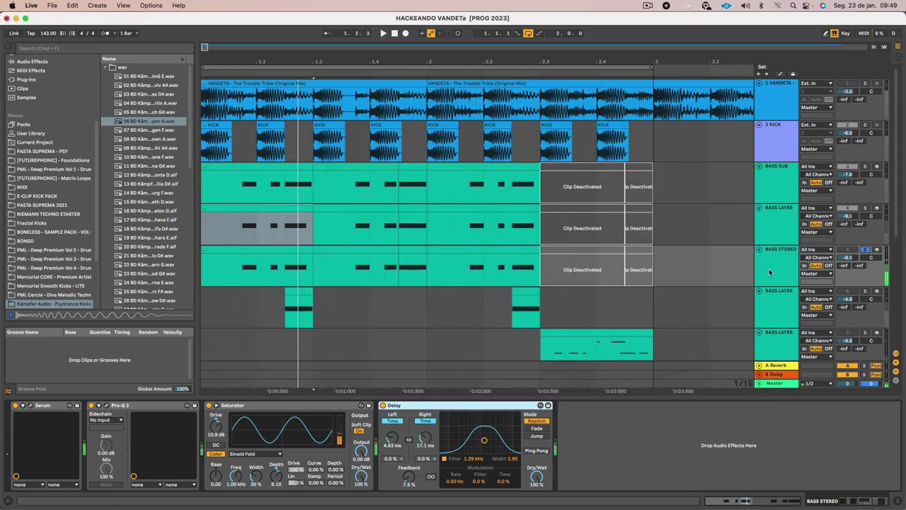
# - Play BASS STEREO together with soloed BASS LAYER and BASS SUB, then play only the VANDETA reference track for comparison
pyautogui.click(792, 254)
pyautogui.click(864, 207)
pyautogui.press('space')
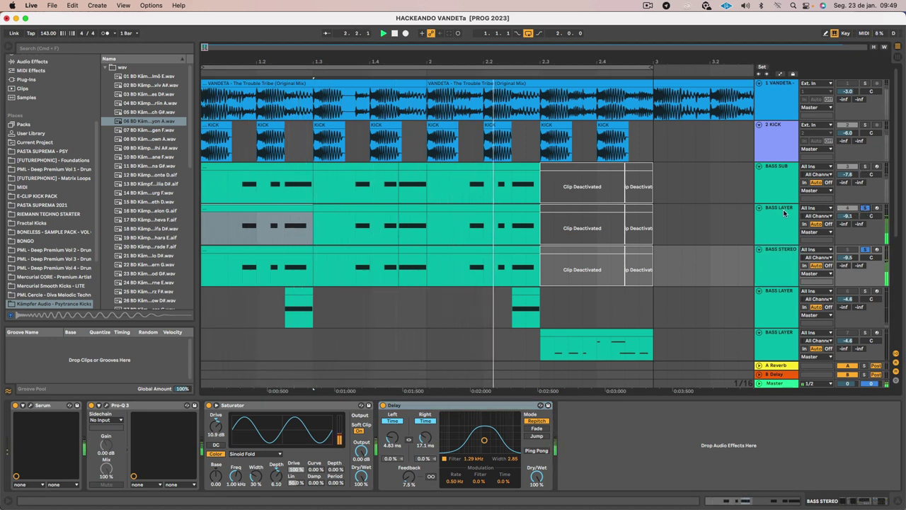
pyautogui.click(864, 166)
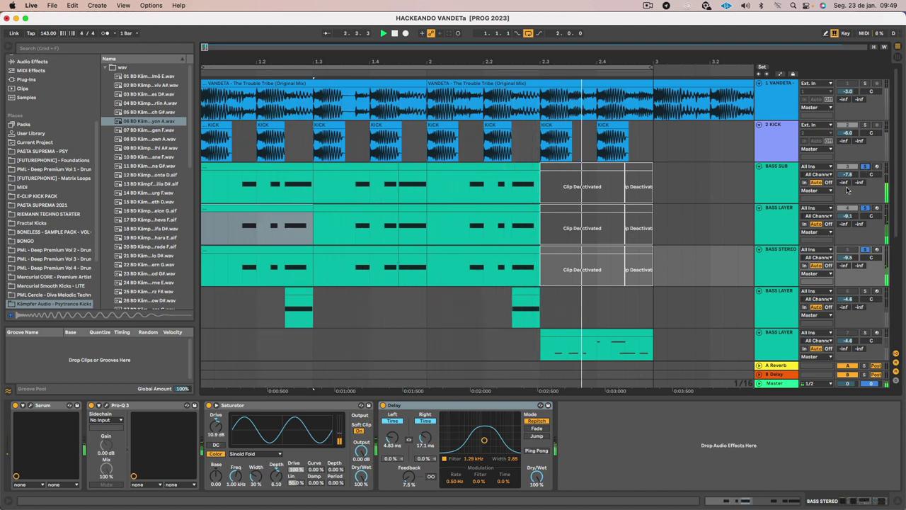
pyautogui.click(768, 273)
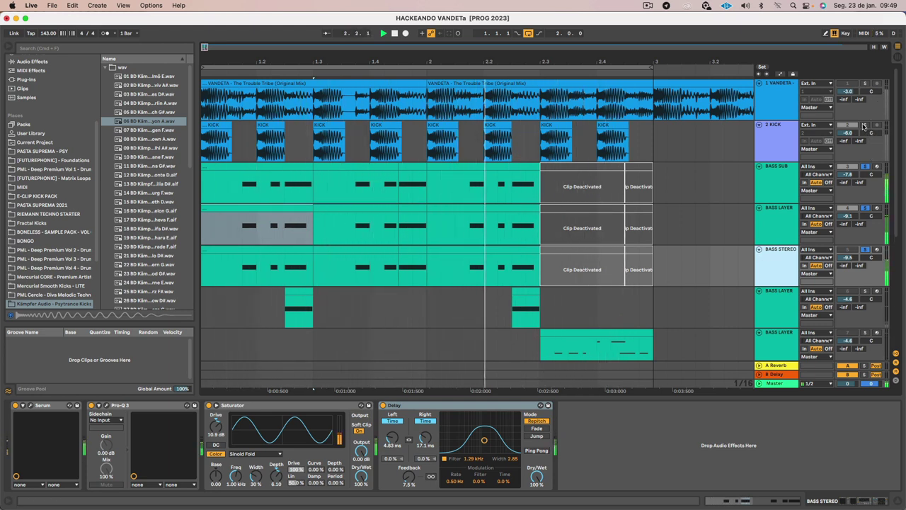
pyautogui.press('space')
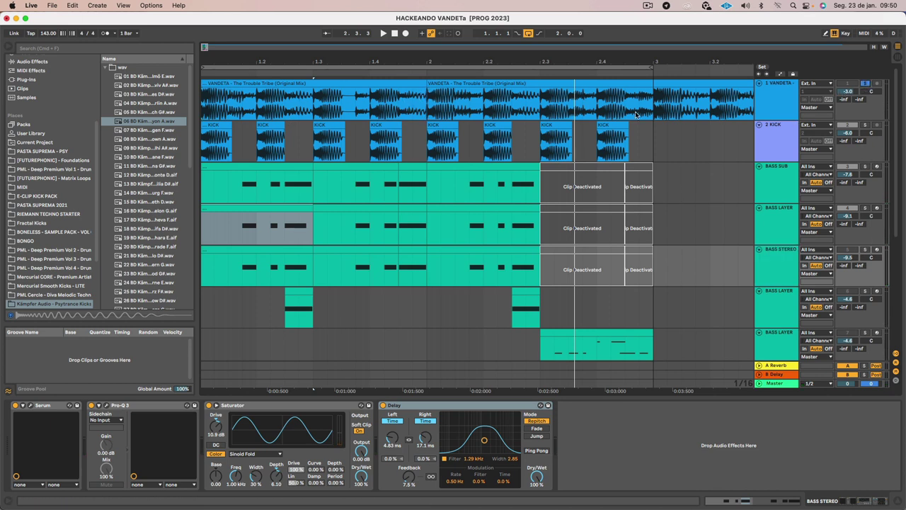
pyautogui.press('space')
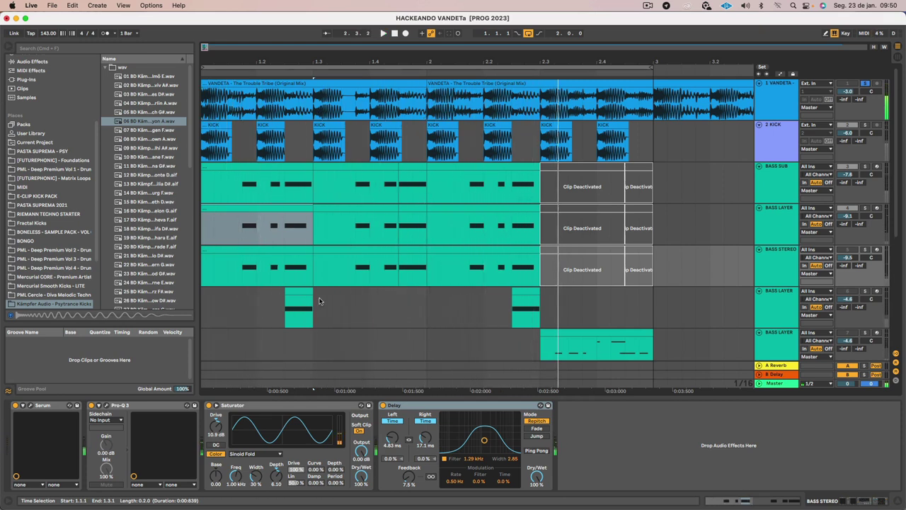
# - Solo the BASS LAYER track below BASS STEREO and play it from its first short clip, then stop
pyautogui.click(772, 298)
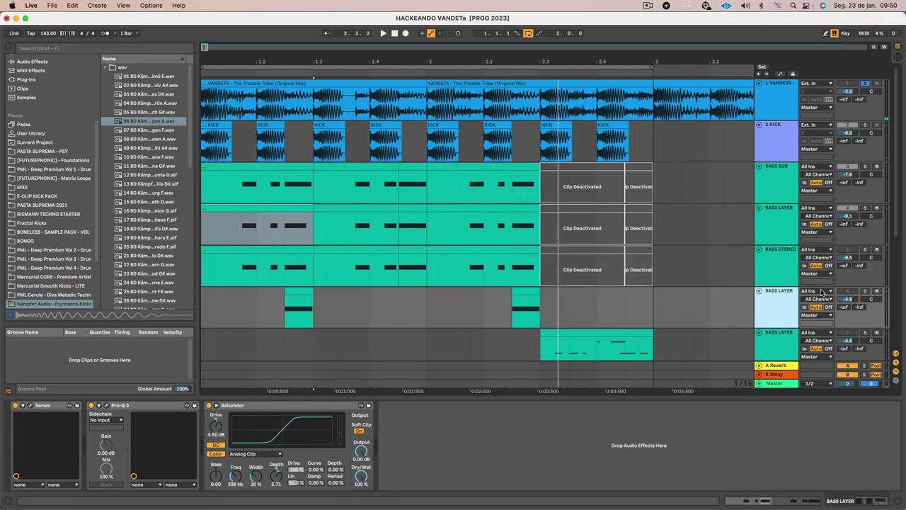
pyautogui.click(297, 290)
pyautogui.press('space')
pyautogui.press('space')
pyautogui.press('space')
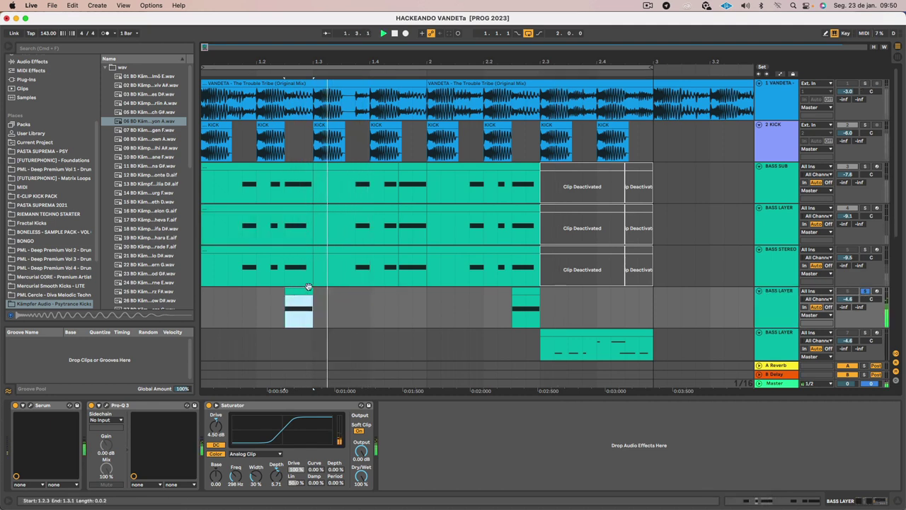
pyautogui.press('space')
# - Examine envelope 2 and the effects in this BASS LAYER track's Serum patch, then close Serum and play the soloed layer
pyautogui.click(30, 406)
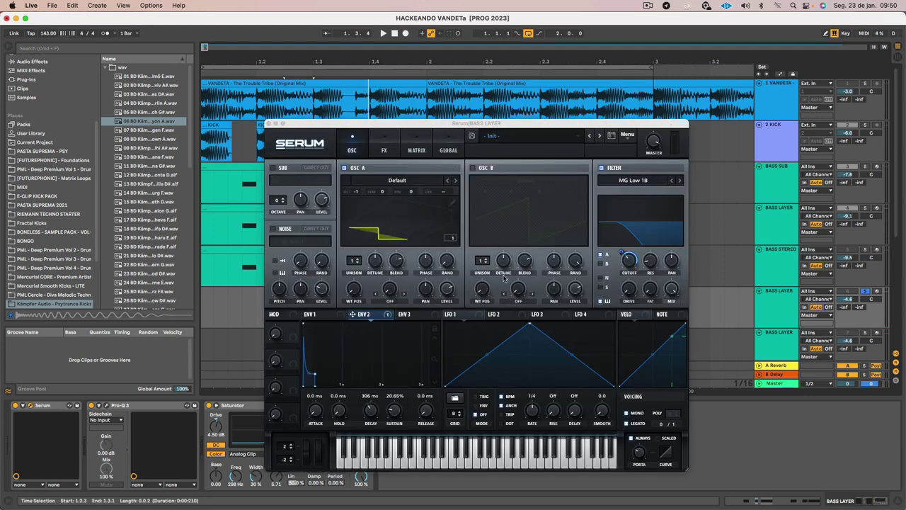
pyautogui.click(367, 315)
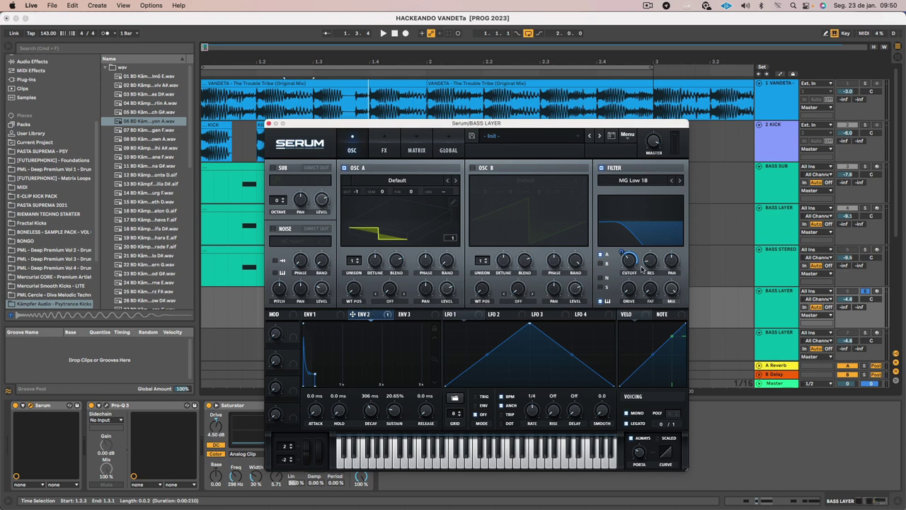
pyautogui.click(384, 150)
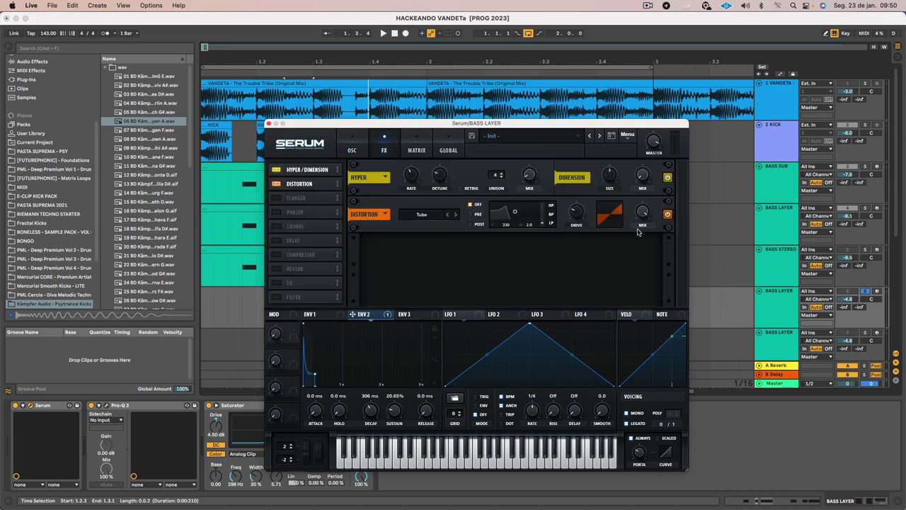
pyautogui.click(269, 124)
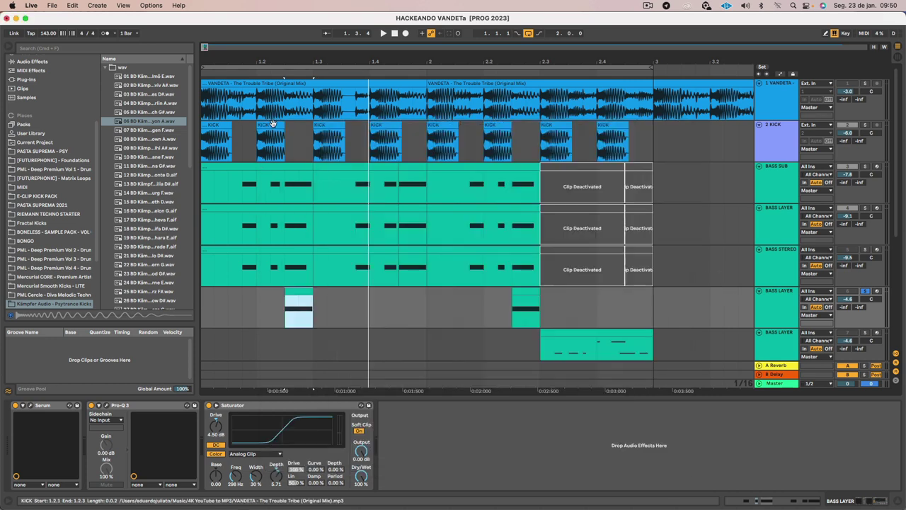
pyautogui.press('space')
pyautogui.click(786, 310)
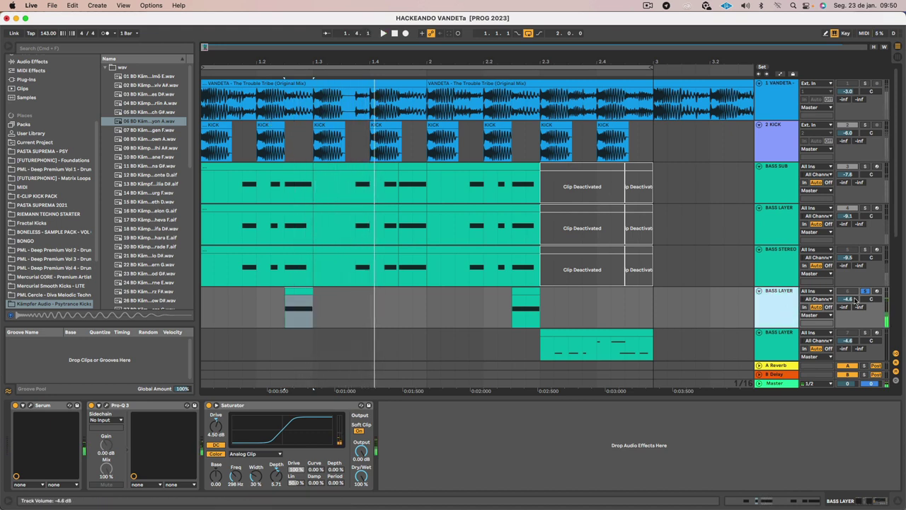
# - Raise the soloed BASS LAYER volume to -2.0 dB and move its Pro-Q 3 low cut to about 109 Hz
pyautogui.moveTo(847, 298); pyautogui.dragTo(847, 292)
pyautogui.click(764, 307)
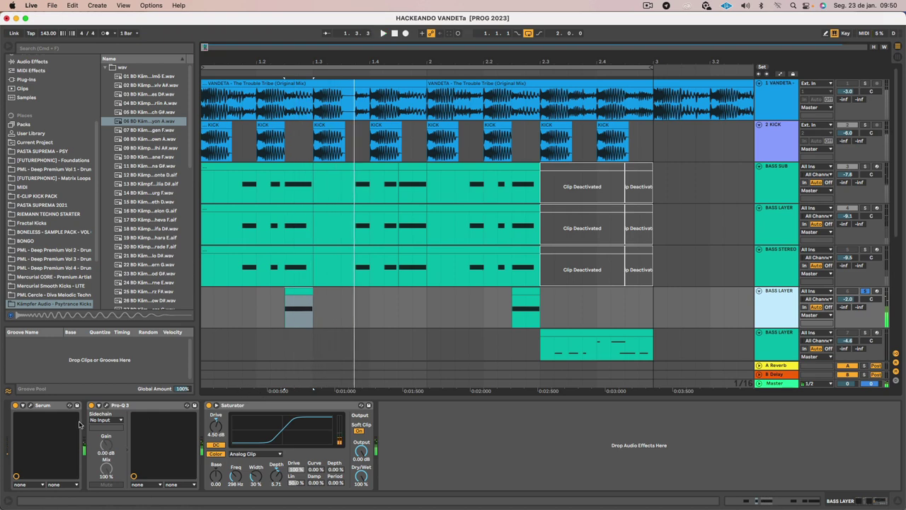
pyautogui.click(107, 408)
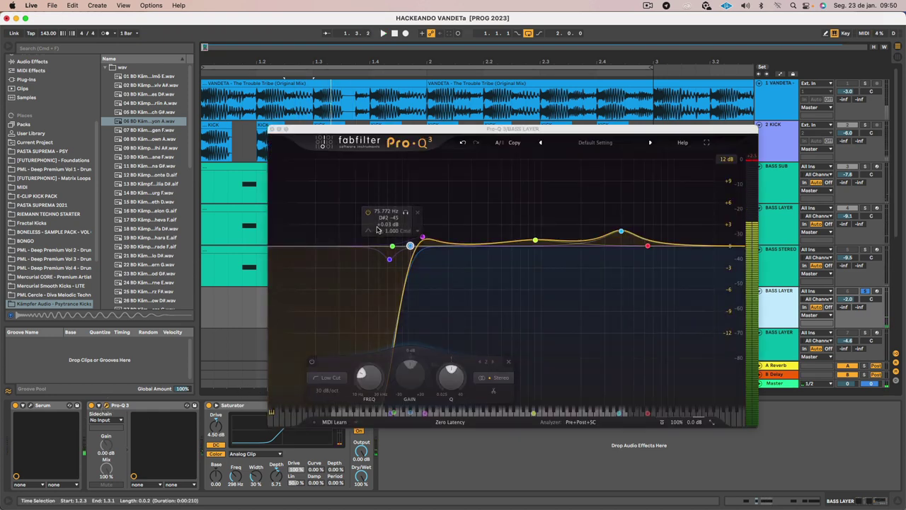
pyautogui.moveTo(411, 246); pyautogui.dragTo(414, 245)
pyautogui.press('space')
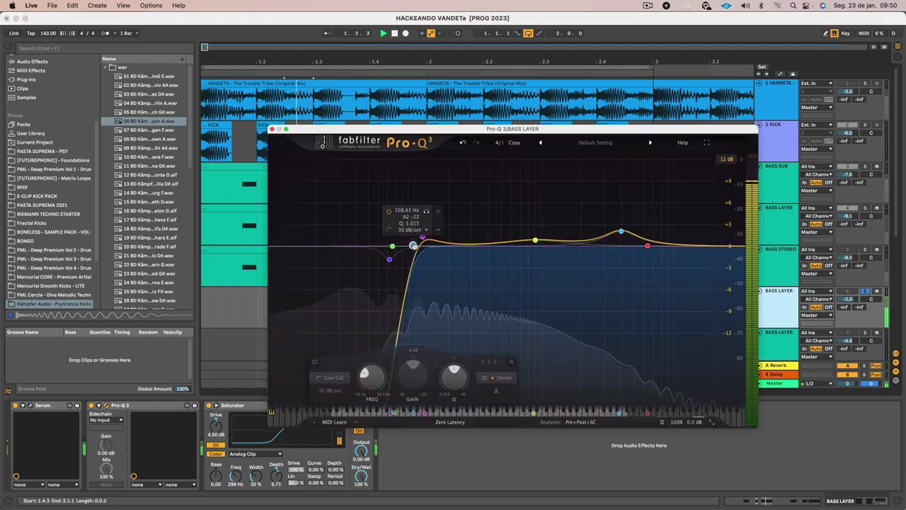
pyautogui.press('space')
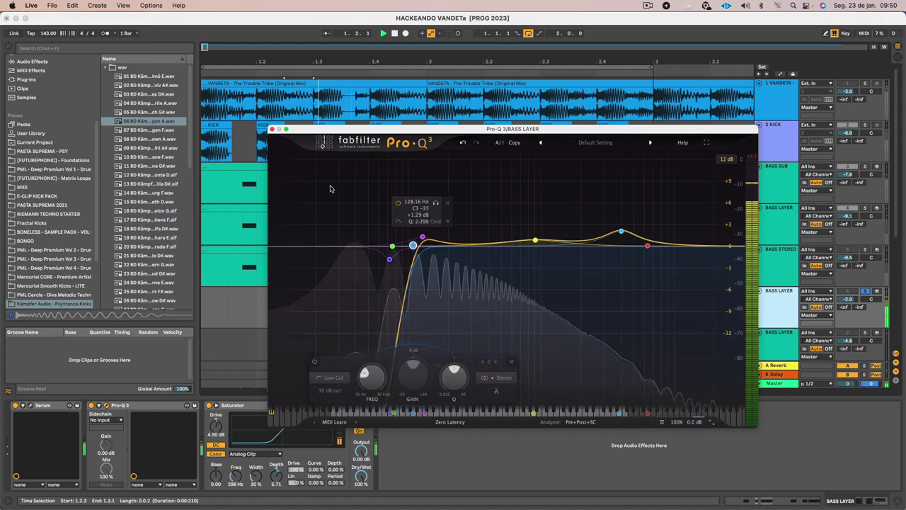
pyautogui.click(271, 128)
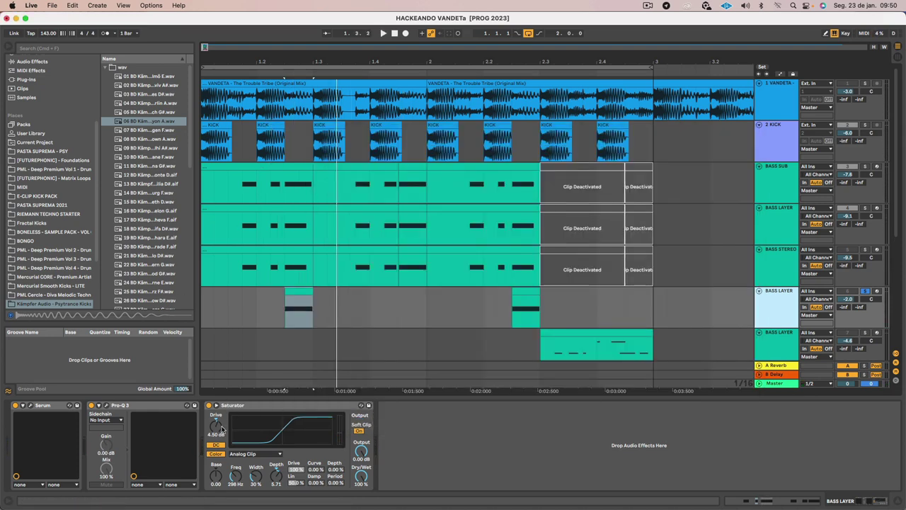
# - Increase the BASS LAYER Saturator's drive to 11.4 dB while auditioning the layer
pyautogui.press('space')
pyautogui.moveTo(221, 428); pyautogui.dragTo(222, 396)
pyautogui.press('space')
pyautogui.press('space')
pyautogui.press('space')
pyautogui.press('space')
pyautogui.press('space')
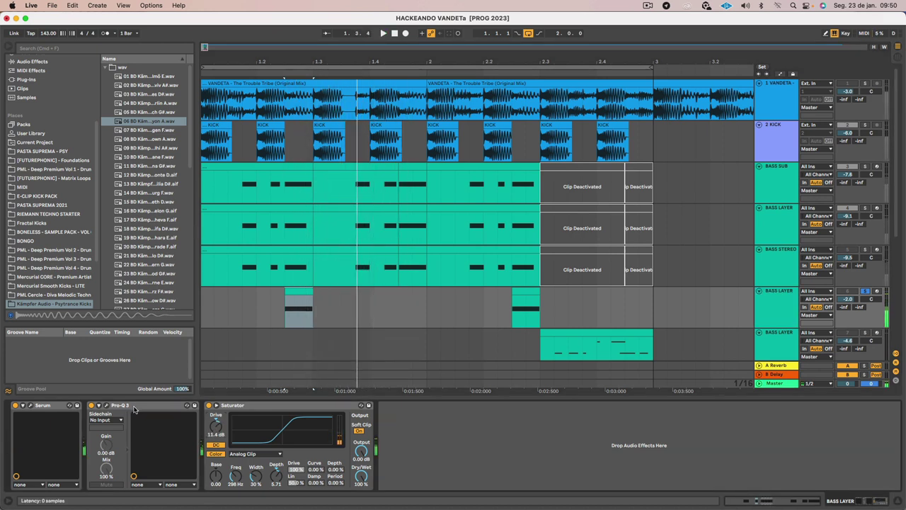
# - Duplicate the Pro-Q 3 after the Saturator and pull the copy's bell band near 128 Hz down into a cut
pyautogui.moveTo(134, 409); pyautogui.dragTo(412, 444)
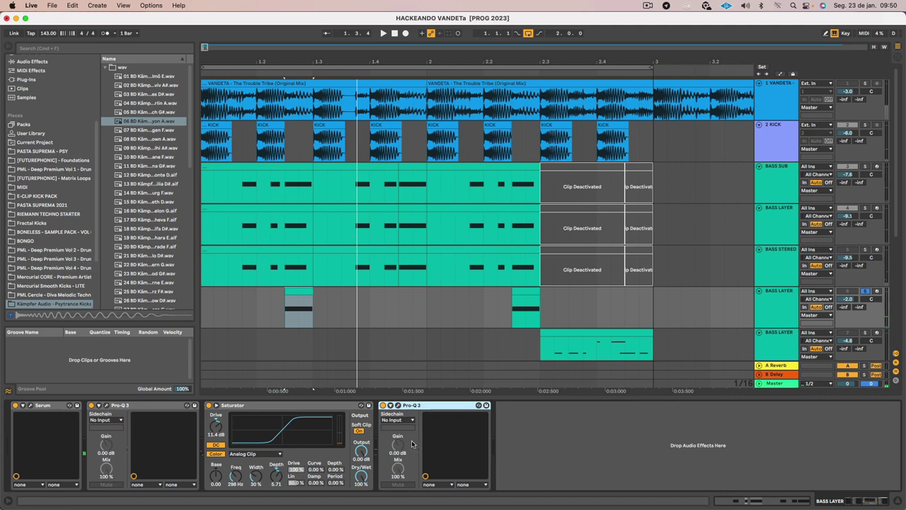
pyautogui.click(397, 404)
pyautogui.press('space')
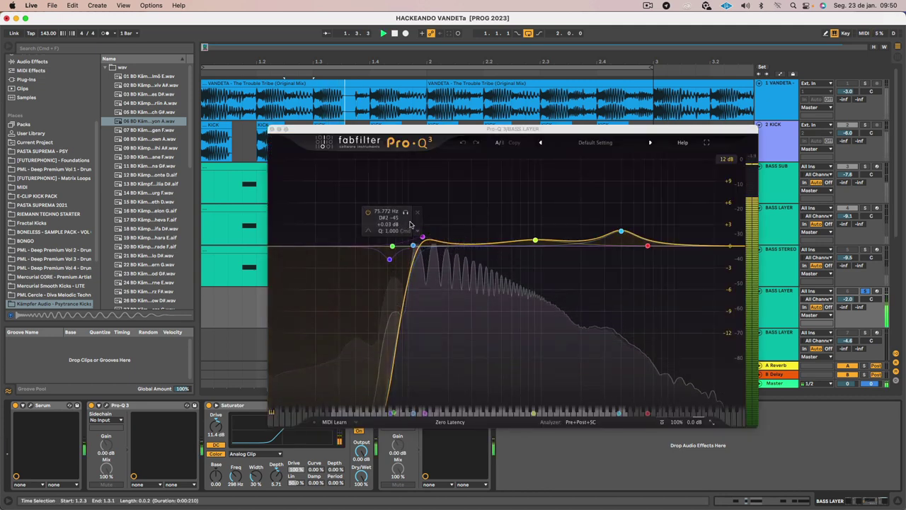
pyautogui.moveTo(422, 237); pyautogui.dragTo(429, 280)
pyautogui.press('space')
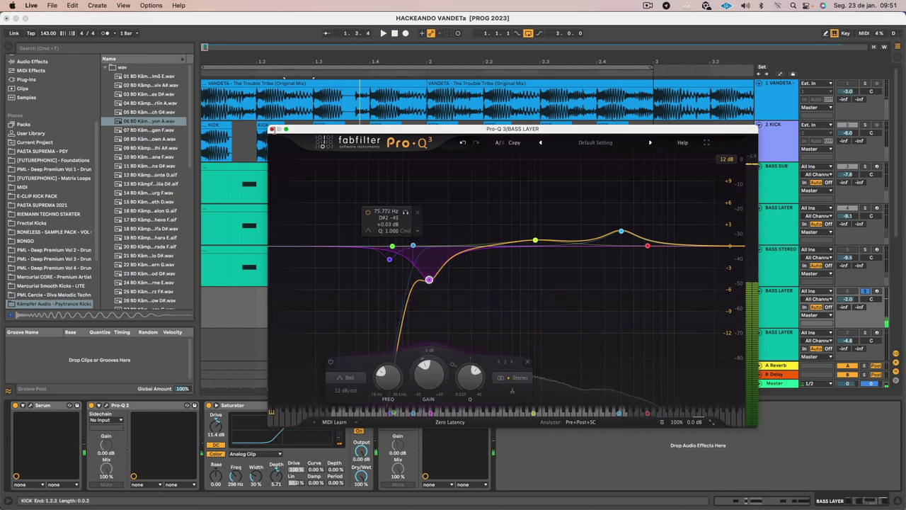
pyautogui.click(272, 129)
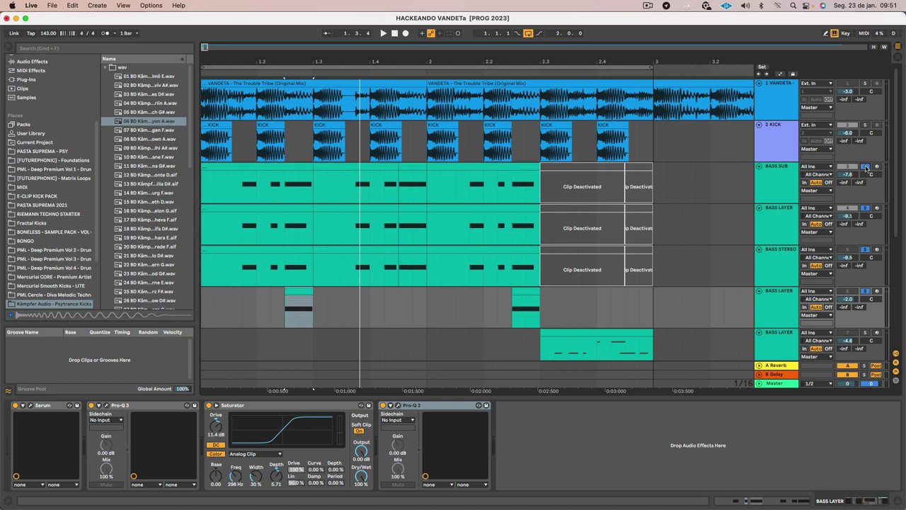
# - Play KICK, BASS SUB, both active BASS LAYER tracks and BASS STEREO soloed together, then stop
pyautogui.press('space')
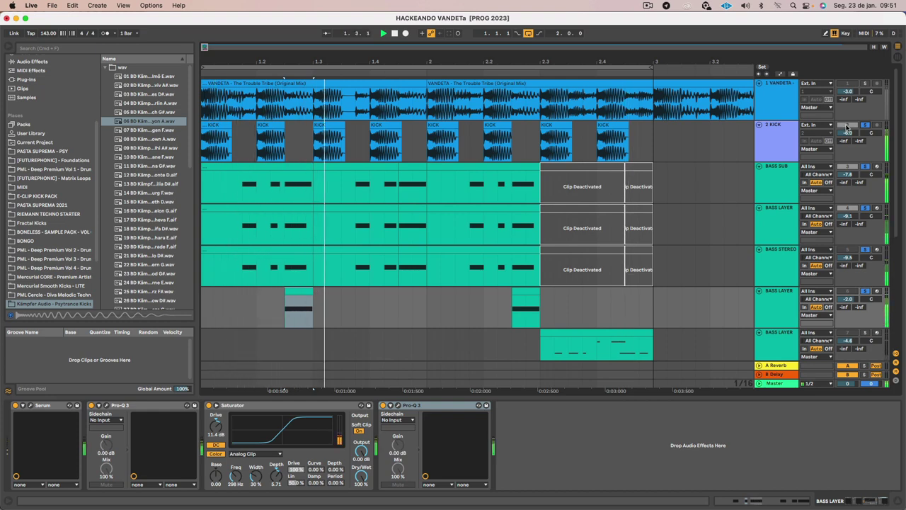
pyautogui.scroll(-1, 594, 215)
pyautogui.scroll(-3, 594, 216)
pyautogui.press('space')
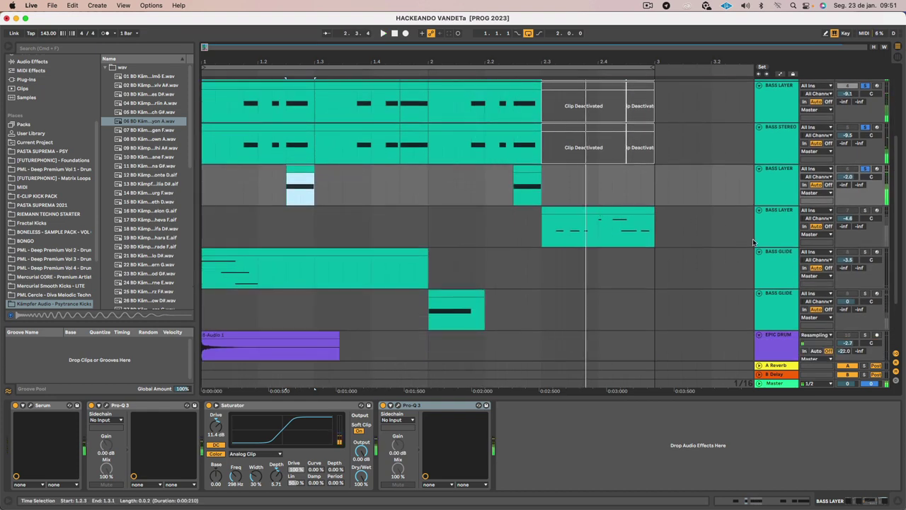
# - Move the BASS GLIDE track with the three descending notes directly above the lowest BASS LAYER track and solo it
pyautogui.click(775, 258)
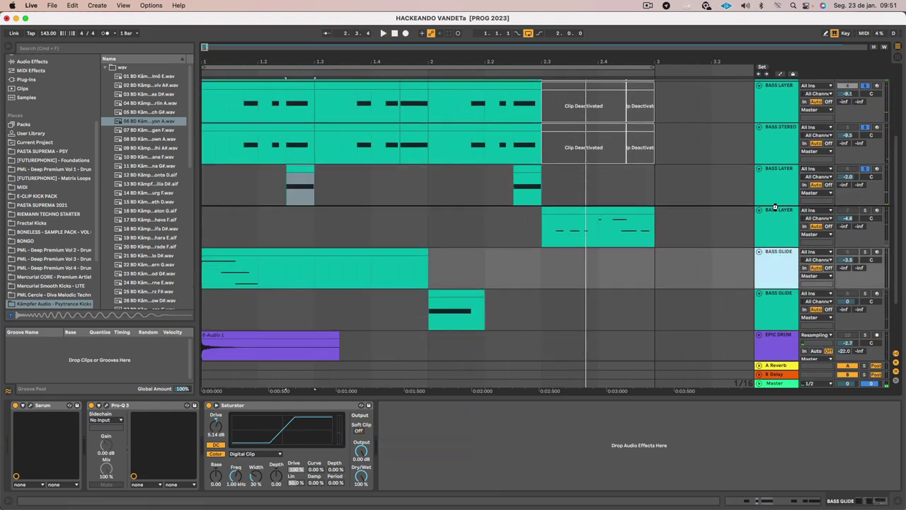
pyautogui.moveTo(776, 209); pyautogui.dragTo(775, 207)
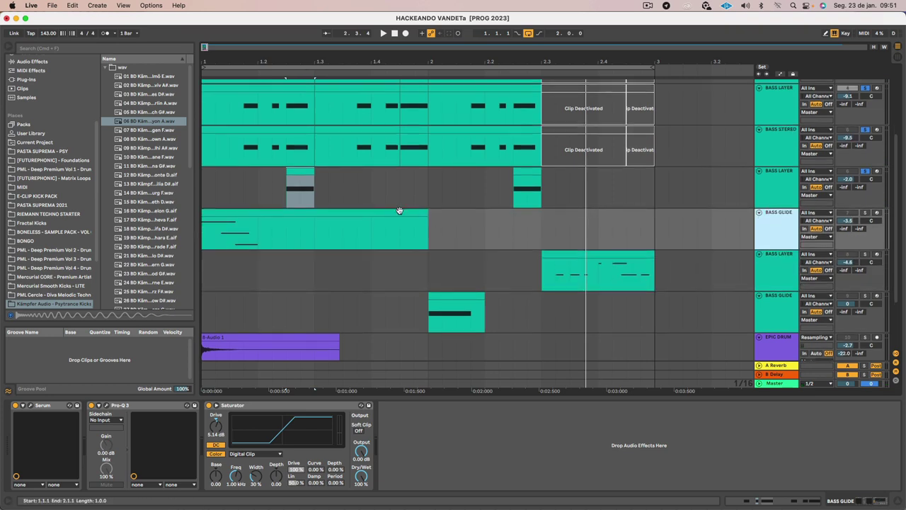
pyautogui.click(865, 212)
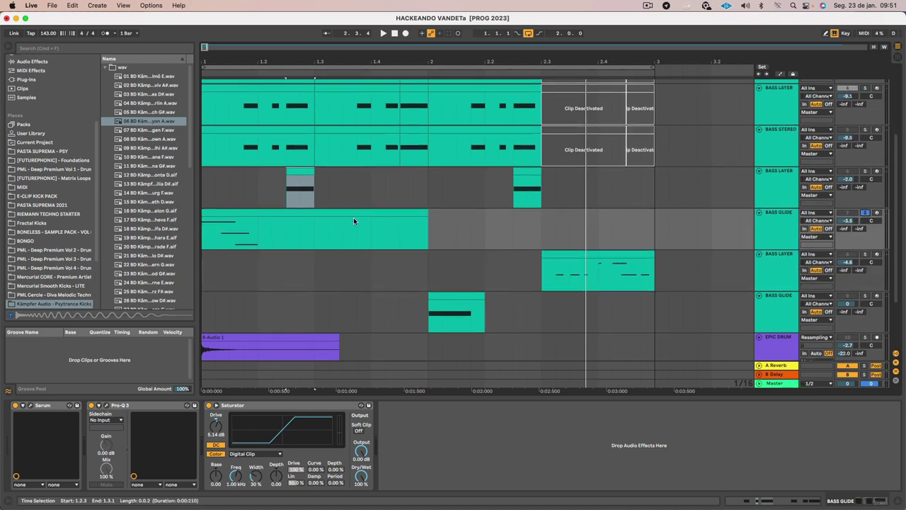
# - Solo the VANDETA reference track and replay its opening from 1.1.1 to hear the bass glide
pyautogui.click(368, 205)
pyautogui.scroll(3, 615, 188)
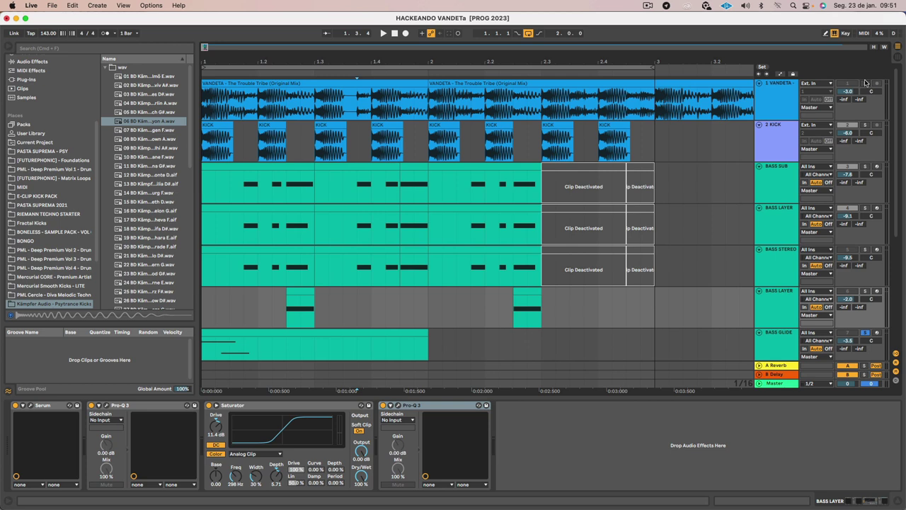
pyautogui.click(235, 83)
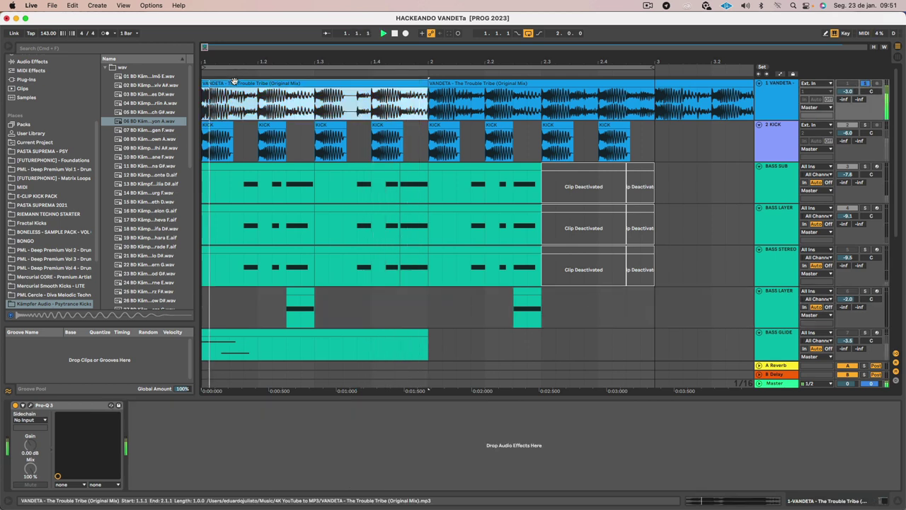
pyautogui.press('space')
pyautogui.press('space')
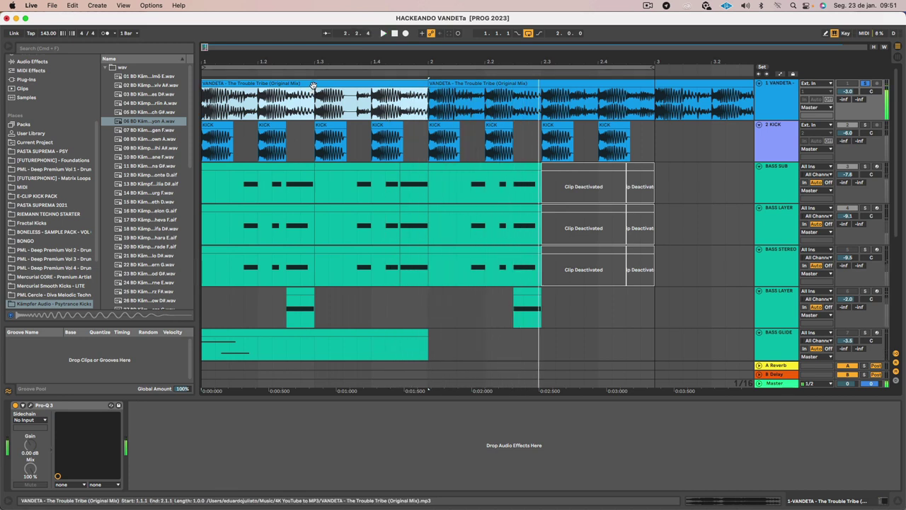
pyautogui.press('space')
pyautogui.press('space')
pyautogui.press('space')
pyautogui.press('space')
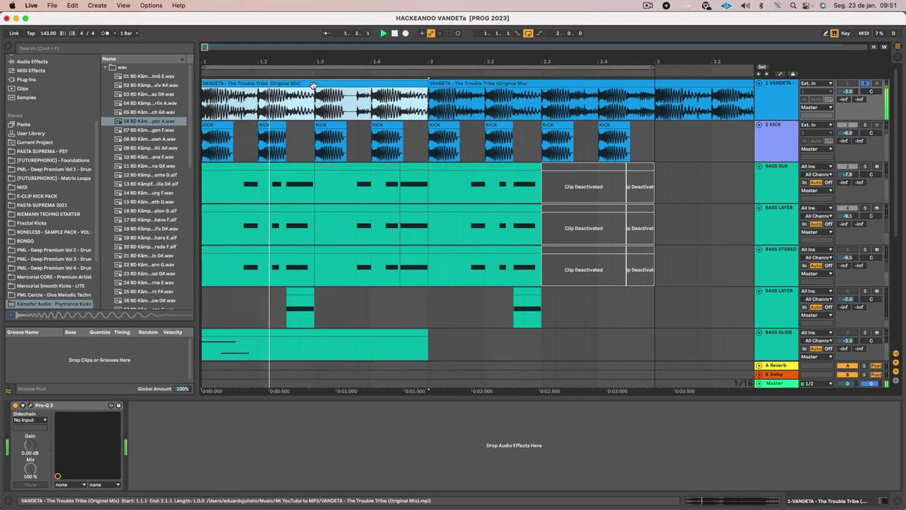
# - Solo the upper BASS GLIDE track and replay it from the start for comparison with the reference
pyautogui.scroll(-5, 874, 199)
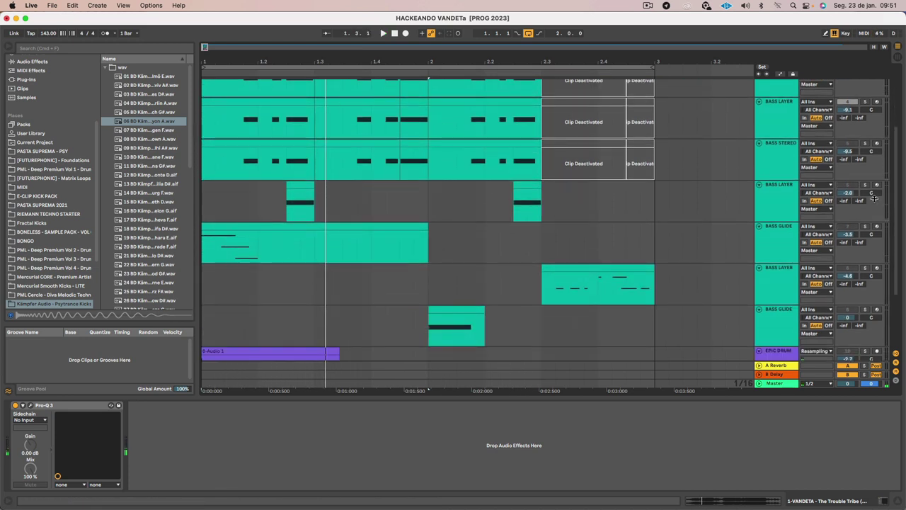
pyautogui.click(783, 249)
pyautogui.press('space')
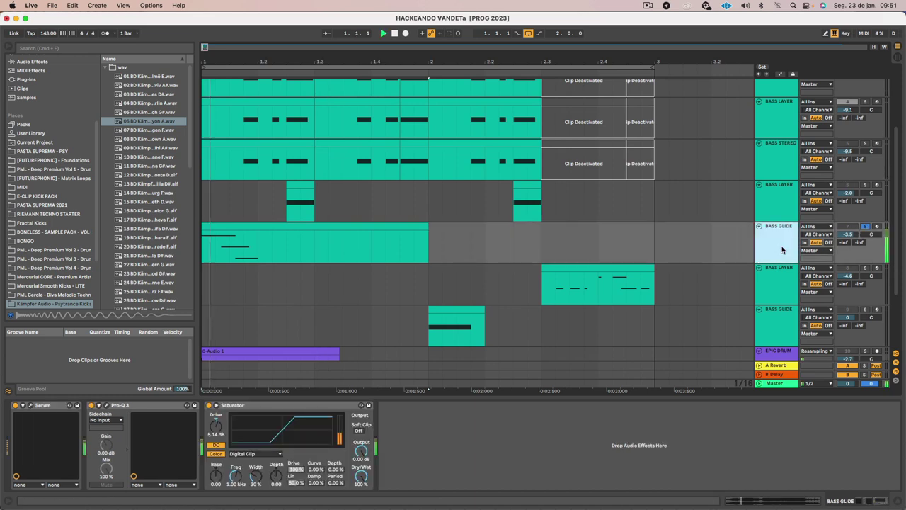
pyautogui.press('space')
pyautogui.press('space')
pyautogui.press('space')
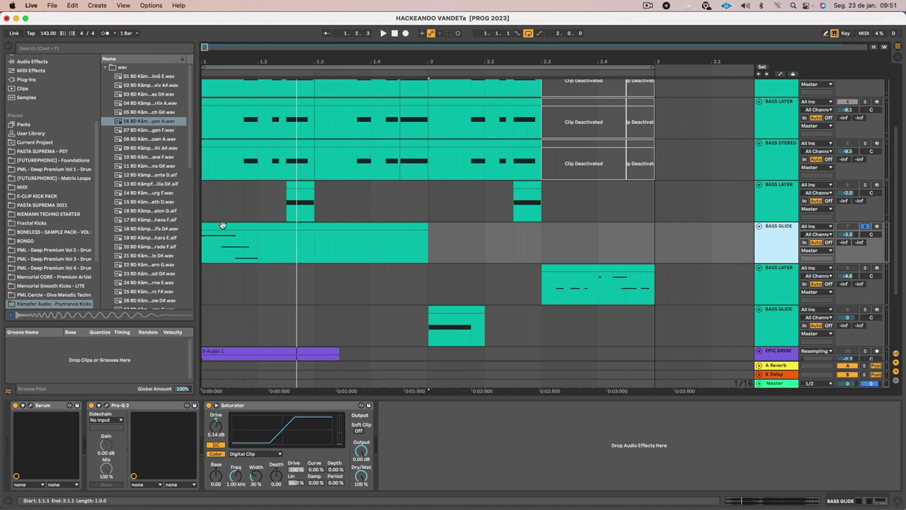
# - Examine the overlapping D#3, D#2 and D#1 notes in the BASS GLIDE MIDI clip, then return to the device chain
pyautogui.doubleClick(223, 225)
pyautogui.click(224, 223)
pyautogui.scroll(3, 224, 225)
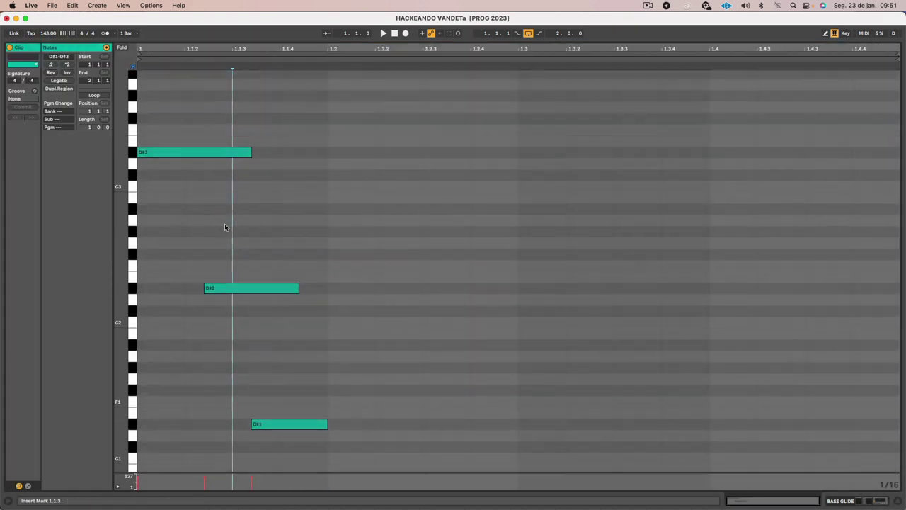
pyautogui.click(132, 151)
pyautogui.click(223, 290)
pyautogui.click(288, 426)
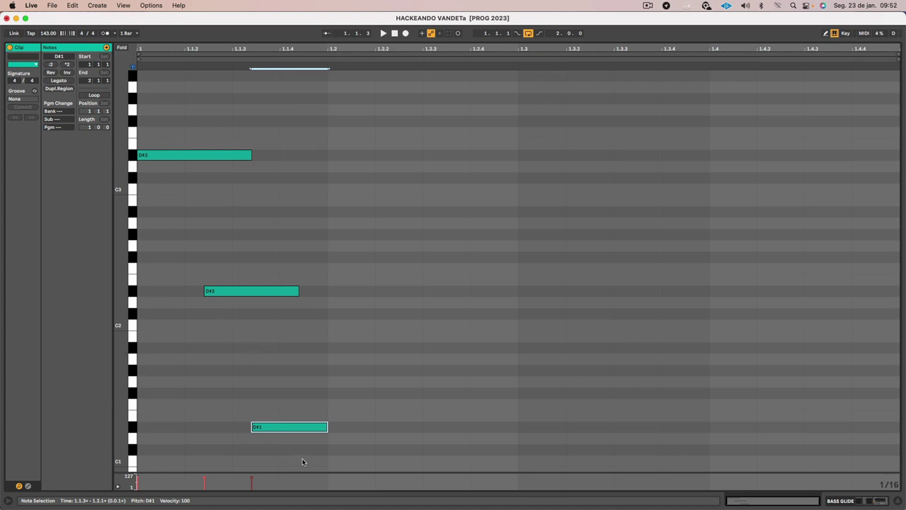
pyautogui.click(192, 209)
pyautogui.moveTo(229, 337); pyautogui.dragTo(219, 105)
pyautogui.moveTo(160, 78); pyautogui.dragTo(260, 356)
pyautogui.click(266, 392)
pyautogui.hotkey('shift', 'Tab')
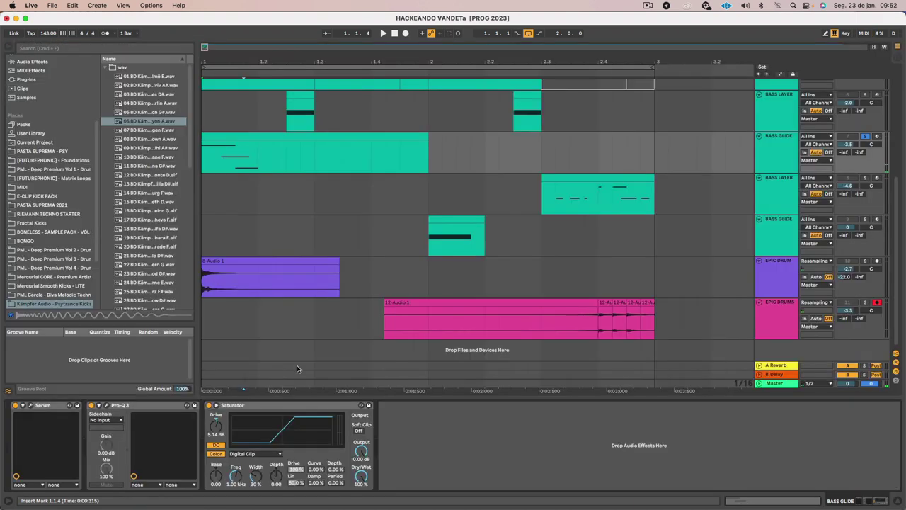
# - Open the BASS GLIDE track's Serum patch and play the glide to check its portamento and legato voicing
pyautogui.click(30, 406)
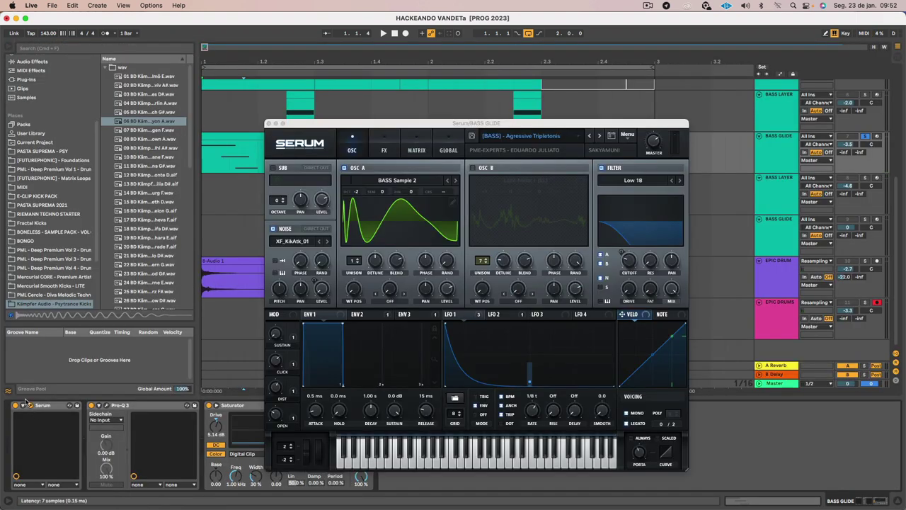
pyautogui.moveTo(352, 126); pyautogui.dragTo(273, 83)
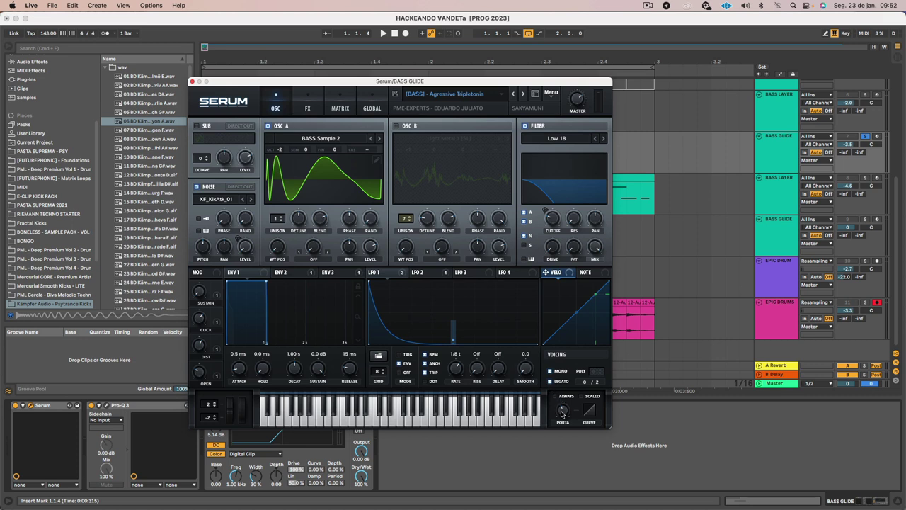
pyautogui.press('space')
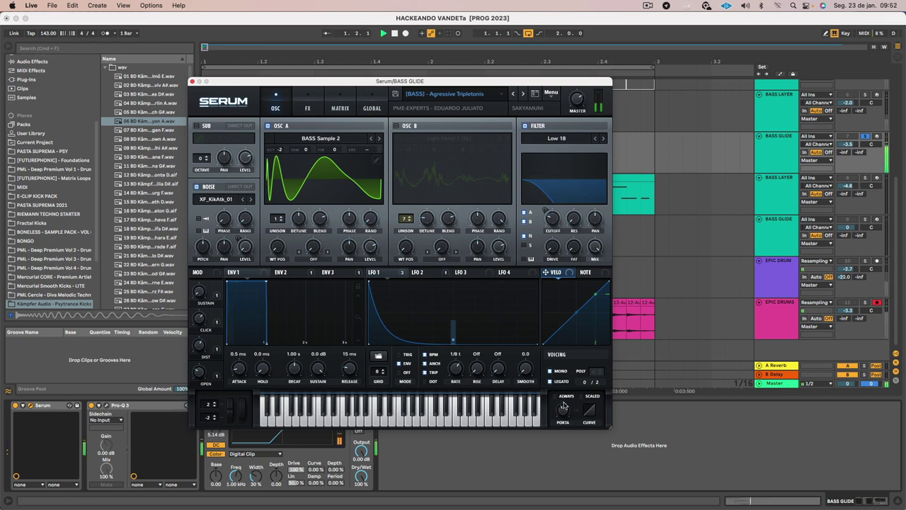
pyautogui.press('space')
# - Try the BASS GLIDE Serum patch with a portamento time of 0 ms and replay it to compare the glide
pyautogui.press('space')
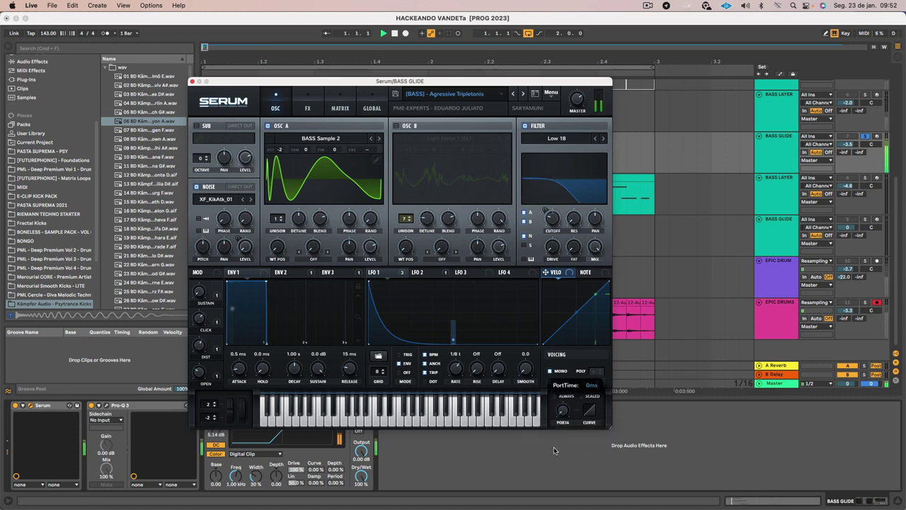
pyautogui.moveTo(563, 410)
pyautogui.mouseDown()
pyautogui.moveTo(574, 382)
pyautogui.moveTo(564, 420)
pyautogui.mouseUp()
pyautogui.press('space')
pyautogui.press('space')
pyautogui.press('space')
pyautogui.press('space')
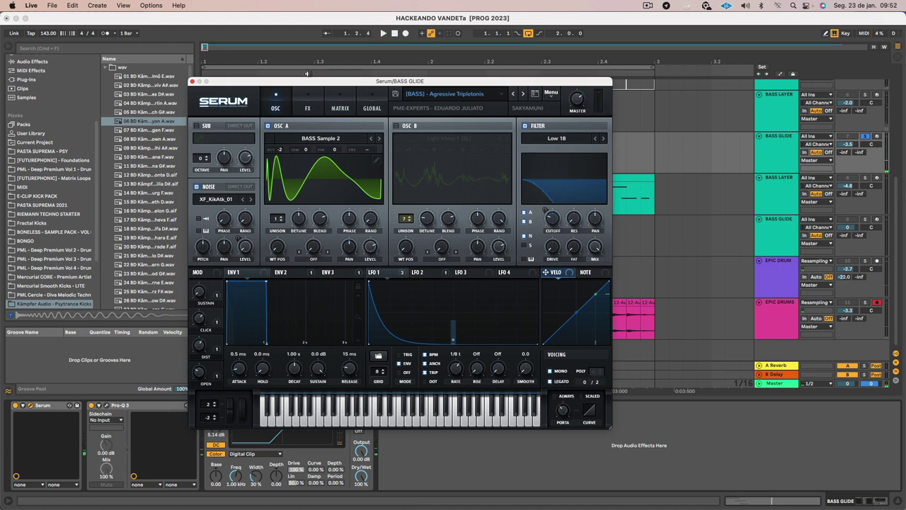
# - Check the Serum preset categories without changing the preset, and replay the BASS GLIDE sound
pyautogui.click(465, 94)
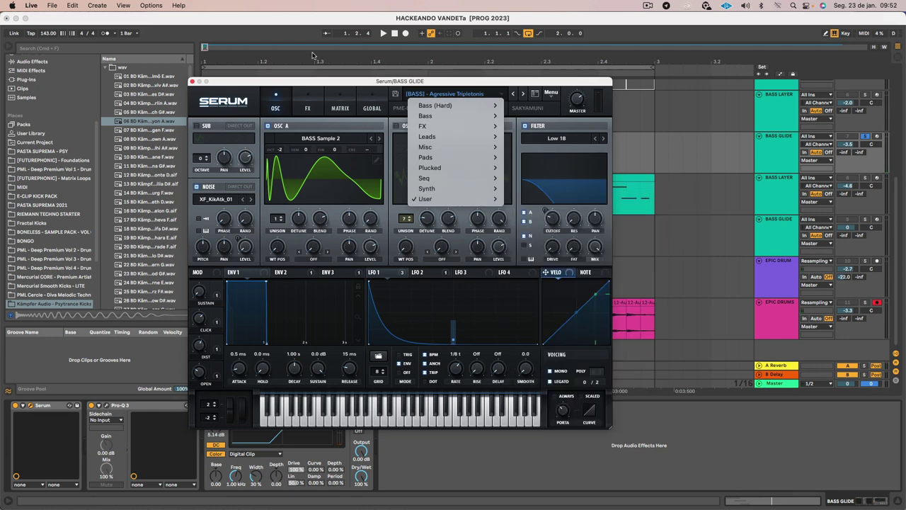
pyautogui.click(324, 83)
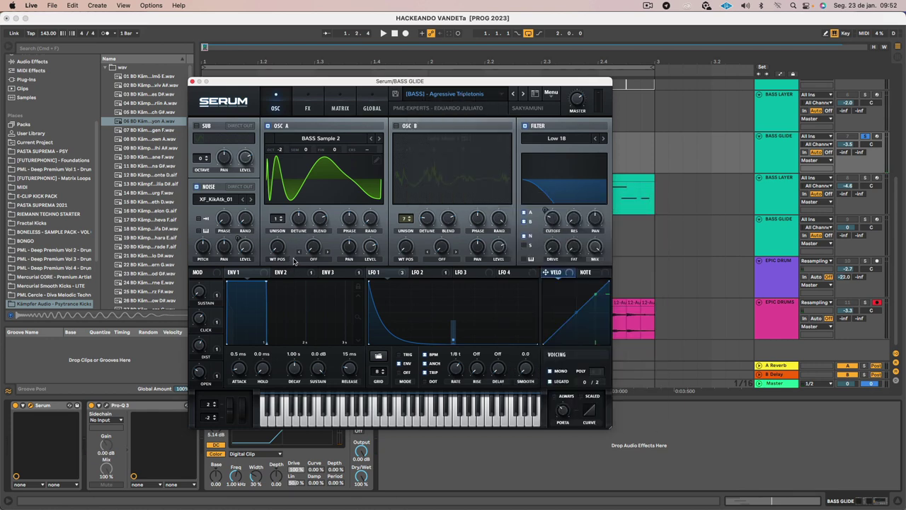
pyautogui.press('space')
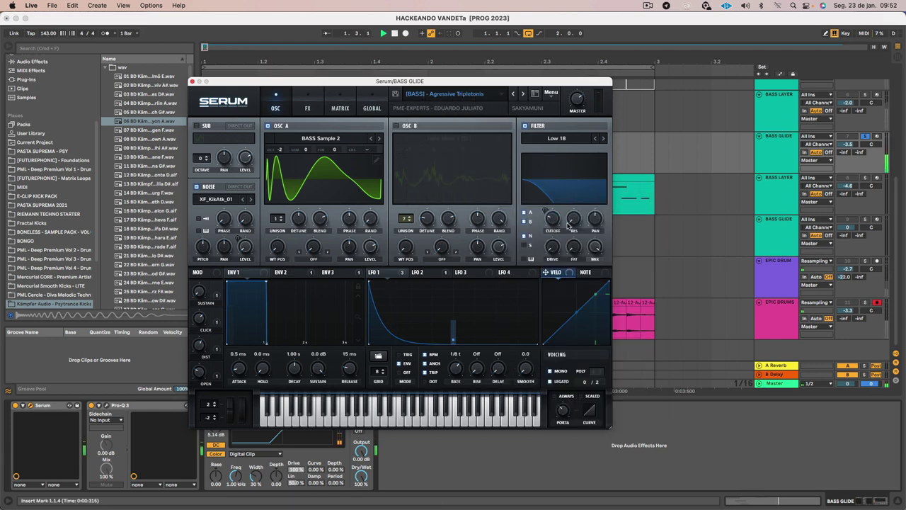
pyautogui.press('space')
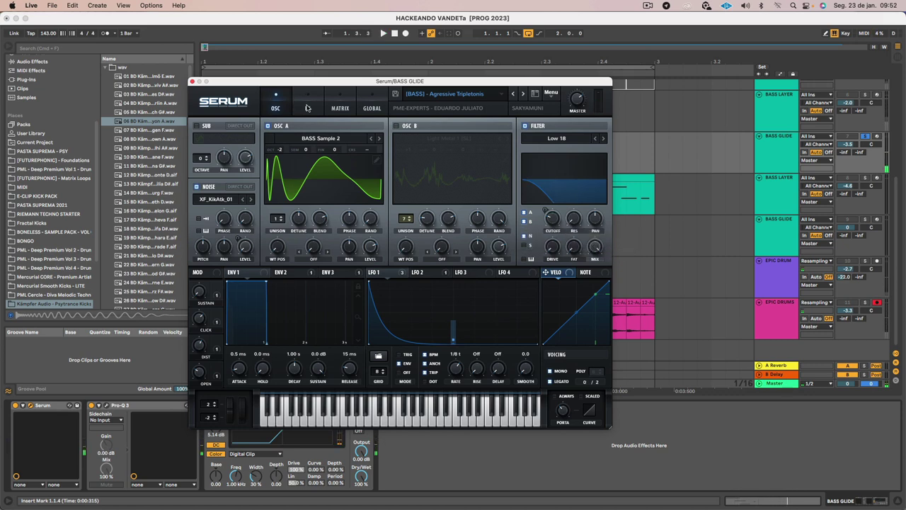
# - Load the Basic Shapes wavetable in Serum's oscillator A, set its wavetable position to 2, and replay the glide
pyautogui.click(344, 139)
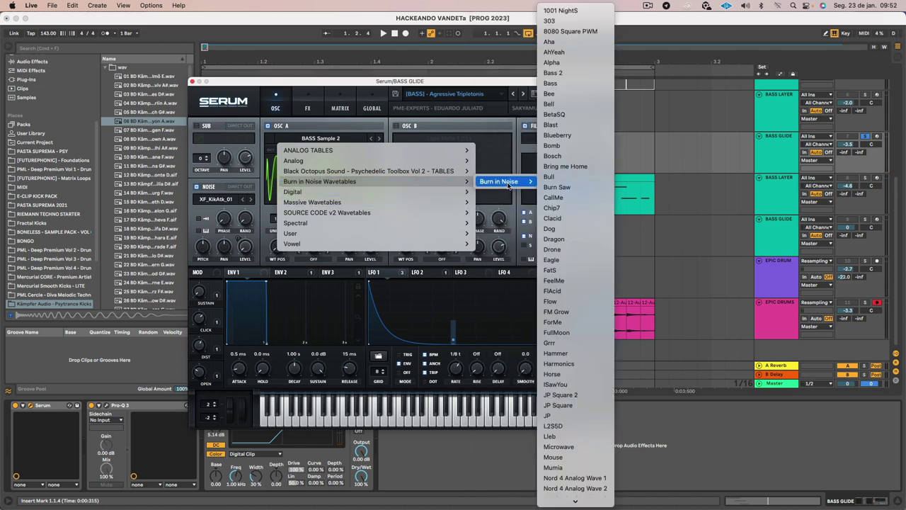
pyautogui.moveTo(398, 163)
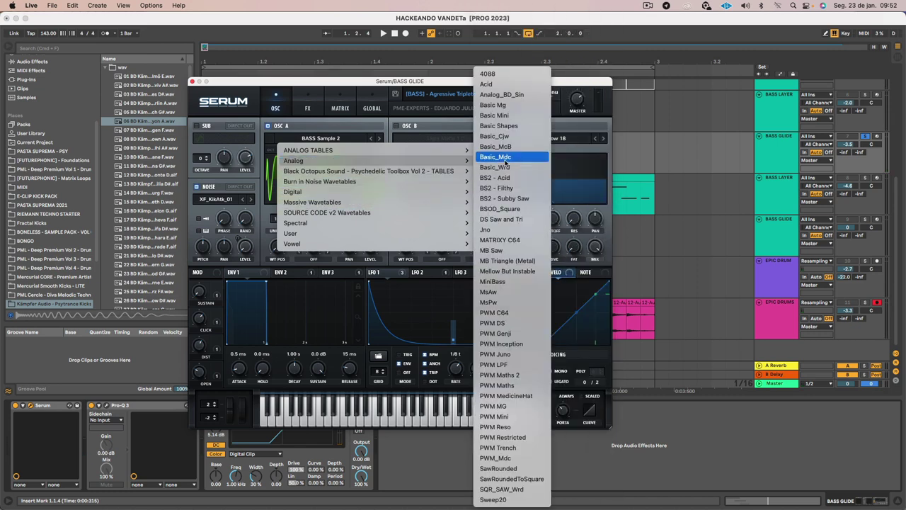
pyautogui.click(537, 125)
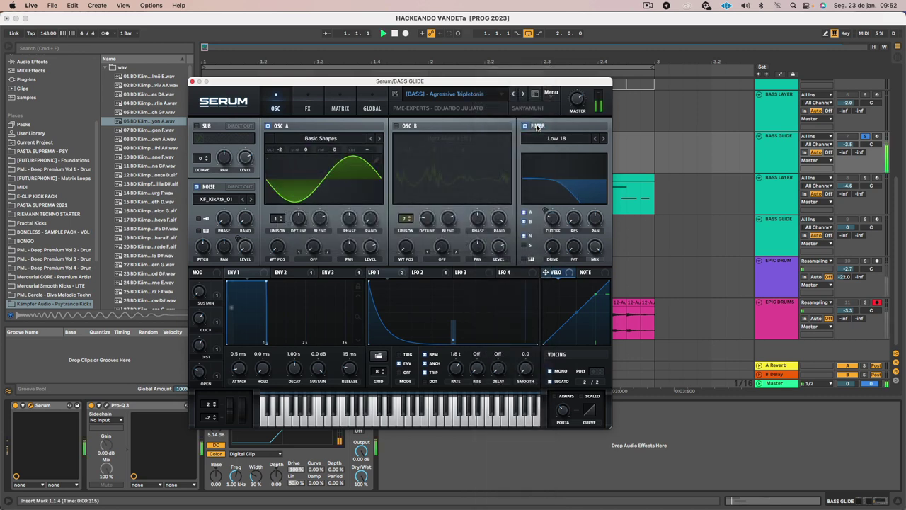
pyautogui.moveTo(276, 246)
pyautogui.mouseDown()
pyautogui.moveTo(289, 160)
pyautogui.moveTo(286, 285)
pyautogui.moveTo(286, 234)
pyautogui.mouseUp()
pyautogui.press('space')
pyautogui.press('space')
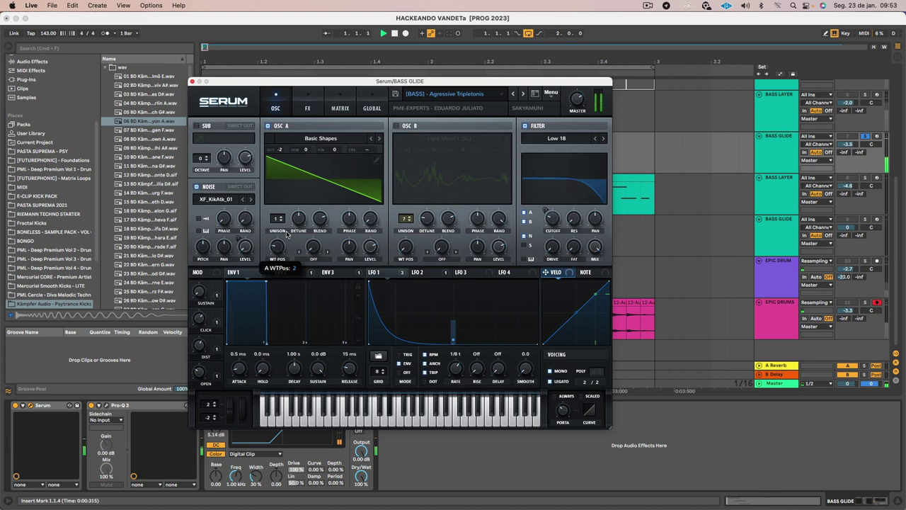
pyautogui.press('space')
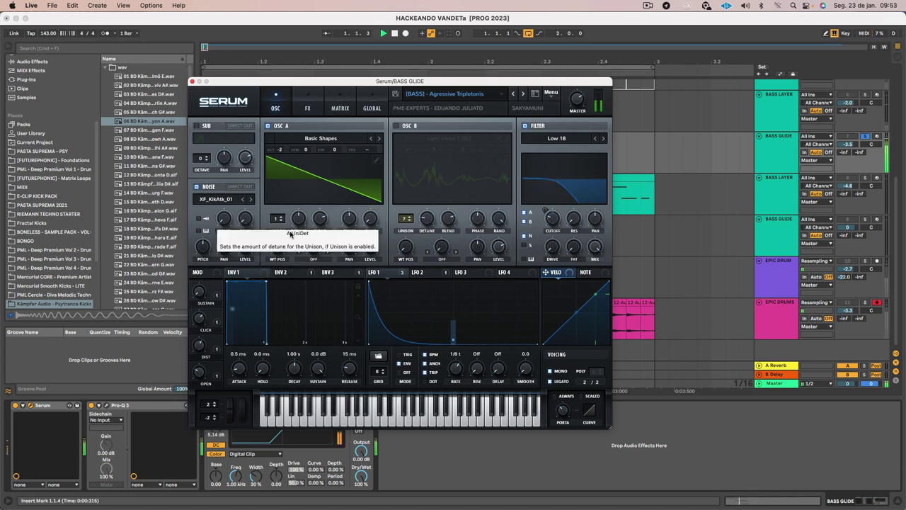
pyautogui.click(190, 83)
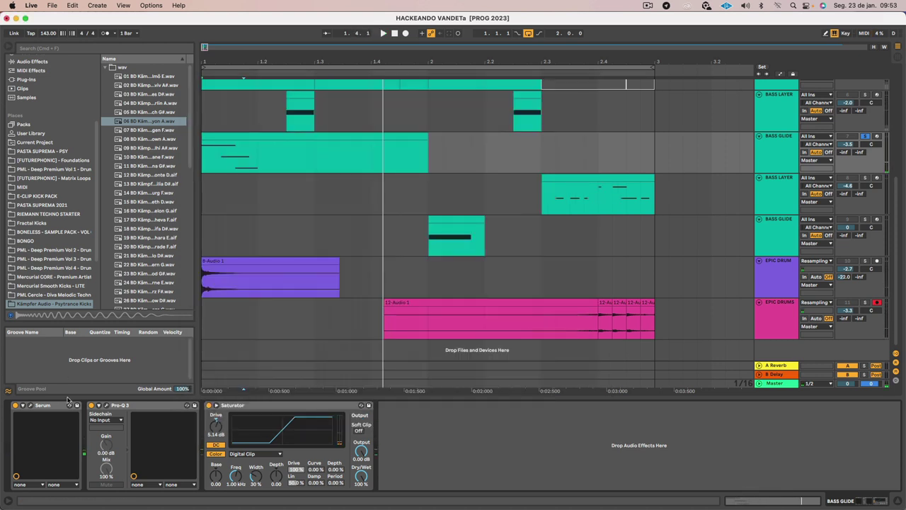
# - In the BASS GLIDE Pro-Q 3, add a 12 dB/oct high cut and lower the bell to about +0.79 dB at 264 Hz
pyautogui.click(107, 405)
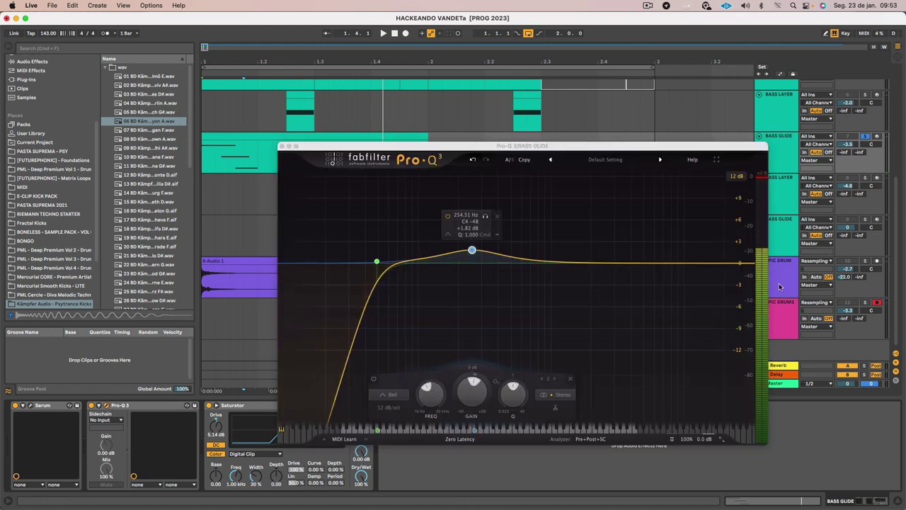
pyautogui.moveTo(723, 264); pyautogui.dragTo(664, 273)
pyautogui.press('space')
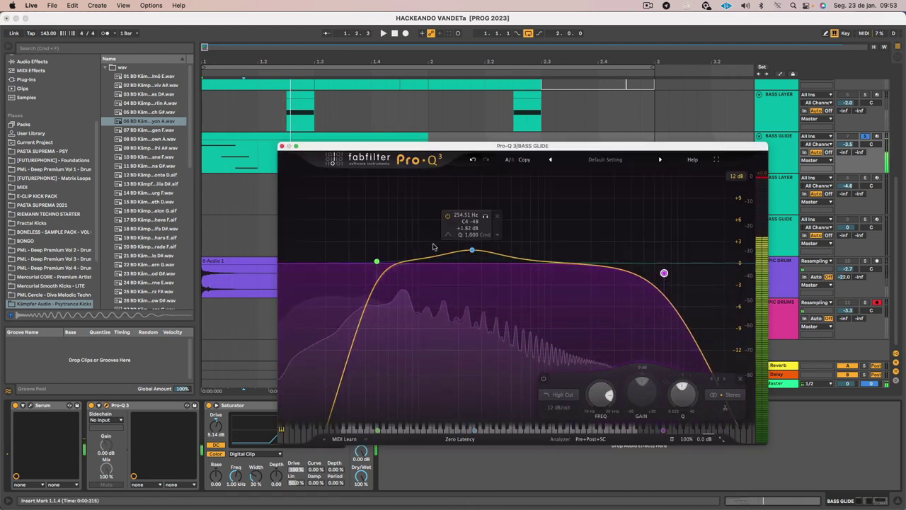
pyautogui.moveTo(474, 251)
pyautogui.mouseDown()
pyautogui.moveTo(469, 277)
pyautogui.moveTo(464, 209)
pyautogui.moveTo(404, 210)
pyautogui.moveTo(473, 257)
pyautogui.mouseUp()
pyautogui.press('space')
pyautogui.press('space')
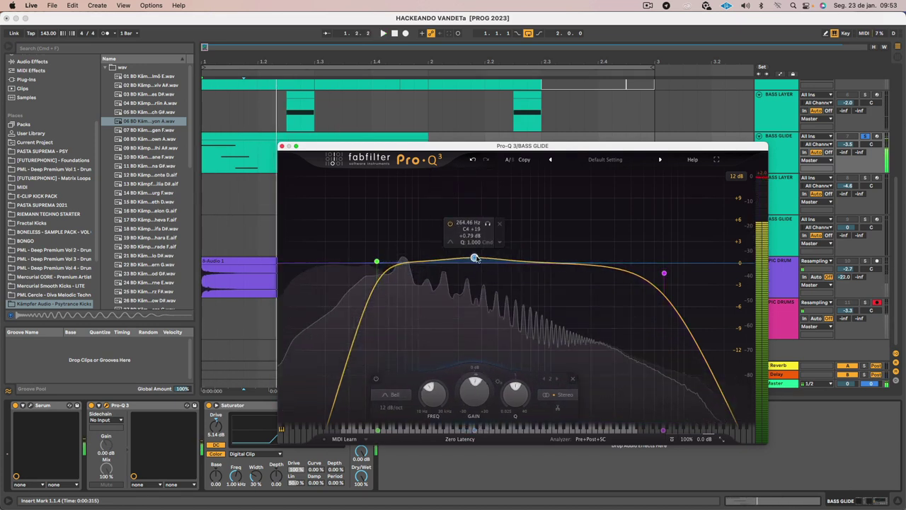
pyautogui.click(281, 145)
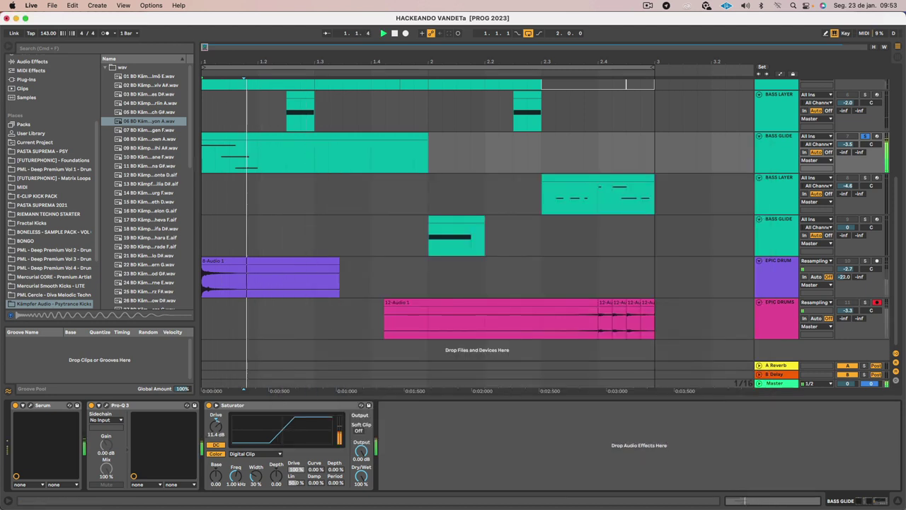
# - Set the BASS GLIDE Saturator to Analog Clip with 6.86 dB of drive and replay the glide
pyautogui.click(254, 454)
pyautogui.click(254, 464)
pyautogui.press('space')
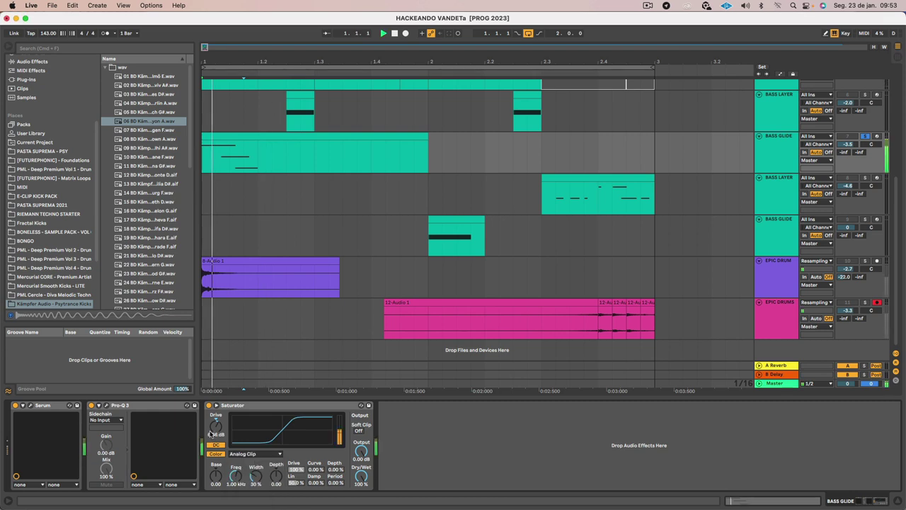
pyautogui.press('space')
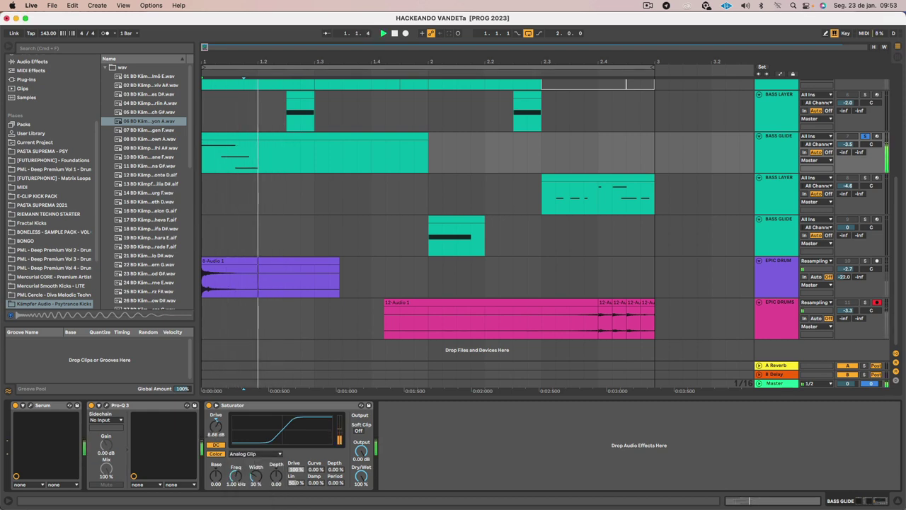
pyautogui.press('space')
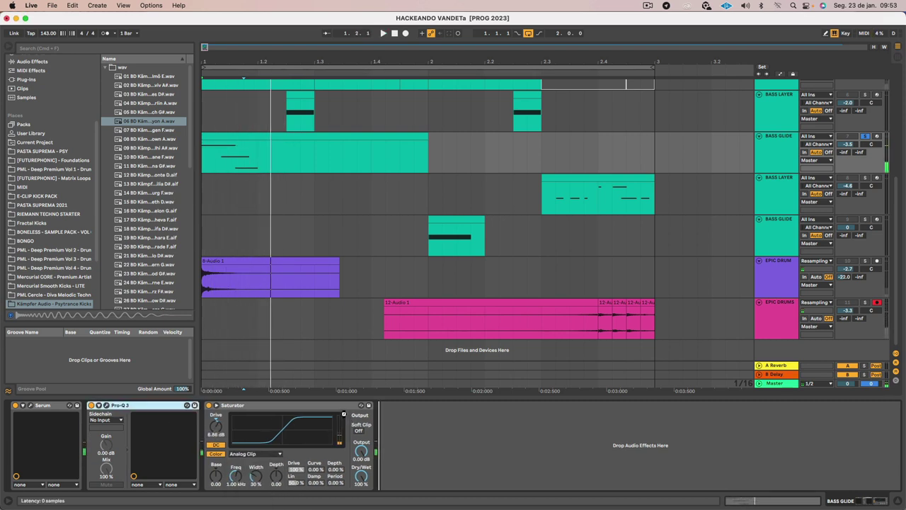
# - Copy the Pro-Q 3 to the end of the BASS GLIDE chain after the Saturator, and replay the glide several times
pyautogui.moveTo(344, 414); pyautogui.dragTo(345, 413)
pyautogui.press('space')
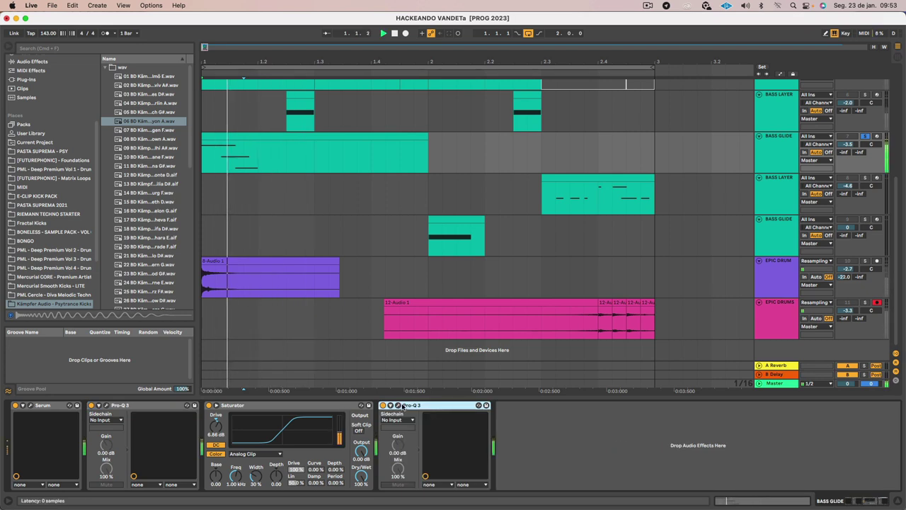
pyautogui.press('space')
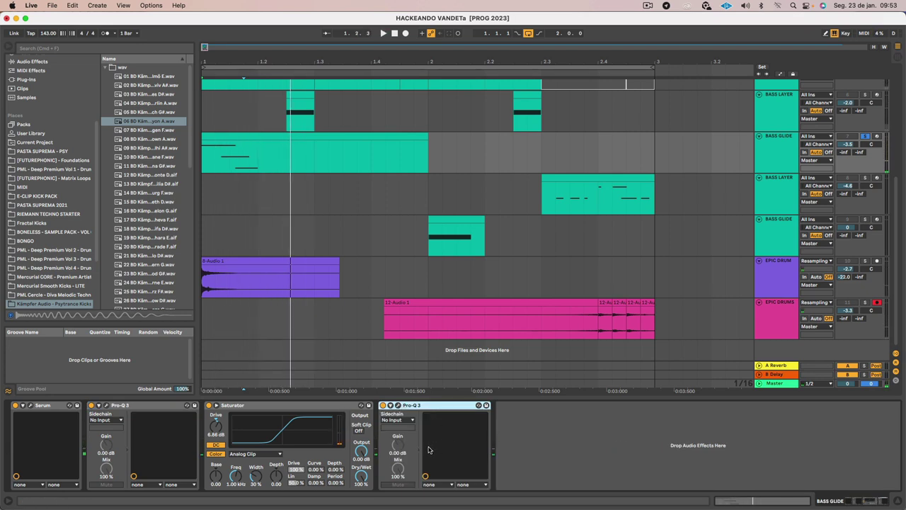
pyautogui.press('space')
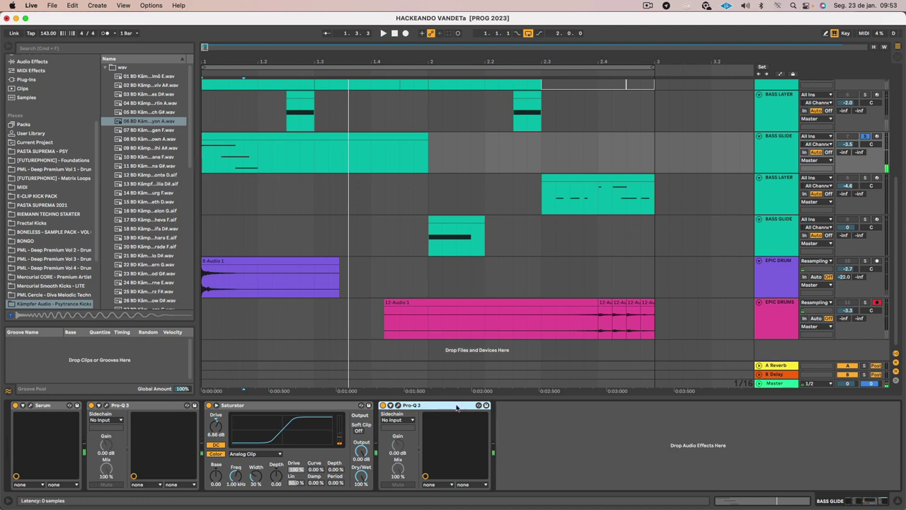
pyautogui.press('space')
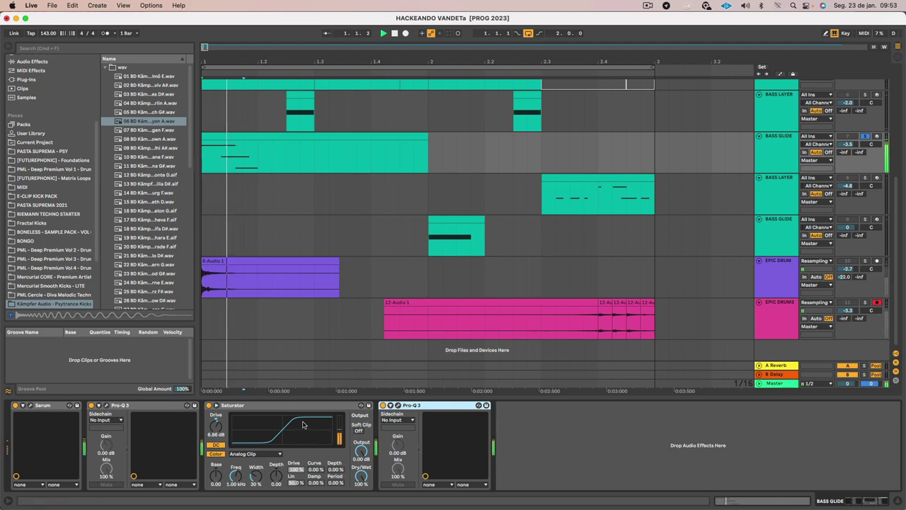
pyautogui.press('space')
pyautogui.press('space')
pyautogui.press('space')
pyautogui.press('space')
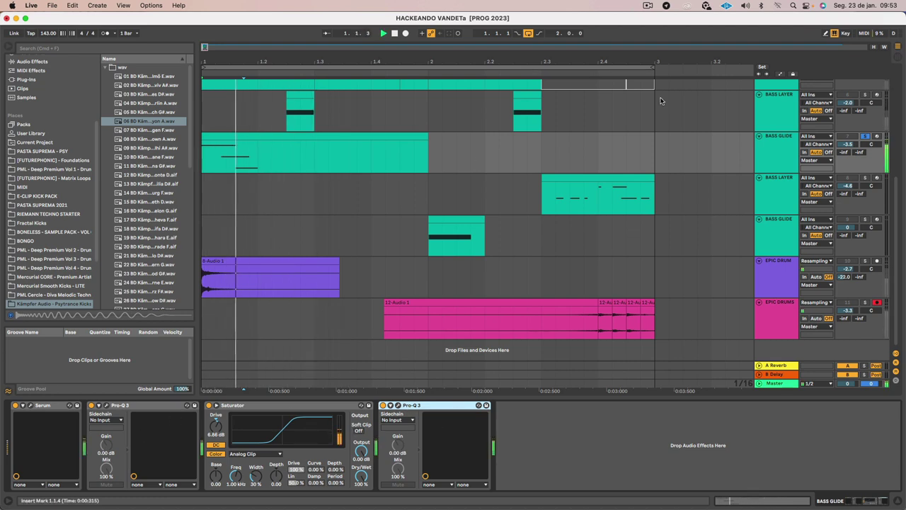
pyautogui.press('space')
# - Unsolo the upper BASS GLIDE track, activate the BASS LAYER track just above it, and play the bass tracks together
pyautogui.click(786, 152)
pyautogui.scroll(1, 864, 122)
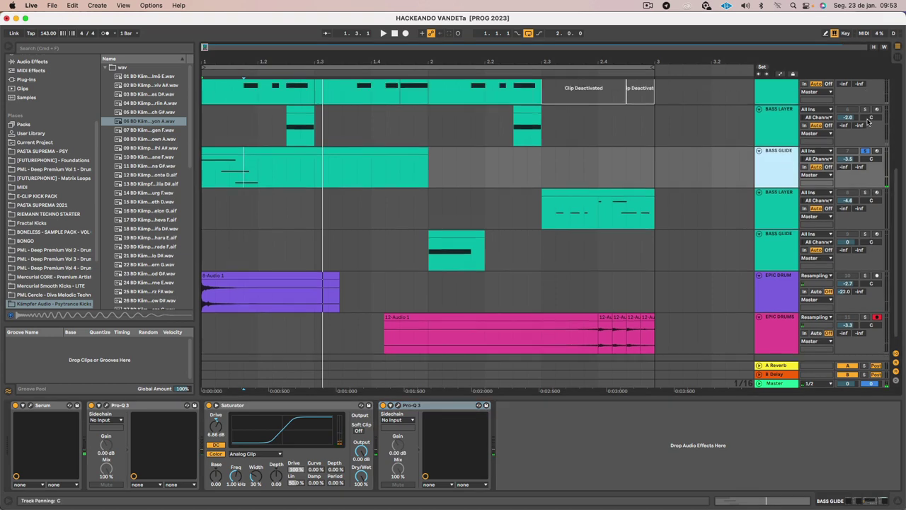
pyautogui.click(865, 159)
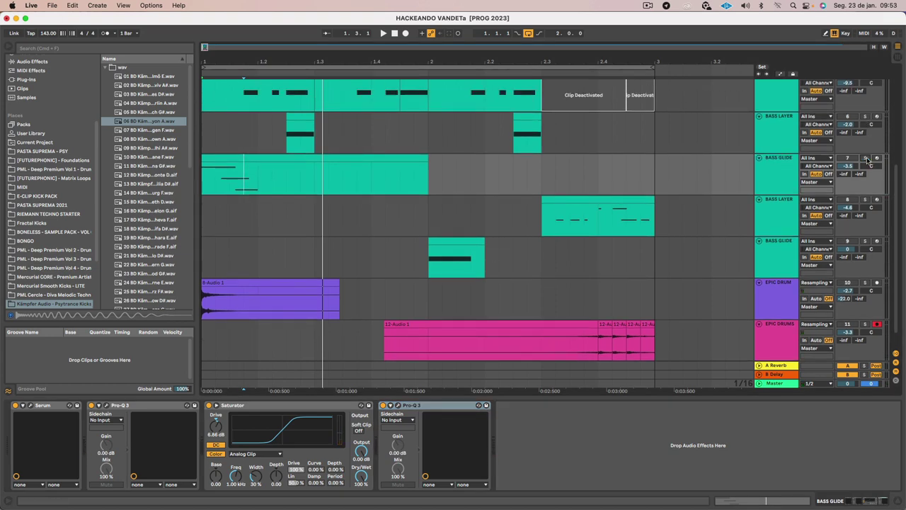
pyautogui.scroll(5, 842, 192)
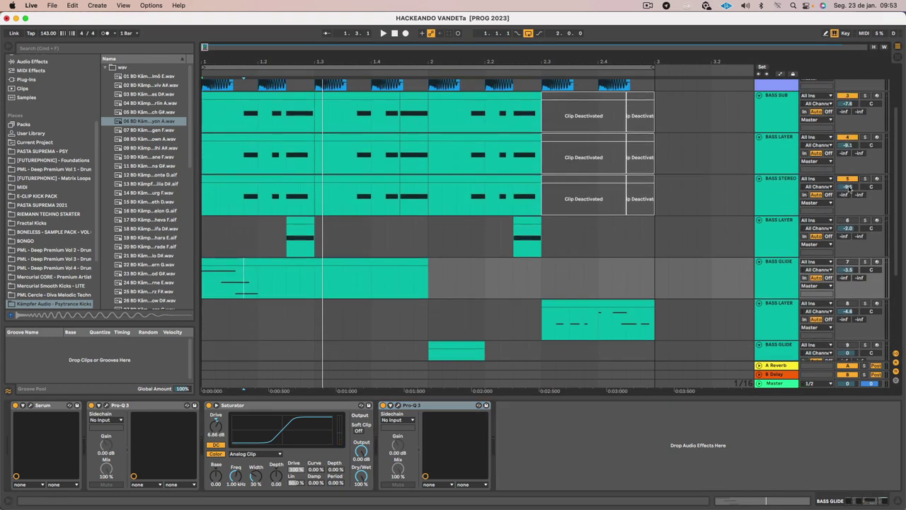
pyautogui.click(785, 240)
pyautogui.press('space')
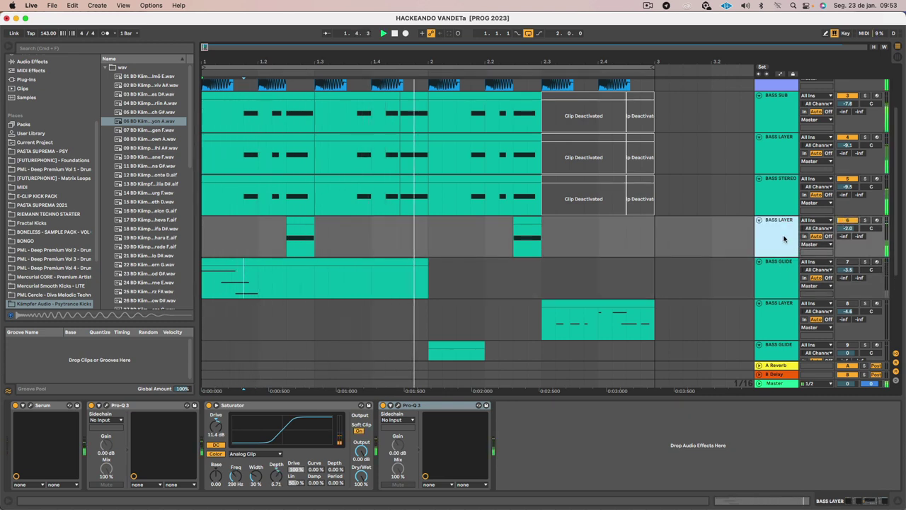
# - Bring in the upper BASS GLIDE track during playback, lowering the BASS LAYER above it to -11.2 dB and BASS STEREO to -21.0 dB
pyautogui.moveTo(847, 228)
pyautogui.mouseDown()
pyautogui.moveTo(847, 244)
pyautogui.moveTo(847, 224)
pyautogui.mouseUp()
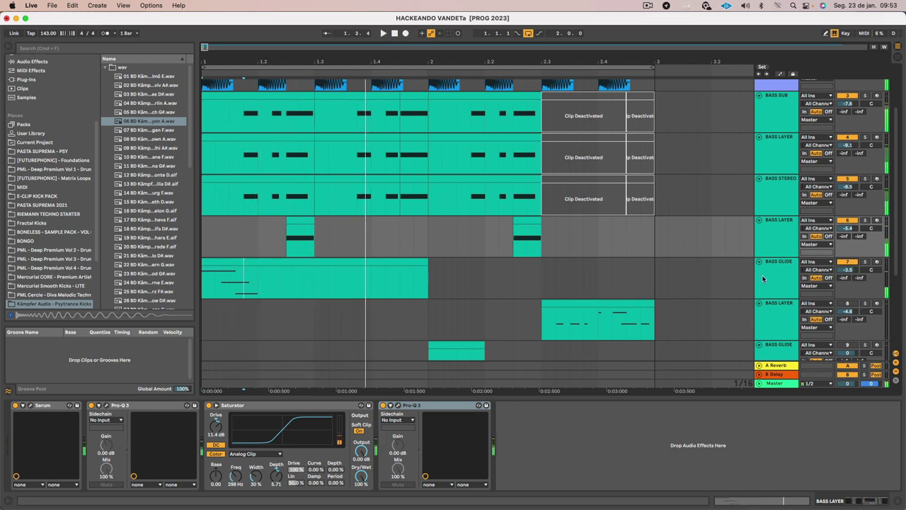
pyautogui.click(236, 262)
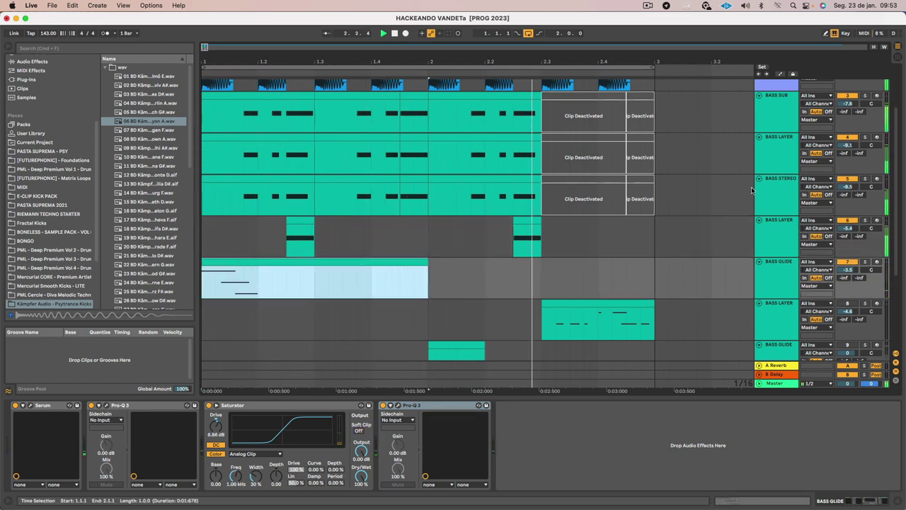
pyautogui.click(867, 183)
pyautogui.moveTo(849, 186); pyautogui.dragTo(849, 212)
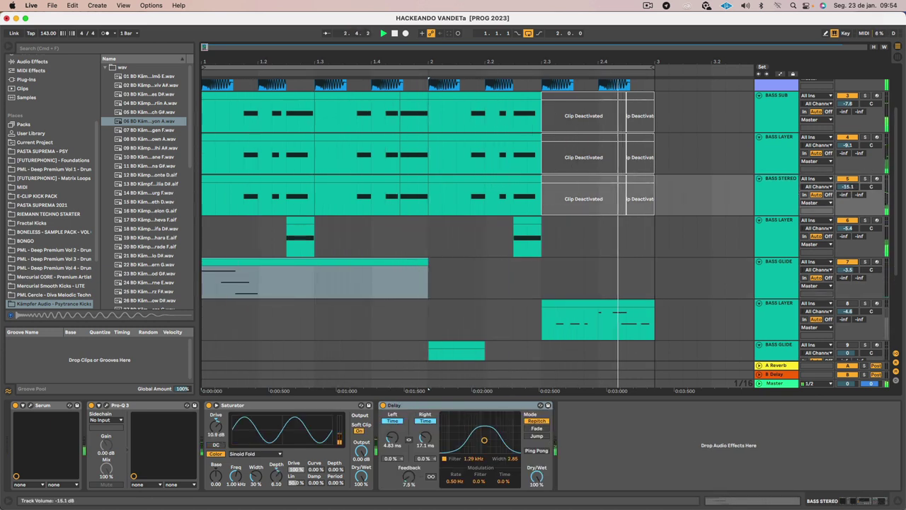
pyautogui.moveTo(849, 186)
pyautogui.mouseDown()
pyautogui.moveTo(850, 216)
pyautogui.moveTo(851, 178)
pyautogui.mouseUp()
pyautogui.moveTo(848, 228)
pyautogui.mouseDown()
pyautogui.moveTo(847, 249)
pyautogui.moveTo(847, 227)
pyautogui.mouseUp()
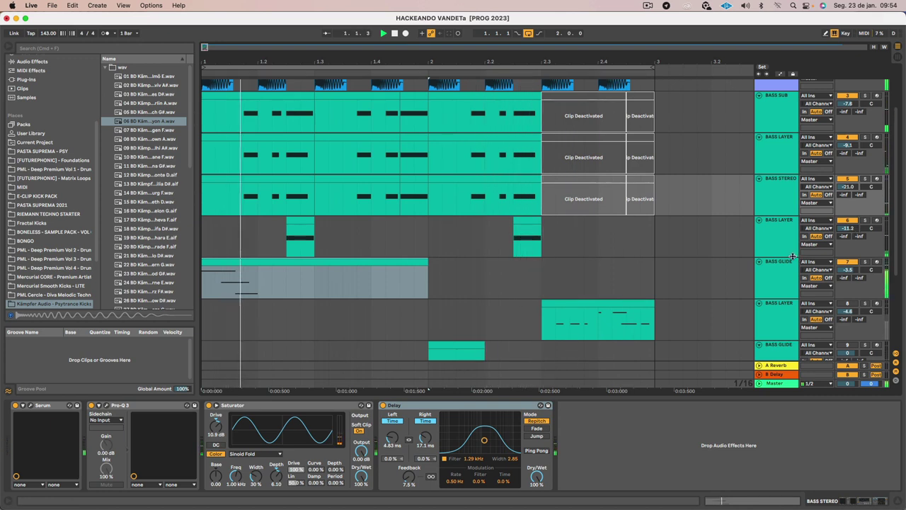
# - Freeze and flatten the upper BASS GLIDE track to turn its glide into audio
pyautogui.click(774, 286)
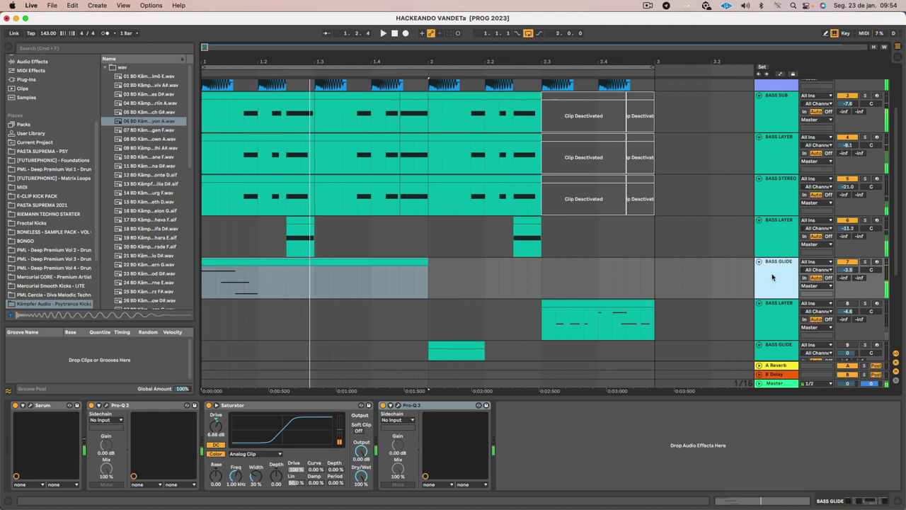
pyautogui.rightClick(772, 276)
pyautogui.click(806, 334)
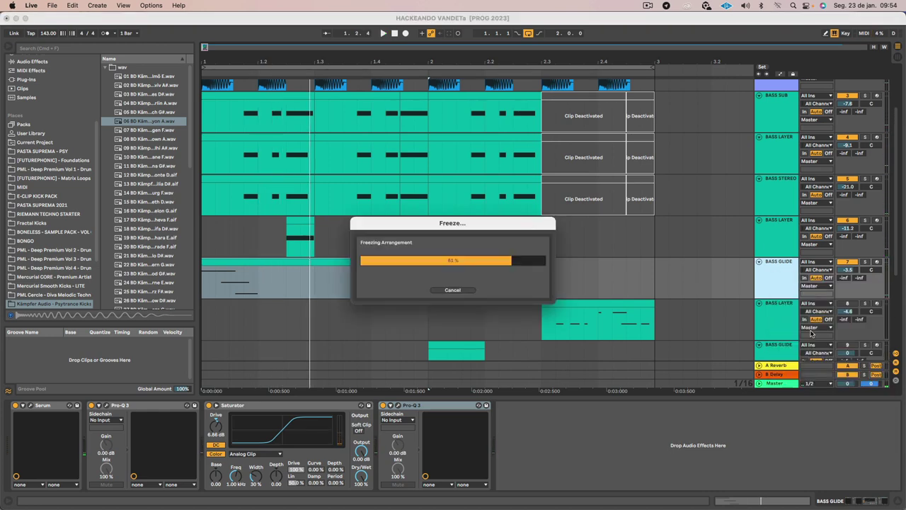
pyautogui.rightClick(777, 269)
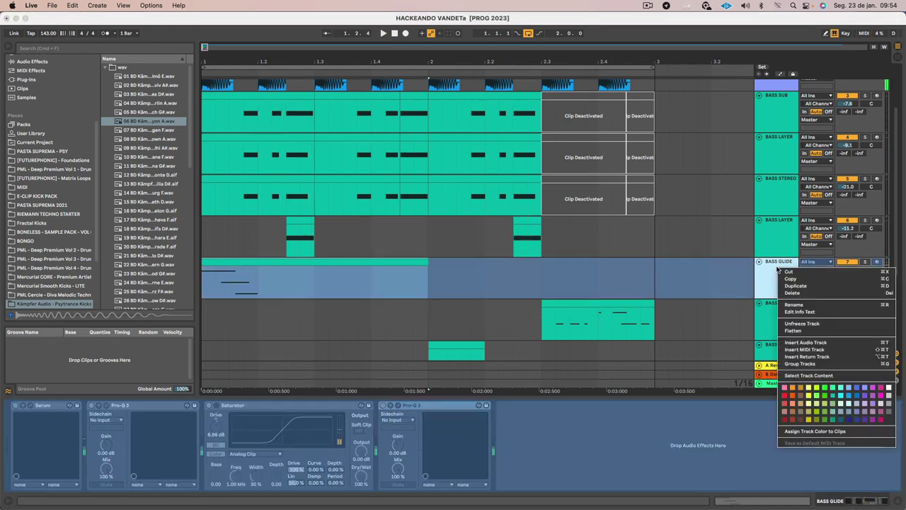
pyautogui.click(813, 329)
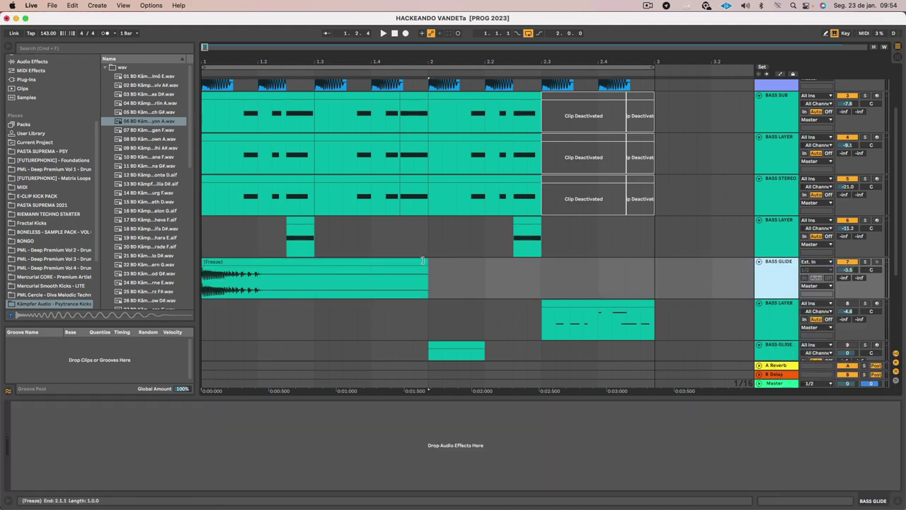
# - Shorten the flattened BASS GLIDE audio clip to its first beat and fade out its end
pyautogui.moveTo(424, 259); pyautogui.dragTo(220, 267)
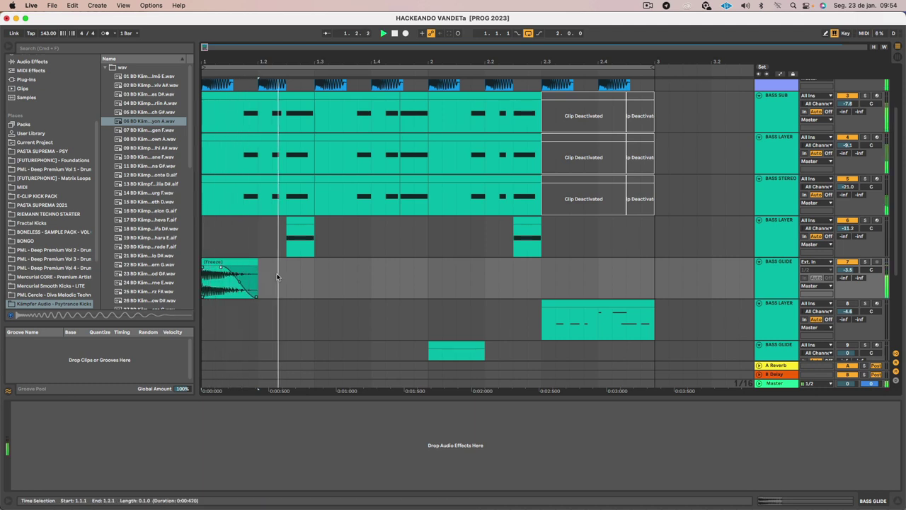
# - Stop playback, search the library for Pro-Q, and add Pro-Q 3 to the flattened upper BASS GLIDE track
pyautogui.press('space')
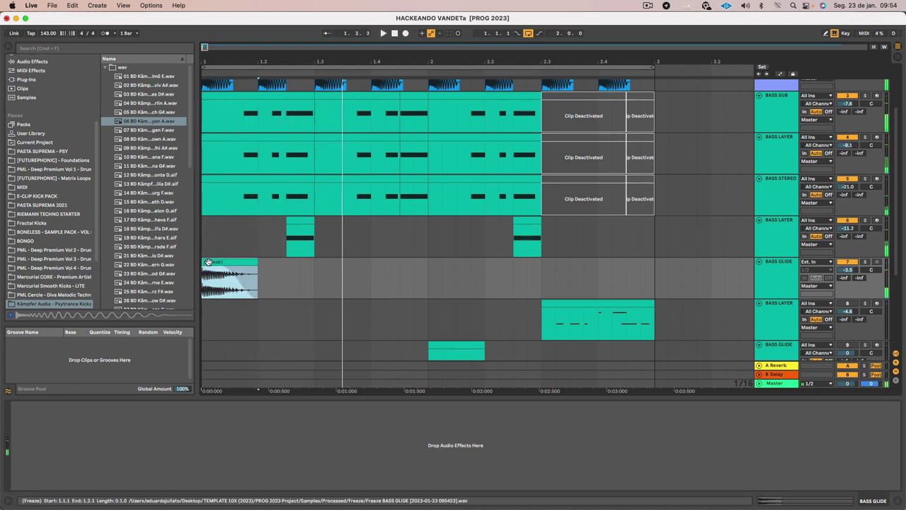
pyautogui.click(791, 271)
pyautogui.click(32, 47)
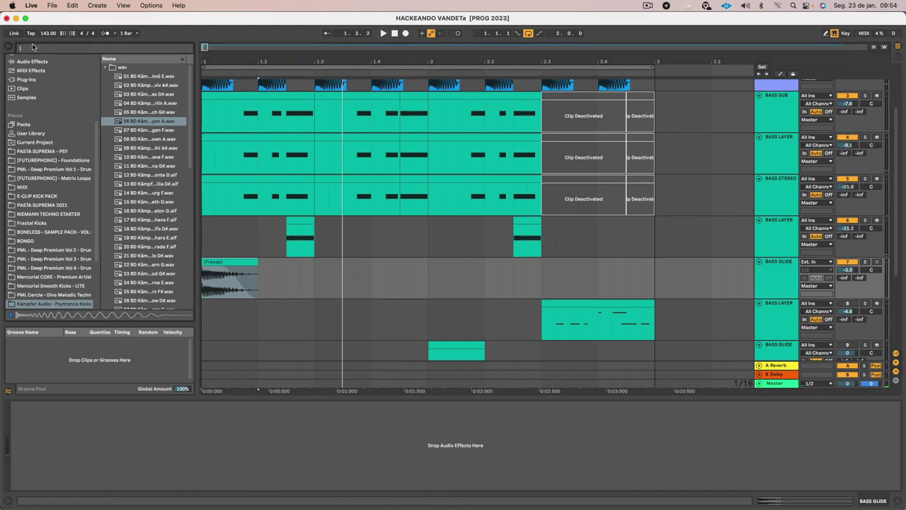
pyautogui.write('pro d')
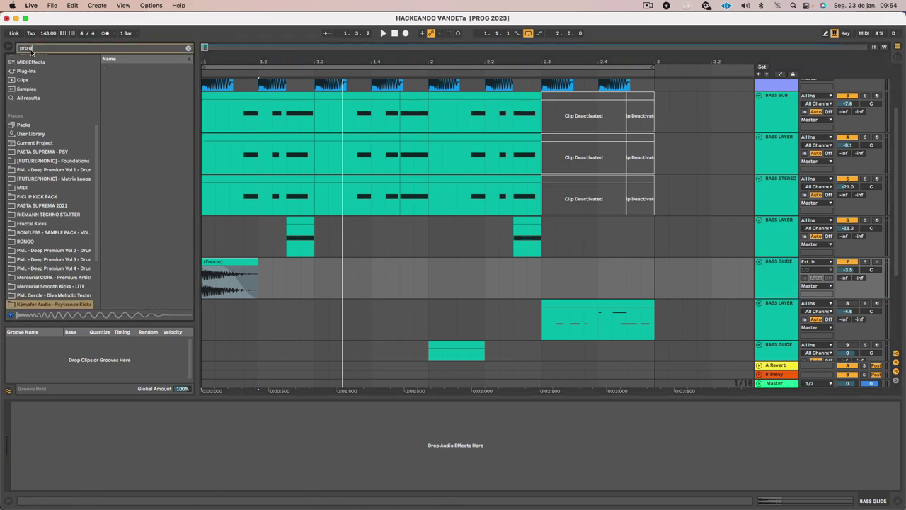
pyautogui.click(29, 98)
pyautogui.click(126, 75)
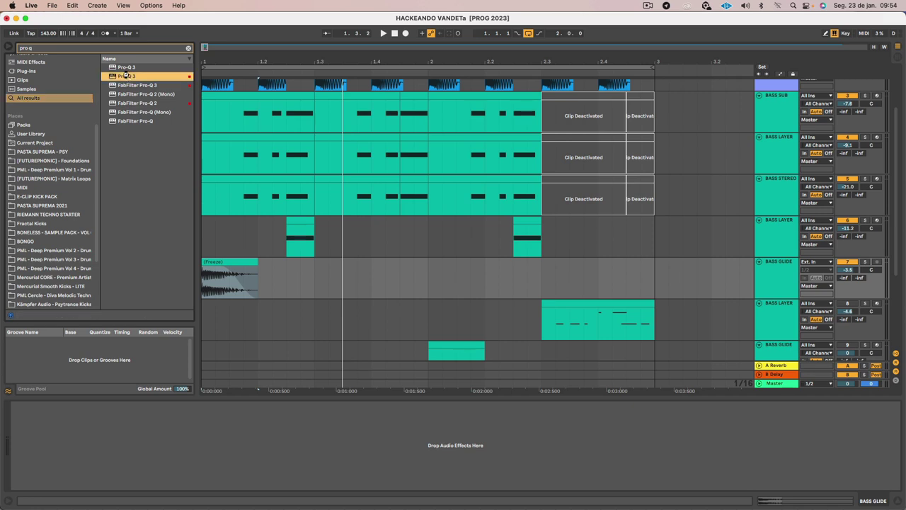
pyautogui.doubleClick(126, 75)
# - Low-cut the upper BASS GLIDE at about 101 Hz with 12 dB/oct, roll off its highs and dip its mids slightly in Pro-Q 3
pyautogui.press('space')
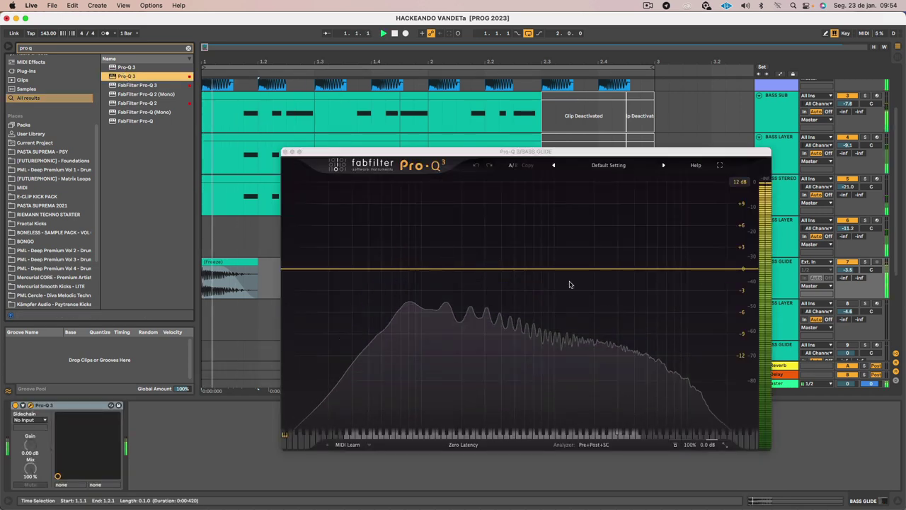
pyautogui.press('space')
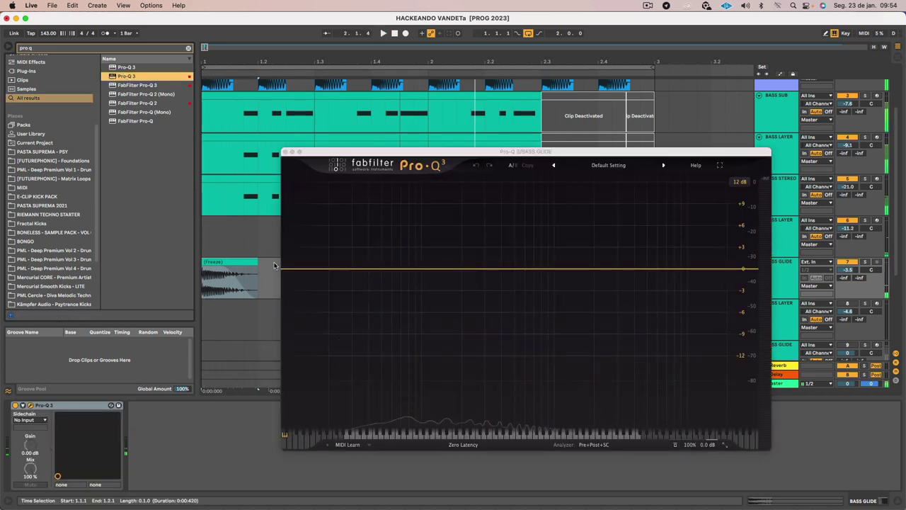
pyautogui.moveTo(293, 271); pyautogui.dragTo(422, 274)
pyautogui.press('space')
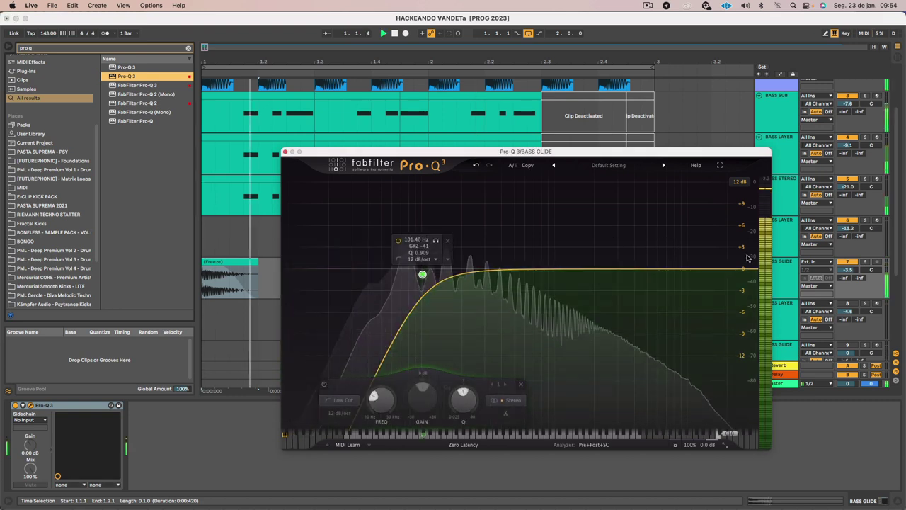
pyautogui.moveTo(736, 270); pyautogui.dragTo(696, 273)
pyautogui.moveTo(533, 270); pyautogui.dragTo(481, 282)
pyautogui.click(286, 152)
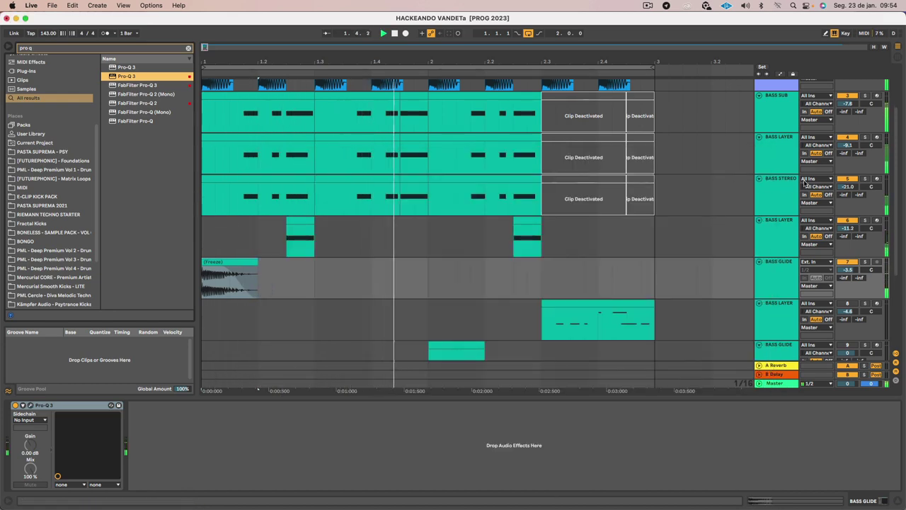
# - Compare the bass and kick playback with the soloed VANDETA reference track
pyautogui.scroll(3, 832, 83)
pyautogui.click(864, 84)
pyautogui.press('space')
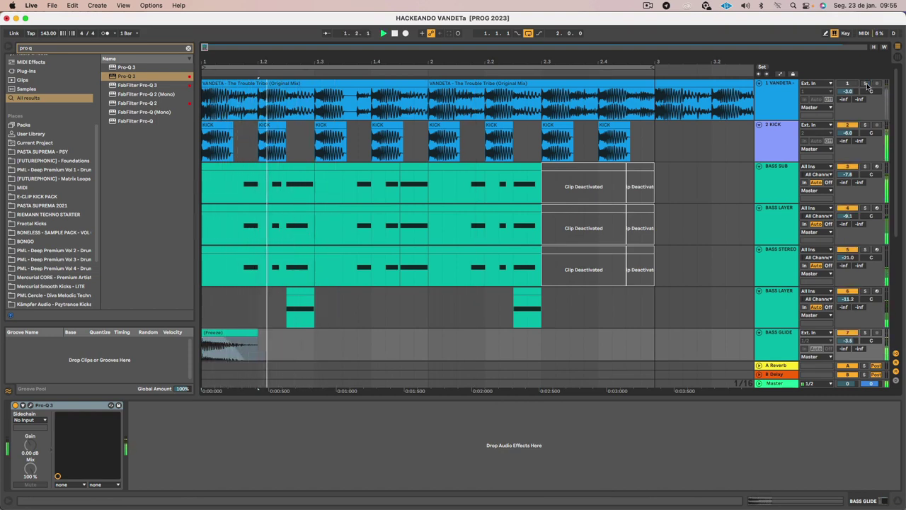
# - Move the lower BASS GLIDE track above the BASS LAYER track that follows the upper BASS GLIDE
pyautogui.scroll(-5, 386, 269)
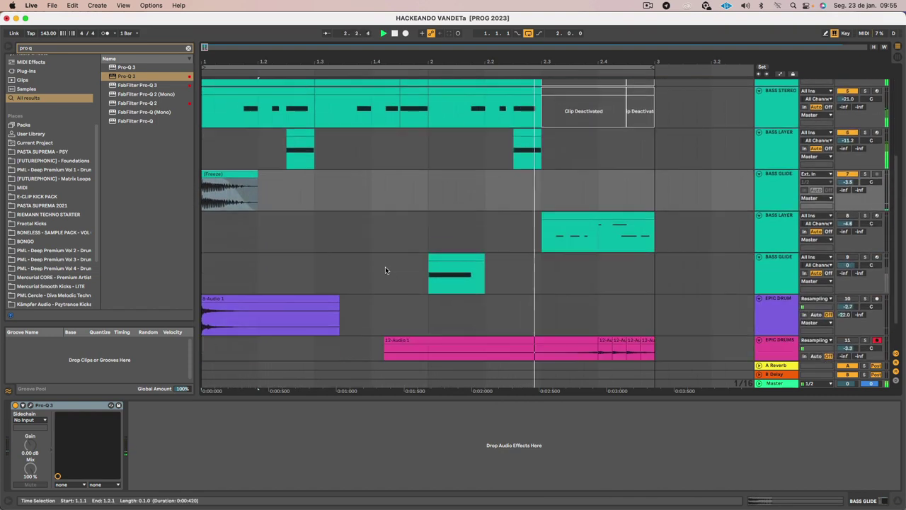
pyautogui.scroll(-1, 385, 267)
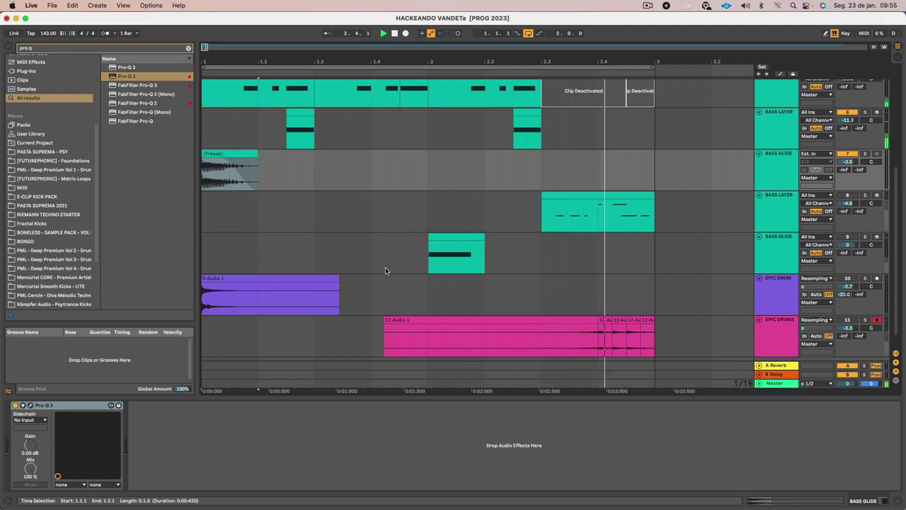
pyautogui.click(786, 217)
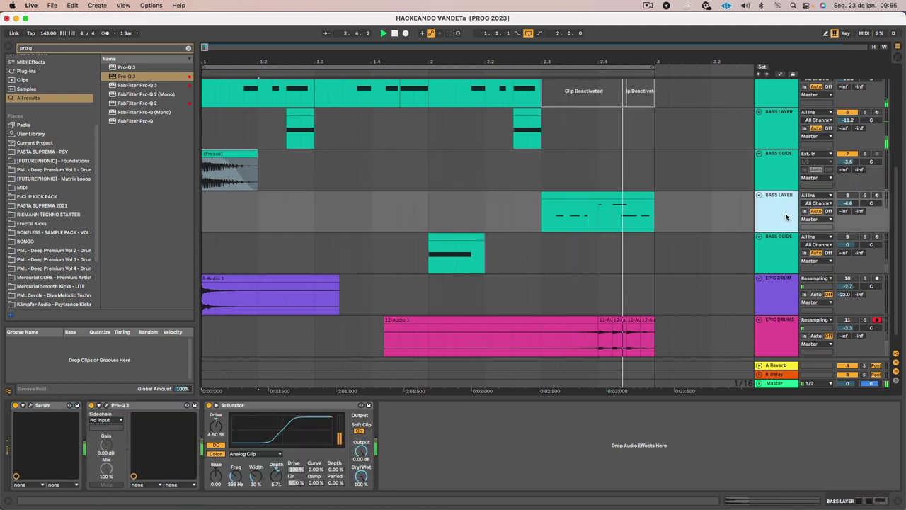
pyautogui.moveTo(782, 244); pyautogui.dragTo(773, 187)
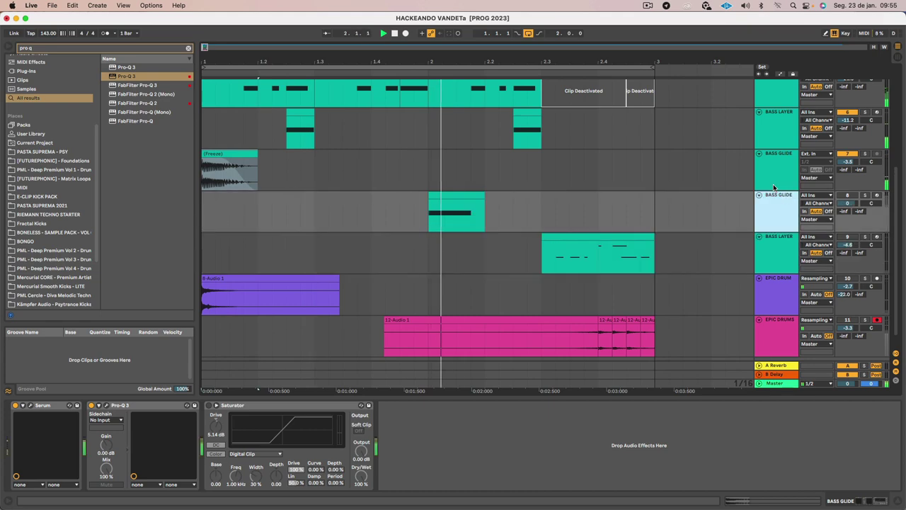
# - Play the VANDETA reference on its own and listen to its second bar
pyautogui.scroll(8, 522, 197)
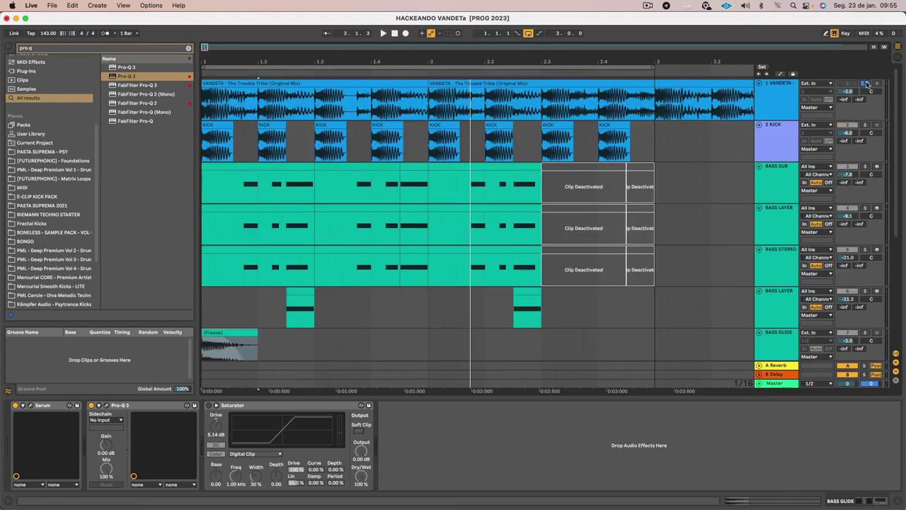
pyautogui.press('space')
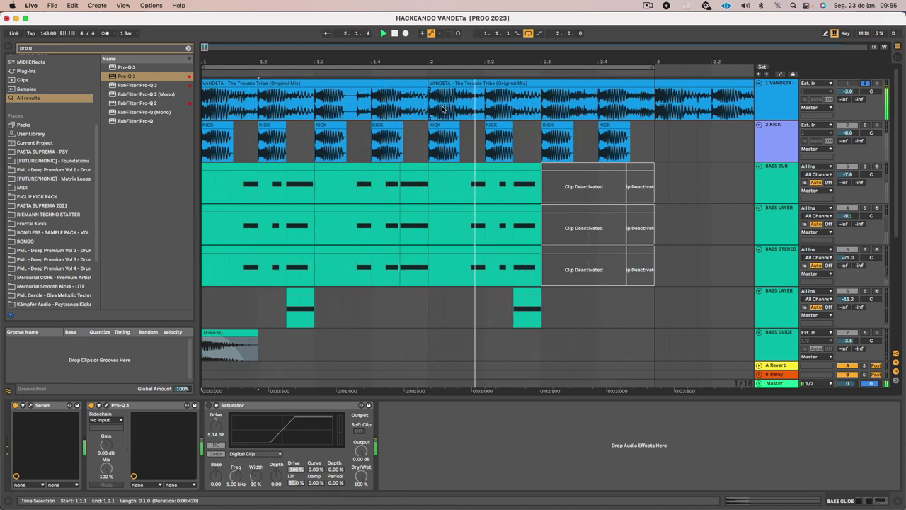
pyautogui.press('space')
# - Activate the lower BASS GLIDE track and play it with the other bass tracks from its clip at bar 2
pyautogui.scroll(-5, 530, 230)
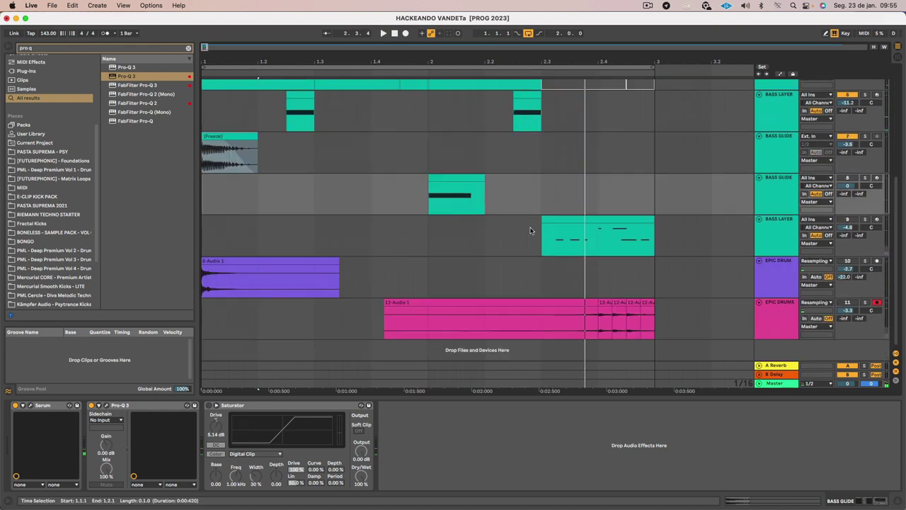
pyautogui.click(731, 177)
pyautogui.press('space')
pyautogui.click(431, 177)
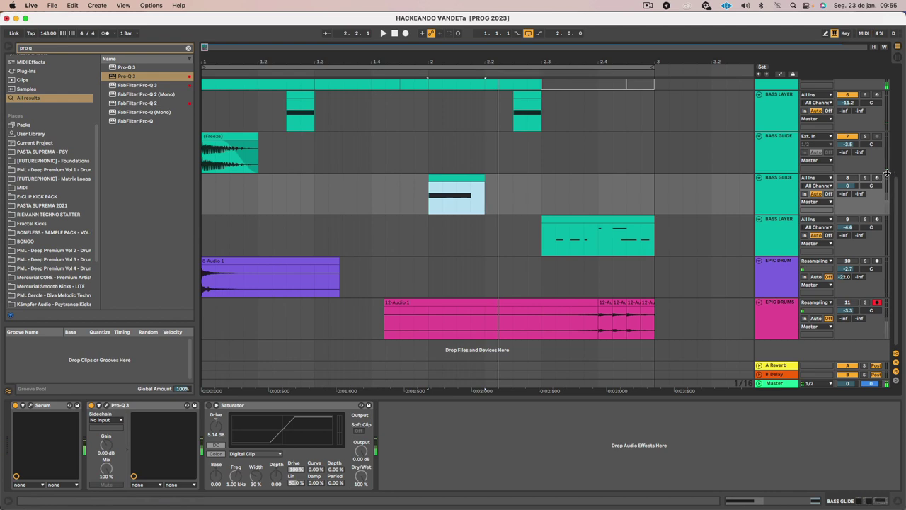
pyautogui.click(849, 179)
pyautogui.press('space')
pyautogui.click(784, 193)
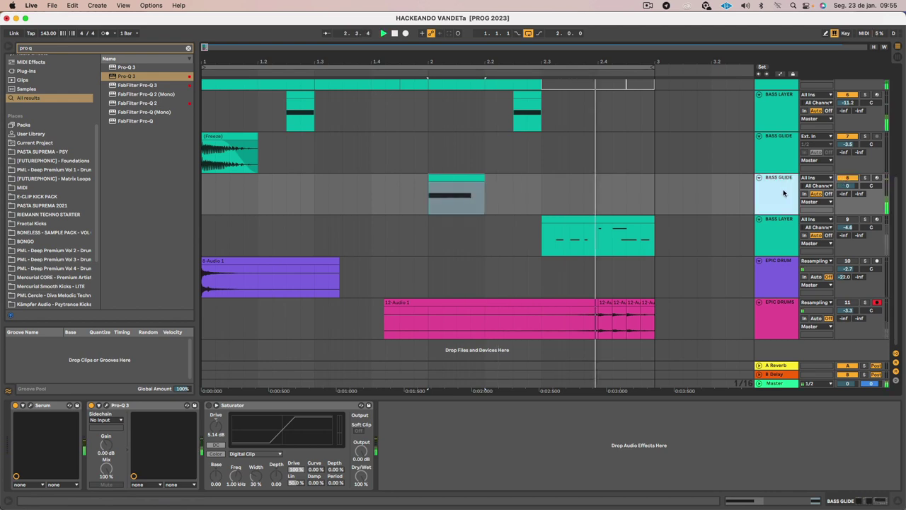
pyautogui.press('space')
pyautogui.press('space')
pyautogui.press('space')
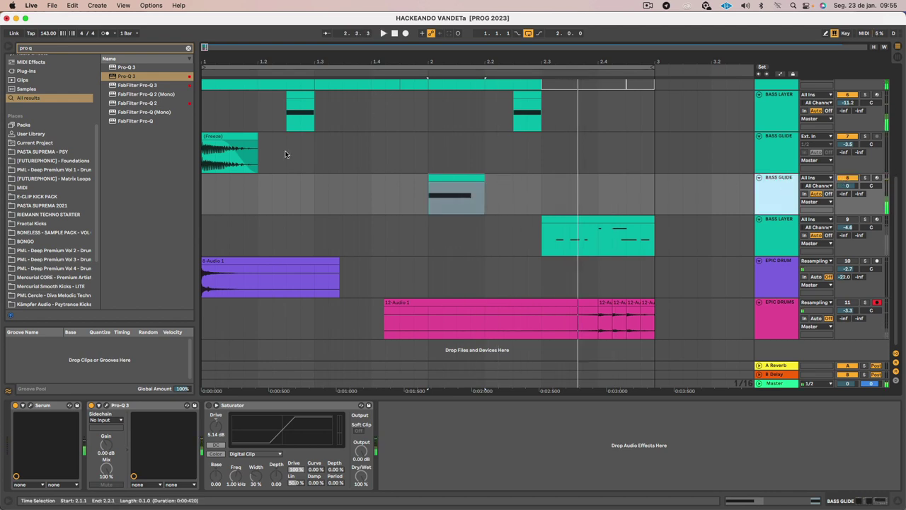
# - Set the ENV 1 attack to 194 ms in the lower BASS GLIDE's Serum and check its effects page
pyautogui.click(30, 405)
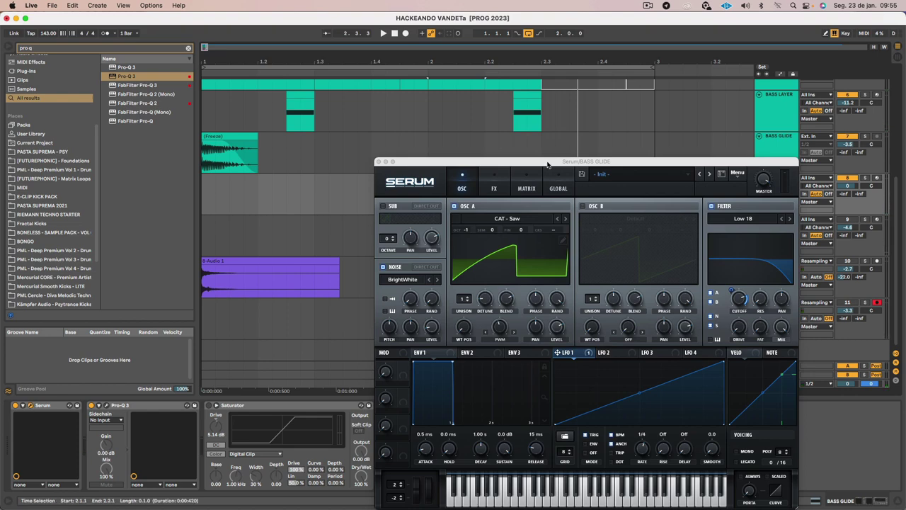
pyautogui.moveTo(547, 165); pyautogui.dragTo(348, 62)
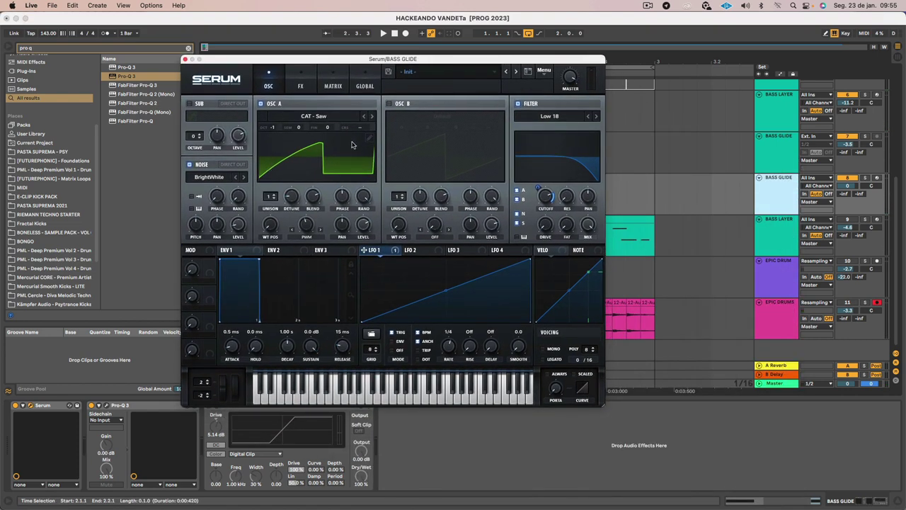
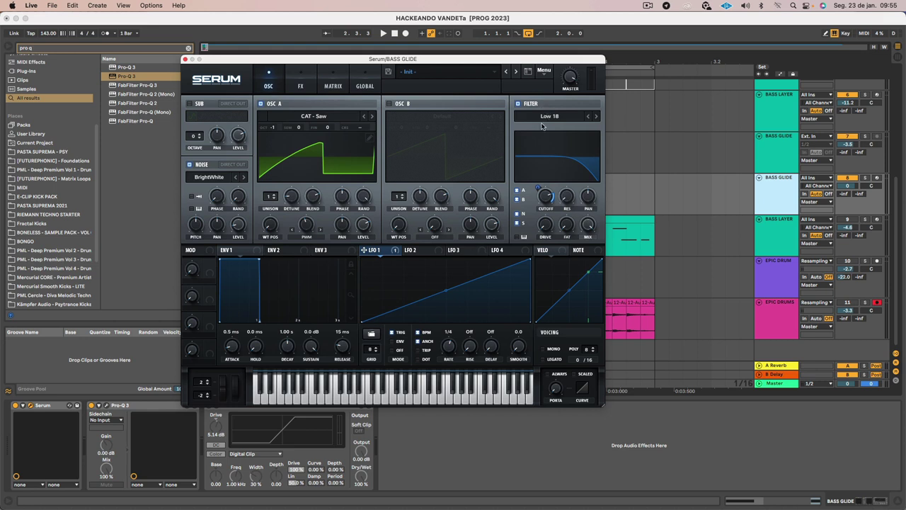
pyautogui.press('space')
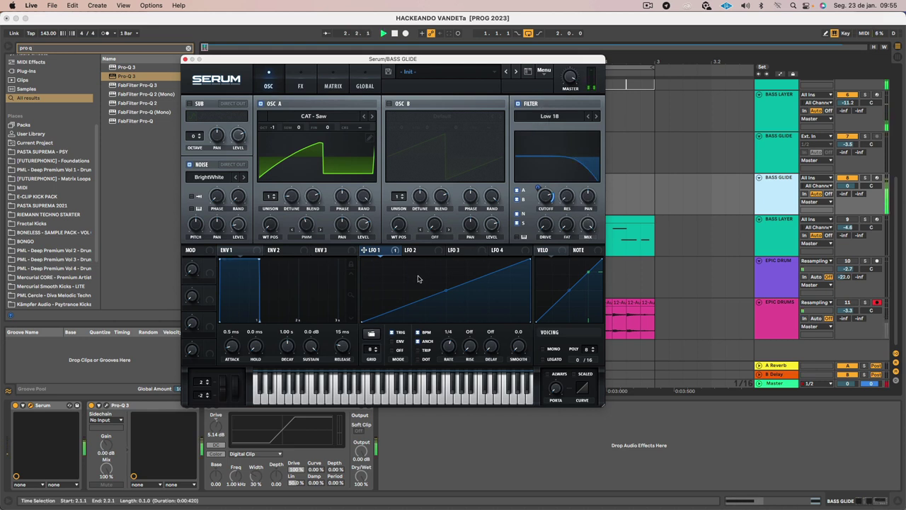
pyautogui.press('space')
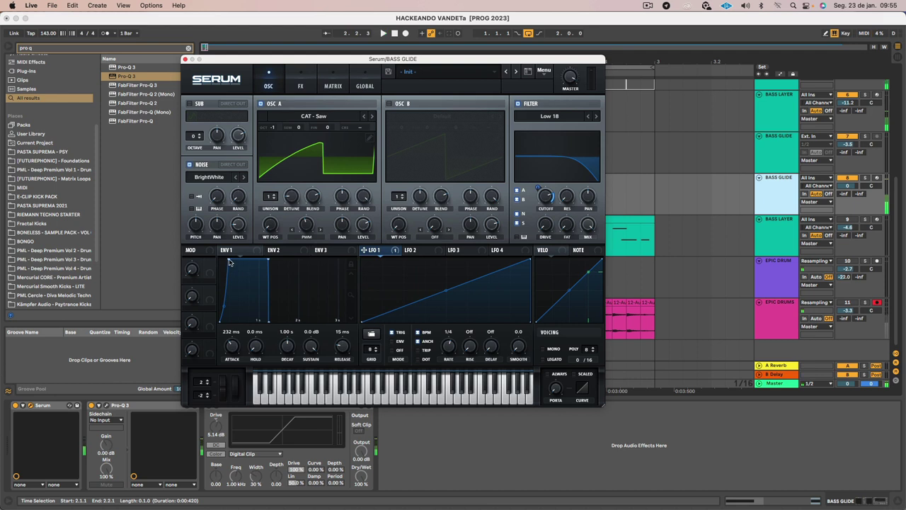
pyautogui.moveTo(240, 259); pyautogui.dragTo(230, 259)
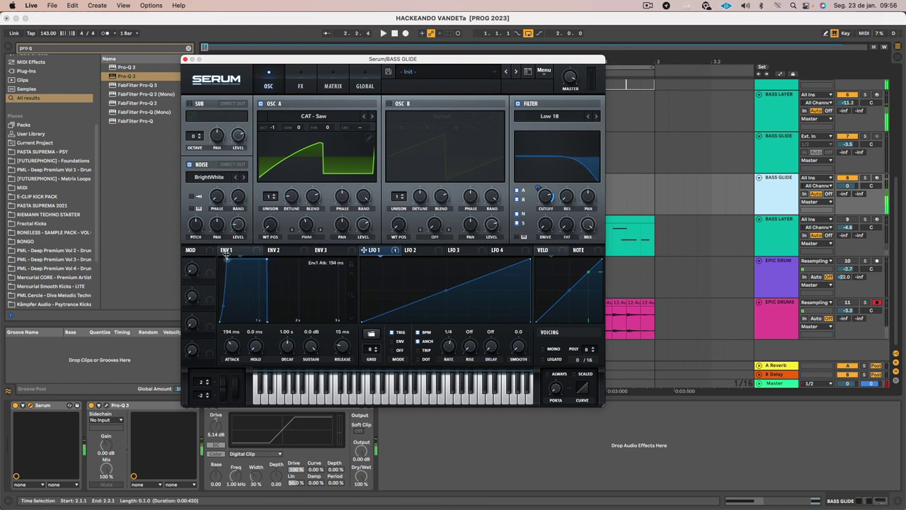
pyautogui.click(301, 85)
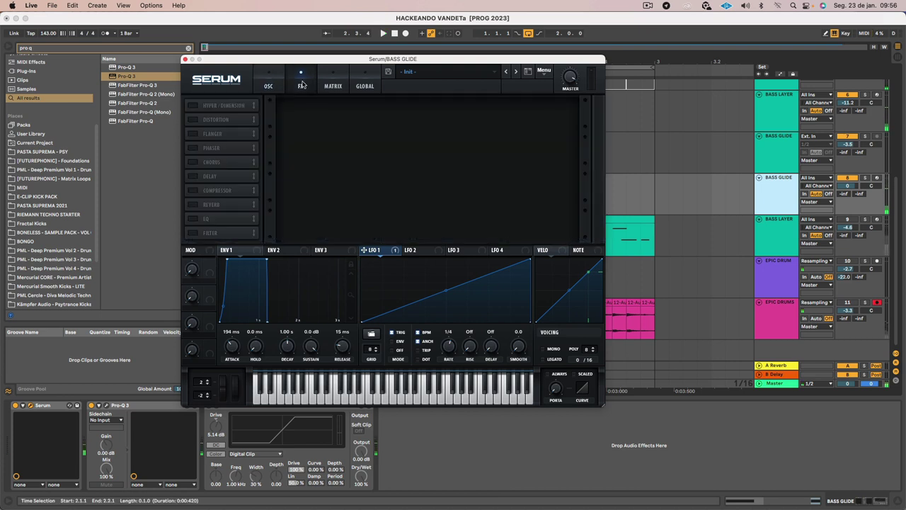
pyautogui.click(185, 59)
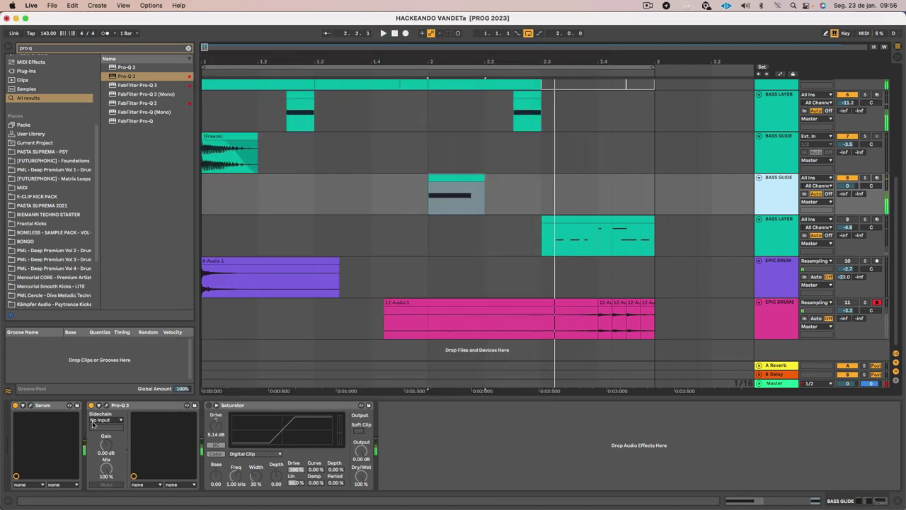
# - In the lower BASS GLIDE's Pro-Q 3, add a low-end bell cut of about 7.5 dB and a high-end bell boost of about 3.5 dB
pyautogui.click(107, 406)
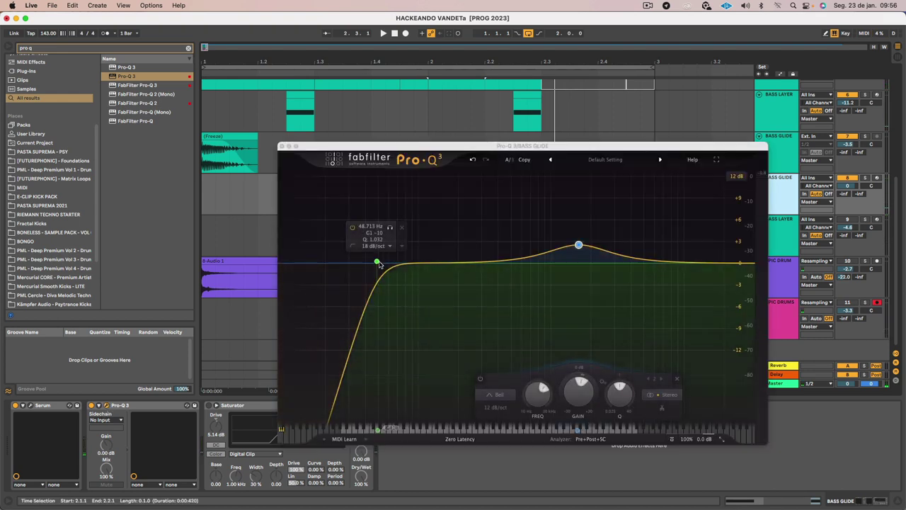
pyautogui.moveTo(413, 264); pyautogui.dragTo(415, 283)
pyautogui.press('space')
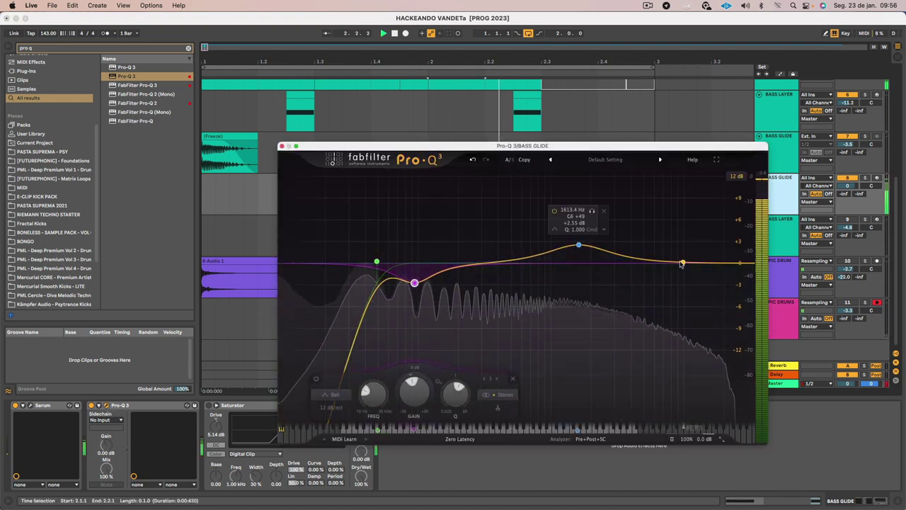
pyautogui.press('space')
pyautogui.moveTo(664, 262); pyautogui.dragTo(675, 237)
pyautogui.press('space')
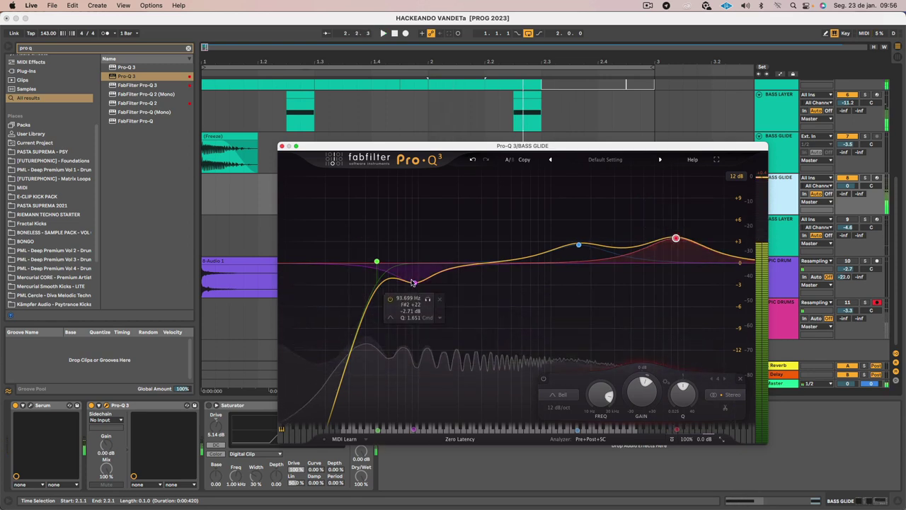
pyautogui.moveTo(414, 282); pyautogui.dragTo(406, 318)
pyautogui.press('space')
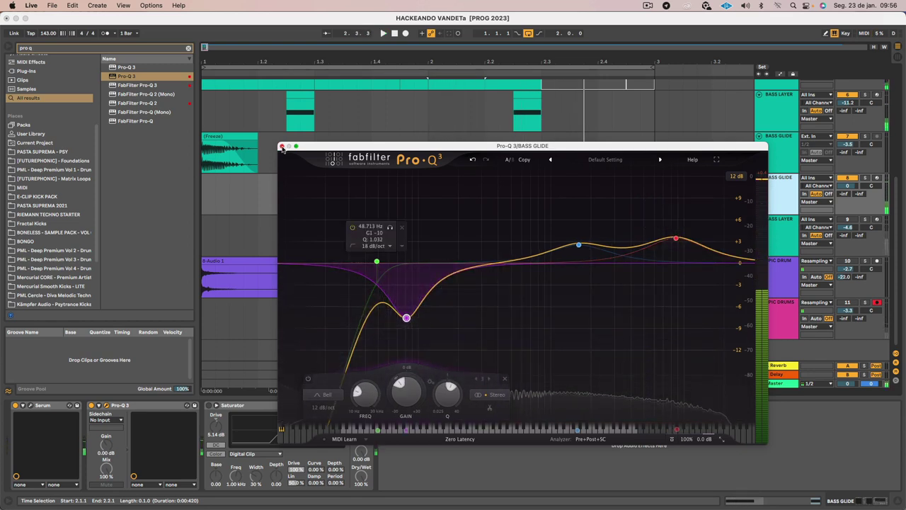
pyautogui.click(281, 146)
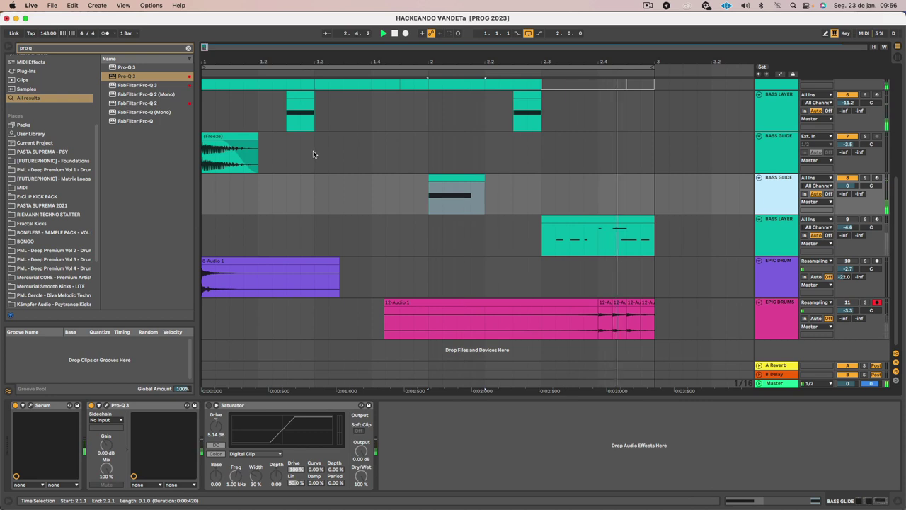
# - Play the arrangement from the upper BASS GLIDE clip to hear both glides, and select the BASS LAYER track below them
pyautogui.press('space')
pyautogui.click(211, 134)
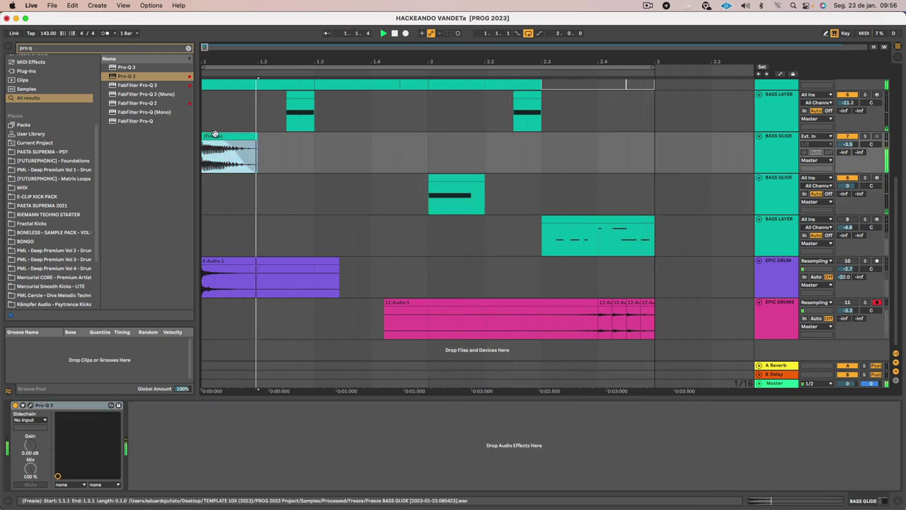
pyautogui.hscroll(3, 549, 204)
pyautogui.hscroll(1, 549, 201)
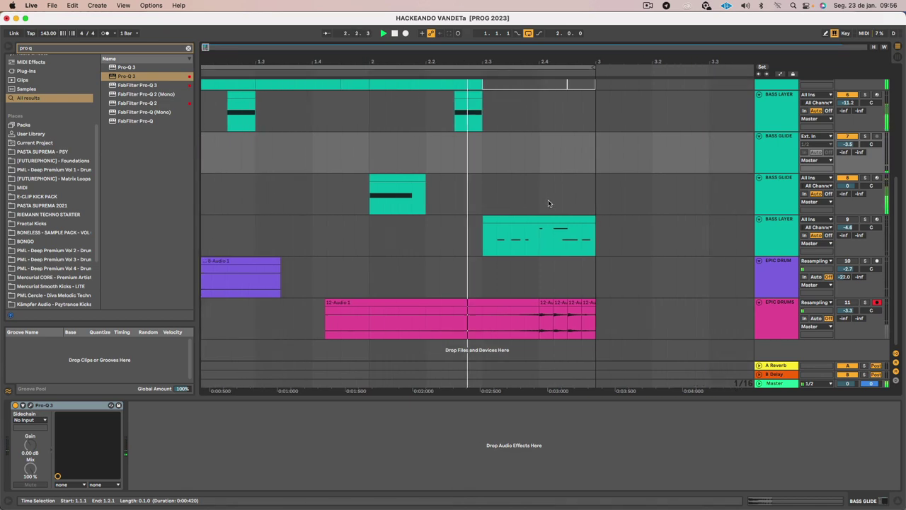
pyautogui.click(768, 230)
pyautogui.press('space')
pyautogui.scroll(3, 781, 230)
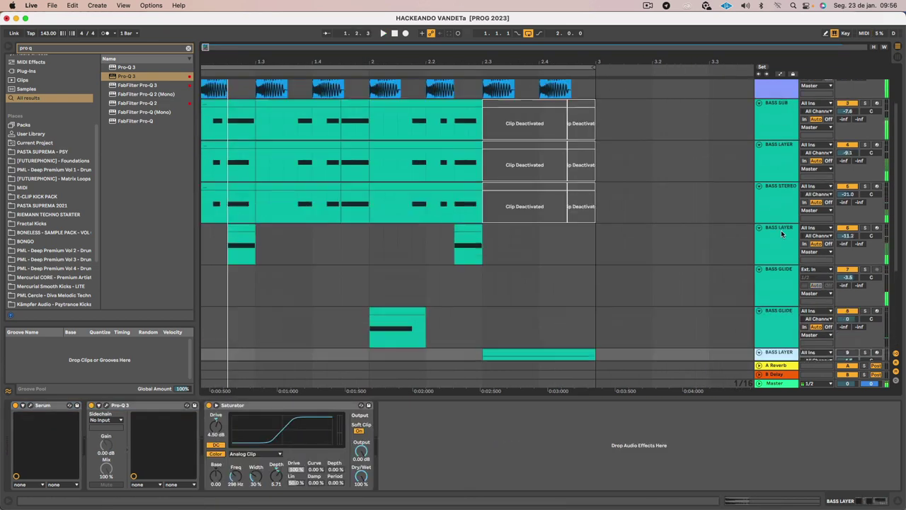
# - Activate the BASS LAYER track below the two glides and play its clip at 2.3 with the other basses
pyautogui.scroll(-2, 782, 233)
pyautogui.scroll(-1, 780, 310)
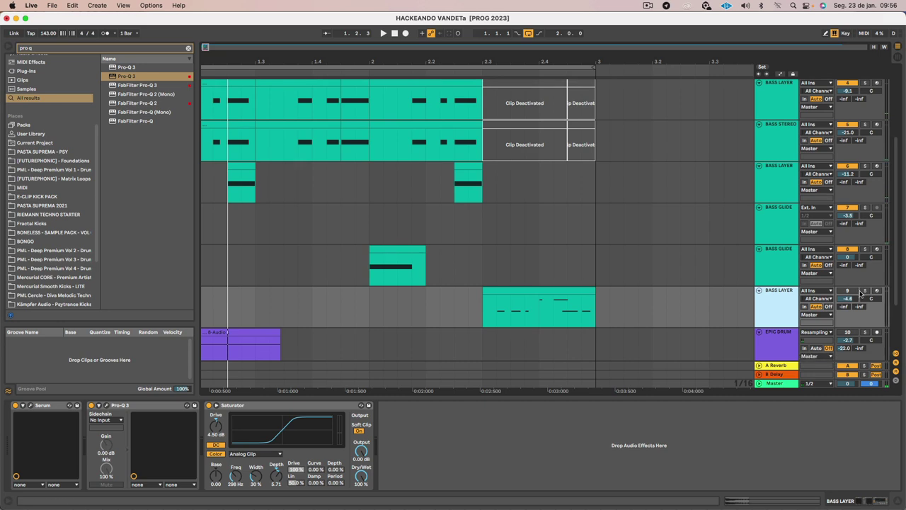
pyautogui.click(530, 302)
pyautogui.press('space')
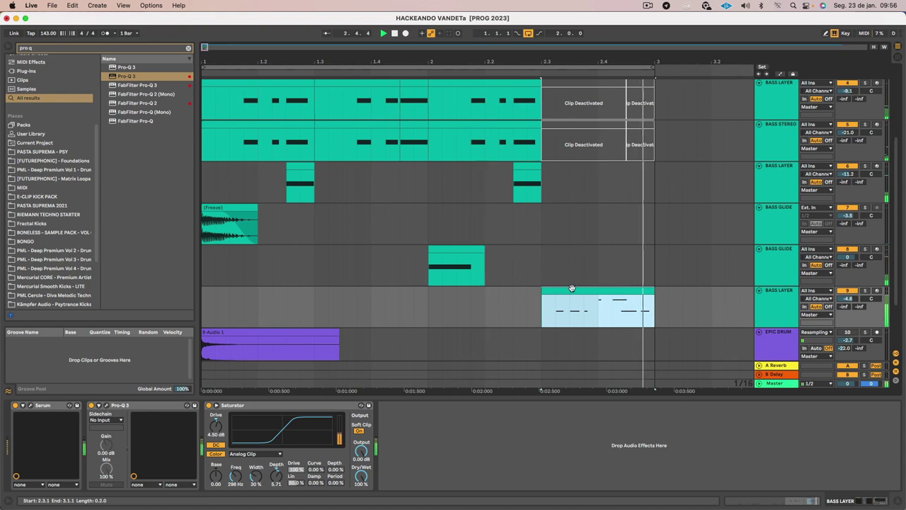
pyautogui.press('space')
# - Solo the VANDETA reference track to compare its bar 2.3 phrase with the recreated bass
pyautogui.scroll(4, 573, 292)
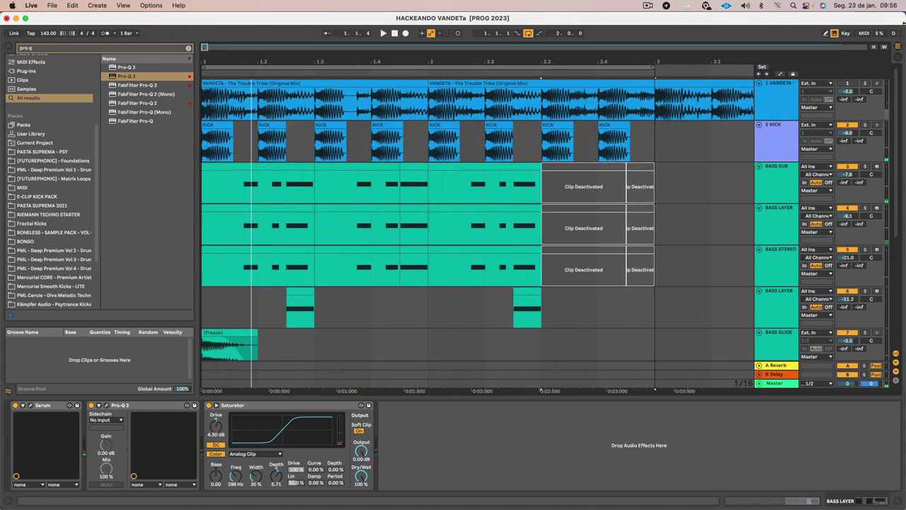
pyautogui.click(864, 83)
pyautogui.press('space')
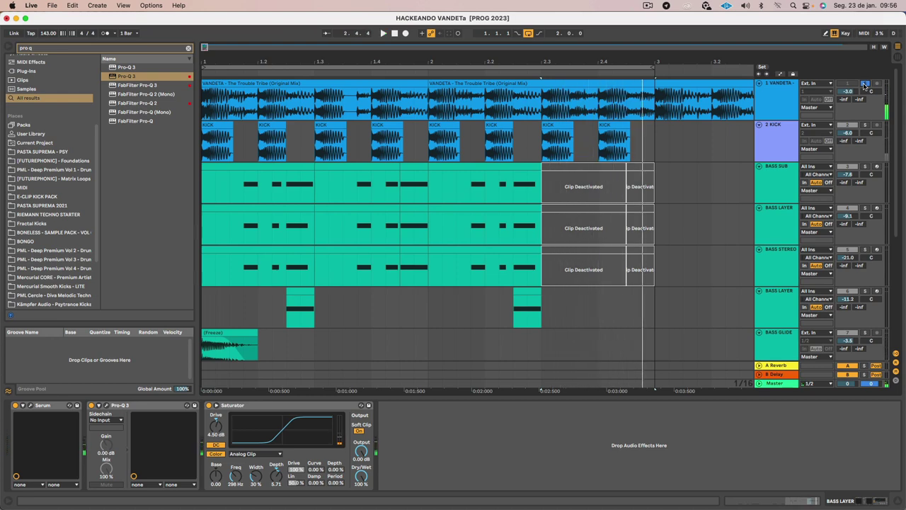
pyautogui.scroll(-5, 633, 212)
# - Open the lower BASS LAYER's MIDI clip at 2.3 for note editing
pyautogui.click(623, 239)
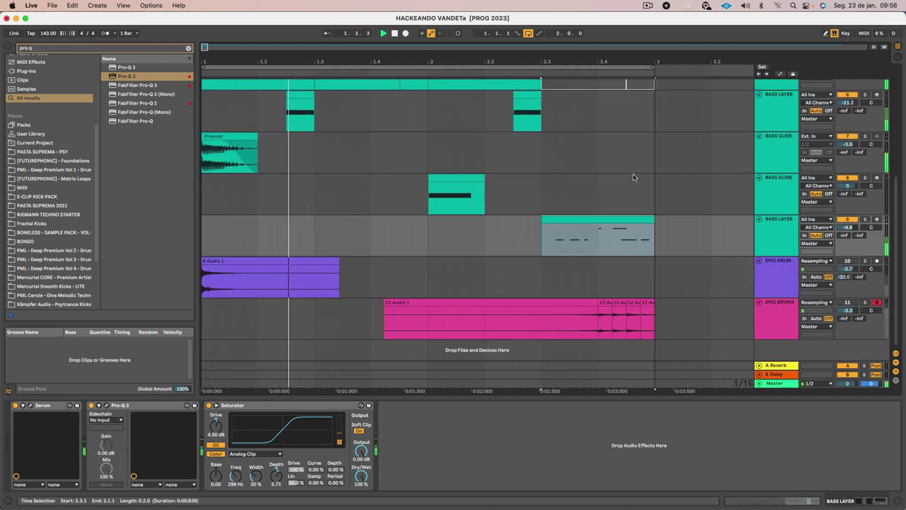
pyautogui.doubleClick(623, 239)
pyautogui.click(631, 277)
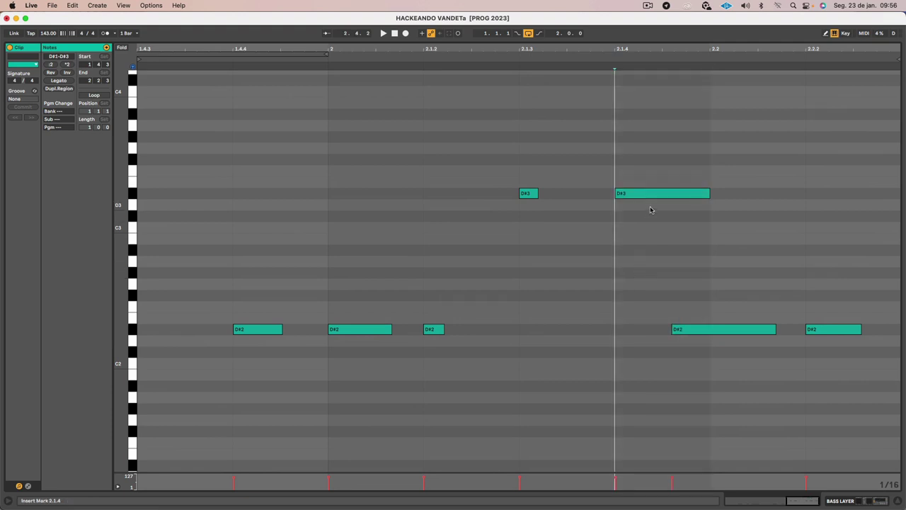
# - Try the long D#3 note at 2.1.4 and the D#2 note following it one octave lower during playback
pyautogui.click(649, 196)
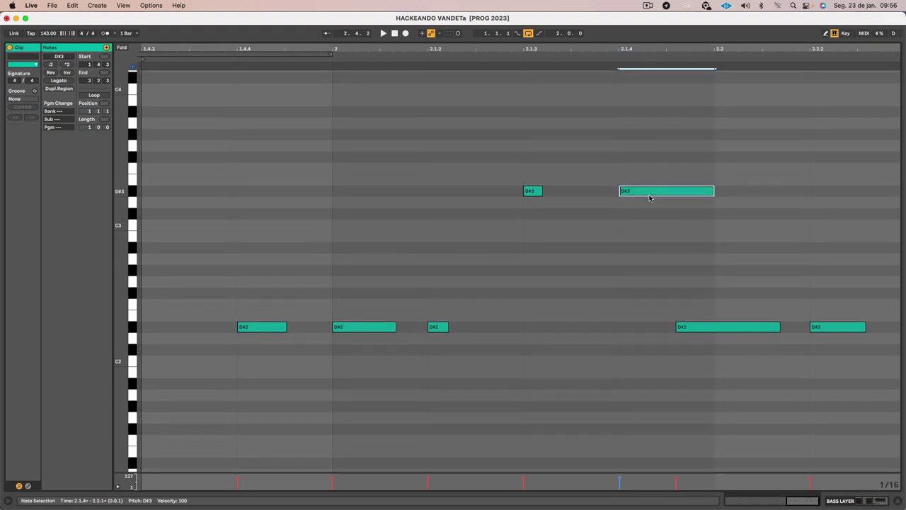
pyautogui.hotkey('shift', 'Down')
pyautogui.press('super+z')
pyautogui.keyDown('shift'); pyautogui.click(728, 327); pyautogui.keyUp('shift')
pyautogui.hotkey('shift', 'Down')
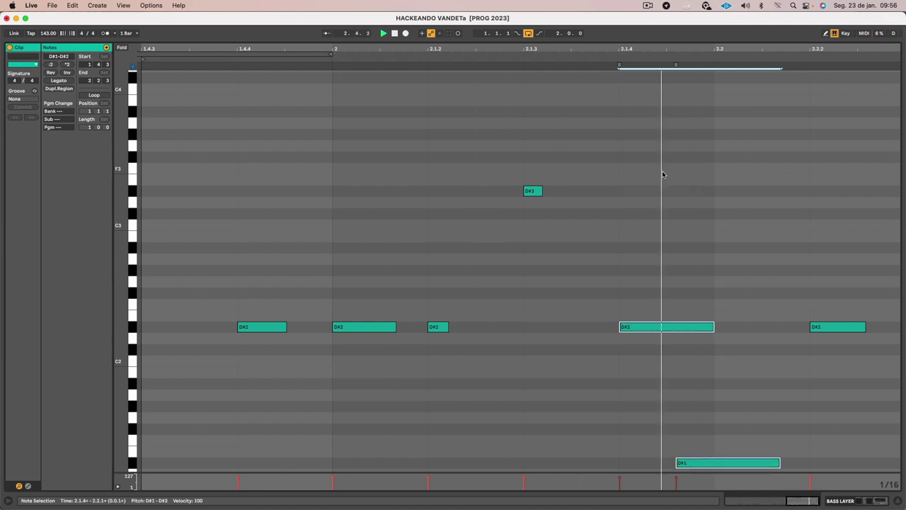
pyautogui.press('space')
pyautogui.hotkey('shift', 'Up')
pyautogui.press('space')
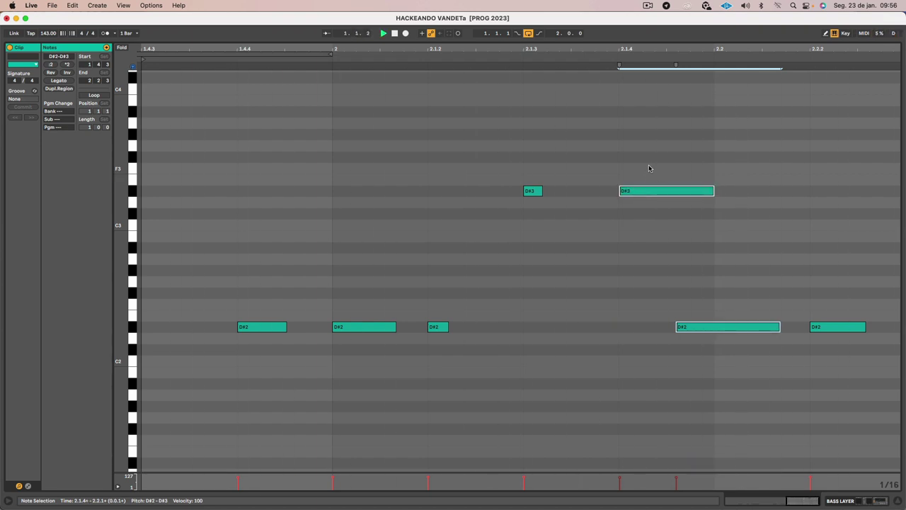
# - Lengthen the D#2 note at 2.1.2 and slightly shorten the D#2 note at the start of bar 2
pyautogui.click(537, 341)
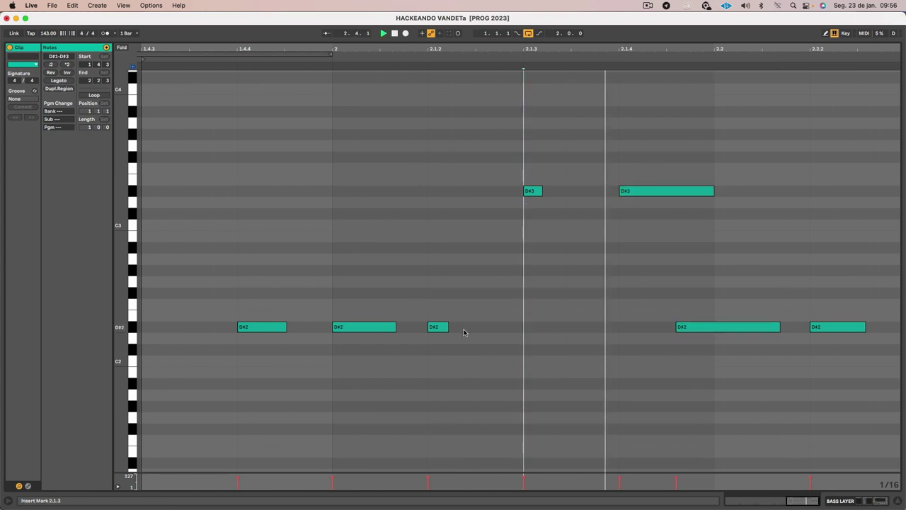
pyautogui.moveTo(447, 327); pyautogui.dragTo(505, 327)
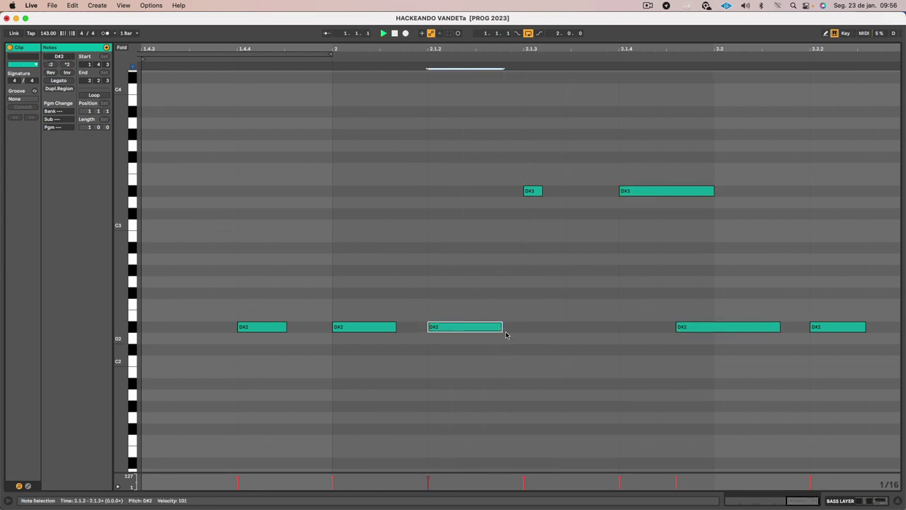
pyautogui.click(364, 327)
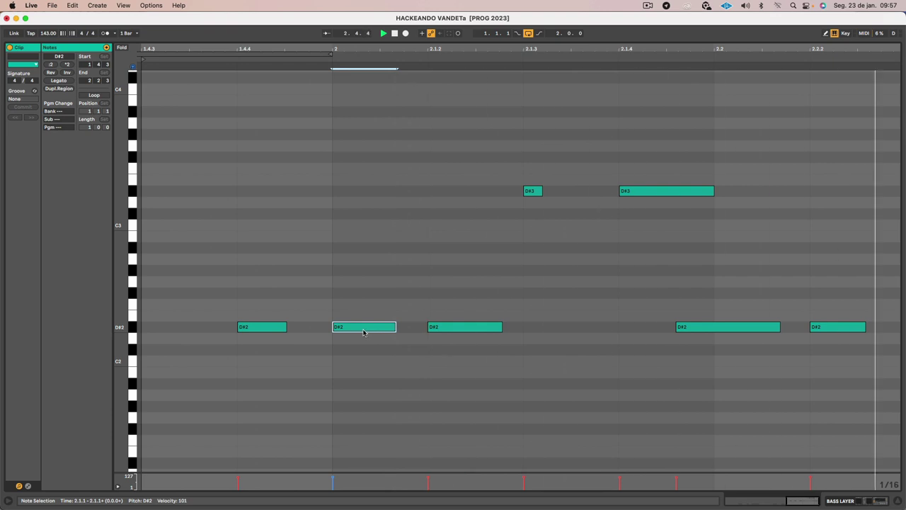
pyautogui.moveTo(397, 328); pyautogui.dragTo(384, 338)
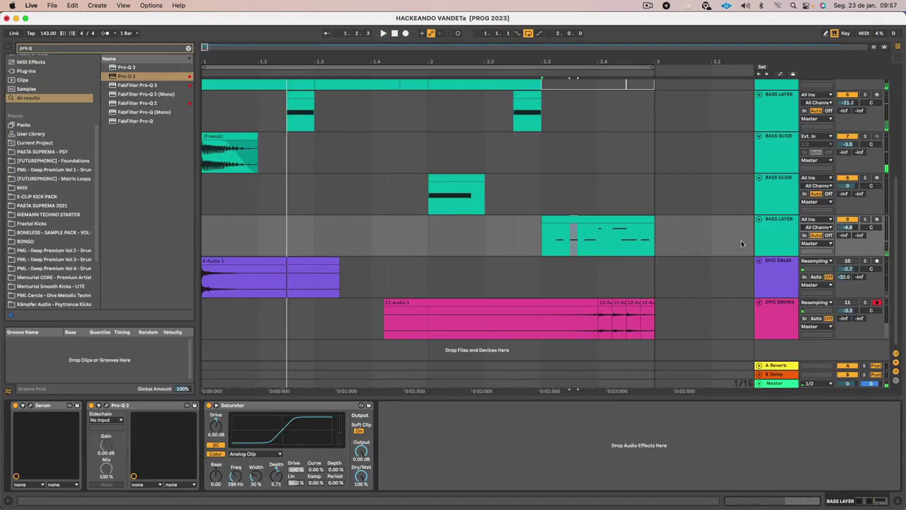
# - In the lower BASS LAYER's Pro-Q 3, move the low cut down into the lowest sub frequencies and listen to the result
pyautogui.click(781, 231)
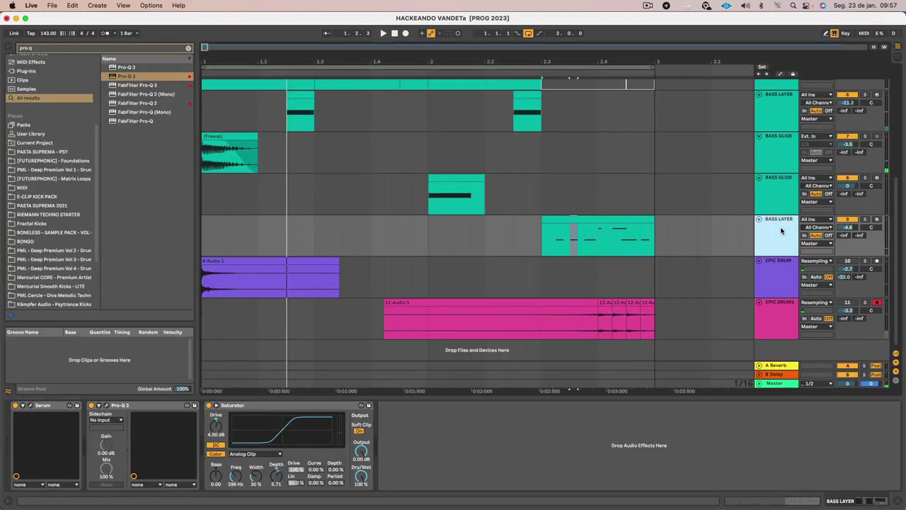
pyautogui.click(107, 406)
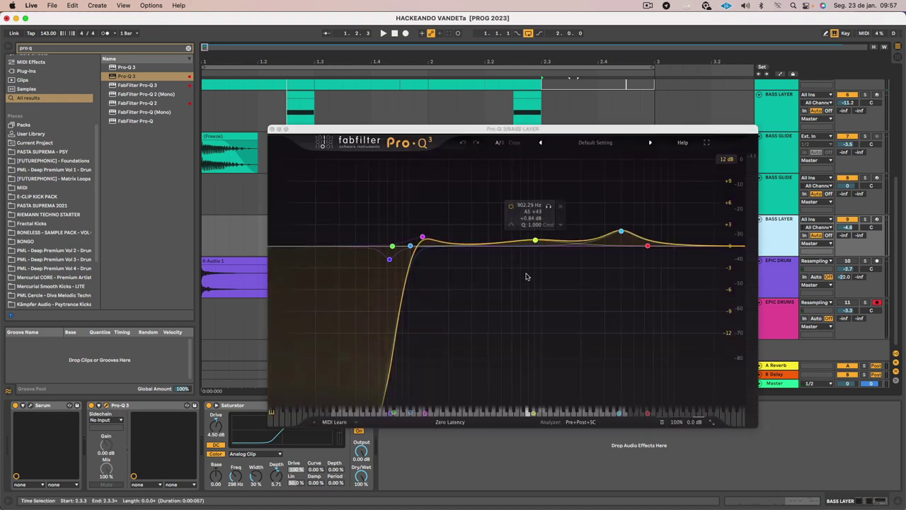
pyautogui.click(423, 239)
pyautogui.moveTo(410, 246); pyautogui.dragTo(337, 248)
pyautogui.press('space')
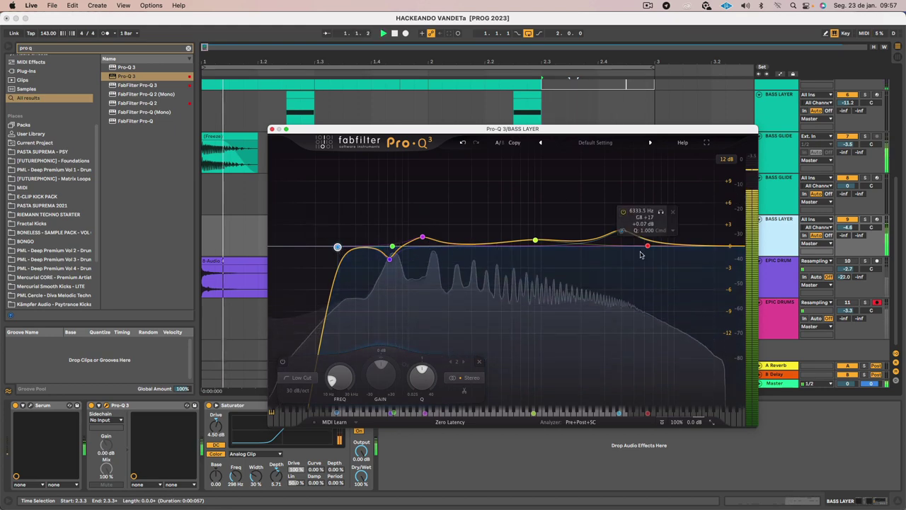
pyautogui.click(272, 128)
# - Switch the VANDETA reference's solo on and off during playback to compare it with the edited bass phrase
pyautogui.scroll(5, 797, 79)
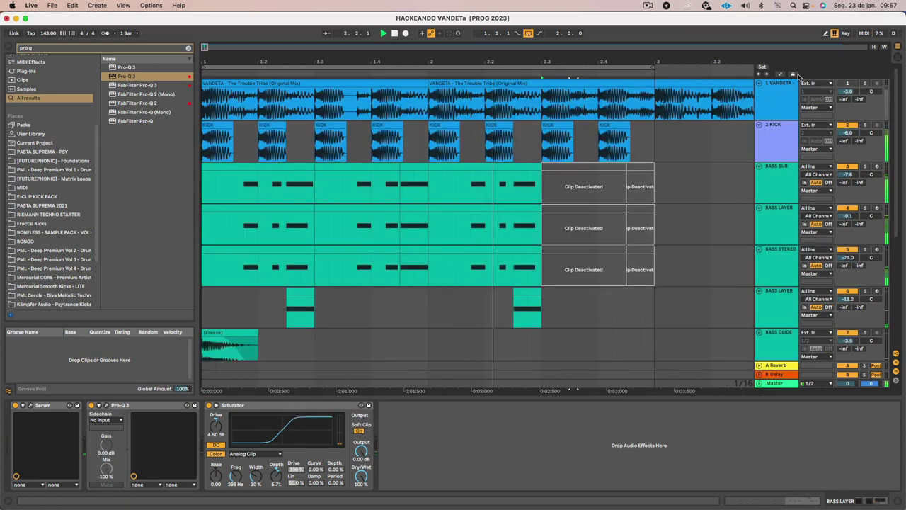
pyautogui.click(865, 84)
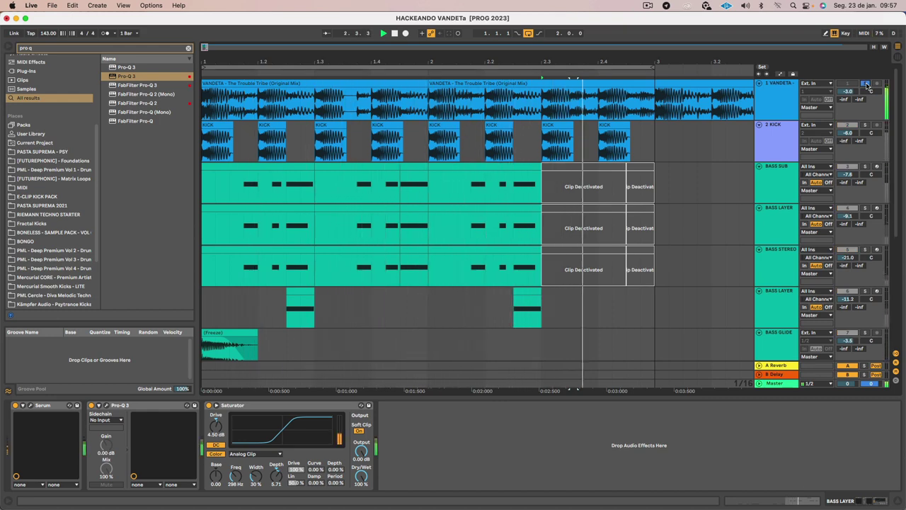
pyautogui.click(866, 84)
pyautogui.scroll(-5, 588, 263)
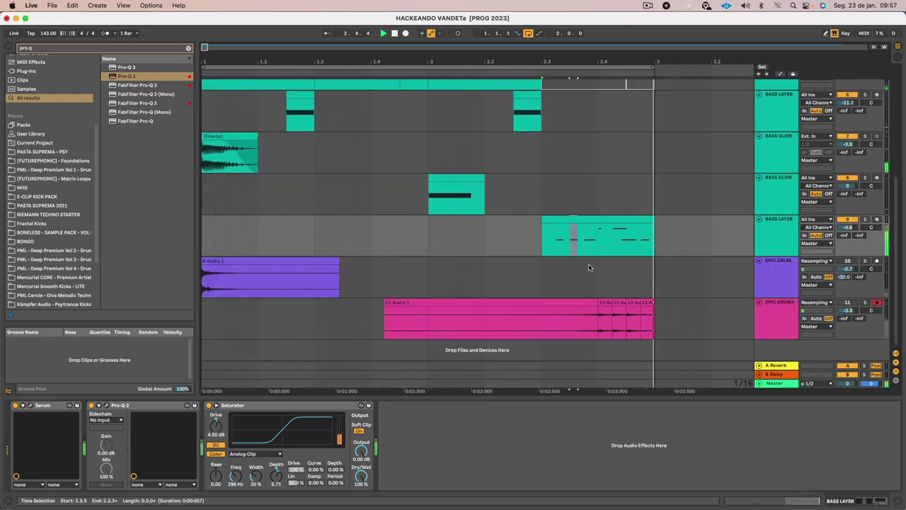
# - Shorten the D#2 note at 2.1.2 and the D#3 note at 2.1.3 in the lower BASS LAYER's clip
pyautogui.press('space')
pyautogui.doubleClick(583, 218)
pyautogui.press('space')
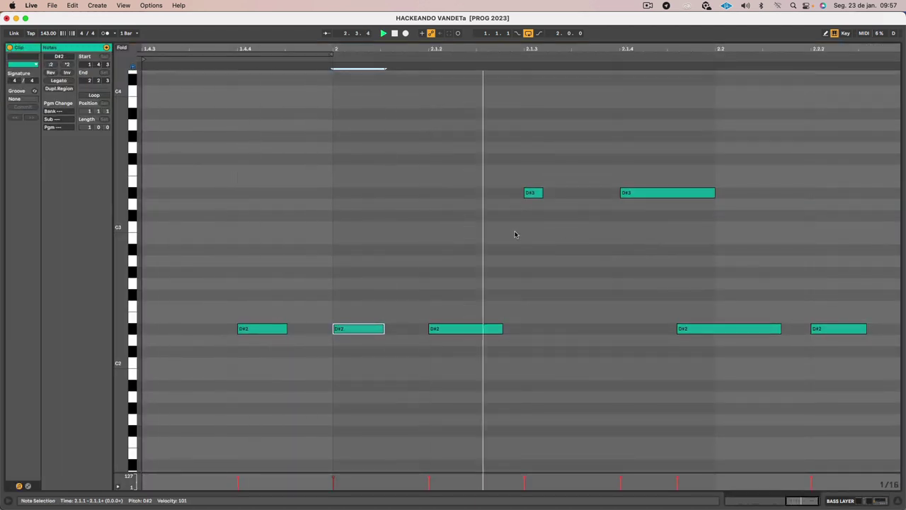
pyautogui.moveTo(501, 329); pyautogui.dragTo(461, 328)
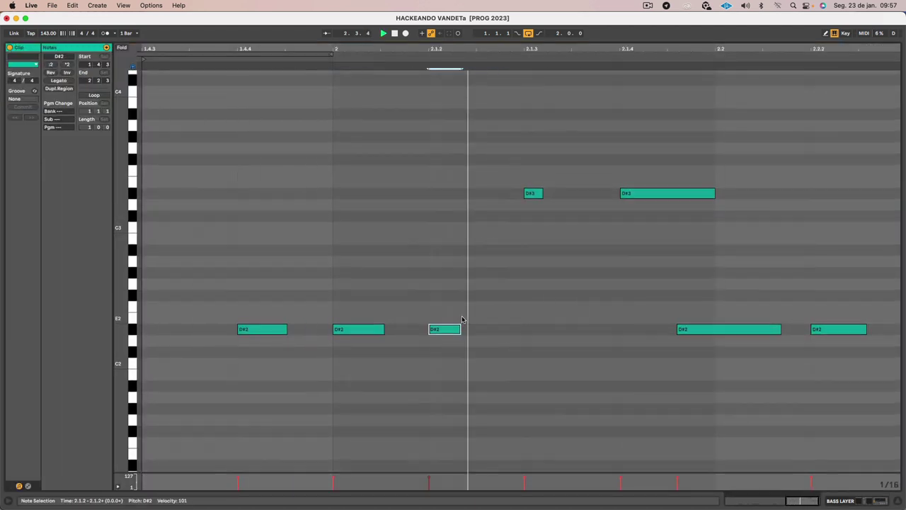
pyautogui.moveTo(542, 194); pyautogui.dragTo(537, 194)
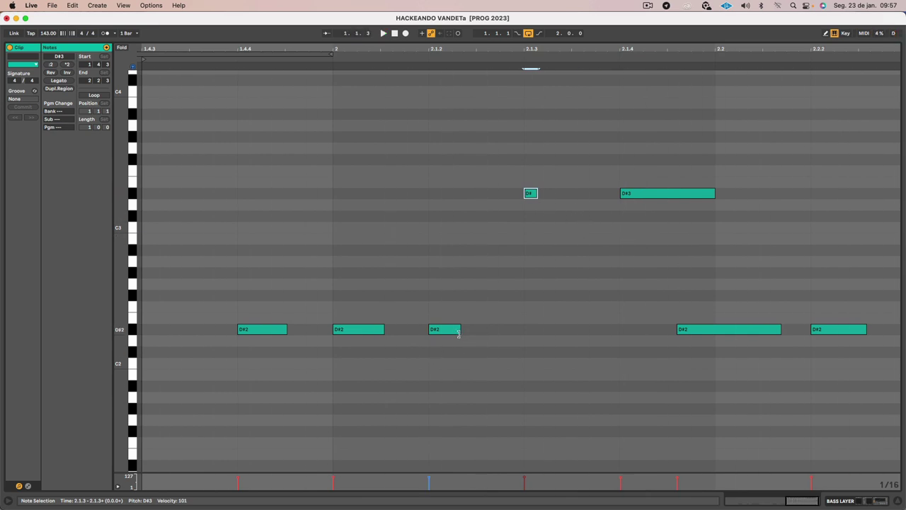
pyautogui.moveTo(458, 332); pyautogui.dragTo(449, 333)
pyautogui.scroll(-2, 479, 322)
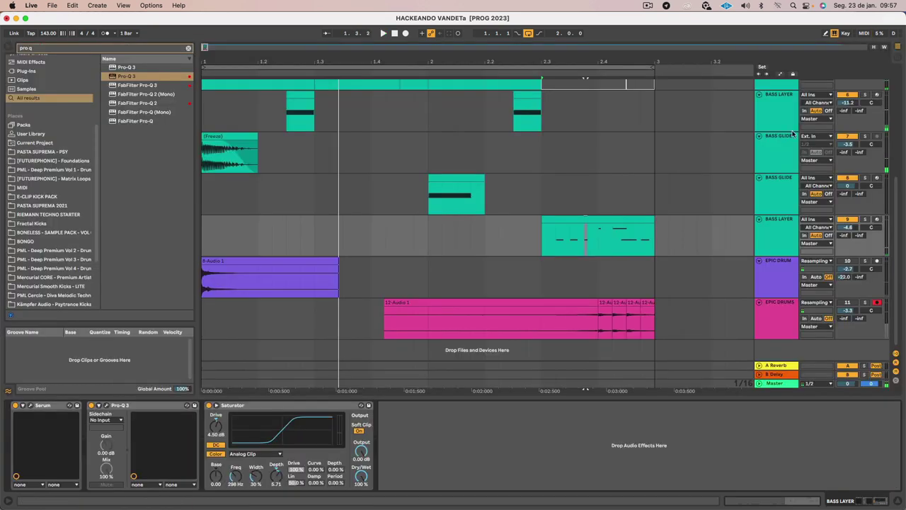
# - Check the filter cutoff and resonance in the lower BASS LAYER's Serum while the loop plays
pyautogui.click(780, 233)
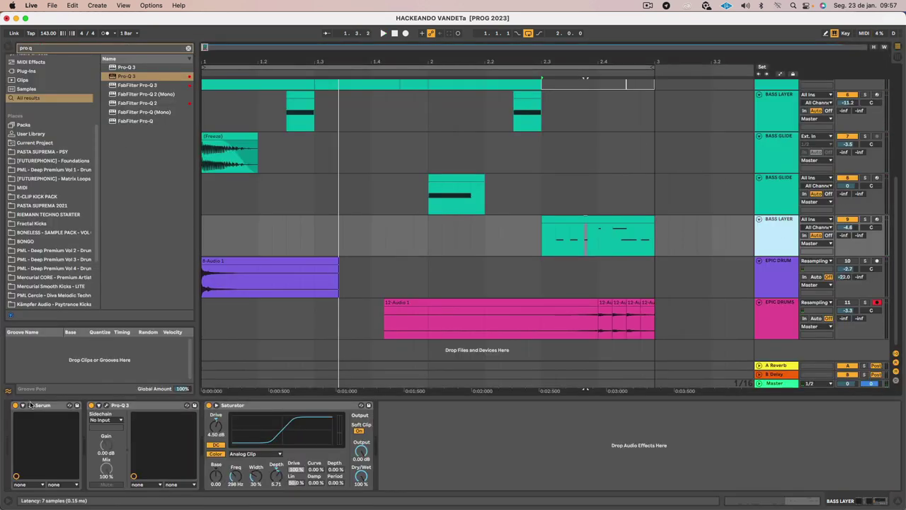
pyautogui.press('super+alt+p')
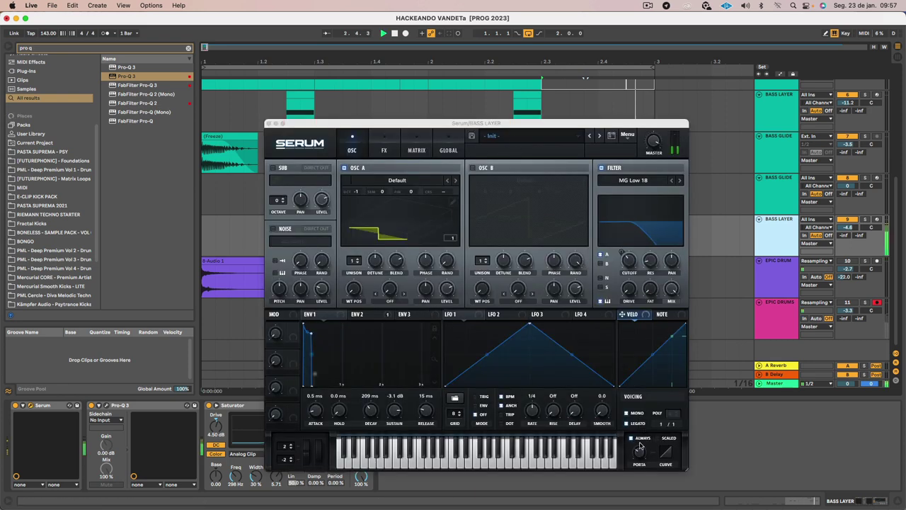
pyautogui.click(633, 268)
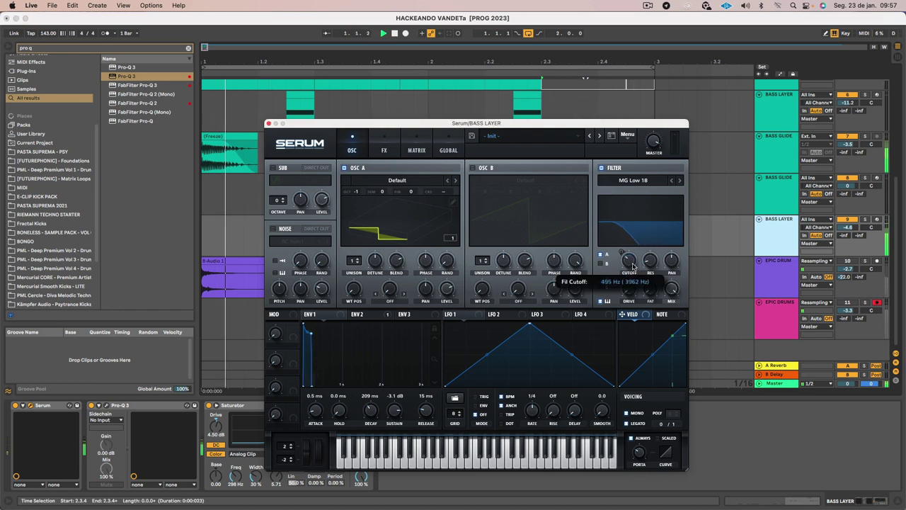
pyautogui.moveTo(632, 290); pyautogui.dragTo(649, 258)
pyautogui.press('space')
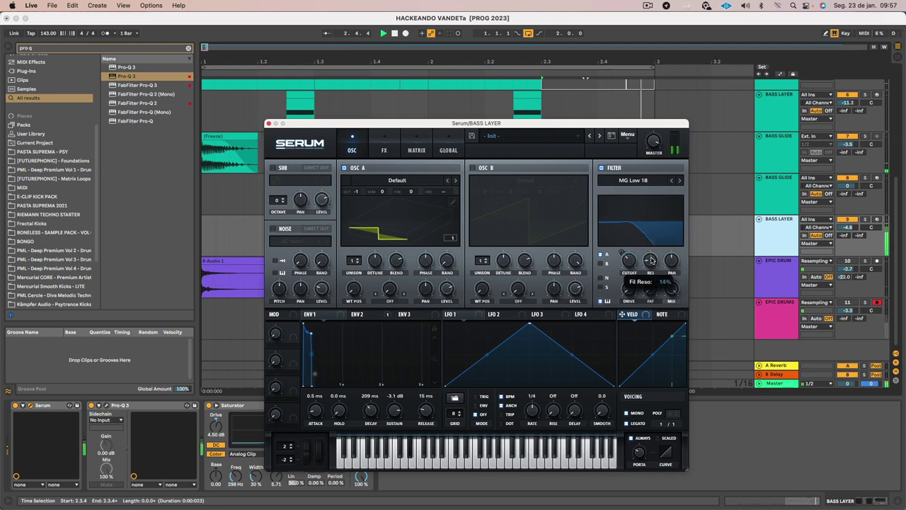
pyautogui.click(268, 124)
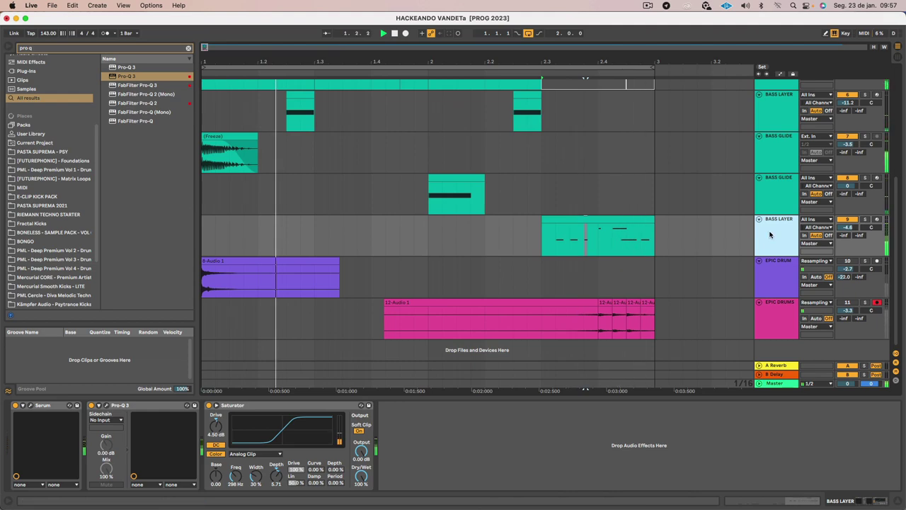
# - Check the BASS SUB's devices, then lower the lower BASS LAYER's volume to about -10 dB and nudge it slightly back up
pyautogui.scroll(5, 544, 317)
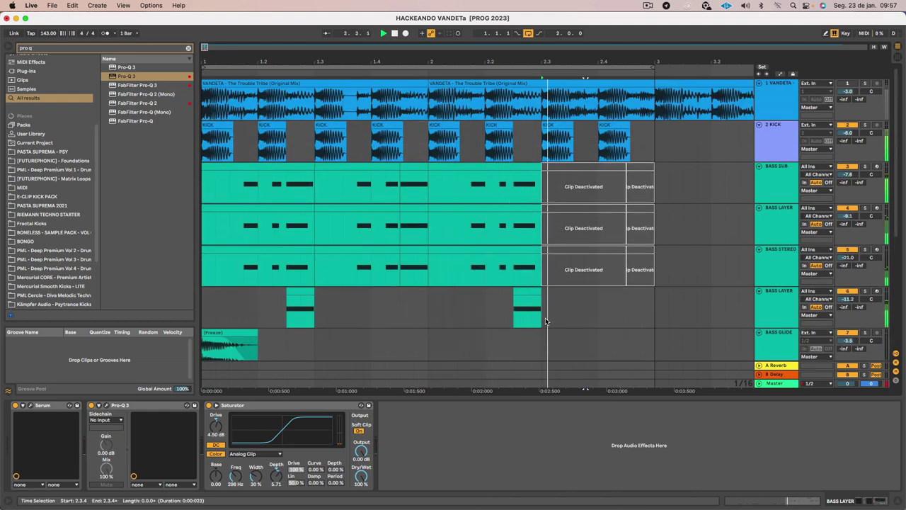
pyautogui.click(774, 191)
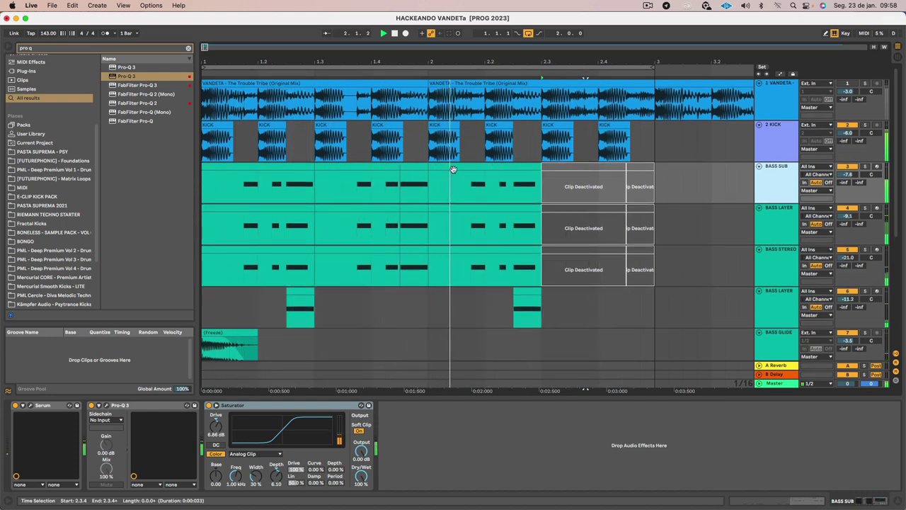
pyautogui.scroll(-6, 435, 184)
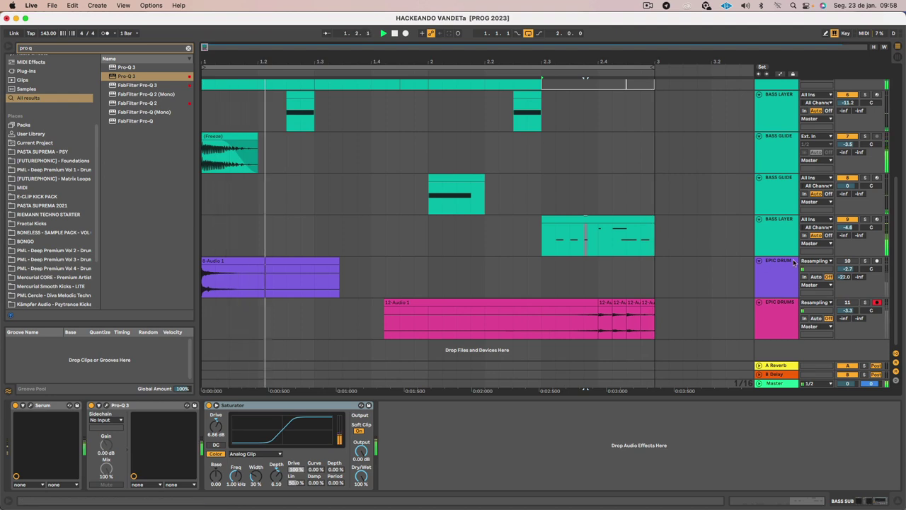
pyautogui.click(777, 233)
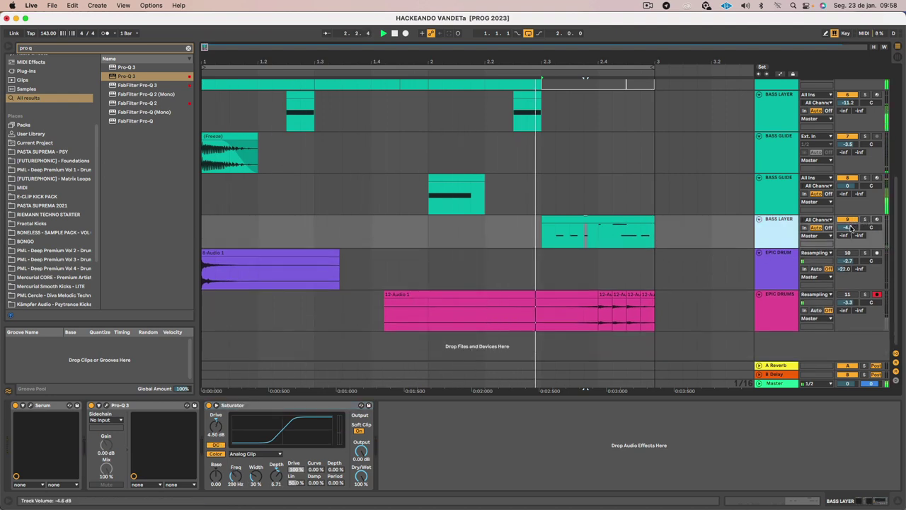
pyautogui.moveTo(848, 227); pyautogui.dragTo(848, 242)
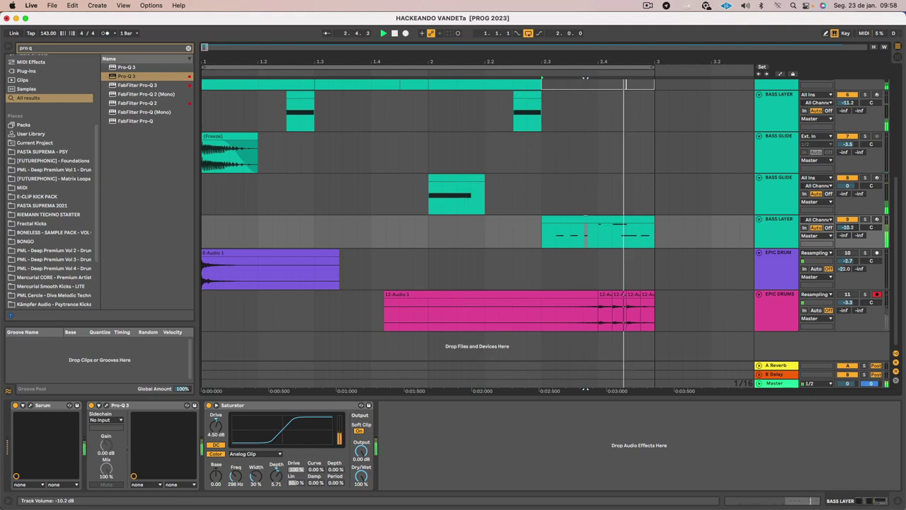
pyautogui.moveTo(849, 227); pyautogui.dragTo(849, 223)
# - Set the BASS STEREO track's volume to -20.3 dB and show its device chain
pyautogui.scroll(5, 556, 190)
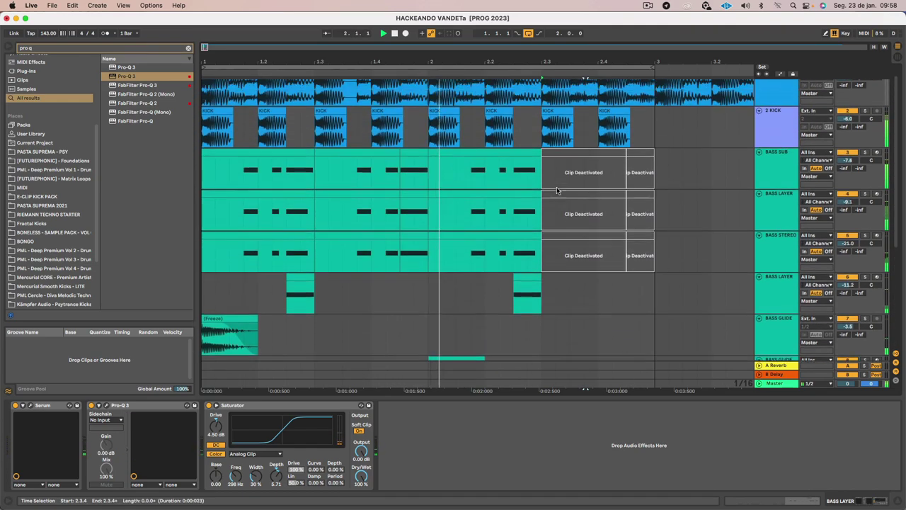
pyautogui.click(849, 257)
pyautogui.moveTo(847, 259); pyautogui.dragTo(848, 256)
pyautogui.click(777, 271)
pyautogui.scroll(-5, 238, 258)
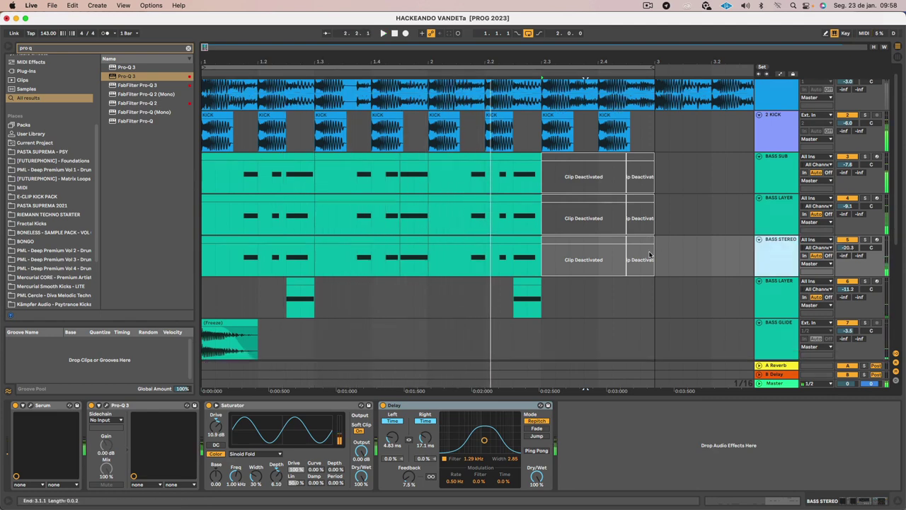
# - Activate the EPIC DRUM track and play the loop with it
pyautogui.click(234, 259)
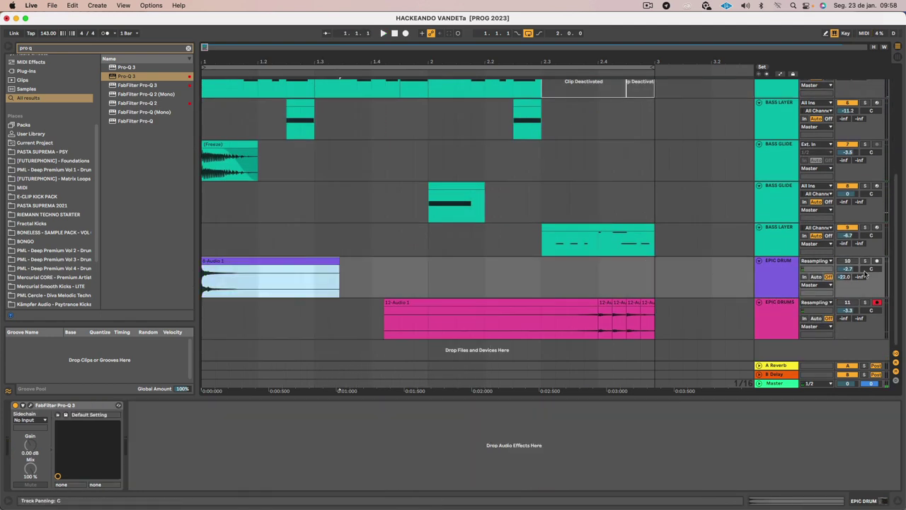
pyautogui.click(765, 271)
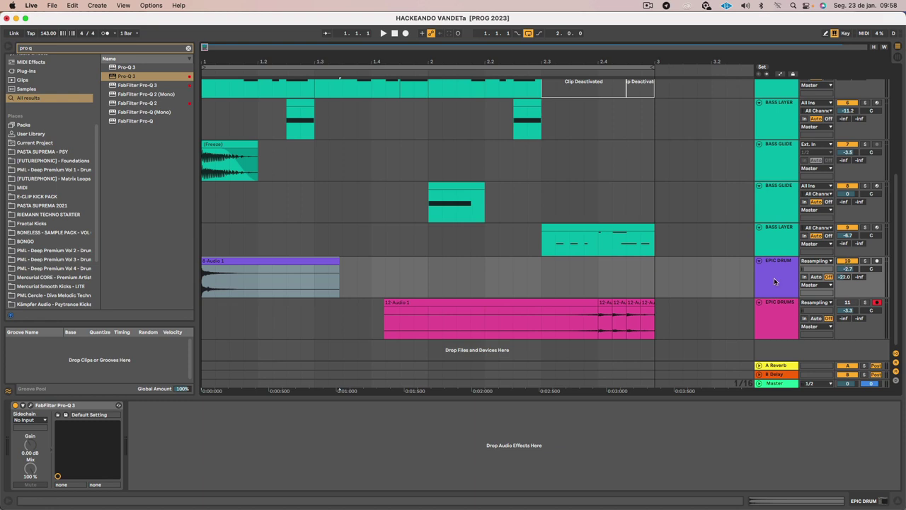
pyautogui.click(774, 281)
pyautogui.press('space')
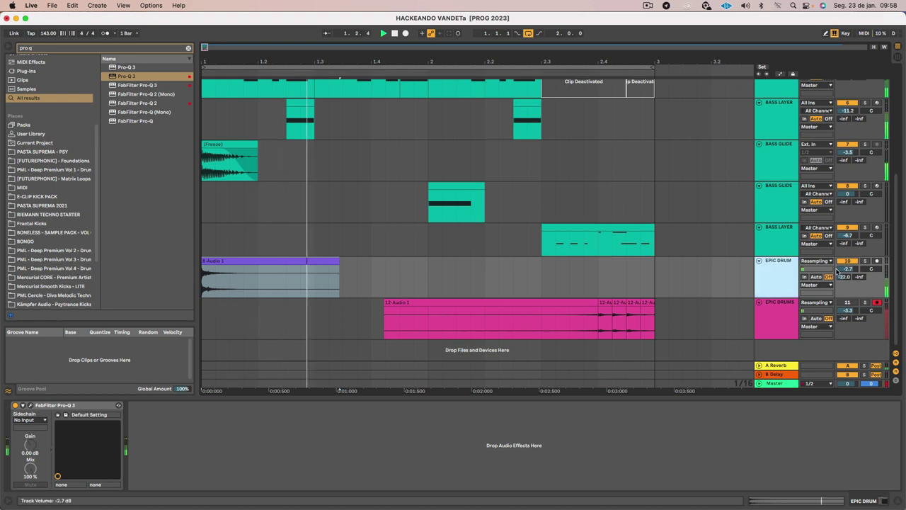
# - Solo the VANDETA reference track to listen to it, then unsolo it and play the full mix again
pyautogui.scroll(5, 730, 185)
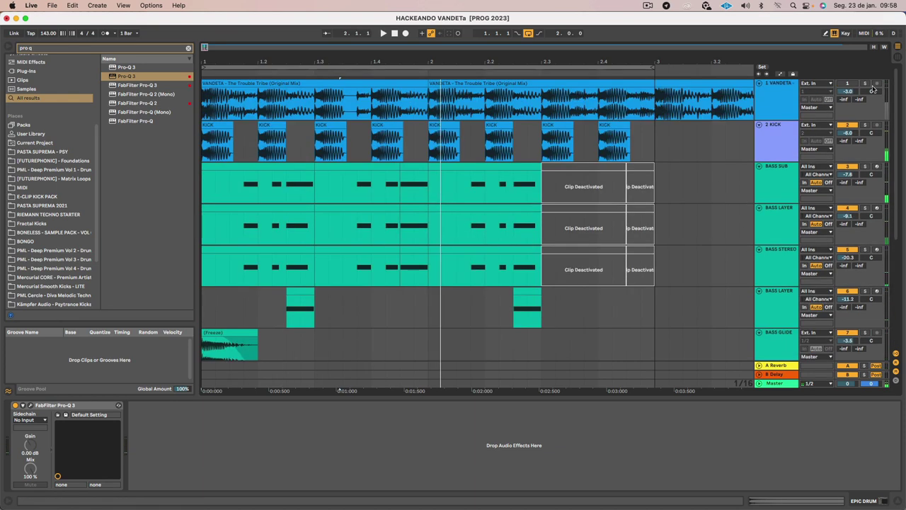
pyautogui.click(866, 85)
pyautogui.press('space')
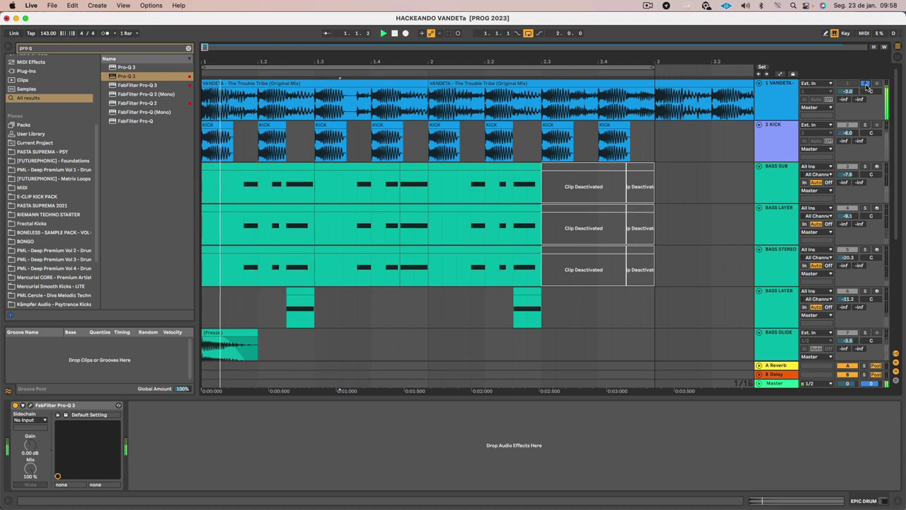
pyautogui.press('space')
pyautogui.click(865, 85)
pyautogui.press('space')
pyautogui.press('space')
# - Add a nearly flat bell band at about 193 Hz in the EPIC DRUM track's Pro-Q 3 and close the plugin
pyautogui.scroll(-5, 450, 207)
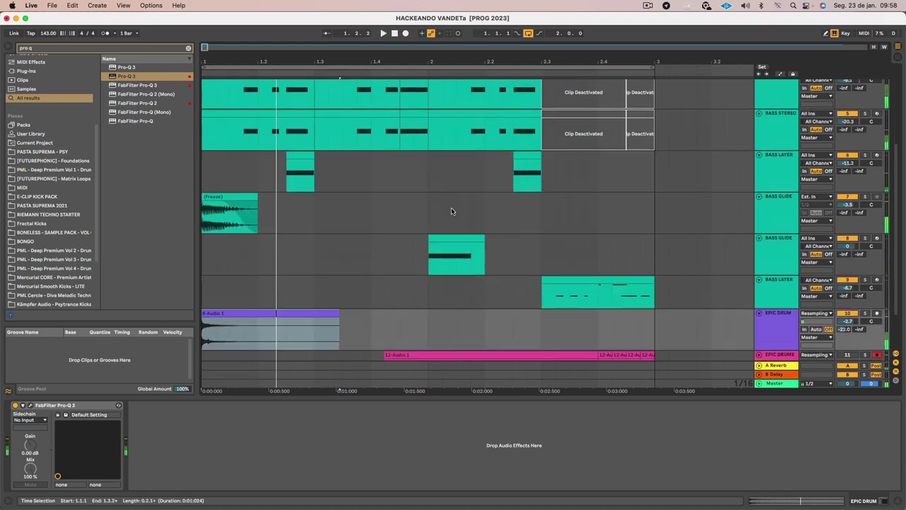
pyautogui.click(213, 269)
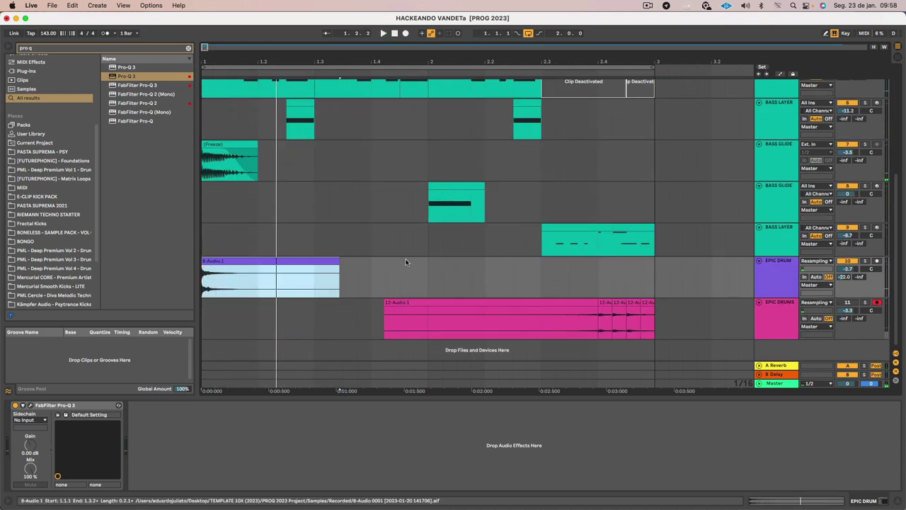
pyautogui.click(771, 288)
pyautogui.press('space')
pyautogui.press('space')
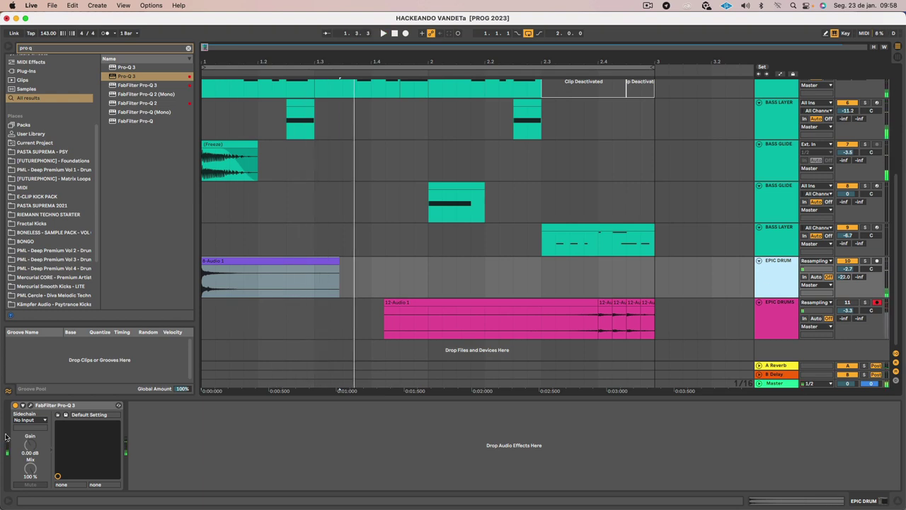
pyautogui.click(30, 405)
pyautogui.press('space')
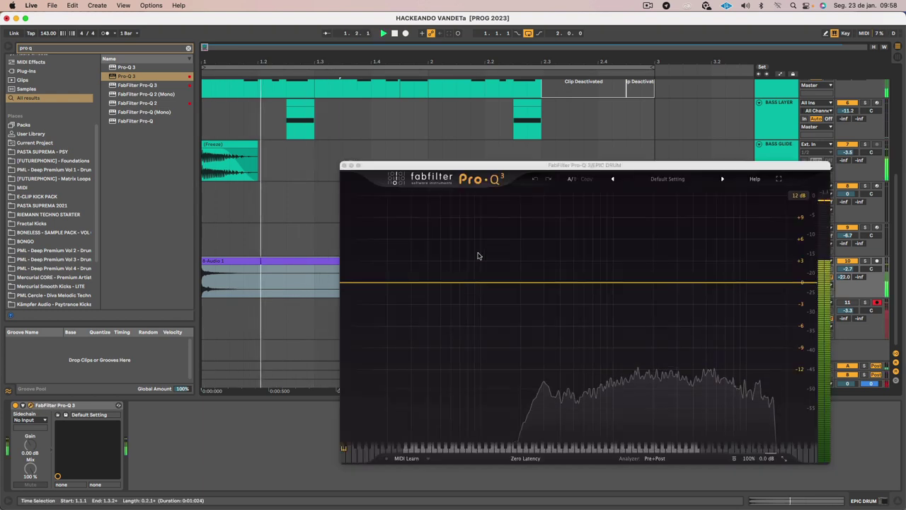
pyautogui.moveTo(539, 285); pyautogui.dragTo(518, 283)
pyautogui.press('space')
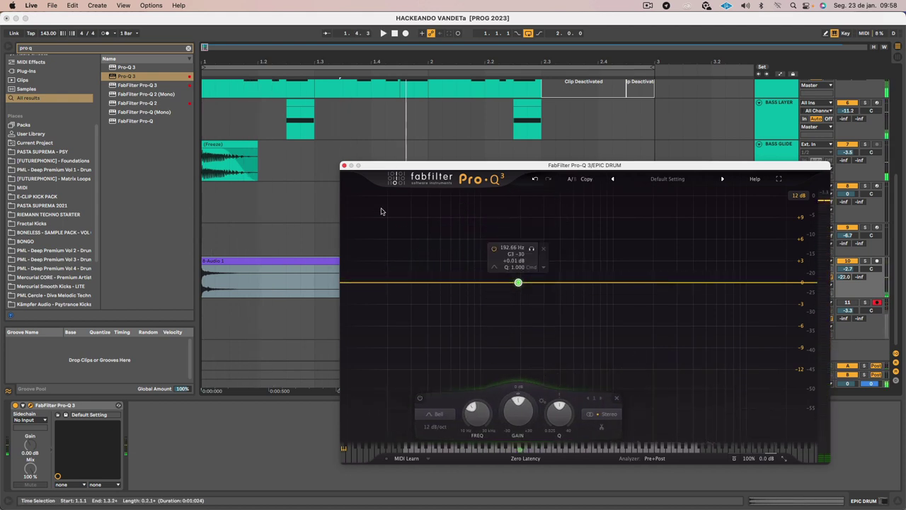
pyautogui.click(345, 165)
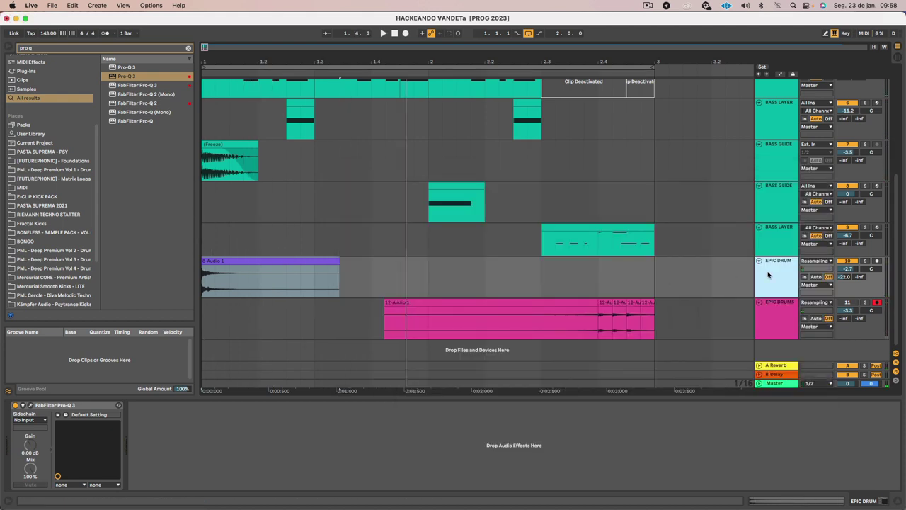
# - Duplicate the EPIC DRUM track and transpose the copy's clip to -12 st
pyautogui.press('super+d')
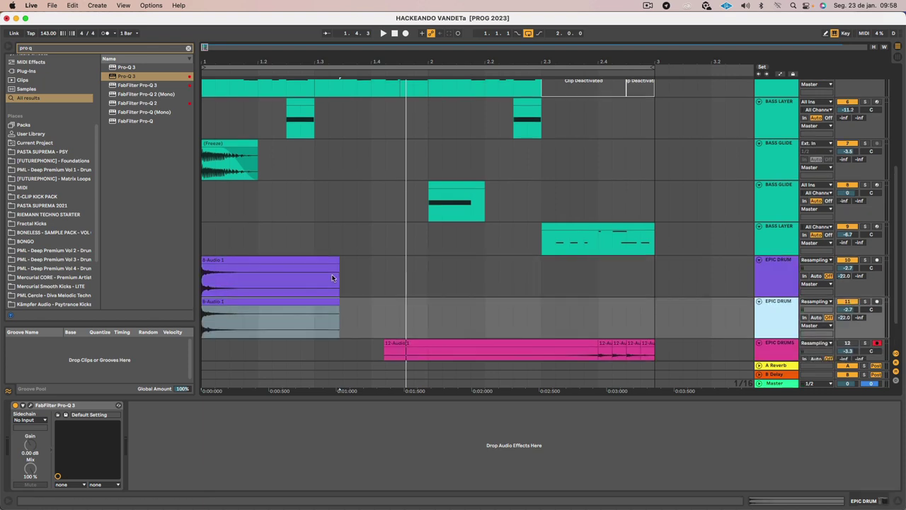
pyautogui.doubleClick(247, 309)
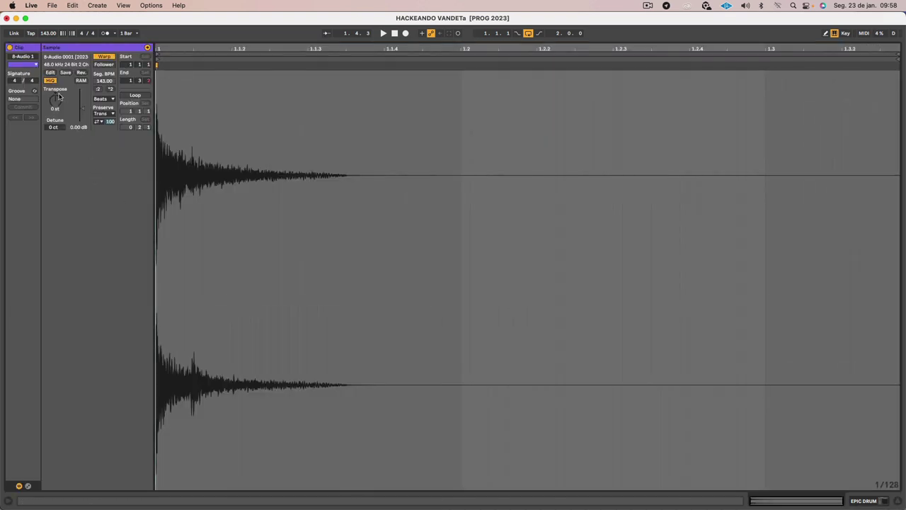
pyautogui.moveTo(60, 98); pyautogui.dragTo(59, 114)
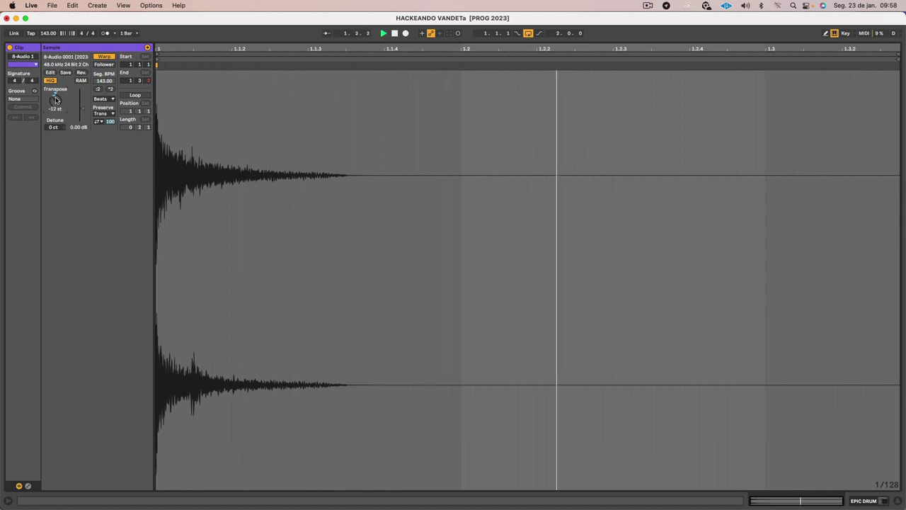
pyautogui.press('space')
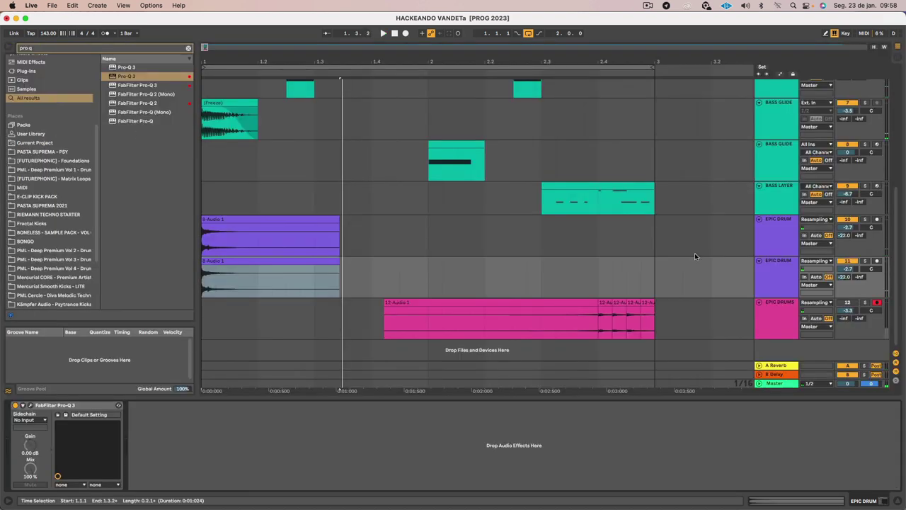
# - Lower the duplicated EPIC DRUM track's volume to -11.4 dB and listen to the start of the loop
pyautogui.moveTo(860, 268); pyautogui.dragTo(847, 283)
pyautogui.press('space')
pyautogui.press('space')
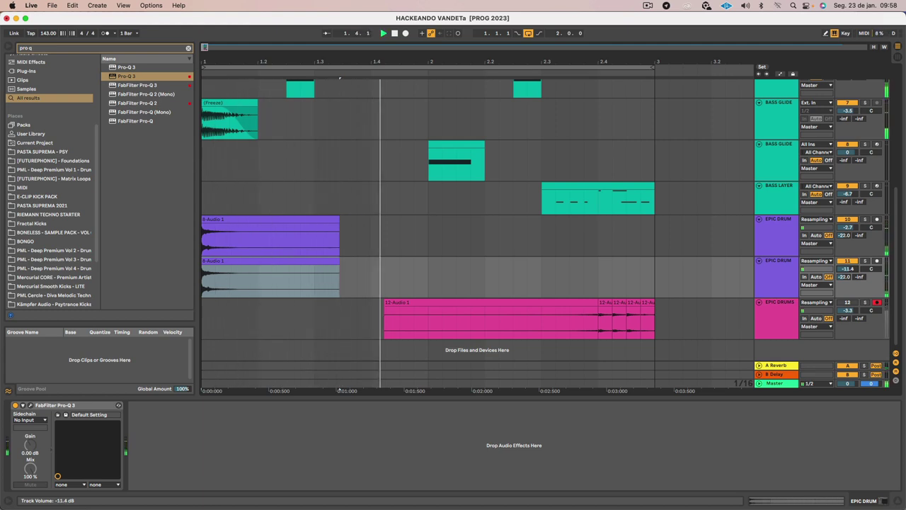
pyautogui.press('space')
pyautogui.press('space')
pyautogui.press('space')
pyautogui.press('space')
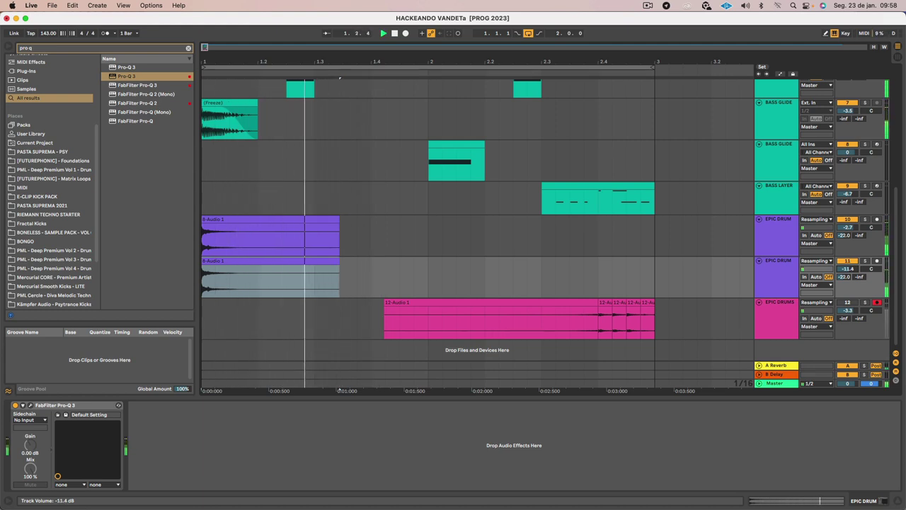
pyautogui.press('space')
# - Activate the EPIC DRUMS track at -0.9 dB and raise the duplicated EPIC DRUM track's volume to -8.0 dB
pyautogui.click(778, 322)
pyautogui.click(848, 302)
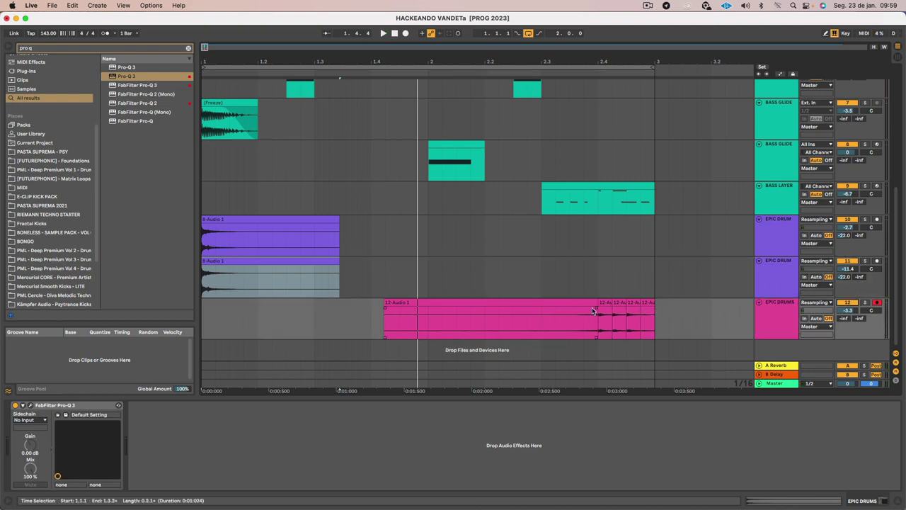
pyautogui.press('space')
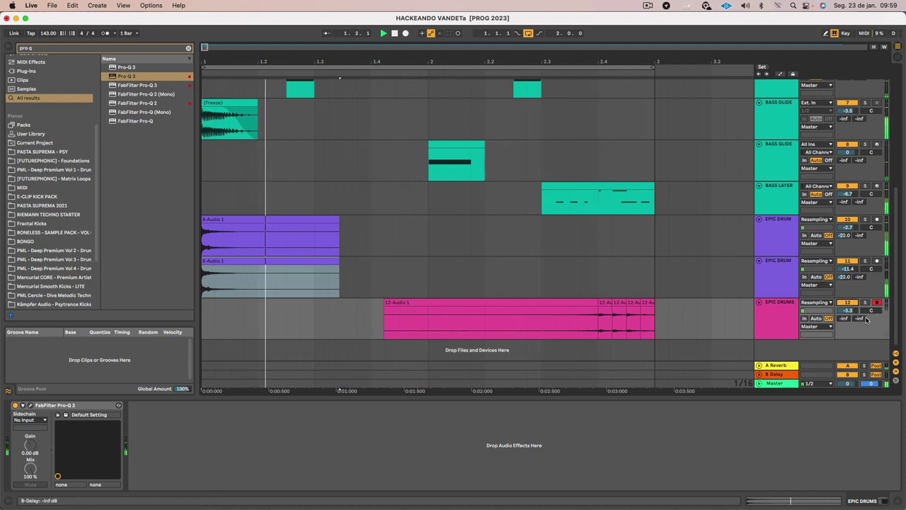
pyautogui.moveTo(847, 310); pyautogui.dragTo(847, 300)
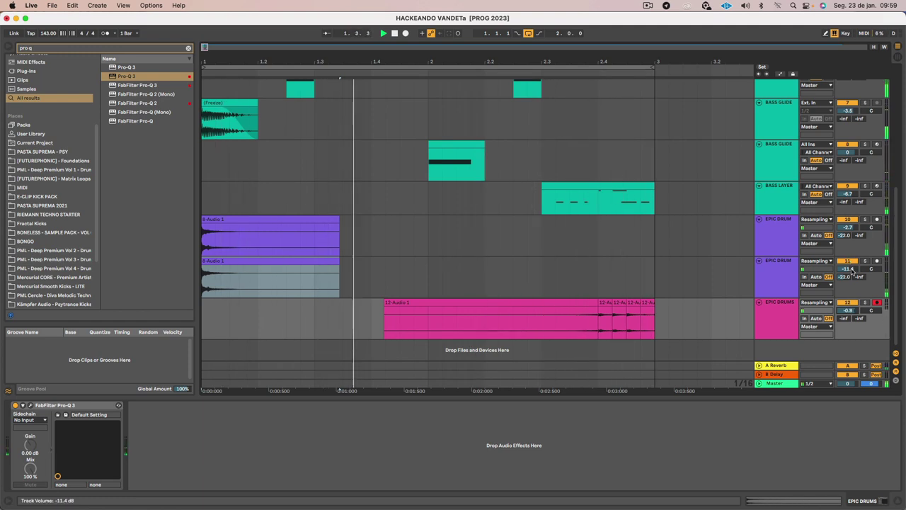
pyautogui.moveTo(849, 269); pyautogui.dragTo(848, 262)
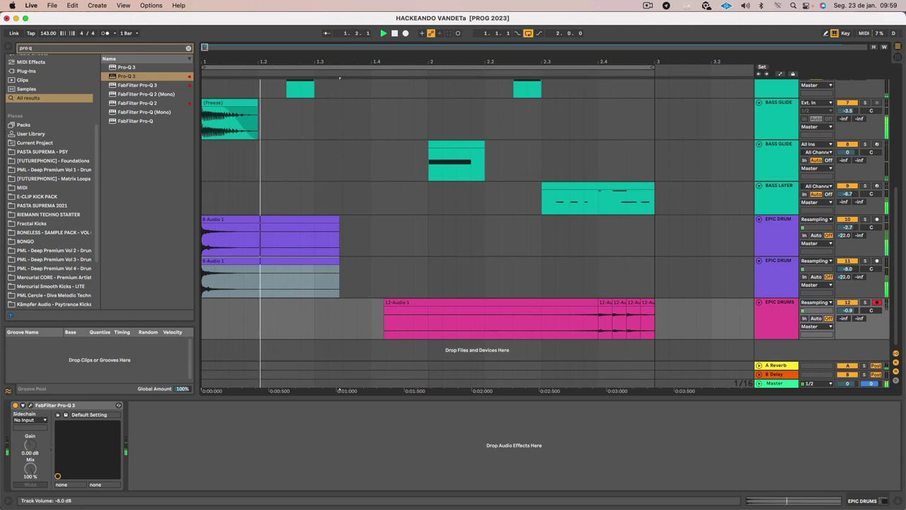
# - Solo the VANDETA reference track during playback to compare its drums with the mix
pyautogui.scroll(10, 723, 268)
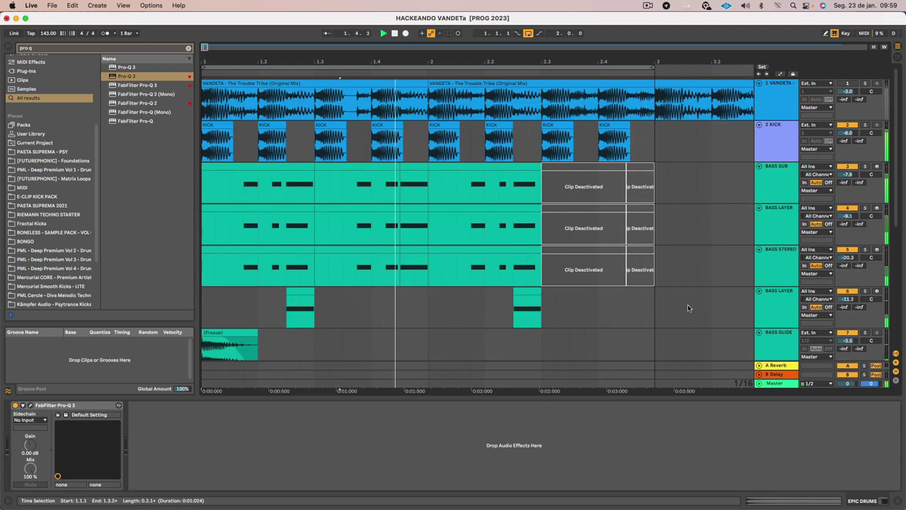
pyautogui.click(866, 84)
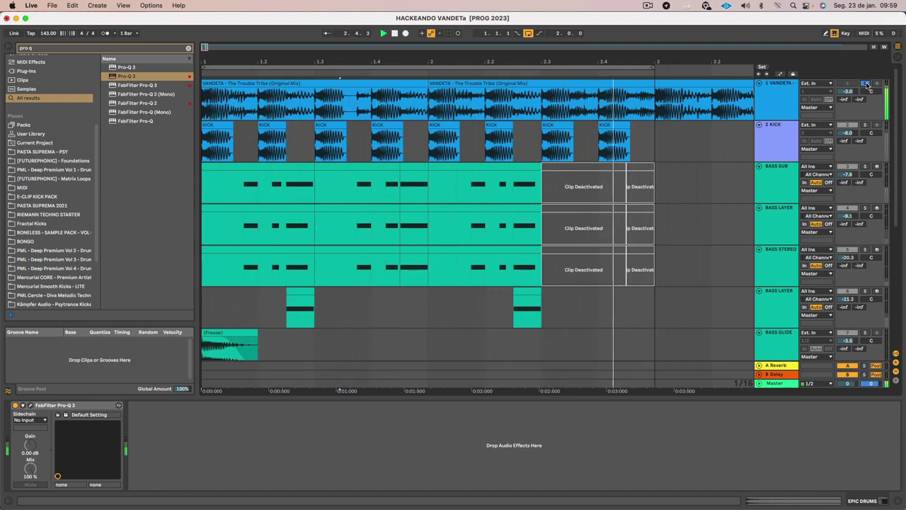
pyautogui.scroll(-8, 615, 302)
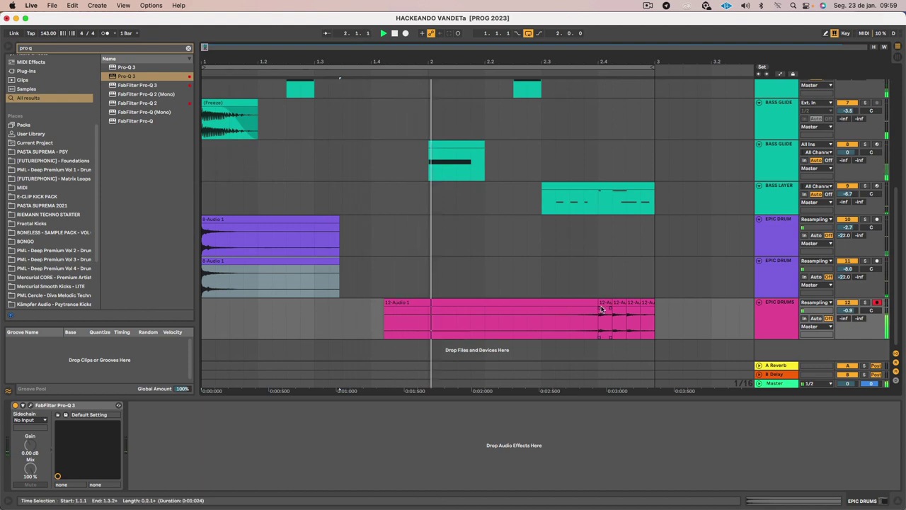
# - Add fade-outs to the four short EPIC DRUMS clips in beat 2.4 and play them back
pyautogui.click(607, 304)
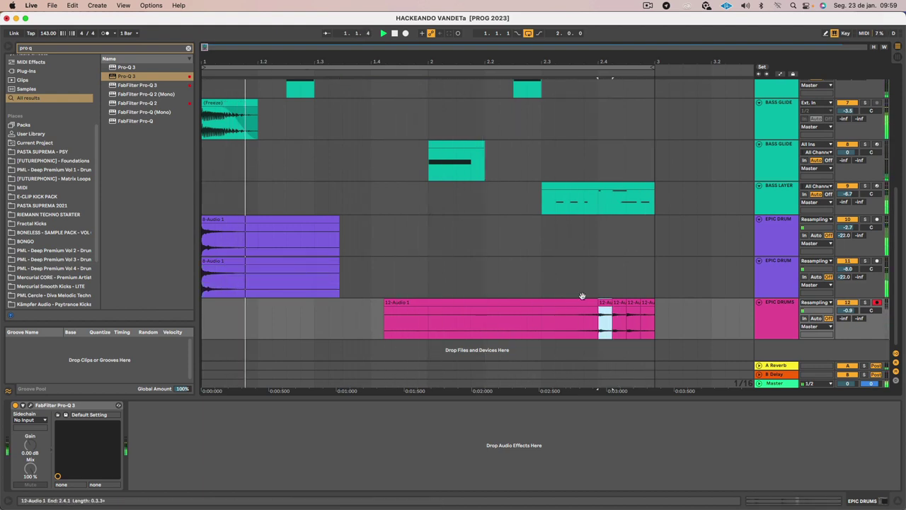
pyautogui.moveTo(608, 58); pyautogui.dragTo(613, 212)
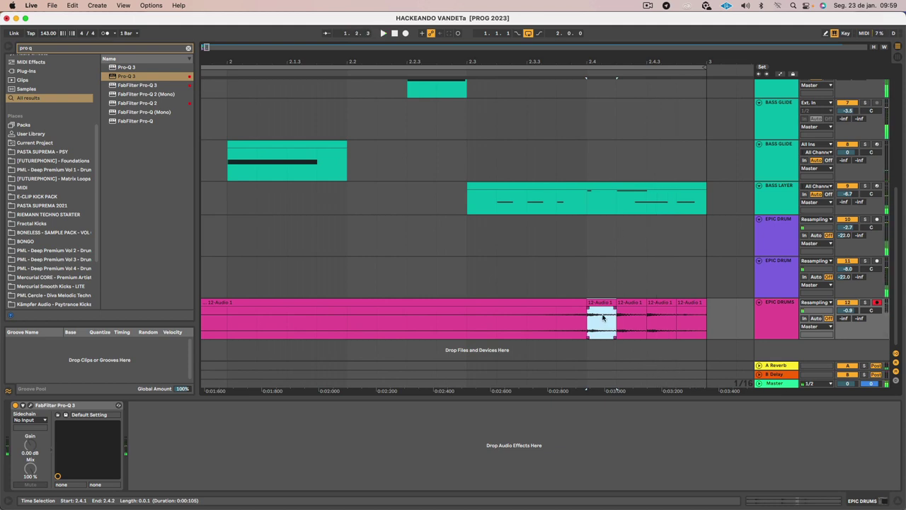
pyautogui.moveTo(614, 310); pyautogui.dragTo(607, 310)
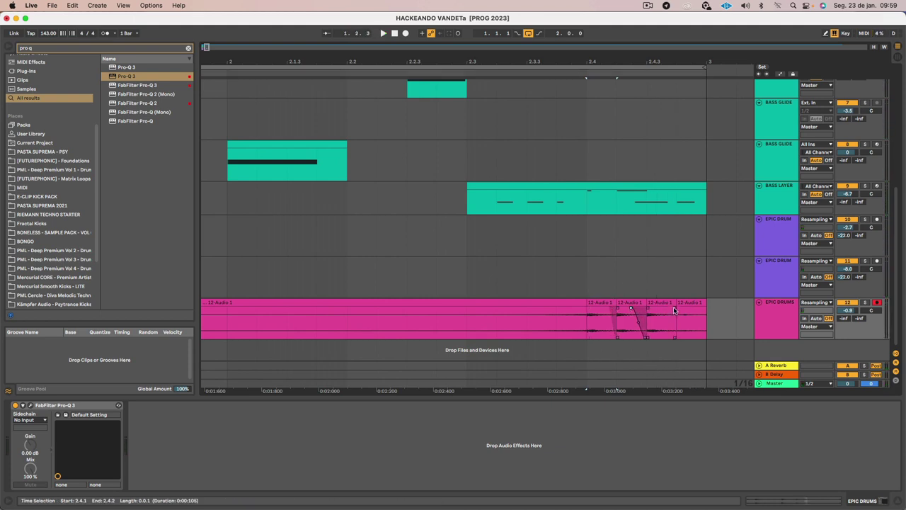
pyautogui.moveTo(673, 306); pyautogui.dragTo(665, 309)
pyautogui.click(612, 303)
pyautogui.press('space')
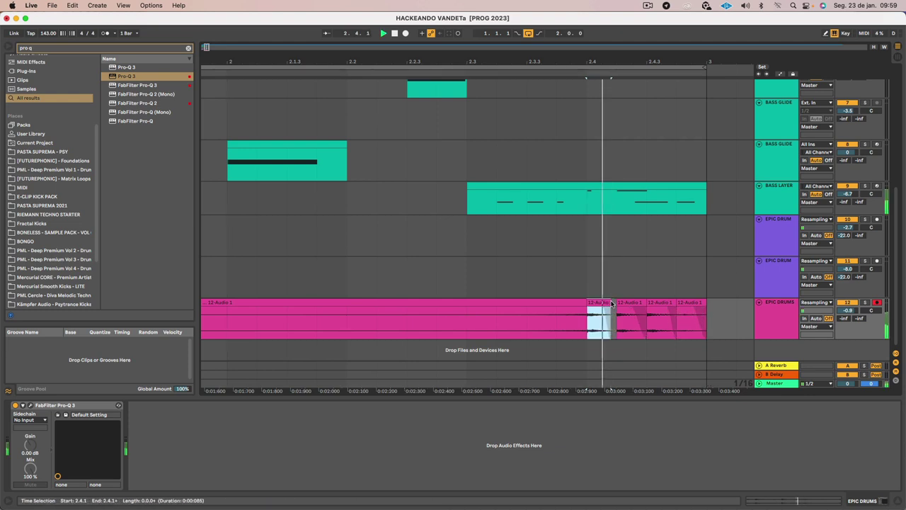
pyautogui.click(610, 301)
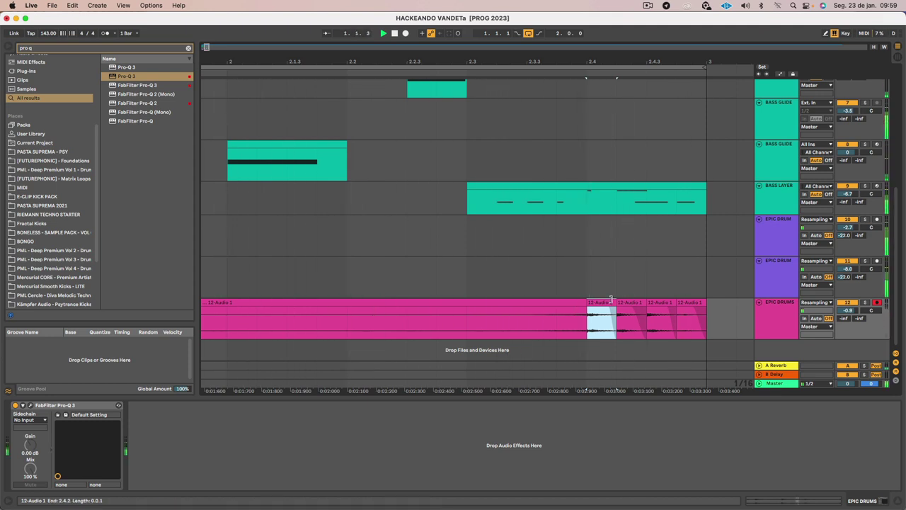
# - Solo the BASS SUB and the upper BASS LAYER in turn during playback and show each one's device chain
pyautogui.hscroll(-6, 603, 305)
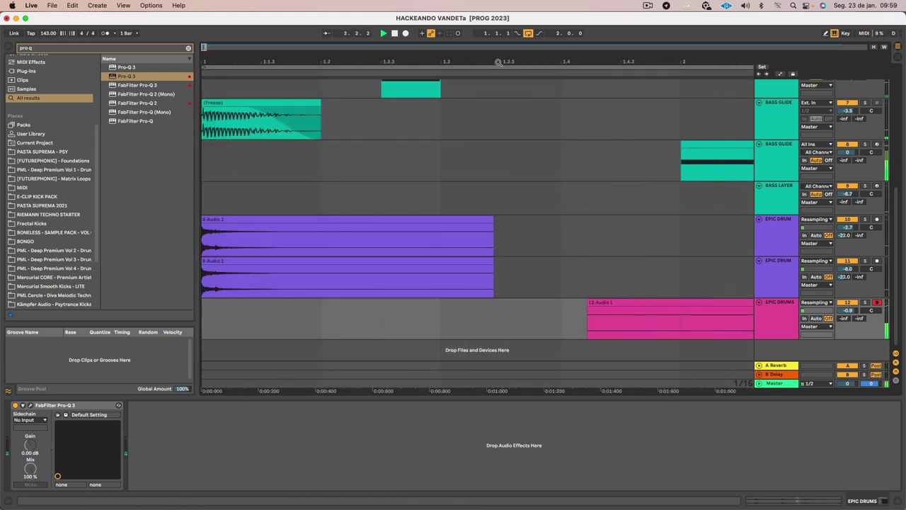
pyautogui.moveTo(498, 62); pyautogui.dragTo(498, 32)
pyautogui.scroll(6, 356, 230)
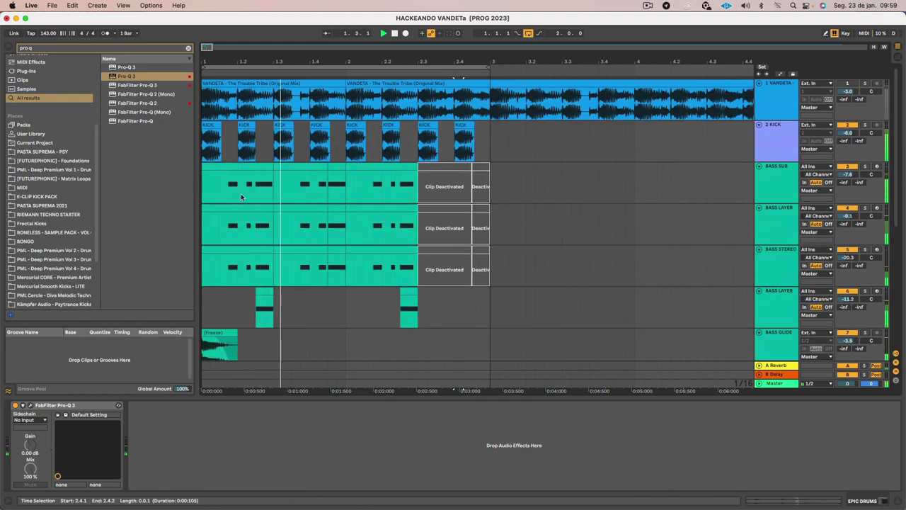
pyautogui.moveTo(243, 62); pyautogui.dragTo(244, 80)
pyautogui.hscroll(-3, 392, 267)
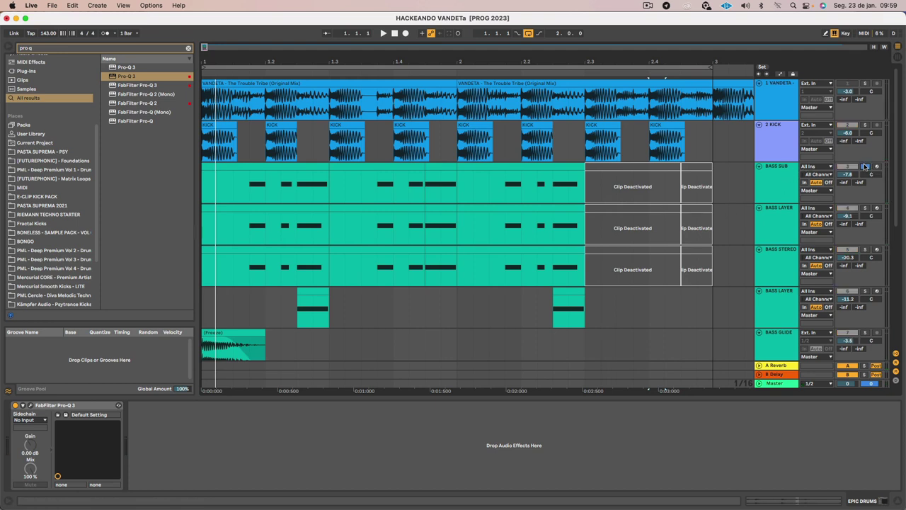
pyautogui.press('space')
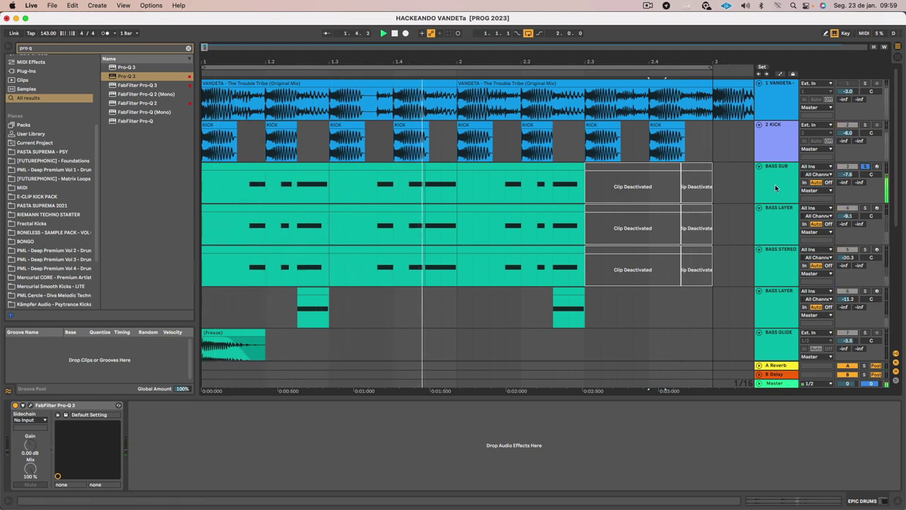
pyautogui.click(868, 175)
pyautogui.click(865, 208)
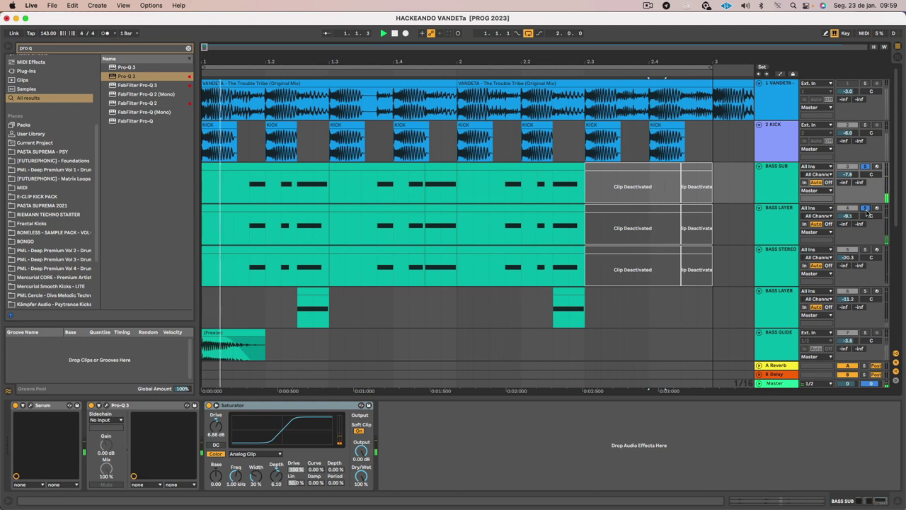
pyautogui.click(795, 218)
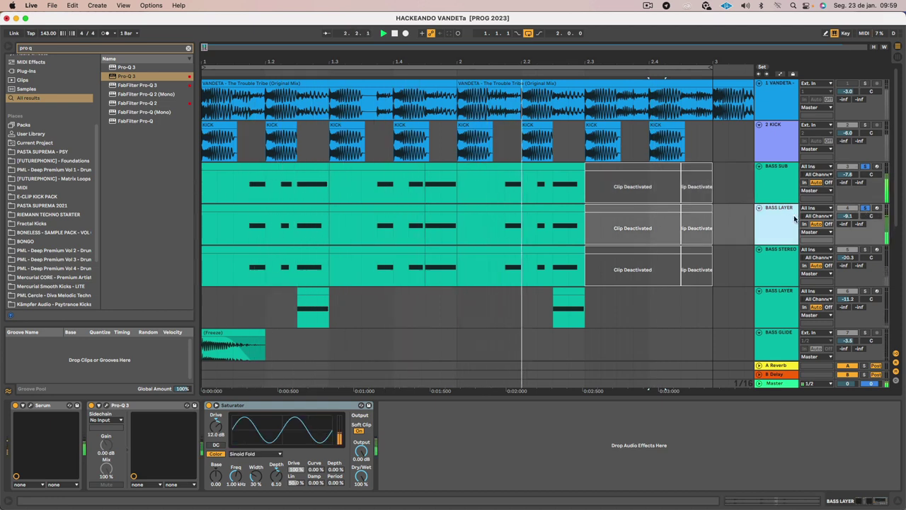
# - Raise the upper BASS LAYER's volume to -7.4 dB and compare playback with its solo off and on
pyautogui.moveTo(847, 215); pyautogui.dragTo(847, 211)
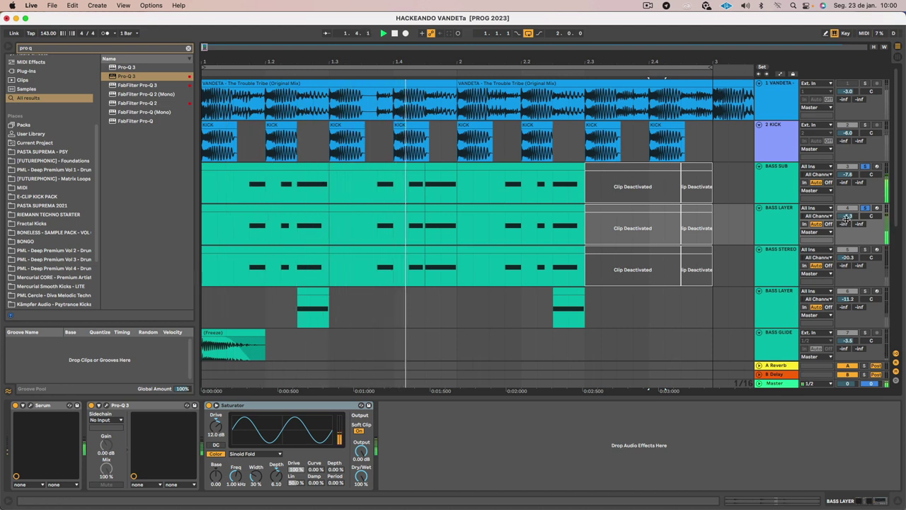
pyautogui.moveTo(847, 215)
pyautogui.mouseDown()
pyautogui.moveTo(847, 198)
pyautogui.moveTo(847, 230)
pyautogui.mouseUp()
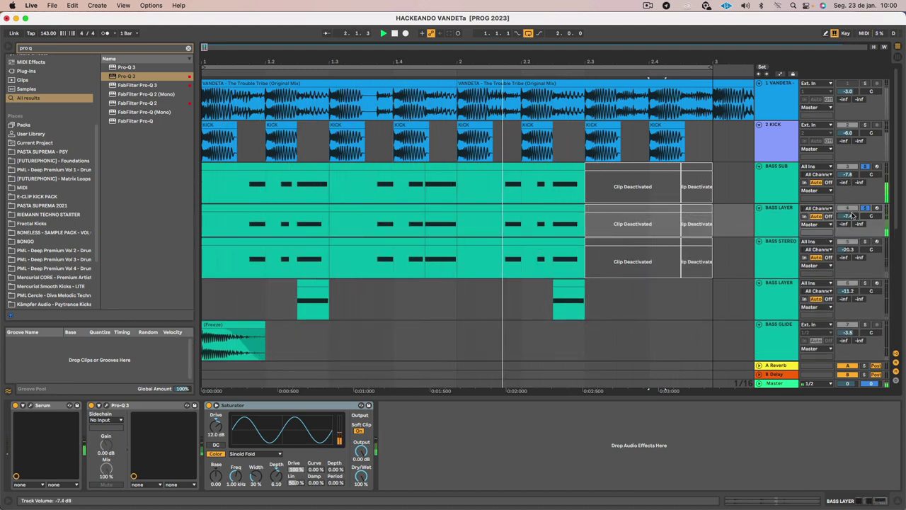
pyautogui.click(788, 228)
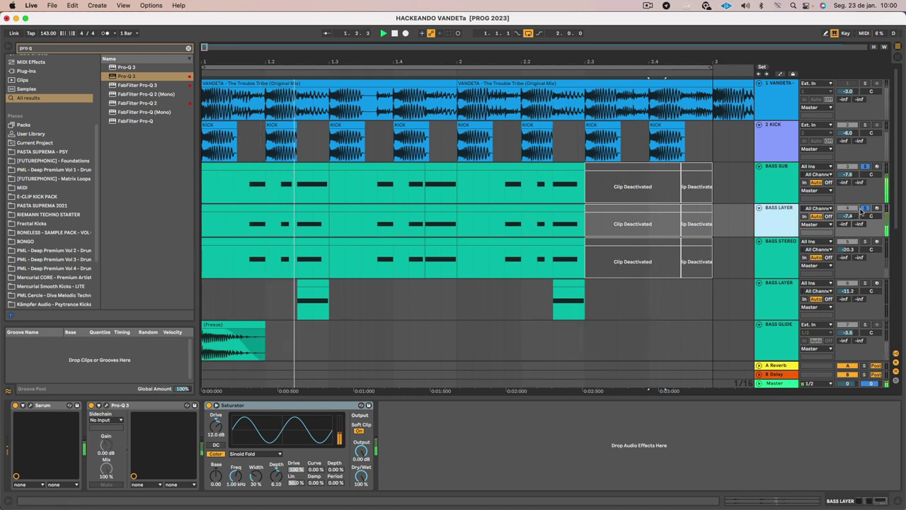
pyautogui.click(866, 209)
pyautogui.click(865, 208)
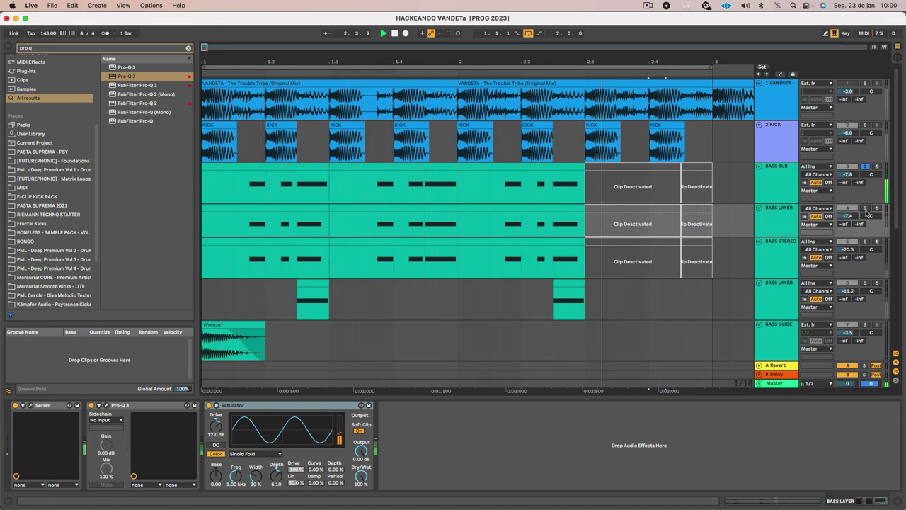
pyautogui.click(789, 221)
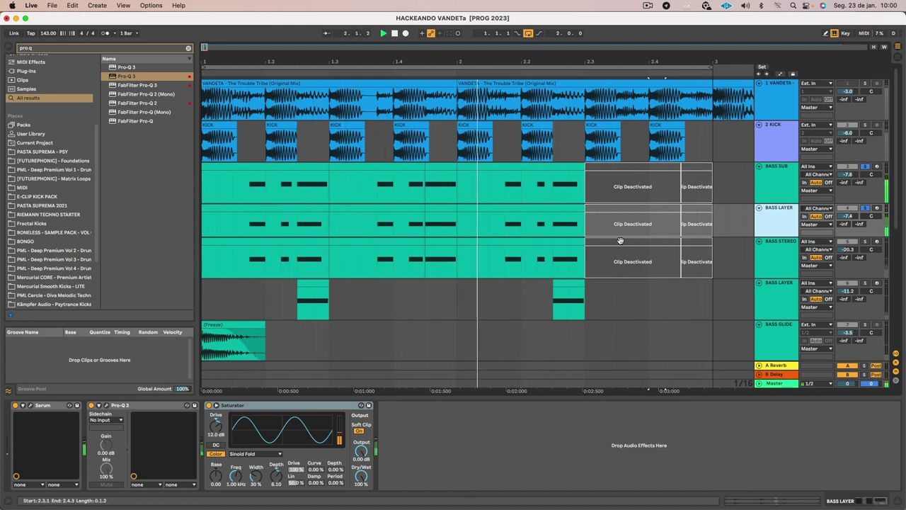
# - Solo BASS STEREO alongside the sub and upper layer, toggling its solo during playback to hear its contribution
pyautogui.press('space')
pyautogui.click(867, 243)
pyautogui.click(786, 259)
pyautogui.press('space')
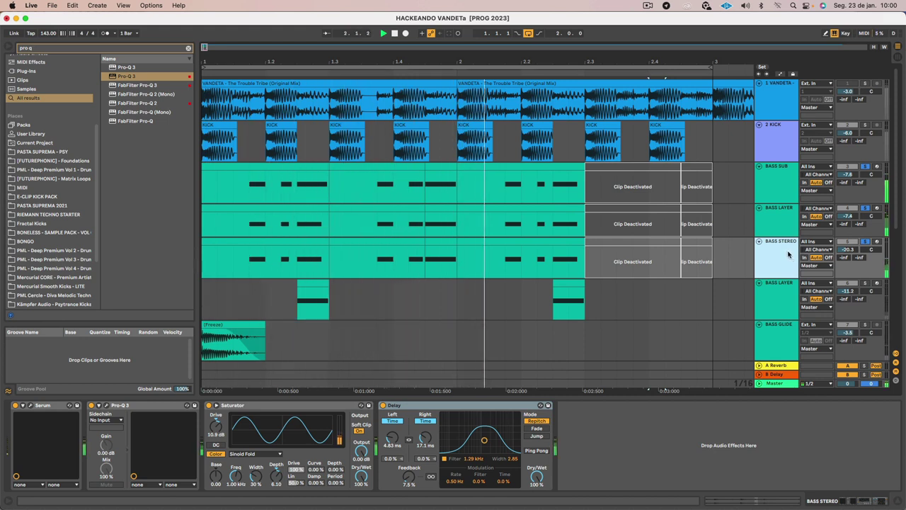
pyautogui.click(864, 242)
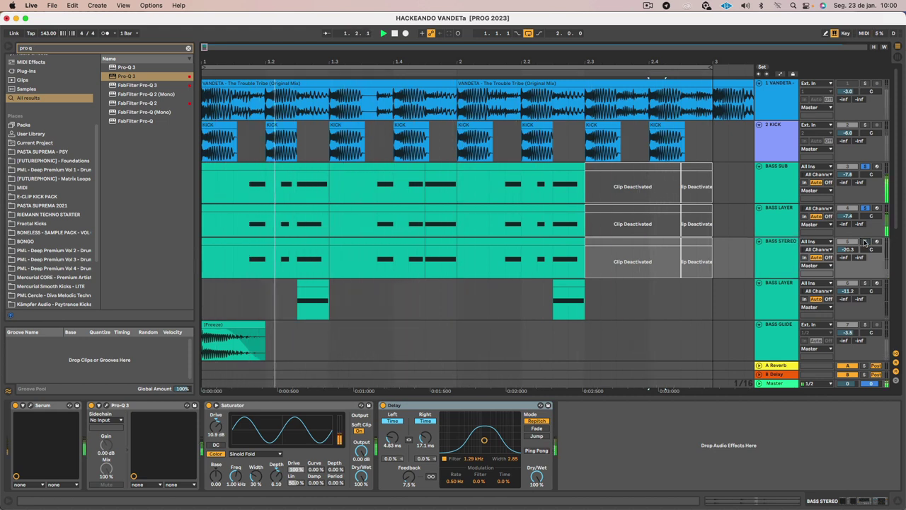
pyautogui.click(777, 261)
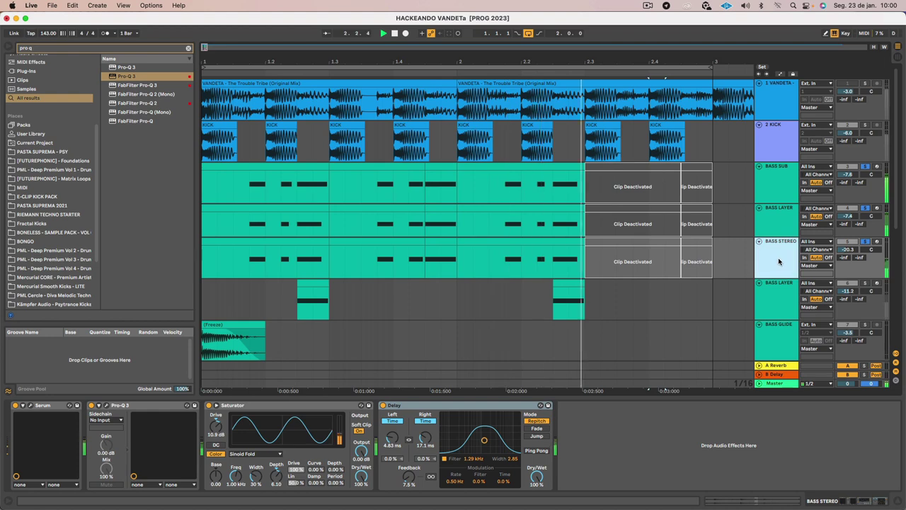
# - Show the effects of BASS STEREO's Serum patch and bring its FX filter cutoff to 187 Hz
pyautogui.click(30, 406)
pyautogui.click(385, 145)
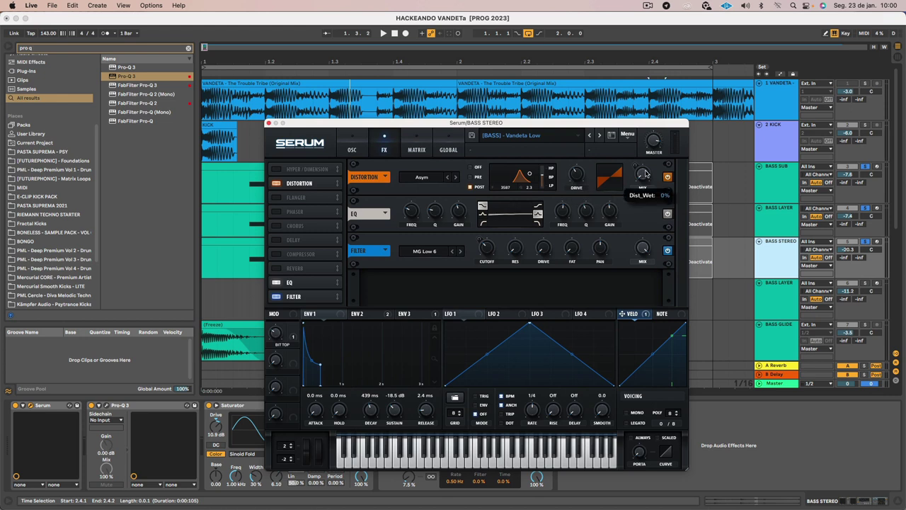
pyautogui.moveTo(648, 166)
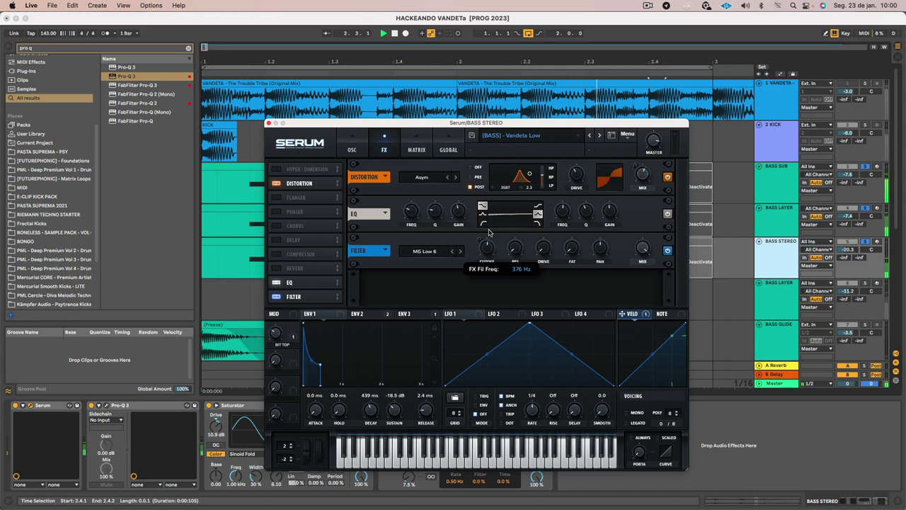
pyautogui.moveTo(487, 238); pyautogui.dragTo(487, 240)
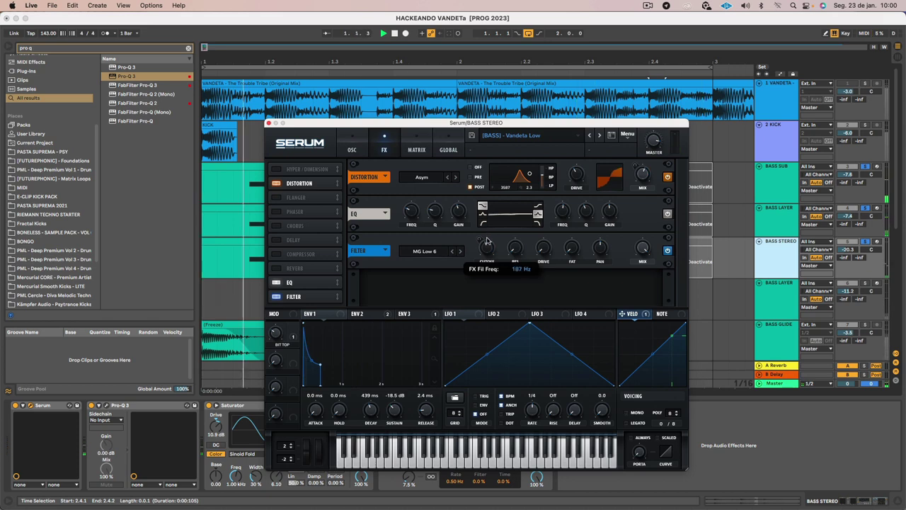
pyautogui.click(268, 122)
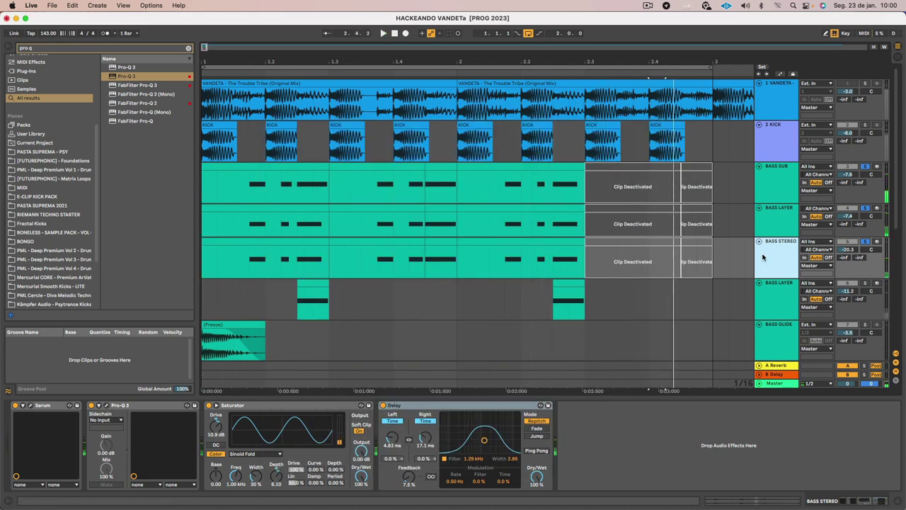
# - Unsolo BASS STEREO and play the bass pattern with only the BASS SUB and upper BASS LAYER soloed
pyautogui.click(501, 242)
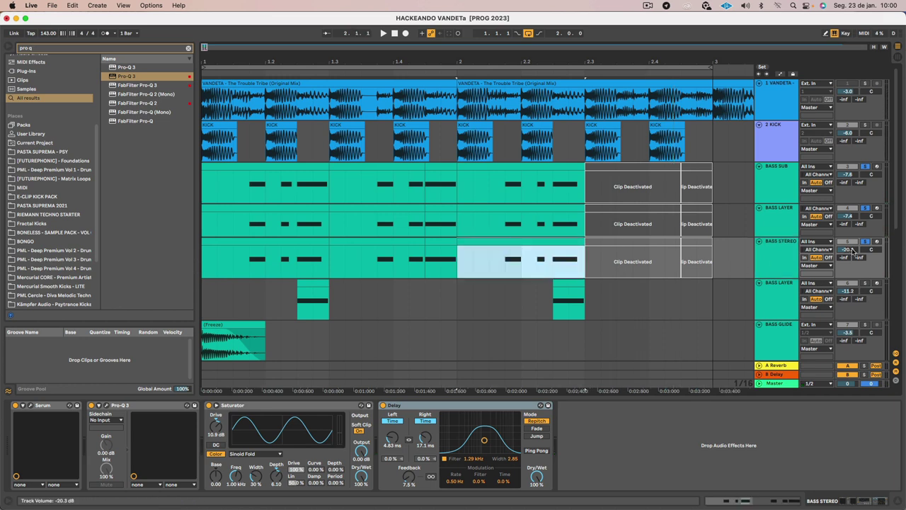
pyautogui.click(864, 242)
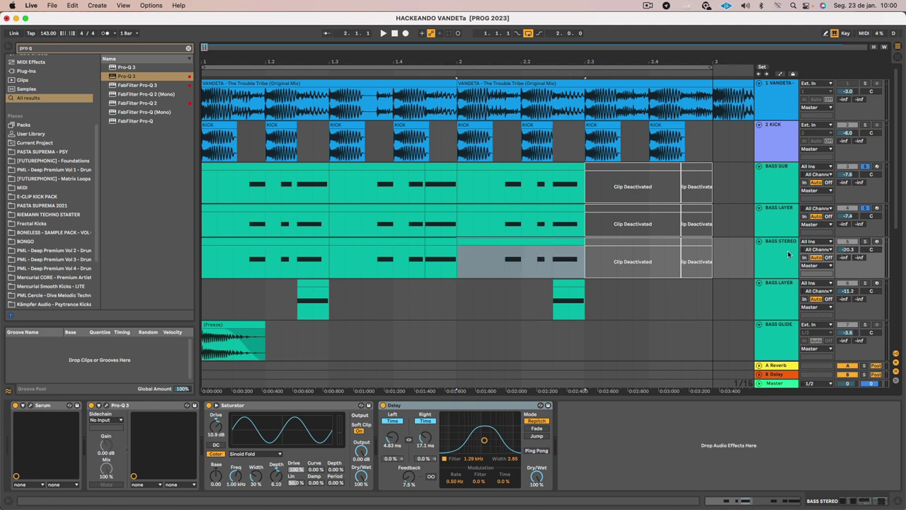
pyautogui.press('space')
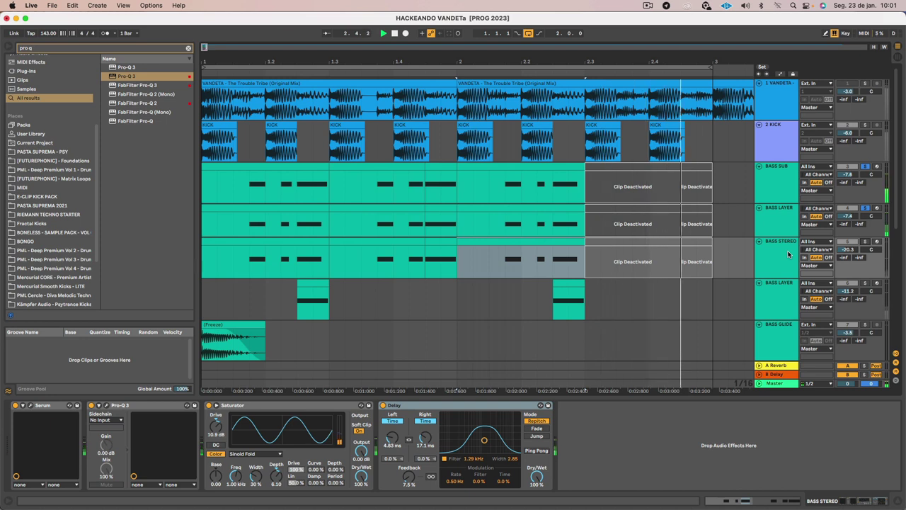
pyautogui.press('space')
pyautogui.press('space')
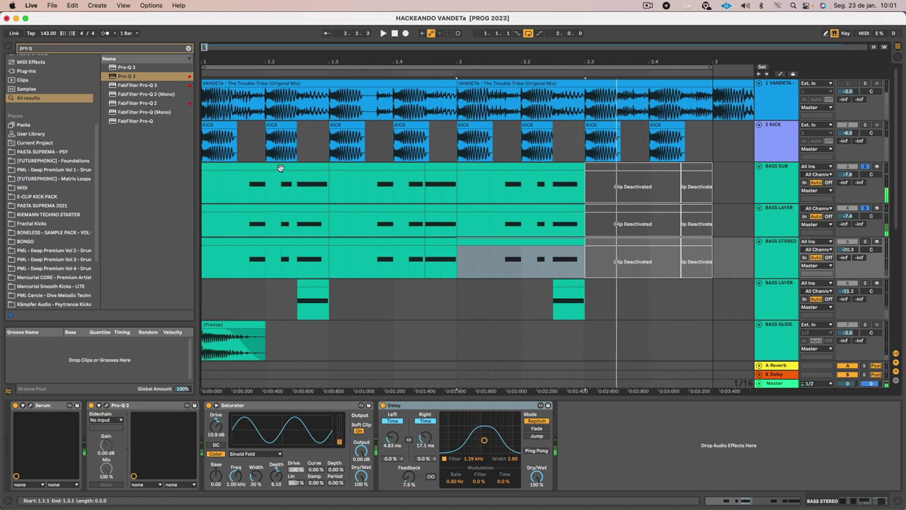
pyautogui.click(281, 167)
pyautogui.press('space')
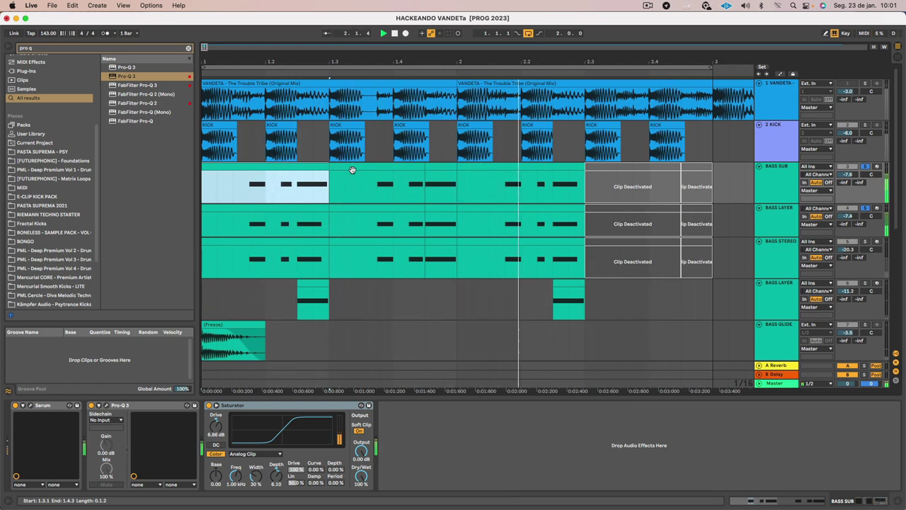
pyautogui.press('space')
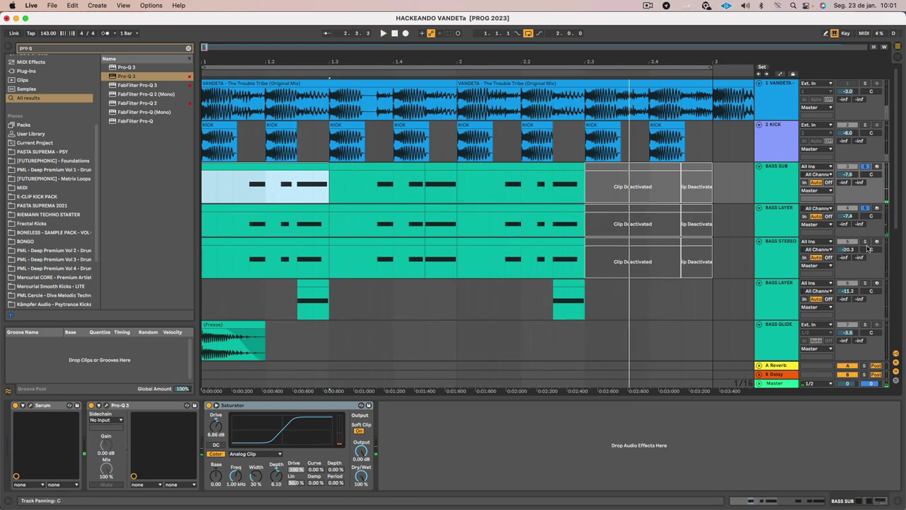
# - Play the three soloed bass layers against the soloed VANDETA reference, and return to the full mix
pyautogui.press('space')
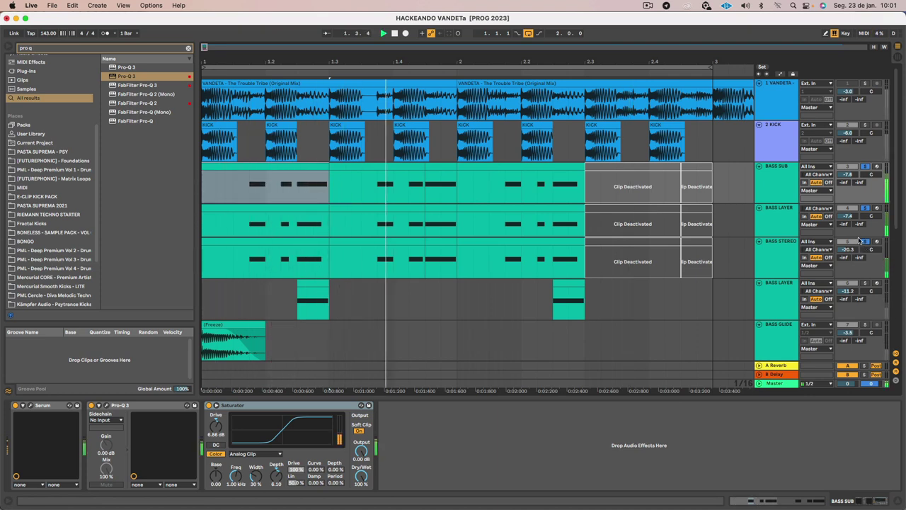
pyautogui.click(864, 84)
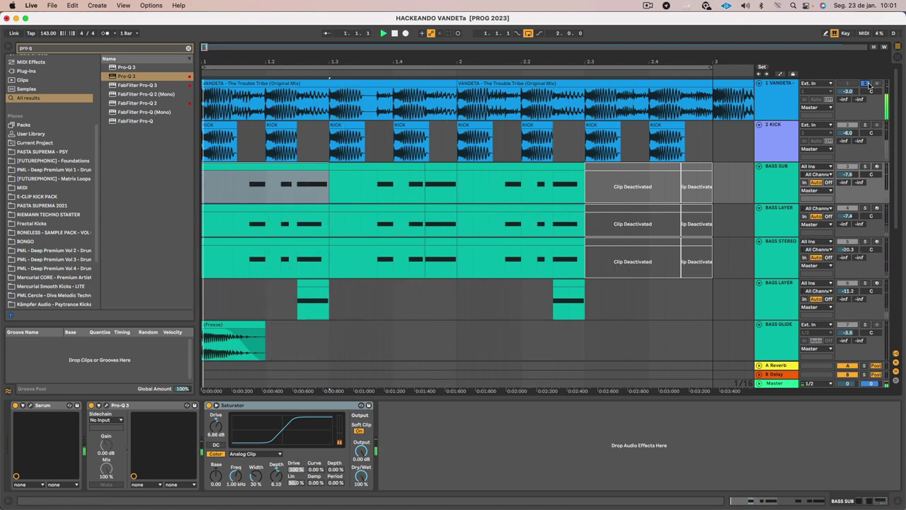
pyautogui.click(866, 84)
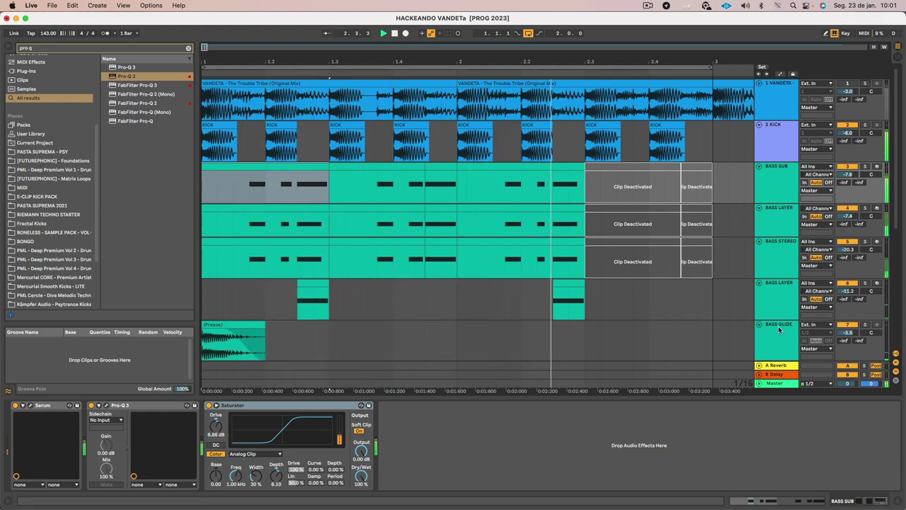
# - Show the device chains of the lower BASS LAYER, the MIDI BASS GLIDE and the last BASS LAYER during playback
pyautogui.click(772, 300)
pyautogui.scroll(-1, 695, 316)
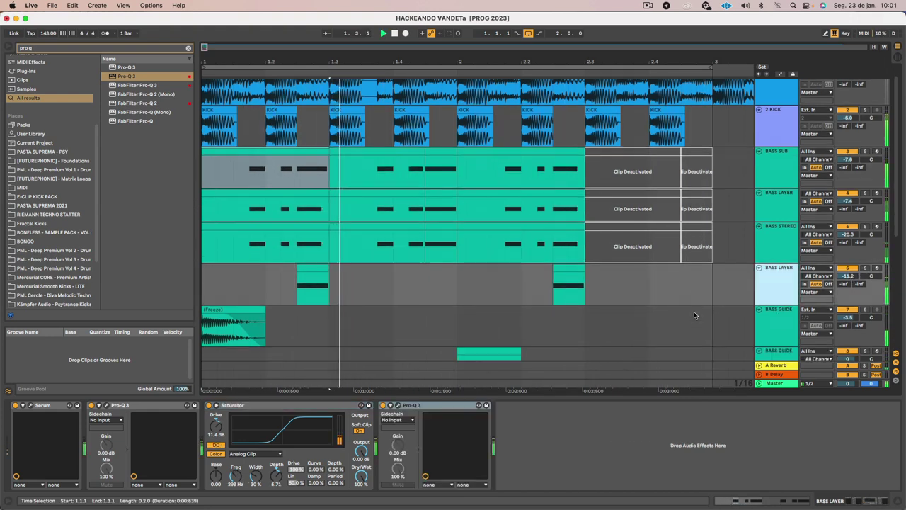
pyautogui.scroll(-2, 694, 312)
pyautogui.click(776, 316)
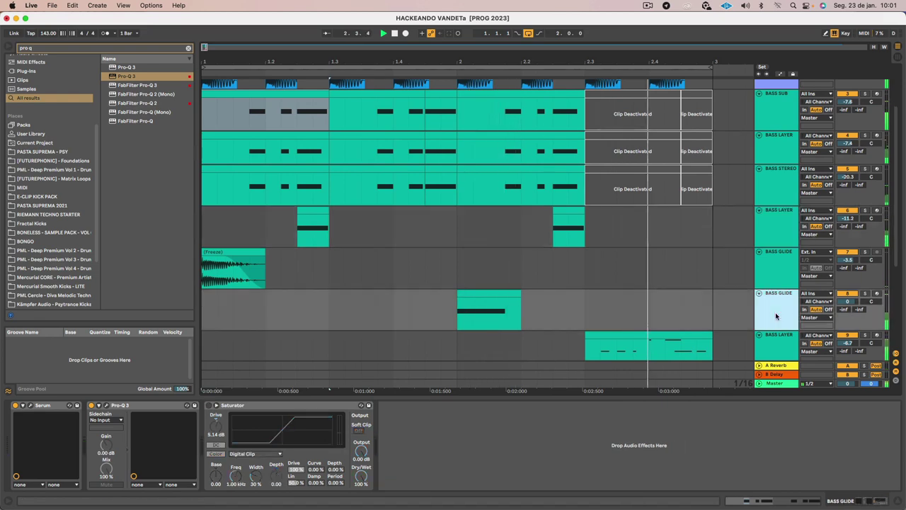
pyautogui.click(759, 337)
# - Return to the BASS SUB track and save the set
pyautogui.scroll(2, 760, 332)
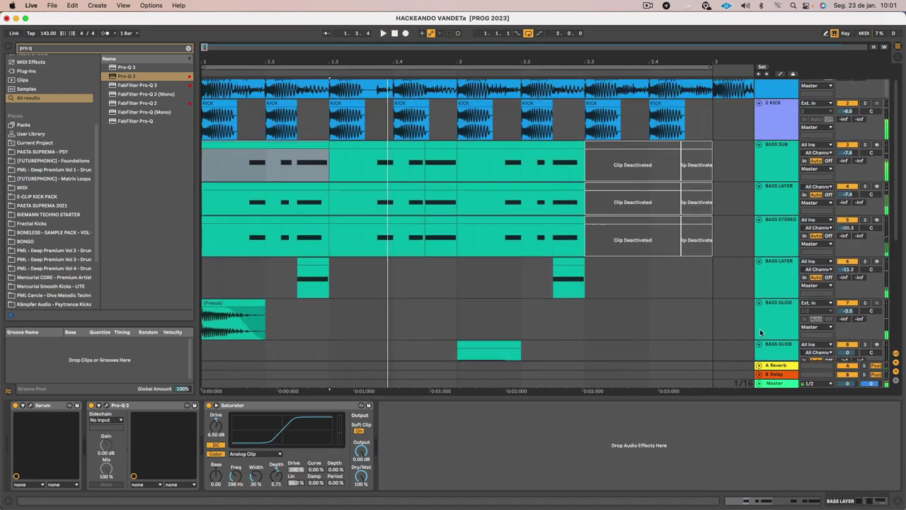
pyautogui.scroll(1, 761, 332)
pyautogui.click(739, 170)
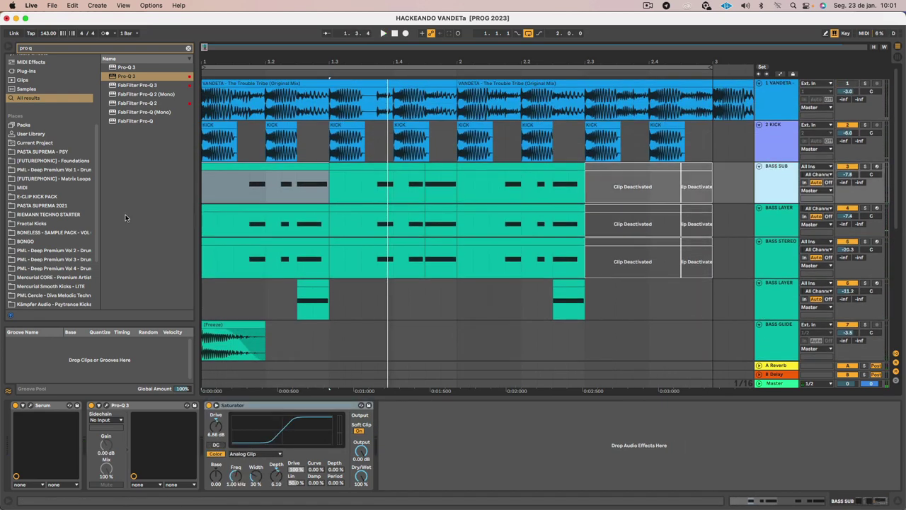
pyautogui.press('super+s')
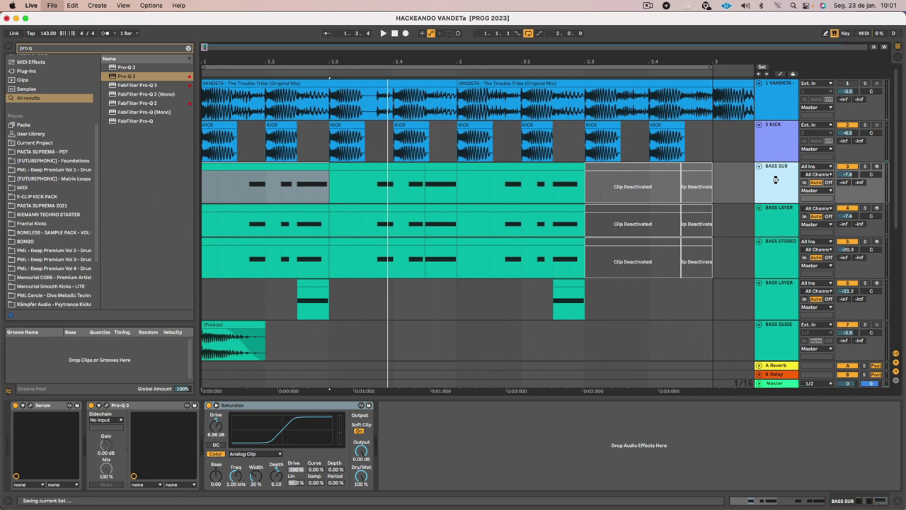
# - Reduce the track heights of BASS SUB, BASS STEREO and the lower BASS LAYER
pyautogui.click(789, 241)
pyautogui.click(774, 198)
pyautogui.moveTo(772, 203); pyautogui.dragTo(774, 195)
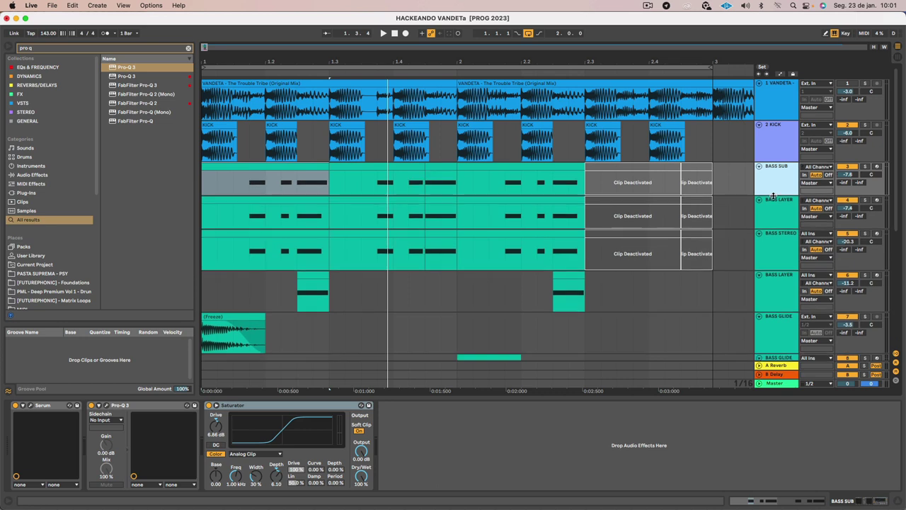
pyautogui.click(775, 240)
pyautogui.moveTo(774, 270); pyautogui.dragTo(774, 262)
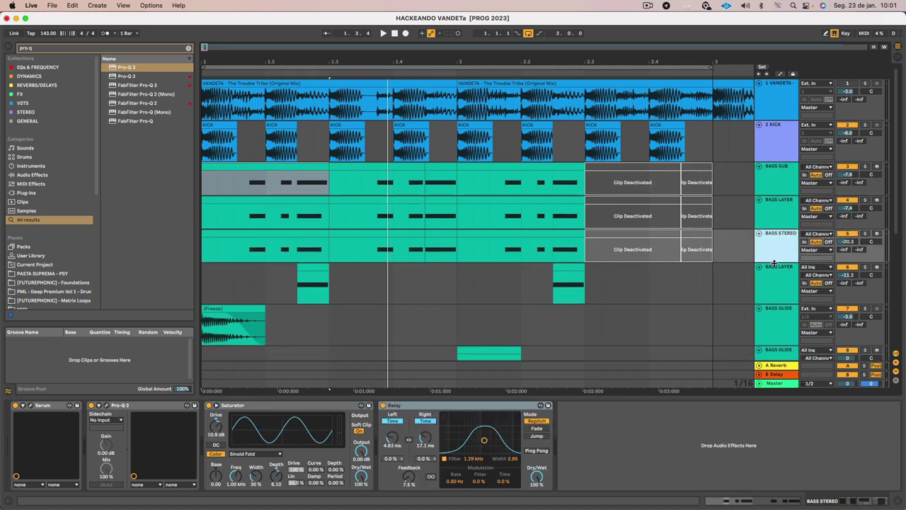
pyautogui.click(776, 303)
pyautogui.moveTo(775, 301); pyautogui.dragTo(775, 292)
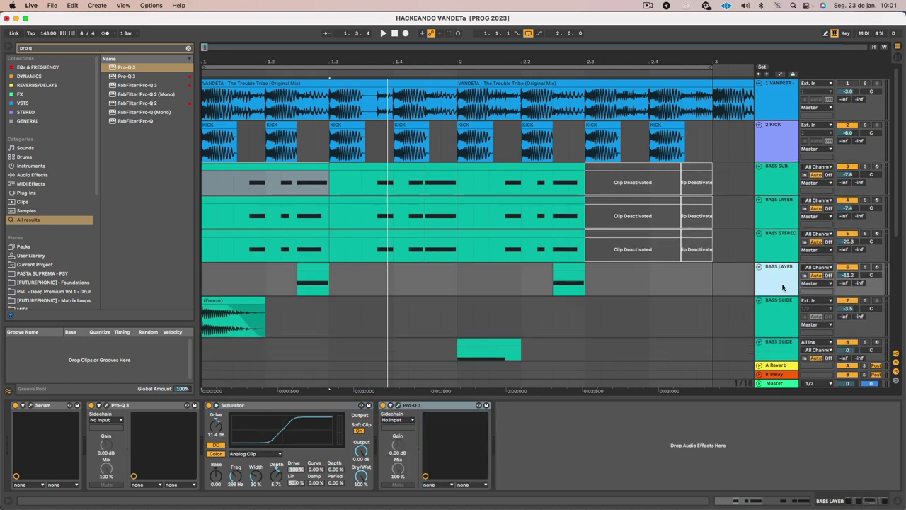
# - Solo the frozen BASS GLIDE track and play its clip at the start of bar 1
pyautogui.click(572, 266)
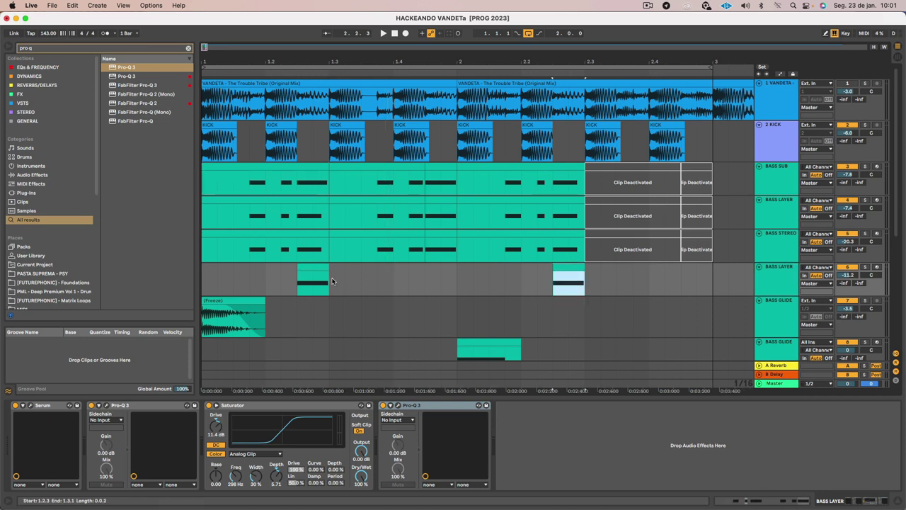
pyautogui.click(216, 299)
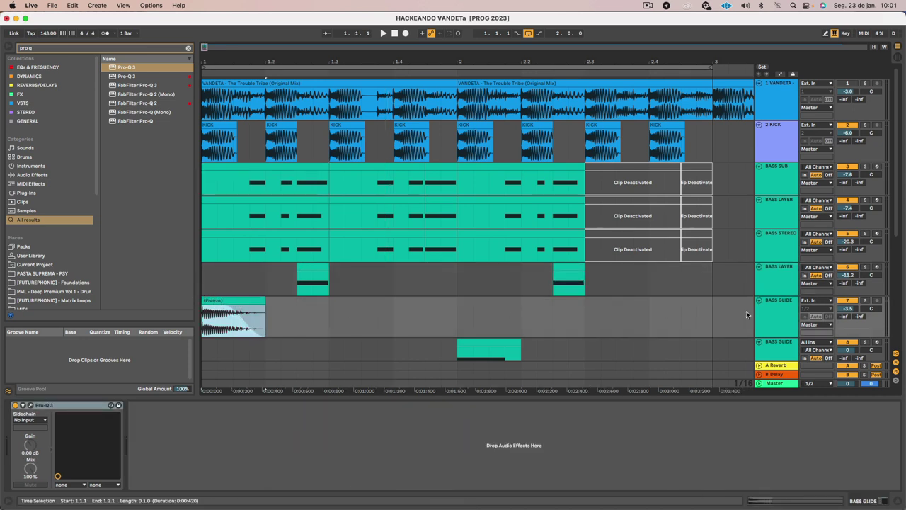
pyautogui.click(864, 300)
pyautogui.press('space')
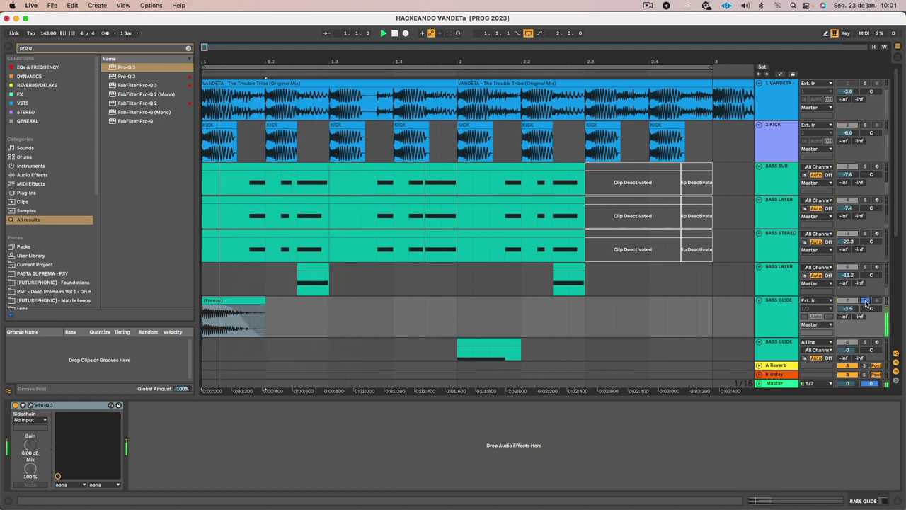
# - Search the browser for "glide" and widen the results to show the full sample names
pyautogui.scroll(-5, 19, 188)
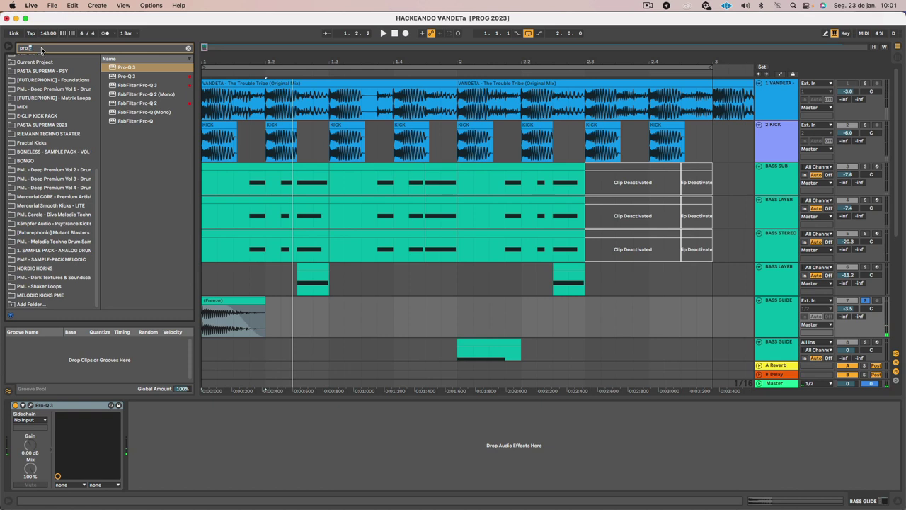
pyautogui.write('glide')
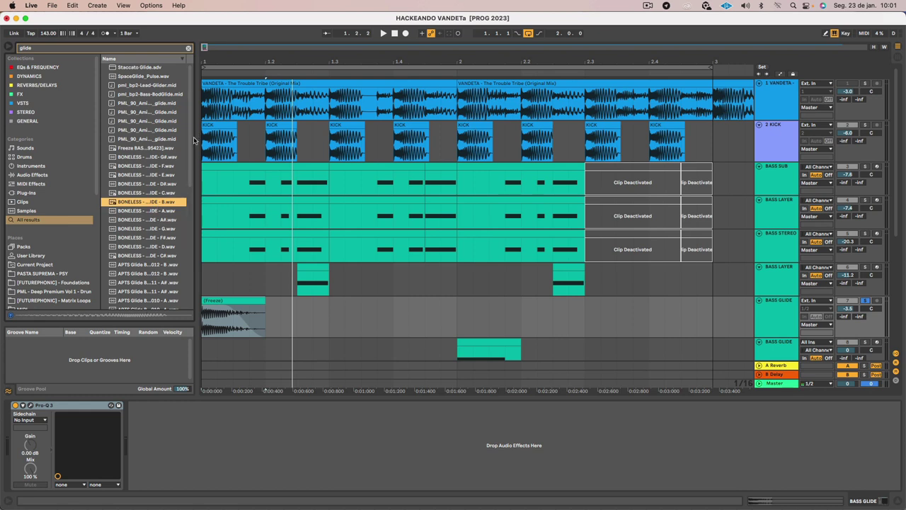
pyautogui.moveTo(195, 138); pyautogui.dragTo(292, 140)
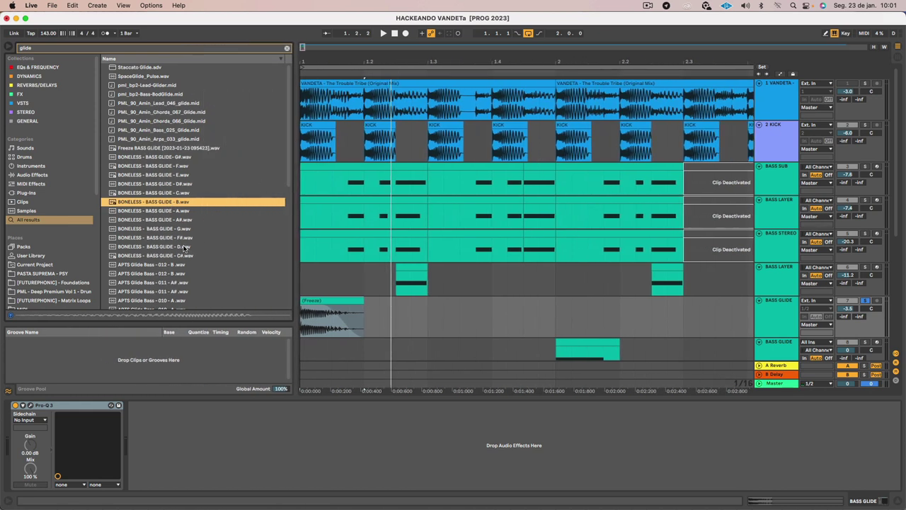
# - Audition the BONELESS bass glide, APTS Glide Bass and Pad Glide samples in the search results
pyautogui.click(171, 185)
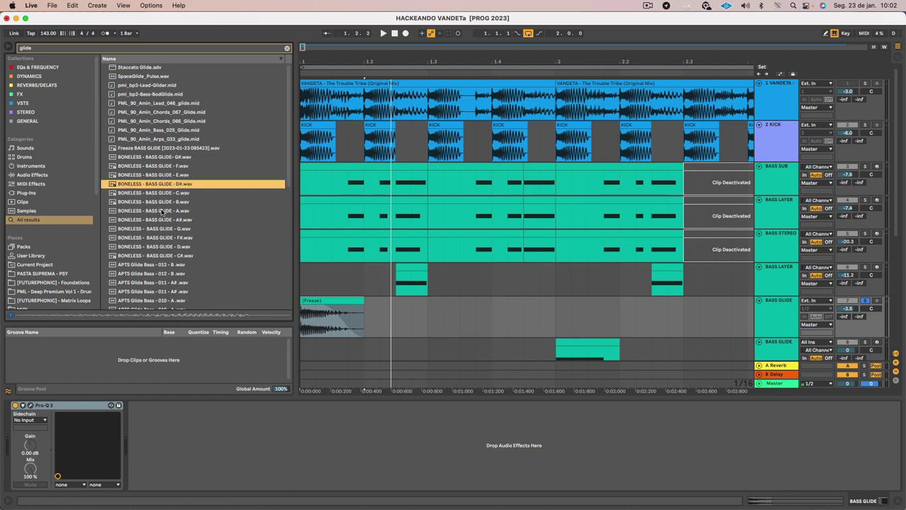
pyautogui.scroll(-2, 161, 210)
pyautogui.click(162, 210)
pyautogui.click(163, 300)
pyautogui.scroll(-9, 163, 295)
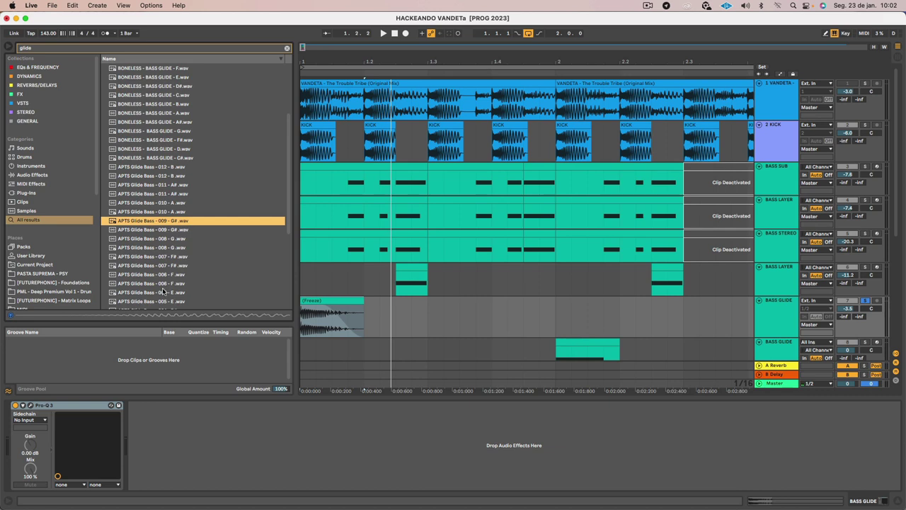
pyautogui.scroll(-2, 163, 290)
pyautogui.scroll(-5, 163, 290)
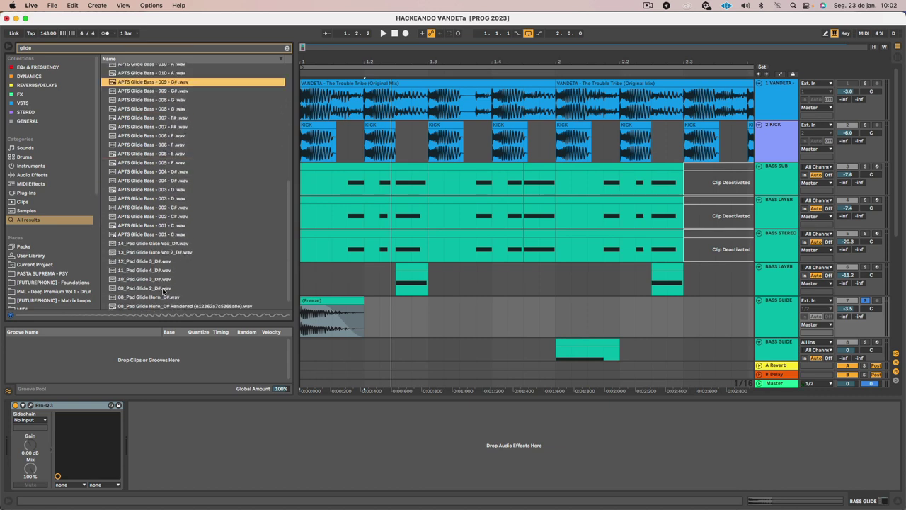
pyautogui.click(153, 244)
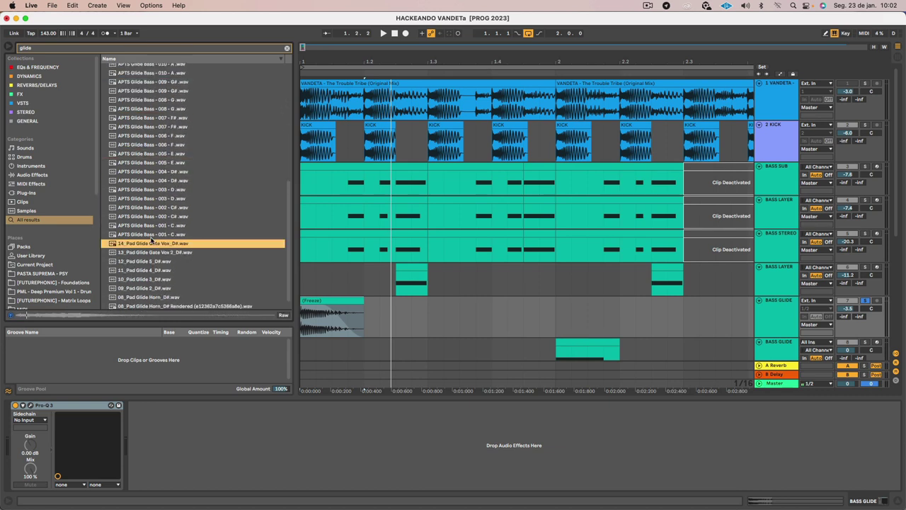
pyautogui.scroll(1, 151, 241)
pyautogui.click(151, 240)
pyautogui.click(152, 220)
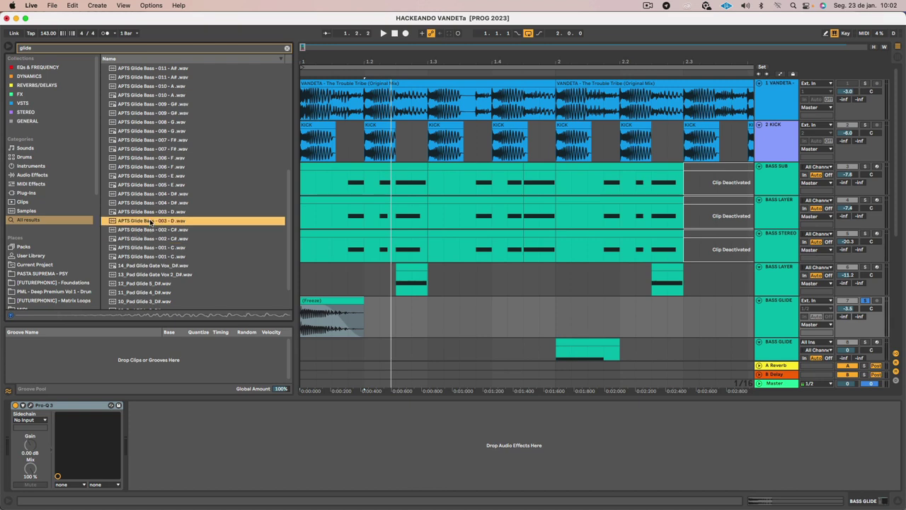
# - Find the APTS Glide Bass - 004 - D# sample and place it on the frozen BASS GLIDE track at 1.2.3
pyautogui.scroll(2, 153, 227)
pyautogui.click(154, 228)
pyautogui.click(157, 246)
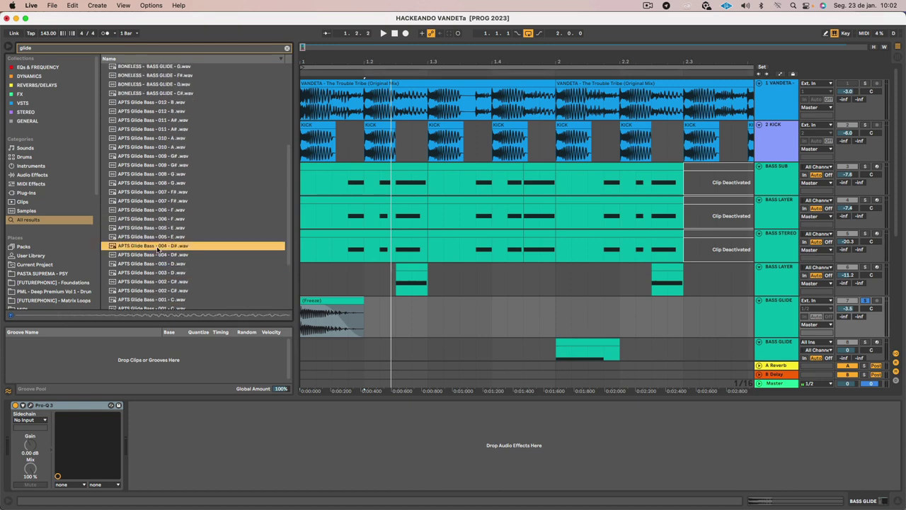
pyautogui.scroll(1, 152, 251)
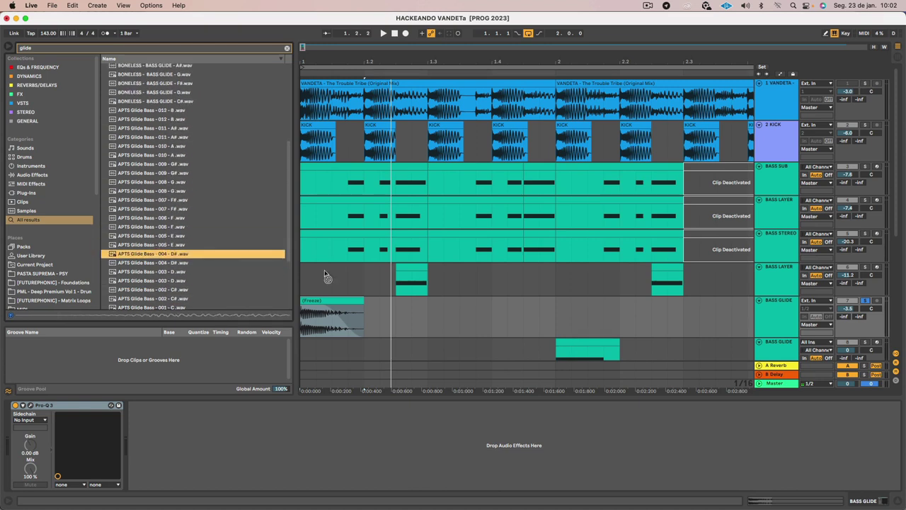
pyautogui.moveTo(327, 276); pyautogui.dragTo(415, 329)
pyautogui.moveTo(455, 302)
pyautogui.mouseDown()
pyautogui.moveTo(342, 308)
pyautogui.moveTo(445, 310)
pyautogui.moveTo(453, 302)
pyautogui.mouseUp()
# - Duplicate the BASS GLIDE track, keeping only the frozen clip on the original and only the APTS sample, moved to bar 1, on the copy
pyautogui.click(762, 314)
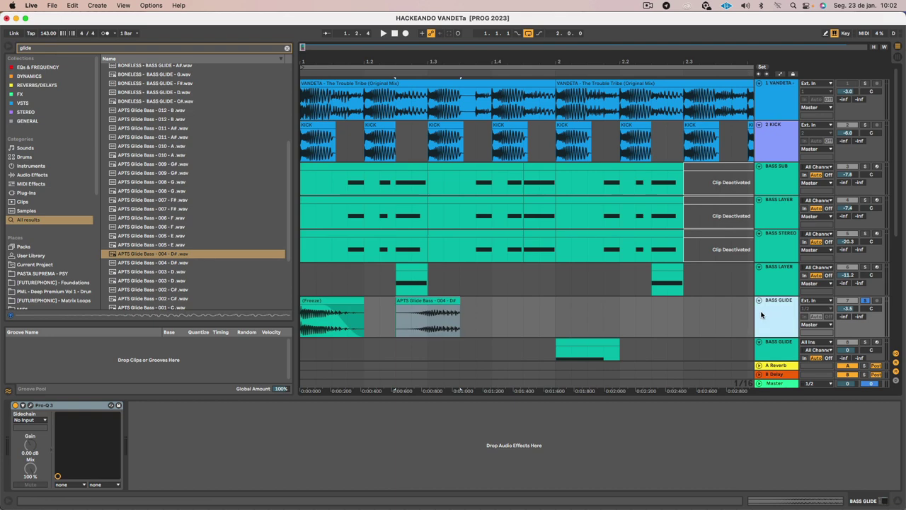
pyautogui.press('super+d')
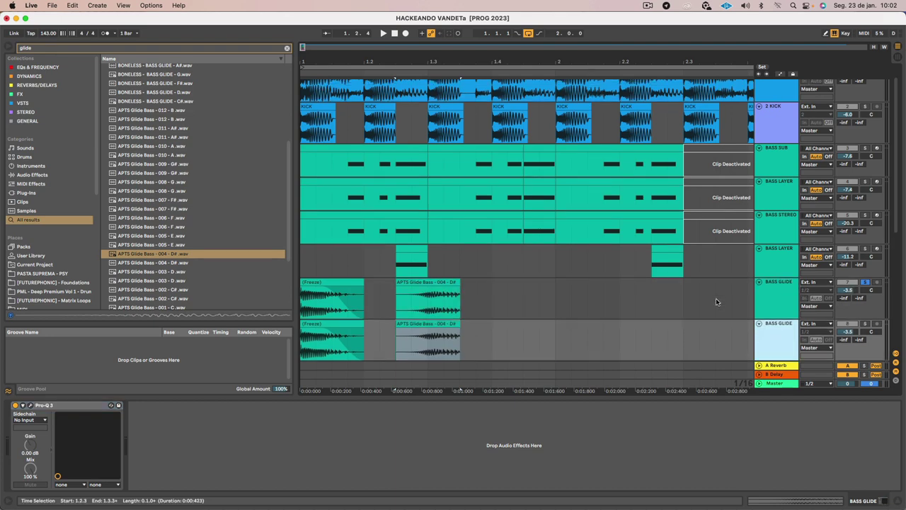
pyautogui.click(338, 323)
pyautogui.press('Delete')
pyautogui.click(429, 282)
pyautogui.press('Delete')
pyautogui.moveTo(439, 321); pyautogui.dragTo(342, 326)
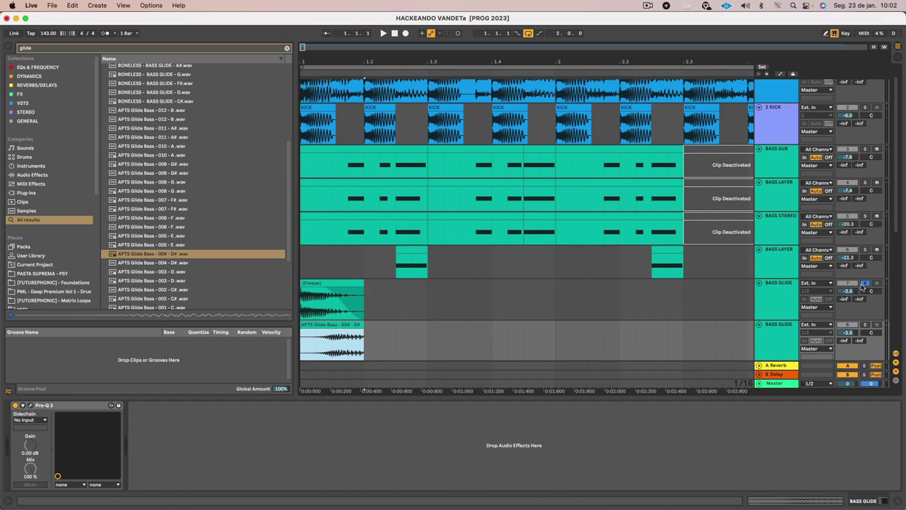
# - Unsolo and mute the original BASS GLIDE track, and play the loop with the sample version instead
pyautogui.click(863, 285)
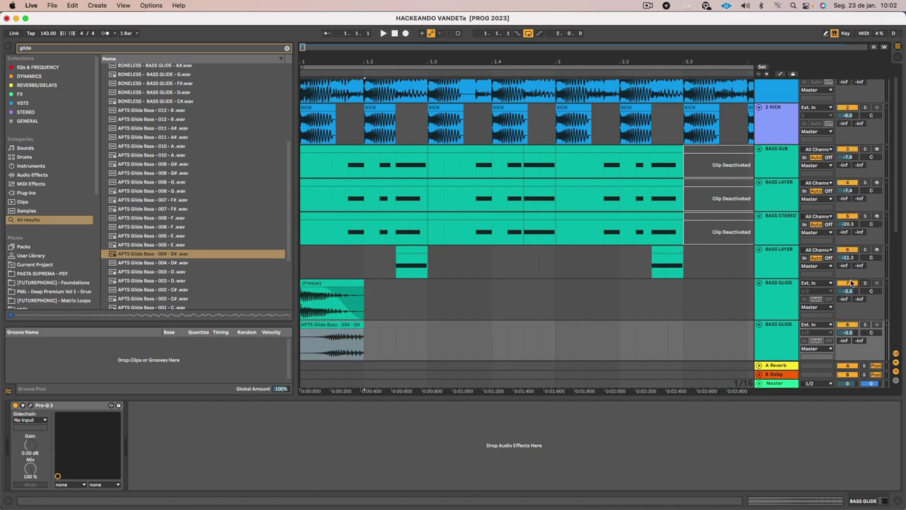
pyautogui.click(852, 283)
pyautogui.press('space')
# - Raise the duplicated BASS GLIDE track's volume to -1.8 dB and its sample clip's gain to 5.81 dB
pyautogui.click(769, 338)
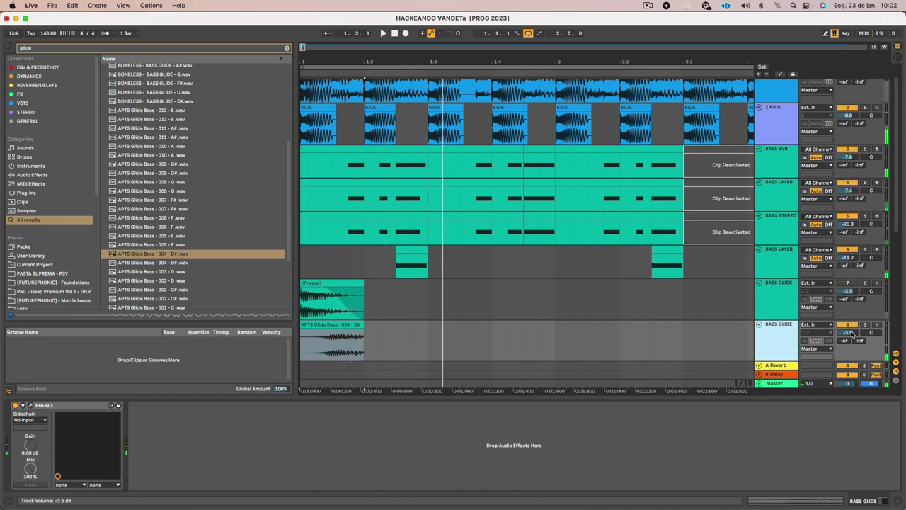
pyautogui.moveTo(851, 333); pyautogui.dragTo(852, 320)
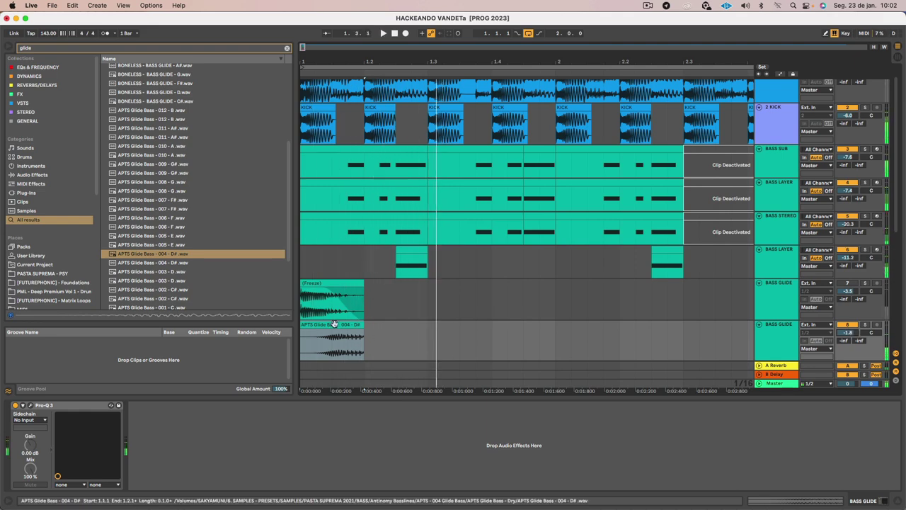
pyautogui.doubleClick(334, 324)
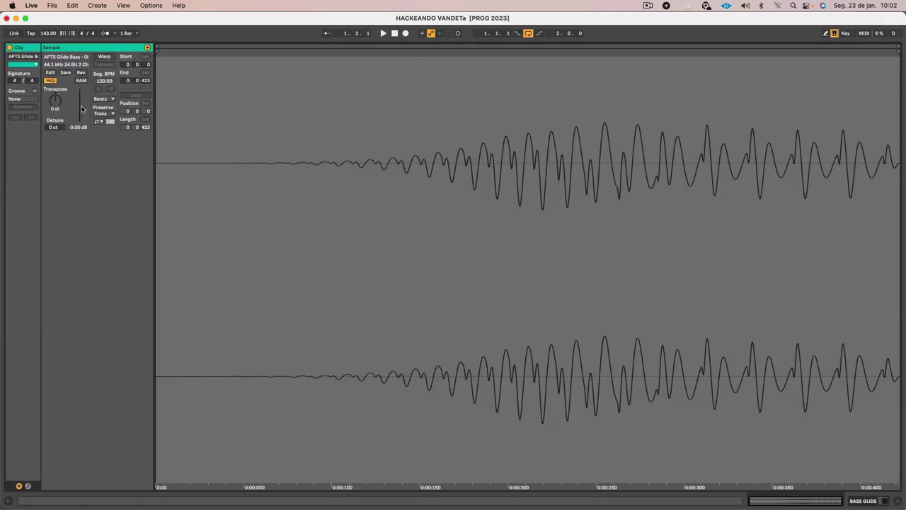
pyautogui.moveTo(81, 108); pyautogui.dragTo(82, 105)
pyautogui.press('space')
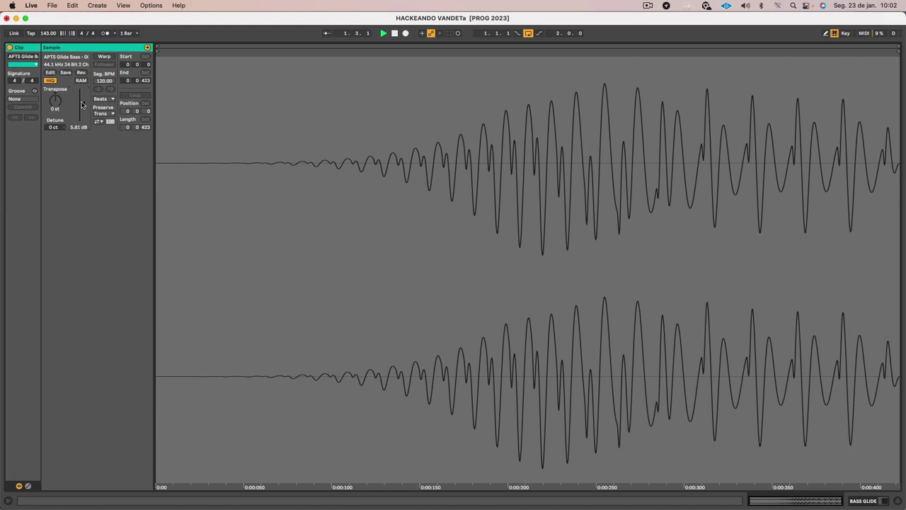
pyautogui.hotkey('shift', 'Tab')
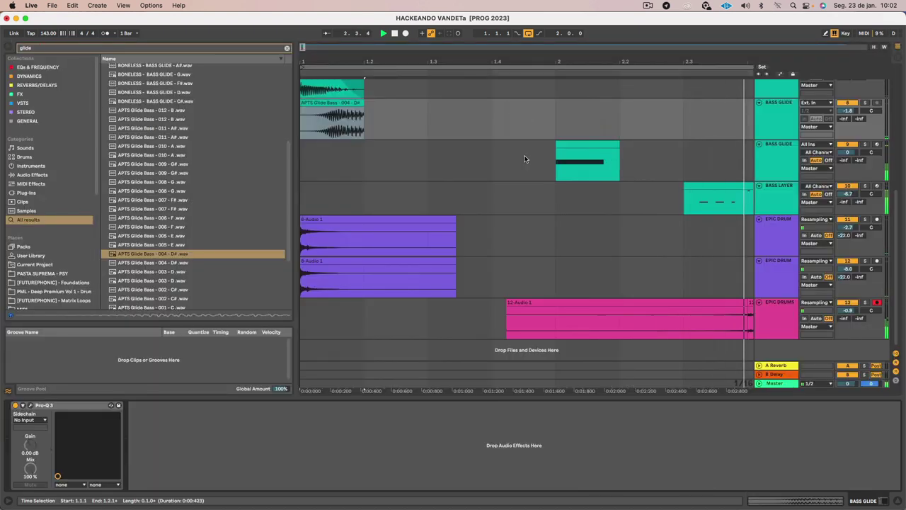
# - Listen to the loop with the sampled glide while reviewing the MIDI BASS GLIDE track and the BASS LAYER track below it
pyautogui.scroll(5, 519, 153)
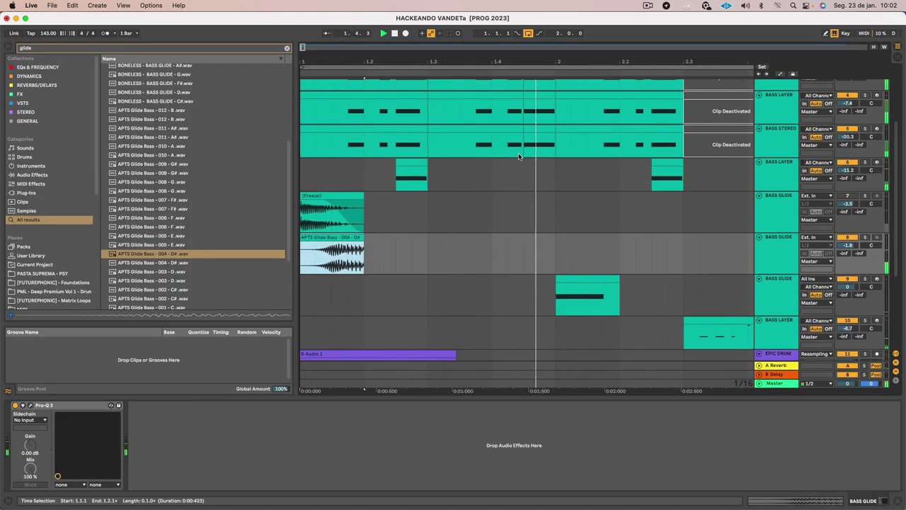
pyautogui.click(871, 286)
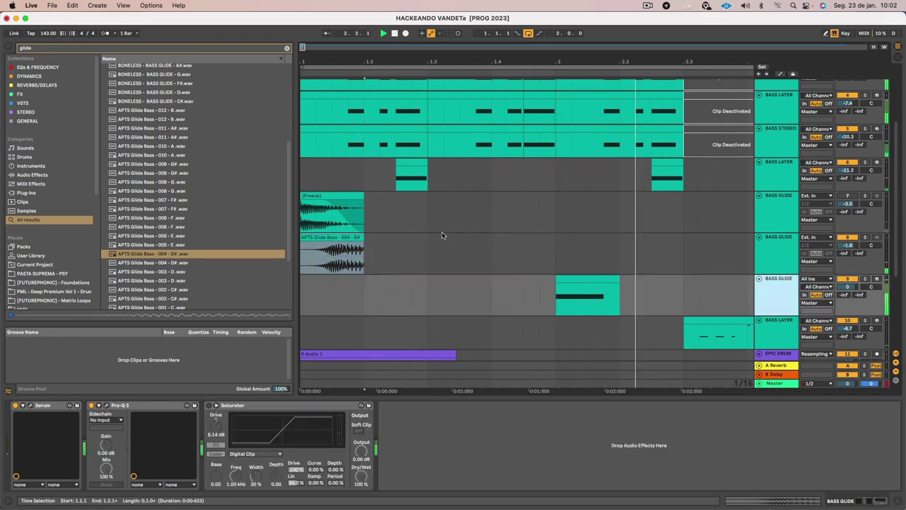
pyautogui.press('space')
pyautogui.click(787, 332)
pyautogui.scroll(-1, 549, 267)
pyautogui.press('space')
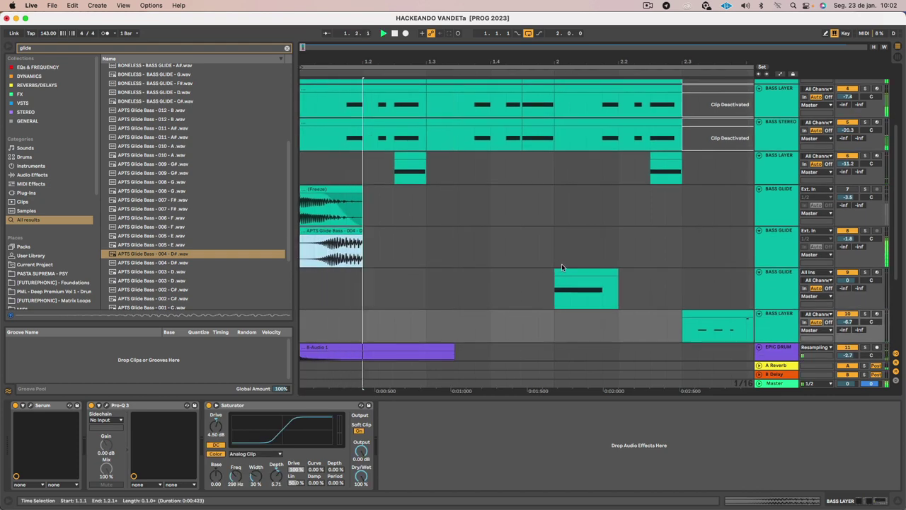
pyautogui.scroll(-5, 556, 258)
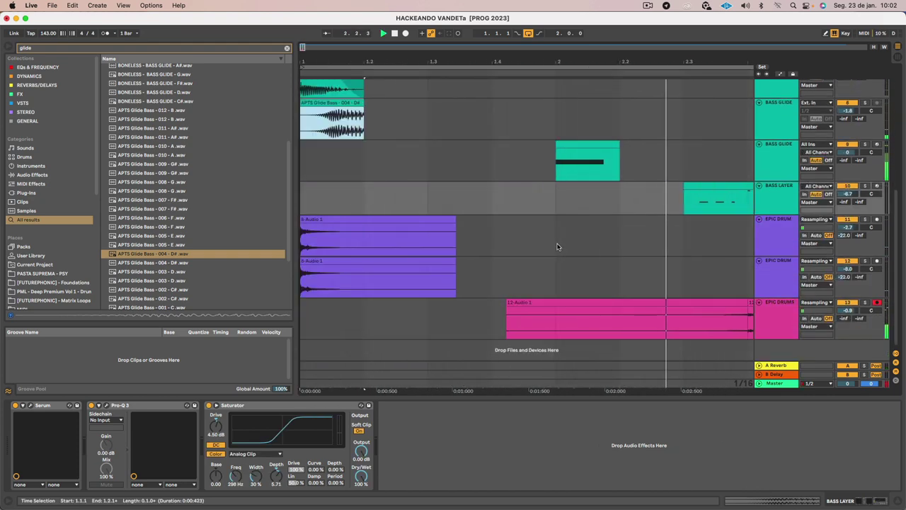
pyautogui.scroll(8, 559, 240)
pyautogui.press('space')
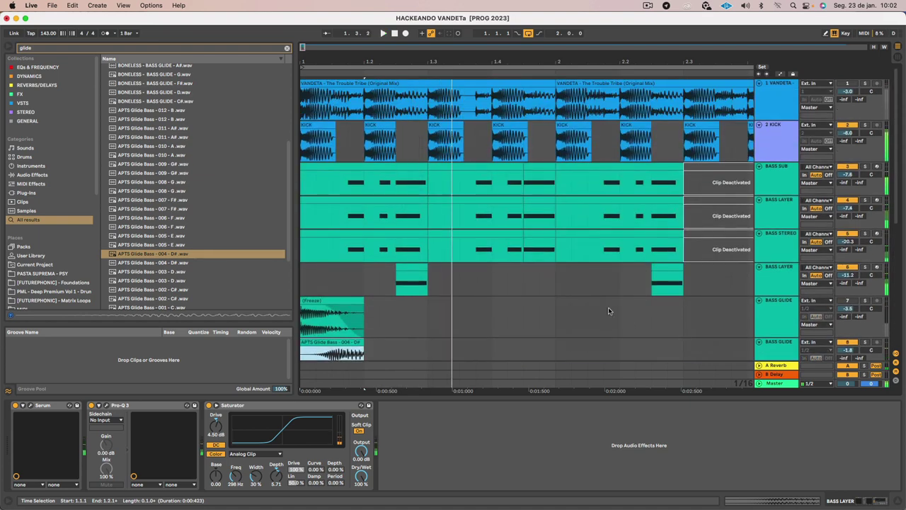
# - Solo the BASS SUB, BASS STEREO and both nearby BASS LAYER tracks and play the loop
pyautogui.scroll(-2, 730, 333)
pyautogui.moveTo(496, 64); pyautogui.dragTo(431, 62)
pyautogui.scroll(4, 438, 121)
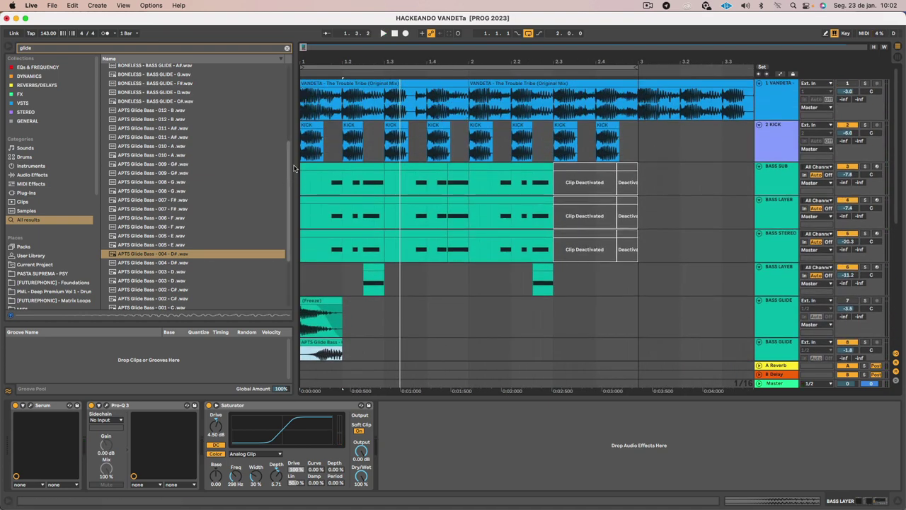
pyautogui.click(331, 168)
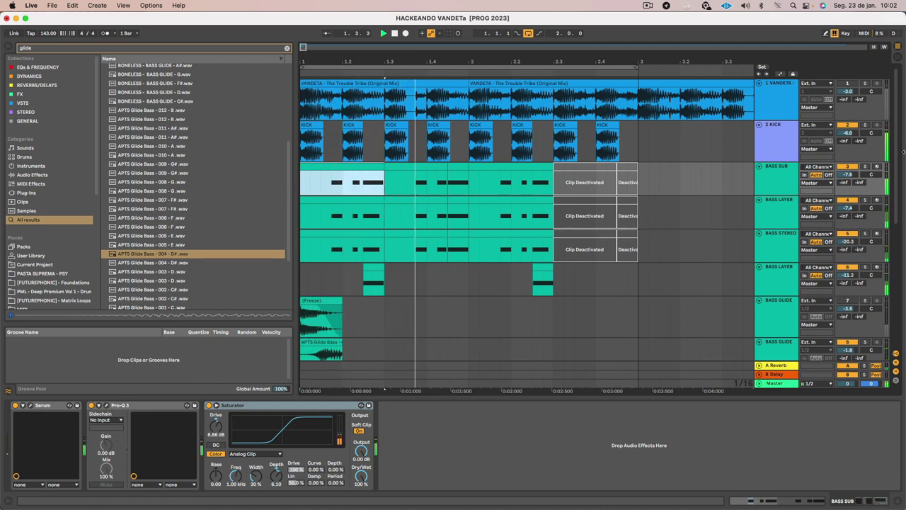
pyautogui.click(864, 167)
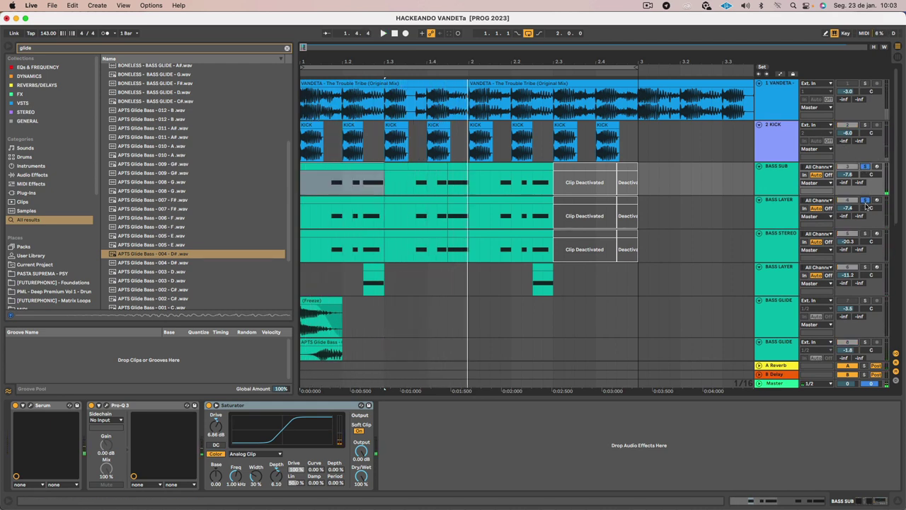
pyautogui.press('space')
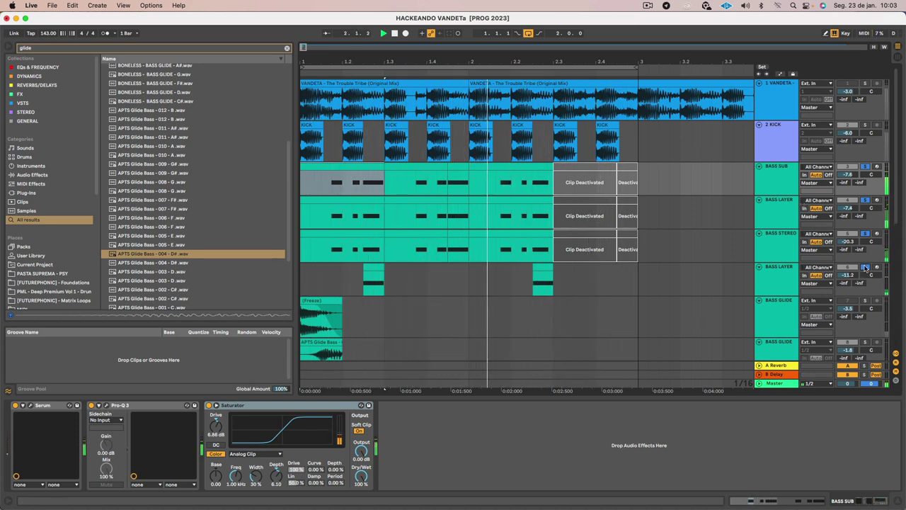
# - On BASS LAYER track 6, shift the second Pro-Q 3's low bell band to about 508 Hz at -0.34 dB and raise the low cut frequency
pyautogui.click(782, 283)
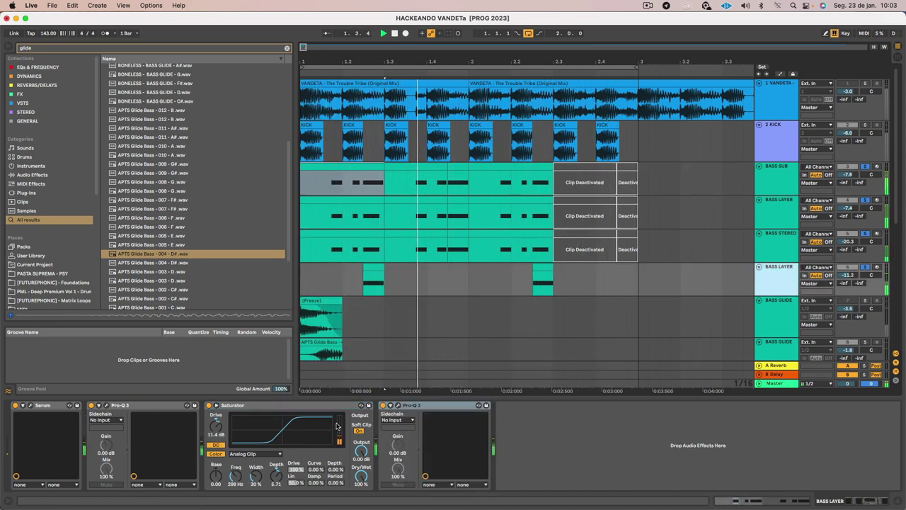
pyautogui.click(397, 405)
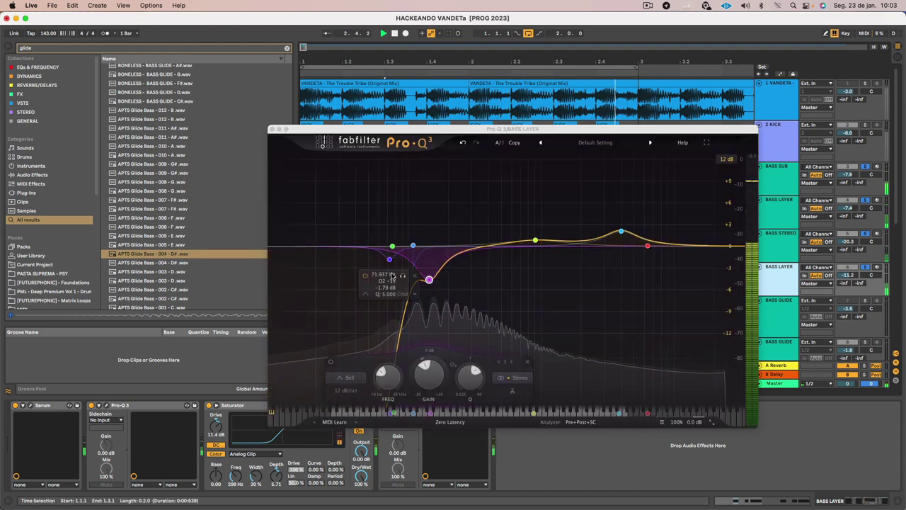
pyautogui.moveTo(429, 279); pyautogui.dragTo(501, 249)
pyautogui.moveTo(414, 247)
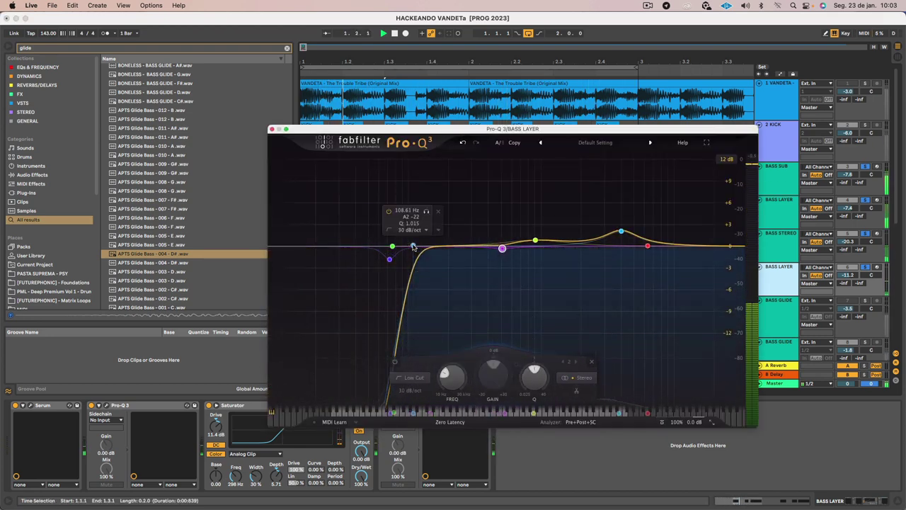
pyautogui.moveTo(414, 246)
pyautogui.mouseDown()
pyautogui.moveTo(477, 250)
pyautogui.moveTo(427, 244)
pyautogui.mouseUp()
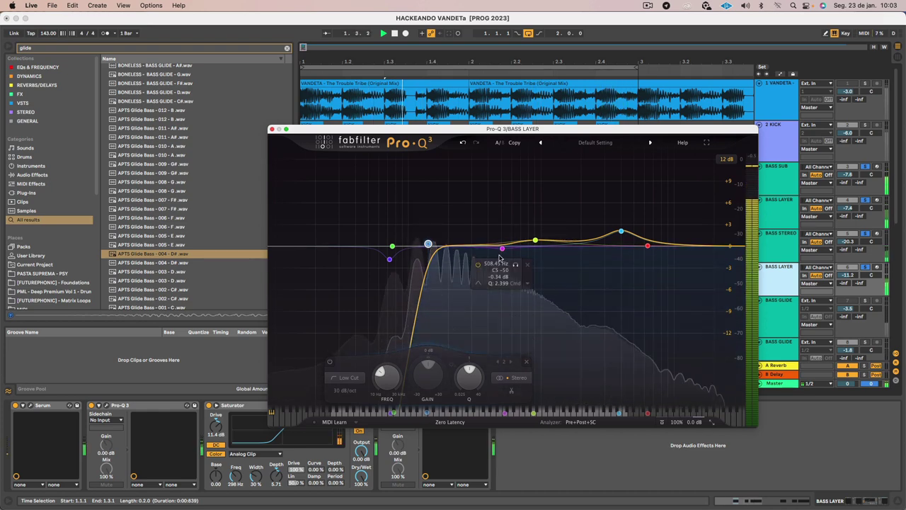
pyautogui.click(271, 128)
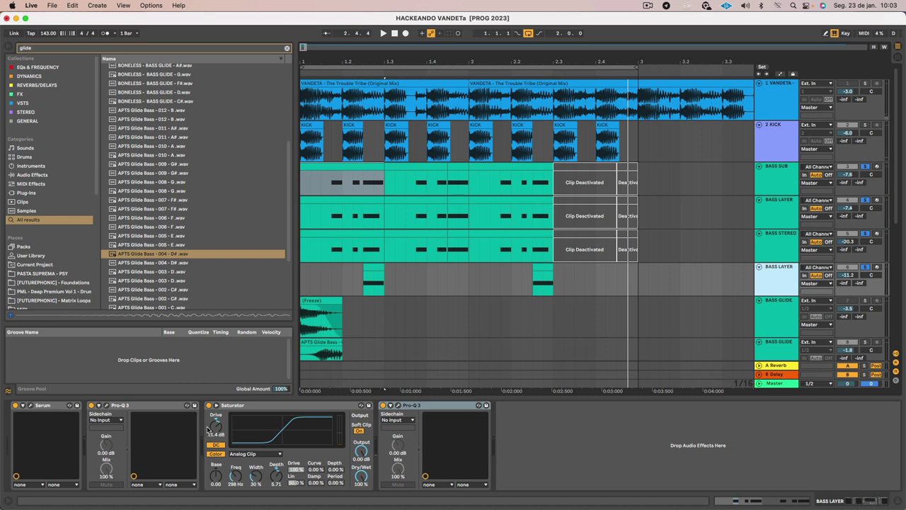
# - Set the Saturator's drive to 4.57 dB on BASS LAYER track 6 and play the loop
pyautogui.press('space')
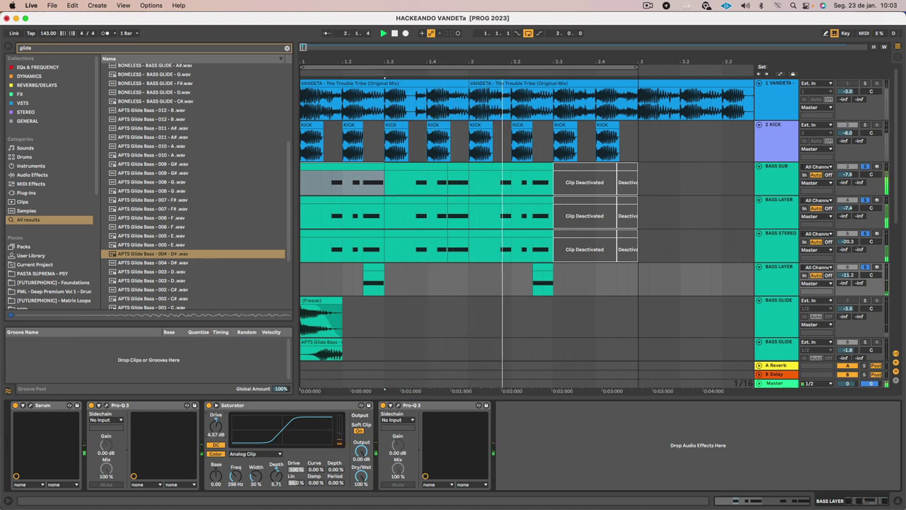
# - Solo the BASS GLIDE track that holds the APTS Glide Bass clip alongside the other basses
pyautogui.click(777, 318)
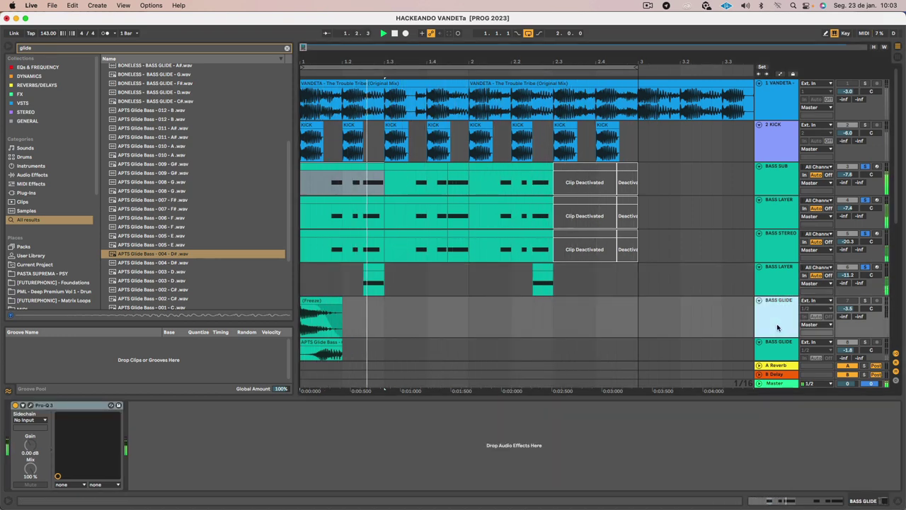
pyautogui.scroll(-4, 775, 323)
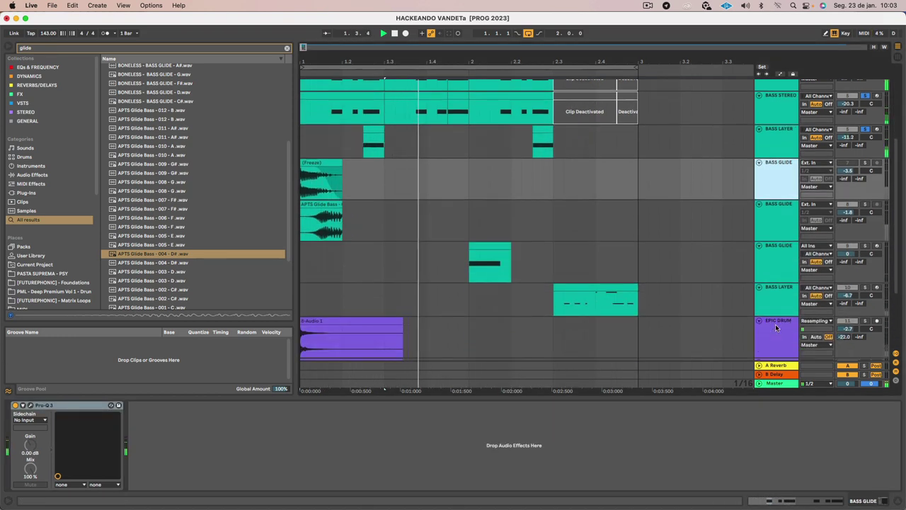
pyautogui.click(849, 163)
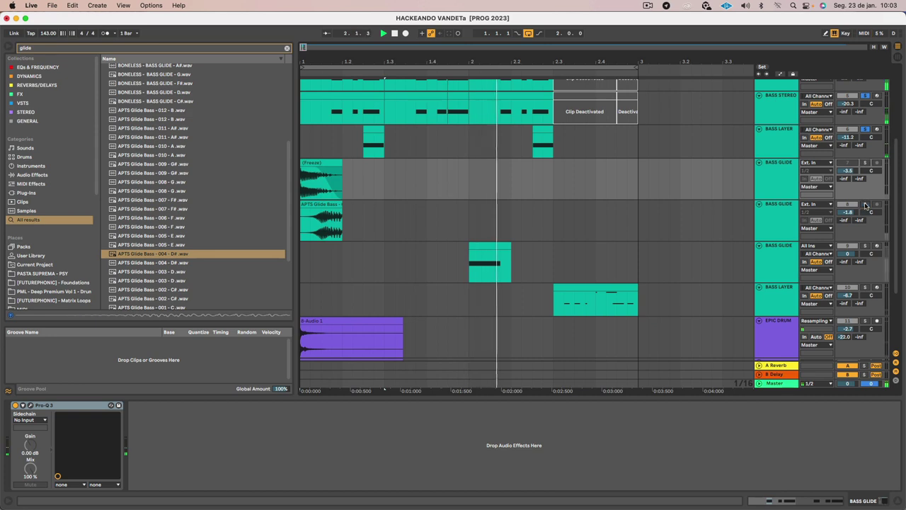
pyautogui.click(864, 204)
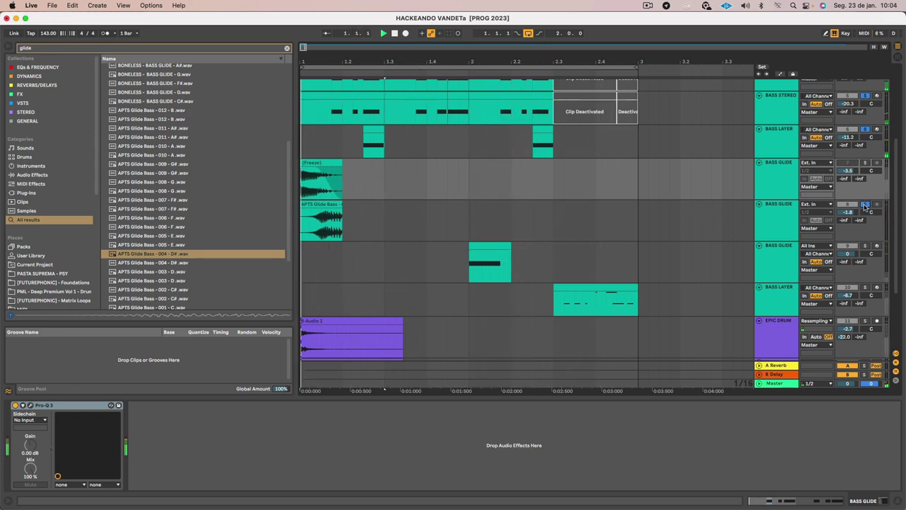
# - Add a fade-in to the frozen glide clip and switch the solo from its track back to the APTS Glide Bass track
pyautogui.click(303, 169)
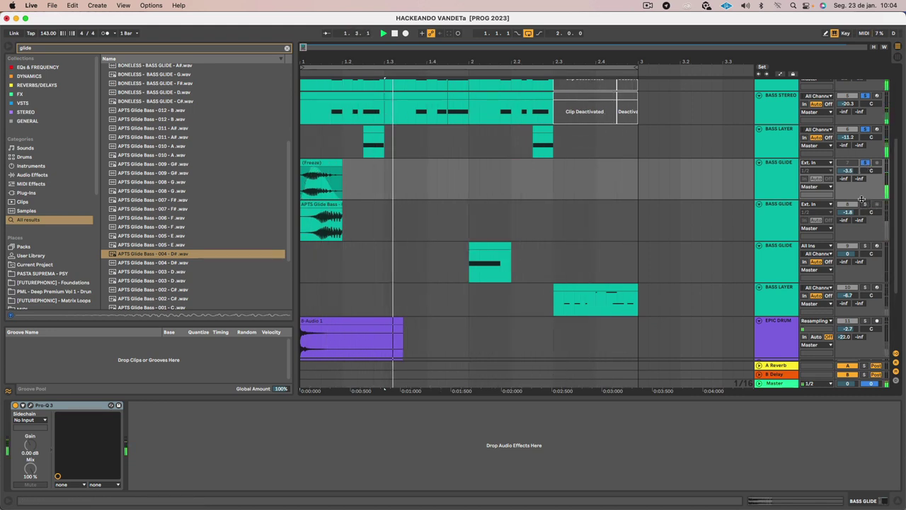
pyautogui.click(864, 163)
pyautogui.click(865, 204)
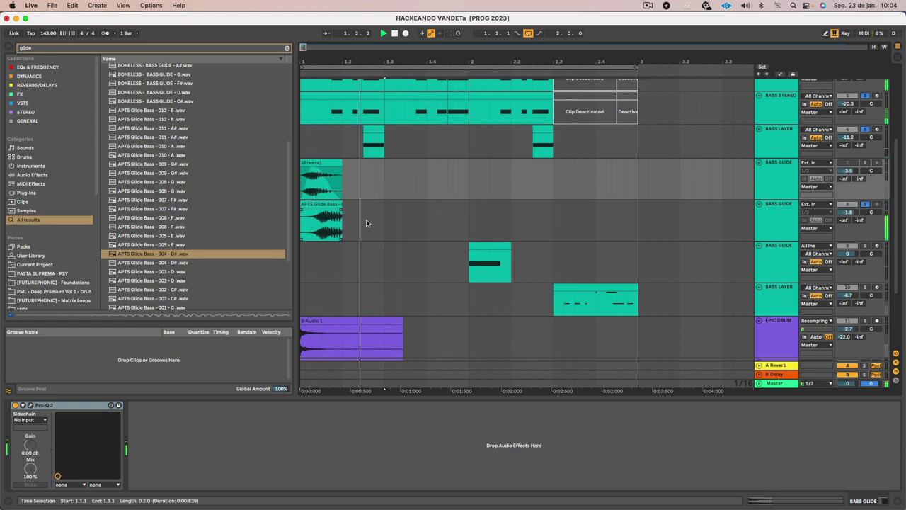
# - Solo BASS LAYER track 10 and the MIDI BASS GLIDE track directly above it
pyautogui.click(795, 217)
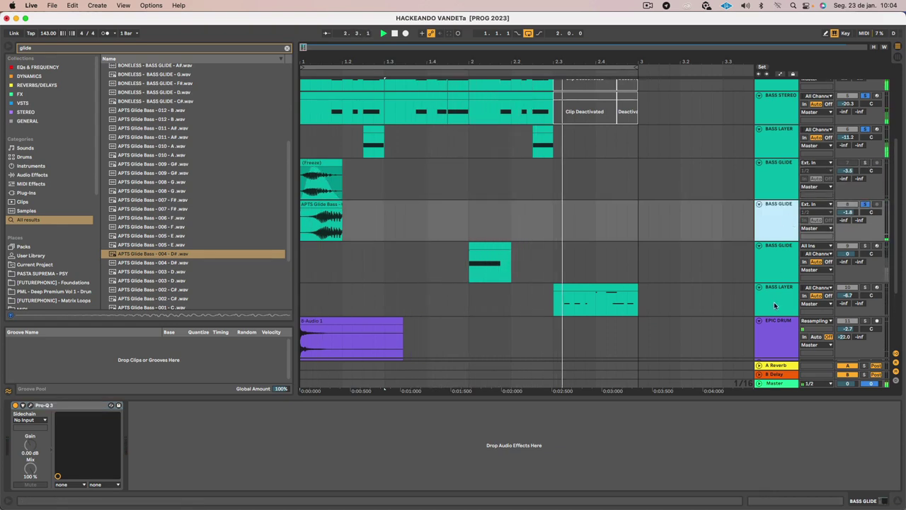
pyautogui.click(798, 303)
pyautogui.click(865, 287)
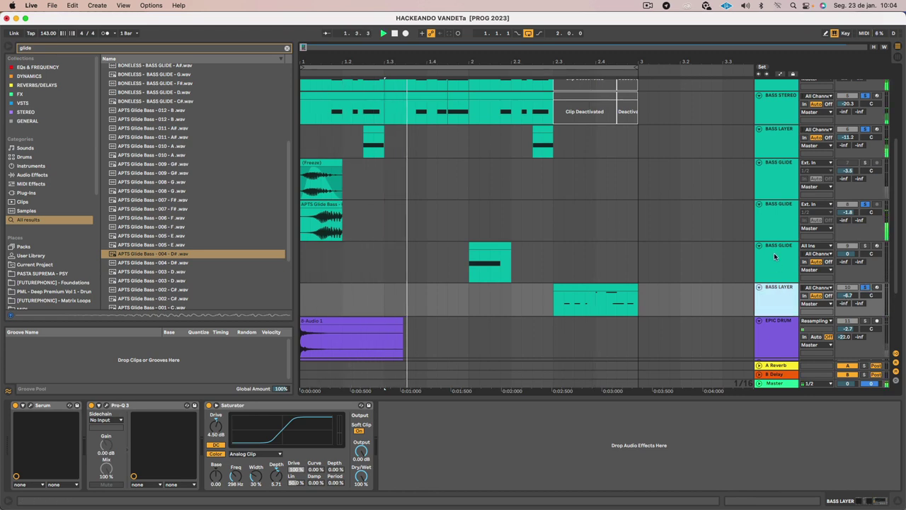
pyautogui.click(865, 246)
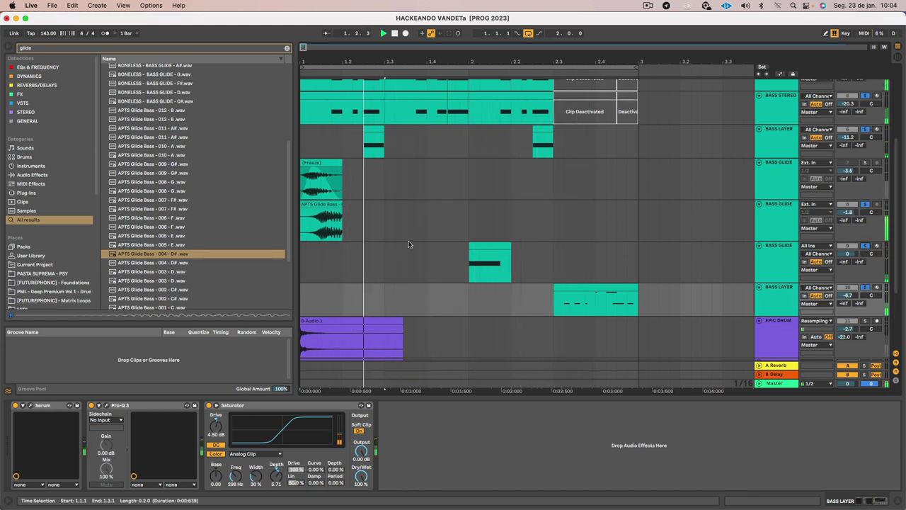
# - Rename the MIDI BASS GLIDE track as BASS SAW
pyautogui.click(772, 257)
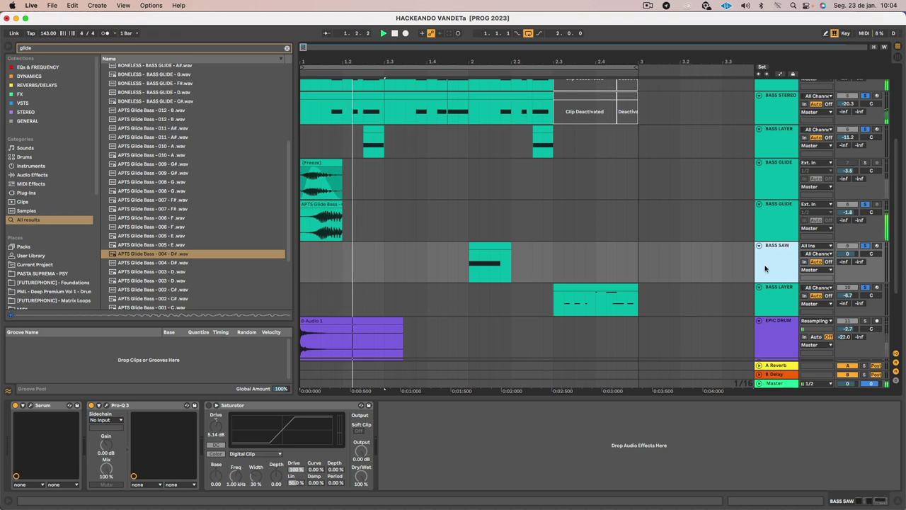
pyautogui.press('Up')
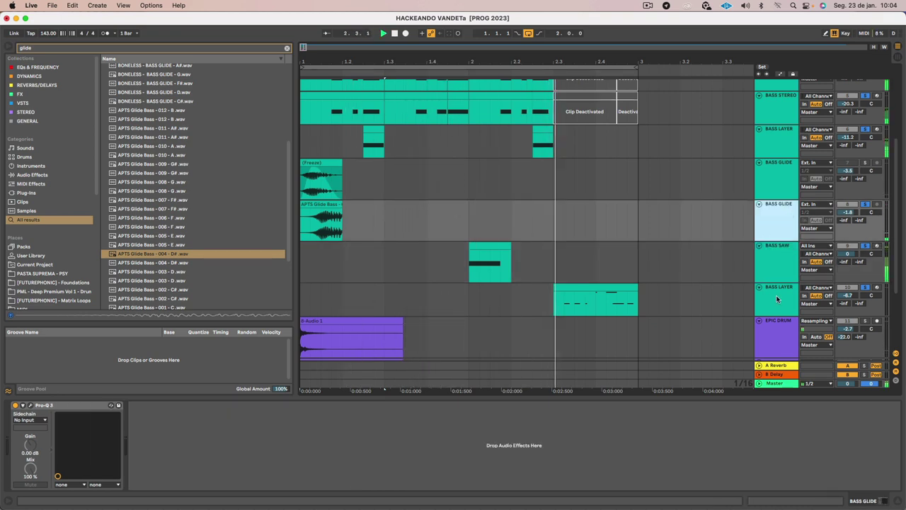
pyautogui.click(777, 299)
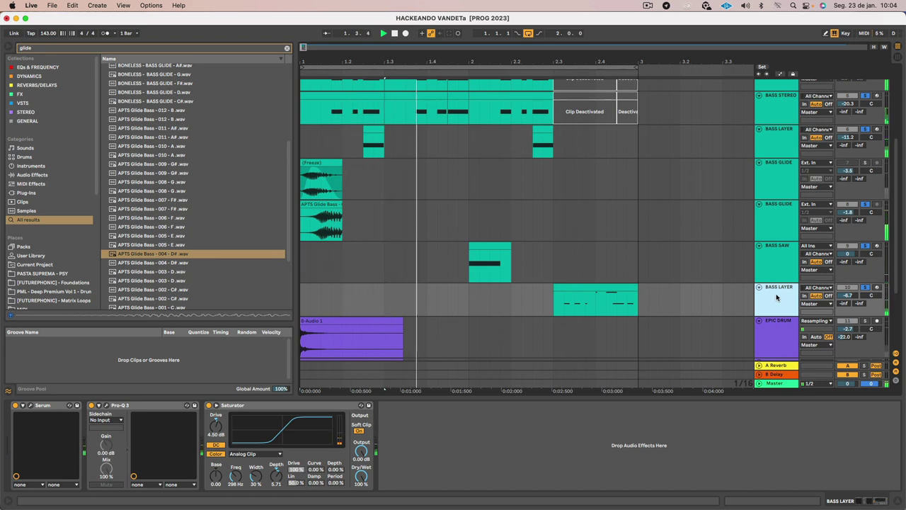
# - Copy the melody clip at 2.3.1 from BASS LAYER track 10 onto BASS SUB, over its deactivated clips
pyautogui.click(603, 288)
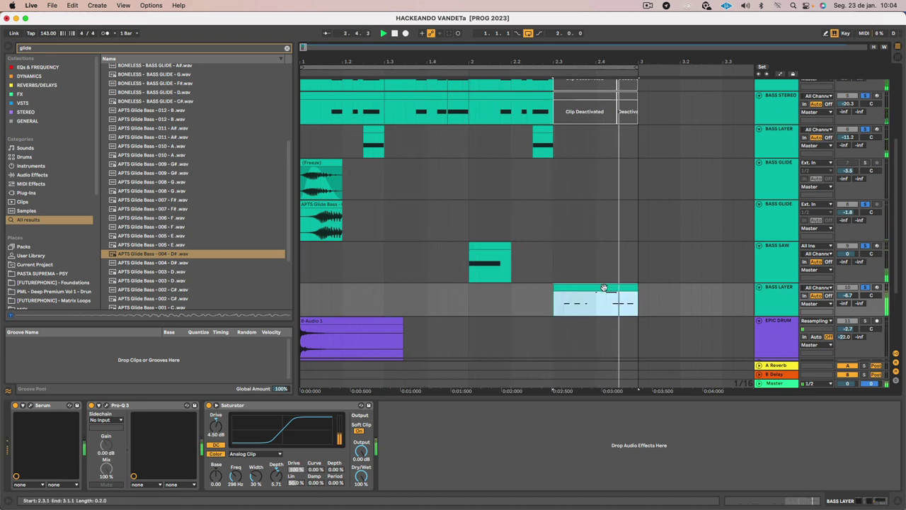
pyautogui.click(658, 305)
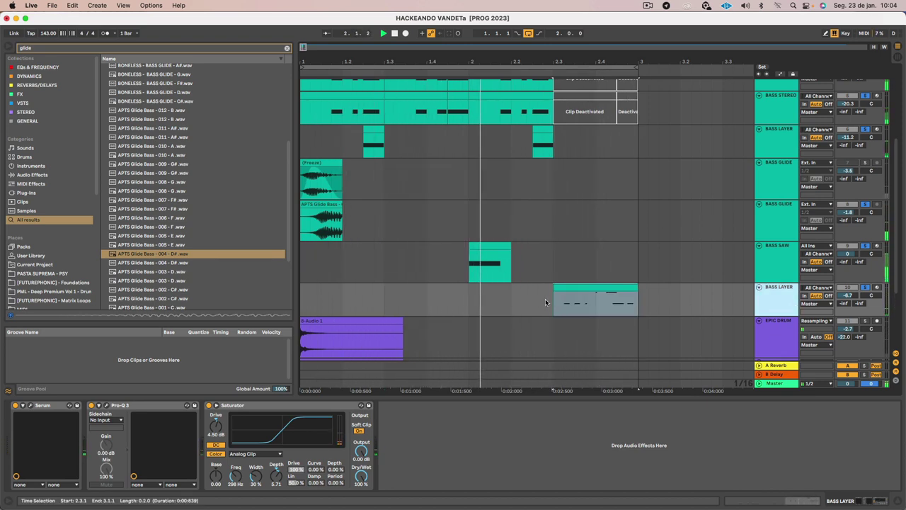
pyautogui.scroll(5, 712, 290)
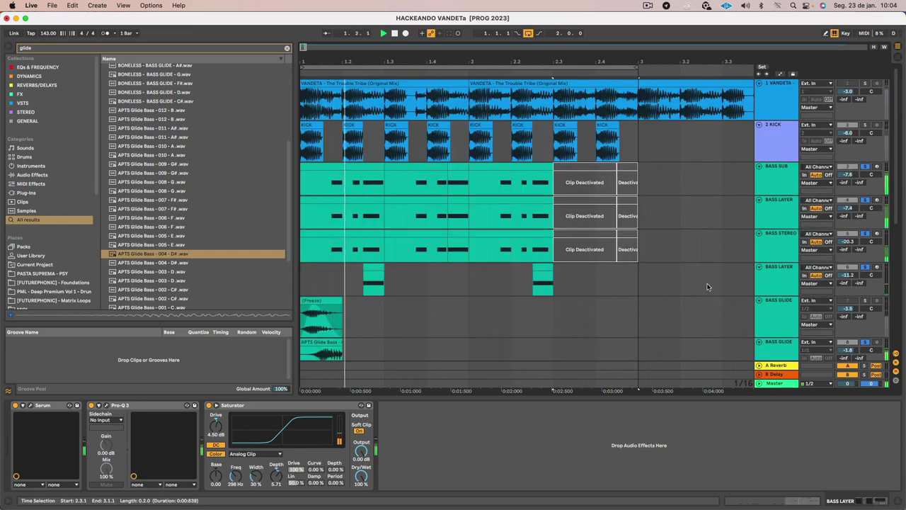
pyautogui.scroll(-5, 632, 292)
pyautogui.click(578, 200)
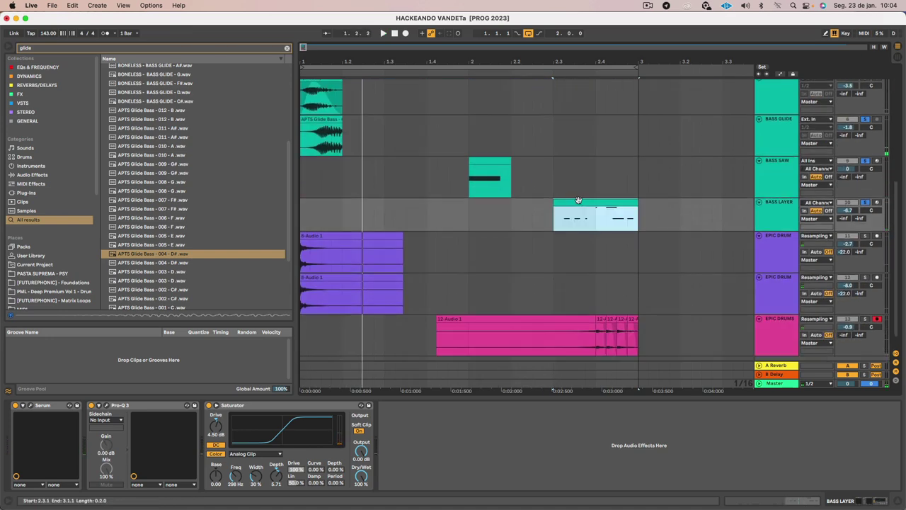
pyautogui.scroll(3, 580, 200)
pyautogui.moveTo(588, 260); pyautogui.dragTo(586, 130)
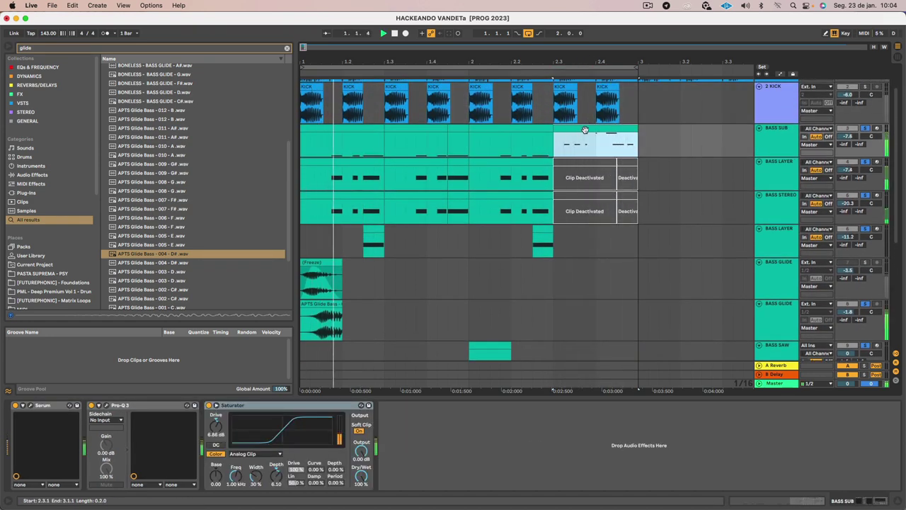
# - Move the copied melody clip from BASS SUB onto BASS LAYER track 4 at 2.3.1, over its deactivated clips
pyautogui.scroll(-7, 689, 209)
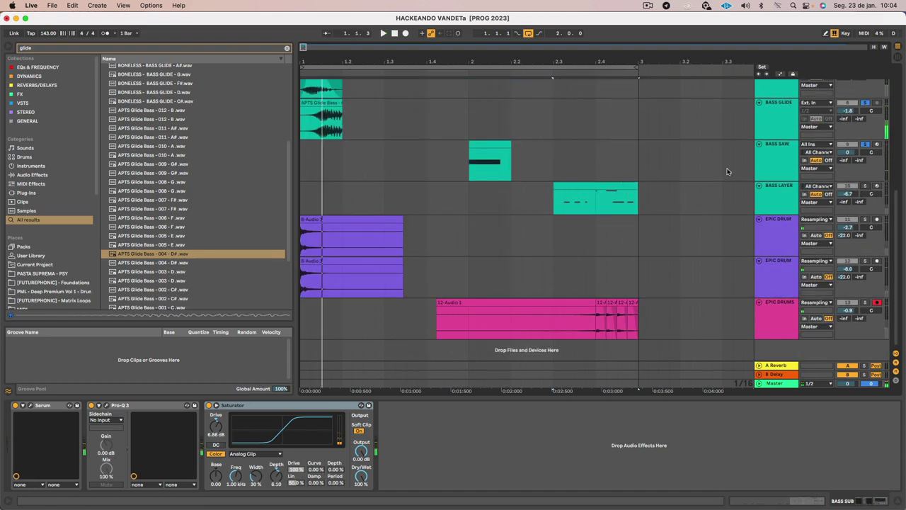
pyautogui.scroll(7, 586, 146)
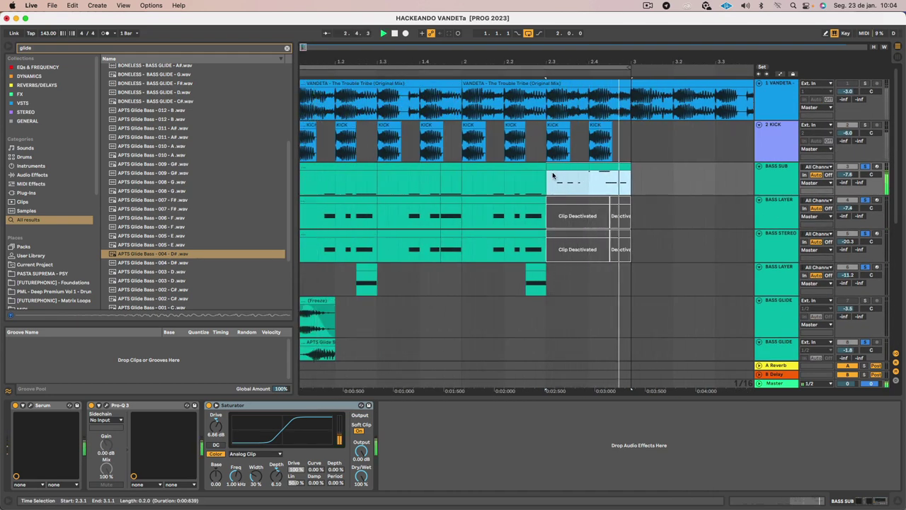
pyautogui.moveTo(581, 165); pyautogui.dragTo(583, 199)
# - Play the loop and solo the KICK track together with the bass tracks
pyautogui.press('space')
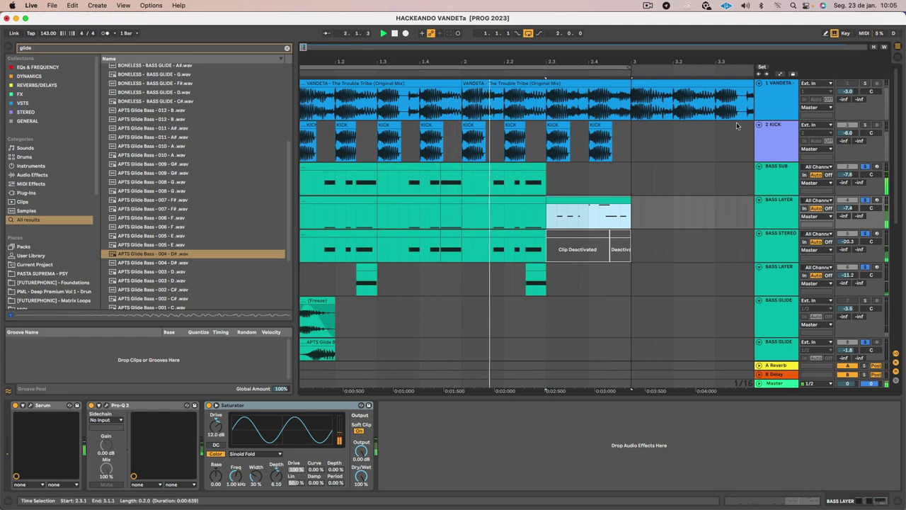
pyautogui.click(865, 125)
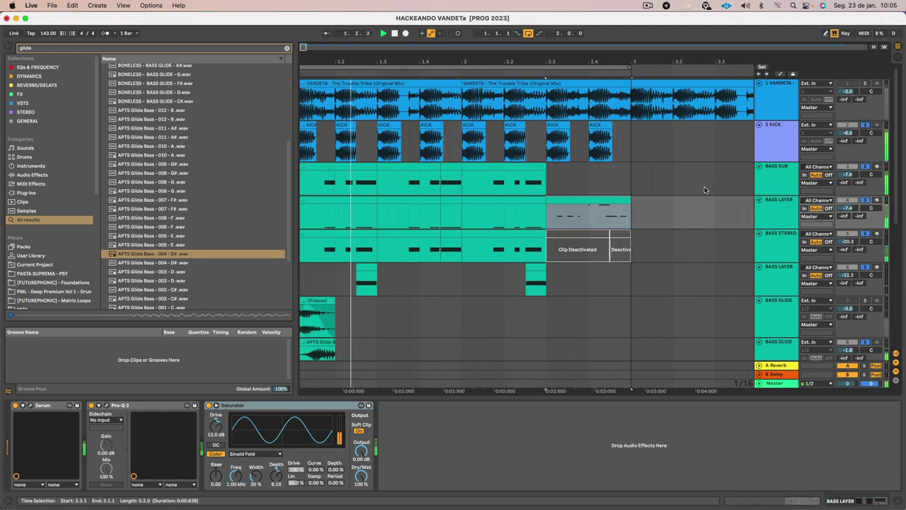
pyautogui.scroll(-5, 865, 163)
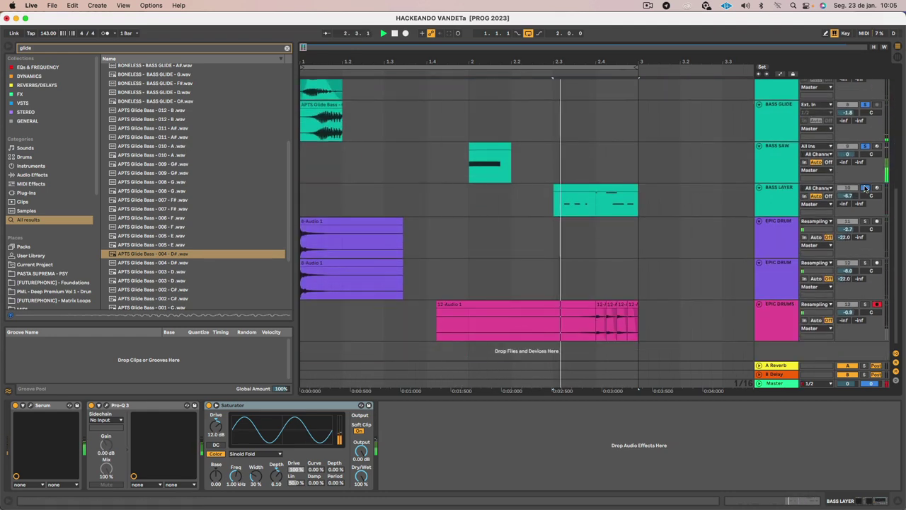
# - Move the melody clip from BASS LAYER track 4 onto BASS STEREO at 2.3.1, over its deactivated clips
pyautogui.scroll(5, 619, 175)
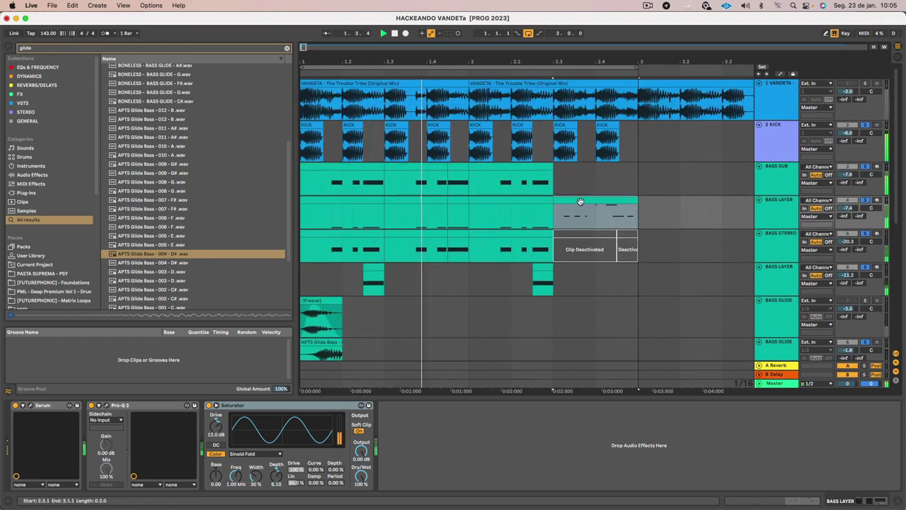
pyautogui.moveTo(584, 203); pyautogui.dragTo(595, 235)
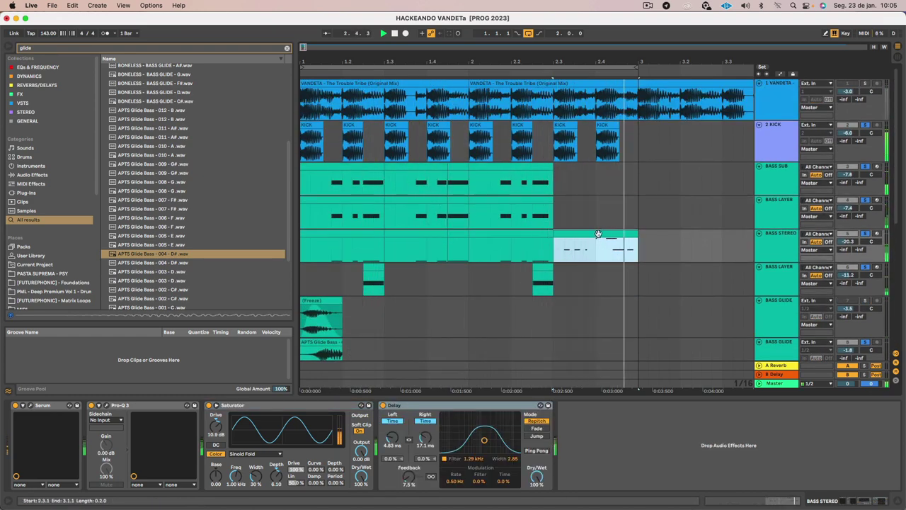
pyautogui.scroll(-5, 599, 235)
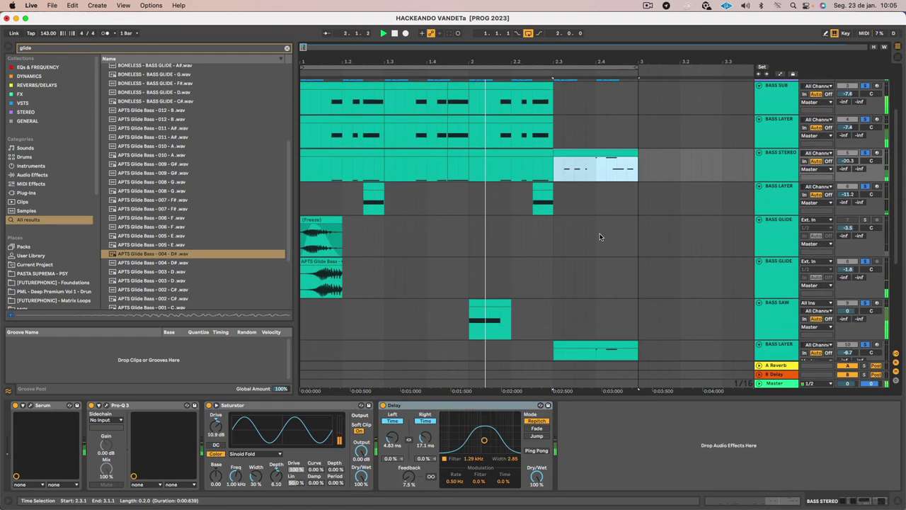
# - Remove the melody copy from BASS STEREO and audition the melody clip on BASS LAYER track 10 with the other basses
pyautogui.hscroll(2, 599, 235)
pyautogui.scroll(2, 599, 234)
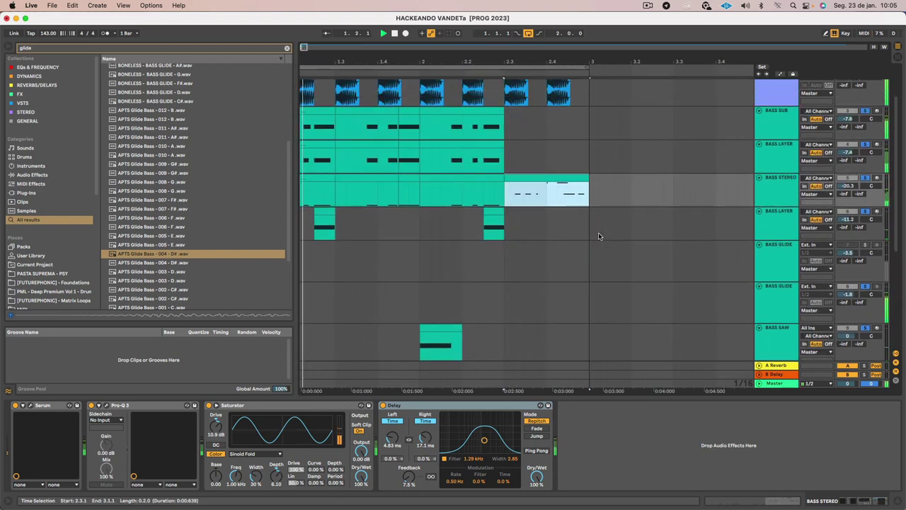
pyautogui.scroll(-5, 575, 230)
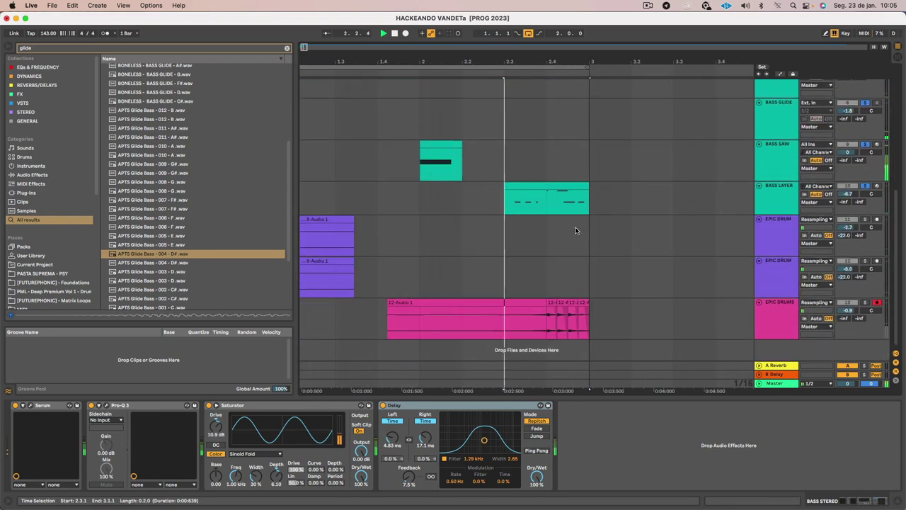
pyautogui.click(539, 186)
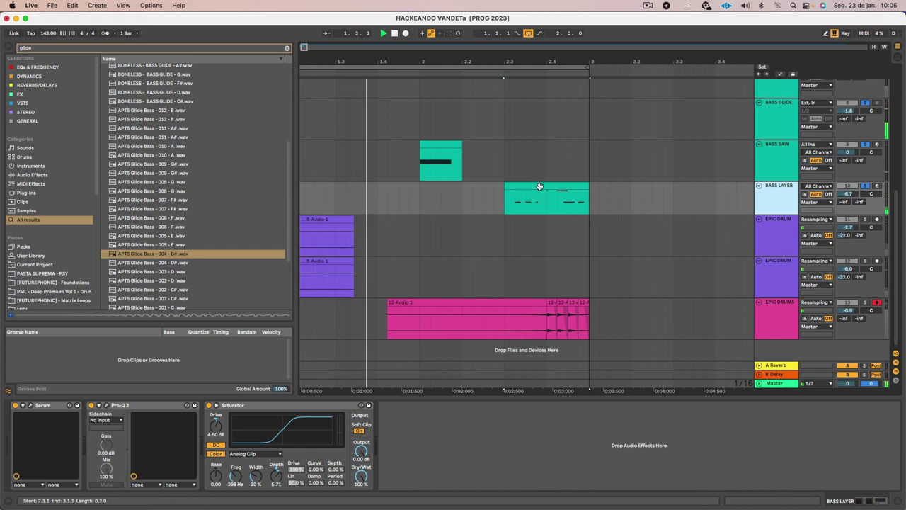
pyautogui.click(539, 186)
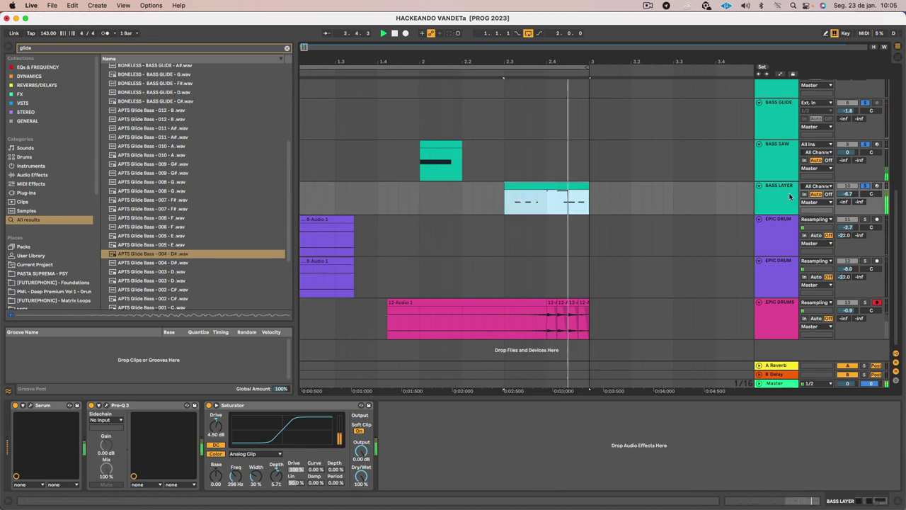
pyautogui.scroll(4, 797, 198)
pyautogui.scroll(-4, 798, 198)
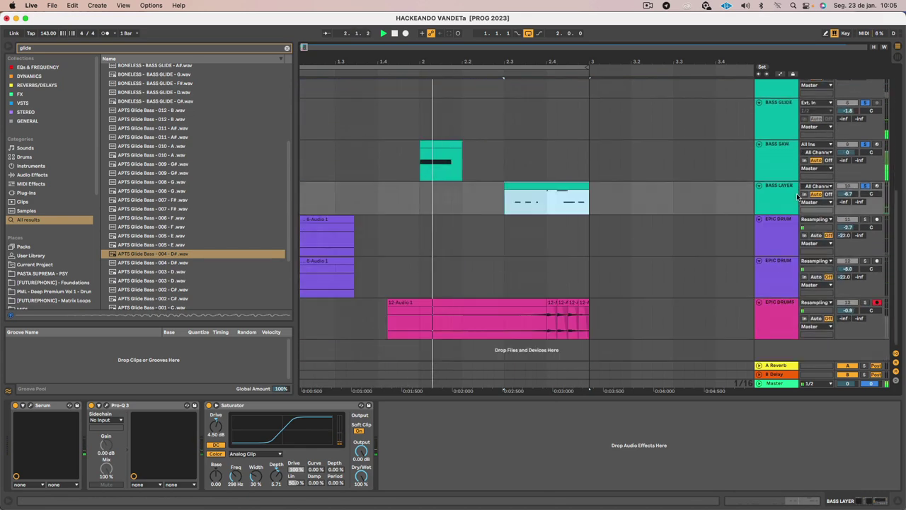
pyautogui.hscroll(-3, 507, 190)
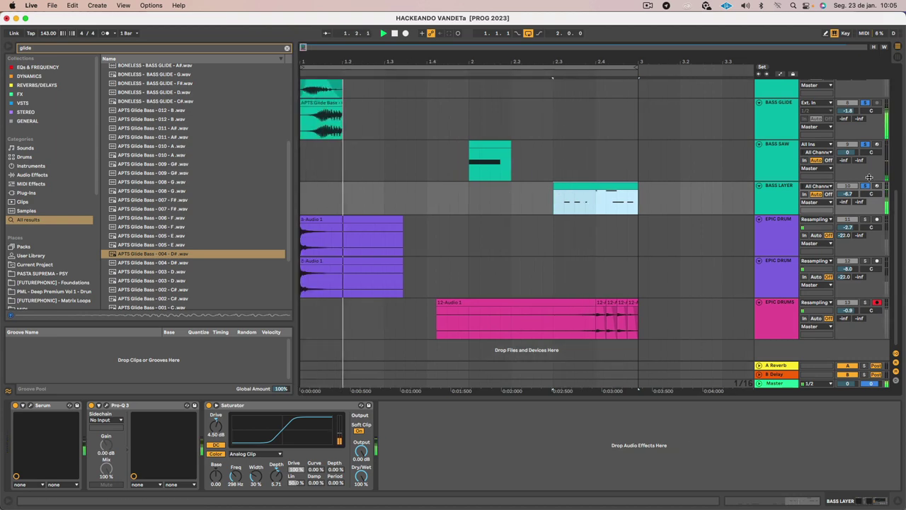
pyautogui.press('space')
# - Group all bass tracks from BASS SUB down to BASS LAYER track 10 and name the group BASSES
pyautogui.click(788, 199)
pyautogui.scroll(8, 788, 200)
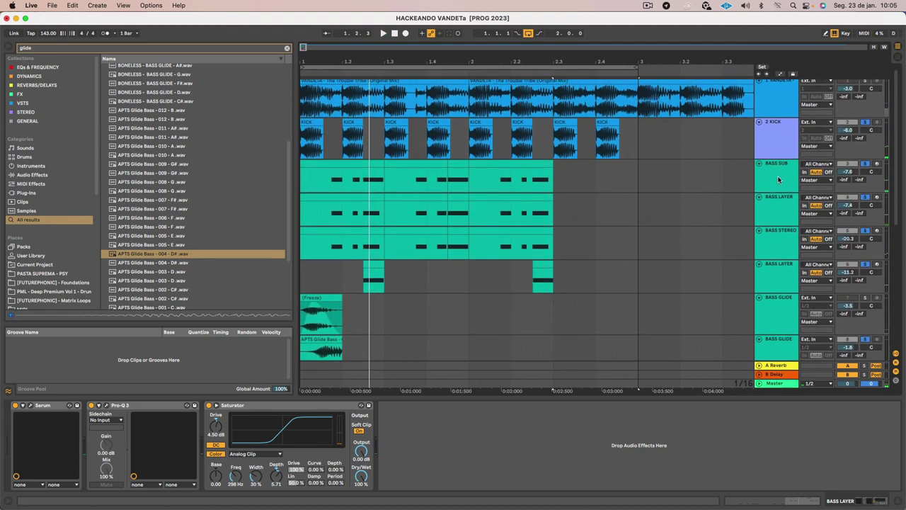
pyautogui.keyDown('shift'); pyautogui.click(778, 179); pyautogui.keyUp('shift')
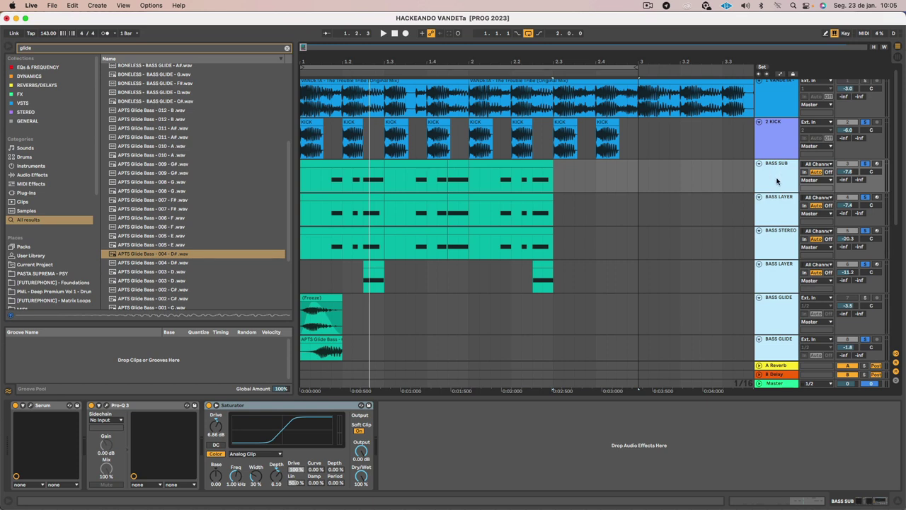
pyautogui.press('super+g')
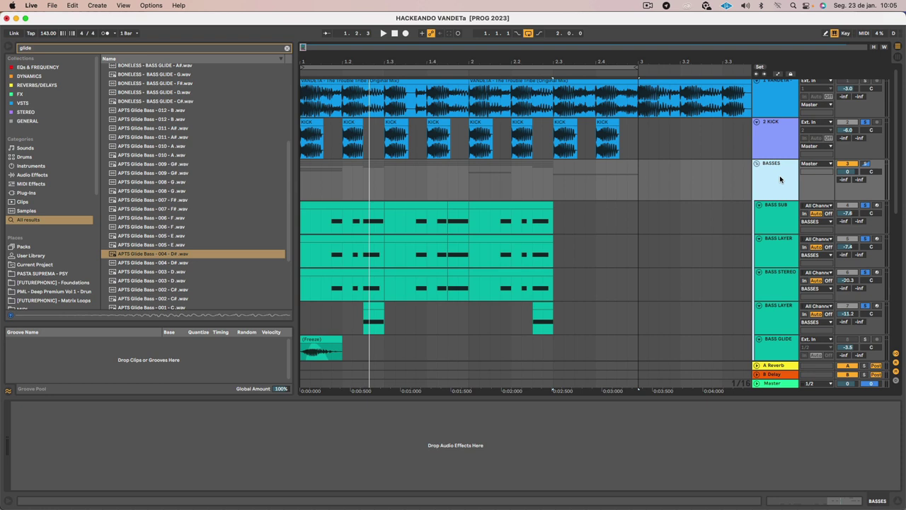
# - Limit the soloed tracks to BASS SUB and KICK, and play them briefly
pyautogui.click(772, 225)
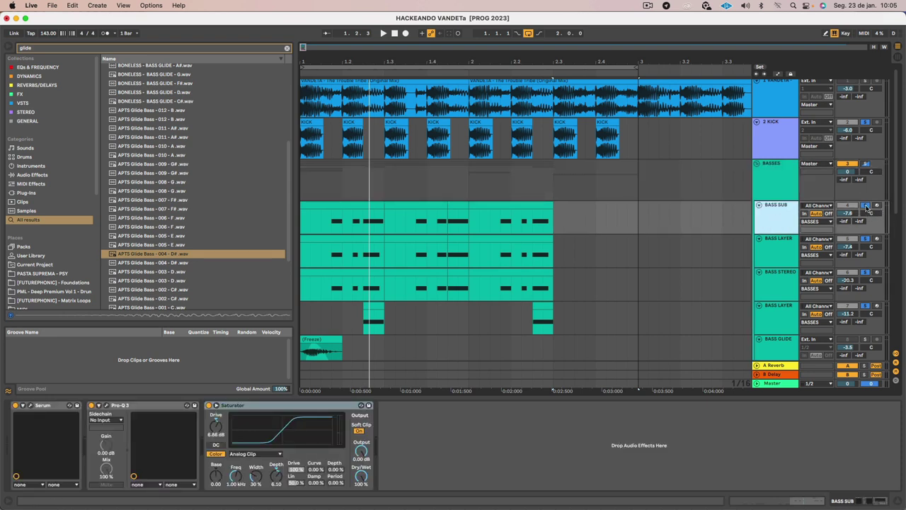
pyautogui.click(865, 205)
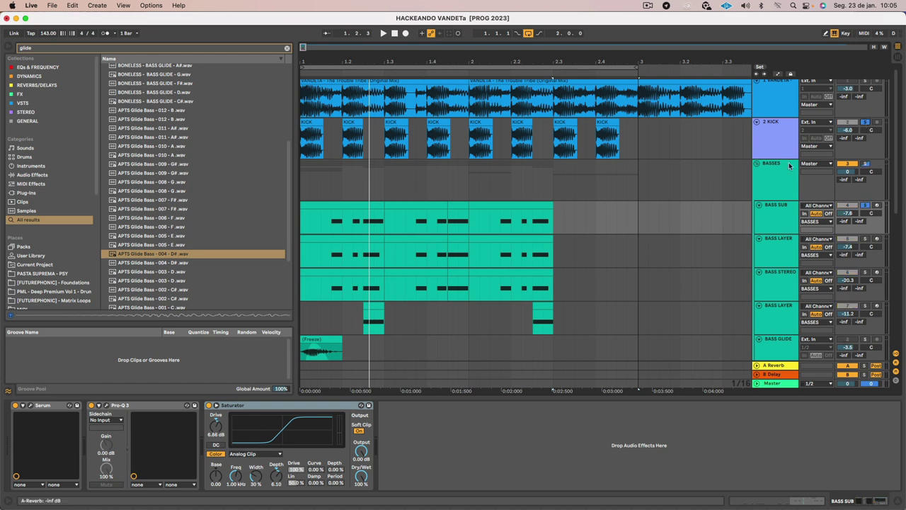
pyautogui.press('space')
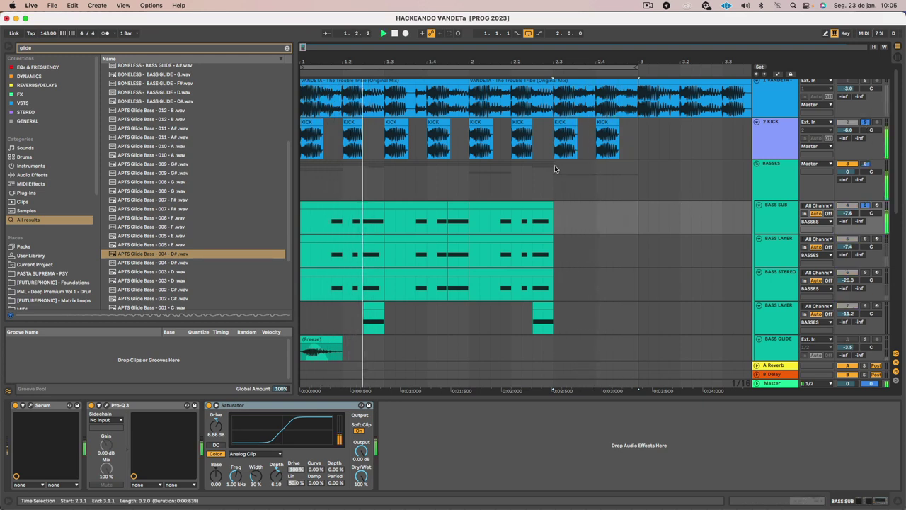
pyautogui.press('space')
# - Shorten the loop to one bar from 1.1.1 to 2.1.1 and audition the BASS SUB with the kick
pyautogui.moveTo(638, 68); pyautogui.dragTo(566, 119)
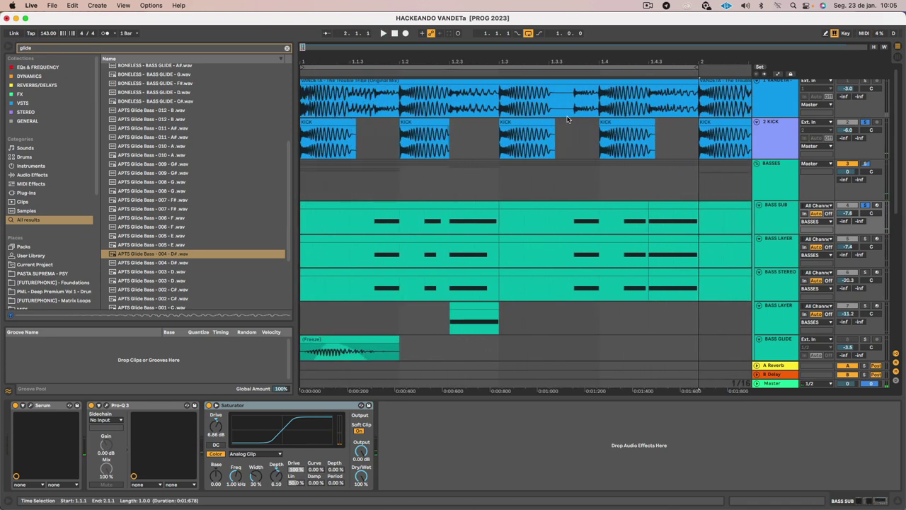
pyautogui.click(417, 212)
pyautogui.press('space')
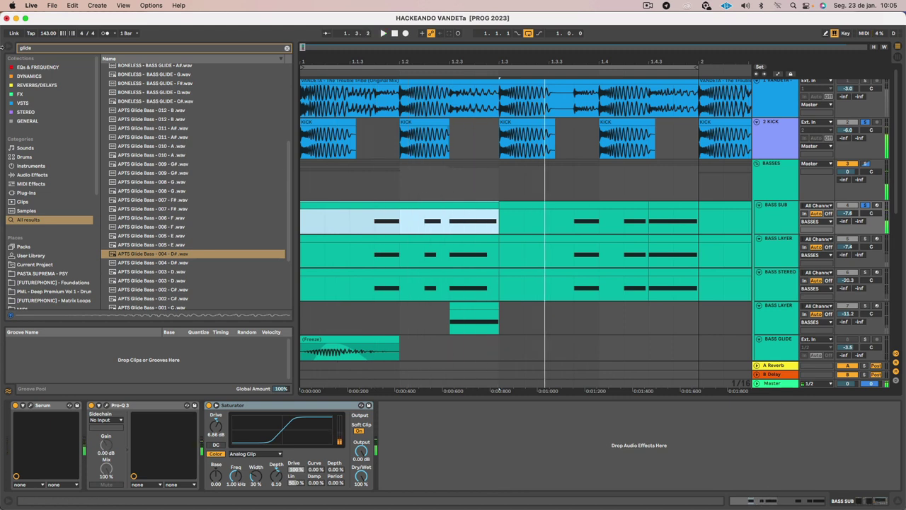
# - Search the browser for saturn and load Saturn 2 after the Saturator on BASS SUB
pyautogui.click(34, 47)
pyautogui.write('saturn')
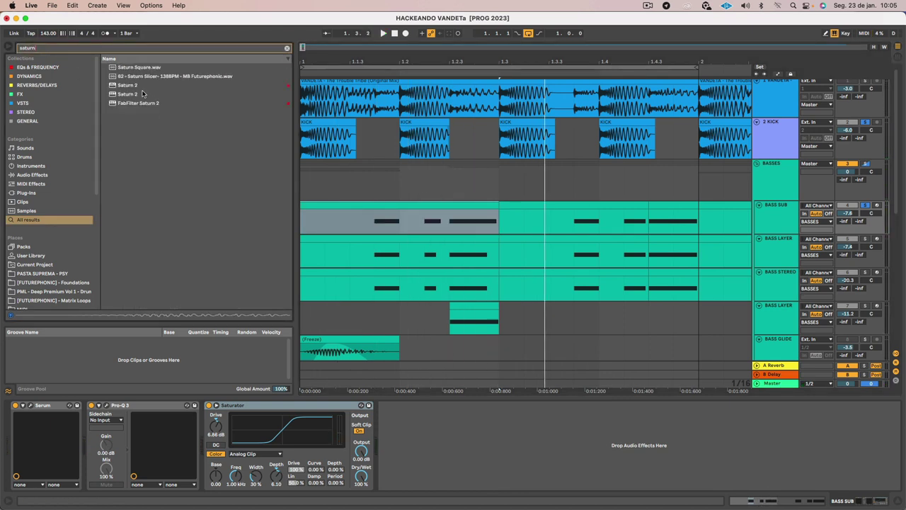
pyautogui.click(142, 86)
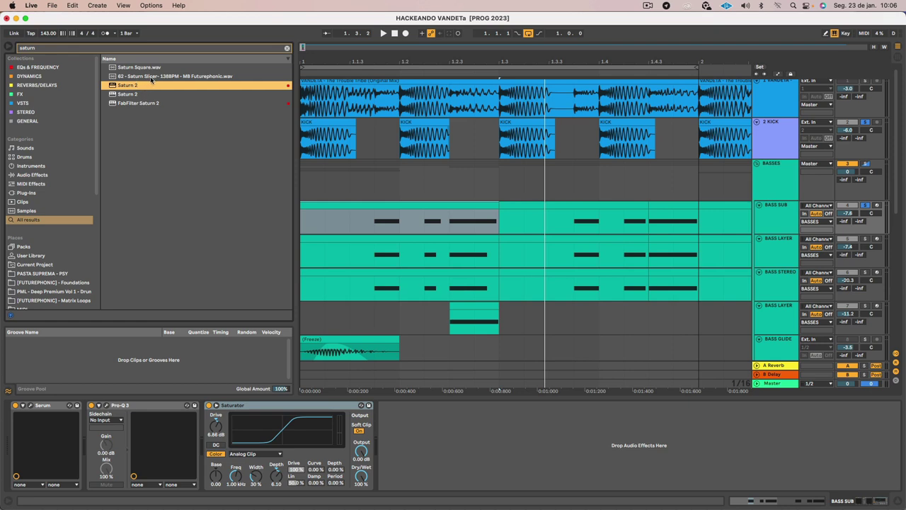
# - Split Saturn 2 into three bands with crossovers at about 48 Hz and 235 Hz while the loop plays
pyautogui.click(347, 166)
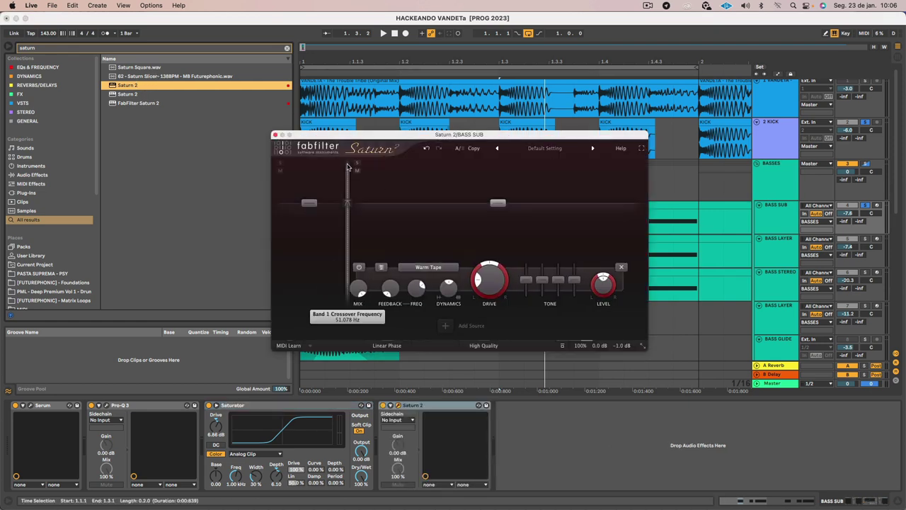
pyautogui.press('space')
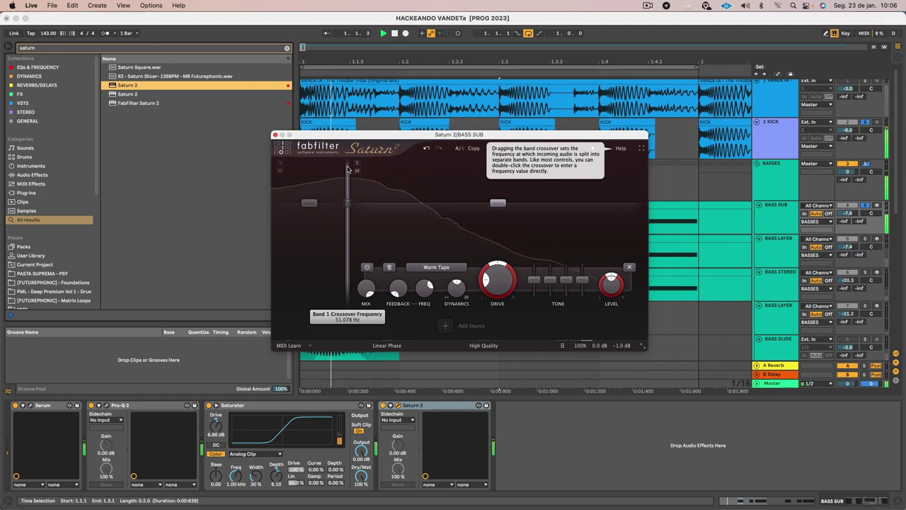
pyautogui.moveTo(346, 178)
pyautogui.mouseDown()
pyautogui.moveTo(327, 178)
pyautogui.moveTo(369, 181)
pyautogui.moveTo(343, 181)
pyautogui.mouseUp()
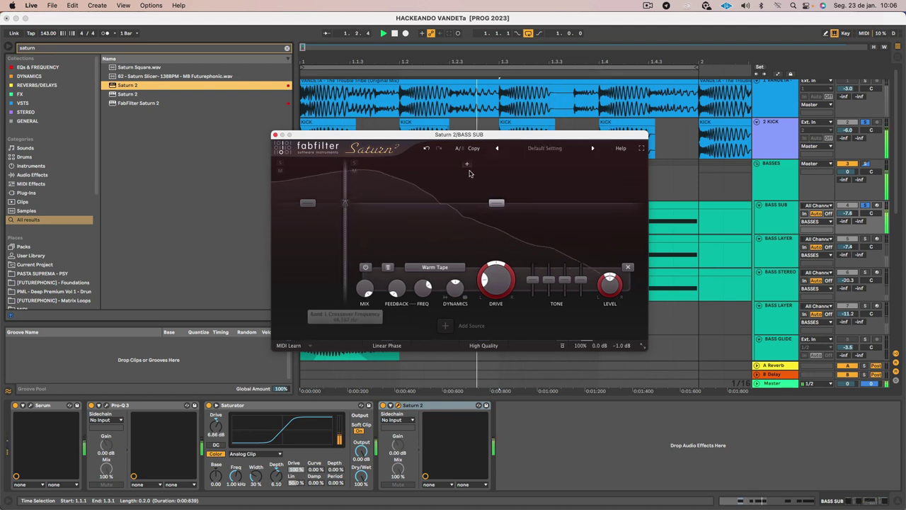
pyautogui.click(419, 167)
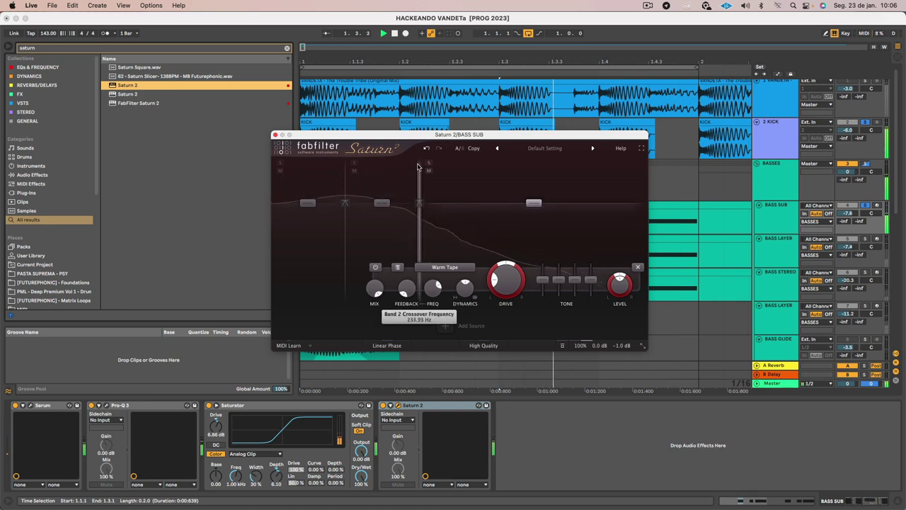
pyautogui.moveTo(419, 167)
pyautogui.mouseDown()
pyautogui.moveTo(386, 168)
pyautogui.moveTo(422, 176)
pyautogui.mouseUp()
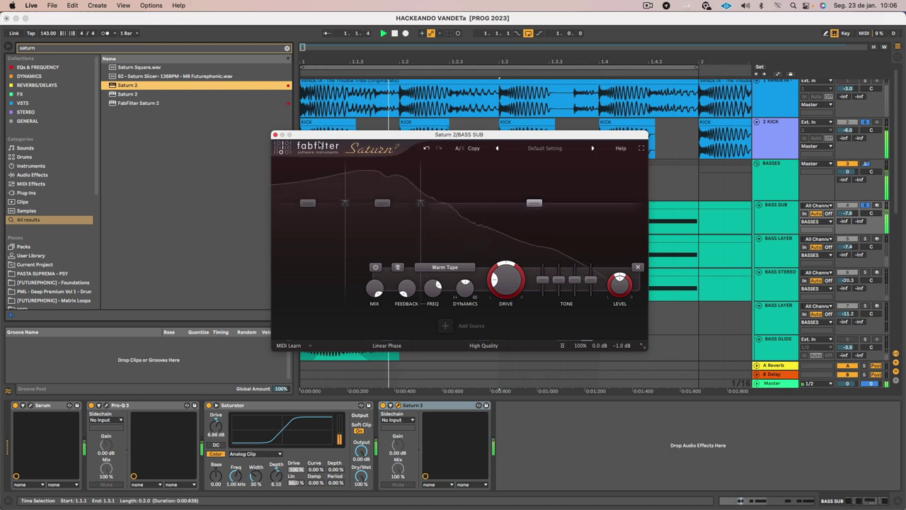
pyautogui.click(276, 135)
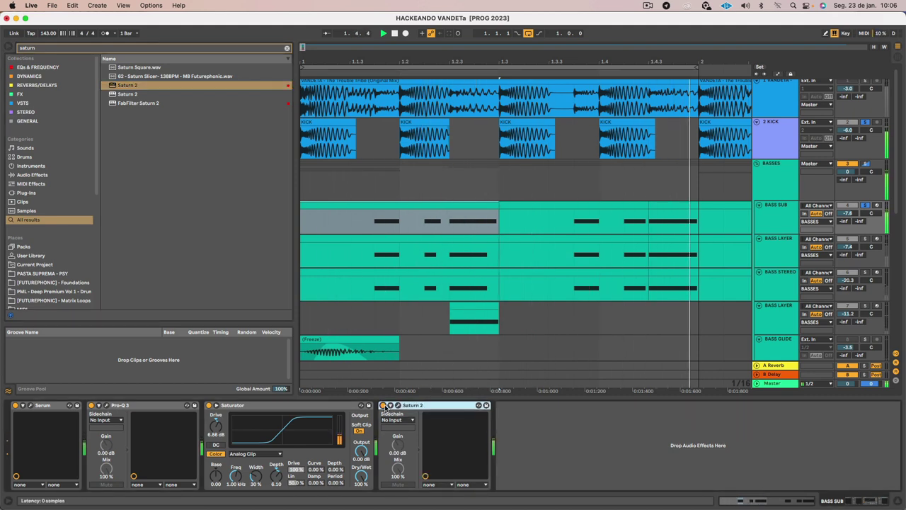
# - Stop playback, search the browser for rbass and load RBass (s) after Saturn 2 on BASS SUB
pyautogui.click(125, 50)
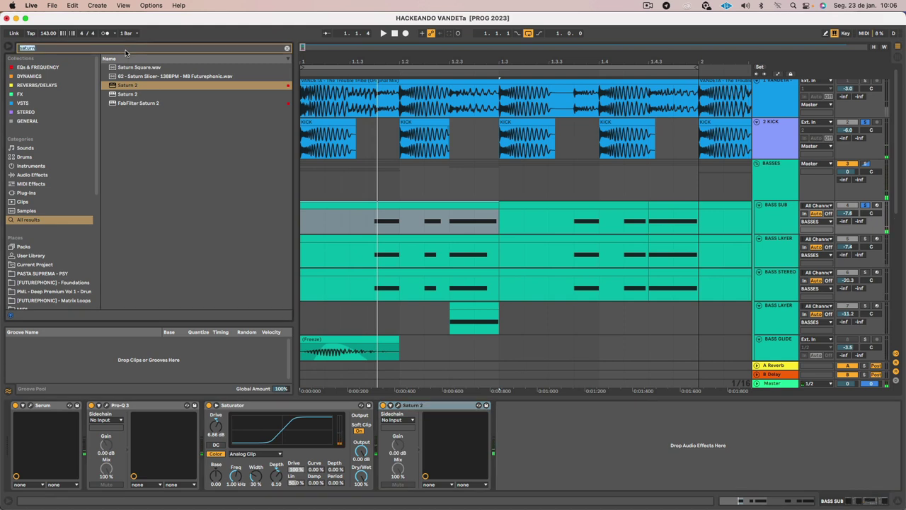
pyautogui.write('rbass')
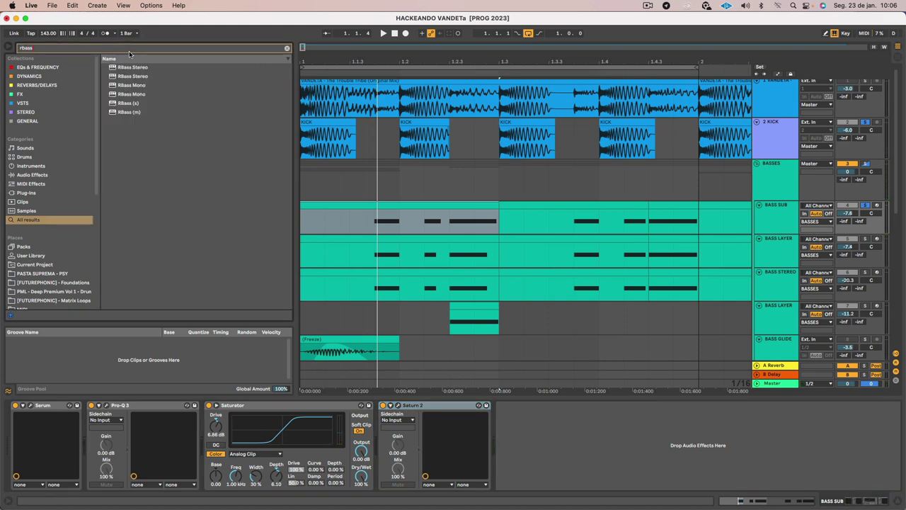
pyautogui.click(135, 112)
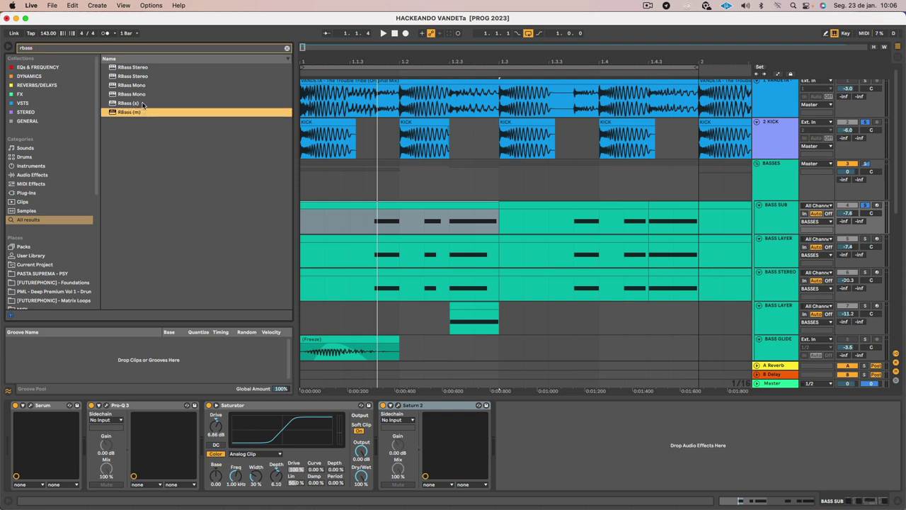
pyautogui.click(142, 103)
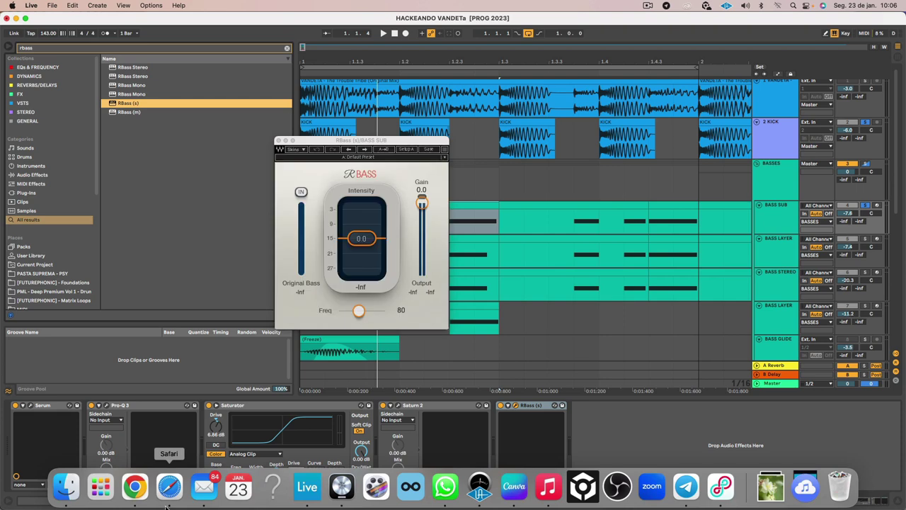
# - Inspect the BASS SUB spectrum in Pro-Q 3 and add a flat bell band on the D#1 note at 38.891 Hz
pyautogui.click(105, 405)
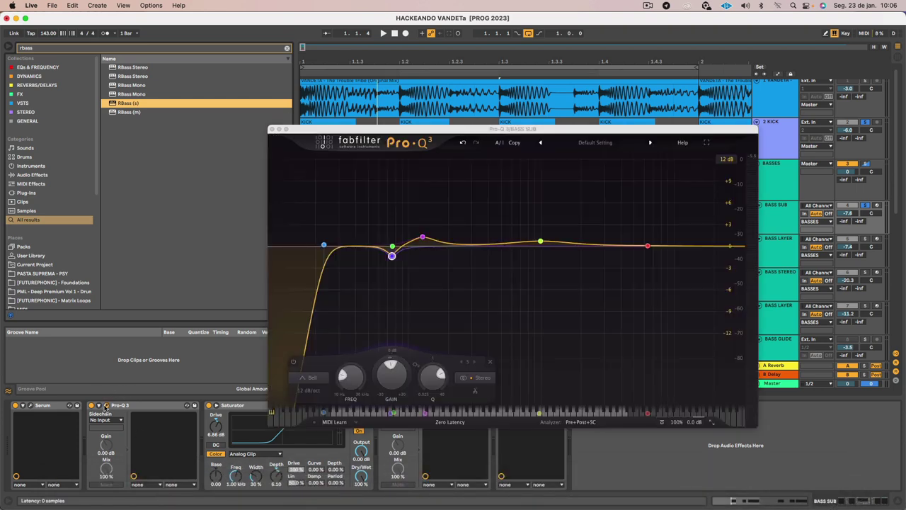
pyautogui.press('space')
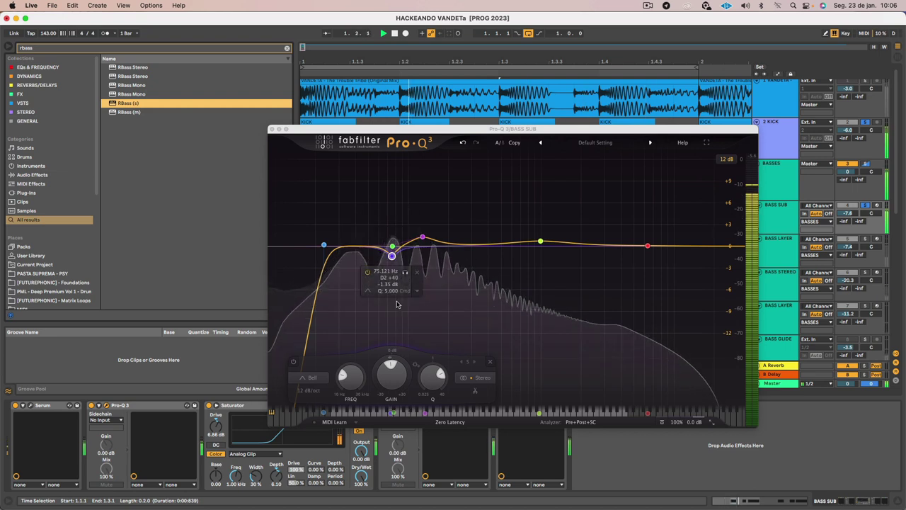
pyautogui.press('space')
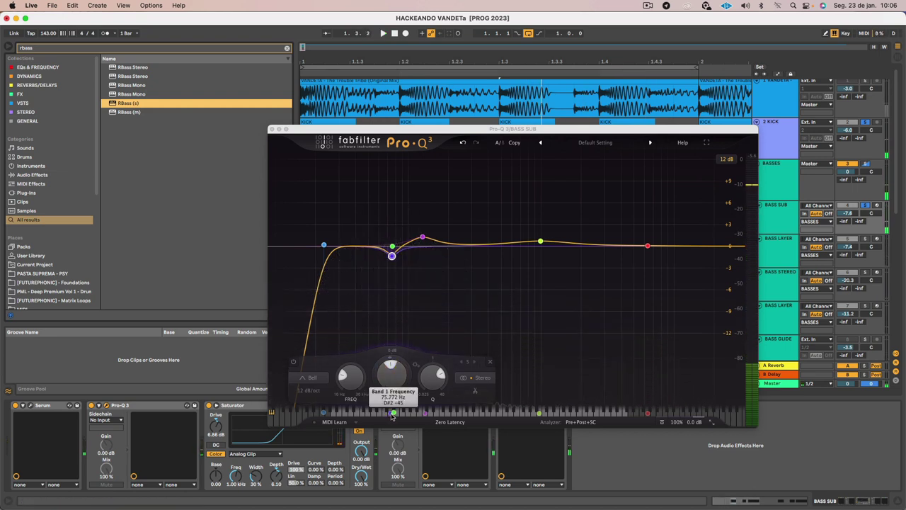
pyautogui.click(351, 416)
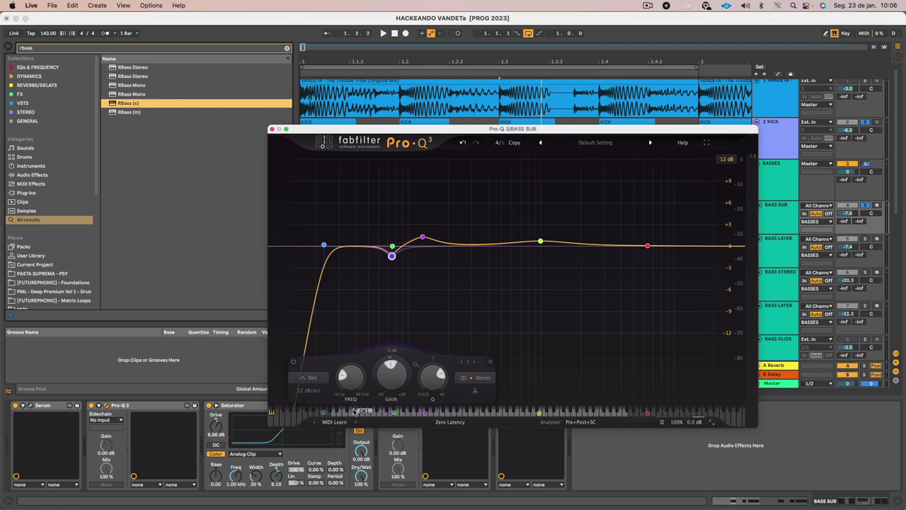
pyautogui.click(354, 412)
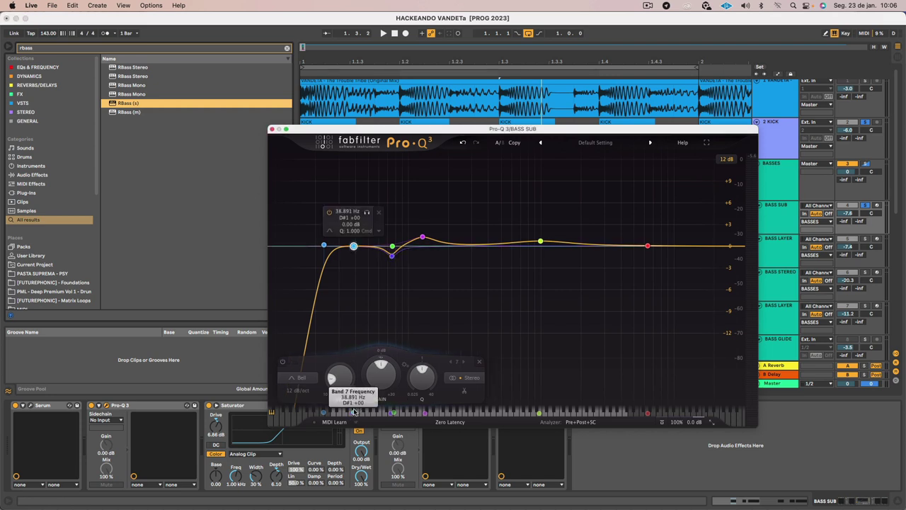
pyautogui.click(641, 472)
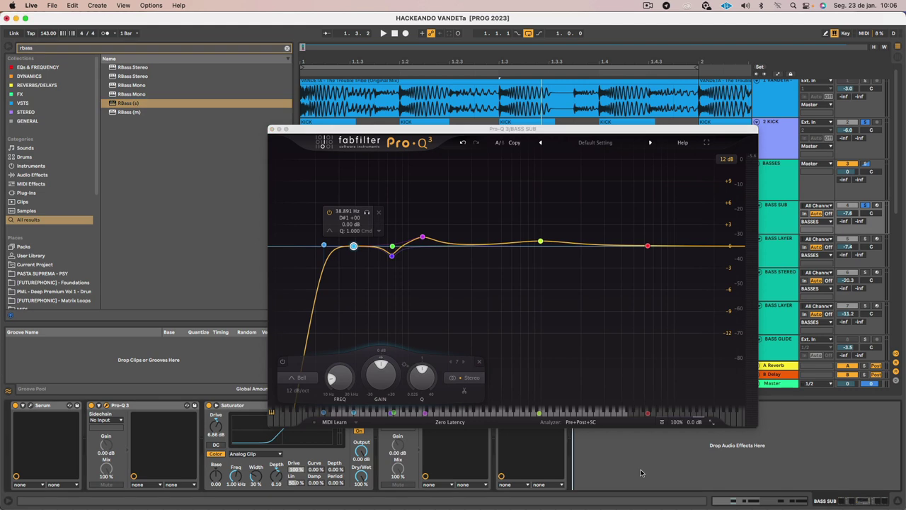
pyautogui.click(272, 130)
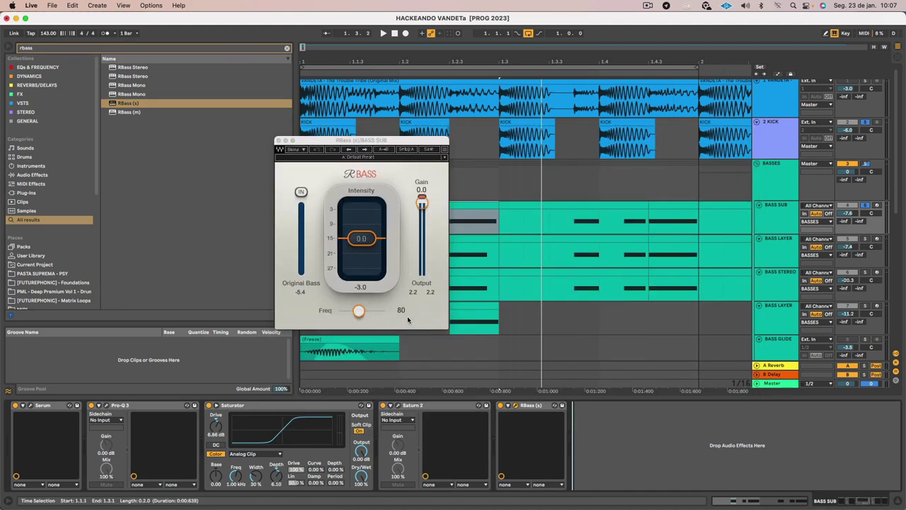
# - Set the RBass frequency to 75 and play the loop
pyautogui.click(359, 310)
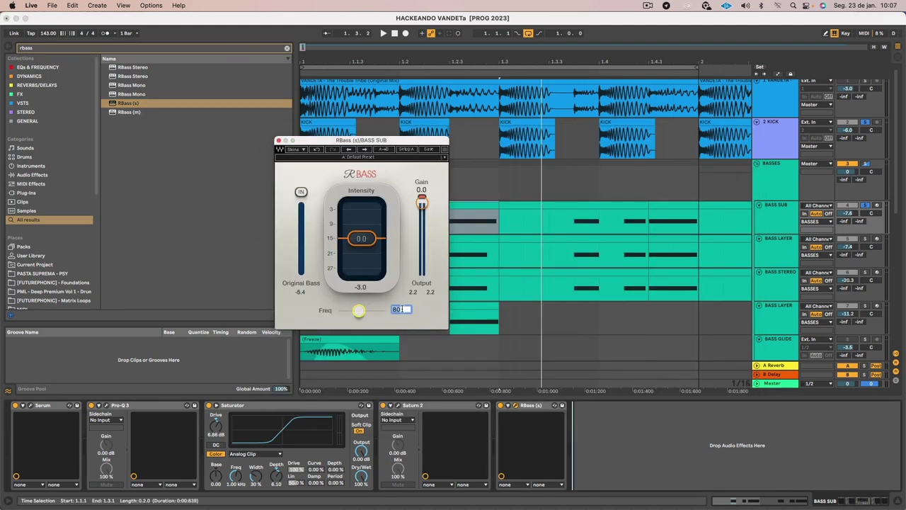
pyautogui.press('space')
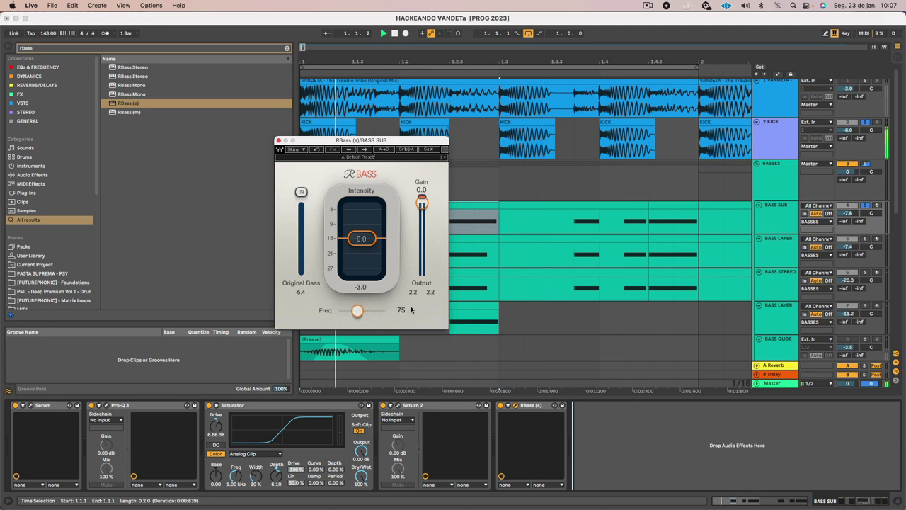
# - Set the RBass intensity to -23.9, compare the sound with the device bypassed, and lower its output gain to -2.1
pyautogui.moveTo(361, 238); pyautogui.dragTo(362, 270)
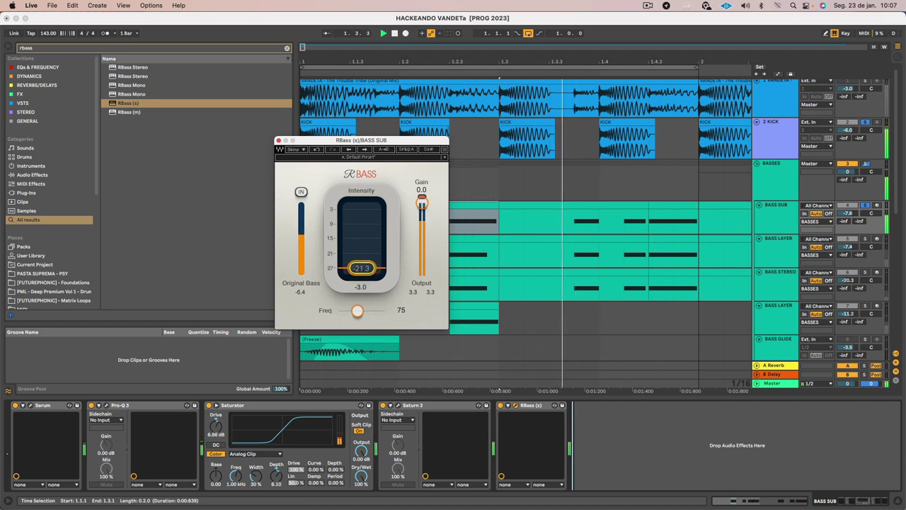
pyautogui.moveTo(362, 269); pyautogui.dragTo(362, 271)
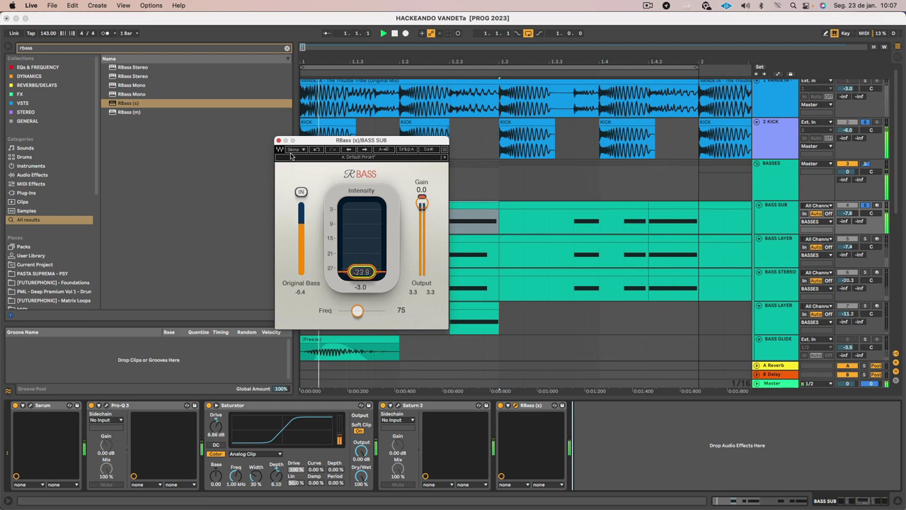
pyautogui.click(501, 405)
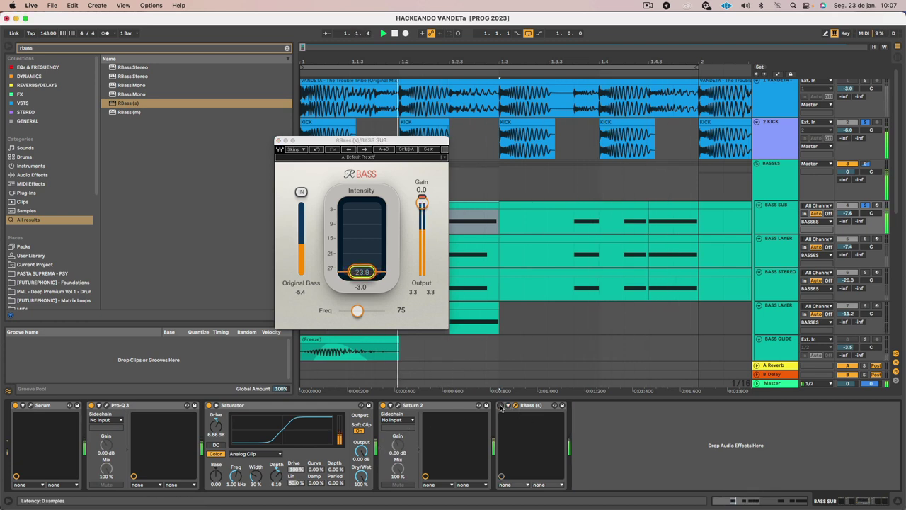
pyautogui.click(501, 406)
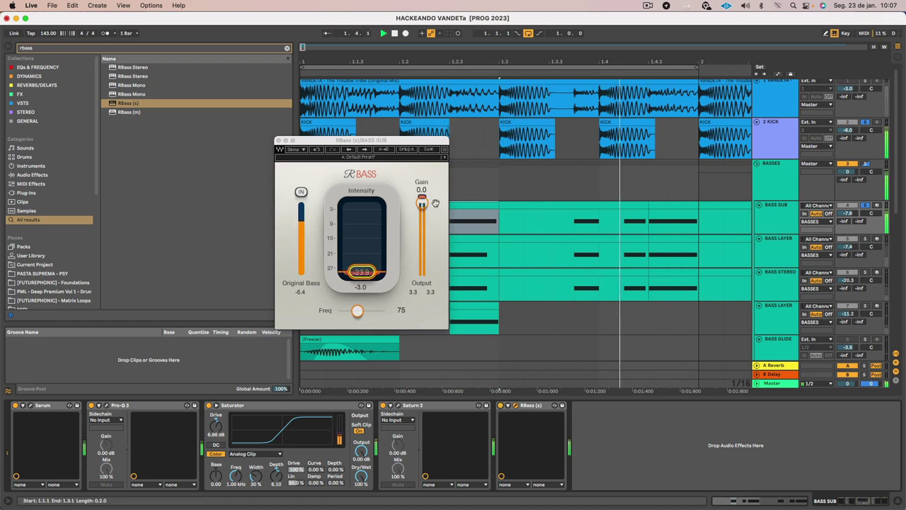
pyautogui.moveTo(421, 203); pyautogui.dragTo(422, 207)
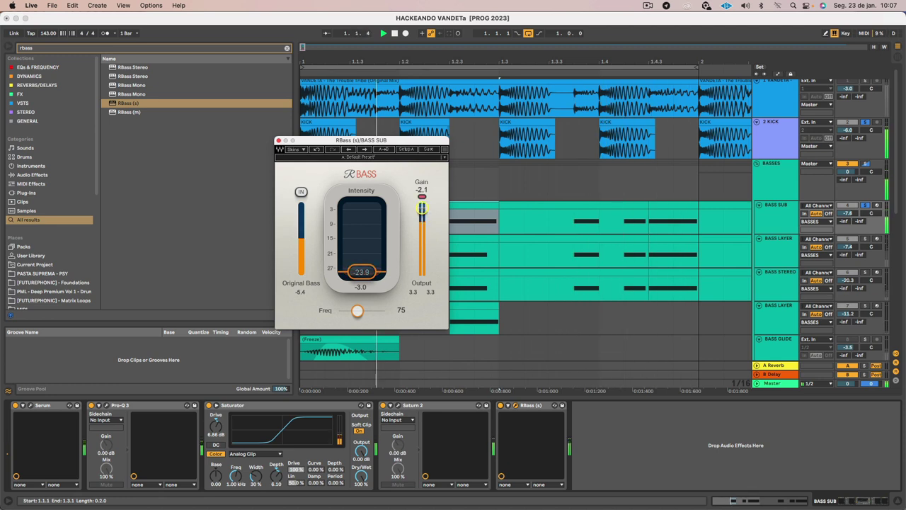
pyautogui.click(279, 140)
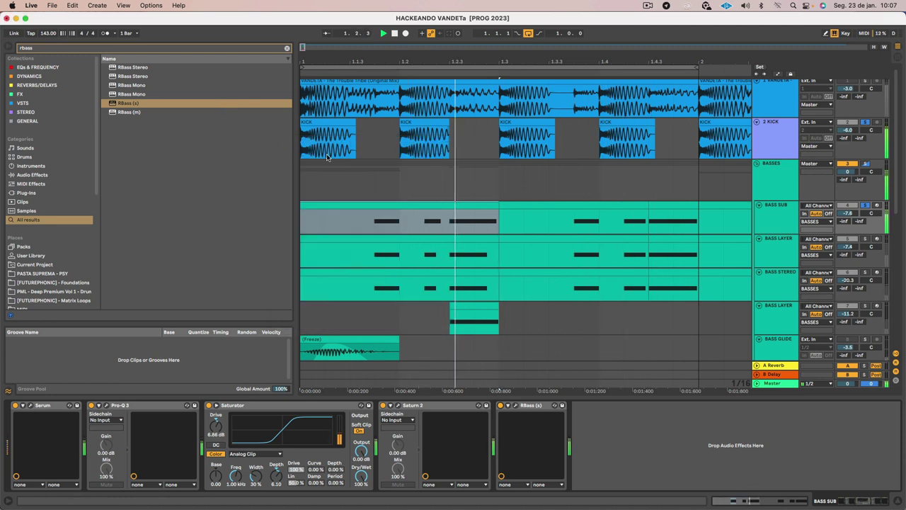
# - Stop playback, search the browser for transx and load TransX Multi (m) after RBass on BASS SUB
pyautogui.click(525, 405)
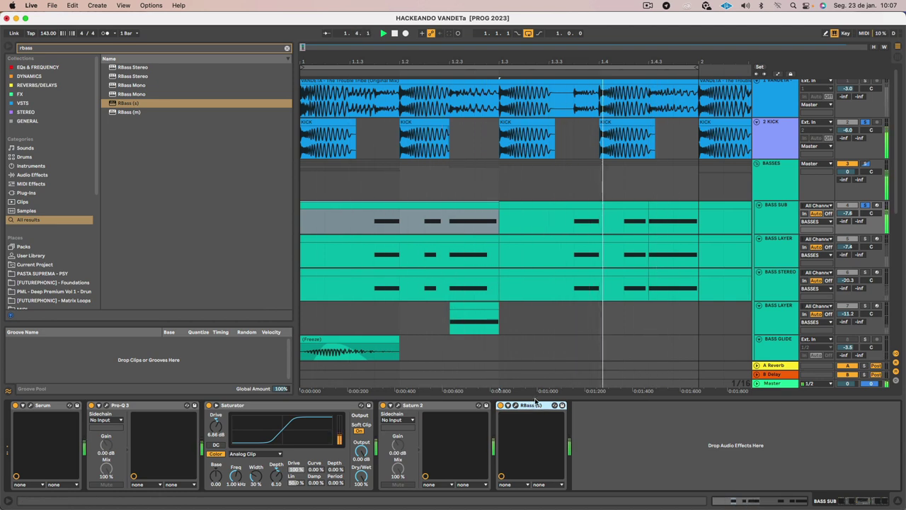
pyautogui.click(204, 48)
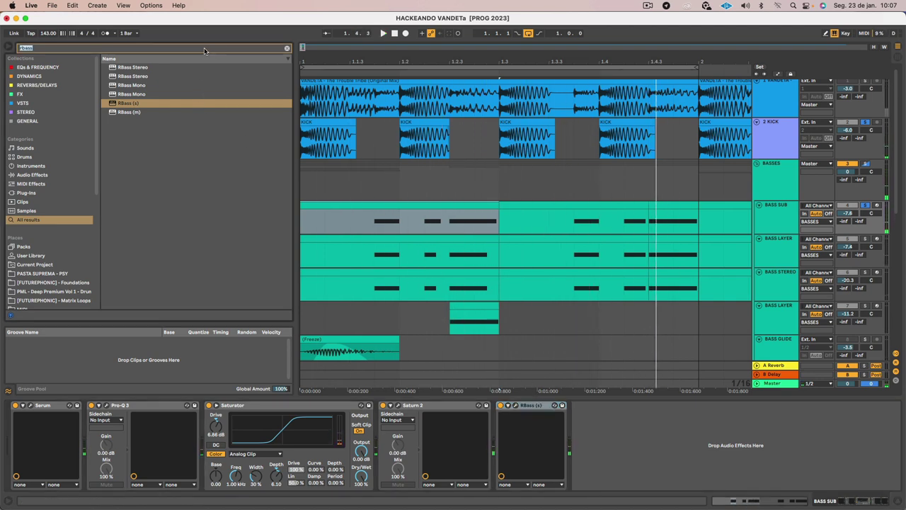
pyautogui.write('trans x')
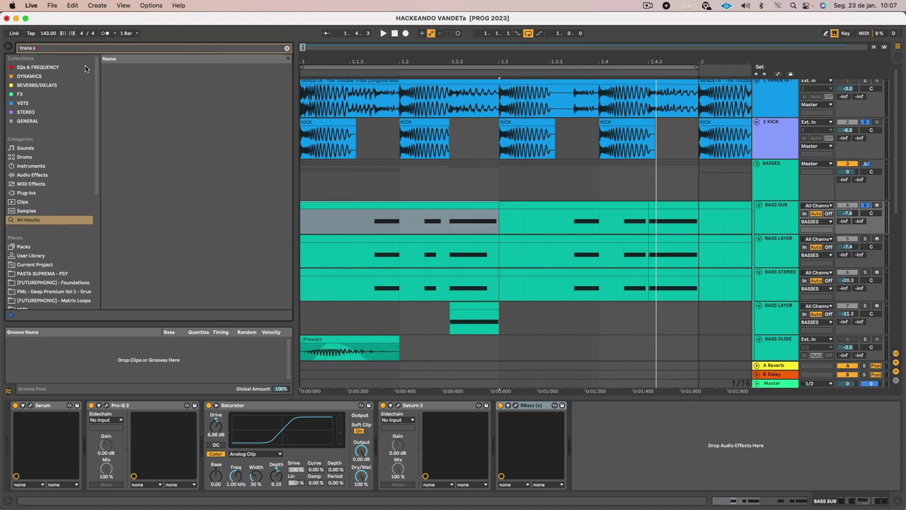
pyautogui.press('BackSpace')
pyautogui.press('BackSpace')
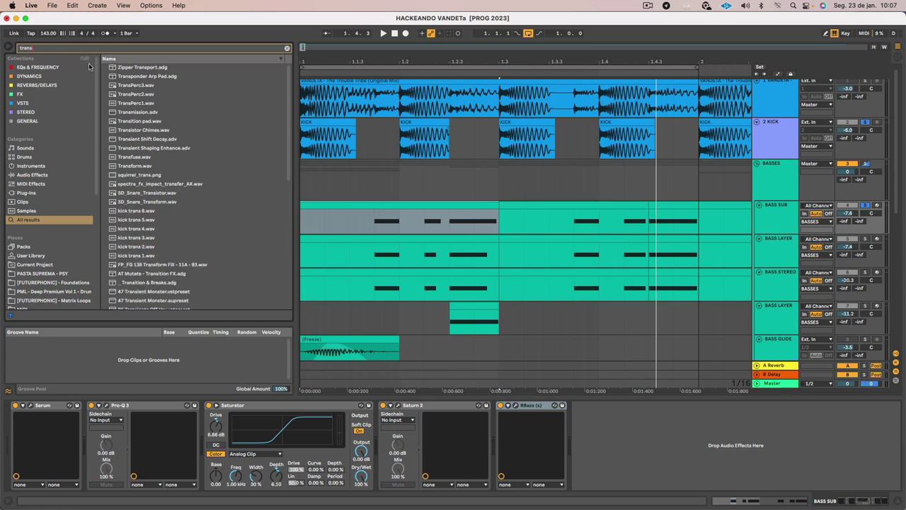
pyautogui.scroll(-5, 213, 152)
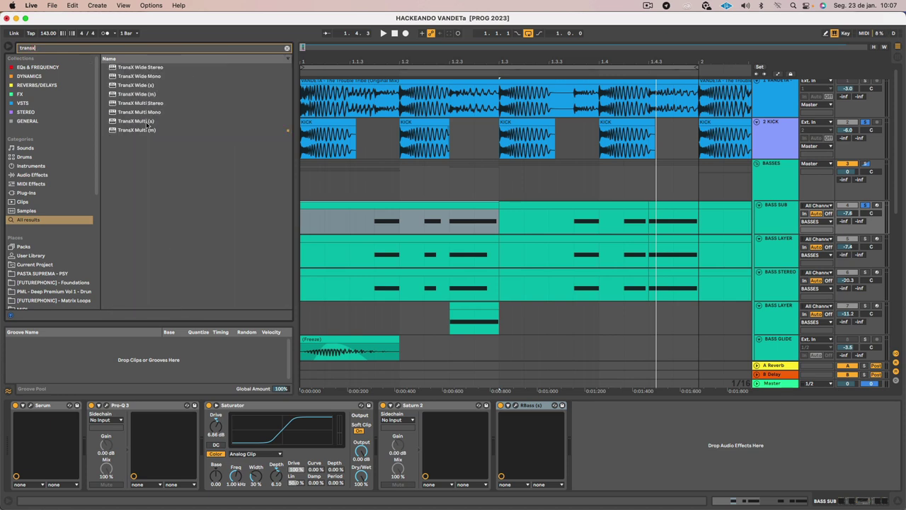
pyautogui.click(148, 121)
pyautogui.click(148, 131)
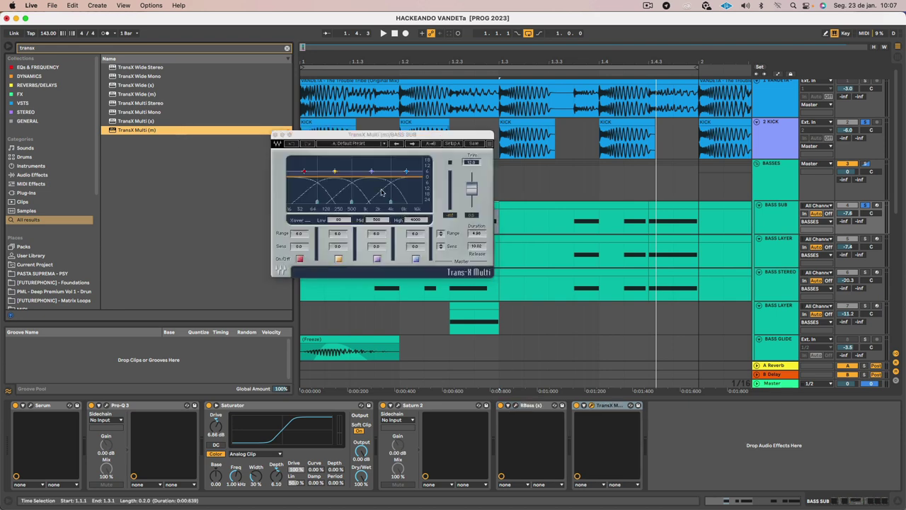
# - Play the loop, switch off the two lowest TransX Multi bands and reduce the two highest bands' ranges to 3.9 and about 4.7
pyautogui.press('space')
pyautogui.click(299, 258)
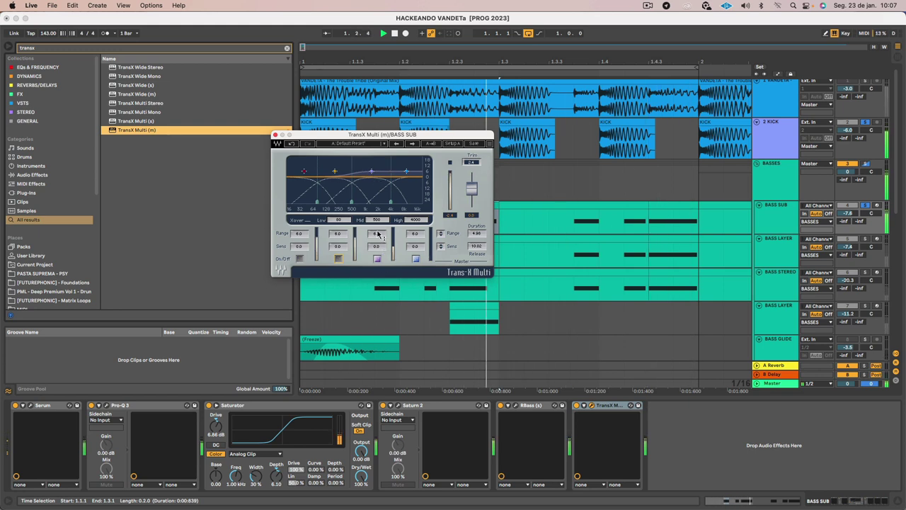
pyautogui.moveTo(378, 234); pyautogui.dragTo(418, 238)
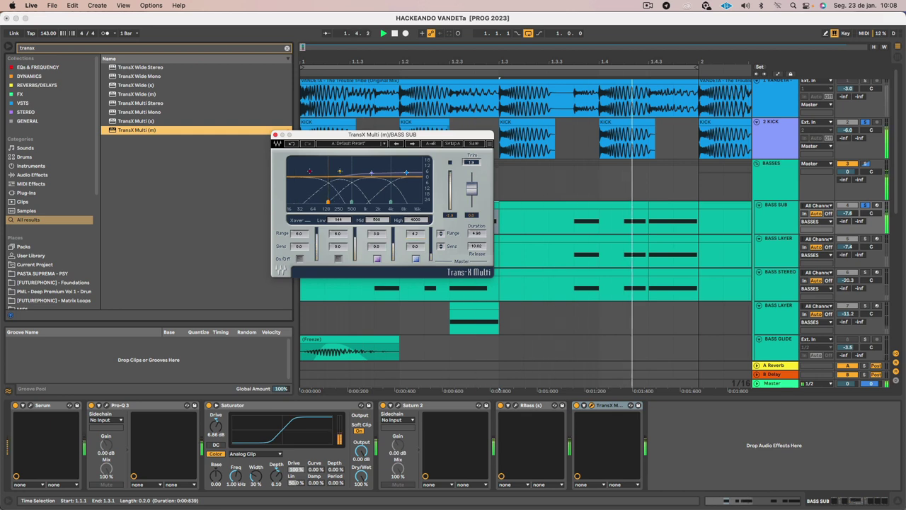
# - Set the TransX Multi crossovers to about 86 Hz low and 677 Hz mid and the highest band's range to about 5.3
pyautogui.moveTo(320, 203)
pyautogui.mouseDown()
pyautogui.moveTo(304, 202)
pyautogui.moveTo(364, 202)
pyautogui.moveTo(343, 203)
pyautogui.mouseUp()
pyautogui.click(784, 220)
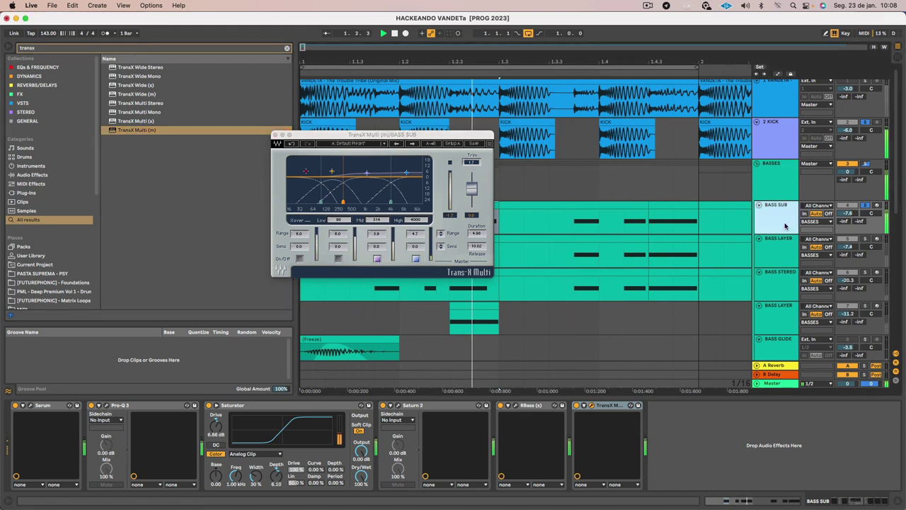
pyautogui.click(298, 259)
pyautogui.click(298, 260)
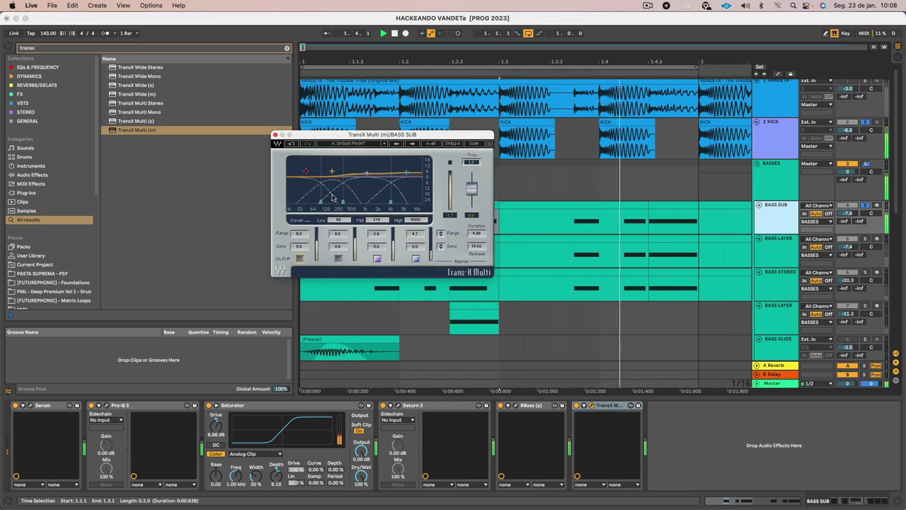
pyautogui.moveTo(320, 202); pyautogui.dragTo(358, 202)
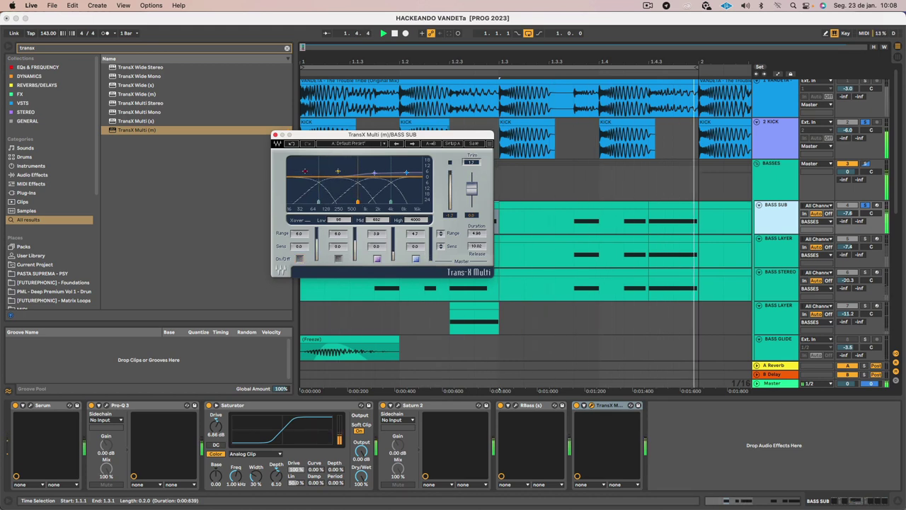
pyautogui.moveTo(415, 233)
pyautogui.mouseDown()
pyautogui.moveTo(415, 256)
pyautogui.moveTo(416, 234)
pyautogui.mouseUp()
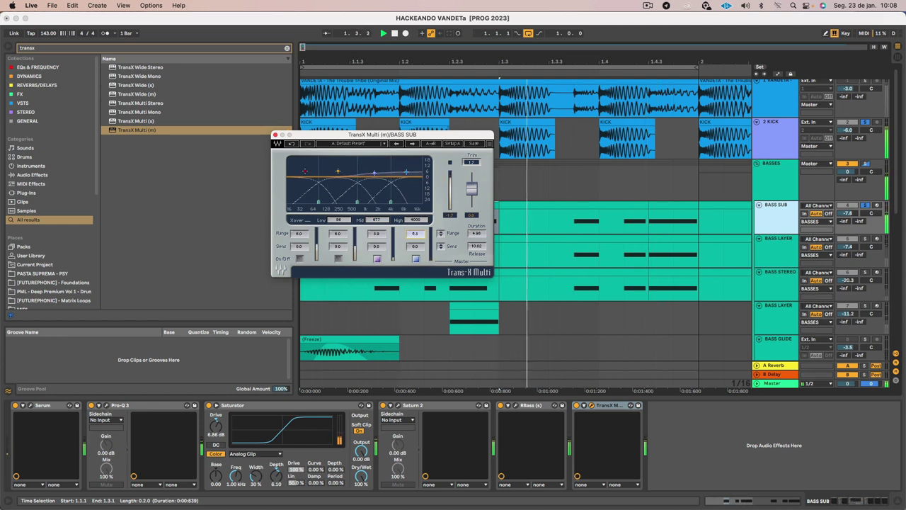
pyautogui.click(276, 134)
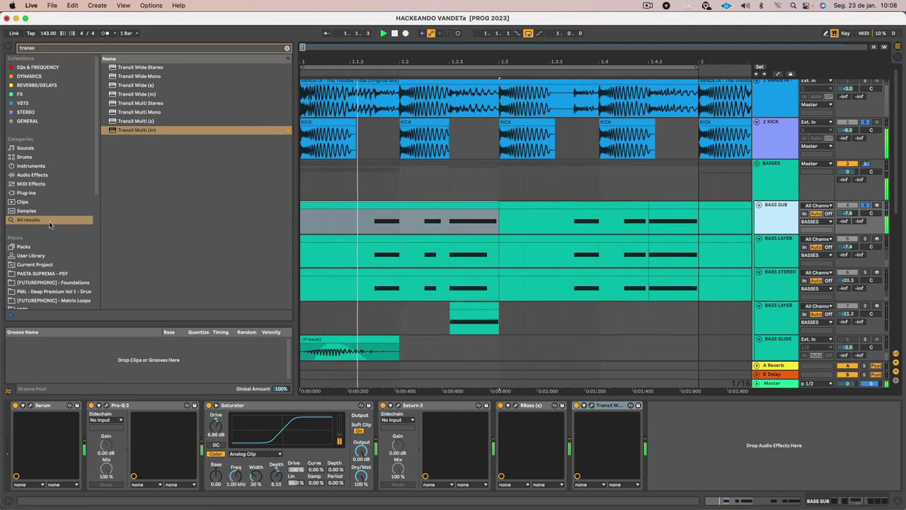
pyautogui.click(66, 48)
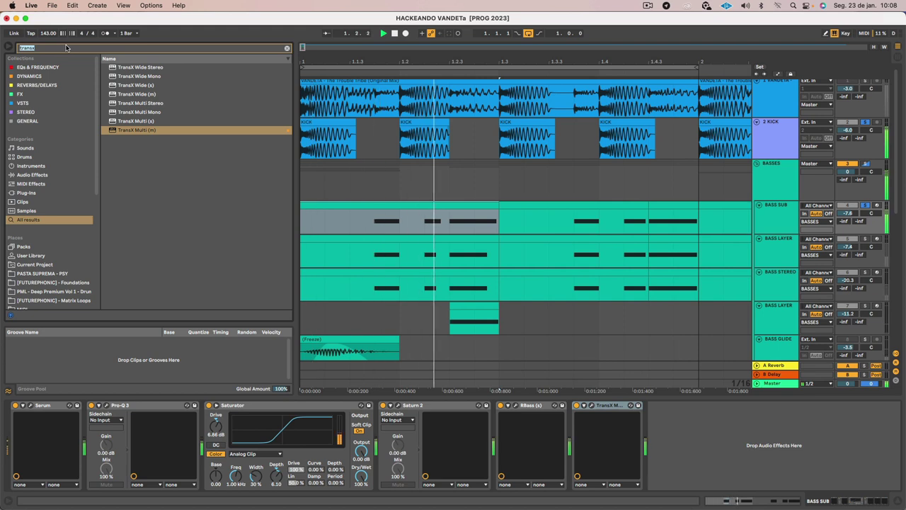
pyautogui.write('pro q')
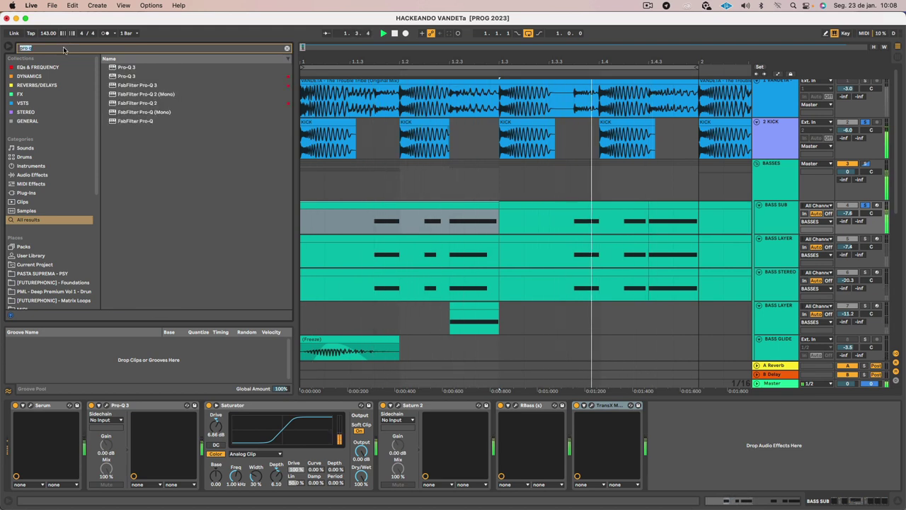
pyautogui.write('waves vox')
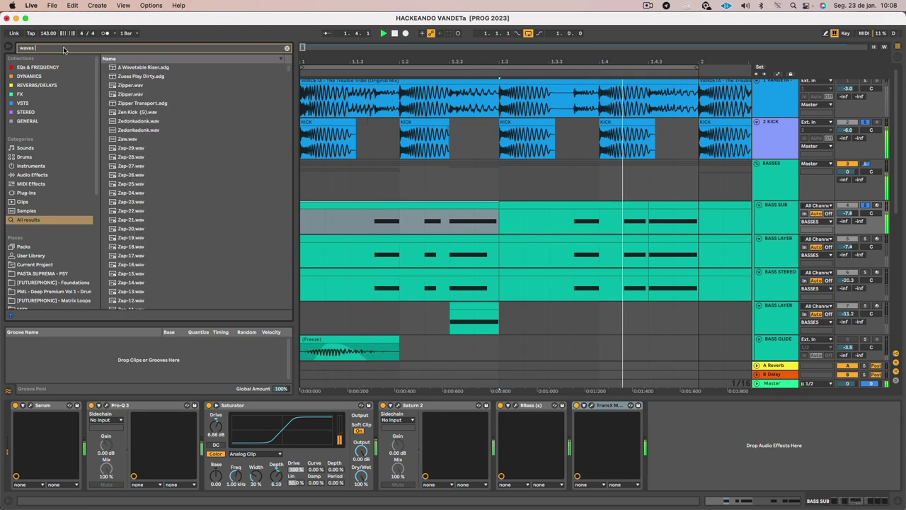
pyautogui.click(286, 48)
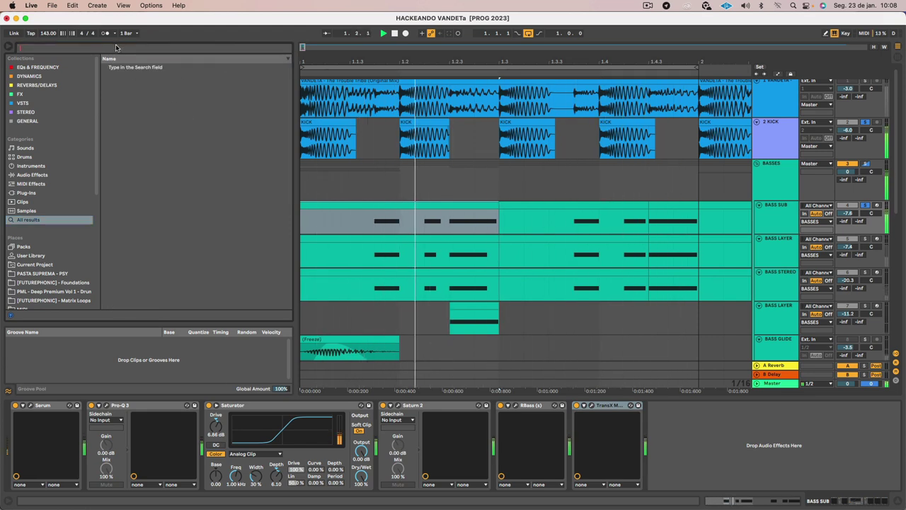
pyautogui.write('pro c')
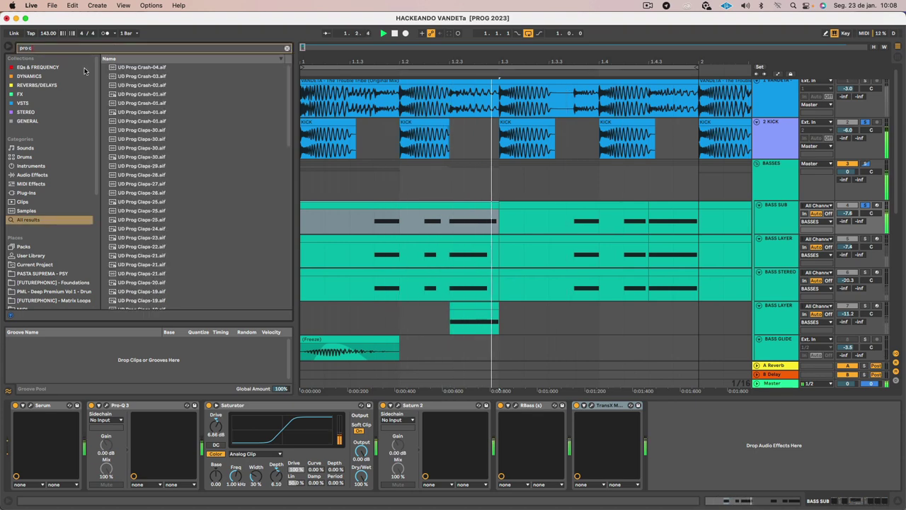
pyautogui.press('BackSpace')
pyautogui.press('BackSpace')
pyautogui.press('BackSpace')
pyautogui.press('BackSpace')
pyautogui.press('BackSpace')
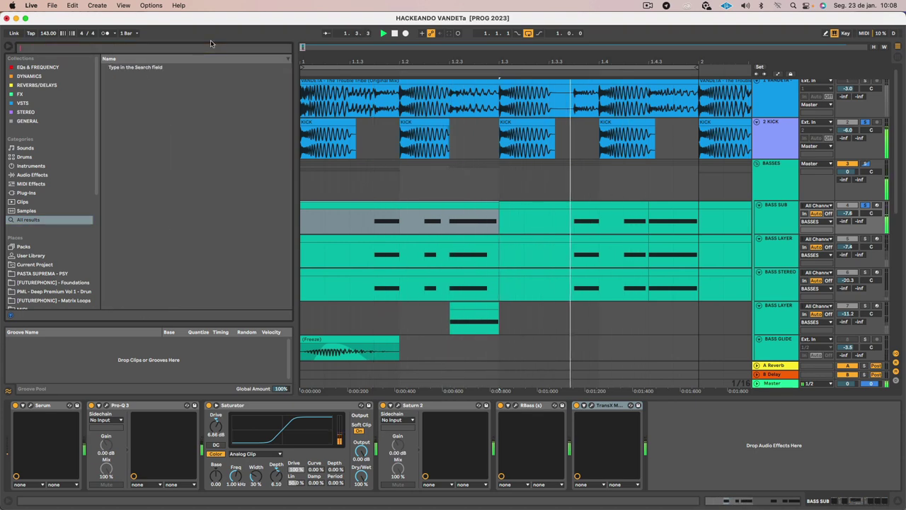
# - Search the browser for compressor, add Compressor after TransX Multi on BASS SUB, and turn automatic release on and makeup gain off
pyautogui.write('compres')
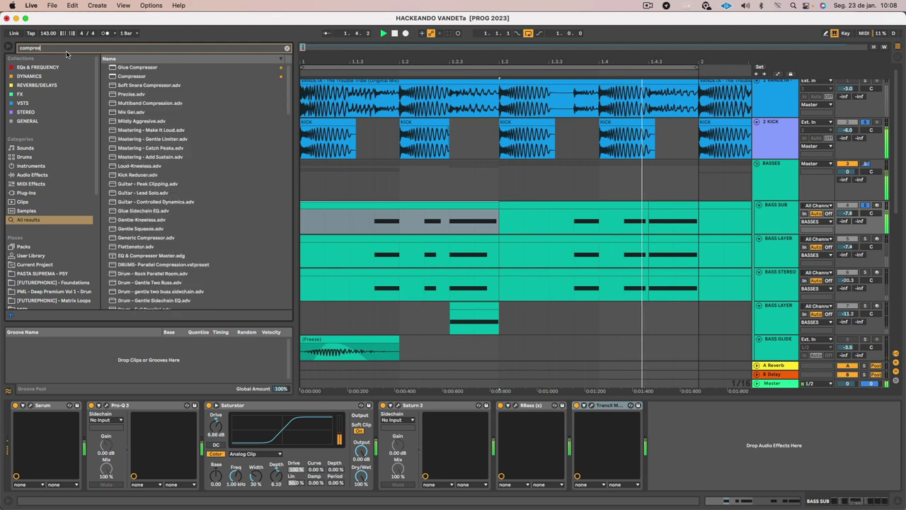
pyautogui.write('sor')
pyautogui.click(134, 77)
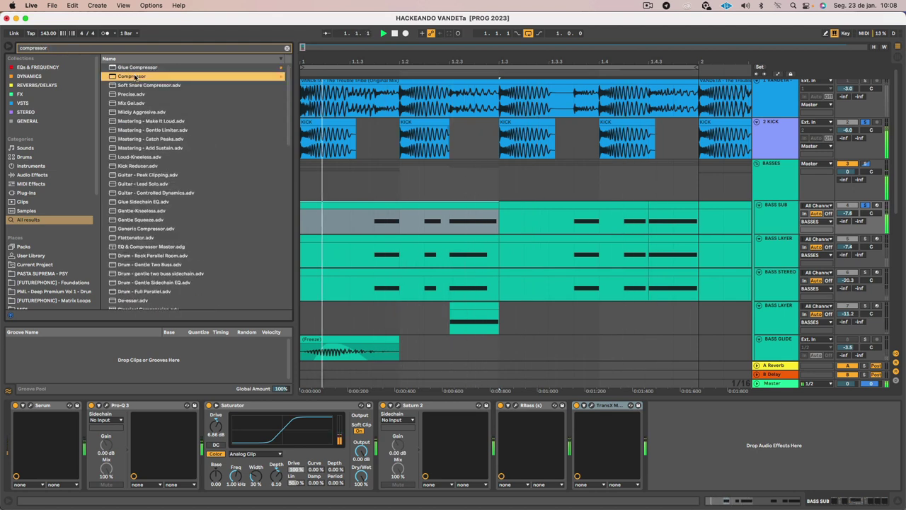
pyautogui.moveTo(134, 77)
pyautogui.mouseDown()
pyautogui.moveTo(673, 440)
pyautogui.moveTo(692, 431)
pyautogui.moveTo(658, 442)
pyautogui.moveTo(660, 419)
pyautogui.moveTo(699, 452)
pyautogui.mouseUp()
pyautogui.click(660, 485)
pyautogui.click(747, 416)
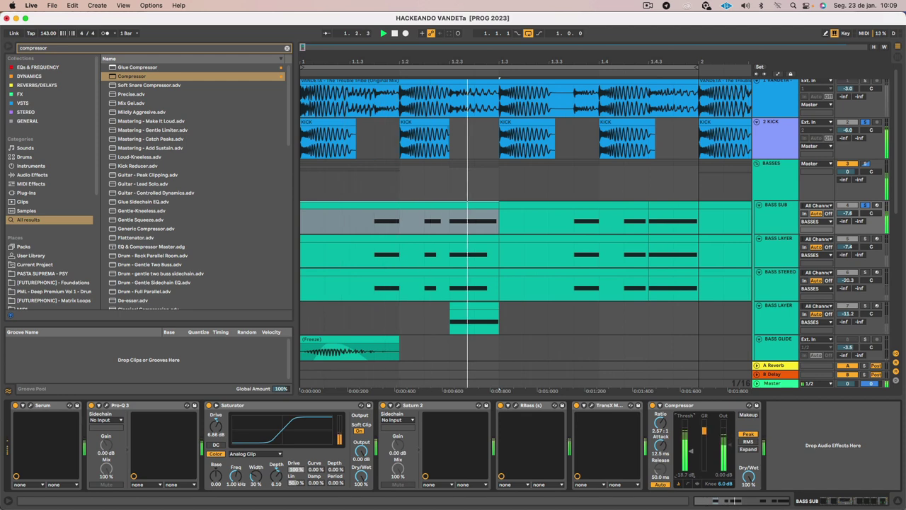
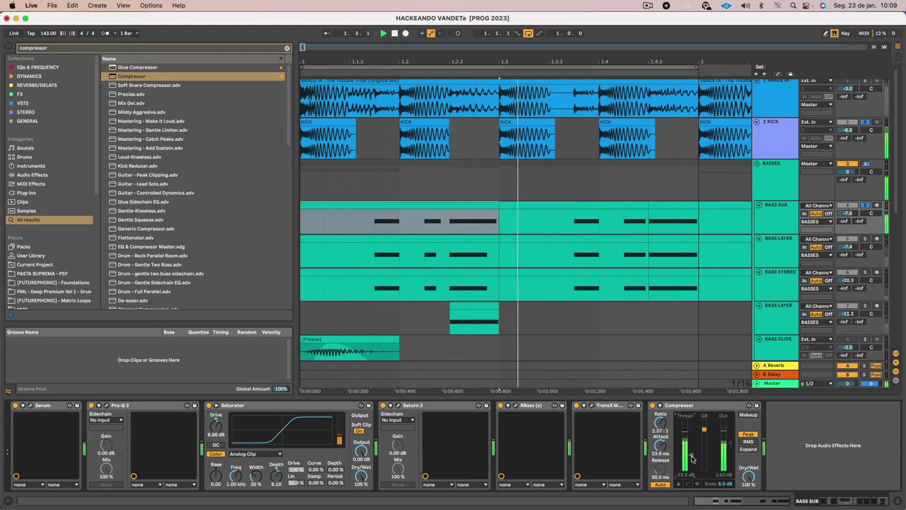
# - Duplicate the Compressor at the end of the BASS SUB device chain and stop playback
pyautogui.click(700, 407)
pyautogui.press('super+c')
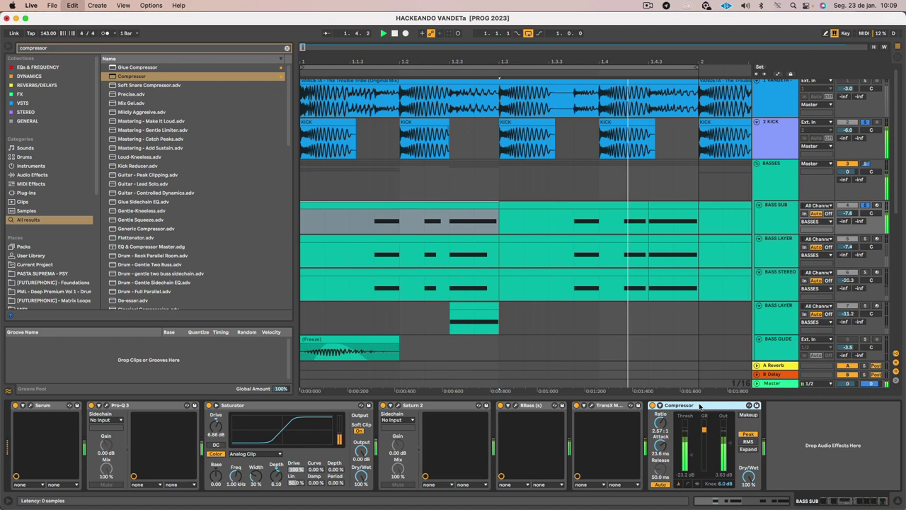
pyautogui.press('super+v')
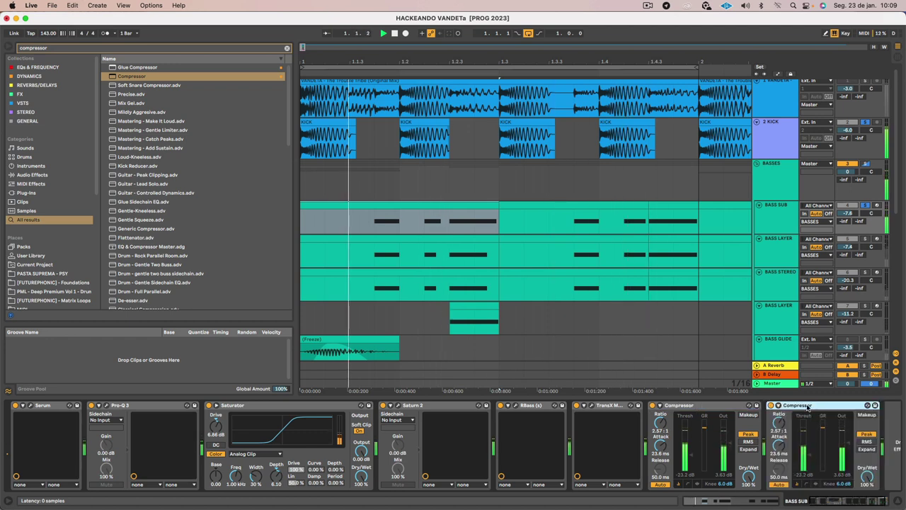
pyautogui.hscroll(2, 807, 406)
pyautogui.press('space')
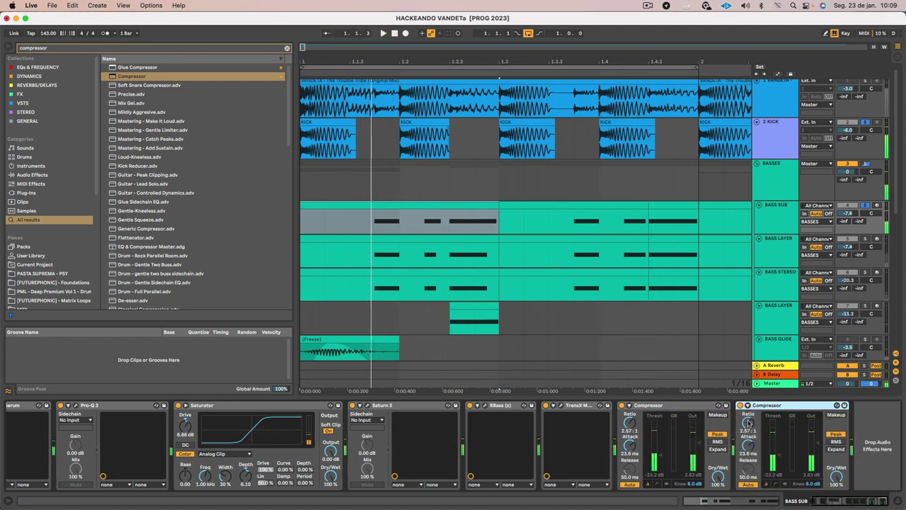
# - Expand the second Compressor's sidechain section and choose 2-KICK as its audio source
pyautogui.click(748, 405)
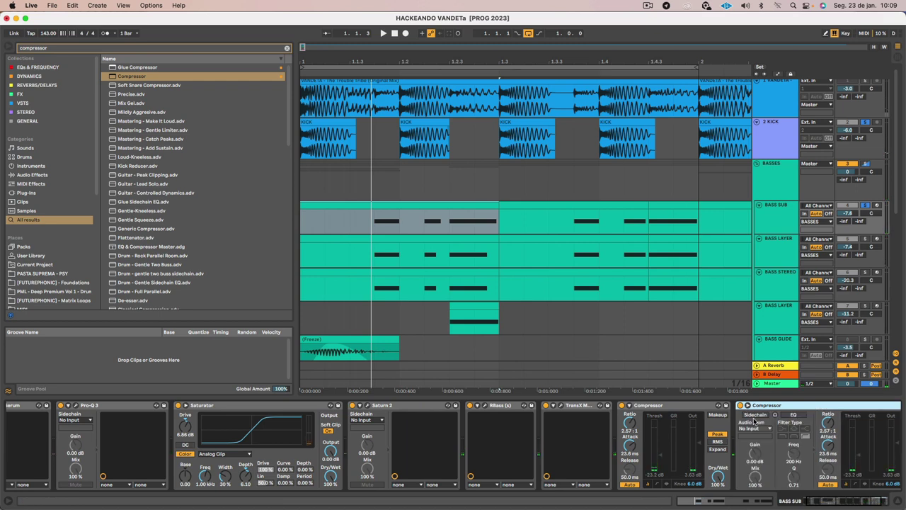
pyautogui.click(755, 428)
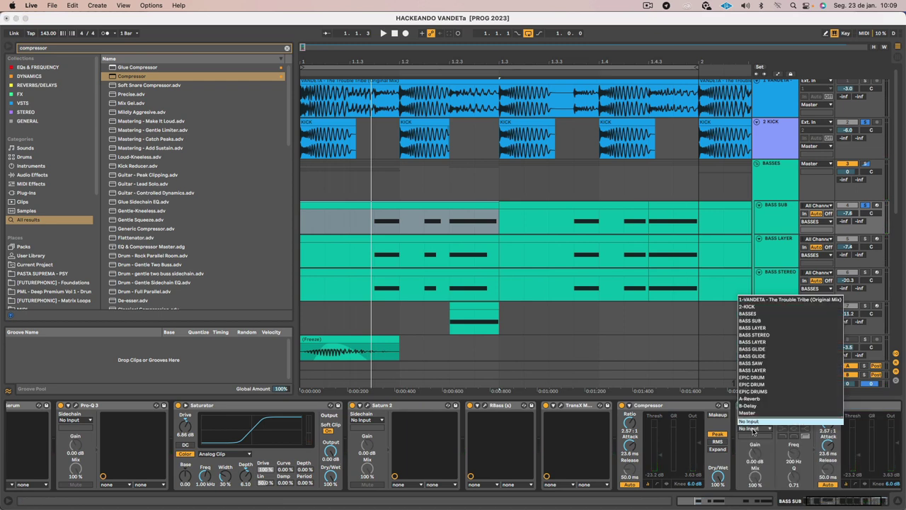
pyautogui.click(760, 312)
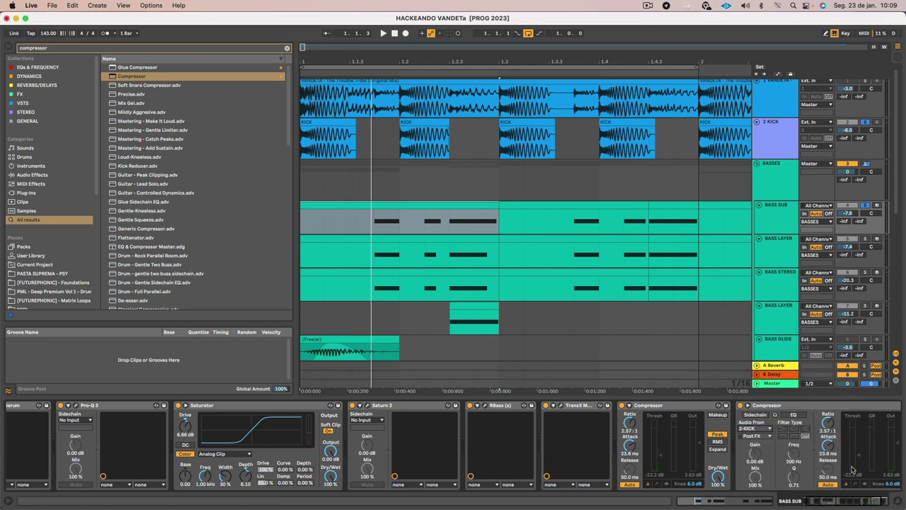
# - Enable the second Compressor's sidechain and set ratio 2.14:1, attack 0.04 ms and threshold -10.1 dB, auditioning the result
pyautogui.click(850, 407)
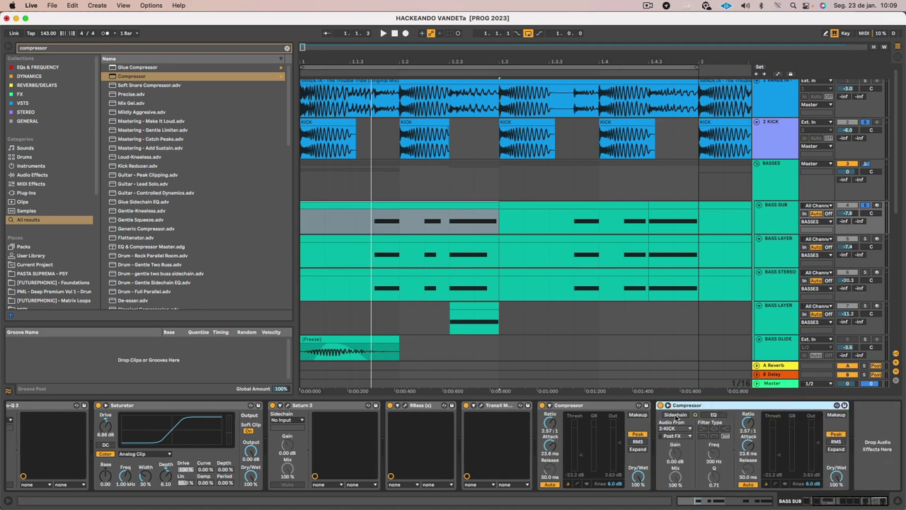
pyautogui.click(674, 415)
pyautogui.press('space')
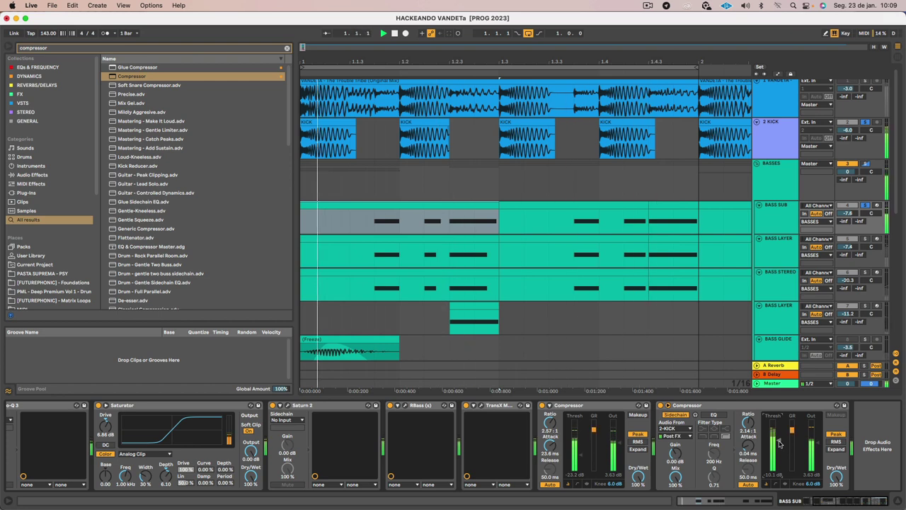
pyautogui.click(794, 412)
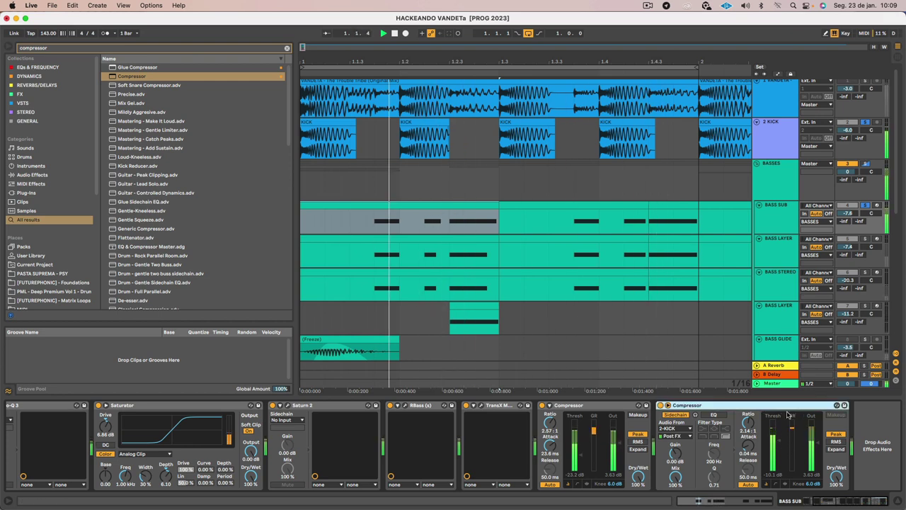
pyautogui.press('space')
# - Search the browser for lfot and add LFOTool at the end of the BASS SUB device chain
pyautogui.click(175, 51)
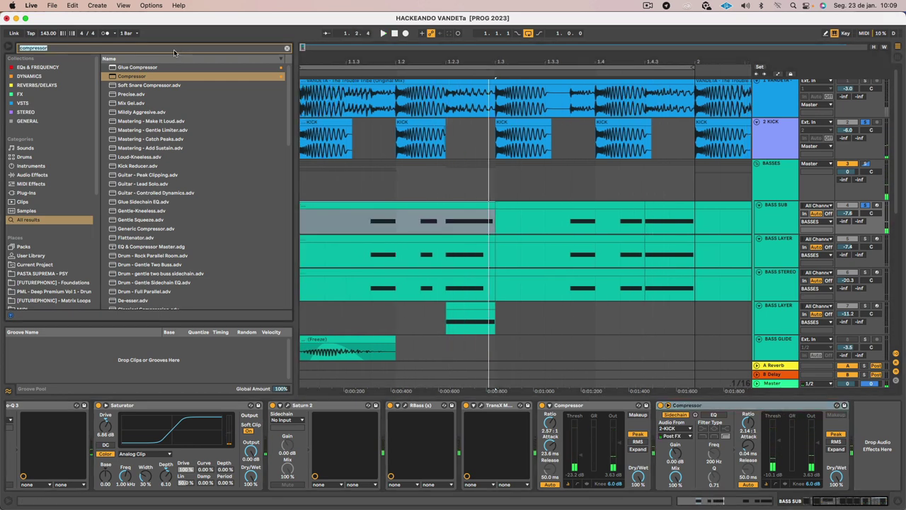
pyautogui.write('lfo')
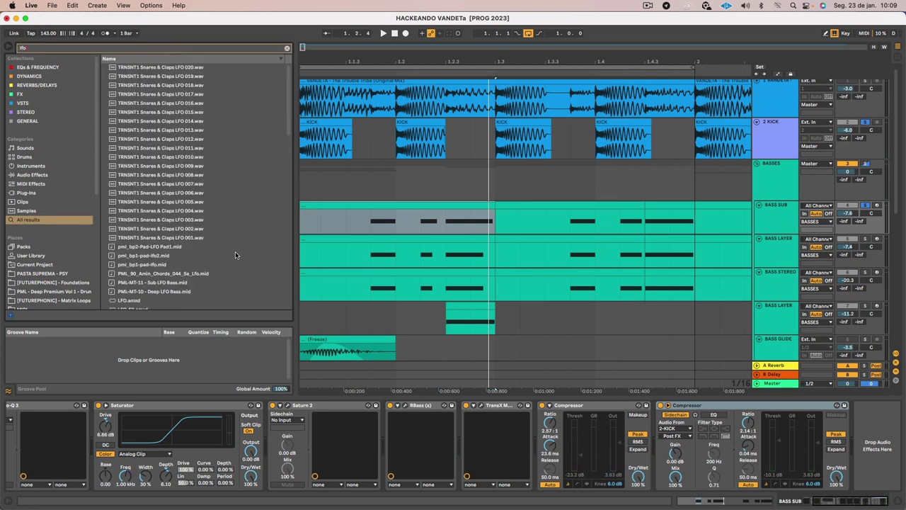
pyautogui.write('t')
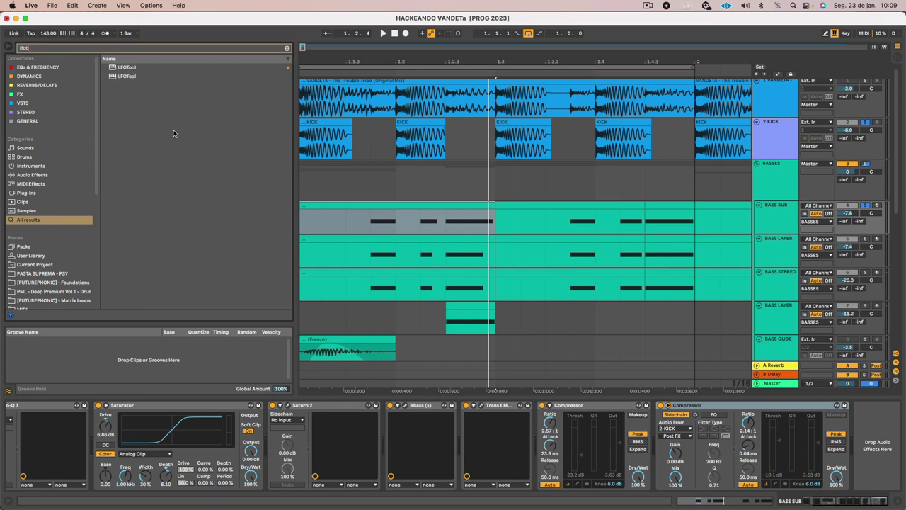
pyautogui.click(144, 67)
pyautogui.doubleClick(145, 67)
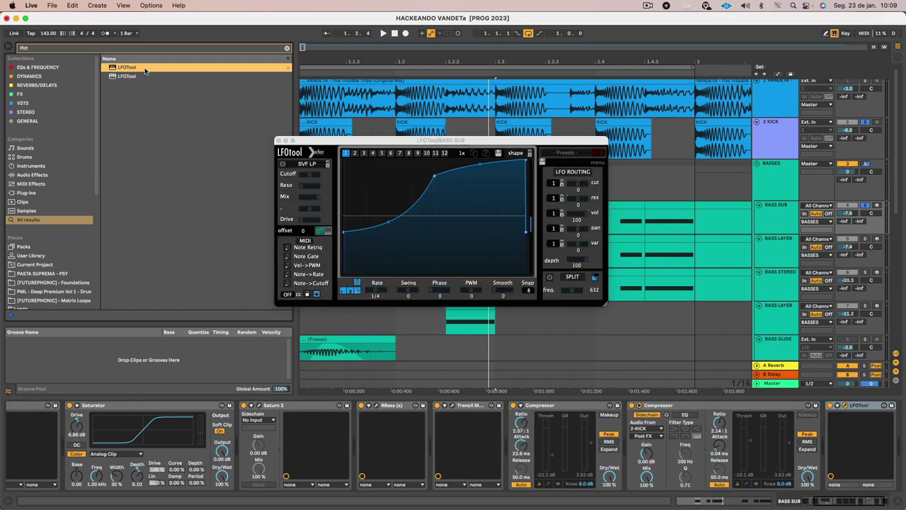
pyautogui.click(859, 406)
# - Shape the LFOTool volume curve with a silent start, steep early rise to full level and short final fade during playback, and close its window
pyautogui.moveTo(344, 232); pyautogui.dragTo(342, 301)
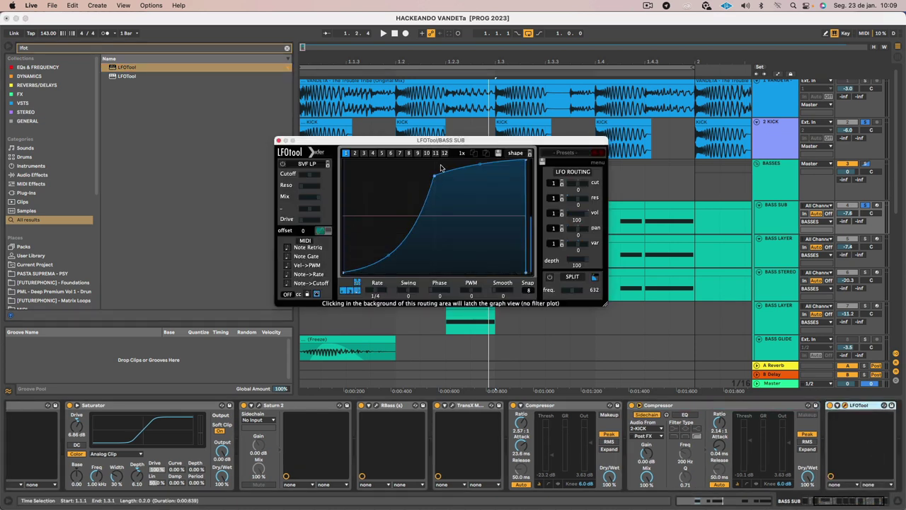
pyautogui.moveTo(422, 174); pyautogui.dragTo(373, 157)
pyautogui.press('space')
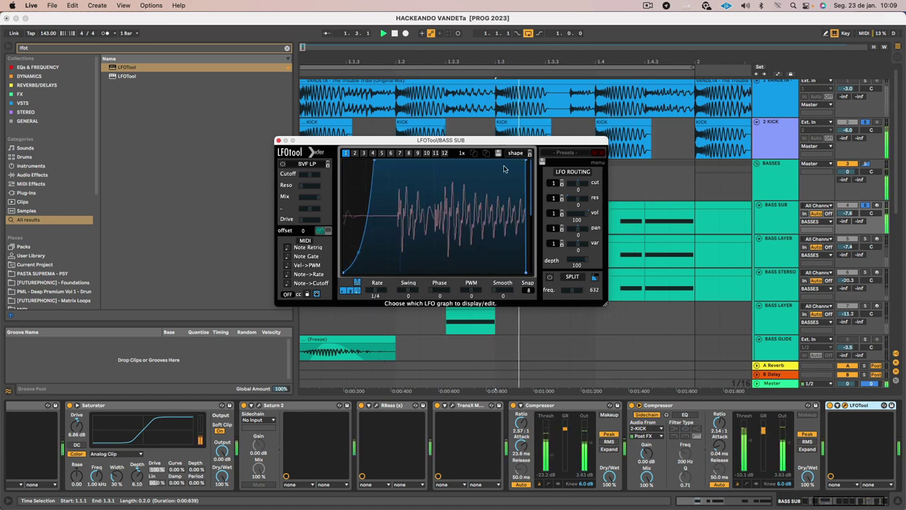
pyautogui.moveTo(525, 160); pyautogui.dragTo(513, 160)
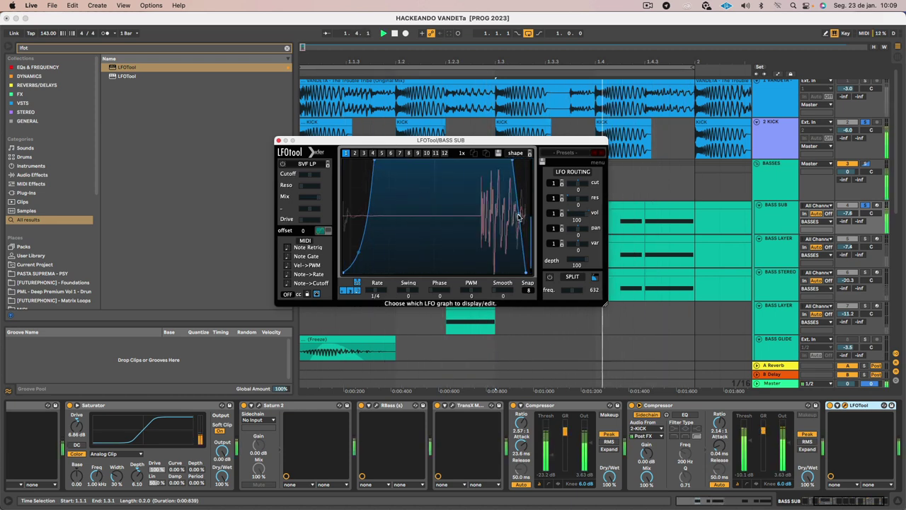
pyautogui.moveTo(519, 215); pyautogui.dragTo(526, 192)
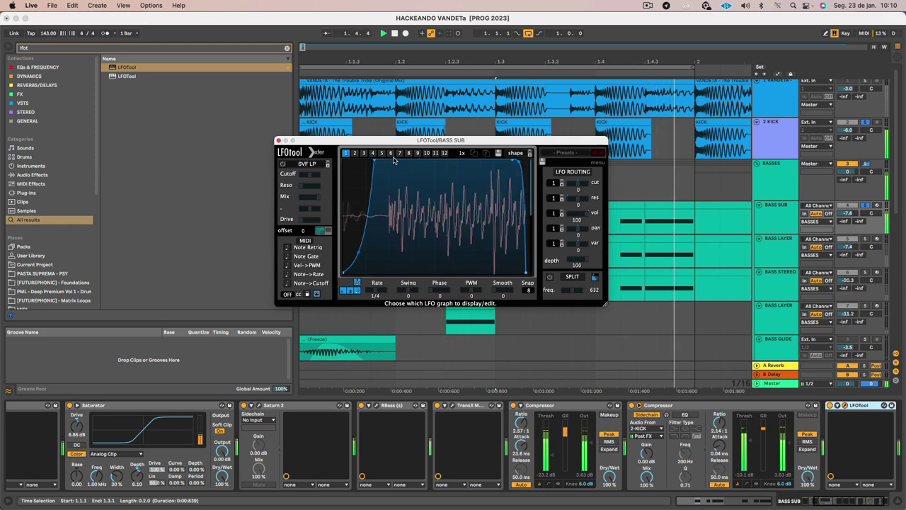
pyautogui.moveTo(358, 253); pyautogui.dragTo(370, 281)
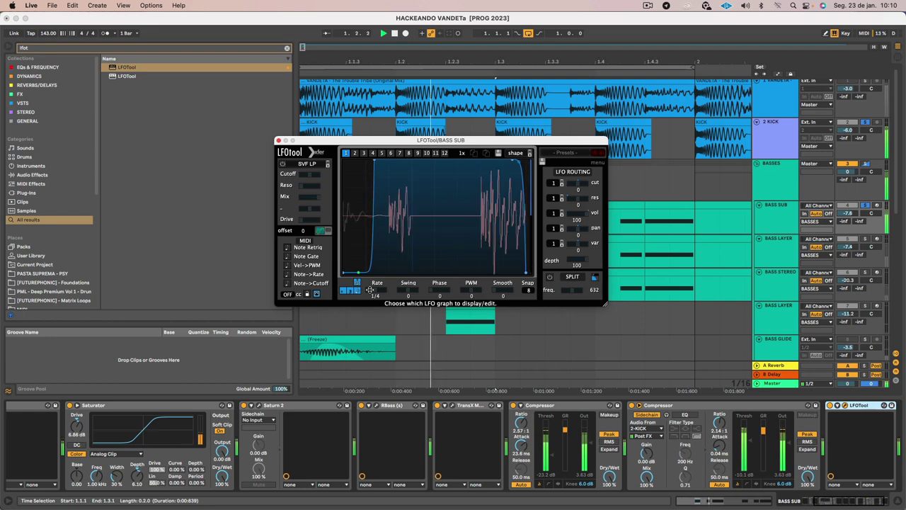
pyautogui.click(278, 141)
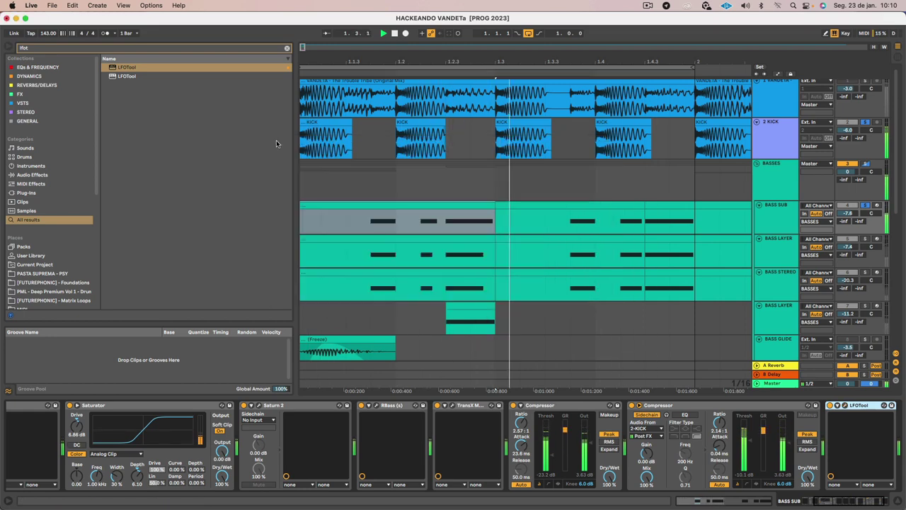
# - Copy the BASS SUB devices from Saturn 2 through LFOTool and paste them after Saturator on the BASS LAYER track directly below
pyautogui.moveTo(362, 58); pyautogui.dragTo(362, 37)
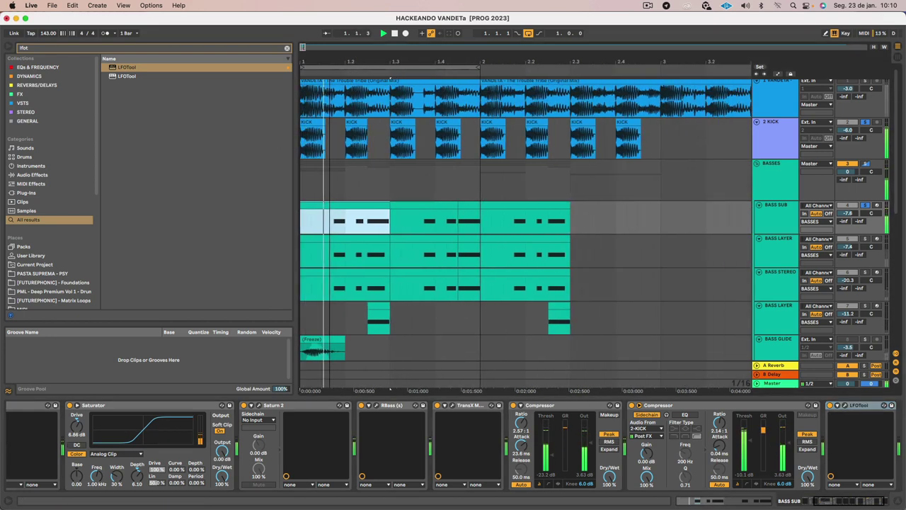
pyautogui.click(864, 206)
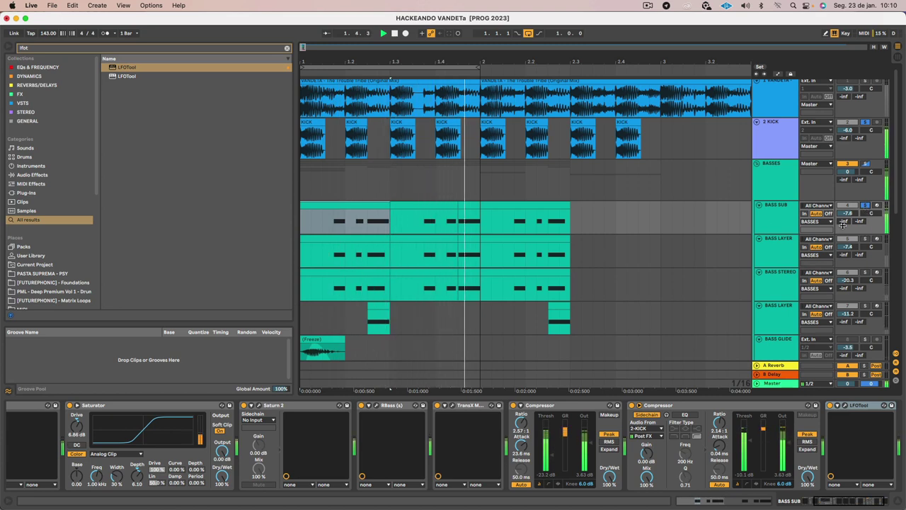
pyautogui.click(778, 222)
pyautogui.press('space')
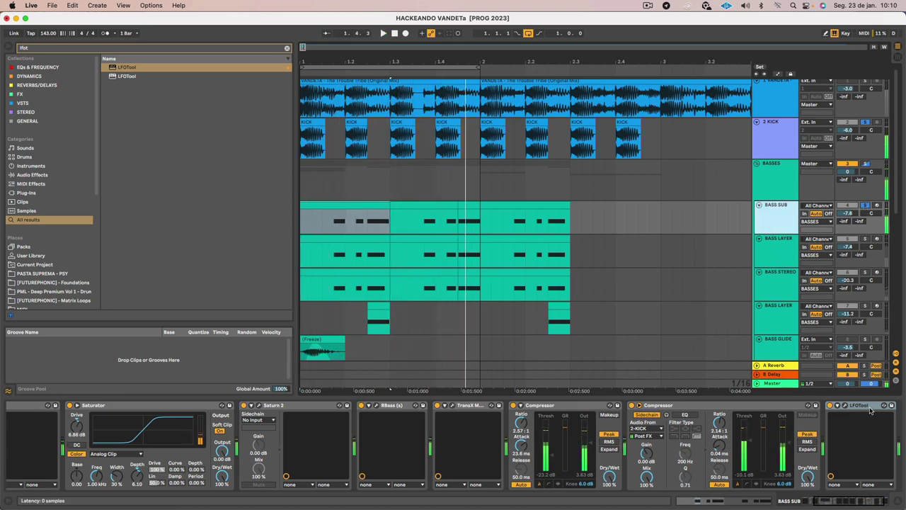
pyautogui.click(868, 407)
pyautogui.keyDown('shift'); pyautogui.click(712, 407); pyautogui.keyUp('shift')
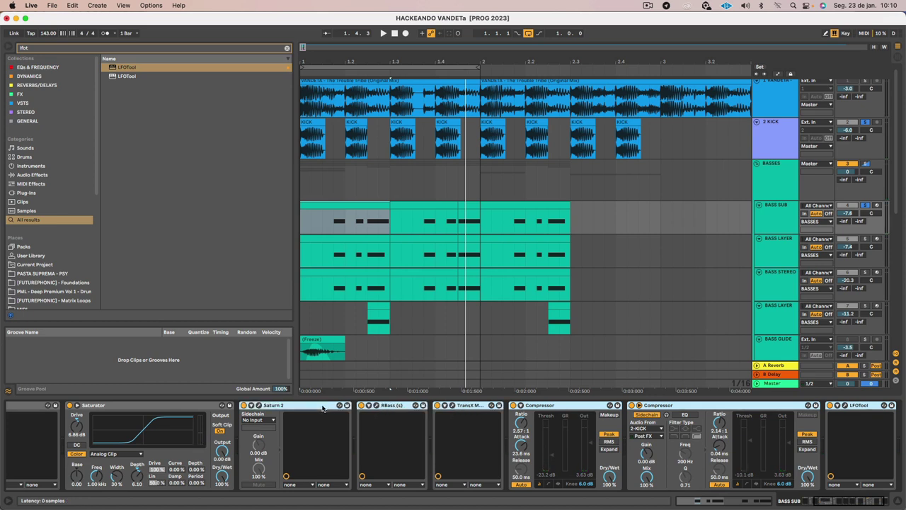
pyautogui.hscroll(-3, 323, 409)
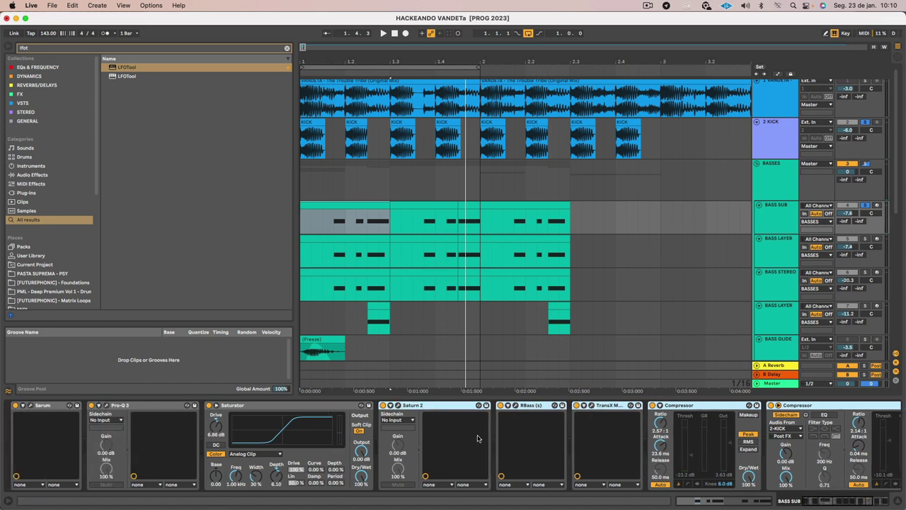
pyautogui.click(782, 252)
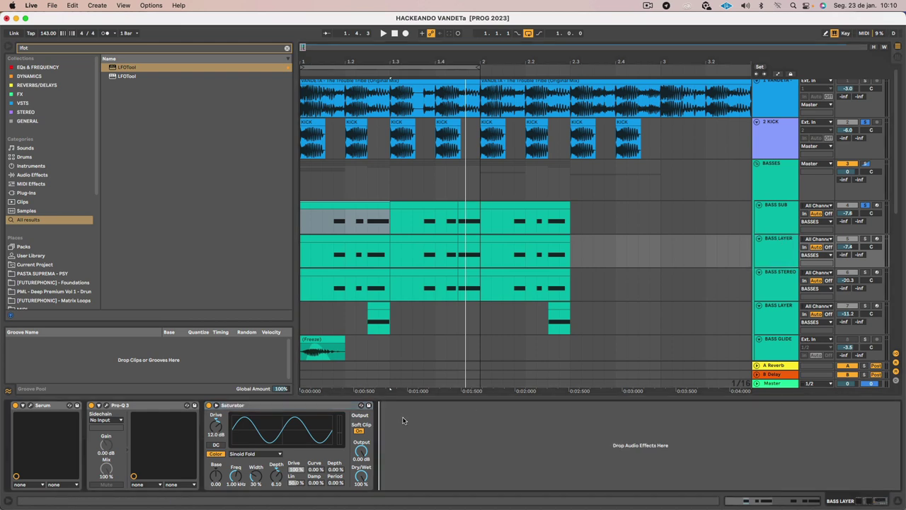
pyautogui.hscroll(3, 408, 412)
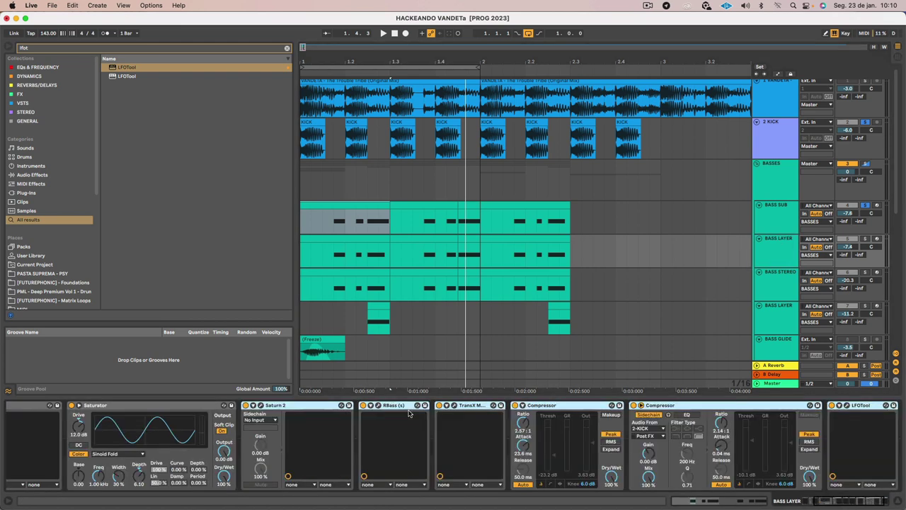
pyautogui.hscroll(2, 599, 443)
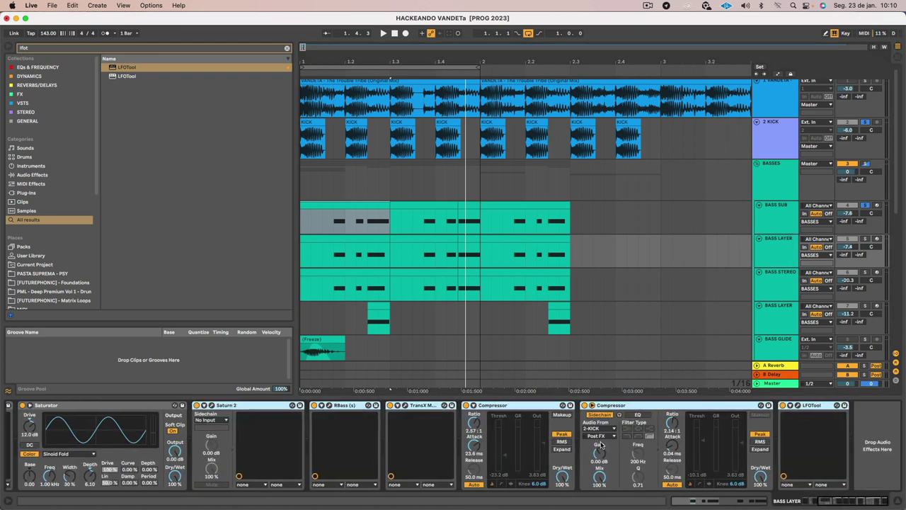
# - Set the sidechain Compressor's output to 0.99 dB on BASS LAYER and compare its device chain with BASS SUB during playback
pyautogui.click(766, 247)
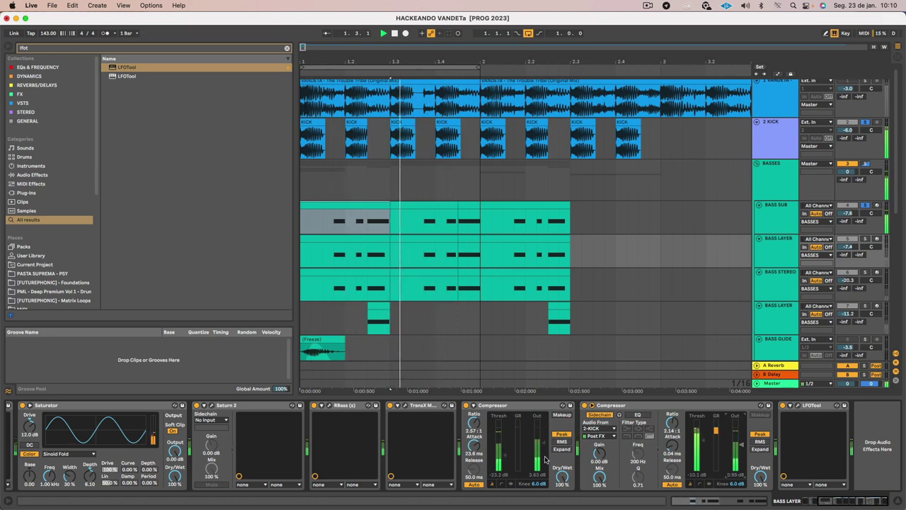
pyautogui.click(789, 209)
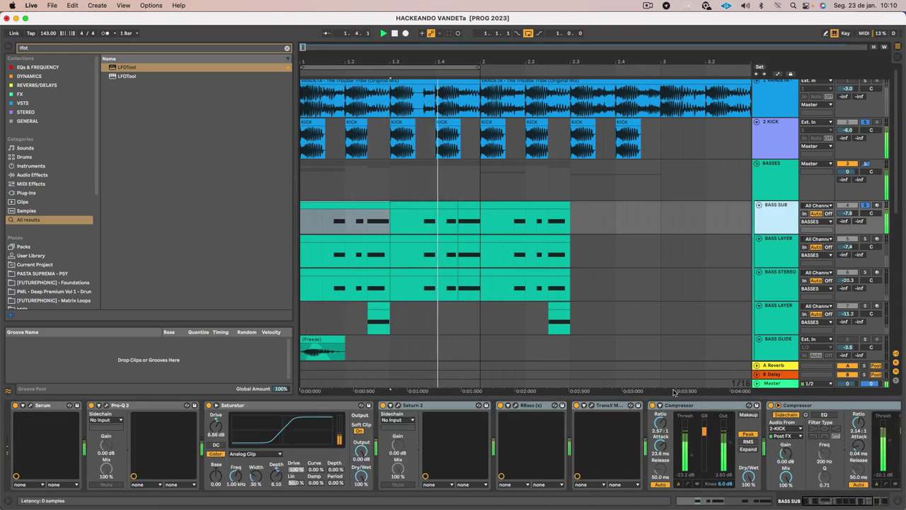
pyautogui.hscroll(3, 735, 451)
pyautogui.hscroll(3, 751, 449)
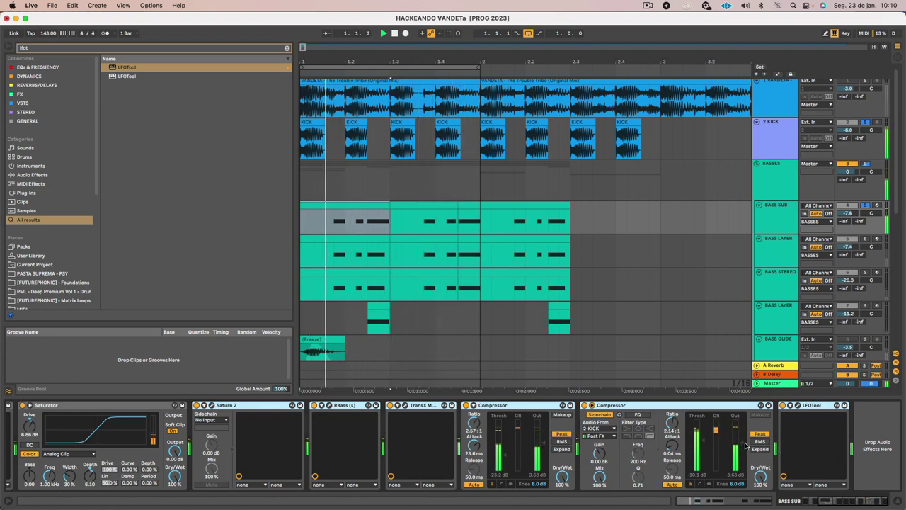
pyautogui.hscroll(-3, 744, 444)
pyautogui.click(783, 249)
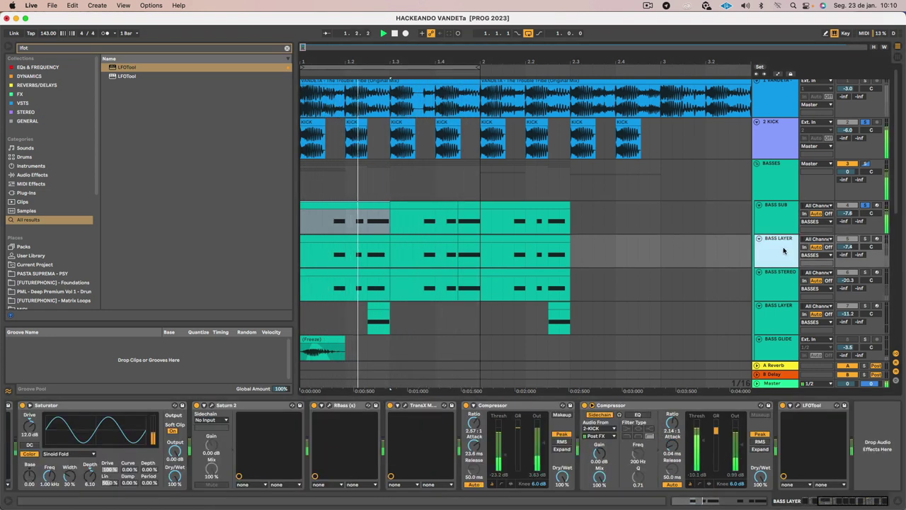
# - Solo BASS LAYER alongside BASS SUB, bypass its RBass and try the sound with Saturn 2 switched off
pyautogui.click(865, 238)
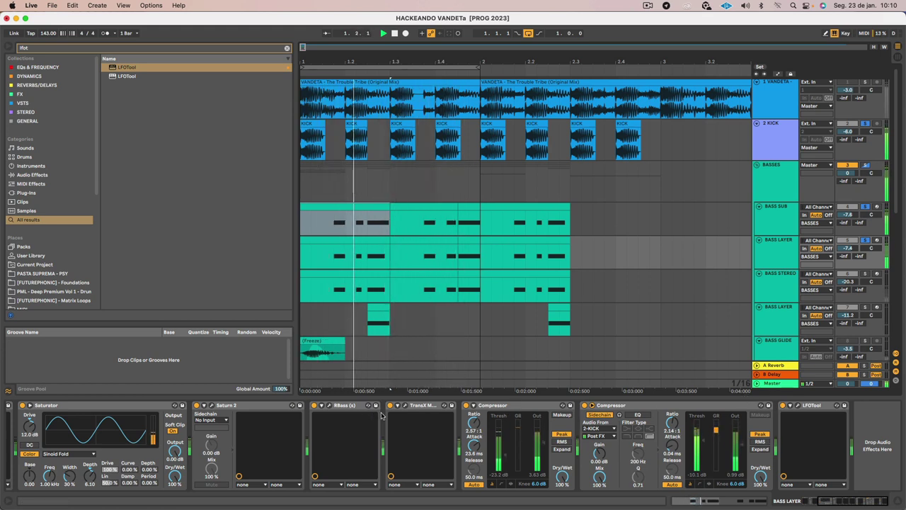
pyautogui.click(313, 406)
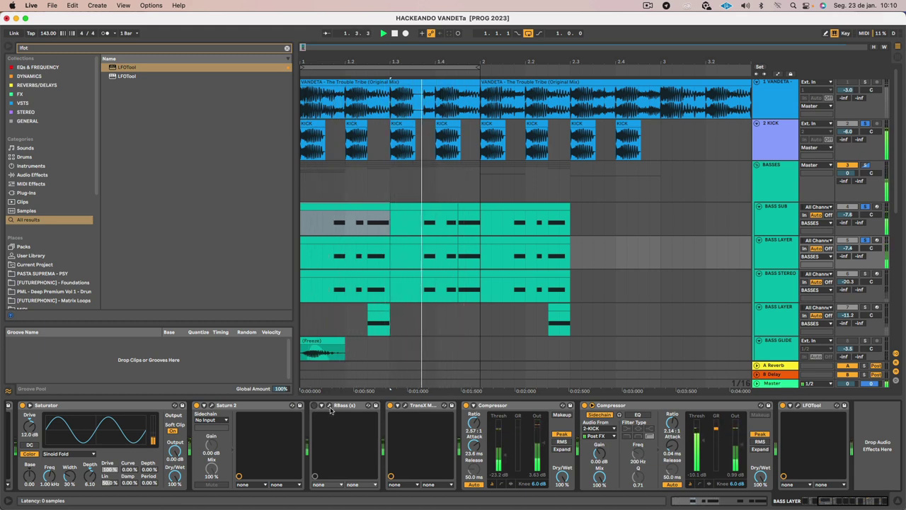
pyautogui.click(197, 405)
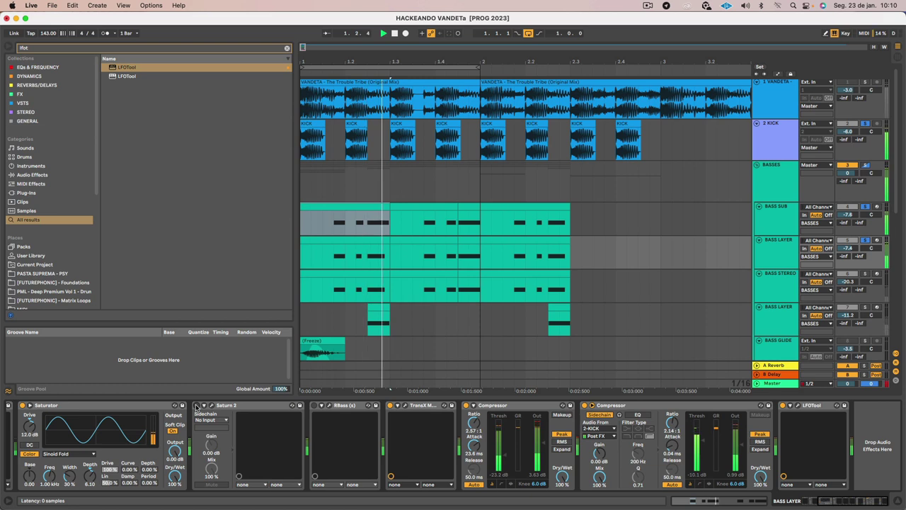
# - Set the volume of the BASS LAYER track below BASS SUB to -13.9 dB while listening to the mix
pyautogui.click(782, 256)
pyautogui.moveTo(847, 249); pyautogui.dragTo(847, 297)
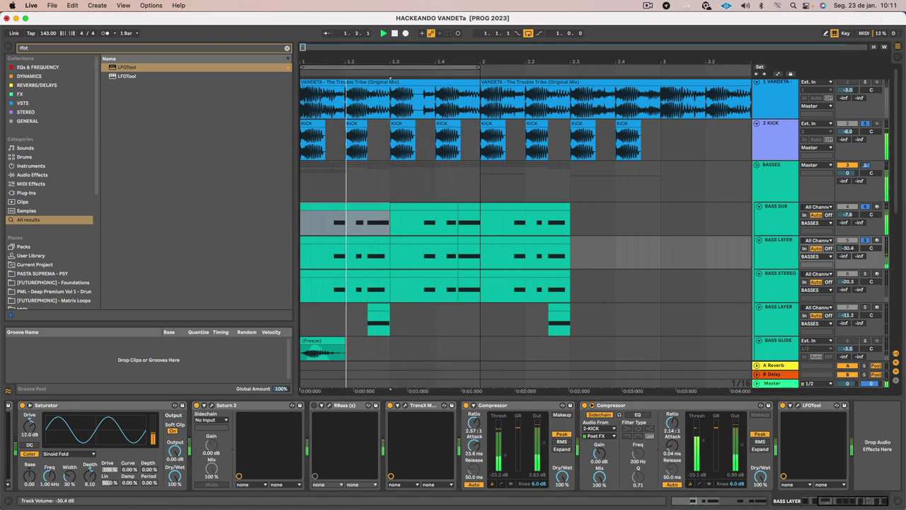
pyautogui.moveTo(847, 250); pyautogui.dragTo(847, 246)
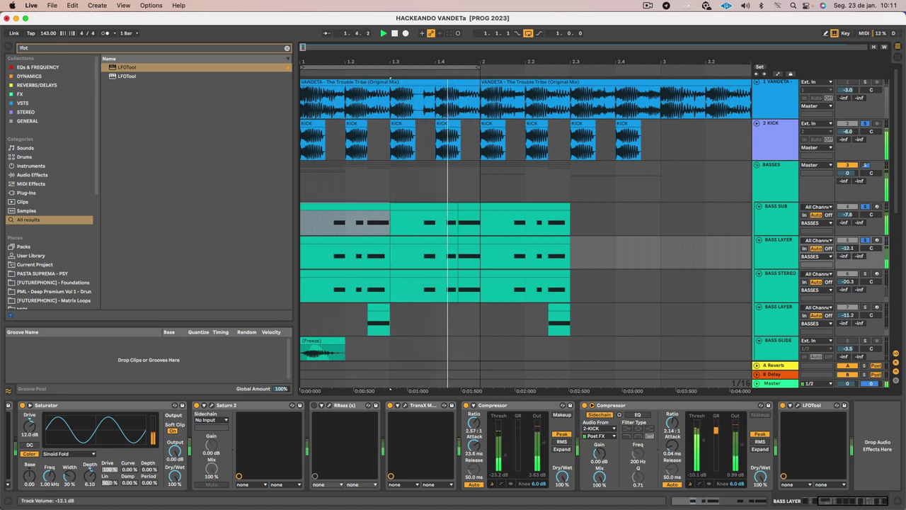
pyautogui.moveTo(847, 247); pyautogui.dragTo(847, 251)
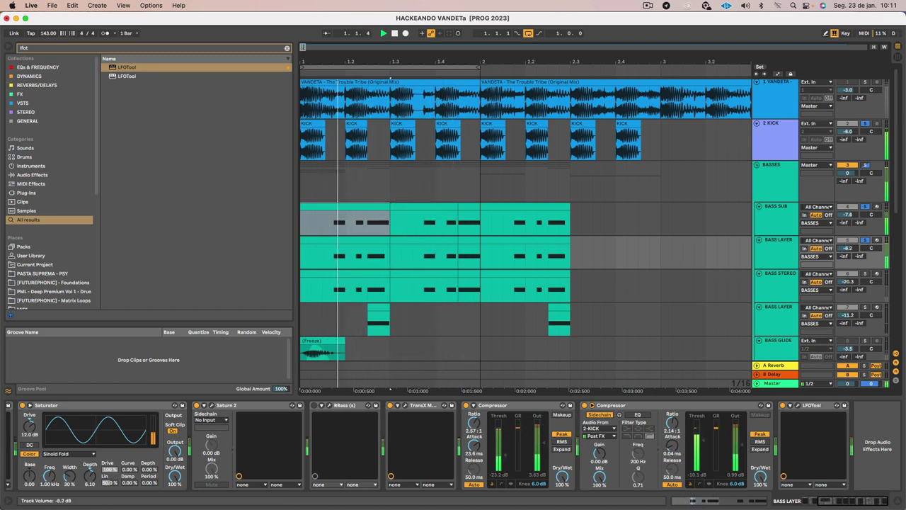
pyautogui.moveTo(847, 250); pyautogui.dragTo(847, 249)
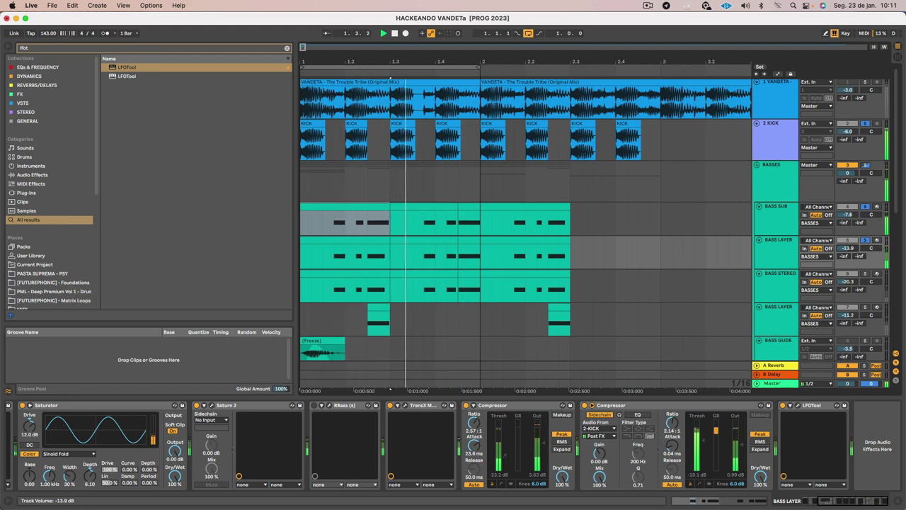
pyautogui.click(780, 266)
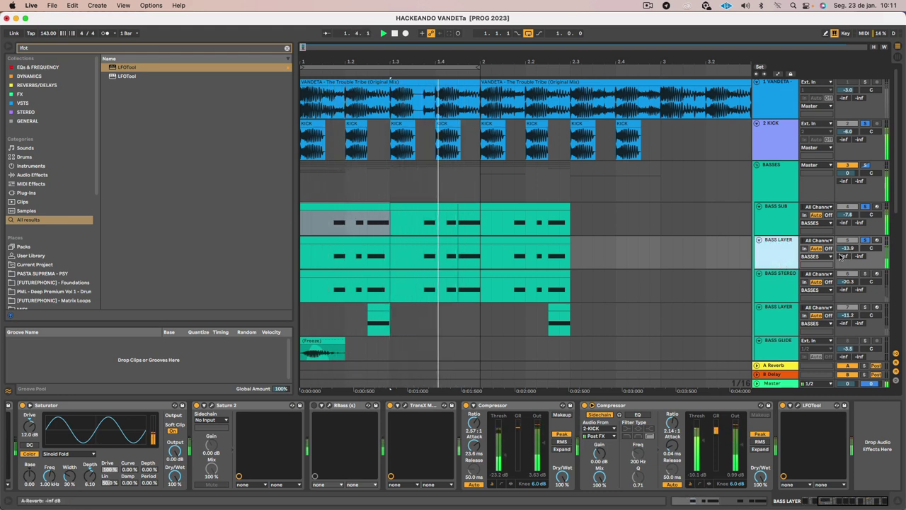
# - Select the BASS STEREO track and solo it together with the other soloed bass tracks
pyautogui.click(778, 283)
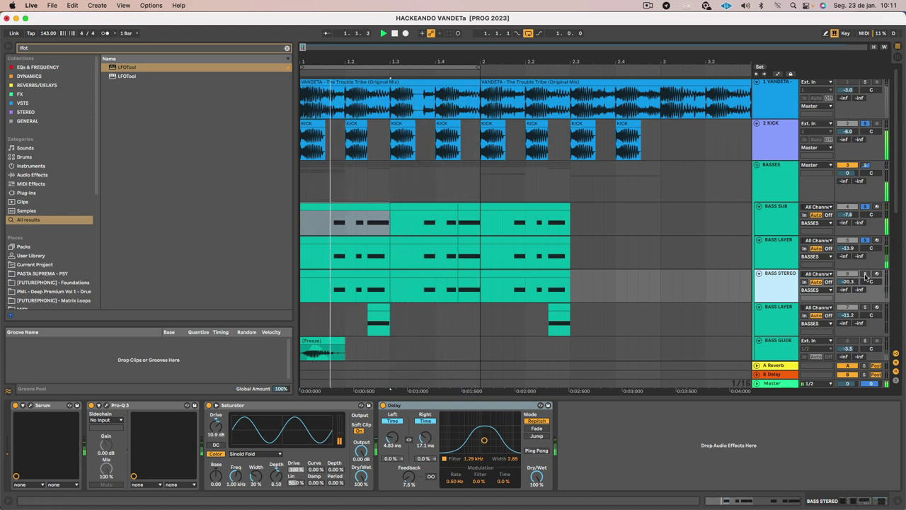
pyautogui.click(864, 274)
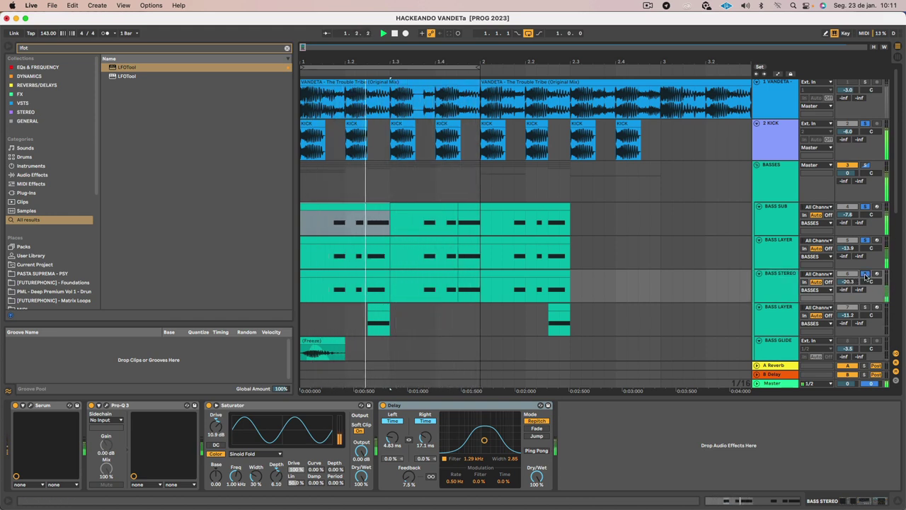
# - Set the volume of the BASS STEREO track to -18.6 dB while listening to the soloed basses
pyautogui.moveTo(847, 282); pyautogui.dragTo(847, 285)
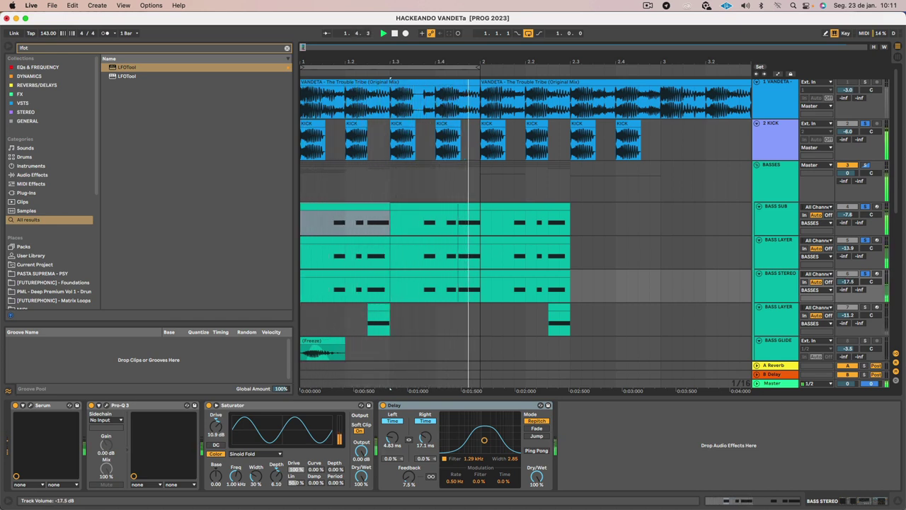
pyautogui.click(784, 288)
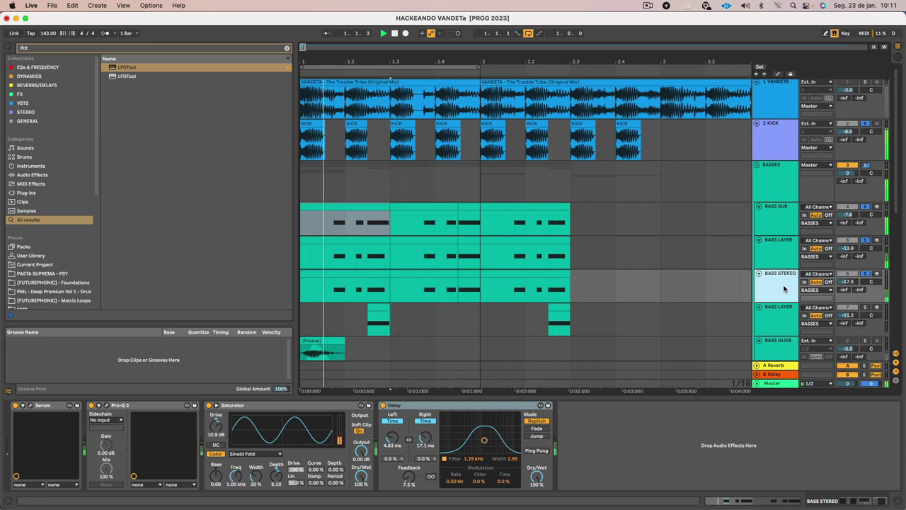
pyautogui.moveTo(850, 282); pyautogui.dragTo(851, 283)
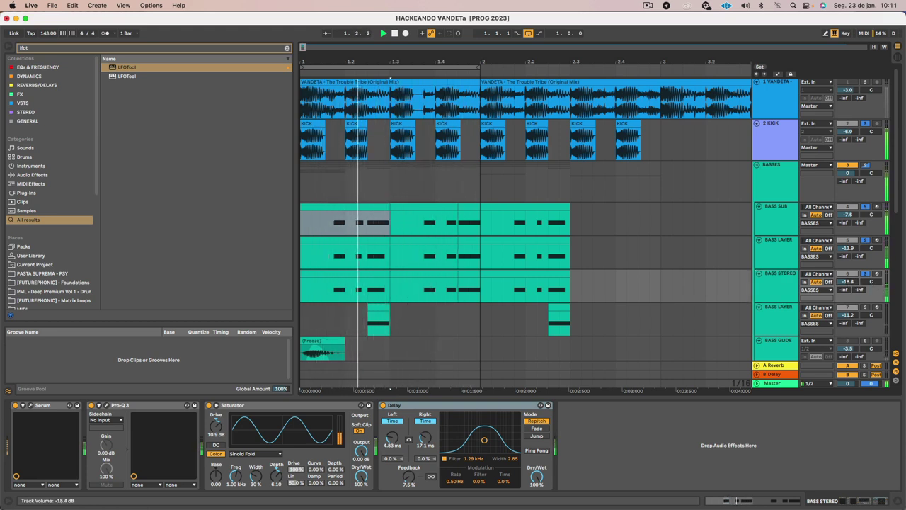
# - Solo the BASS LAYER track directly below BASS STEREO and set its volume to -7.8 dB
pyautogui.click(773, 316)
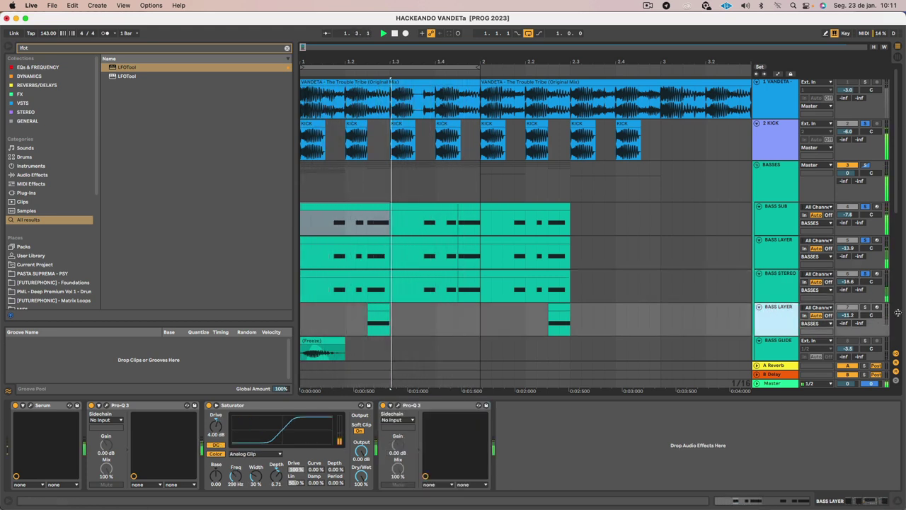
pyautogui.click(863, 307)
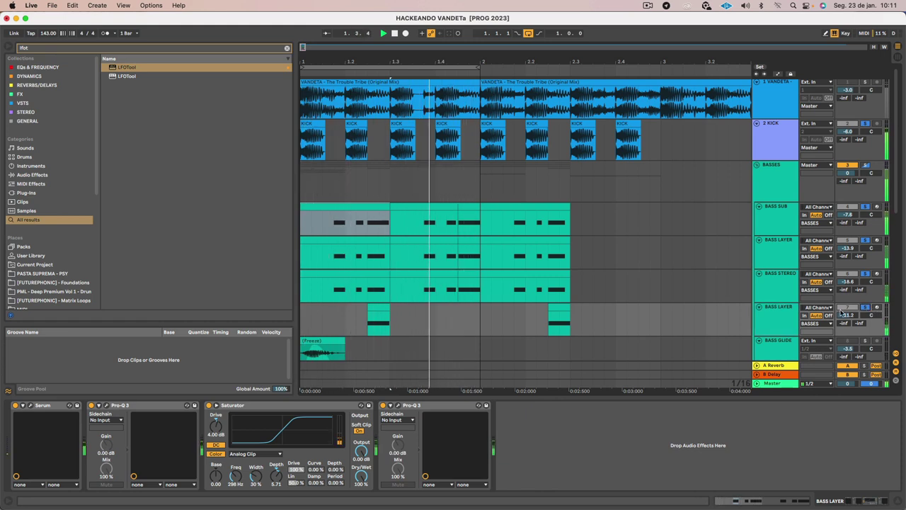
pyautogui.click(763, 316)
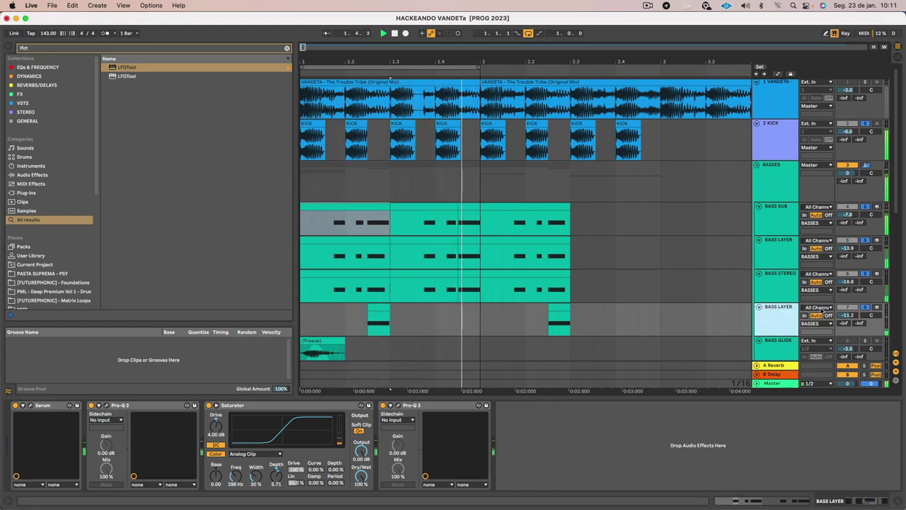
pyautogui.moveTo(847, 315); pyautogui.dragTo(847, 303)
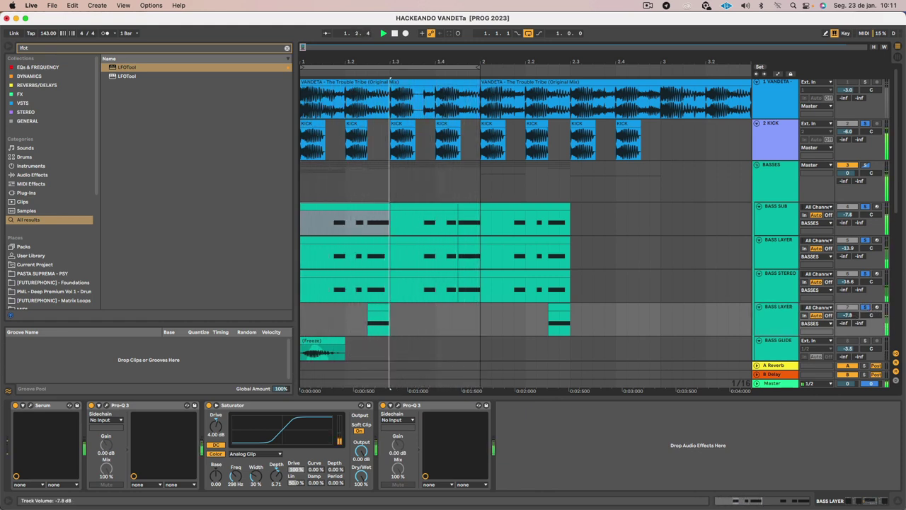
# - Paste the copied effects at the end of this BASS LAYER's device chain and set its track volume to -11.6 dB
pyautogui.click(541, 412)
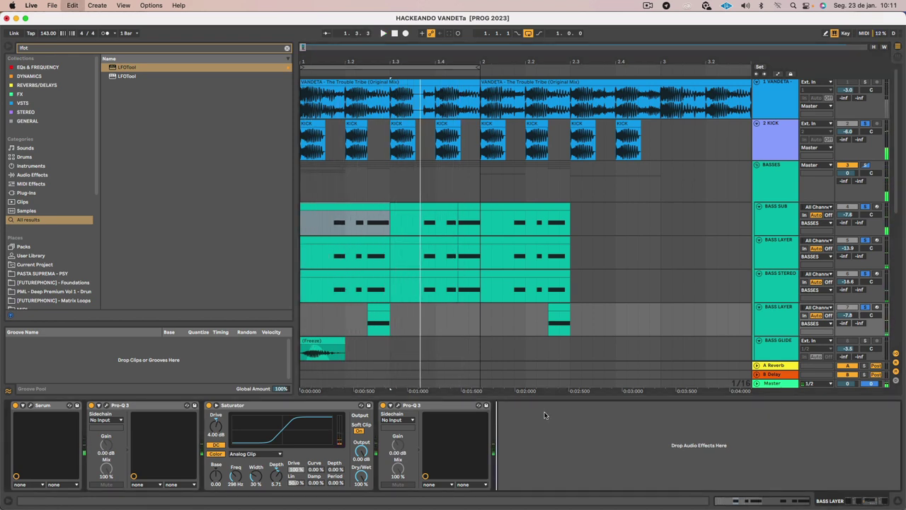
pyautogui.press('super+v')
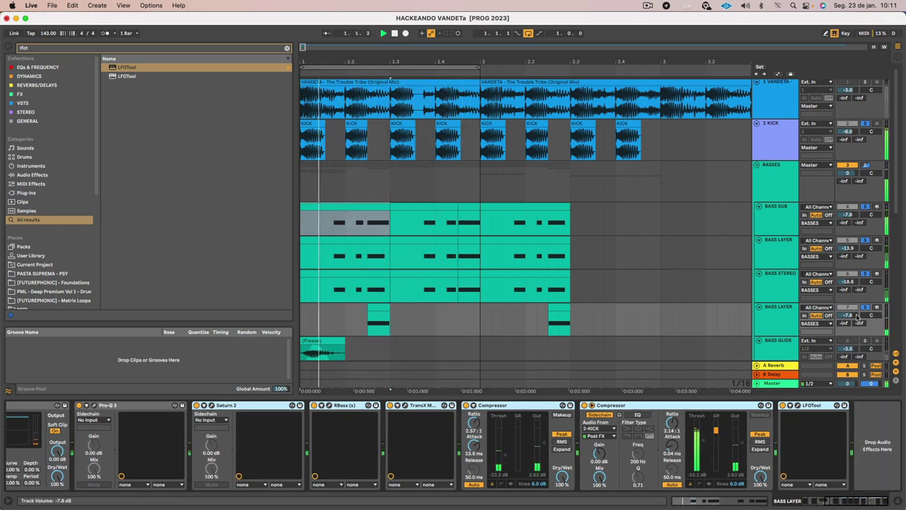
pyautogui.moveTo(848, 315)
pyautogui.mouseDown()
pyautogui.moveTo(847, 331)
pyautogui.moveTo(847, 311)
pyautogui.mouseUp()
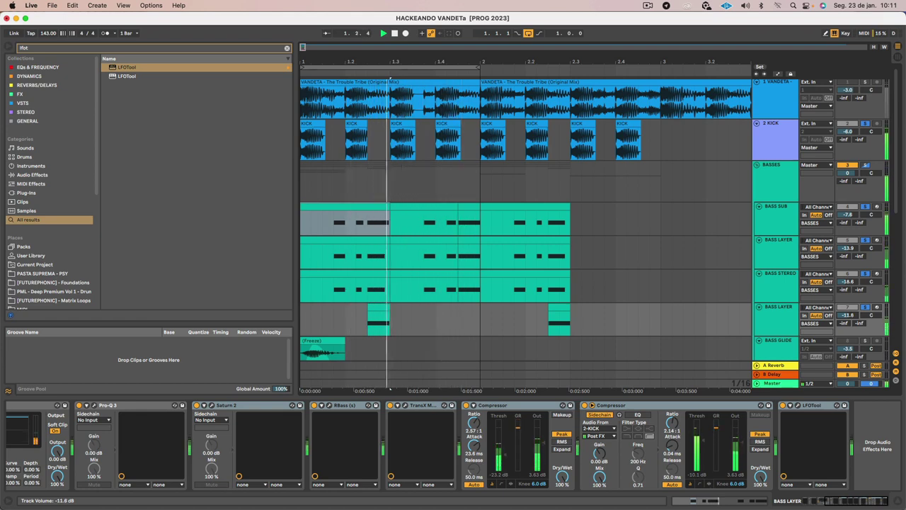
# - Paste the copied effects after the Saturator on the BASS LAYER track below BASS SAW
pyautogui.scroll(-8, 777, 310)
pyautogui.scroll(1, 777, 311)
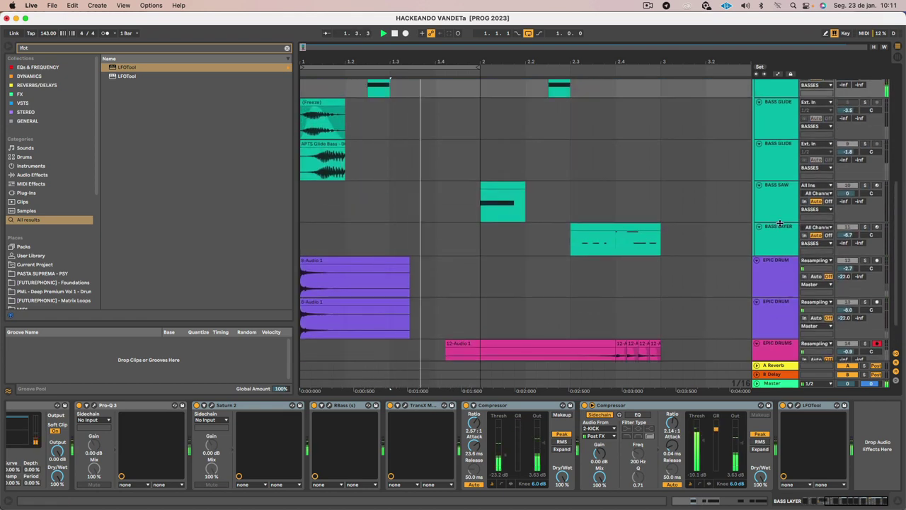
pyautogui.click(779, 229)
pyautogui.click(628, 419)
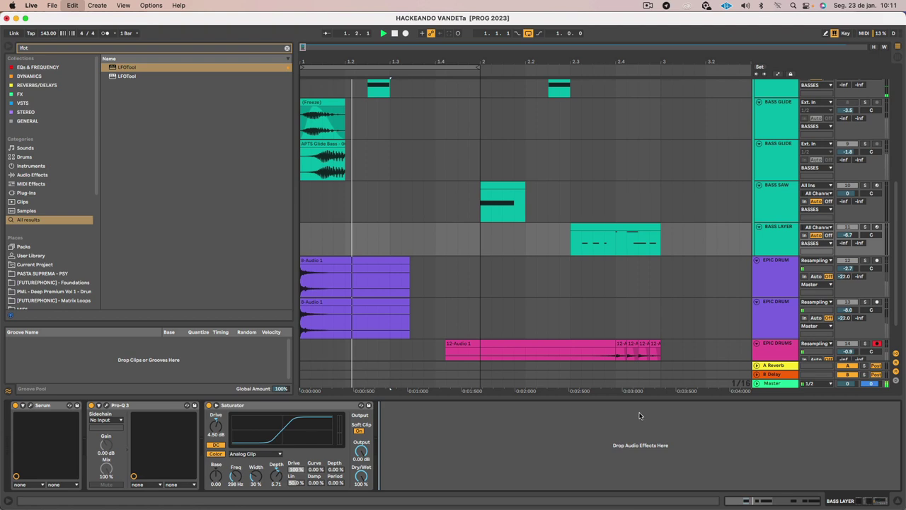
pyautogui.press('super+v')
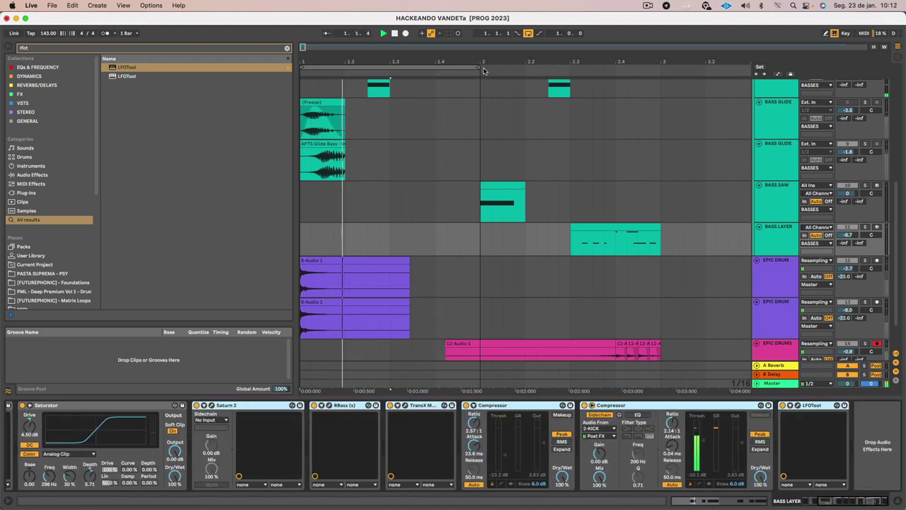
# - Extend the loop to bar 3 and paste the copied effects after the Saturator on the BASS SAW track
pyautogui.moveTo(476, 67); pyautogui.dragTo(658, 68)
pyautogui.press('space')
pyautogui.click(768, 189)
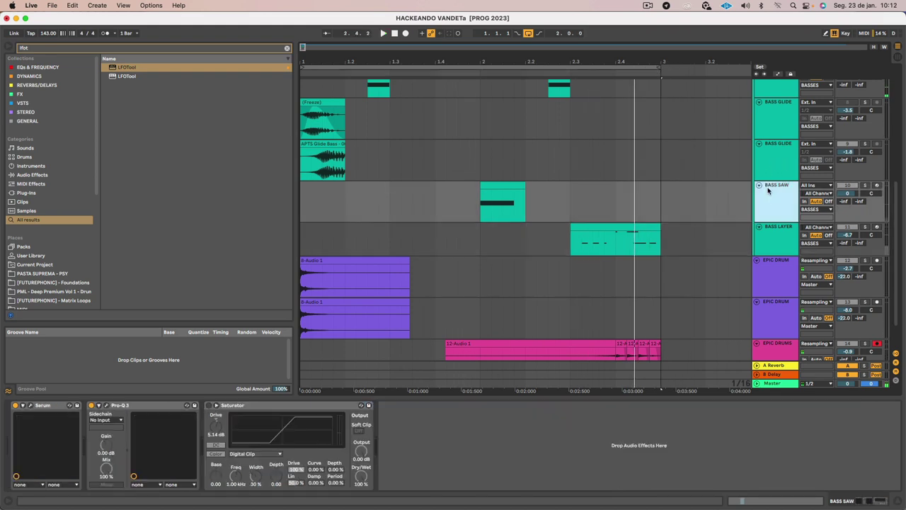
pyautogui.click(420, 464)
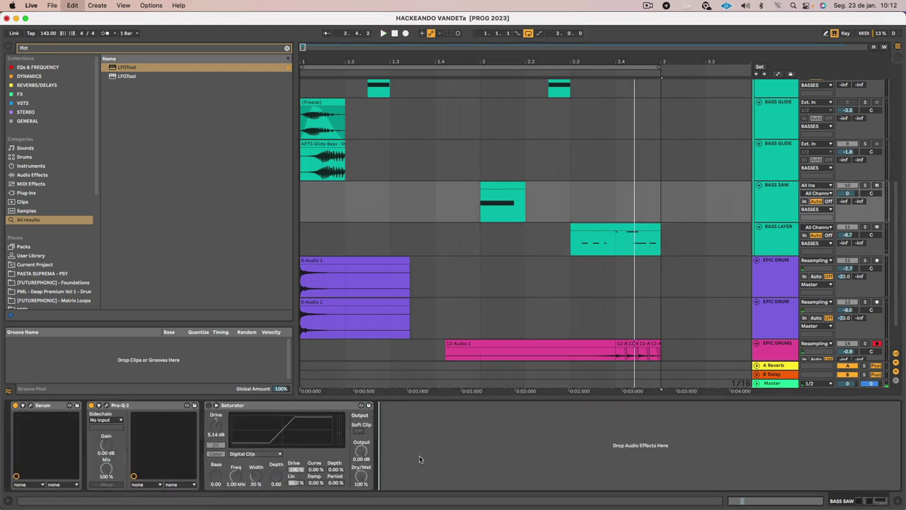
pyautogui.press('super+v')
pyautogui.press('space')
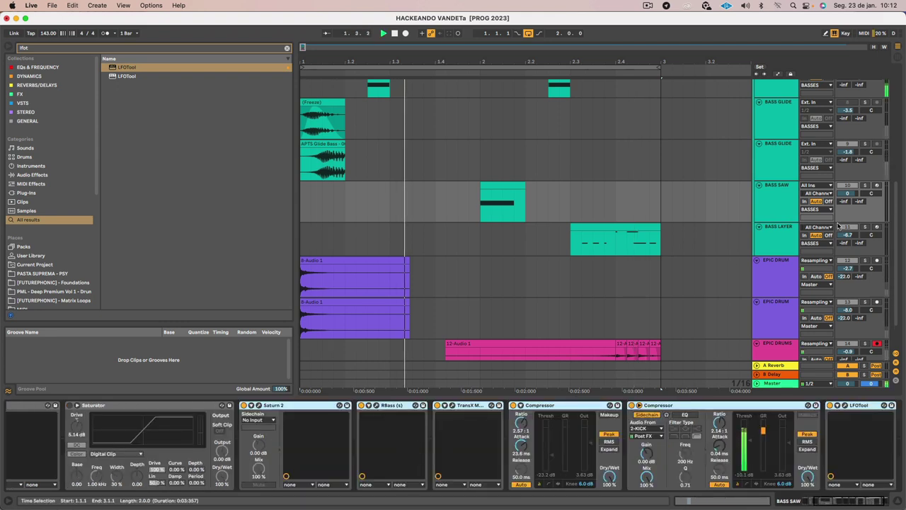
# - Solo the second BASS GLIDE, the BASS SAW and the last BASS LAYER together with the other soloed basses
pyautogui.scroll(2, 849, 187)
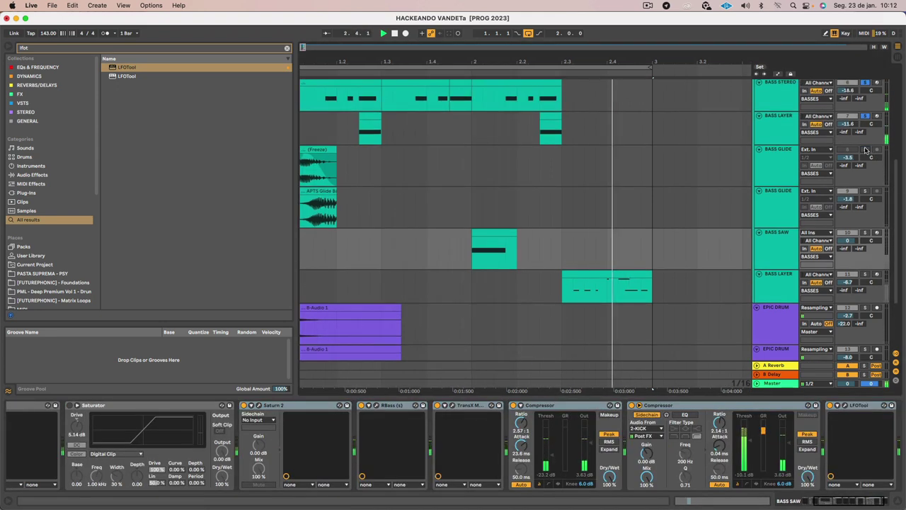
pyautogui.click(865, 150)
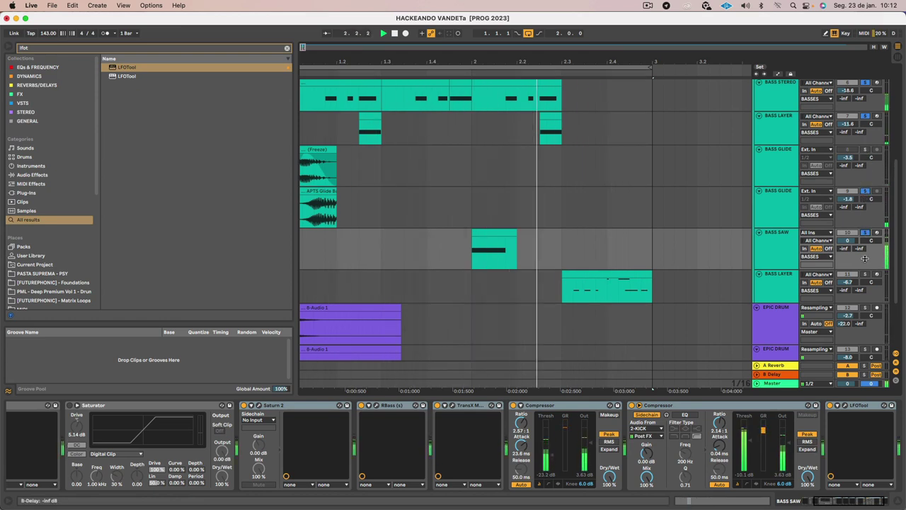
pyautogui.click(865, 232)
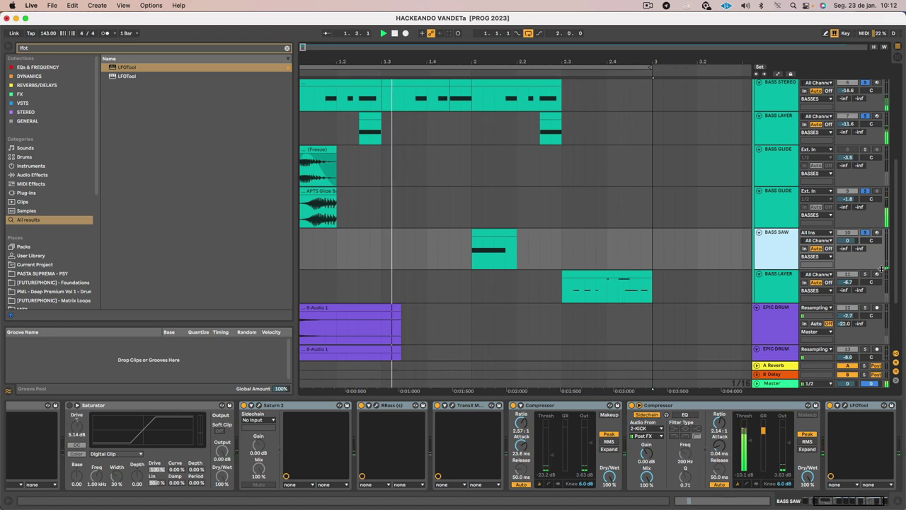
pyautogui.click(824, 444)
pyautogui.click(840, 174)
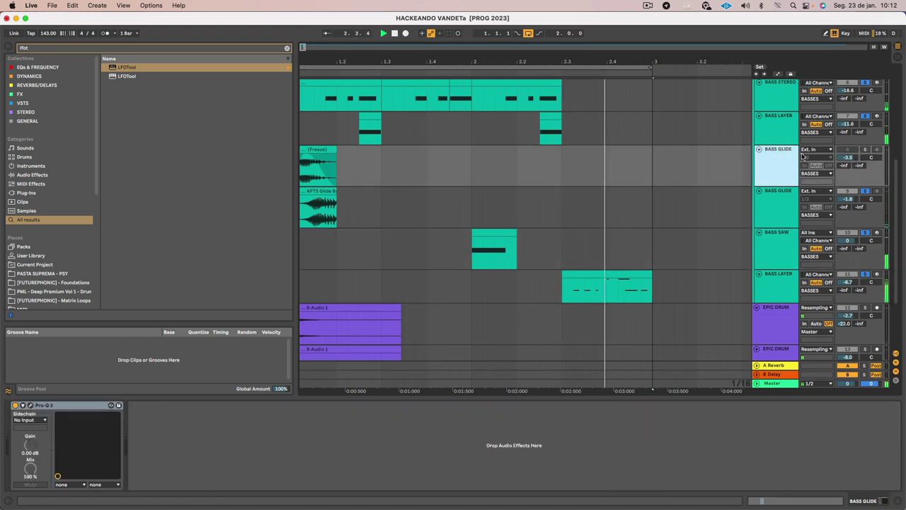
# - Set the volume of the last BASS LAYER track to -1.9 dB while listening to the loop
pyautogui.click(780, 277)
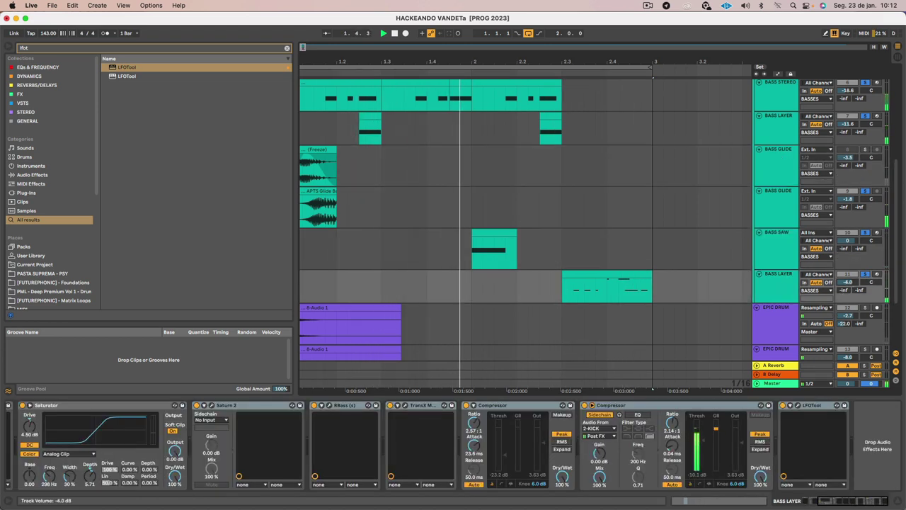
pyautogui.moveTo(847, 283); pyautogui.dragTo(847, 291)
pyautogui.click(760, 291)
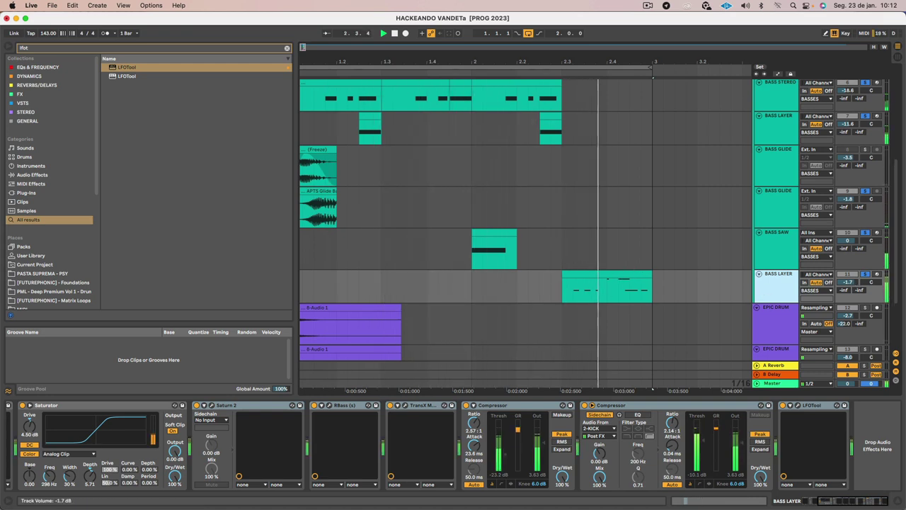
pyautogui.moveTo(847, 282); pyautogui.dragTo(847, 283)
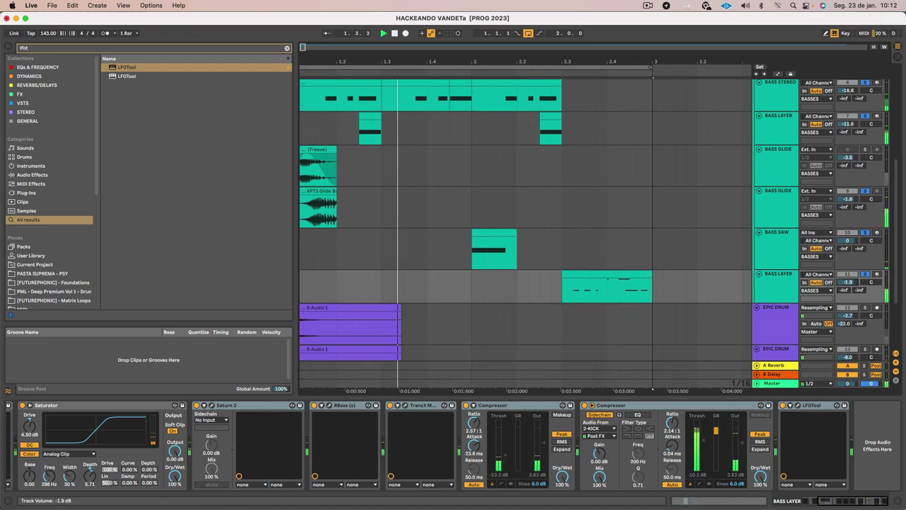
# - Inspect the ENV 2, filter cutoff and FX settings in Serum on the last BASS LAYER track
pyautogui.click(785, 296)
pyautogui.hscroll(-5, 95, 455)
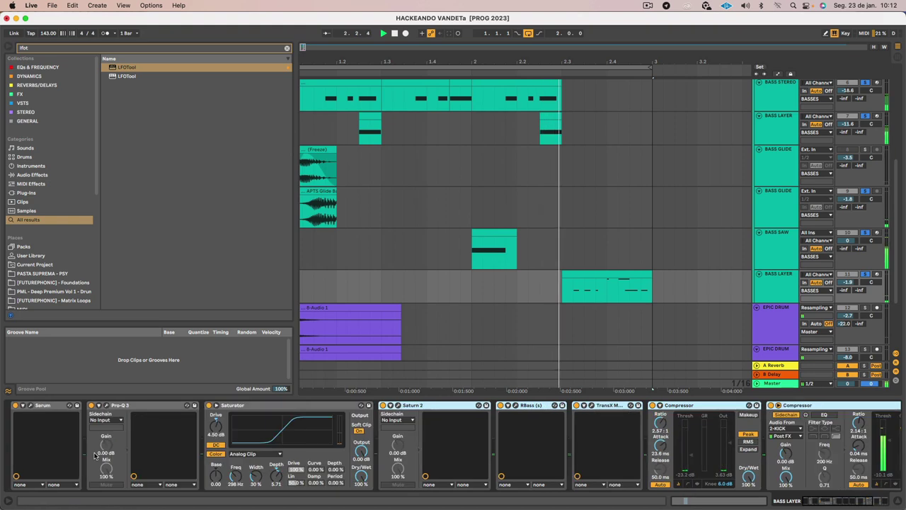
pyautogui.click(30, 406)
pyautogui.click(372, 315)
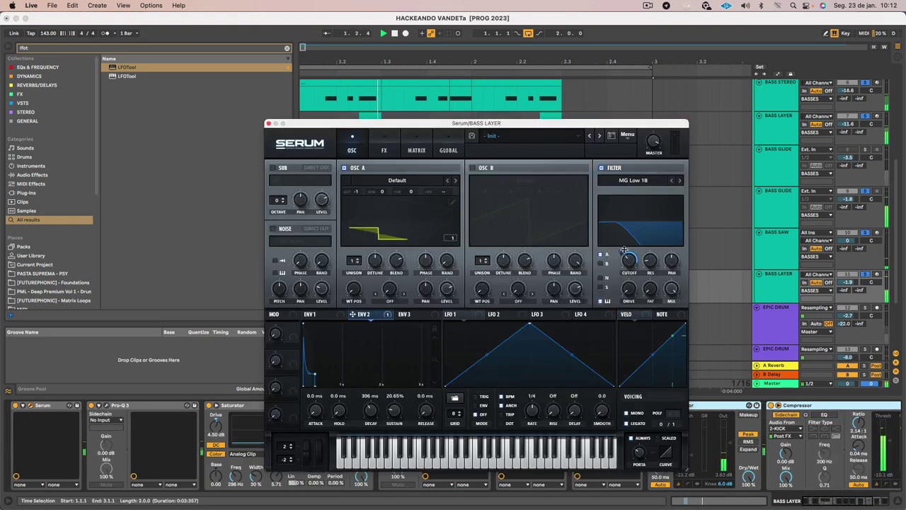
pyautogui.moveTo(624, 251); pyautogui.dragTo(627, 258)
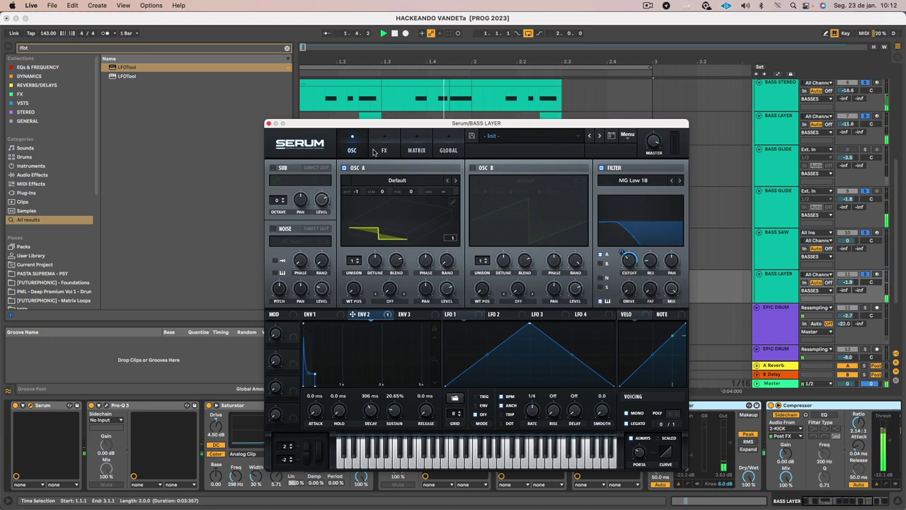
pyautogui.click(384, 150)
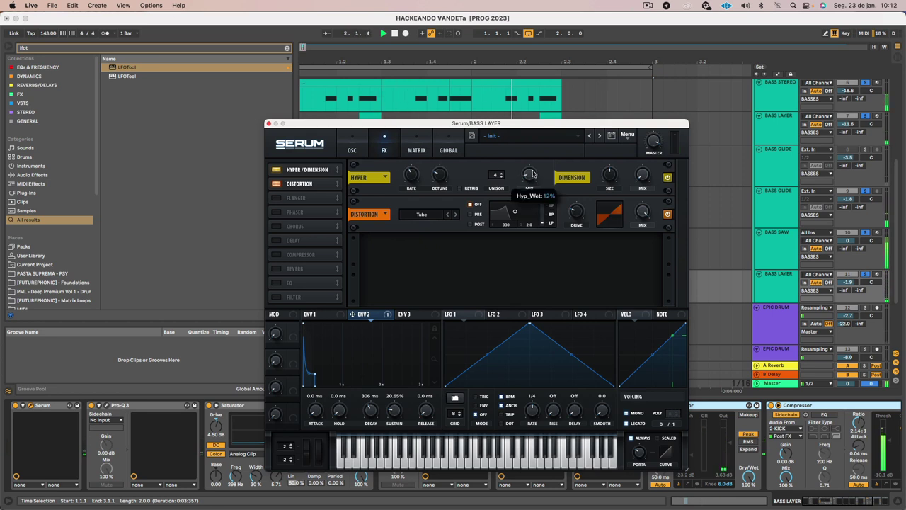
pyautogui.click(268, 123)
# - Solo both EPIC DRUM tracks and the EPIC DRUMS track along with the basses
pyautogui.scroll(-2, 538, 321)
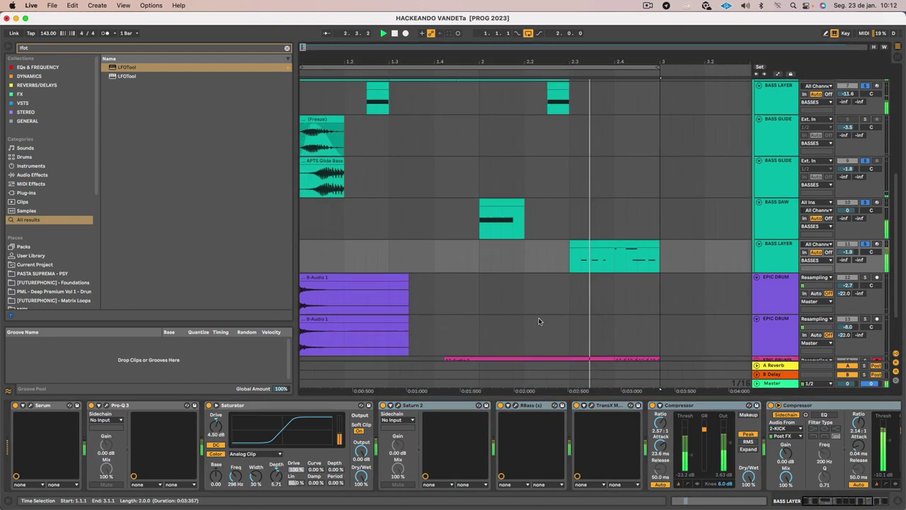
pyautogui.scroll(-2, 538, 322)
pyautogui.click(774, 274)
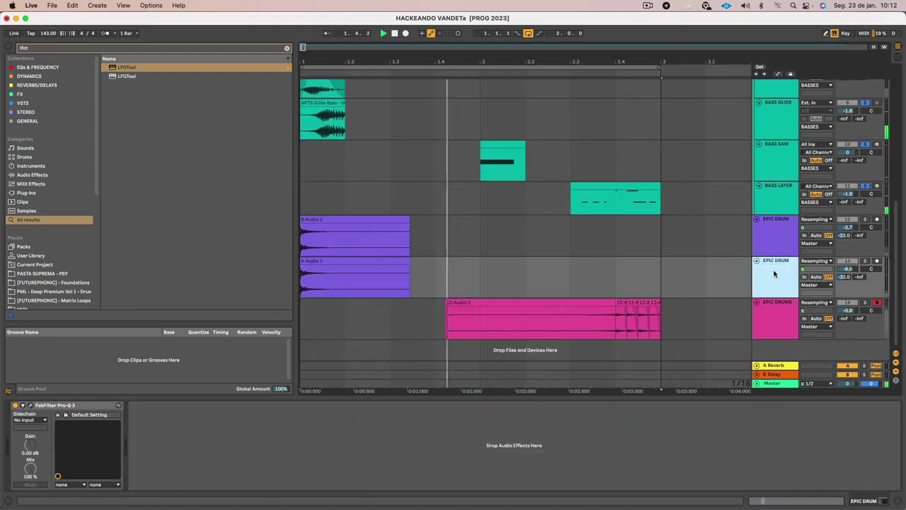
pyautogui.scroll(1, 772, 269)
pyautogui.click(867, 223)
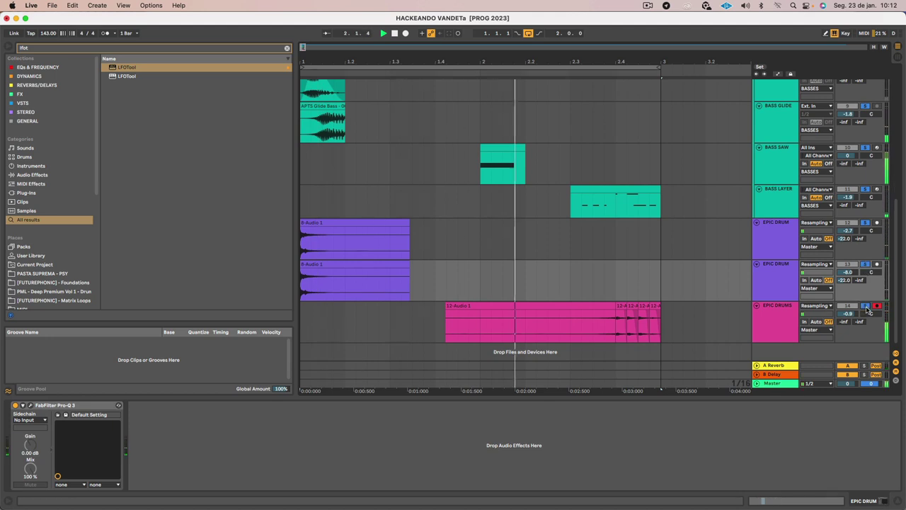
# - Select the BASSES group track while the soloed drums and basses keep playing
pyautogui.scroll(10, 607, 198)
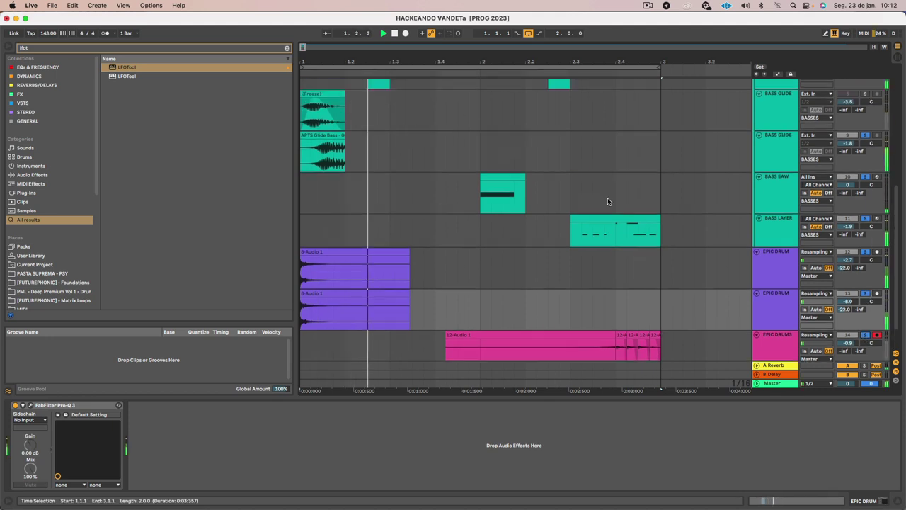
pyautogui.scroll(-5, 606, 198)
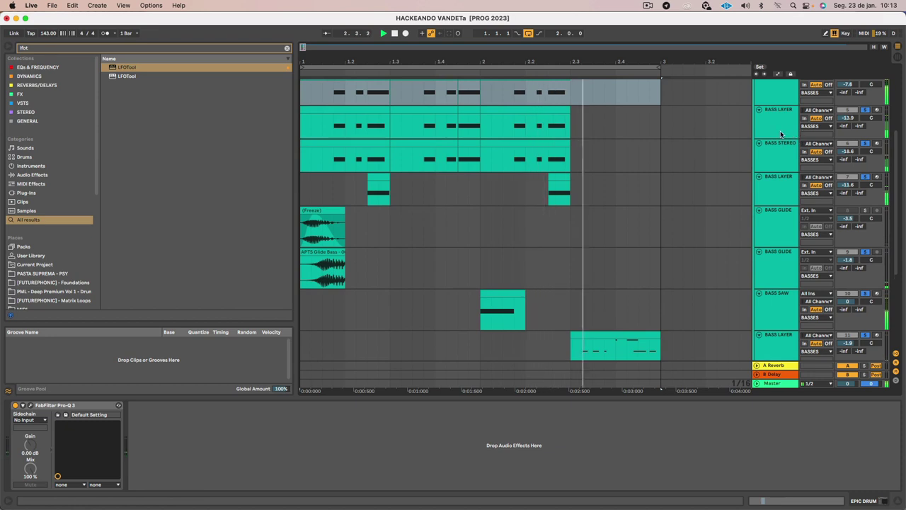
pyautogui.scroll(5, 607, 198)
pyautogui.click(770, 189)
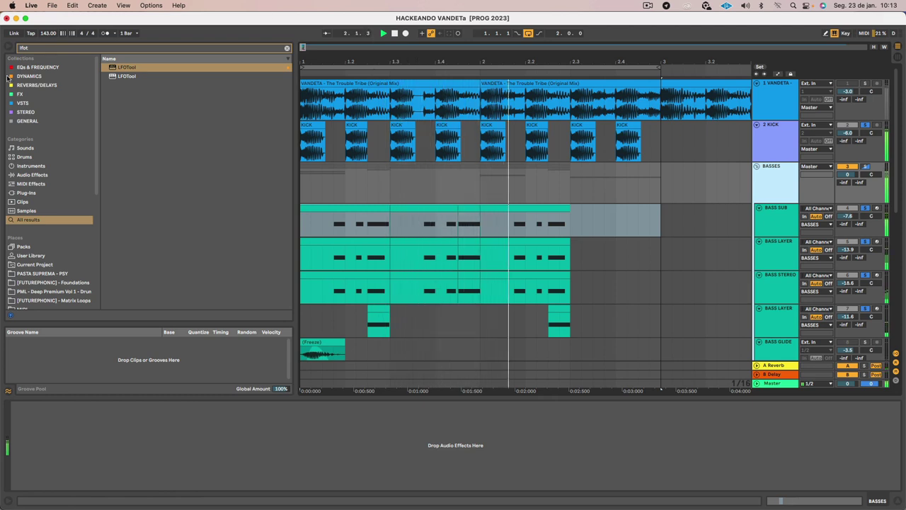
pyautogui.click(70, 47)
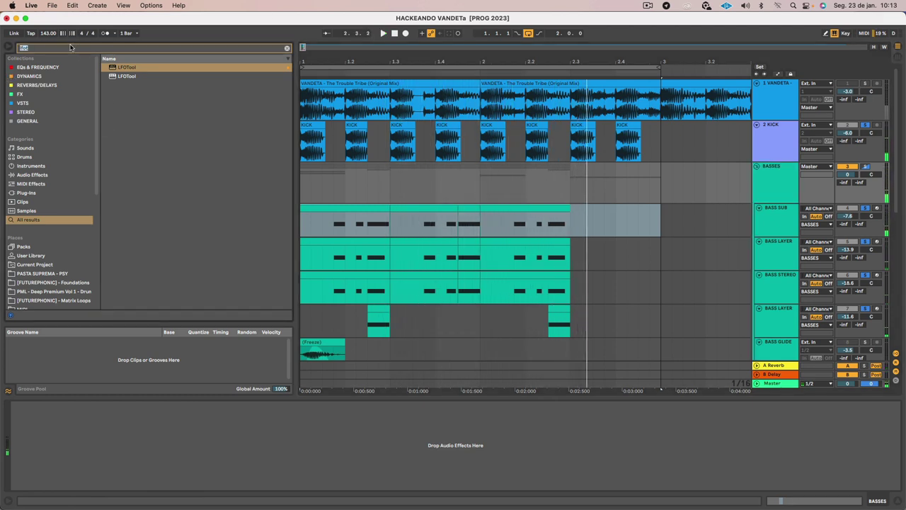
pyautogui.write('flo')
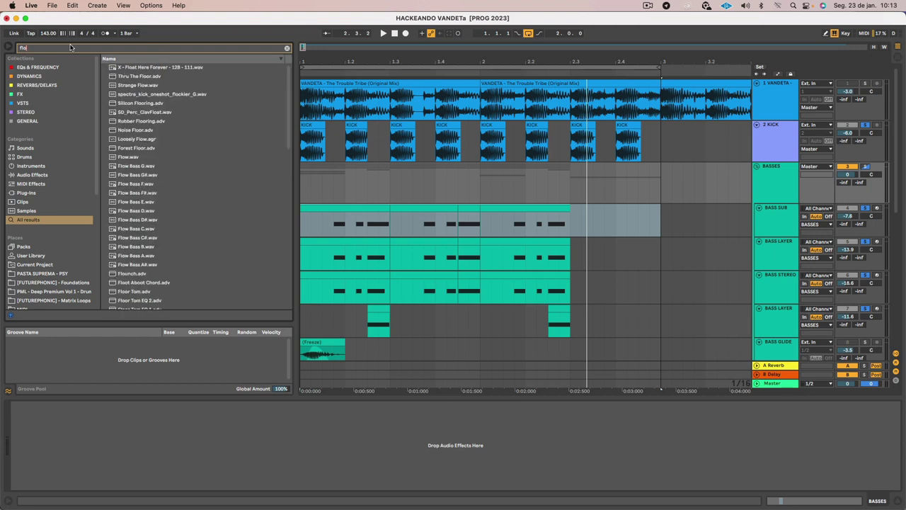
pyautogui.press('BackSpace')
pyautogui.press('BackSpace')
pyautogui.press('BackSpace')
pyautogui.write('lfo')
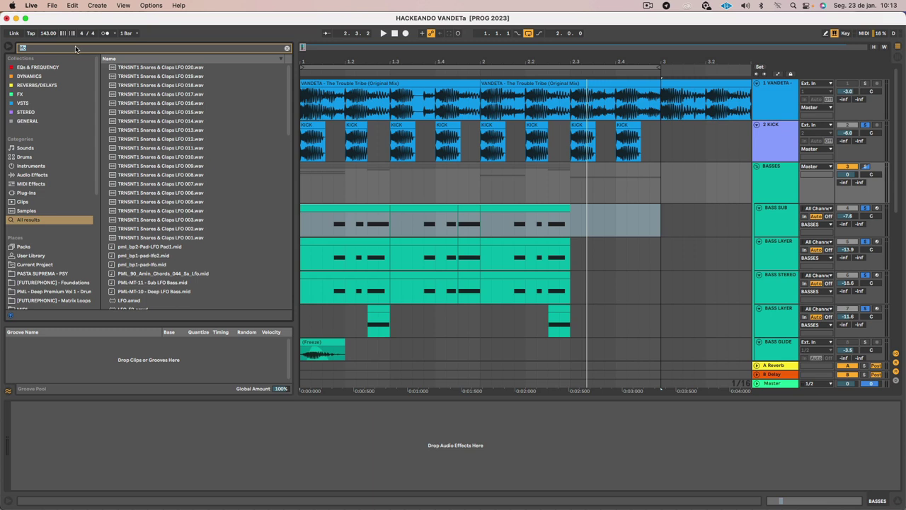
# - Find "pro q" among the devices, load Pro-Q 3 on the BASSES group and play the loop
pyautogui.write('pro q')
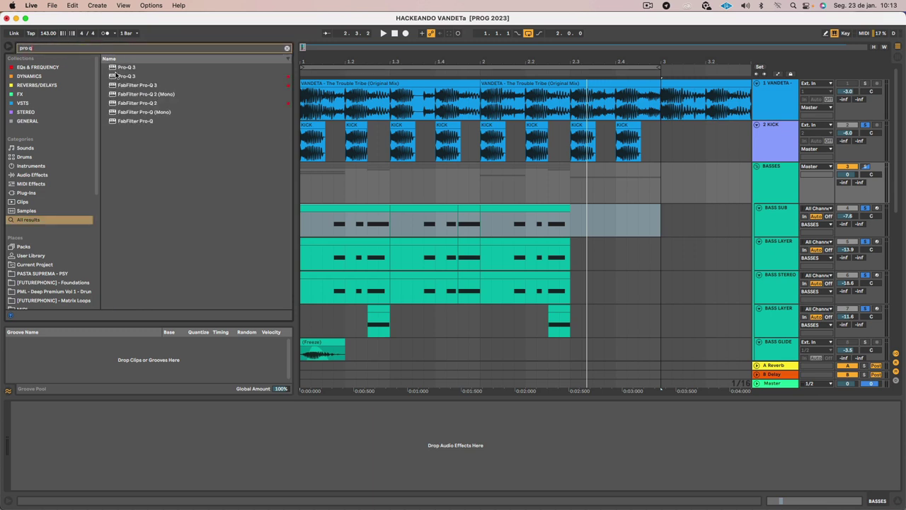
pyautogui.click(138, 75)
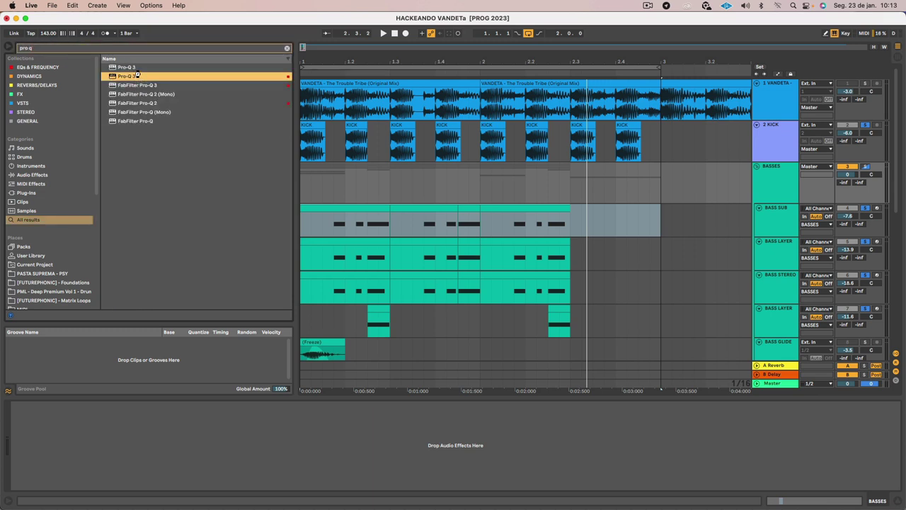
pyautogui.doubleClick(138, 75)
pyautogui.press('space')
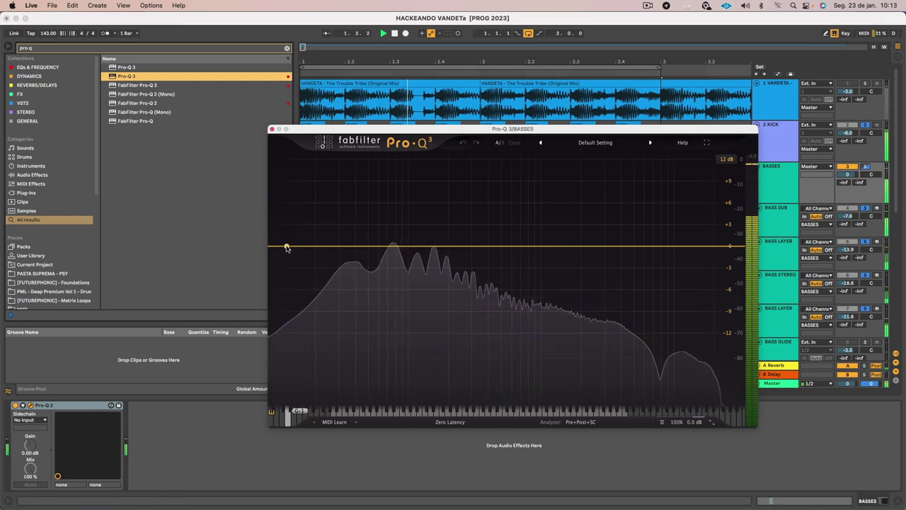
# - Add a 24 dB/oct low cut at about 29 Hz, a +0.5 dB bell near 662 Hz and a nearly flat high shelf near 22.6 kHz
pyautogui.moveTo(287, 247); pyautogui.dragTo(336, 245)
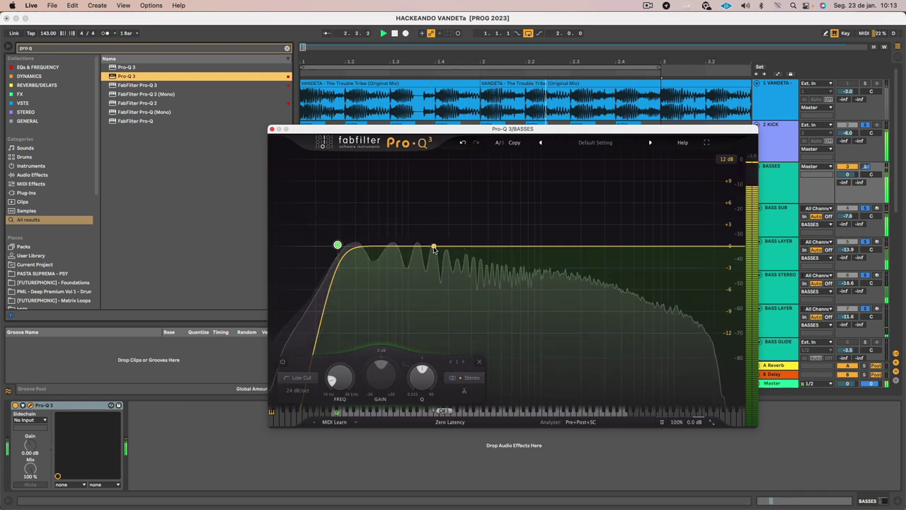
pyautogui.moveTo(574, 247); pyautogui.dragTo(518, 244)
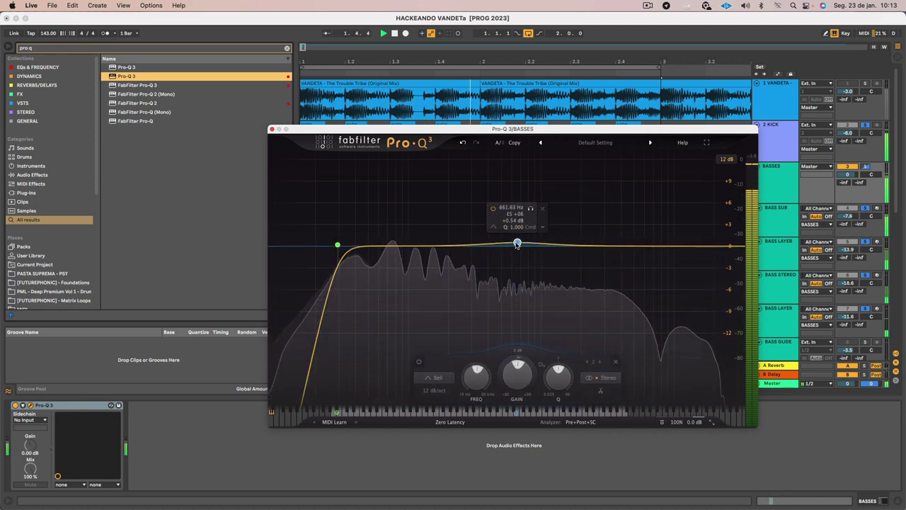
pyautogui.moveTo(662, 250); pyautogui.dragTo(720, 246)
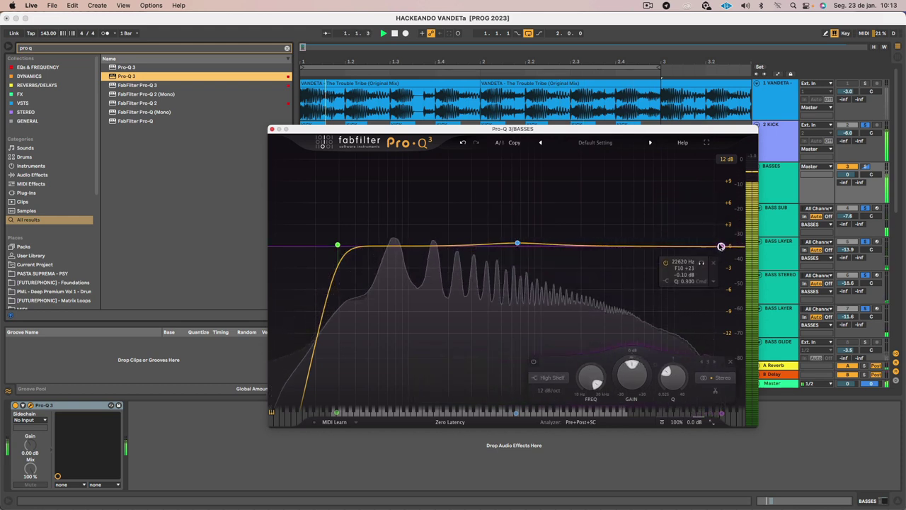
# - Add a -1 dB bell near 108 Hz and a flat bell in the highs, and move the low cut to about 33 Hz
pyautogui.moveTo(584, 243); pyautogui.dragTo(636, 224)
pyautogui.click(411, 253)
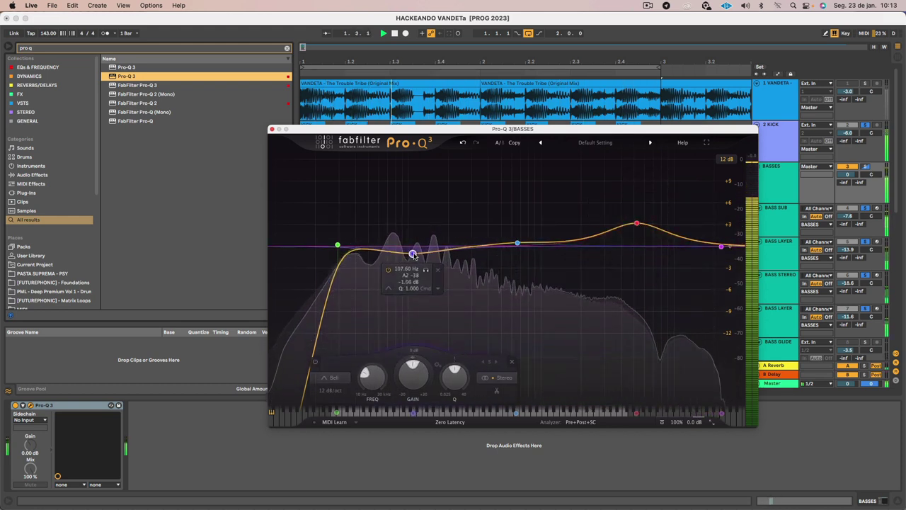
pyautogui.moveTo(636, 224); pyautogui.dragTo(641, 246)
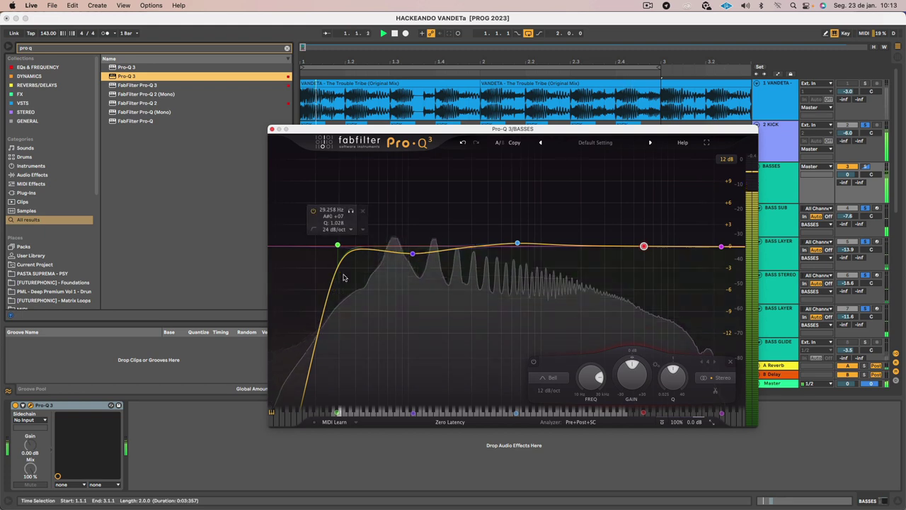
pyautogui.click(342, 244)
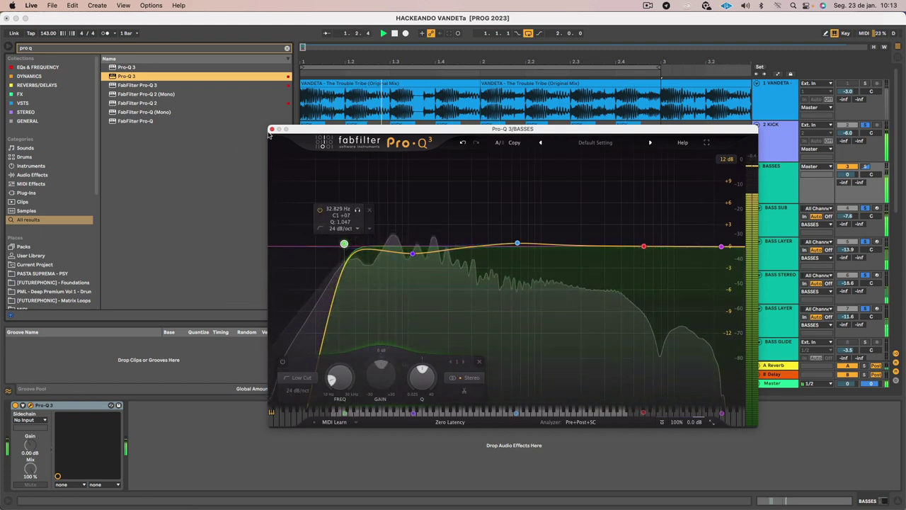
# - Add a roughly 2.5 dB bell cut with Q 1.450 between the 108 Hz and 662 Hz bands and close the equalizer window
pyautogui.moveTo(468, 250); pyautogui.dragTo(466, 276)
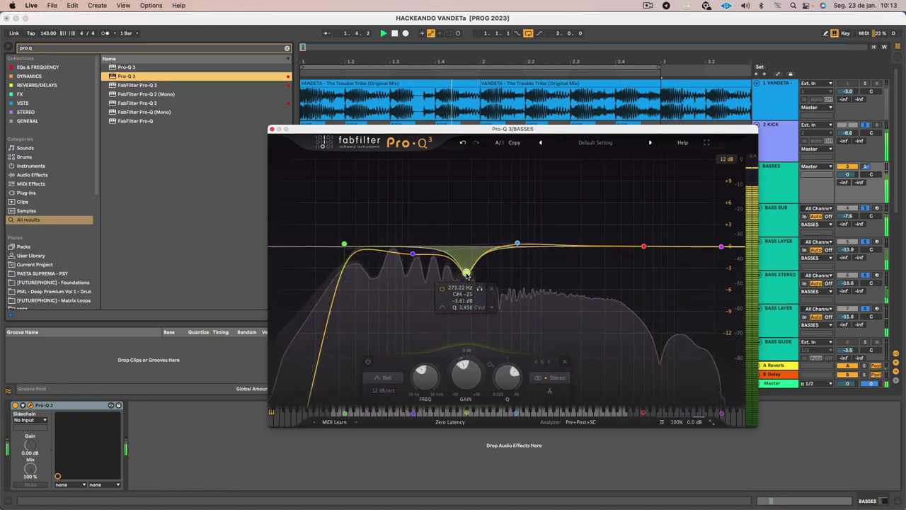
pyautogui.moveTo(467, 276); pyautogui.dragTo(448, 266)
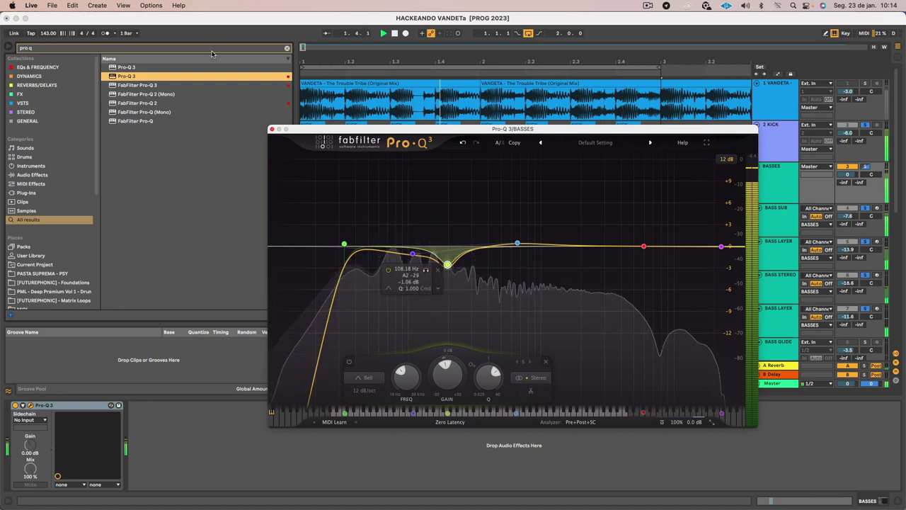
pyautogui.click(272, 128)
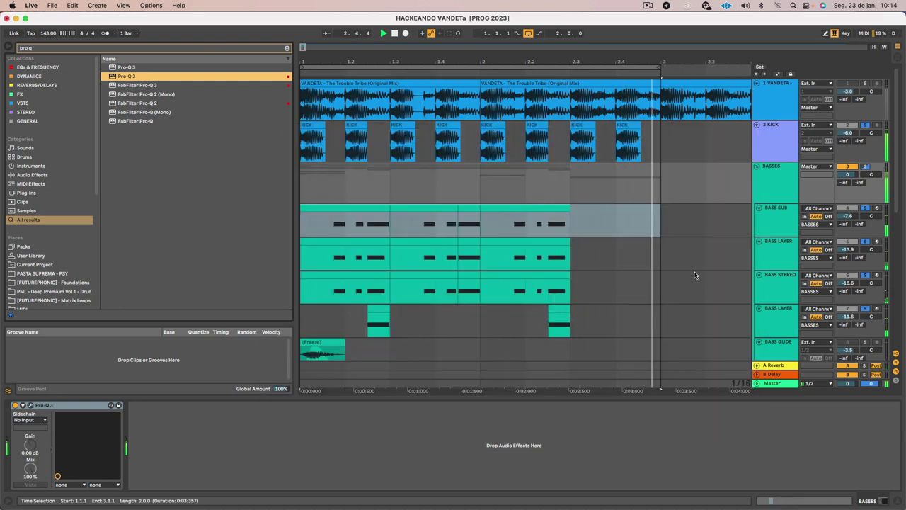
# - Find "compre" among the devices and load Glue Compressor after Pro-Q 3 on the BASSES group
pyautogui.click(157, 48)
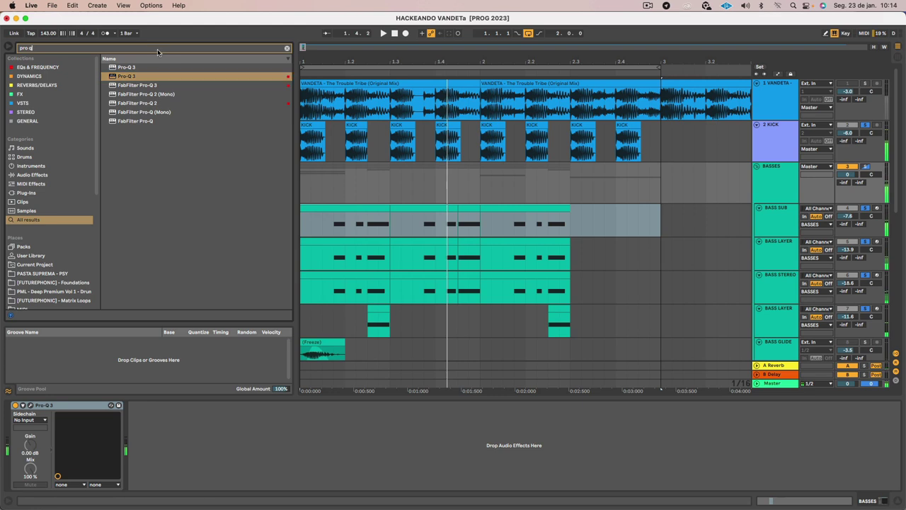
pyautogui.write('compre')
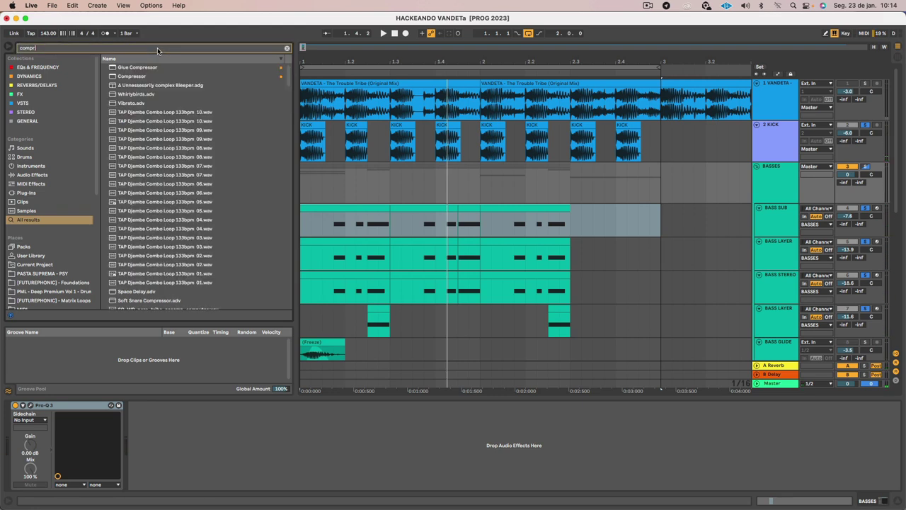
pyautogui.click(154, 68)
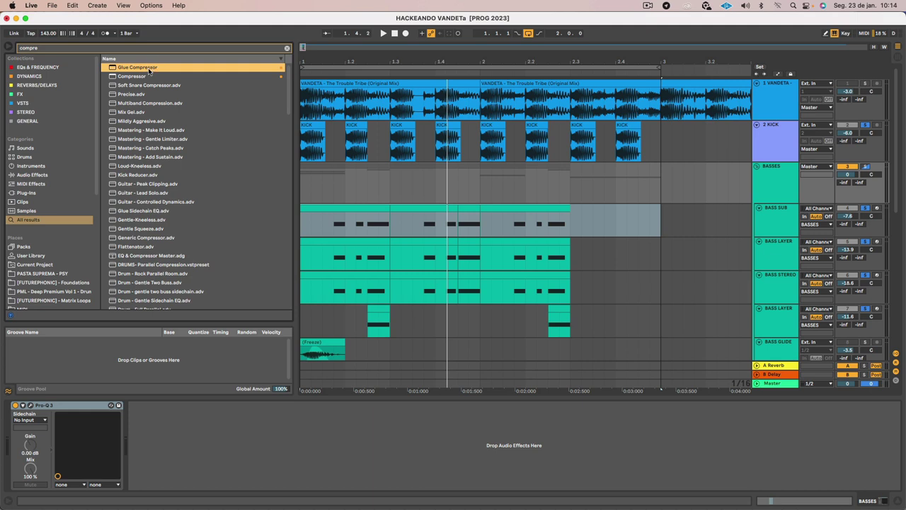
pyautogui.doubleClick(149, 71)
pyautogui.click(159, 414)
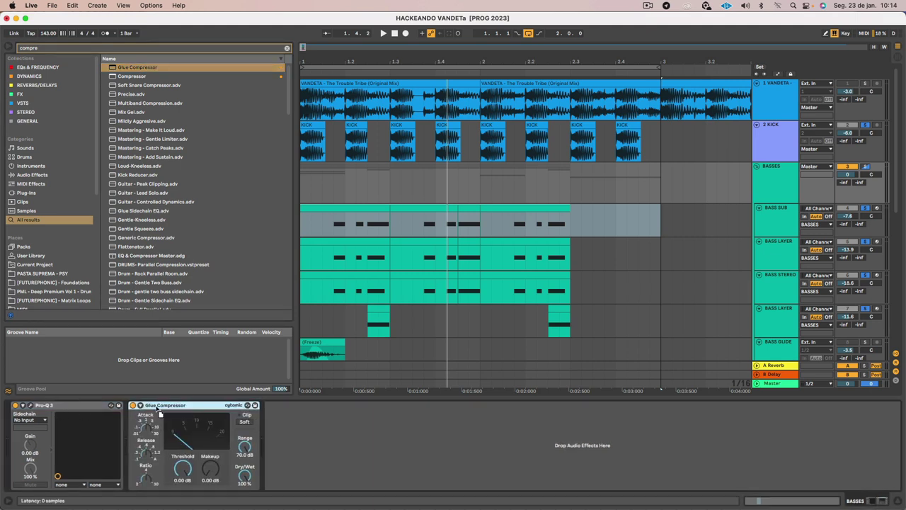
# - Set the Glue Compressor's ratio to 2, threshold to -9.84 dB and makeup to 3.81 dB during loop playback
pyautogui.moveTo(145, 428); pyautogui.dragTo(145, 415)
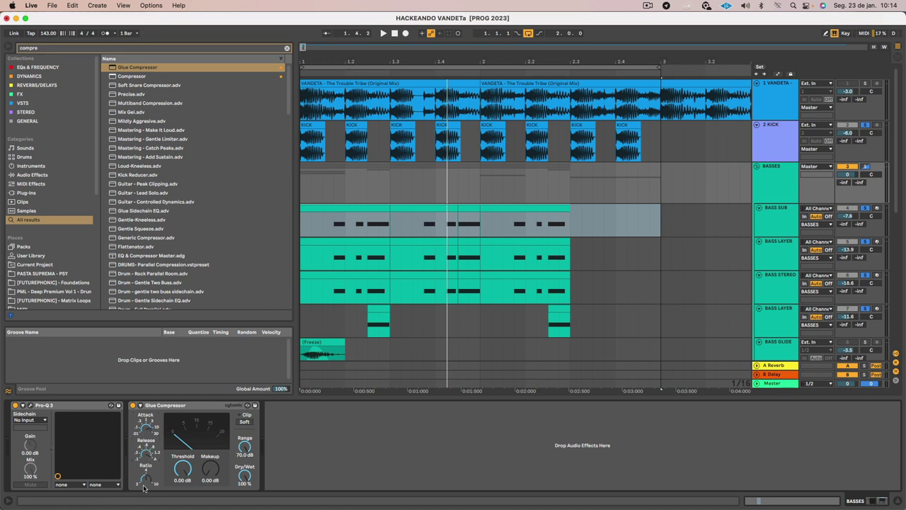
pyautogui.press('space')
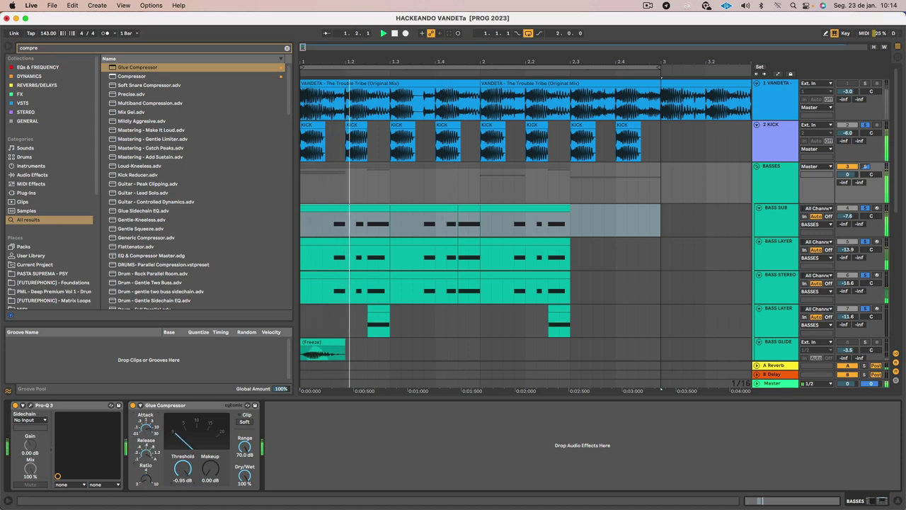
pyautogui.moveTo(177, 480); pyautogui.dragTo(204, 453)
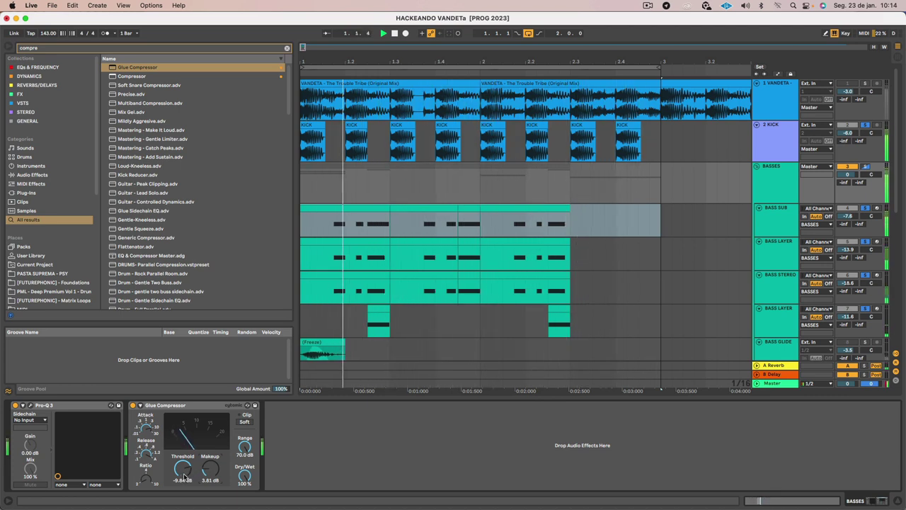
# - Find "freeclip" among the devices and insert FreeClip between Pro-Q 3 and Glue Compressor on the BASSES group
pyautogui.click(154, 405)
pyautogui.click(60, 48)
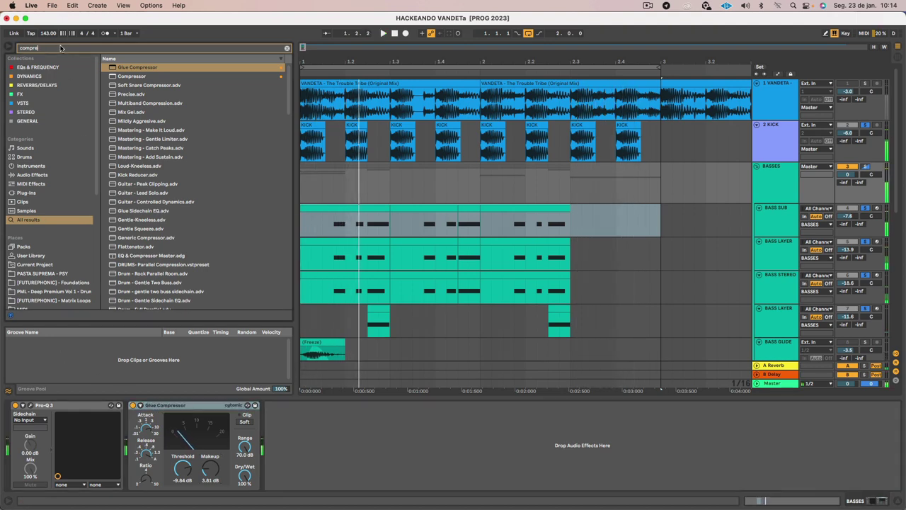
pyautogui.write('free')
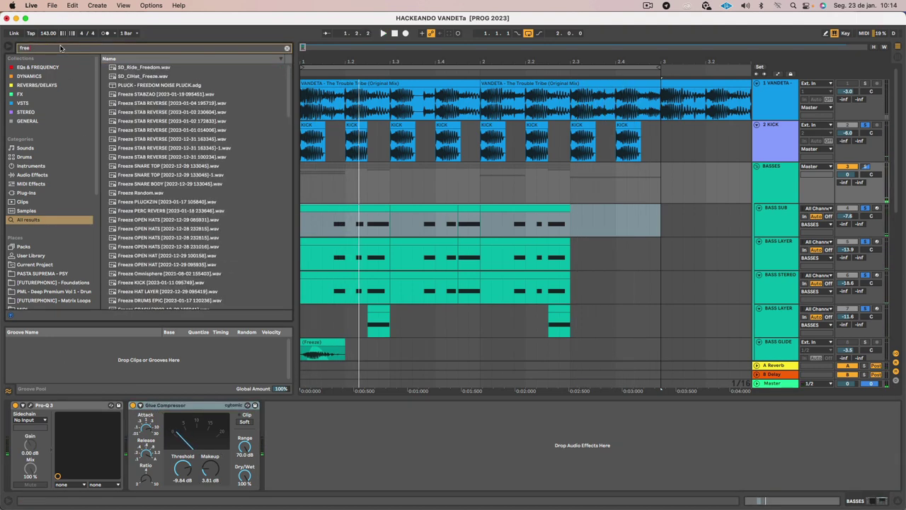
pyautogui.write('clip')
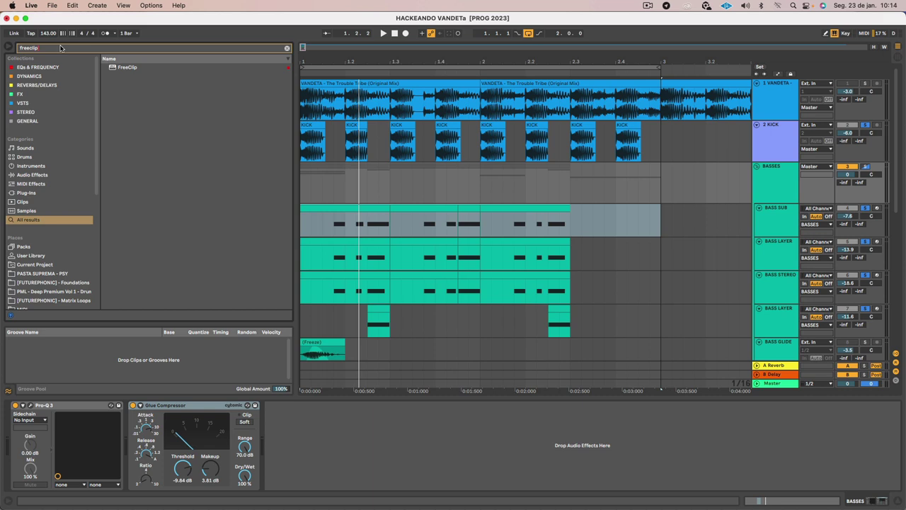
pyautogui.moveTo(127, 71)
pyautogui.mouseDown()
pyautogui.moveTo(131, 481)
pyautogui.moveTo(117, 480)
pyautogui.mouseUp()
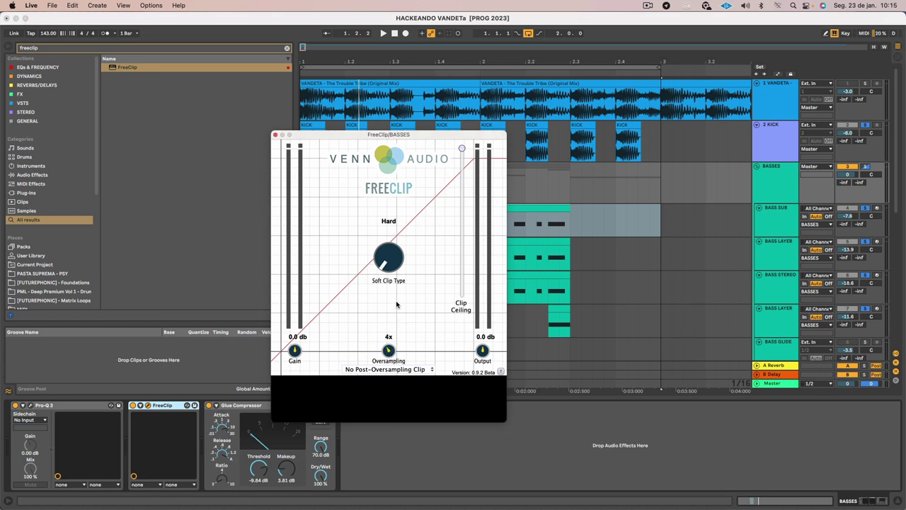
# - Set FreeClip's soft clip type to Cubic and its clip ceiling to -1.9 dB during playback, close it and select the Glue Compressor
pyautogui.press('space')
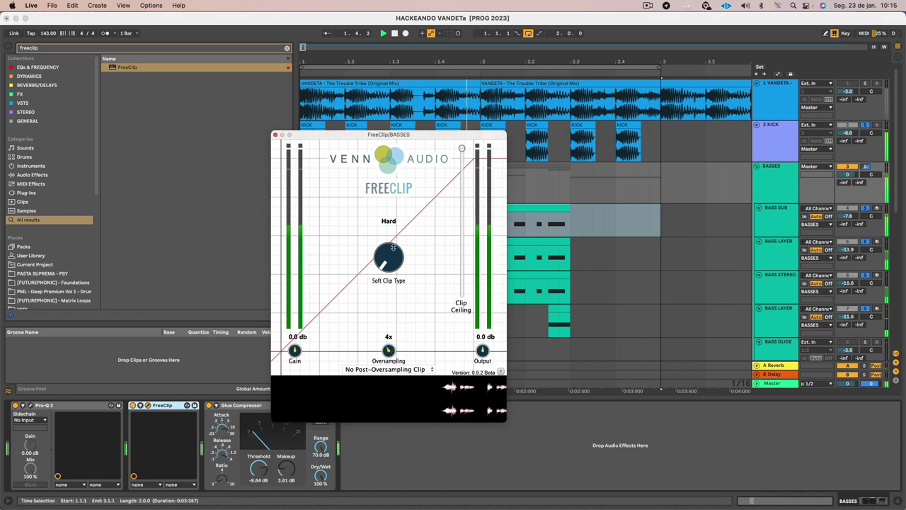
pyautogui.moveTo(393, 247); pyautogui.dragTo(397, 218)
pyautogui.moveTo(463, 149); pyautogui.dragTo(464, 173)
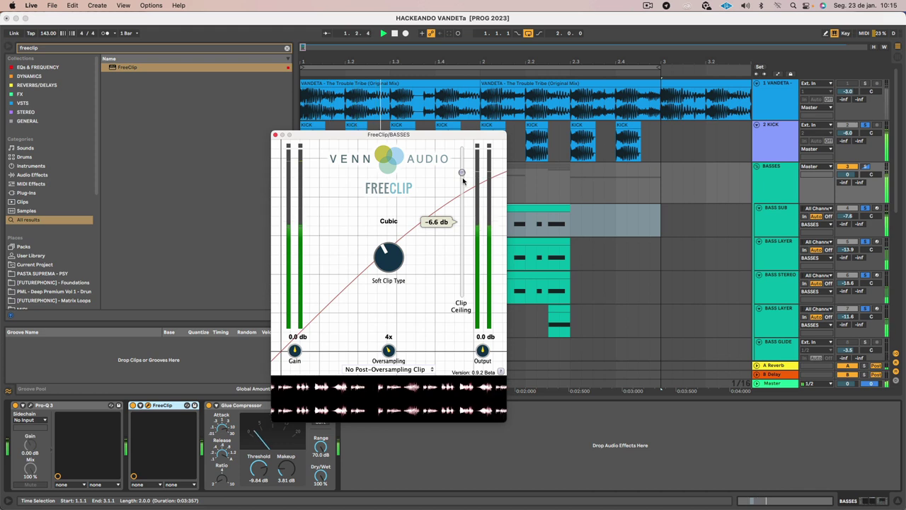
pyautogui.moveTo(461, 173)
pyautogui.mouseDown()
pyautogui.moveTo(464, 235)
pyautogui.moveTo(461, 141)
pyautogui.moveTo(462, 165)
pyautogui.mouseUp()
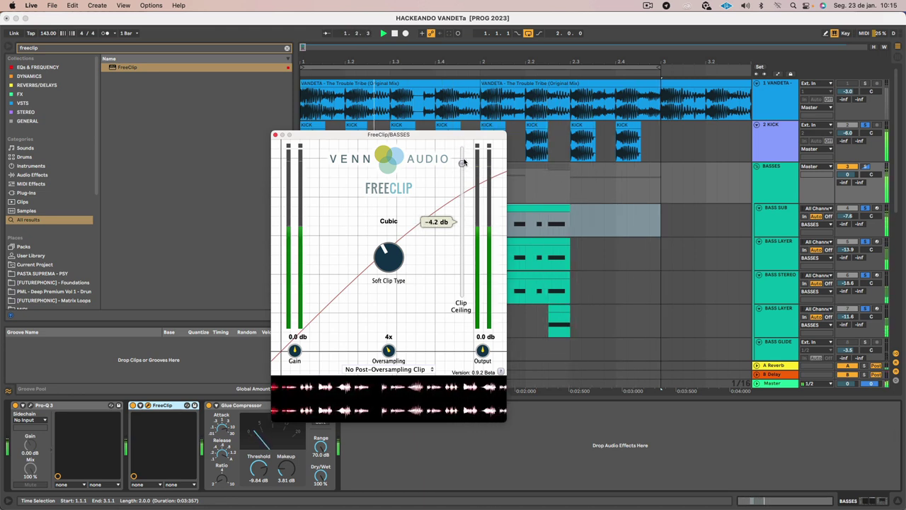
pyautogui.moveTo(464, 163); pyautogui.dragTo(465, 157)
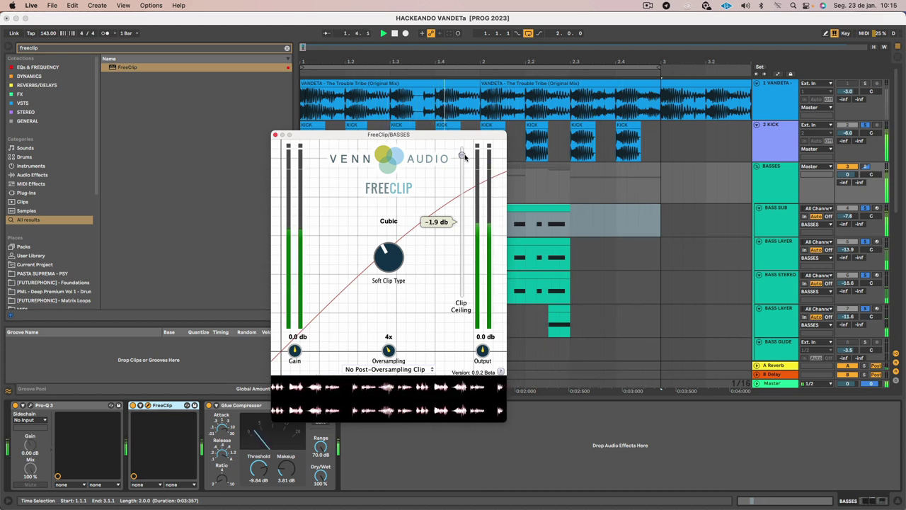
pyautogui.click(275, 134)
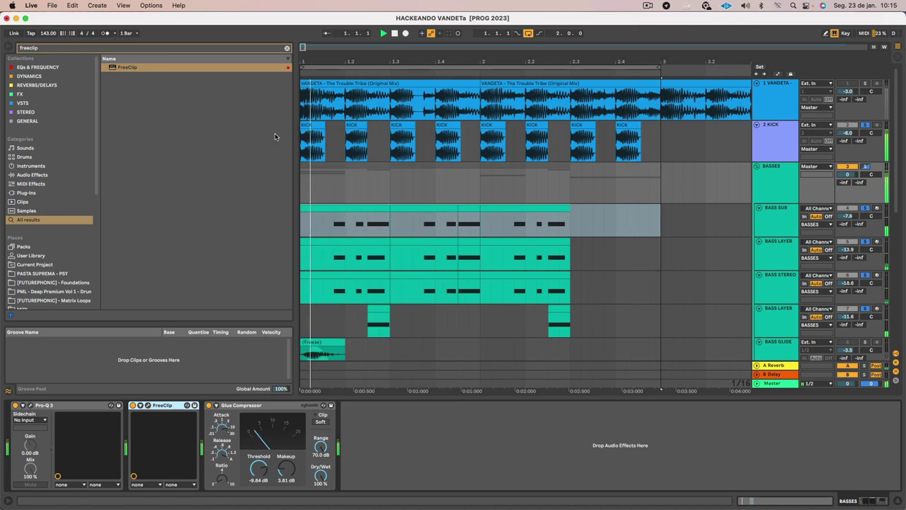
pyautogui.click(250, 407)
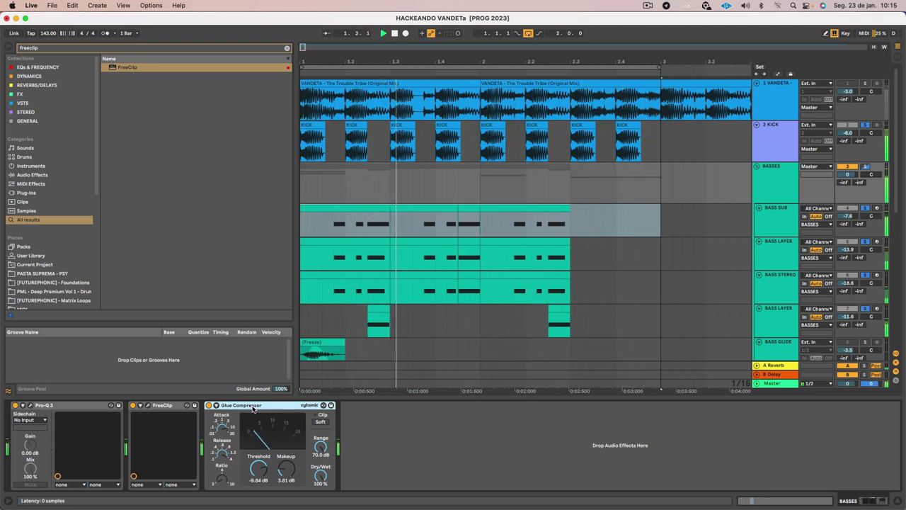
# - Stop playback, find "pro mb" among the devices and load Pro-MB after the Glue Compressor on the BASSES group
pyautogui.press('space')
pyautogui.click(50, 51)
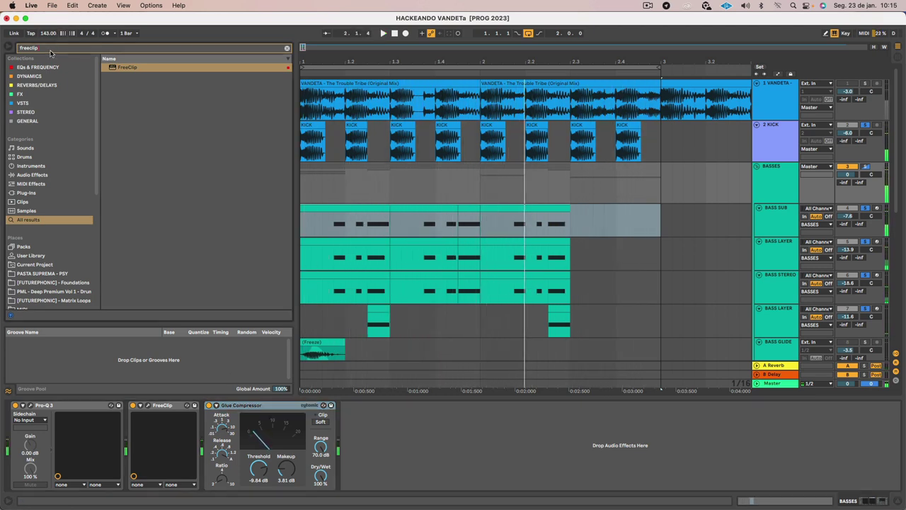
pyautogui.write('multiband')
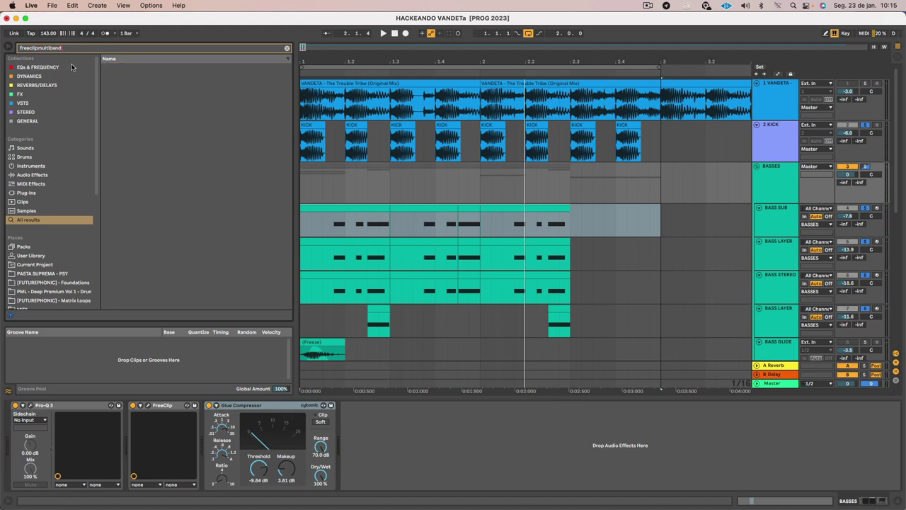
pyautogui.doubleClick(74, 47)
pyautogui.write('pro')
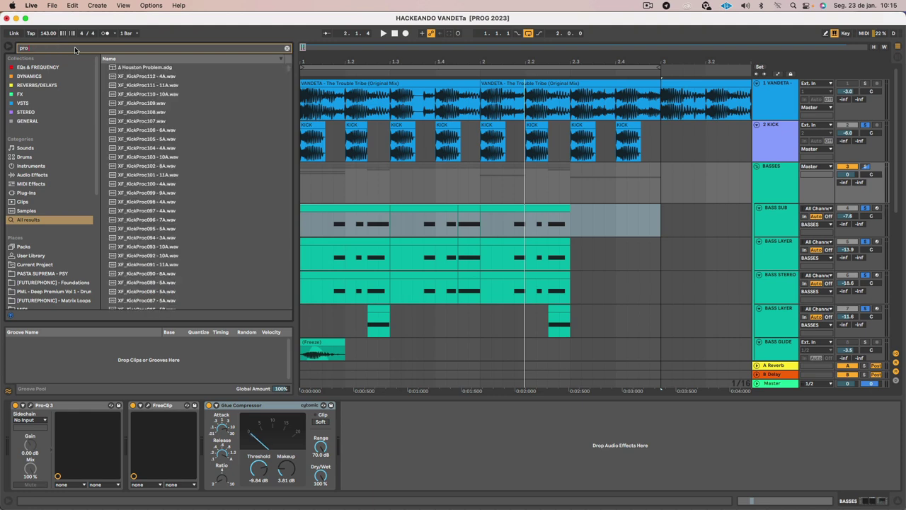
pyautogui.write(' mb')
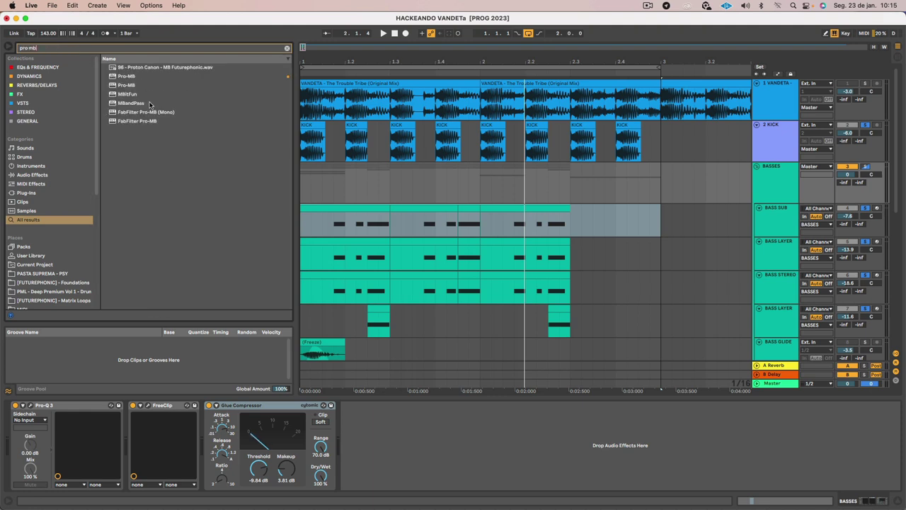
pyautogui.click(132, 75)
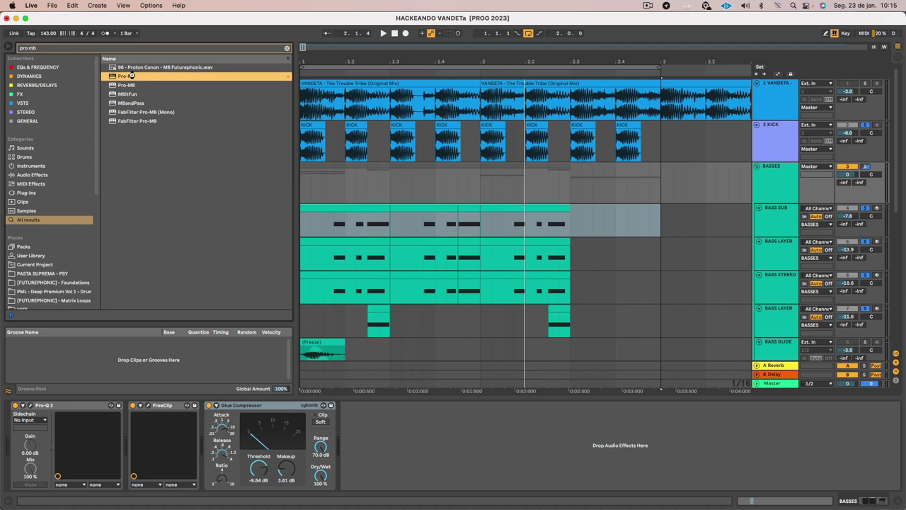
pyautogui.doubleClick(132, 76)
# - During playback, add an Expand-mode Pro-MB band with about +3.4 dB gain, stretching from the mids to the top end
pyautogui.press('space')
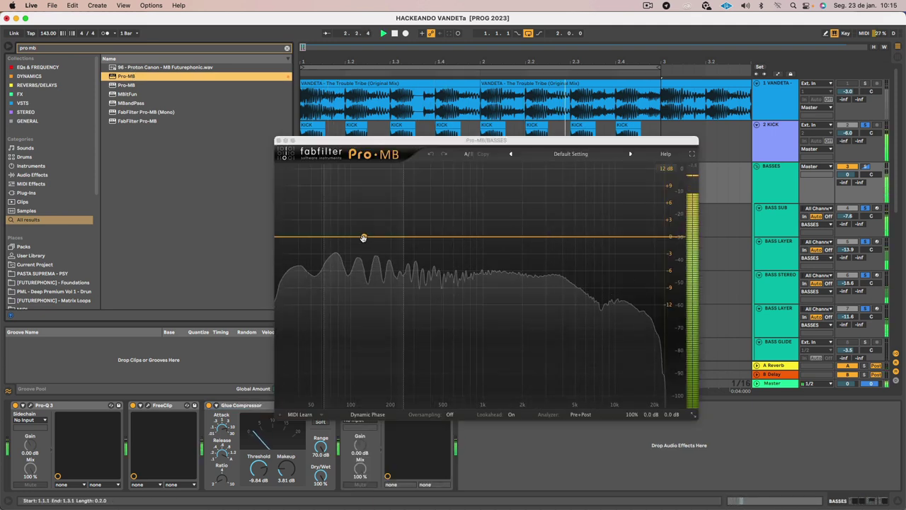
pyautogui.click(531, 236)
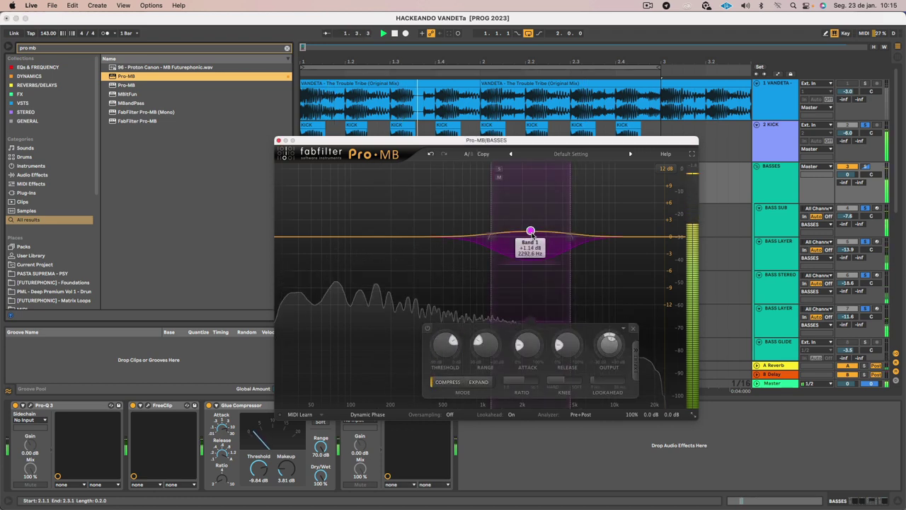
pyautogui.moveTo(532, 234); pyautogui.dragTo(533, 225)
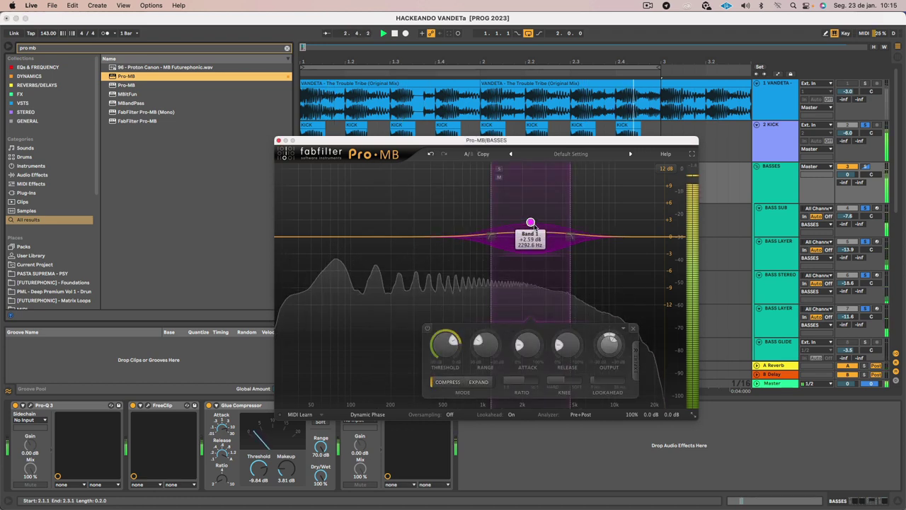
pyautogui.click(481, 383)
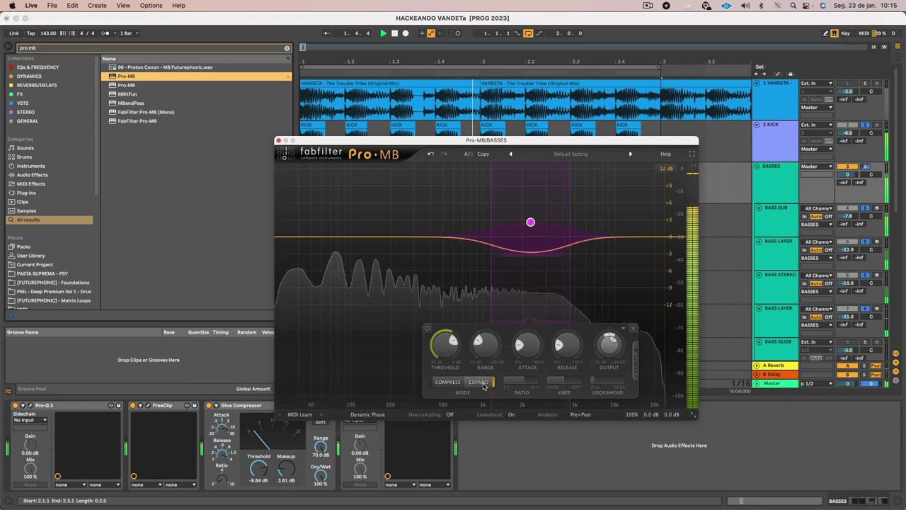
pyautogui.moveTo(569, 279); pyautogui.dragTo(683, 277)
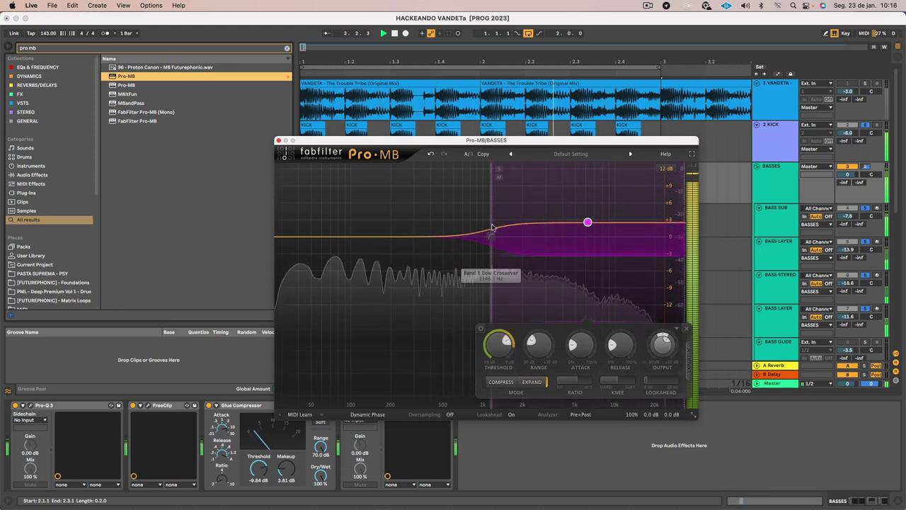
pyautogui.moveTo(493, 227); pyautogui.dragTo(455, 227)
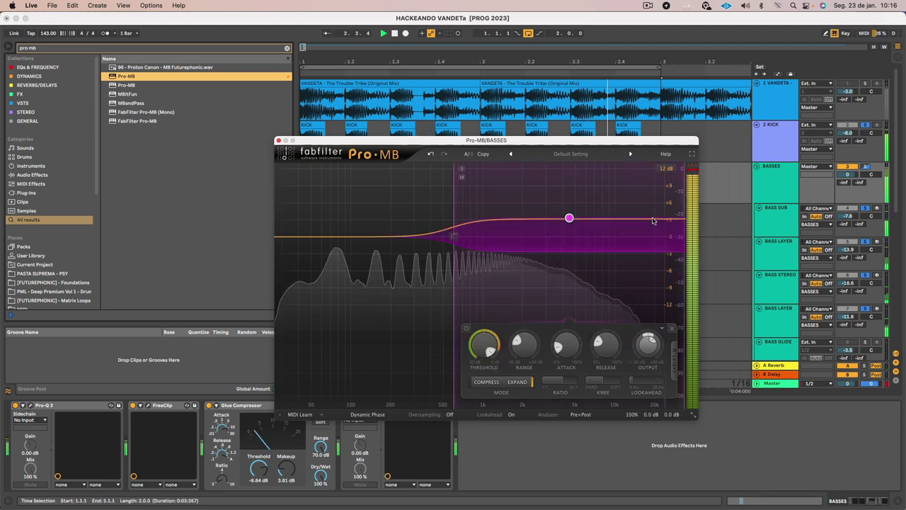
# - Add a slightly boosted Expand band at the very top of Pro-MB's spectrum and another Expand band at 0 dB on the sub lows
pyautogui.click(635, 172)
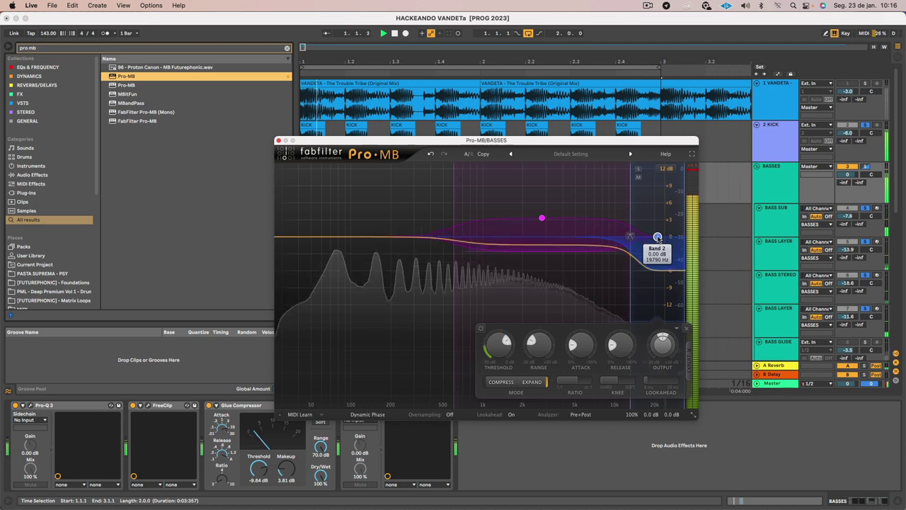
pyautogui.moveTo(657, 234); pyautogui.dragTo(623, 211)
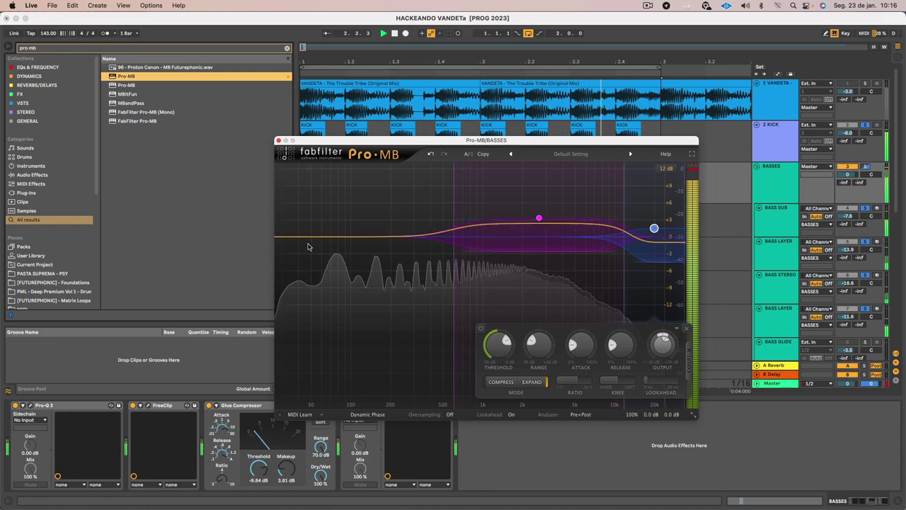
pyautogui.click(295, 210)
pyautogui.doubleClick(306, 171)
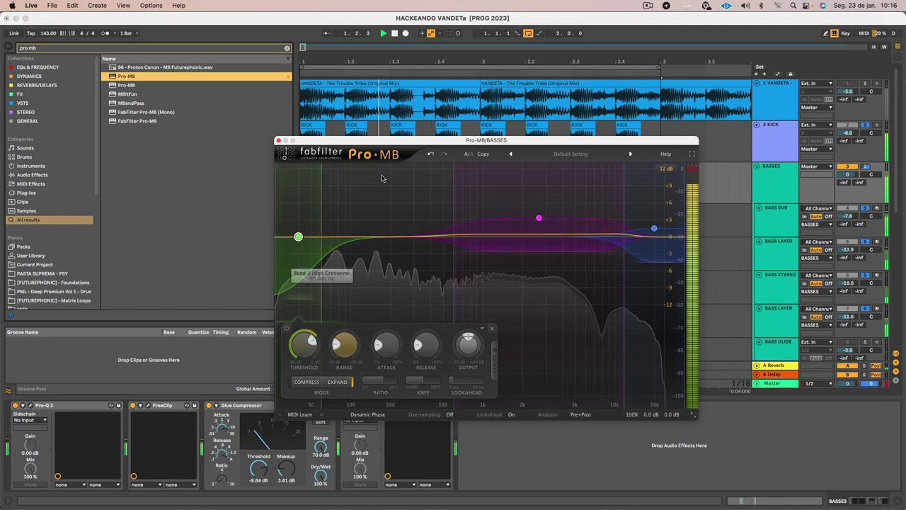
# - Raise Pro-MB band 1's low crossover to about 1037 Hz, fine-tune its gain and close the plug-in
pyautogui.moveTo(457, 201); pyautogui.dragTo(484, 203)
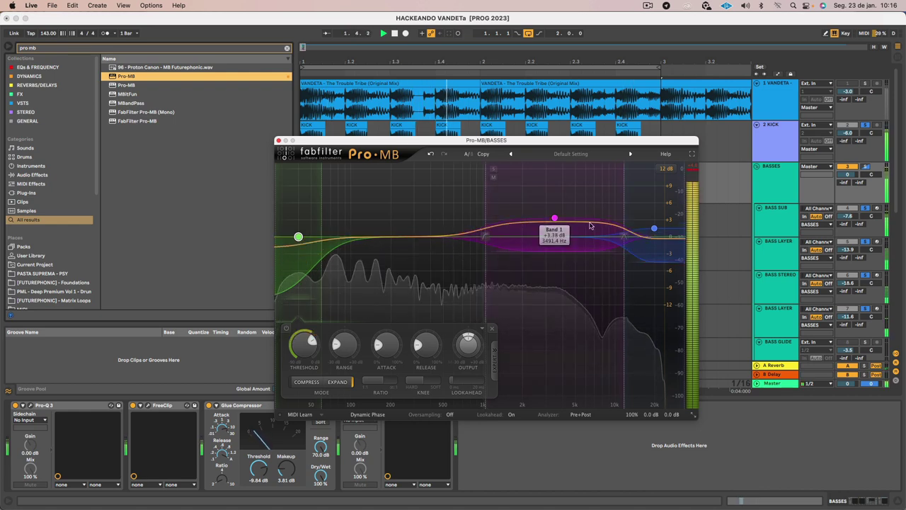
pyautogui.click(554, 217)
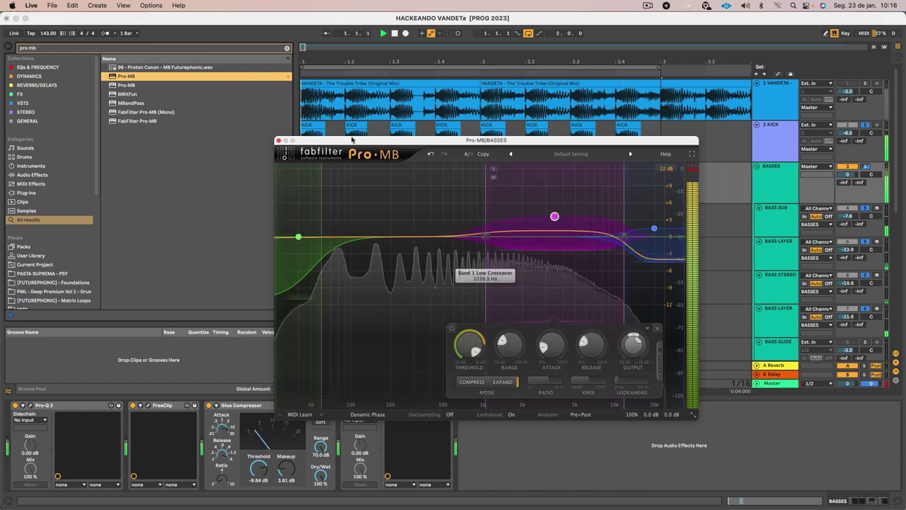
pyautogui.click(278, 140)
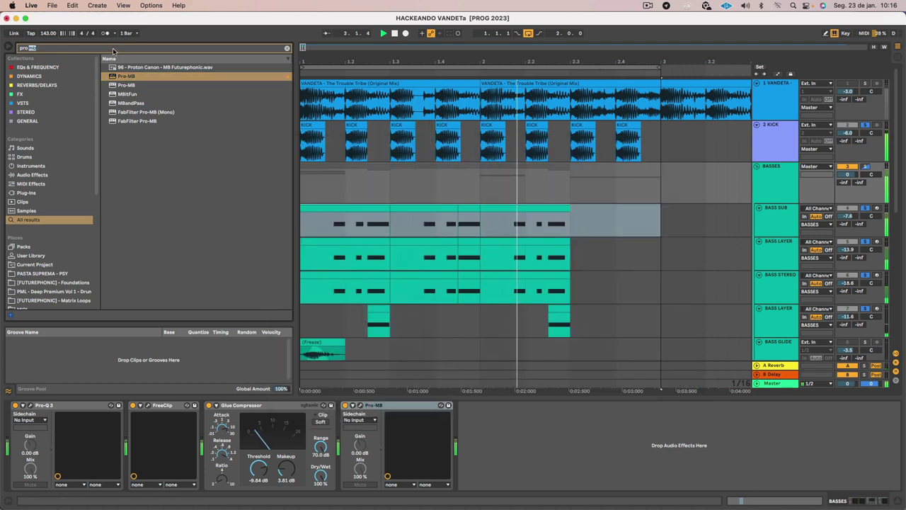
# - Find "pro q" among the devices, load Pro-Q 3 after Pro-MB and add a low cut at about 17.57 Hz
pyautogui.write('q')
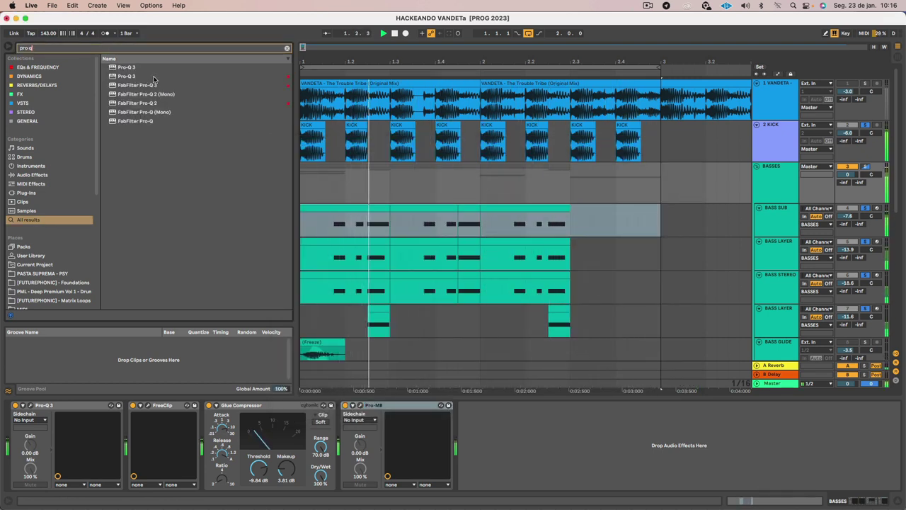
pyautogui.click(141, 76)
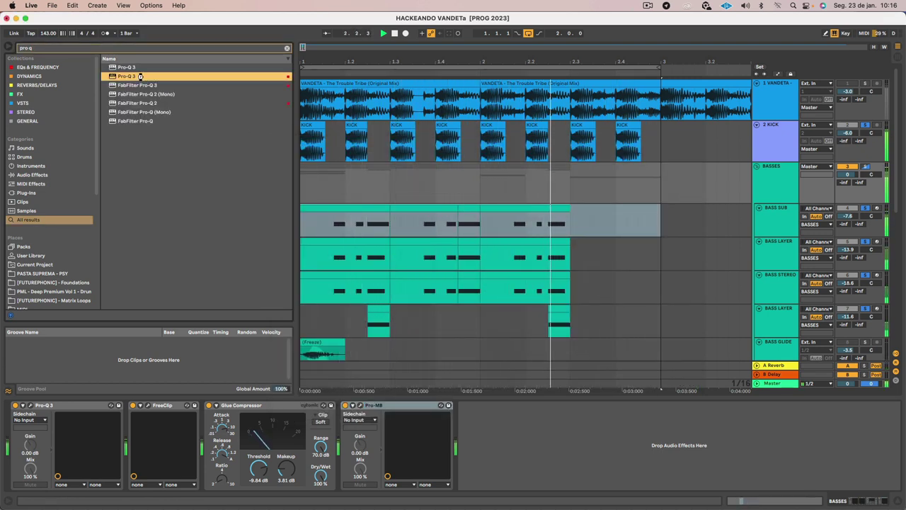
pyautogui.moveTo(528, 465); pyautogui.dragTo(527, 415)
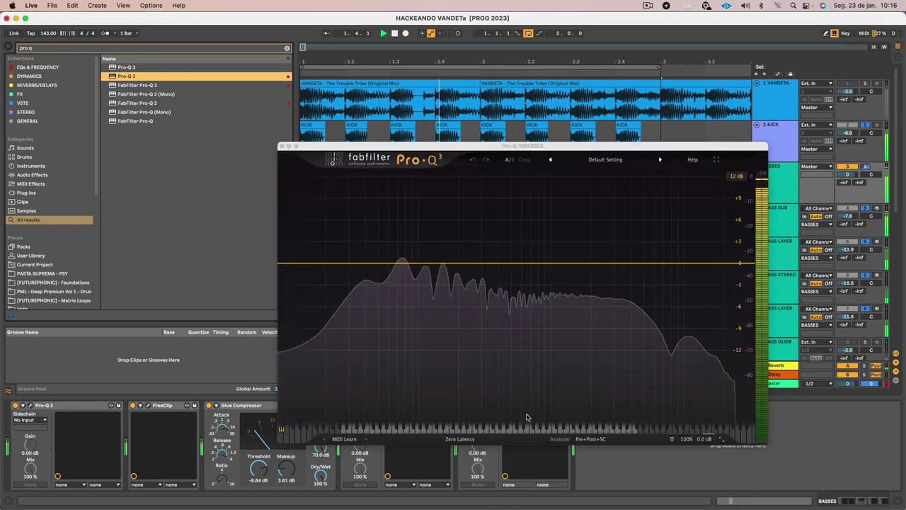
pyautogui.click(285, 263)
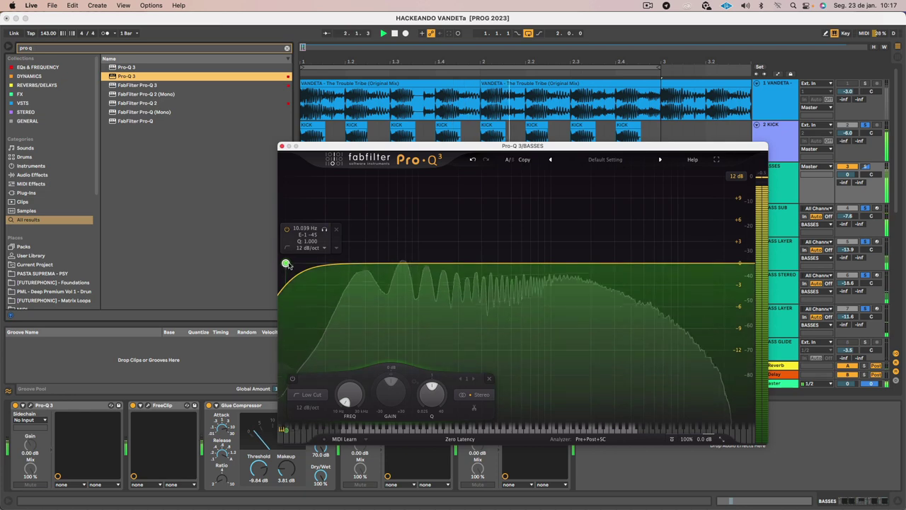
pyautogui.moveTo(286, 264); pyautogui.dragTo(318, 261)
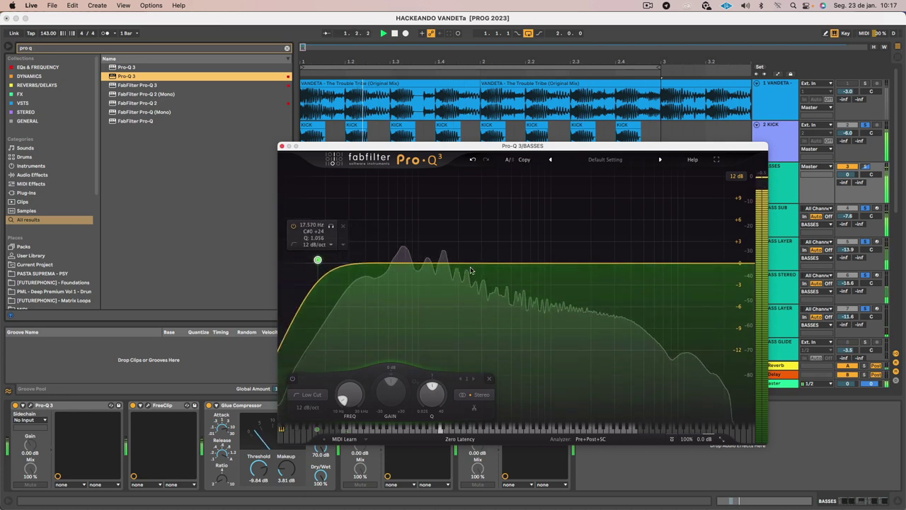
# - Add a bell dip of -0.66 dB at 179 Hz and slight bell boosts in the low bass, upper mids and top end
pyautogui.moveTo(417, 263); pyautogui.dragTo(452, 268)
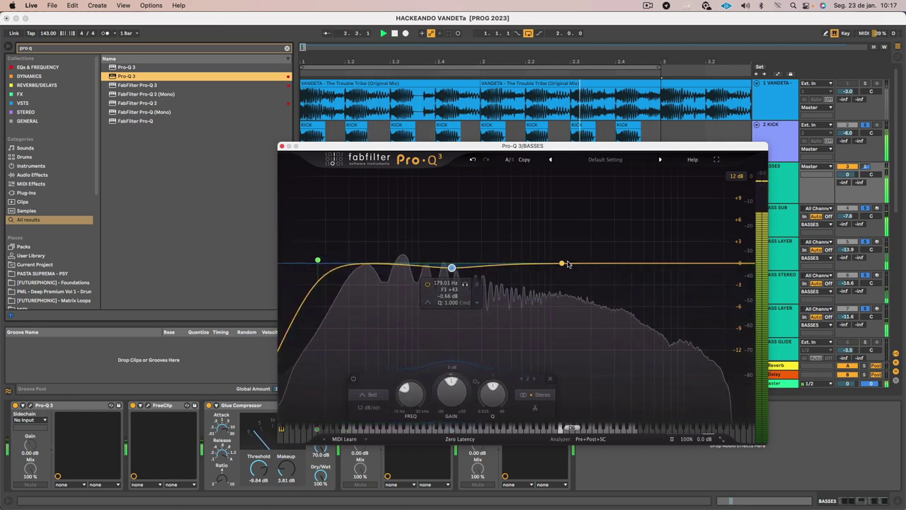
pyautogui.moveTo(615, 264)
pyautogui.mouseDown()
pyautogui.moveTo(625, 235)
pyautogui.moveTo(629, 253)
pyautogui.moveTo(616, 257)
pyautogui.mouseUp()
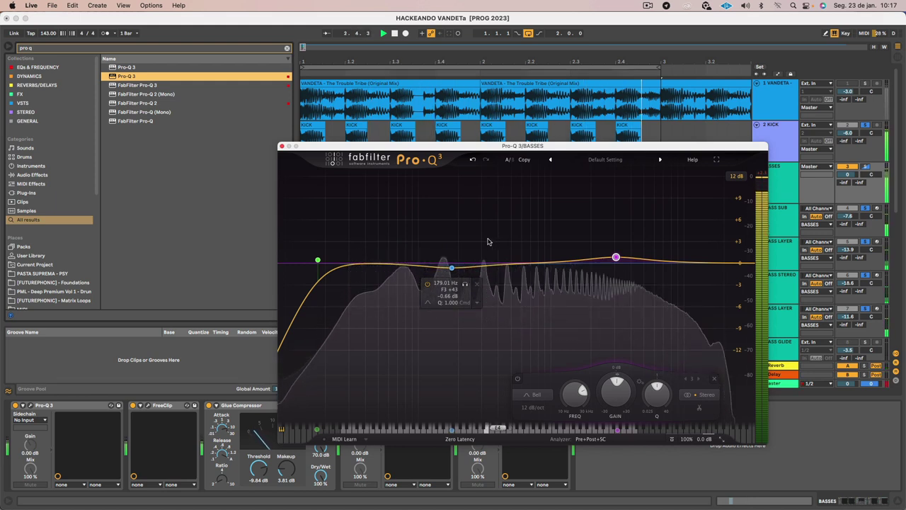
pyautogui.moveTo(669, 262); pyautogui.dragTo(728, 257)
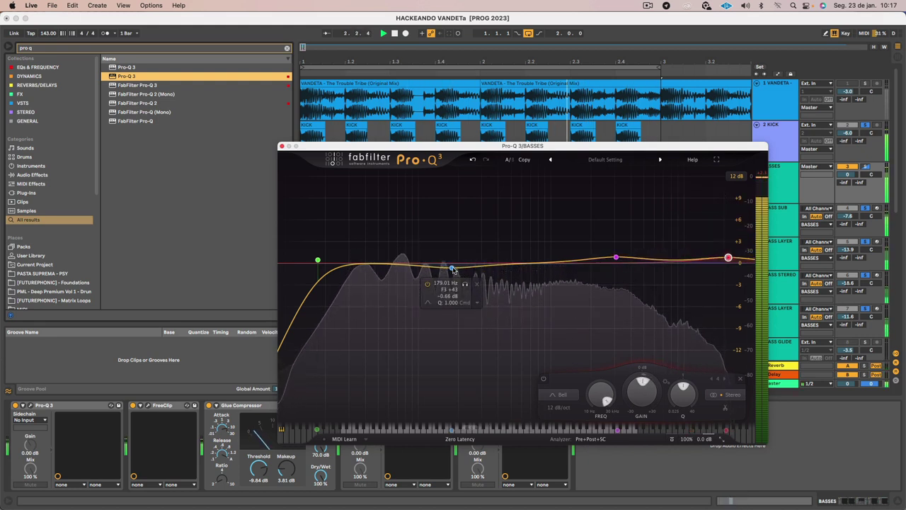
pyautogui.moveTo(492, 266); pyautogui.dragTo(426, 262)
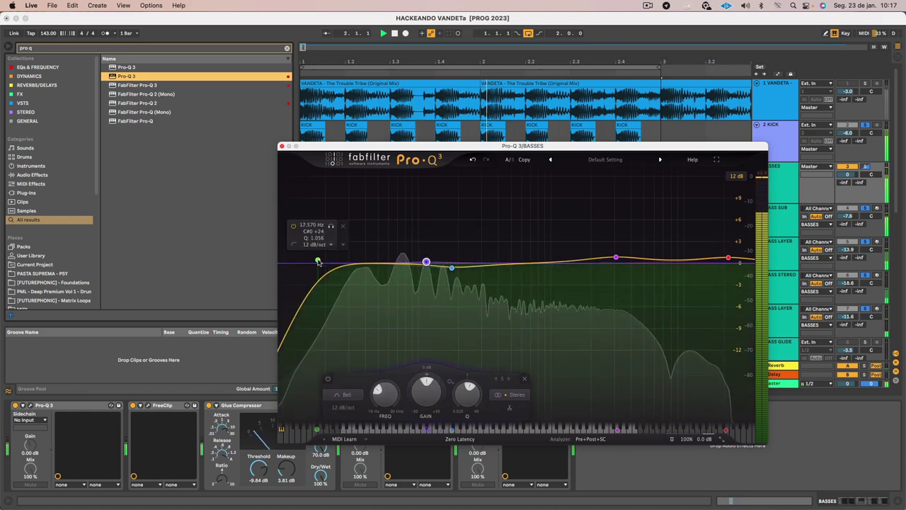
# - Move the second Pro-Q 3's low cut to 24.102 Hz and close its window
pyautogui.moveTo(319, 261)
pyautogui.mouseDown()
pyautogui.moveTo(386, 269)
pyautogui.moveTo(336, 261)
pyautogui.mouseUp()
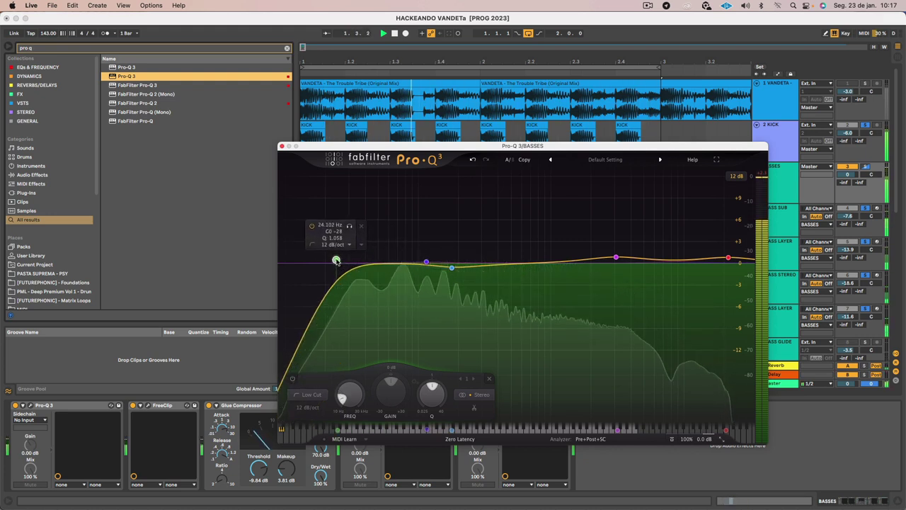
pyautogui.click(282, 147)
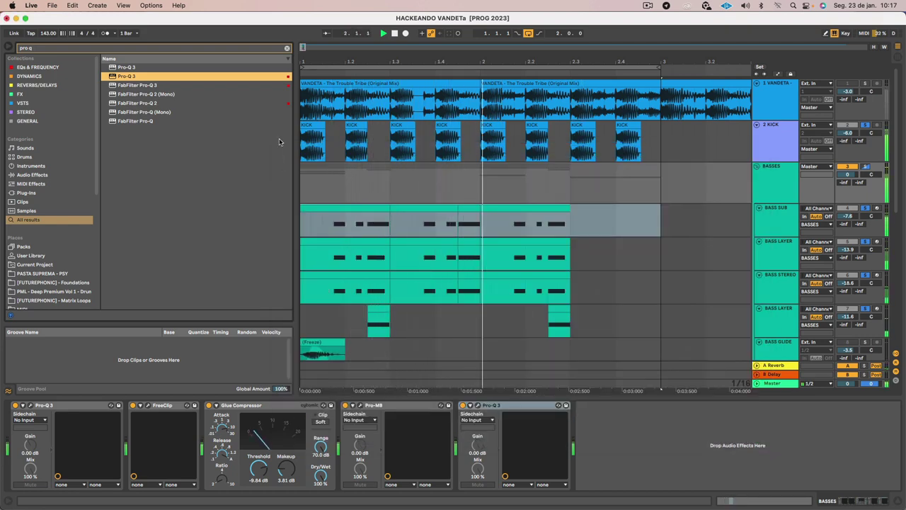
# - Reopen the second Pro-Q 3 and add a narrow dynamic bell cut at 0 dB gain just below the 179 Hz band
pyautogui.click(478, 405)
pyautogui.moveTo(482, 262); pyautogui.dragTo(445, 167)
pyautogui.scroll(5, 399, 201)
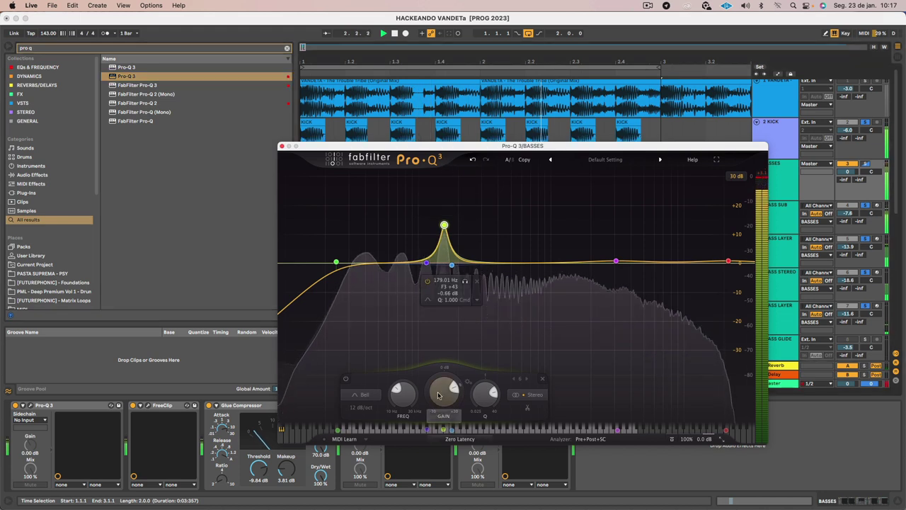
pyautogui.moveTo(437, 393); pyautogui.dragTo(436, 432)
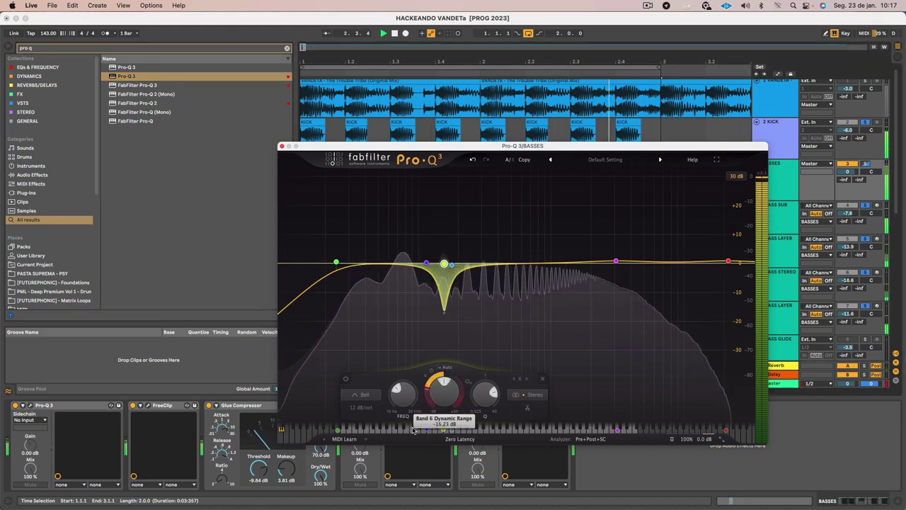
pyautogui.moveTo(416, 403); pyautogui.dragTo(417, 390)
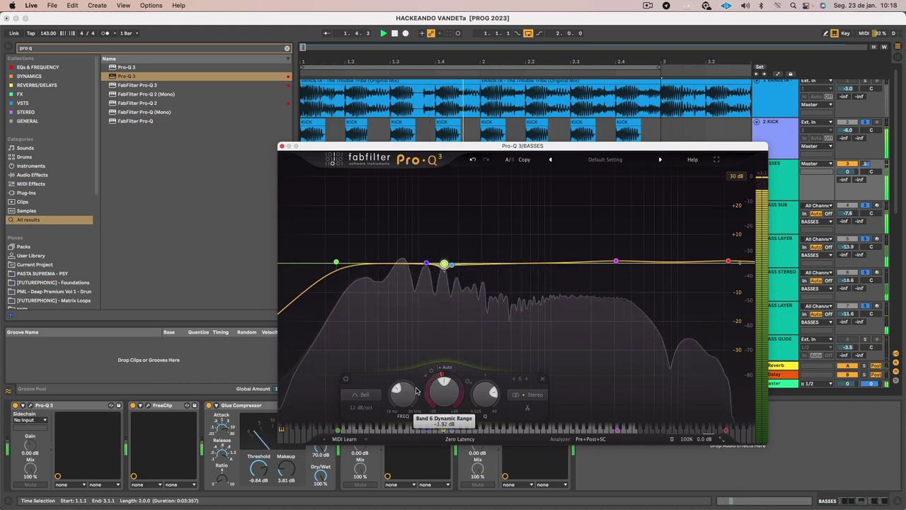
pyautogui.moveTo(489, 392); pyautogui.dragTo(418, 419)
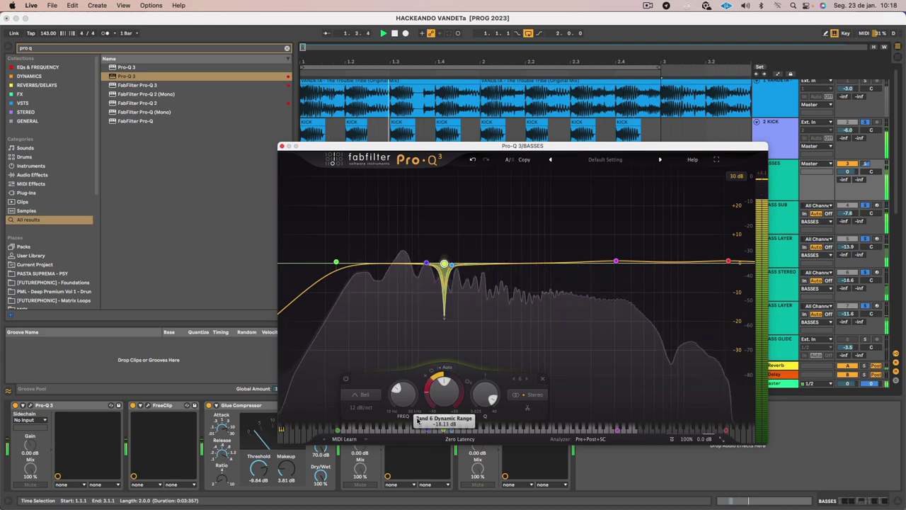
pyautogui.moveTo(418, 420); pyautogui.dragTo(431, 397)
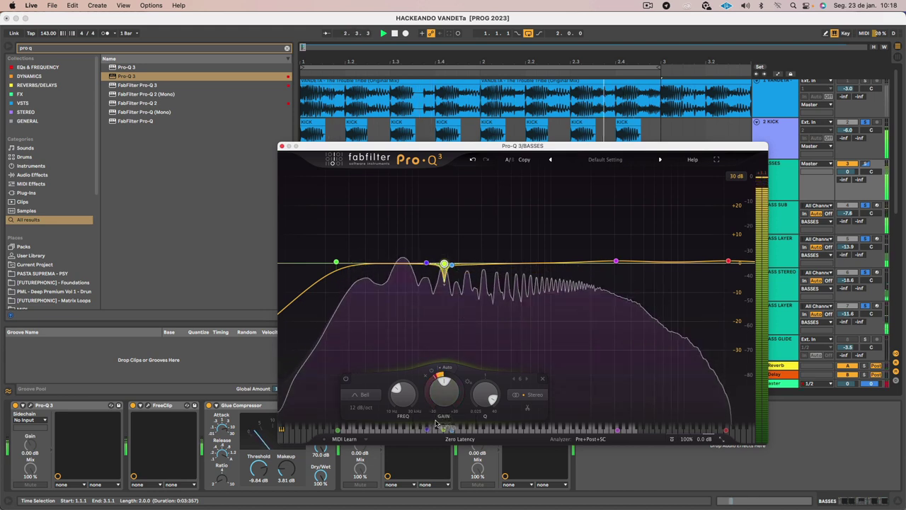
# - Steepen the low cut to 24 dB/oct and move it to about 35 Hz
pyautogui.click(337, 262)
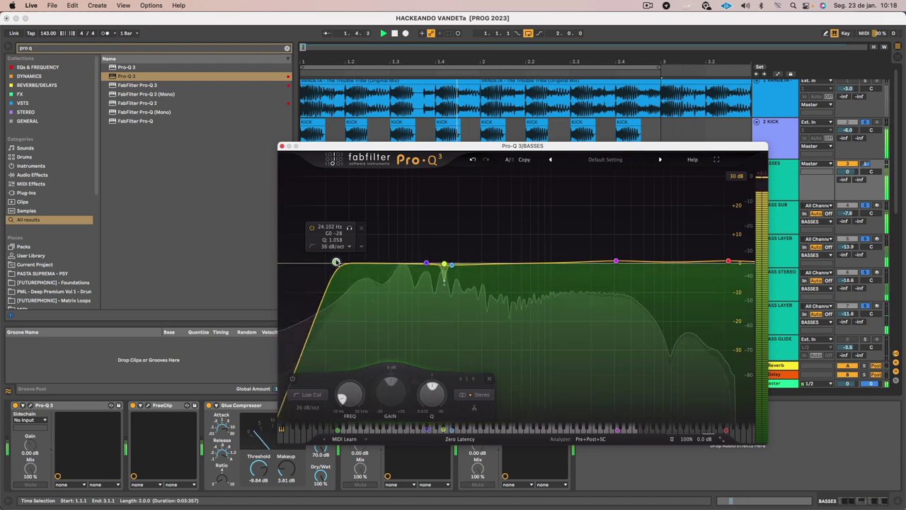
pyautogui.moveTo(336, 262)
pyautogui.mouseDown()
pyautogui.moveTo(369, 261)
pyautogui.moveTo(349, 261)
pyautogui.mouseUp()
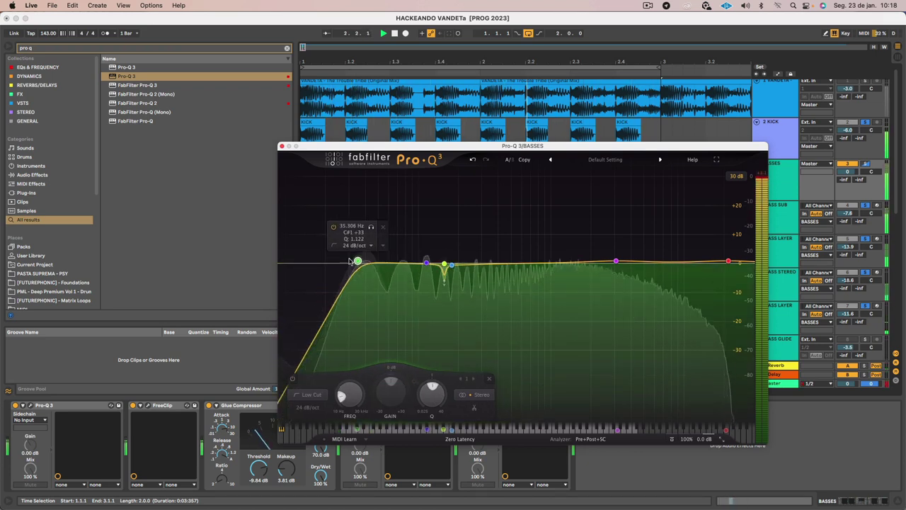
# - Close the second Pro-Q 3 and add LFOTool to the end of the BASSES group's device chain
pyautogui.click(282, 147)
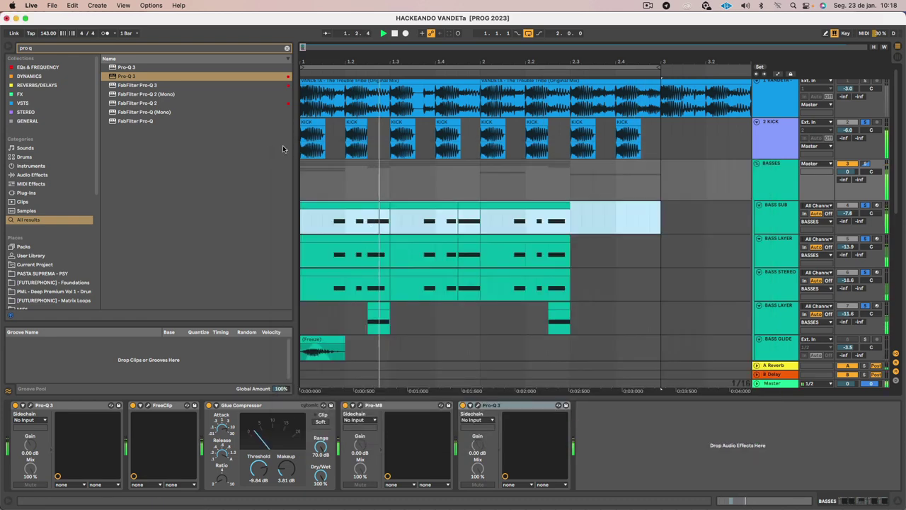
pyautogui.click(191, 48)
pyautogui.write('fo to')
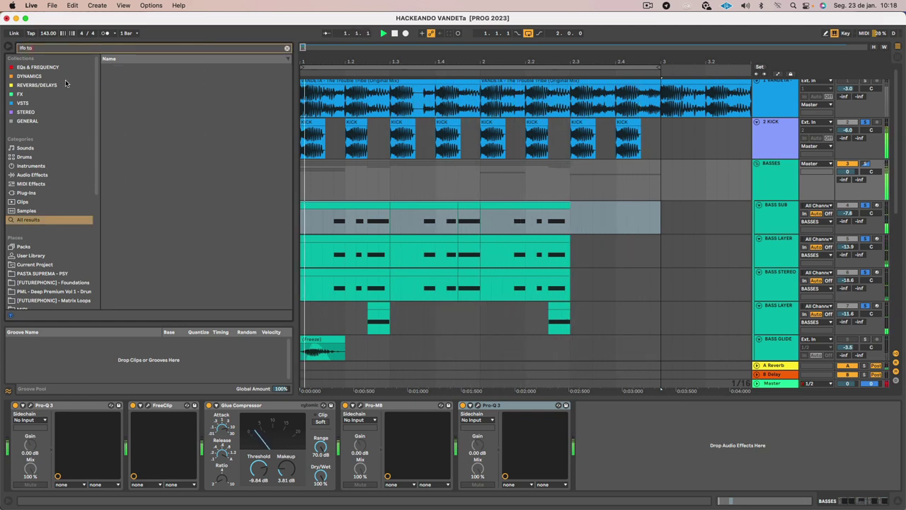
pyautogui.press('BackSpace')
pyautogui.press('BackSpace')
pyautogui.press('BackSpace')
pyautogui.write('y')
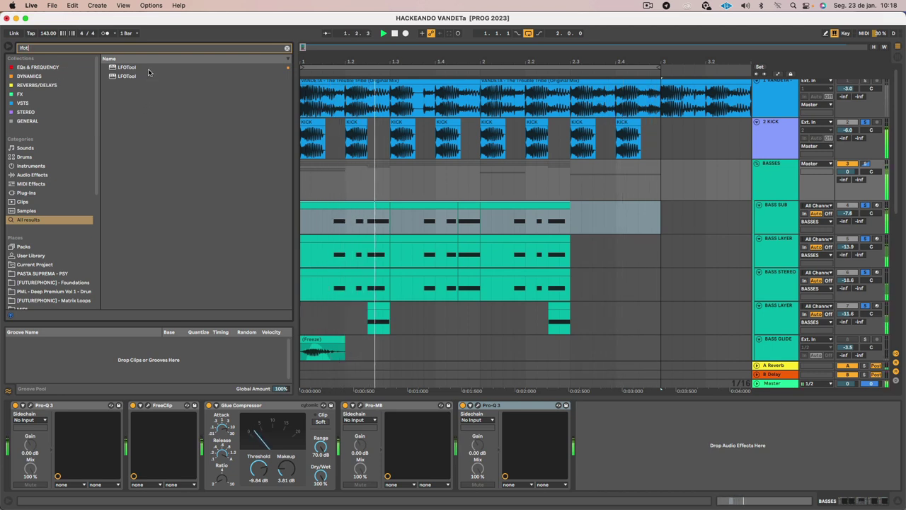
pyautogui.click(149, 68)
pyautogui.press('Return')
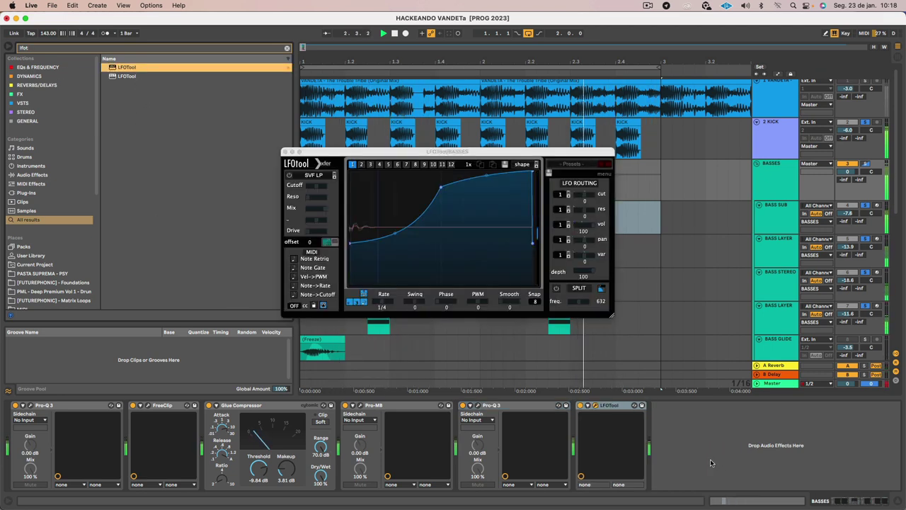
# - Shape the LFOTool volume curve to start at the floor and rise steeply to full about an eighth into the cycle, and close its window
pyautogui.moveTo(346, 282); pyautogui.dragTo(346, 285)
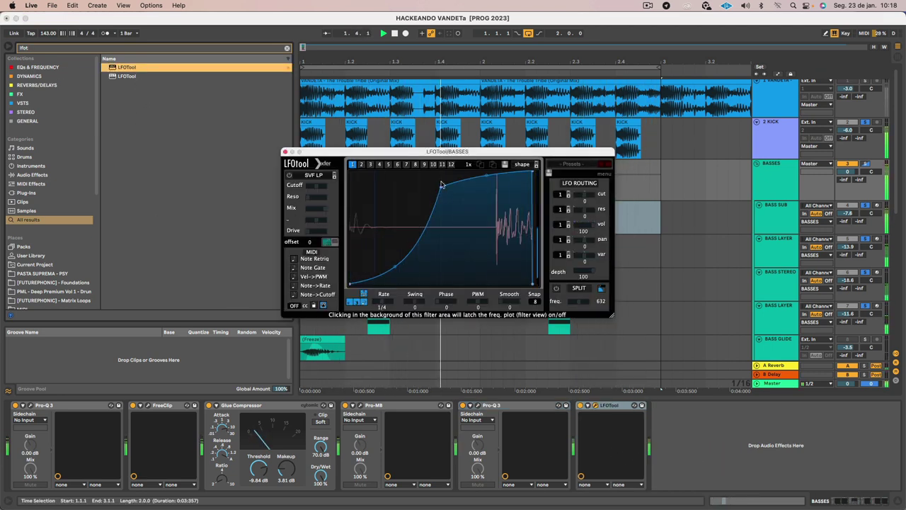
pyautogui.moveTo(441, 188); pyautogui.dragTo(375, 172)
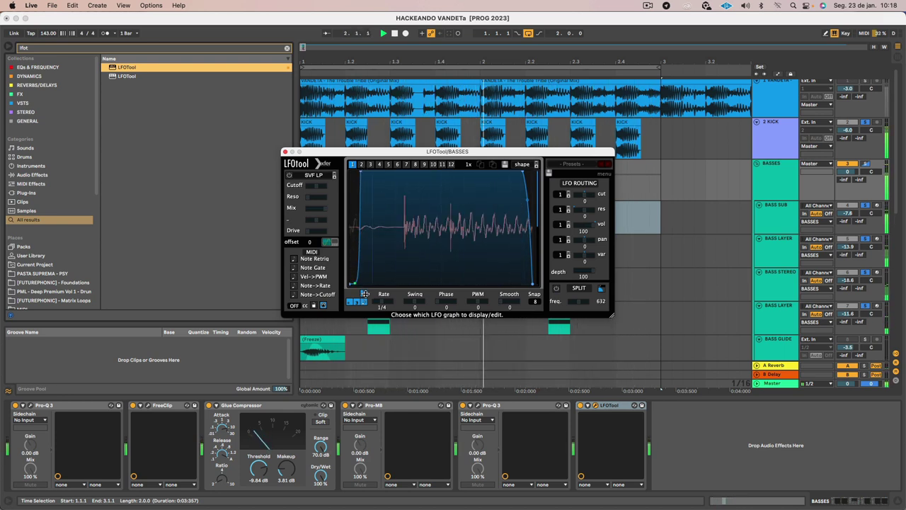
pyautogui.moveTo(361, 171); pyautogui.dragTo(374, 160)
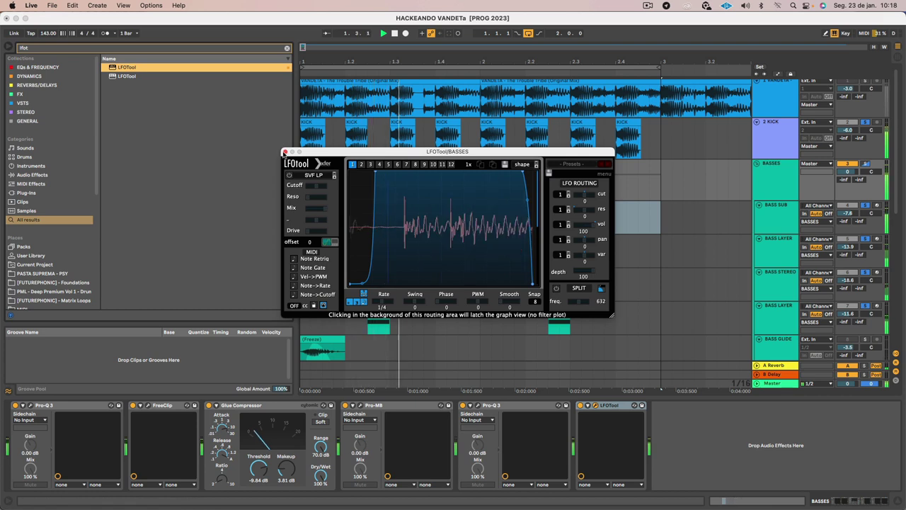
pyautogui.click(285, 153)
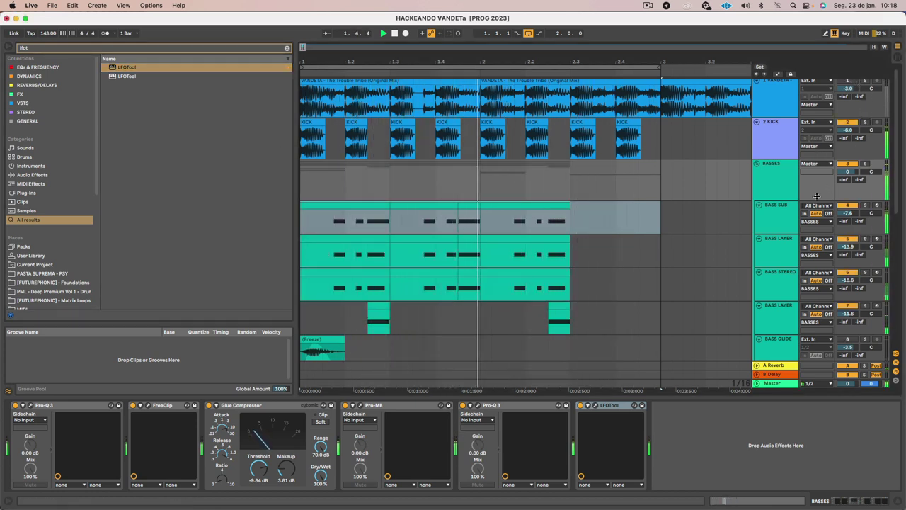
# - Solo the VANDETA reference track and unsolo it to compare it with the rebuilt kick and basses
pyautogui.click(866, 82)
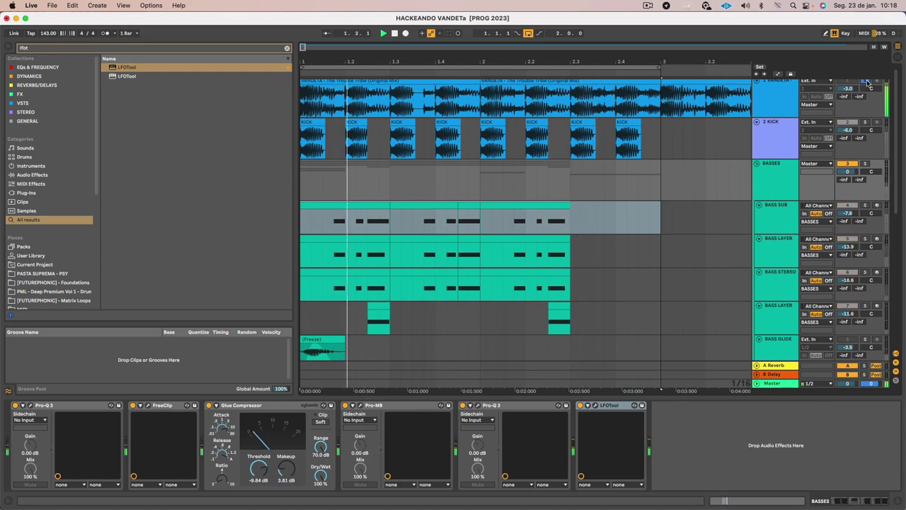
pyautogui.click(866, 82)
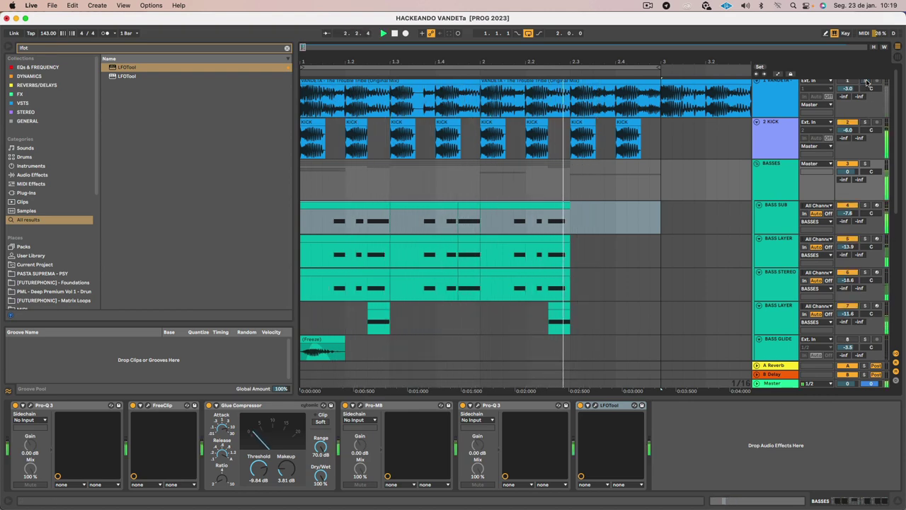
# - Select the BASS SAW track's clip and open the Serum at the start of its device chain
pyautogui.scroll(-5, 802, 154)
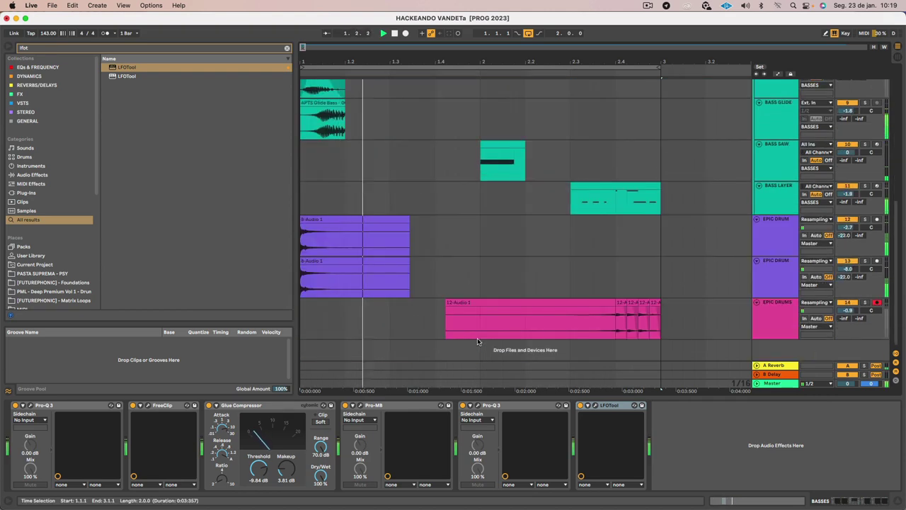
pyautogui.click(802, 155)
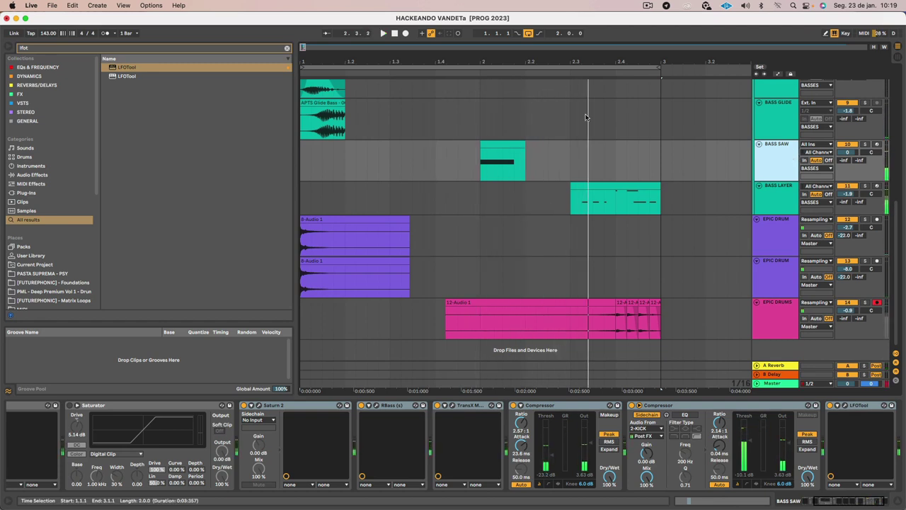
pyautogui.click(511, 146)
pyautogui.click(786, 160)
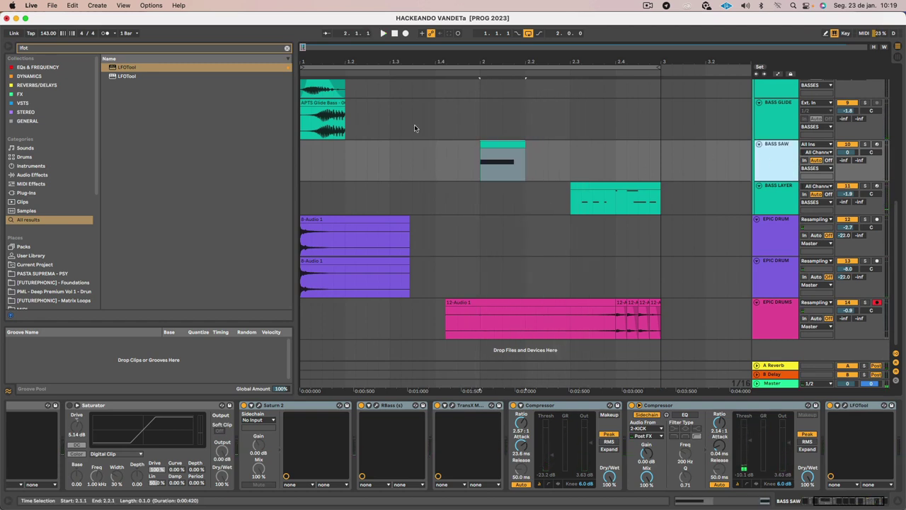
pyautogui.click(489, 143)
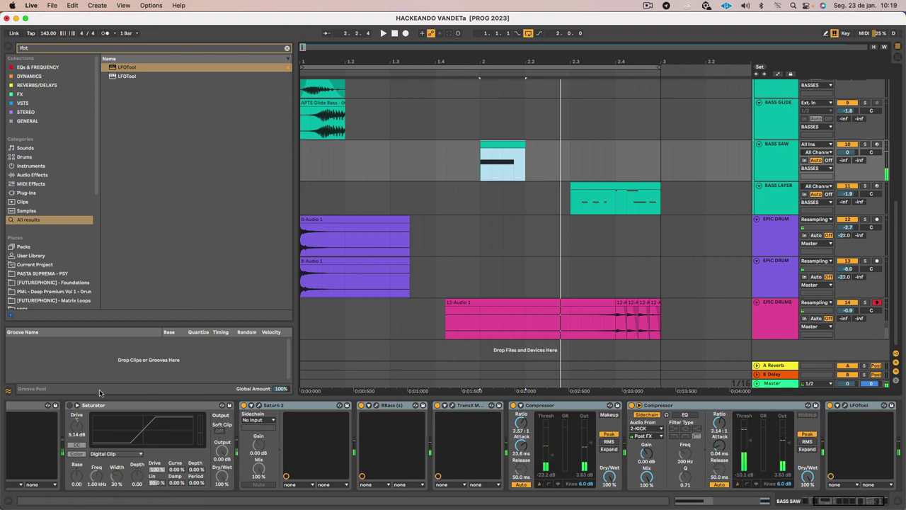
pyautogui.hscroll(-4, 107, 425)
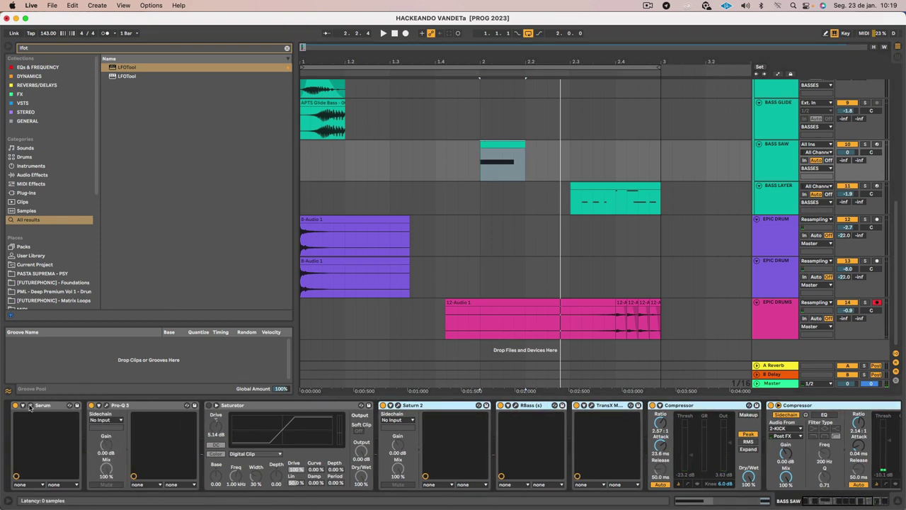
pyautogui.click(30, 406)
# - Set Serum's oscillator A to 2 unison voices with 0.05 detune and its noise level to 16%, and close the window
pyautogui.moveTo(268, 197); pyautogui.dragTo(269, 189)
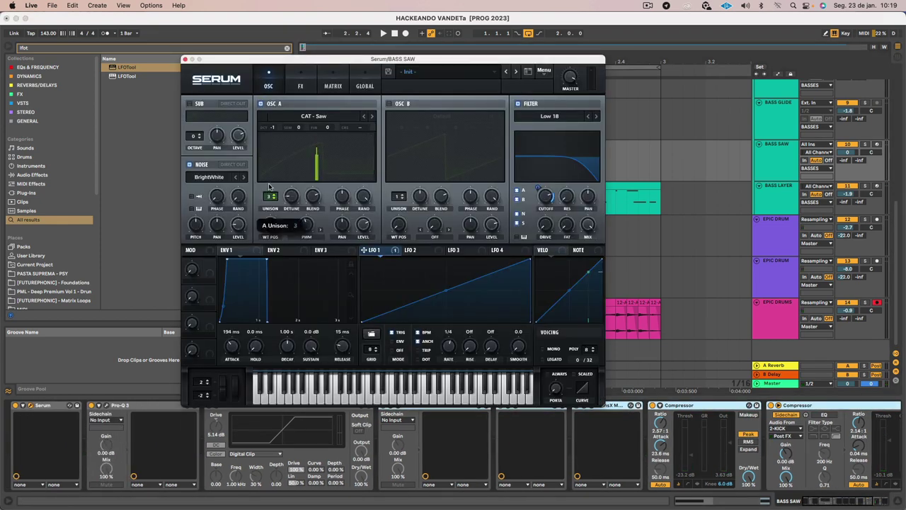
pyautogui.press('space')
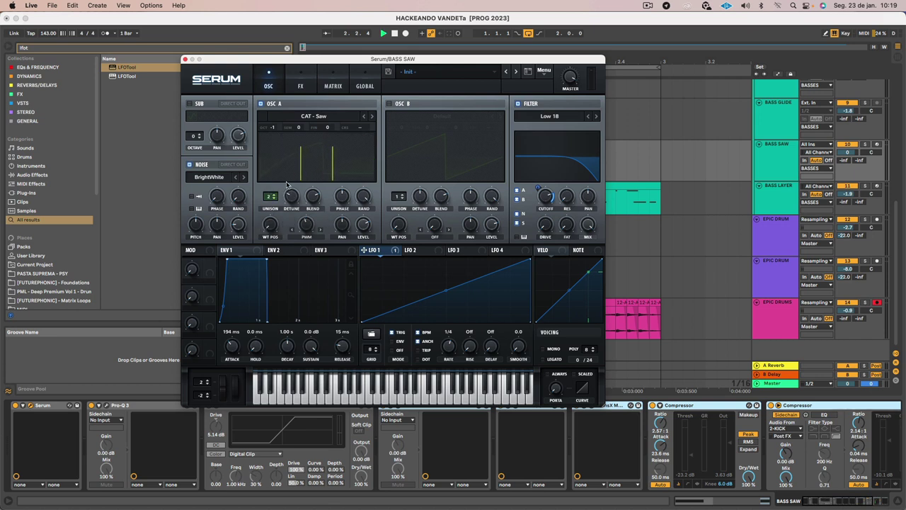
pyautogui.moveTo(299, 197); pyautogui.dragTo(293, 236)
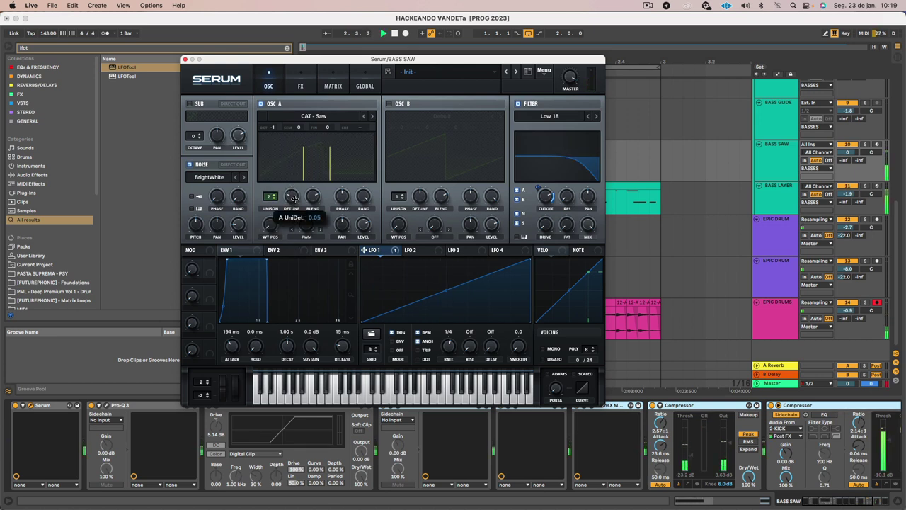
pyautogui.moveTo(239, 223)
pyautogui.mouseDown()
pyautogui.moveTo(237, 251)
pyautogui.moveTo(240, 211)
pyautogui.mouseUp()
pyautogui.press('space')
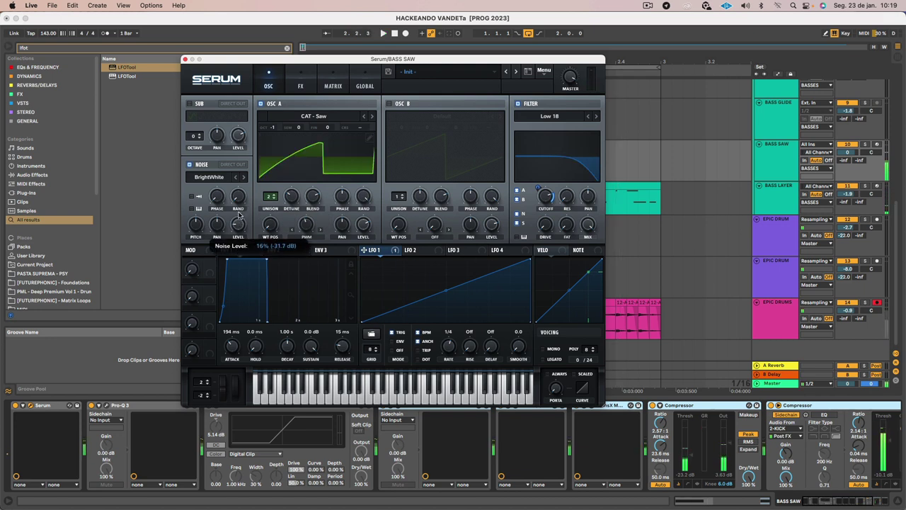
pyautogui.press('space')
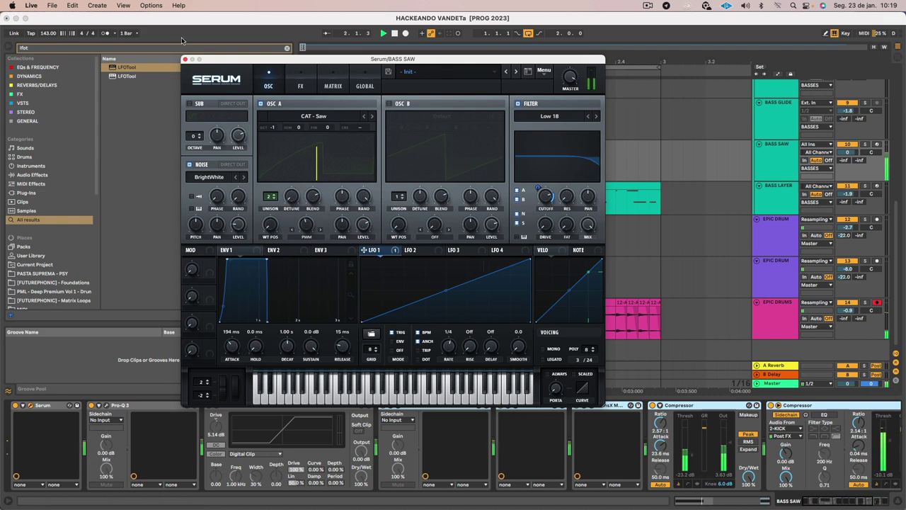
pyautogui.moveTo(181, 59); pyautogui.dragTo(182, 58)
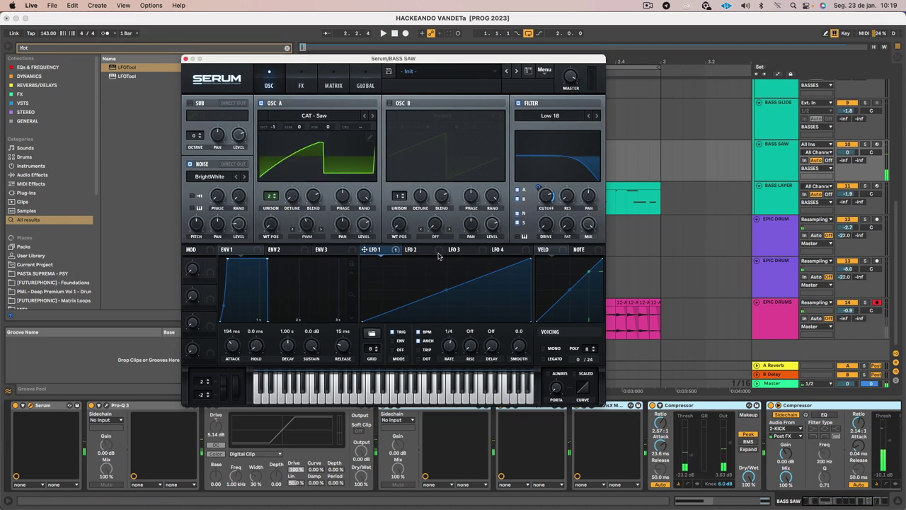
pyautogui.click(186, 59)
# - Copy the Delay from the BASS STEREO track to the end of the BASS SAW track's device chain
pyautogui.scroll(5, 721, 252)
pyautogui.hscroll(2, 721, 253)
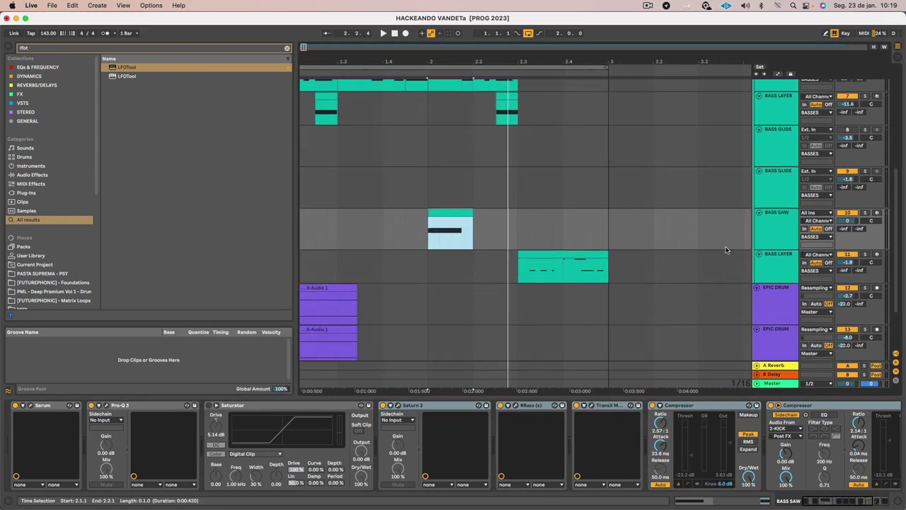
pyautogui.scroll(2, 764, 238)
pyautogui.click(788, 165)
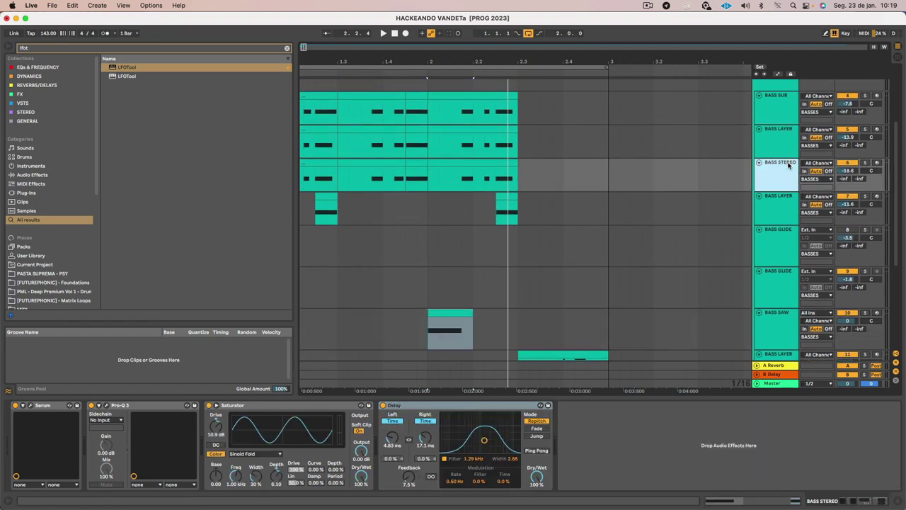
pyautogui.click(454, 409)
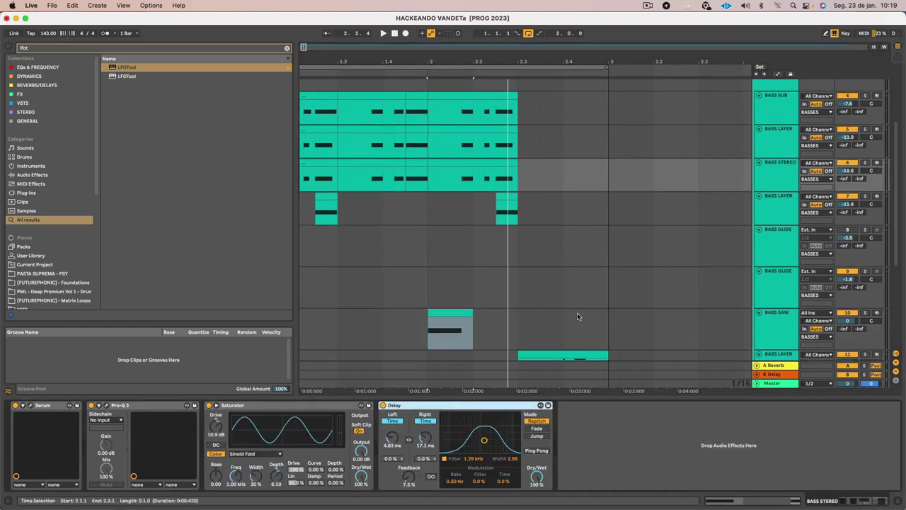
pyautogui.scroll(-5, 517, 310)
pyautogui.click(775, 152)
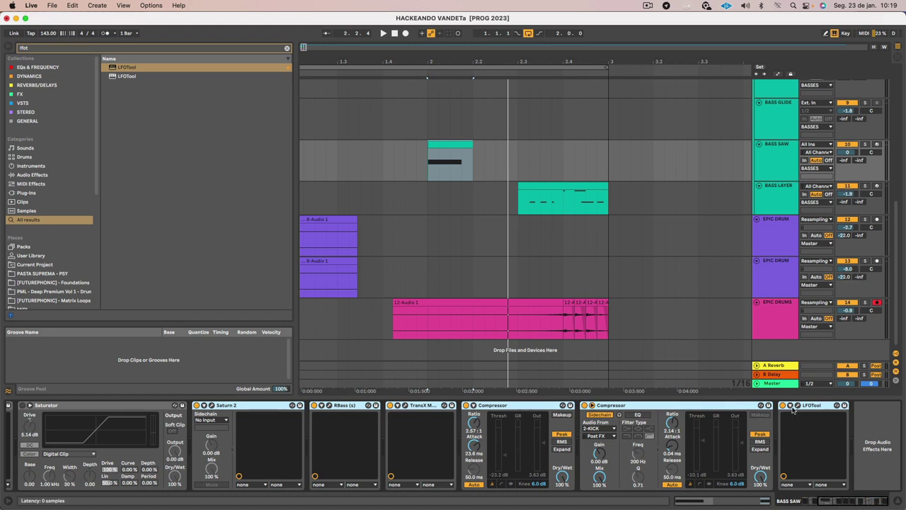
pyautogui.click(866, 421)
pyautogui.press('super+v')
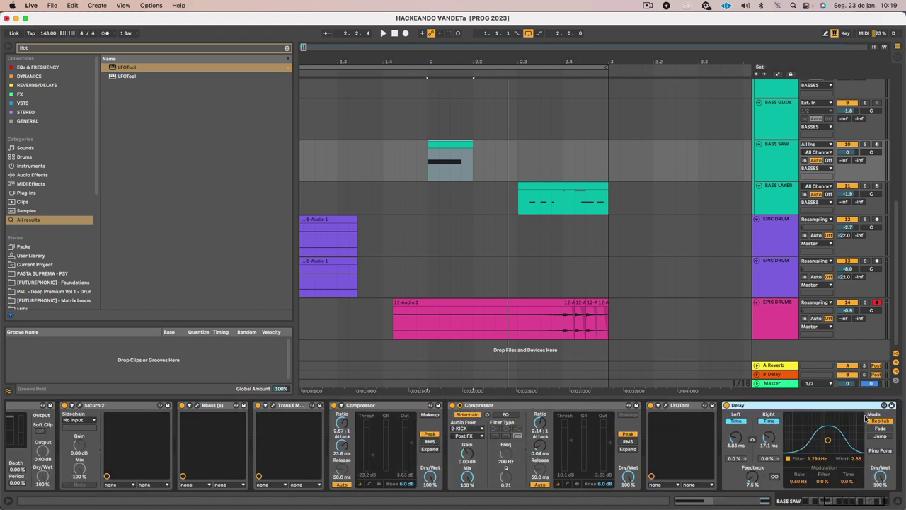
# - Set the BASS SAW Delay's Dry/Wet to 32% and move it ahead of the first Compressor
pyautogui.press('space')
pyautogui.moveTo(880, 475); pyautogui.dragTo(880, 509)
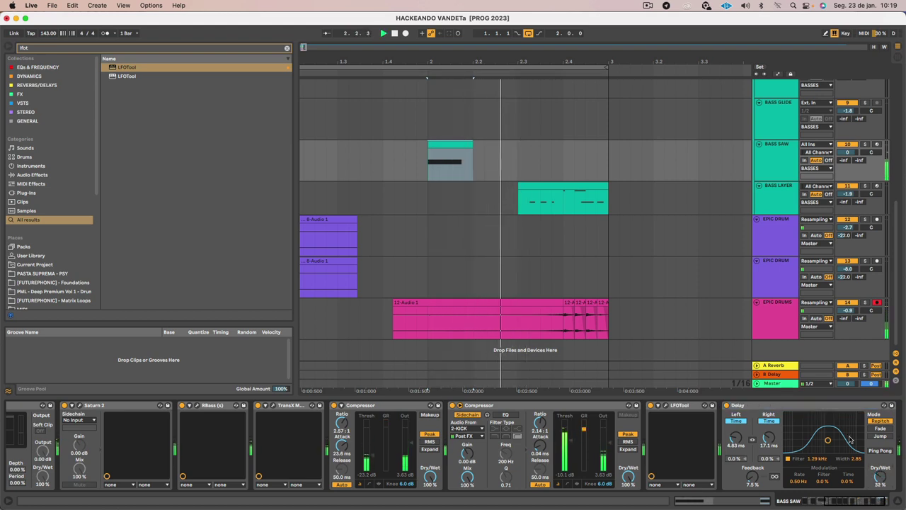
pyautogui.press('space')
pyautogui.moveTo(847, 404)
pyautogui.mouseDown()
pyautogui.moveTo(485, 422)
pyautogui.moveTo(333, 409)
pyautogui.mouseUp()
pyautogui.press('space')
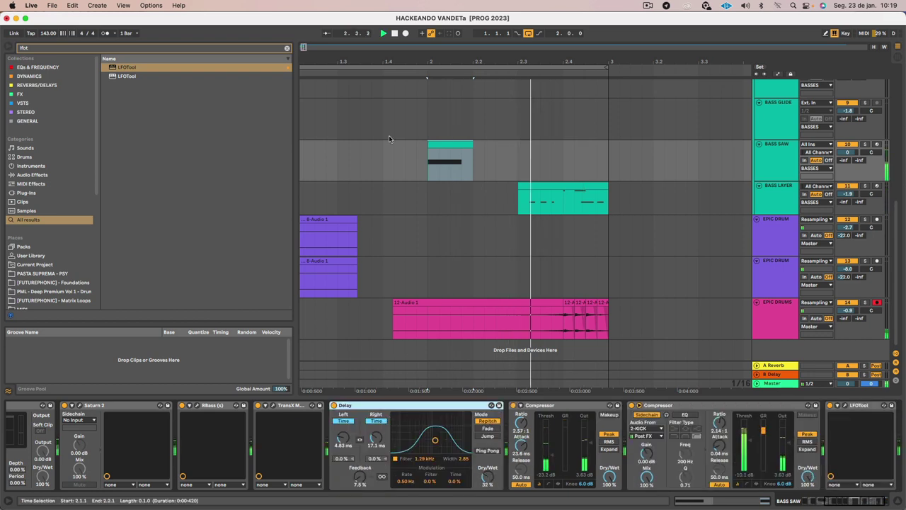
# - Set the Delay's right time to 6.28 ms, its filter to 4.49 kHz with width 9.00, and its feedback to 0%
pyautogui.moveTo(375, 438); pyautogui.dragTo(376, 454)
pyautogui.moveTo(428, 446); pyautogui.dragTo(451, 414)
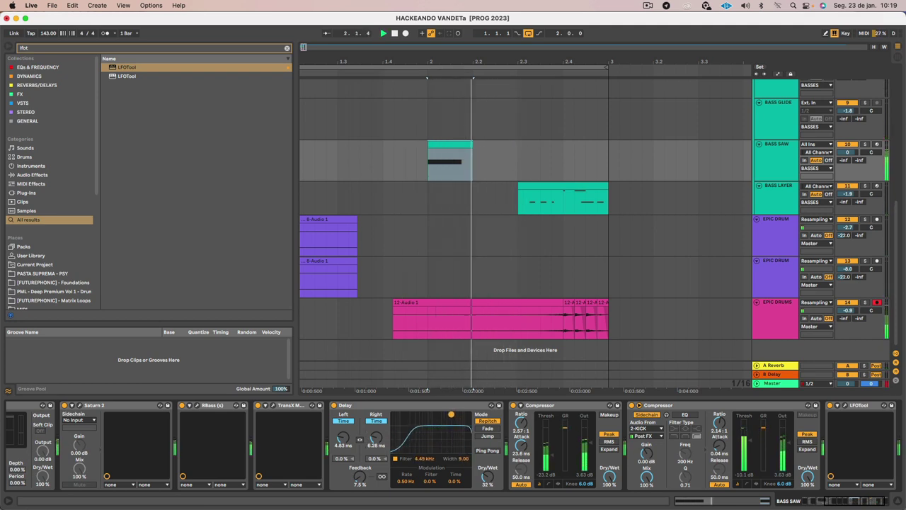
pyautogui.moveTo(365, 481); pyautogui.dragTo(365, 493)
pyautogui.press('space')
pyautogui.press('space')
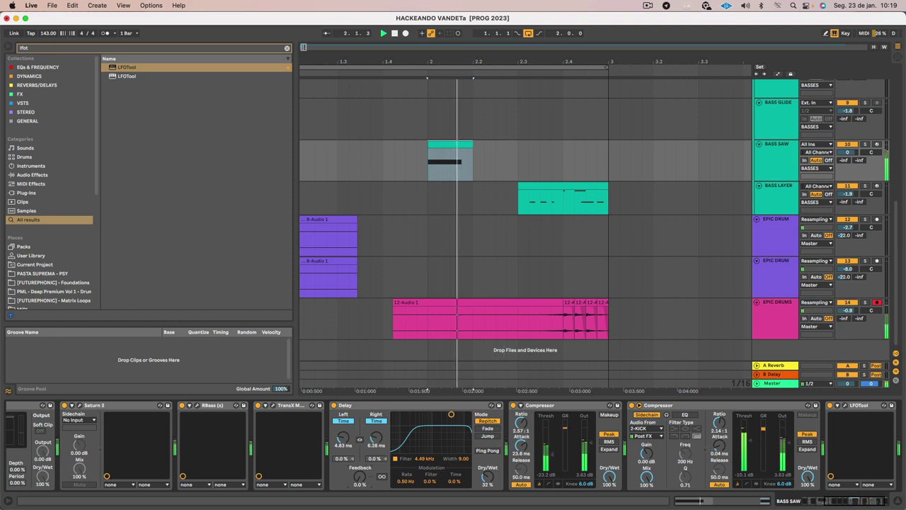
# - Adjust the Delay's times to 6.28 ms on the left channel and 19.2 ms on the right while auditioning the loop
pyautogui.press('space')
pyautogui.moveTo(376, 438)
pyautogui.mouseDown()
pyautogui.moveTo(376, 425)
pyautogui.moveTo(344, 453)
pyautogui.moveTo(344, 423)
pyautogui.mouseUp()
pyautogui.press('space')
pyautogui.press('space')
pyautogui.press('space')
pyautogui.press('space')
pyautogui.press('space')
pyautogui.press('space')
pyautogui.press('space')
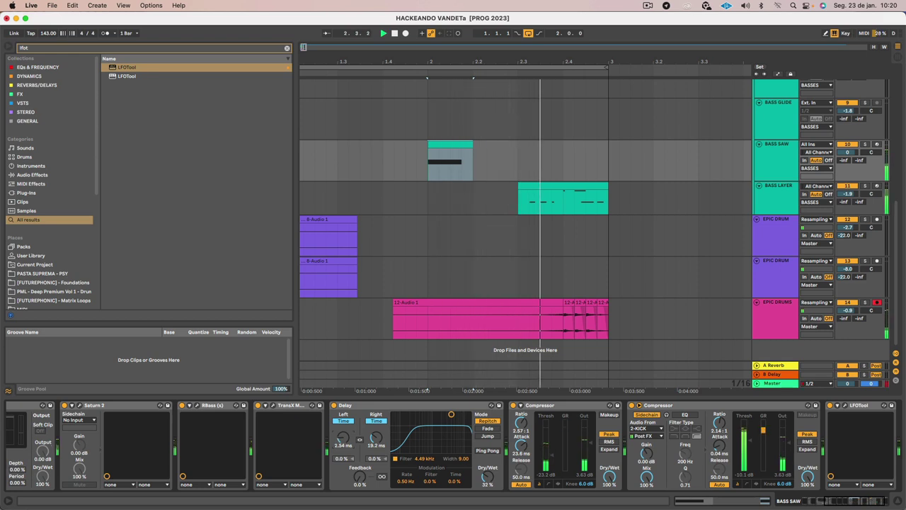
pyautogui.press('space')
pyautogui.press('space')
pyautogui.press('space')
pyautogui.press('space')
# - Lower the Delay's filter to 3.60 kHz and narrow its width to 5.98
pyautogui.moveTo(451, 414); pyautogui.dragTo(450, 420)
pyautogui.press('space')
pyautogui.press('space')
pyautogui.press('space')
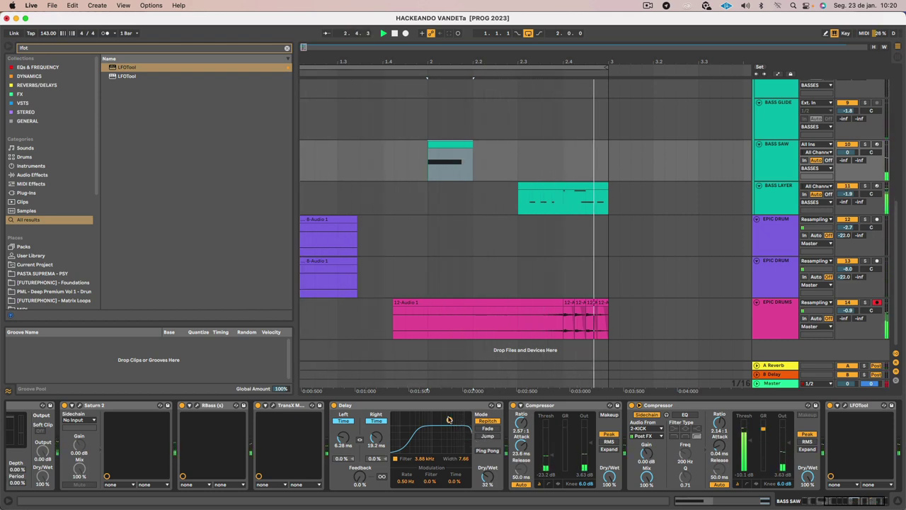
pyautogui.moveTo(450, 420); pyautogui.dragTo(448, 426)
# - Reopen the BASS SAW track's Serum and lower the noise level to 10%
pyautogui.hscroll(-5, 439, 420)
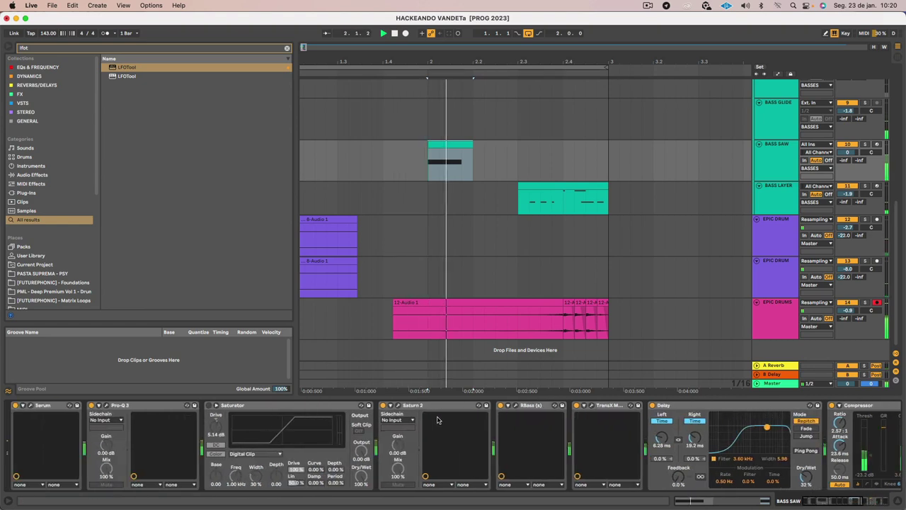
pyautogui.click(69, 405)
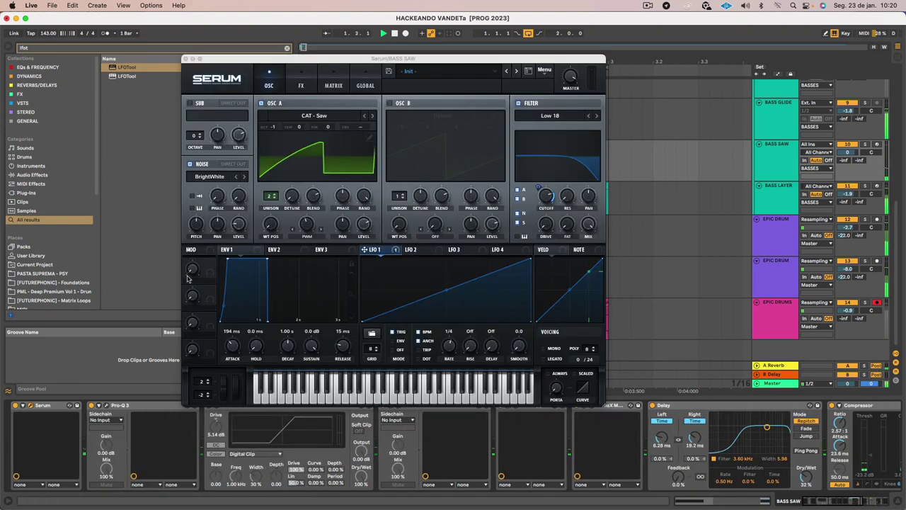
pyautogui.click(240, 224)
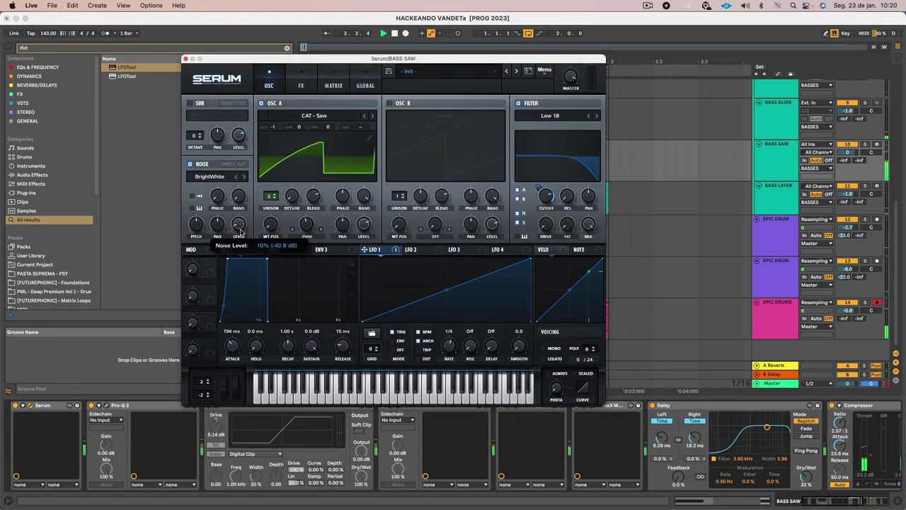
# - Fine-tune the BASS SAW Serum's noise level down to -44.7 dB and close the synth window
pyautogui.moveTo(239, 232); pyautogui.dragTo(239, 229)
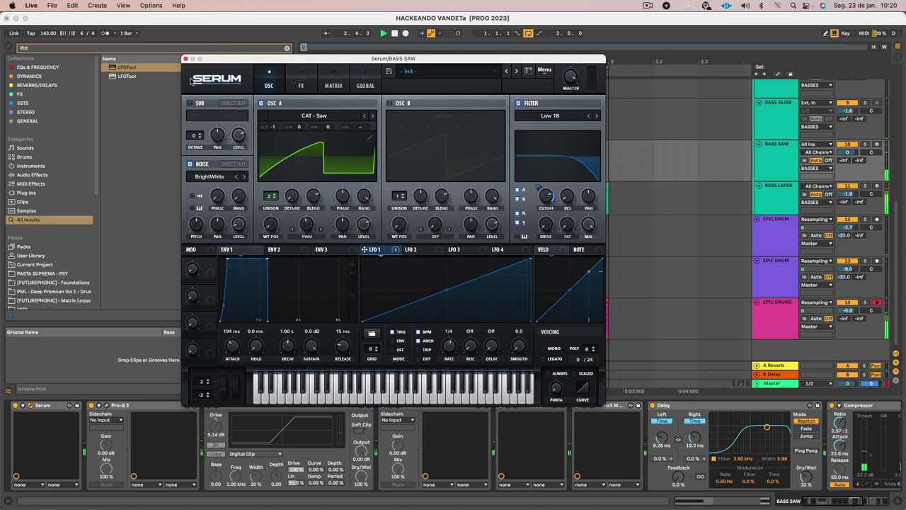
pyautogui.moveTo(241, 224); pyautogui.dragTo(241, 226)
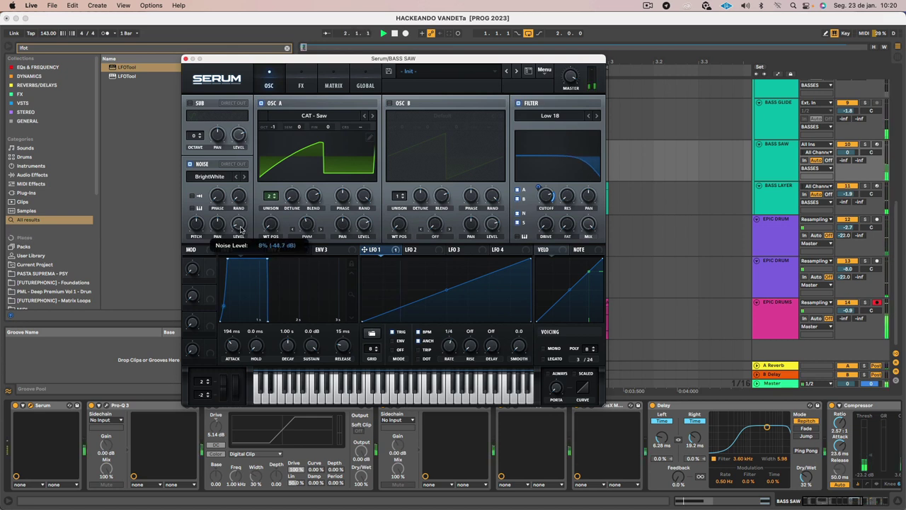
pyautogui.click(186, 58)
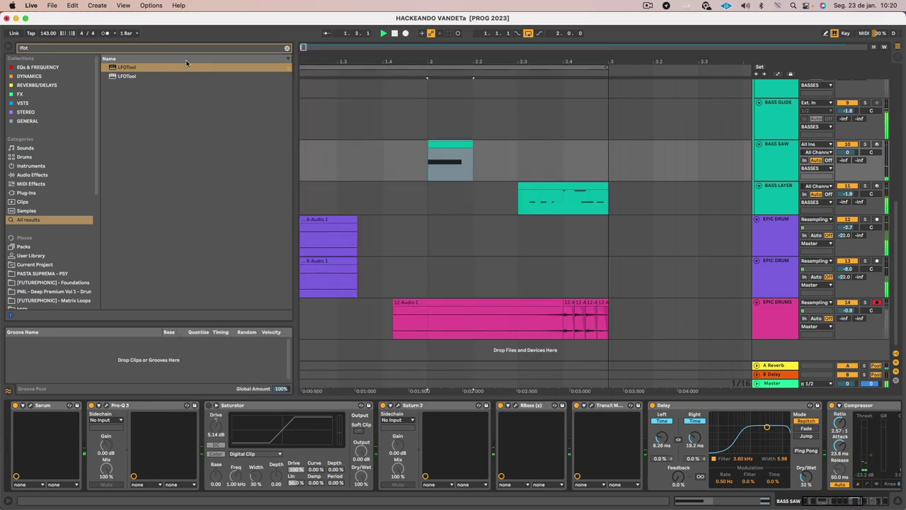
# - Raise the ENV 2 sustain to 37.05% in the Serum of the BASS LAYER track below BASS SAW, then close its window
pyautogui.click(791, 205)
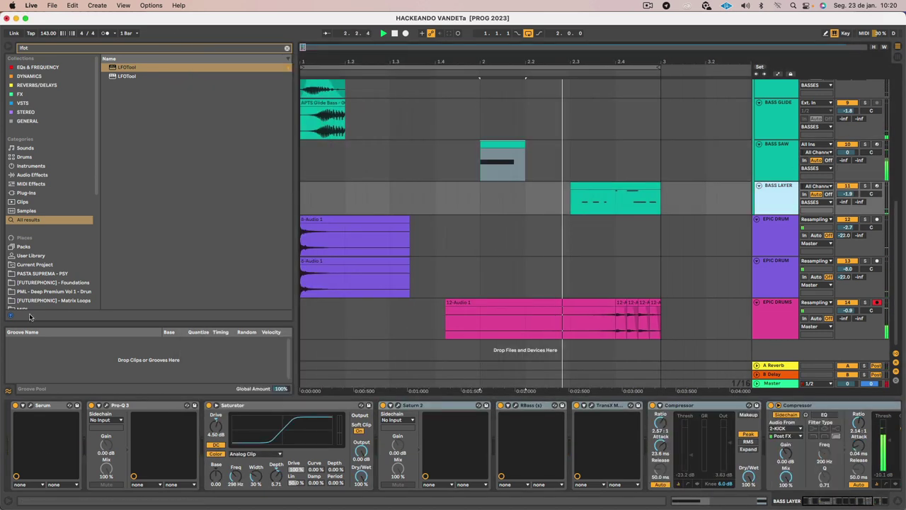
pyautogui.click(68, 406)
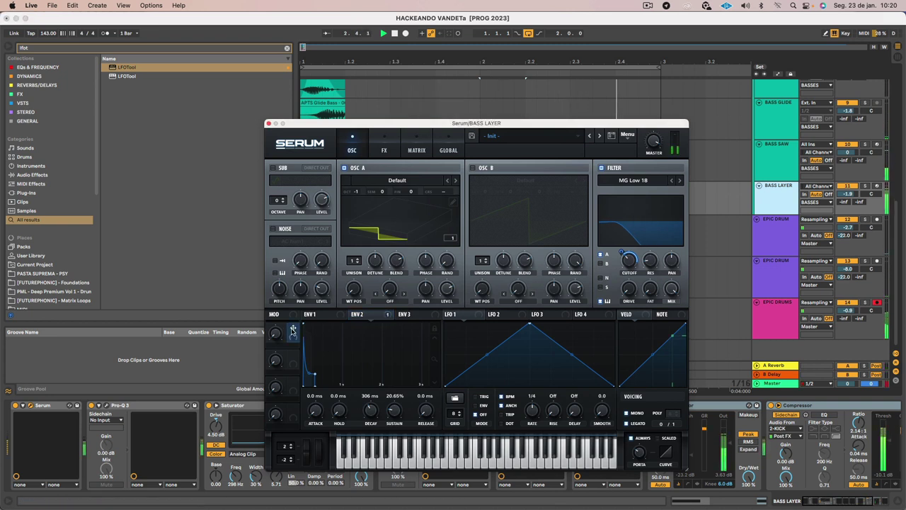
pyautogui.moveTo(632, 266)
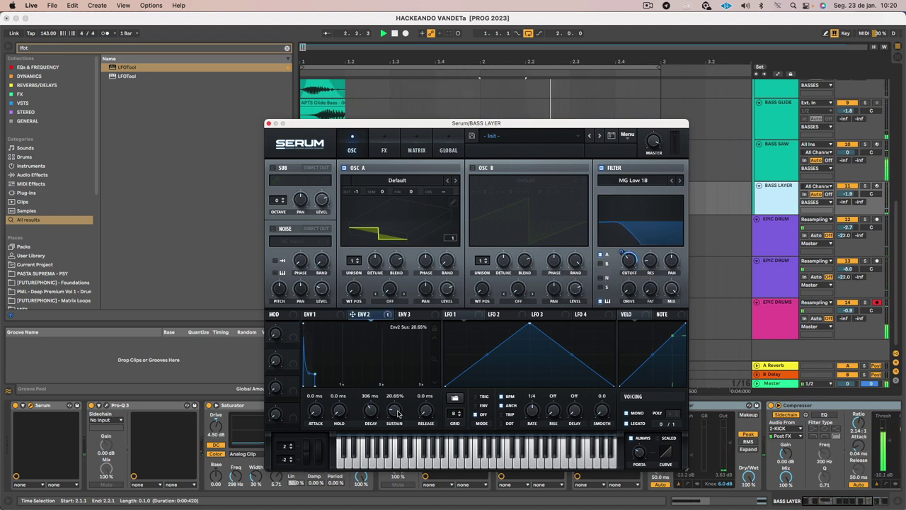
pyautogui.moveTo(394, 410); pyautogui.dragTo(398, 379)
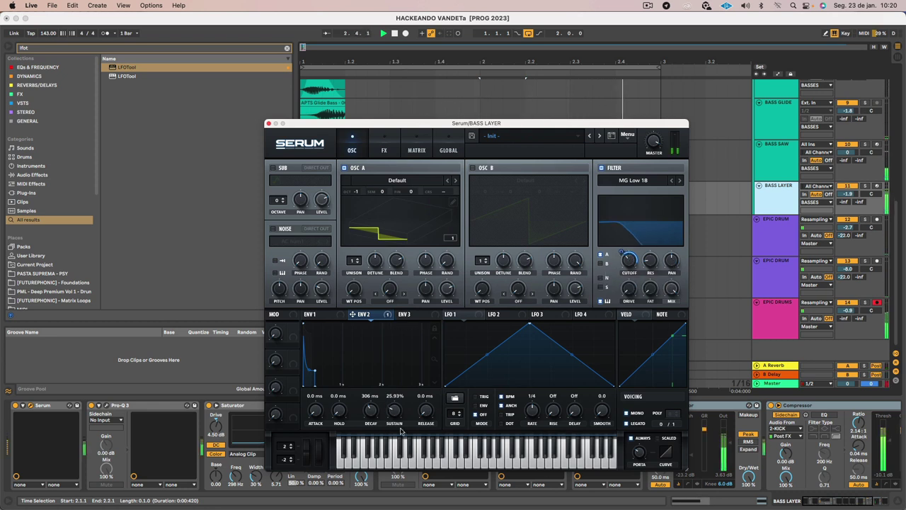
pyautogui.click(312, 313)
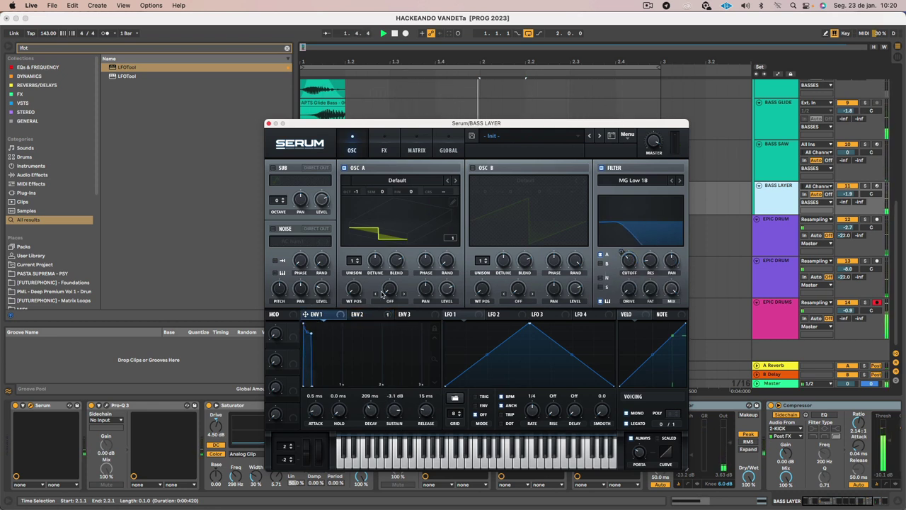
pyautogui.click(378, 315)
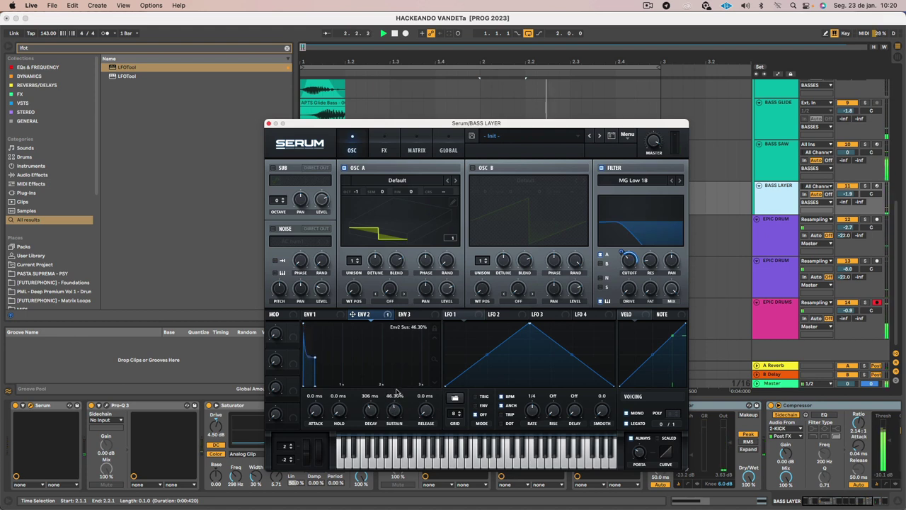
pyautogui.moveTo(396, 391); pyautogui.dragTo(394, 415)
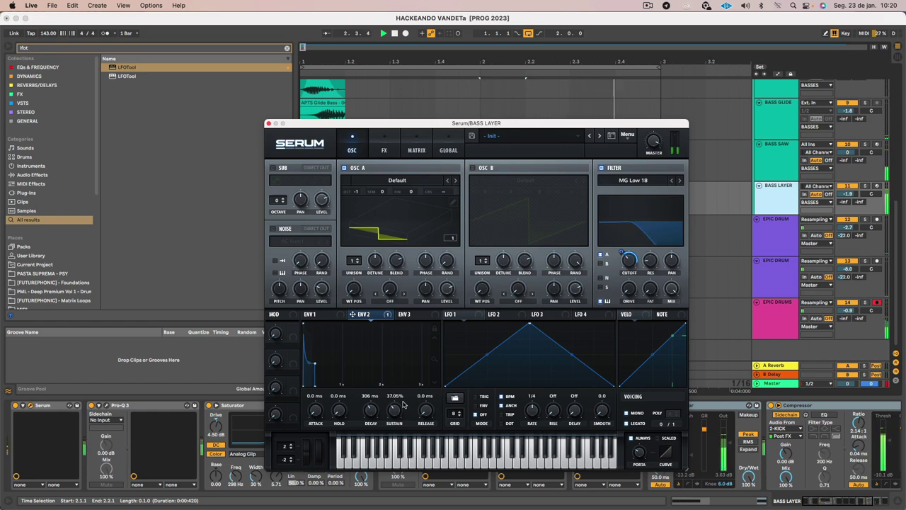
pyautogui.click(268, 123)
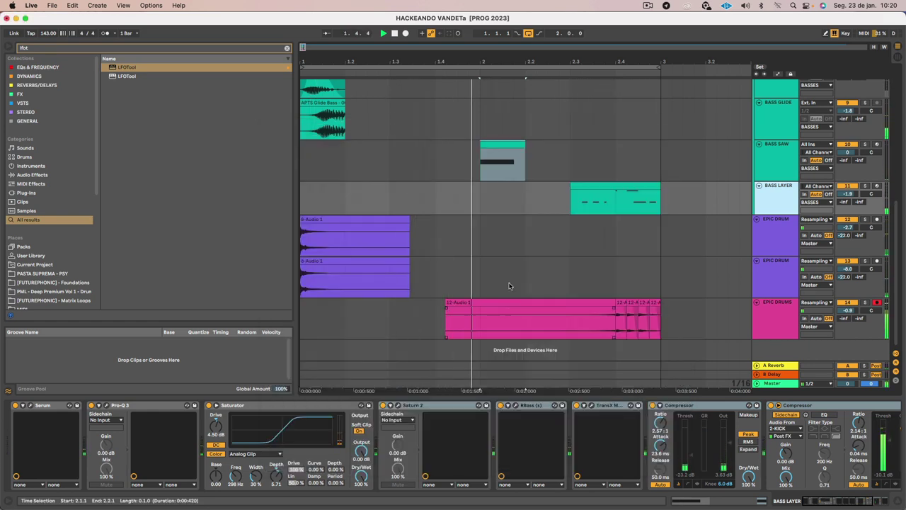
# - Stop playback and set the BASS SAW Delay's filter to 805 Hz with a width of about 2.96
pyautogui.press('Up')
pyautogui.press('space')
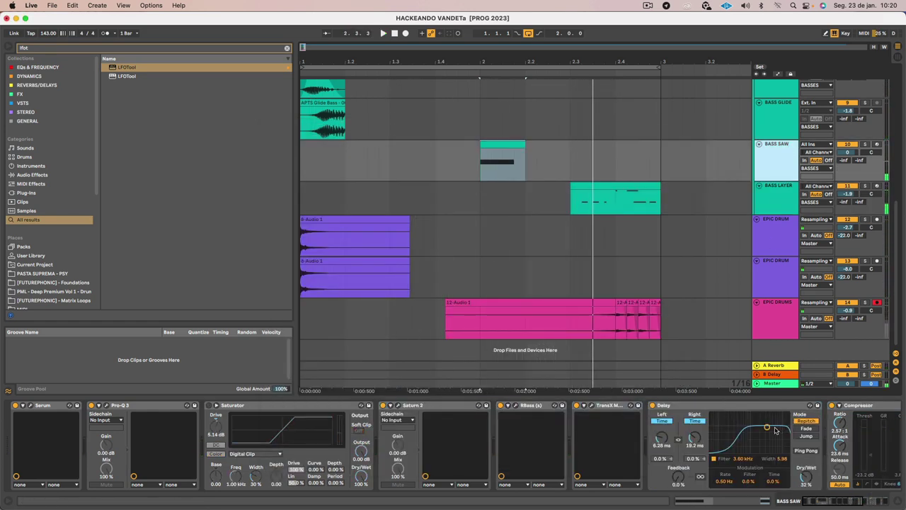
pyautogui.moveTo(775, 430); pyautogui.dragTo(775, 446)
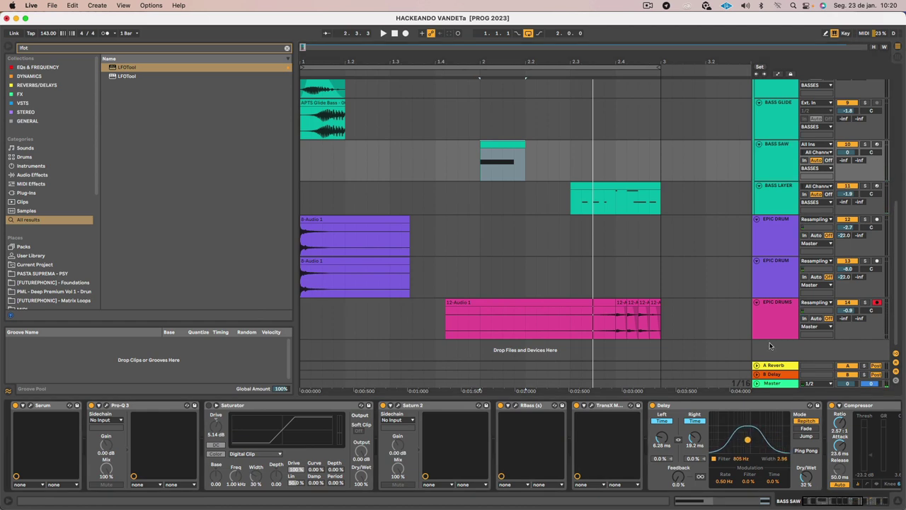
# - Audition BASS SAW in solo, switch its Delay off, and return to playing the full mix
pyautogui.click(864, 144)
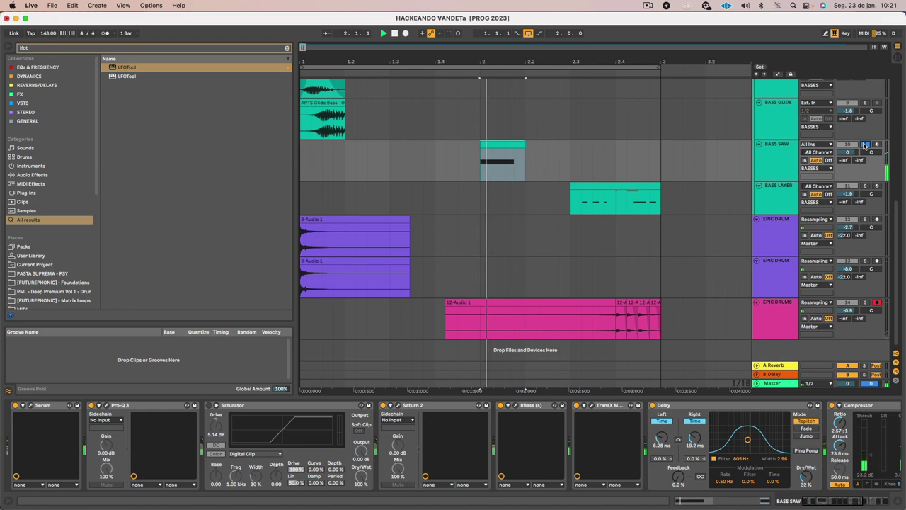
pyautogui.press('space')
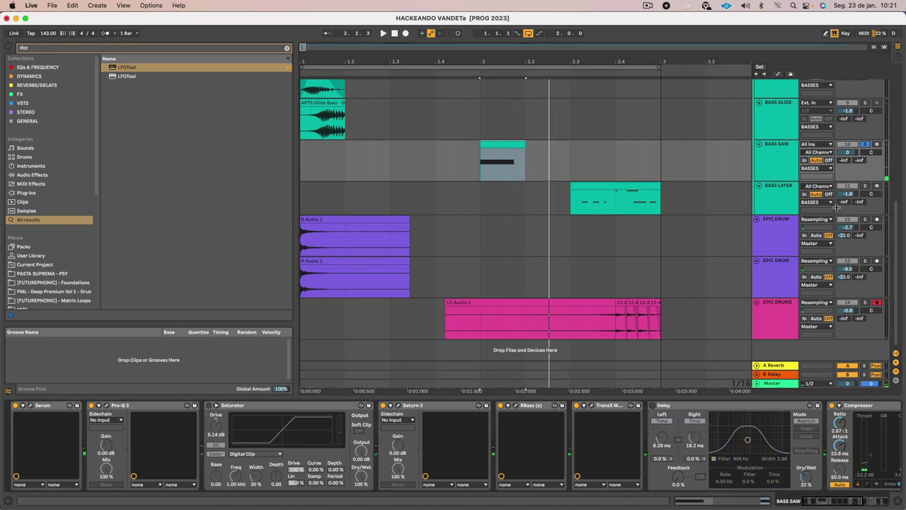
pyautogui.press('space')
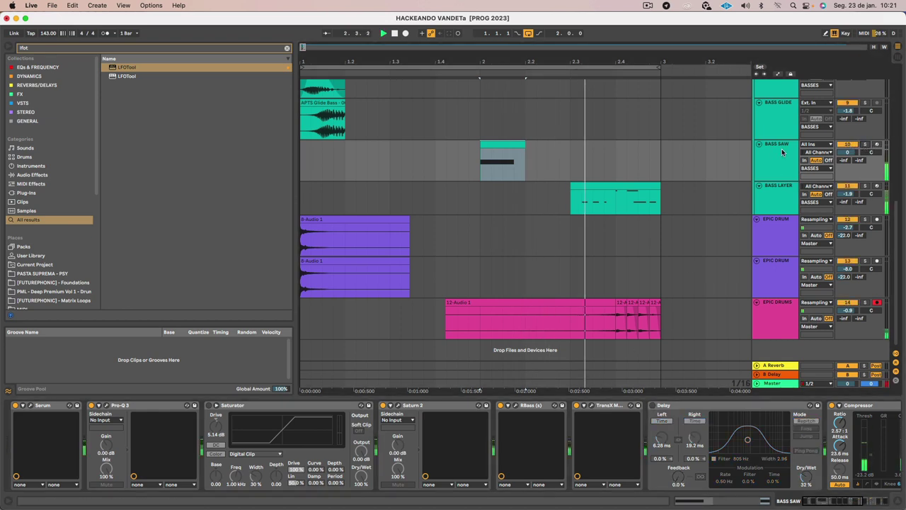
# - Play the loop and review the arrangement from the reference track down to the BASS SAW, BASS LAYER and EPIC DRUM clips
pyautogui.click(792, 177)
pyautogui.moveTo(396, 62); pyautogui.dragTo(396, 35)
pyautogui.moveTo(341, 62); pyautogui.dragTo(341, 78)
pyautogui.hscroll(-2, 580, 227)
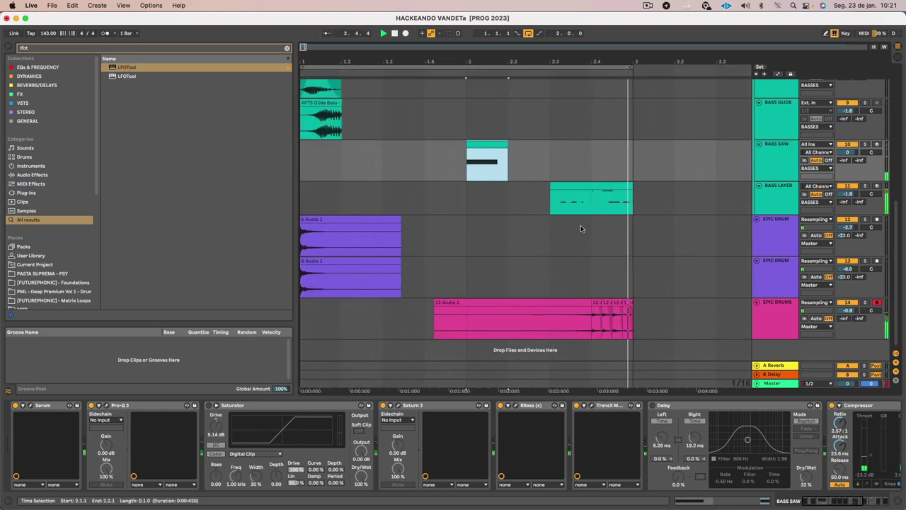
pyautogui.scroll(4, 581, 228)
pyautogui.scroll(5, 581, 224)
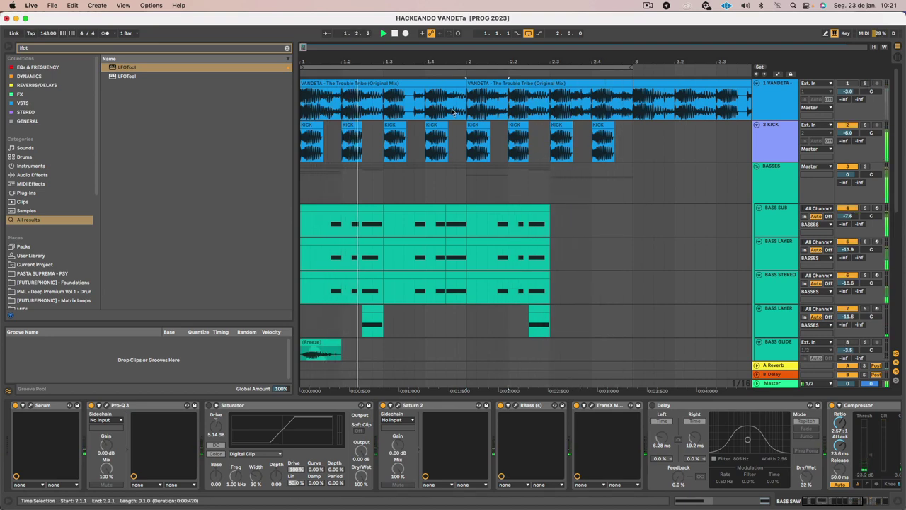
pyautogui.scroll(-8, 415, 127)
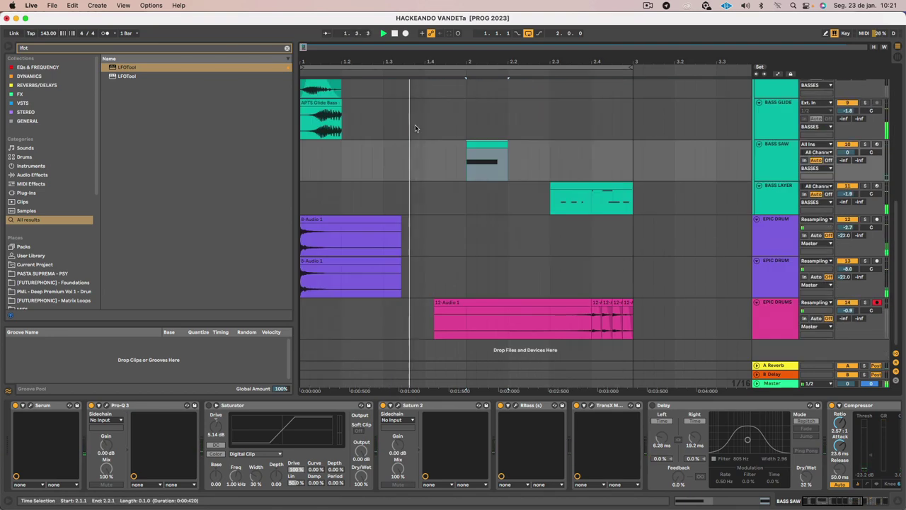
pyautogui.click(600, 188)
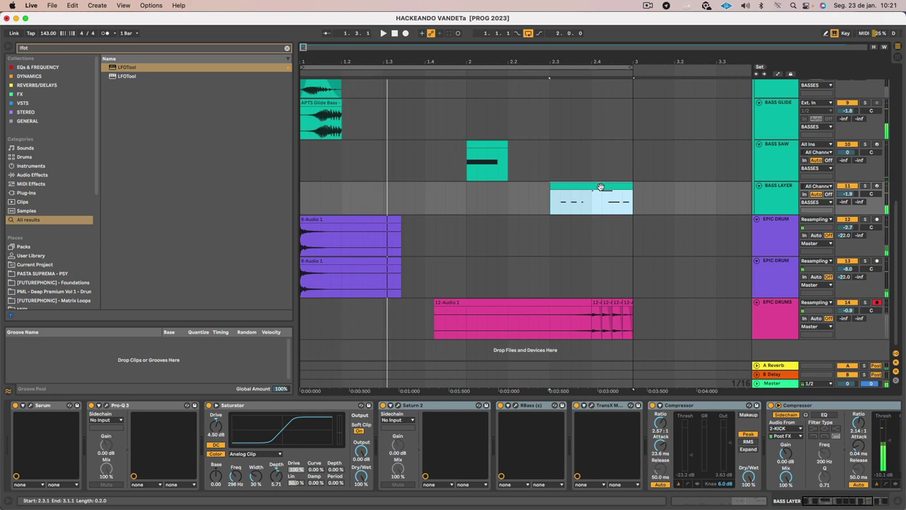
pyautogui.press('space')
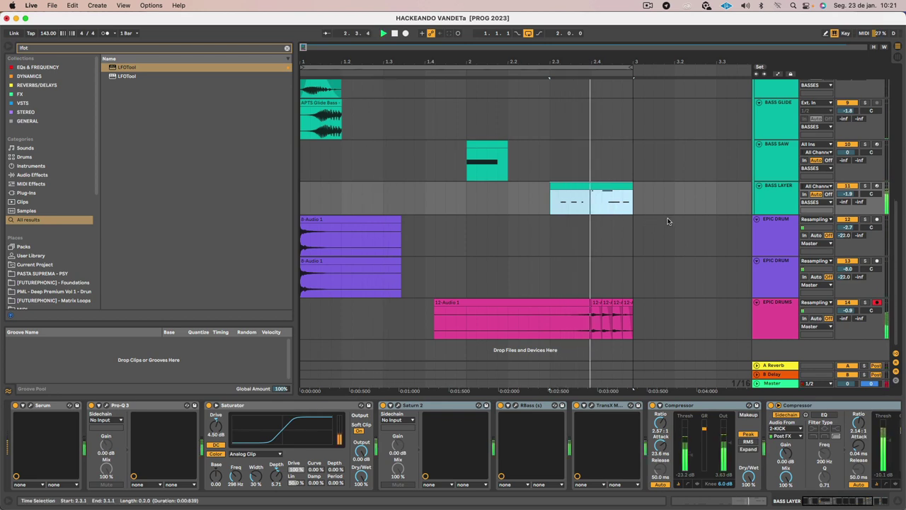
pyautogui.moveTo(405, 61); pyautogui.dragTo(405, 46)
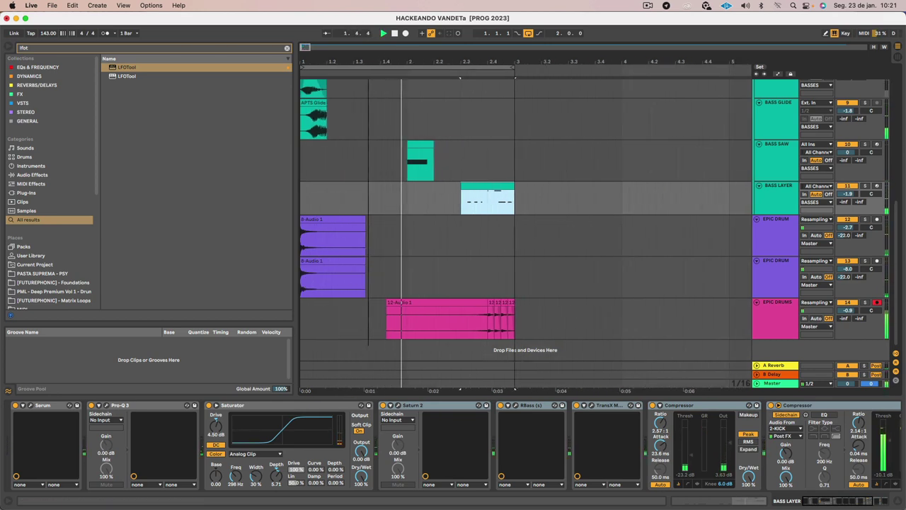
pyautogui.scroll(5, 355, 84)
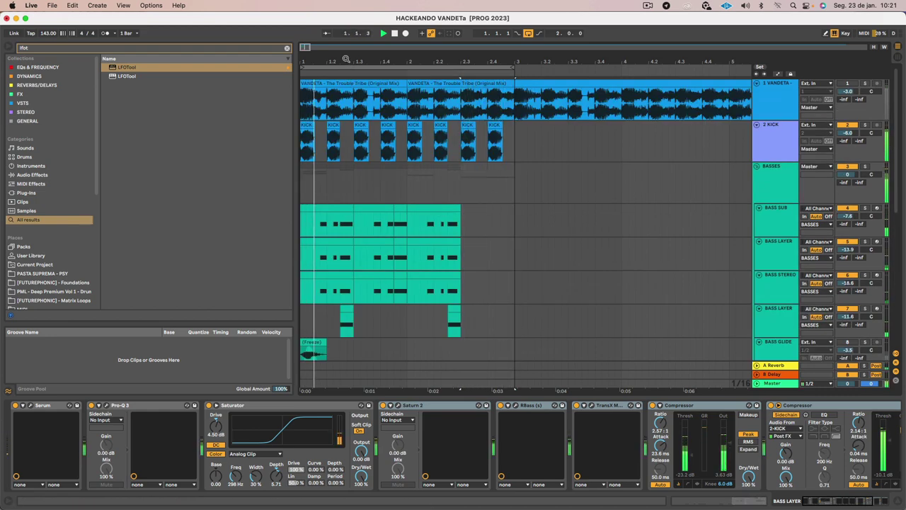
pyautogui.moveTo(346, 60); pyautogui.dragTo(399, 89)
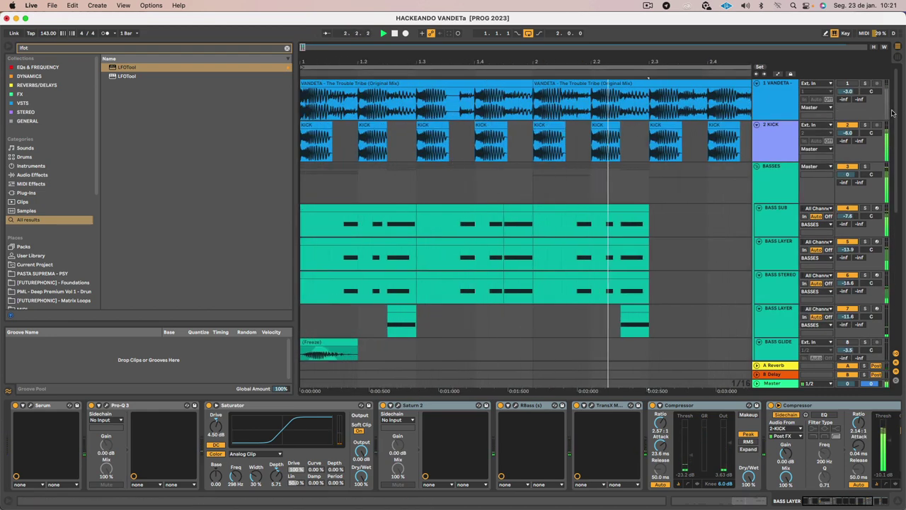
# - Examine the device chains of BASS SUB, the BASS LAYER beneath it and BASS STEREO while auditioning the loop
pyautogui.click(782, 196)
pyautogui.click(780, 225)
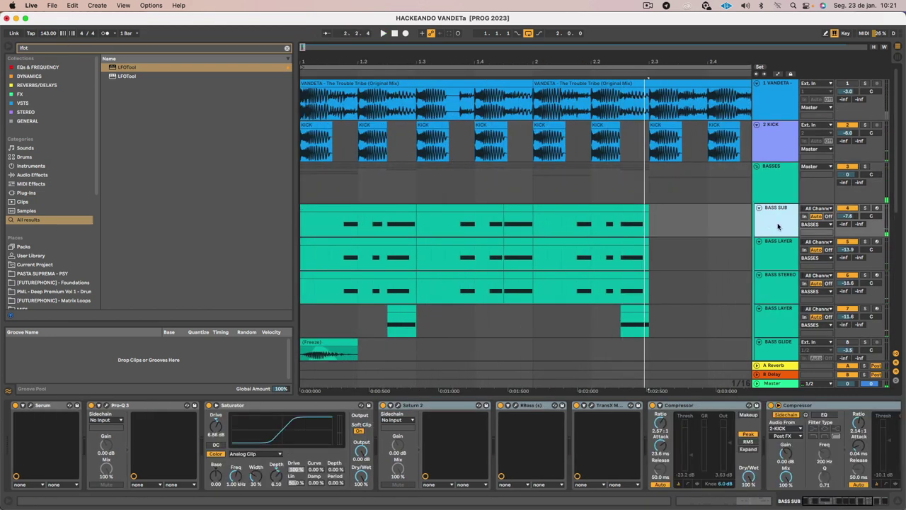
pyautogui.click(766, 259)
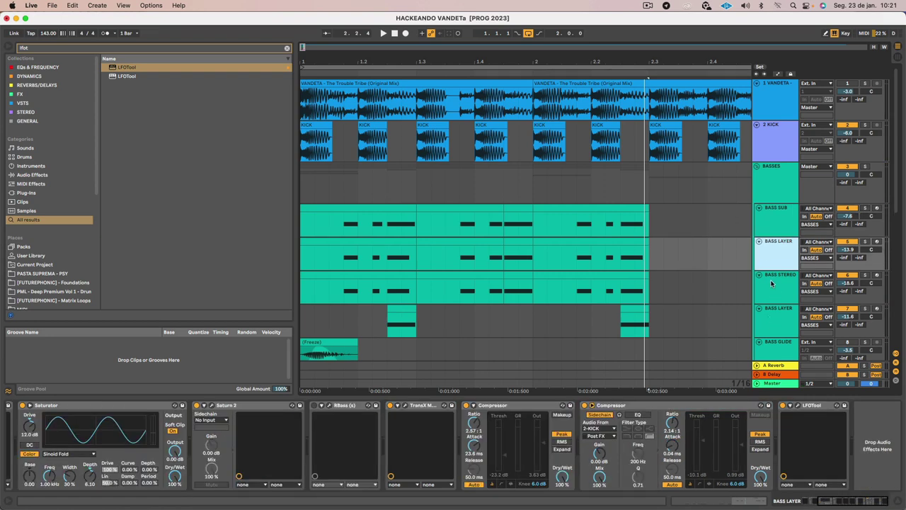
pyautogui.click(772, 283)
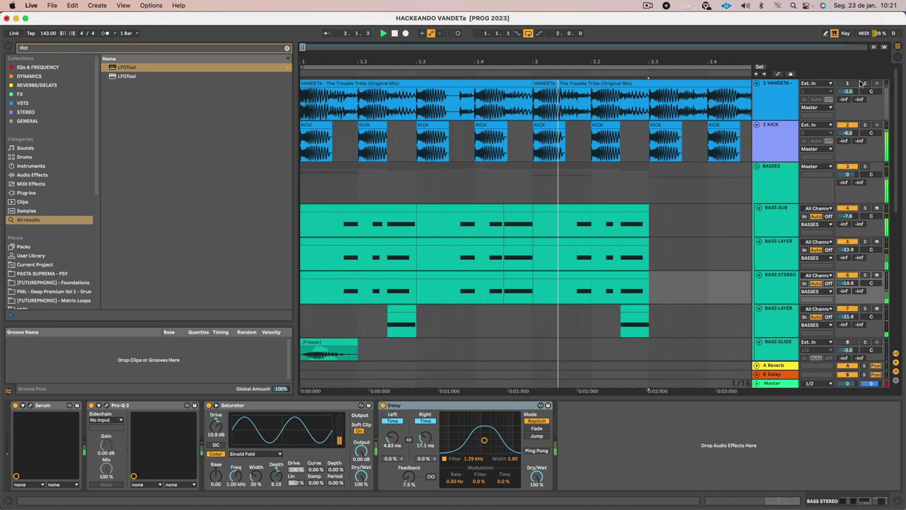
pyautogui.click(783, 281)
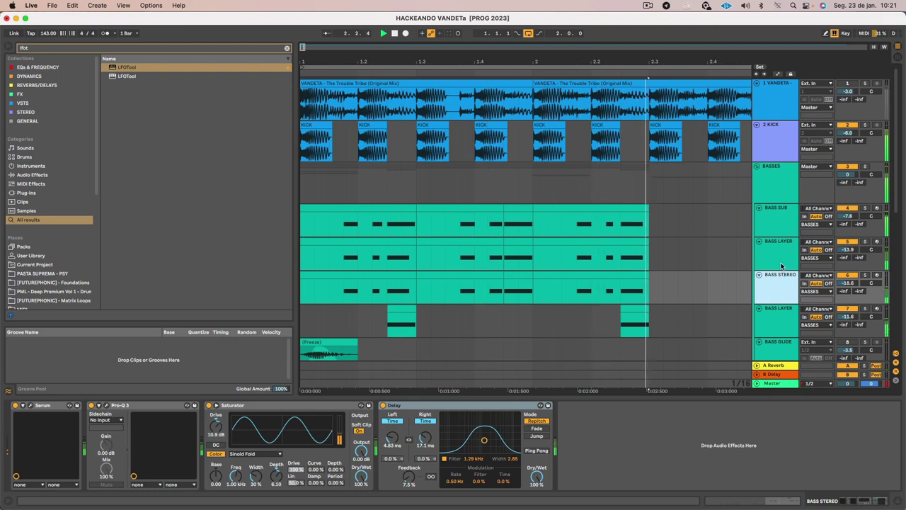
pyautogui.press('space')
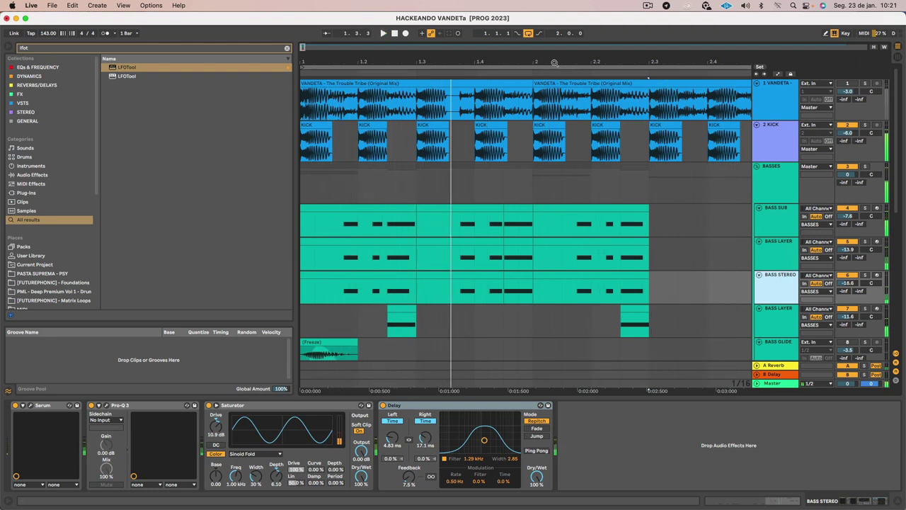
# - Move the two-bar loop to start at 3.1.1 and solo the VANDETA reference track
pyautogui.moveTo(554, 62); pyautogui.dragTo(554, 21)
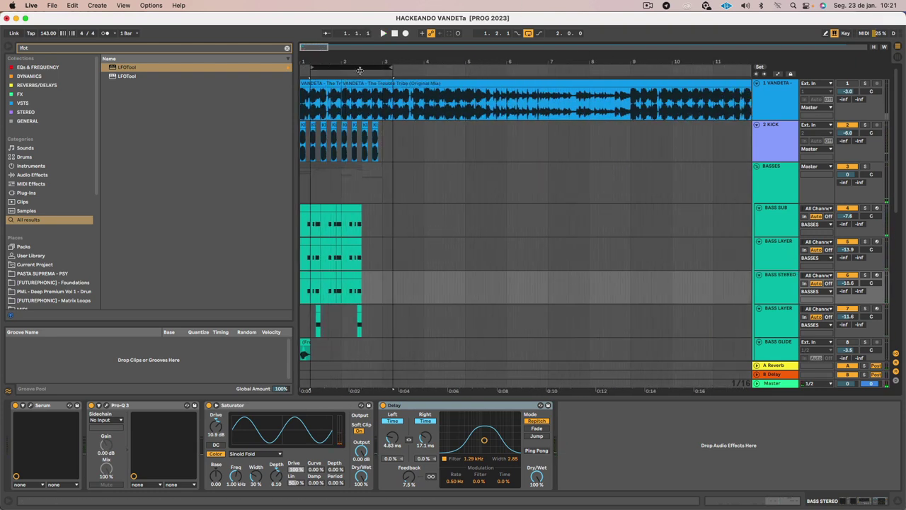
pyautogui.moveTo(323, 68); pyautogui.dragTo(407, 80)
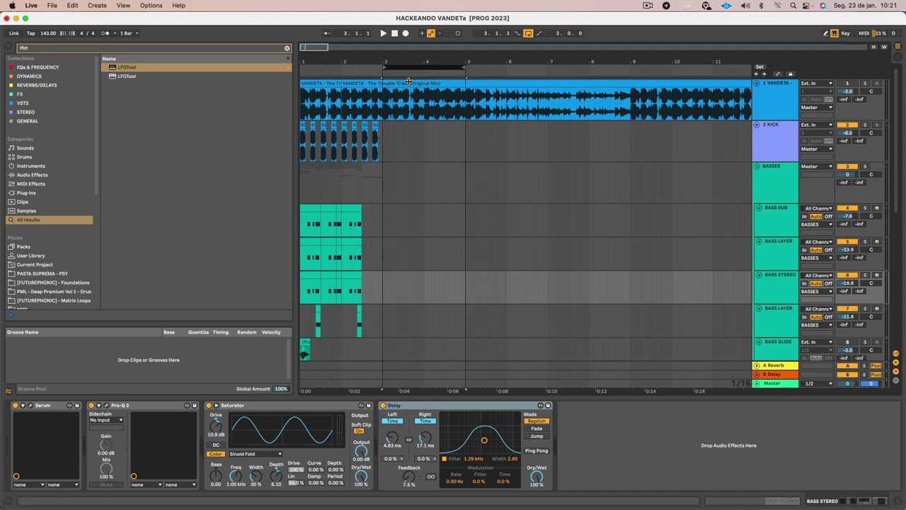
pyautogui.press('space')
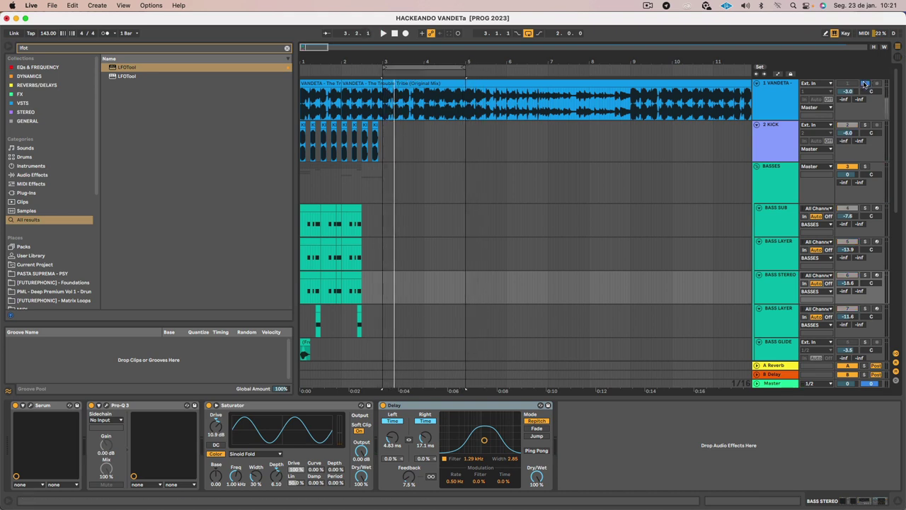
# - Extend the loop to a length of 9.3.1 while playing the reference, and place the insert marker at 8.4.4 on its track
pyautogui.press('space')
pyautogui.moveTo(470, 68); pyautogui.dragTo(787, 92)
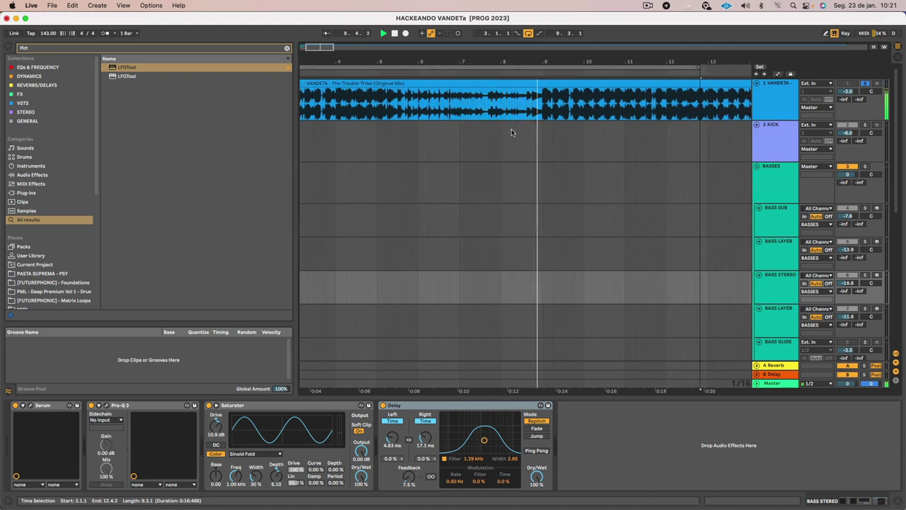
pyautogui.click(539, 114)
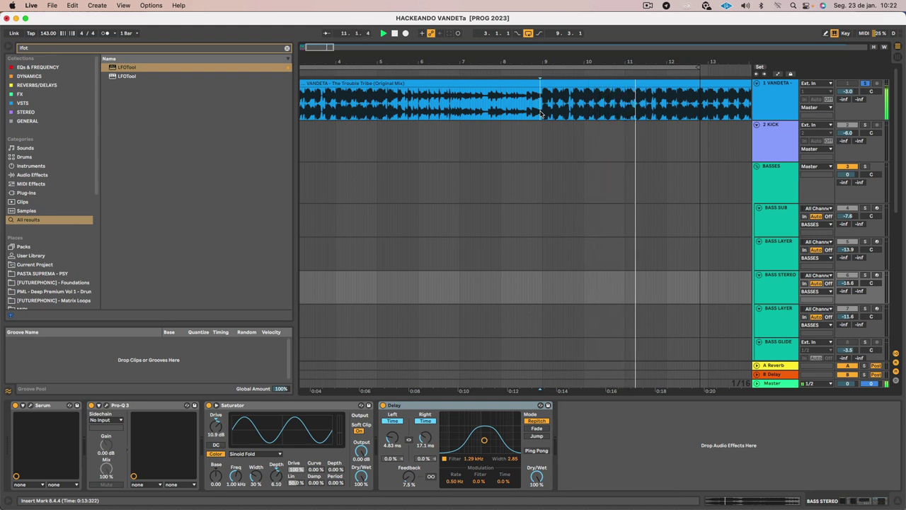
pyautogui.click(554, 82)
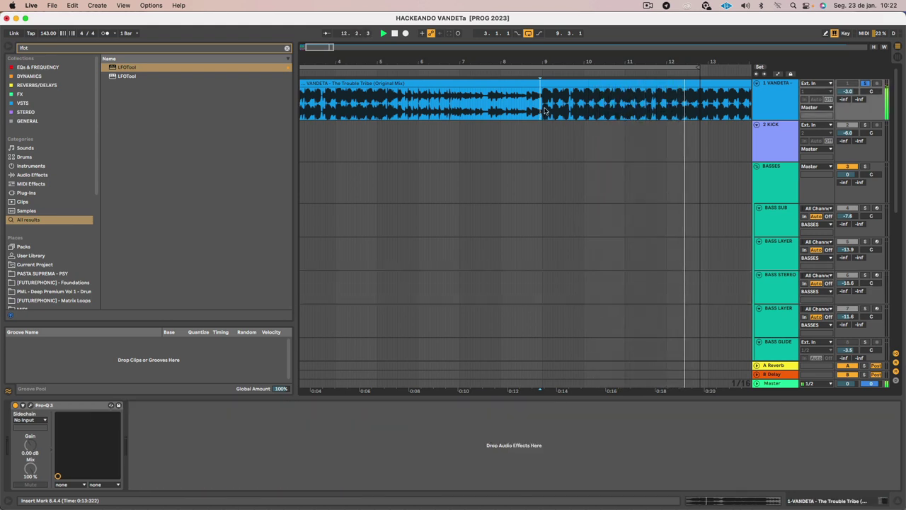
# - Review the clips from the KICK down to the EPIC DRUMS track and take the VANDETA reference track out of solo
pyautogui.hscroll(-3, 555, 106)
pyautogui.press('space')
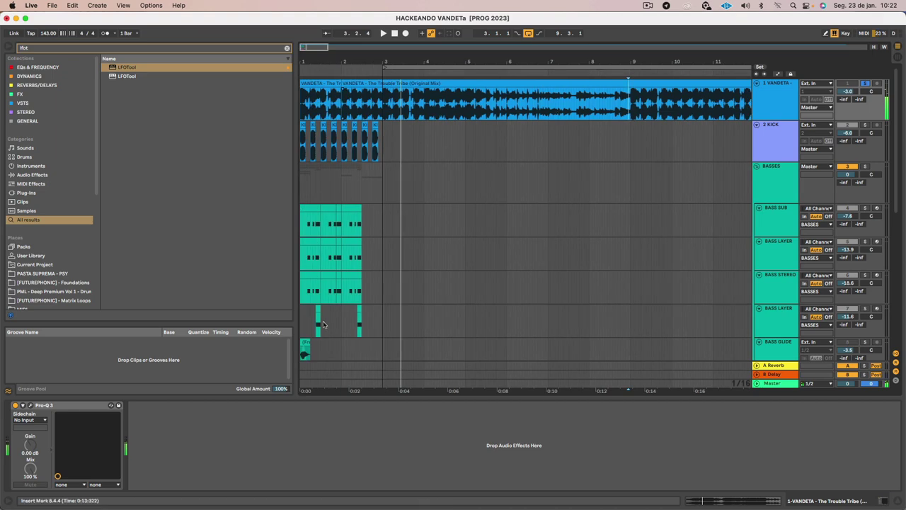
pyautogui.moveTo(319, 57); pyautogui.dragTo(321, 127)
pyautogui.hscroll(-1, 426, 252)
pyautogui.scroll(-8, 426, 252)
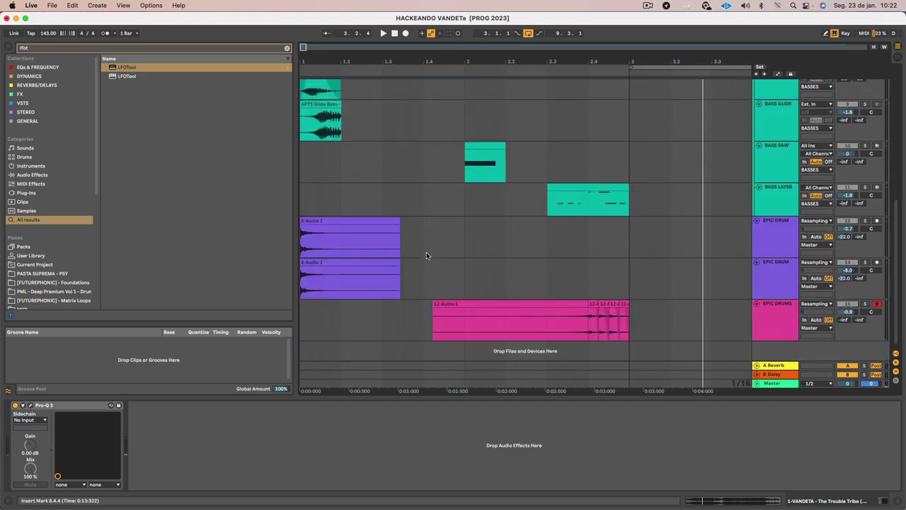
pyautogui.press('space')
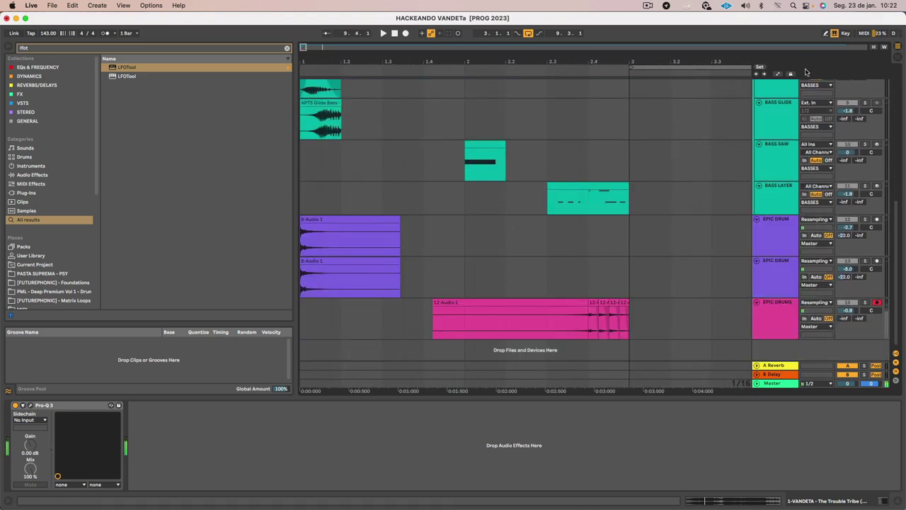
pyautogui.scroll(8, 873, 96)
pyautogui.click(866, 83)
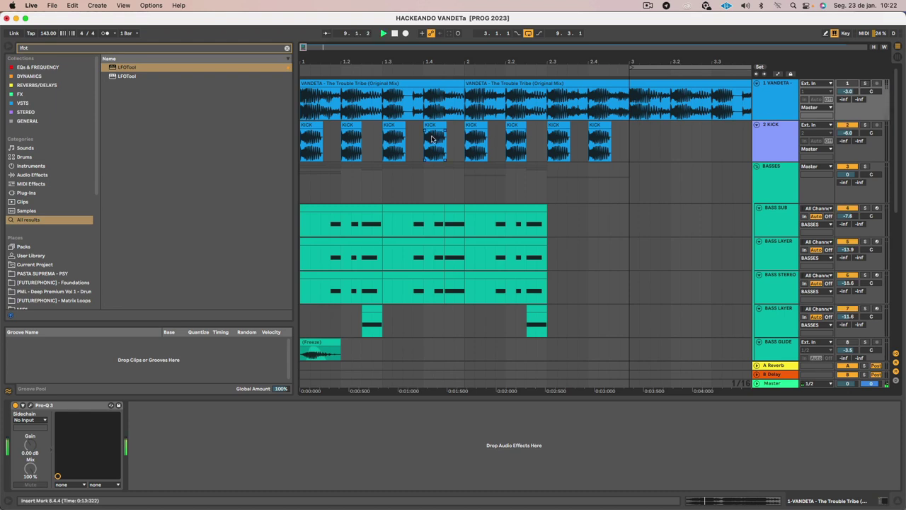
# - Move the loop to start at 1.1.1 and audition the arrangement from there
pyautogui.click(350, 215)
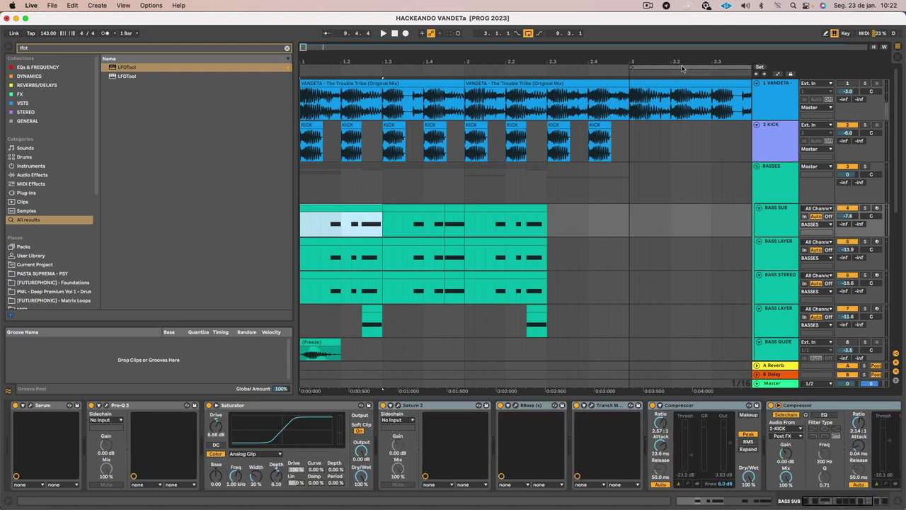
pyautogui.moveTo(682, 69); pyautogui.dragTo(287, 68)
pyautogui.press('space')
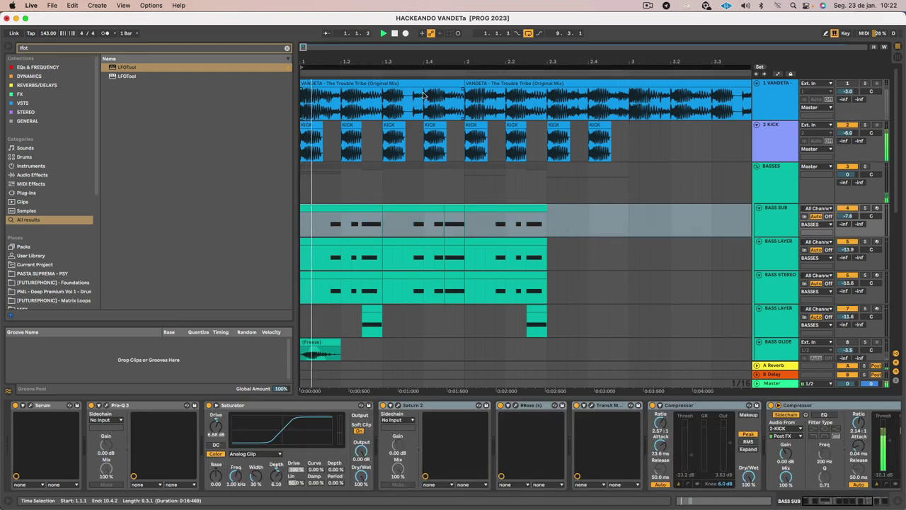
pyautogui.scroll(-10, 427, 109)
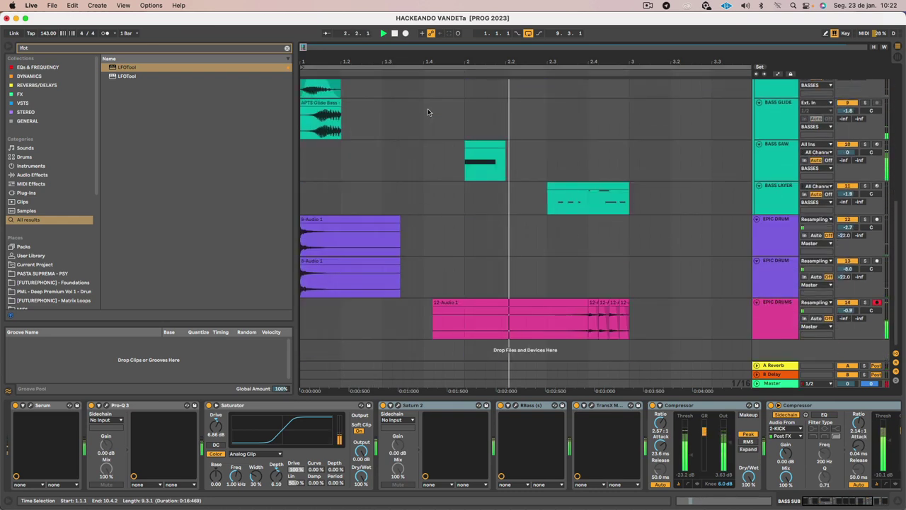
pyautogui.scroll(10, 427, 111)
pyautogui.press('space')
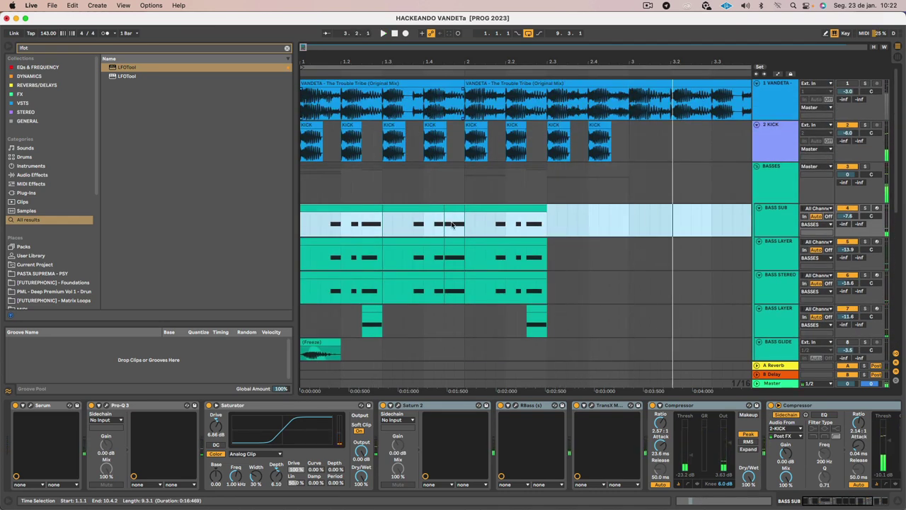
# - Set the loop to the first two bars, starting at 1.1.1 with a length of 2.0.0, and play it
pyautogui.moveTo(627, 223); pyautogui.dragTo(283, 220)
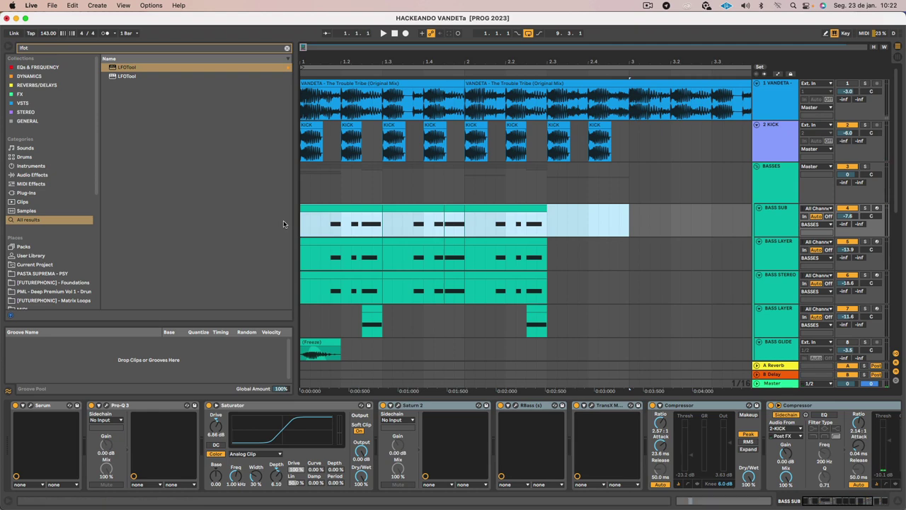
pyautogui.press('space')
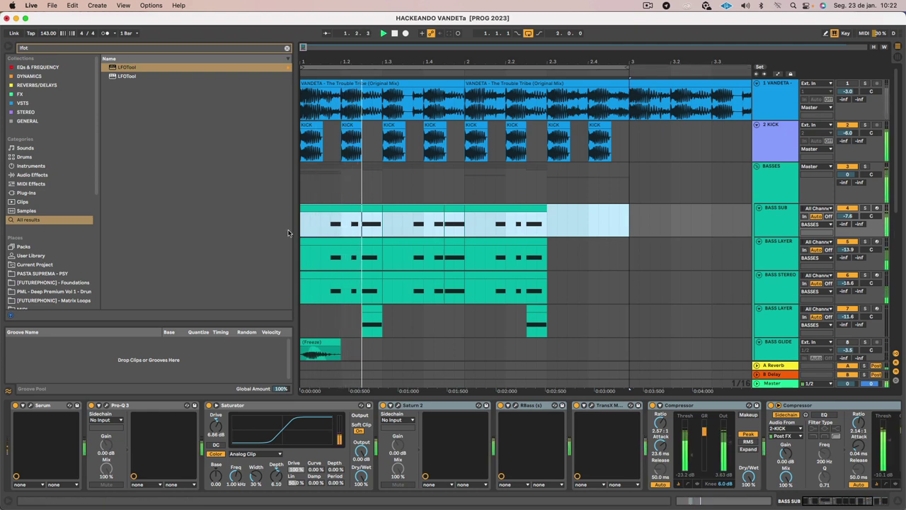
pyautogui.scroll(-10, 488, 241)
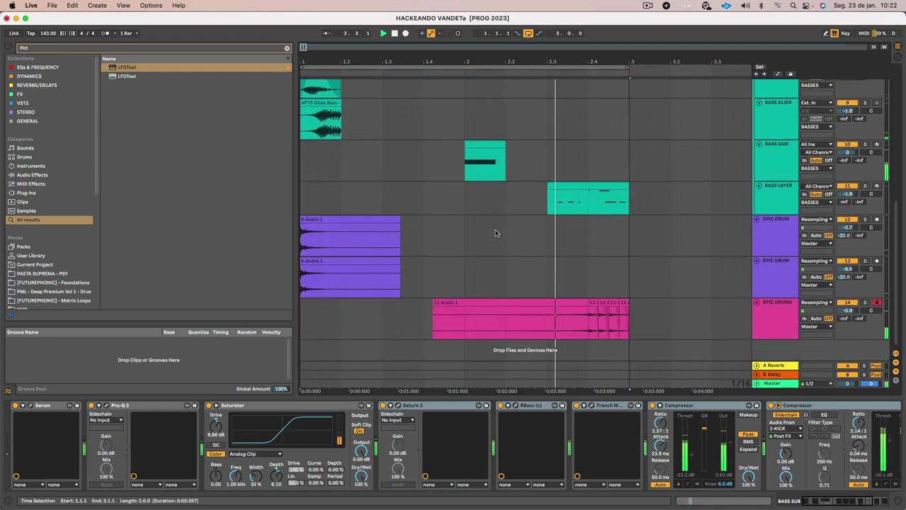
# - Duplicate the BASS SAW track and open the Serum instrument on the copy
pyautogui.click(484, 145)
pyautogui.click(779, 167)
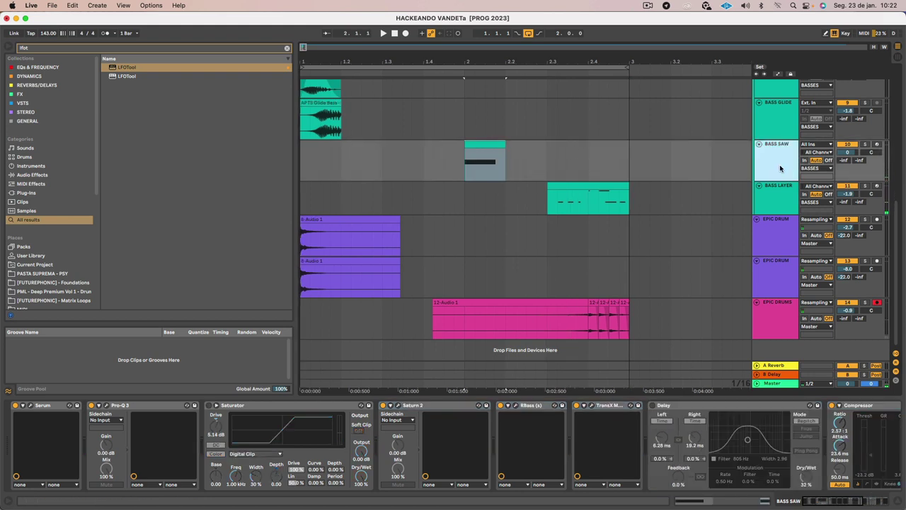
pyautogui.press('super+d')
pyautogui.click(481, 183)
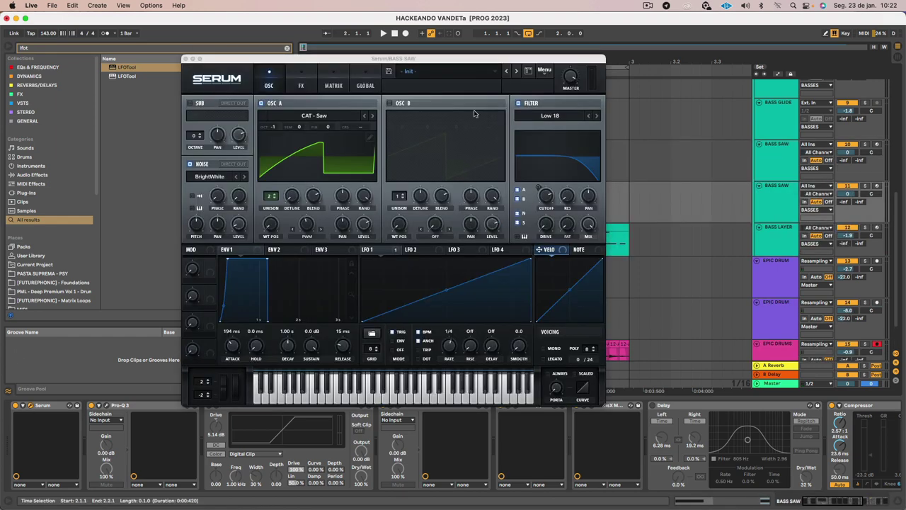
# - Load the user preset [STAB] - Acid Hype 2 from PASTA SUPREMA's PLUCKS:STABS into the copy's Serum, and deactivate the original BASS SAW track
pyautogui.click(439, 71)
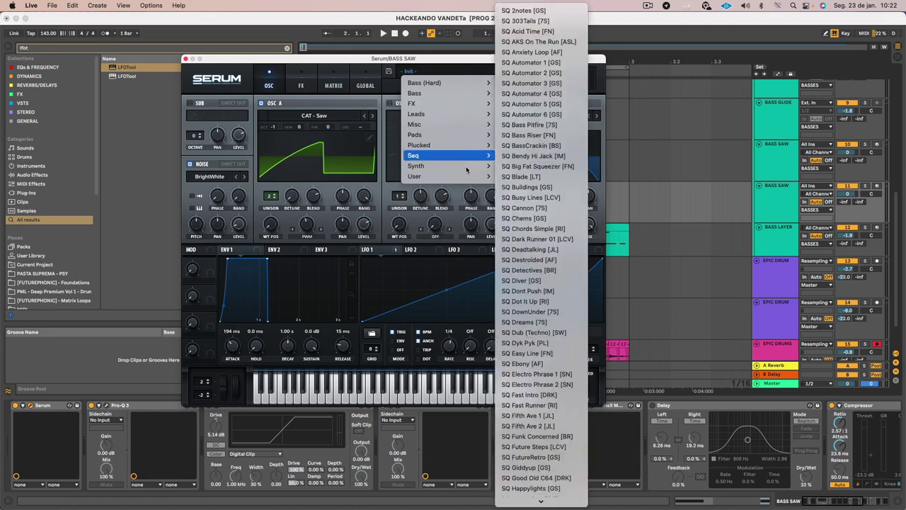
pyautogui.moveTo(466, 179)
pyautogui.moveTo(607, 369)
pyautogui.moveTo(581, 281)
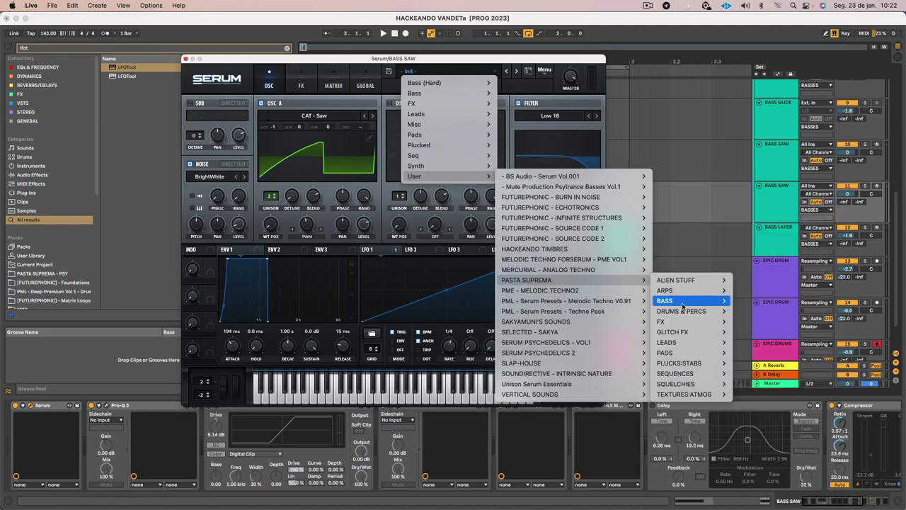
pyautogui.moveTo(703, 379)
pyautogui.moveTo(697, 363)
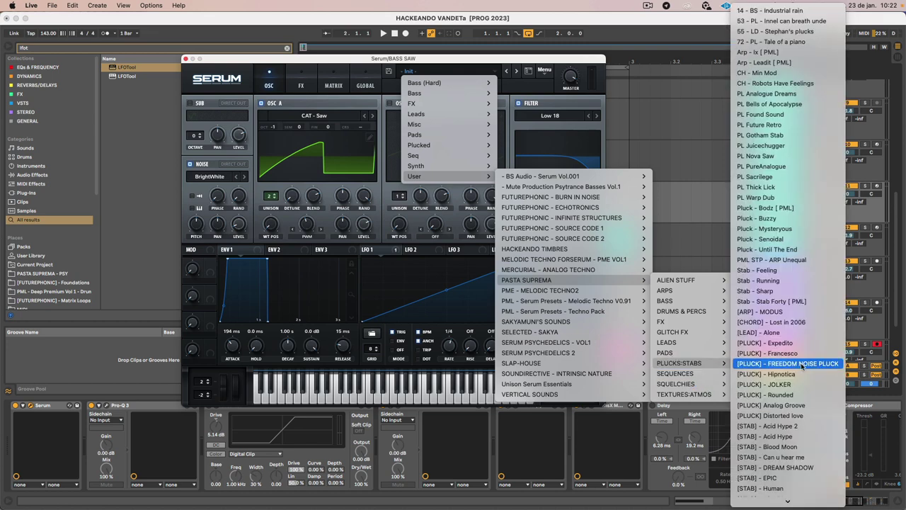
pyautogui.scroll(-3, 791, 369)
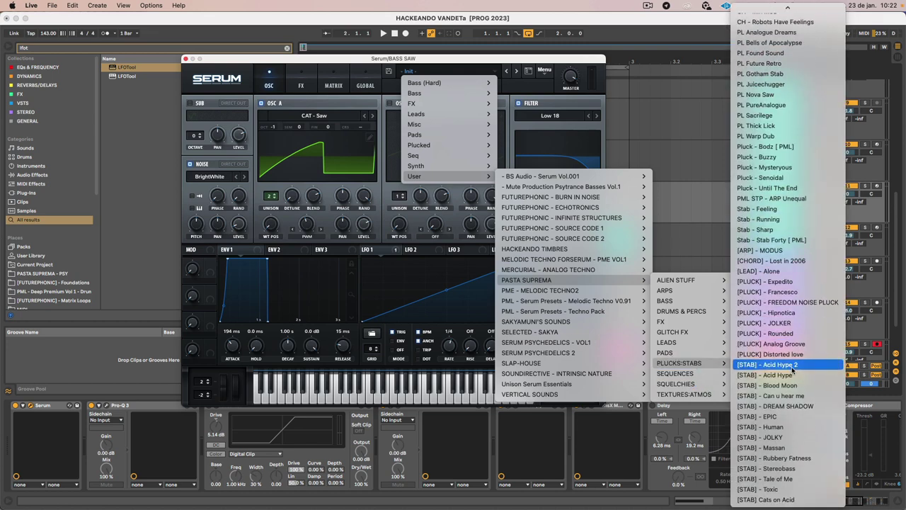
pyautogui.click(792, 367)
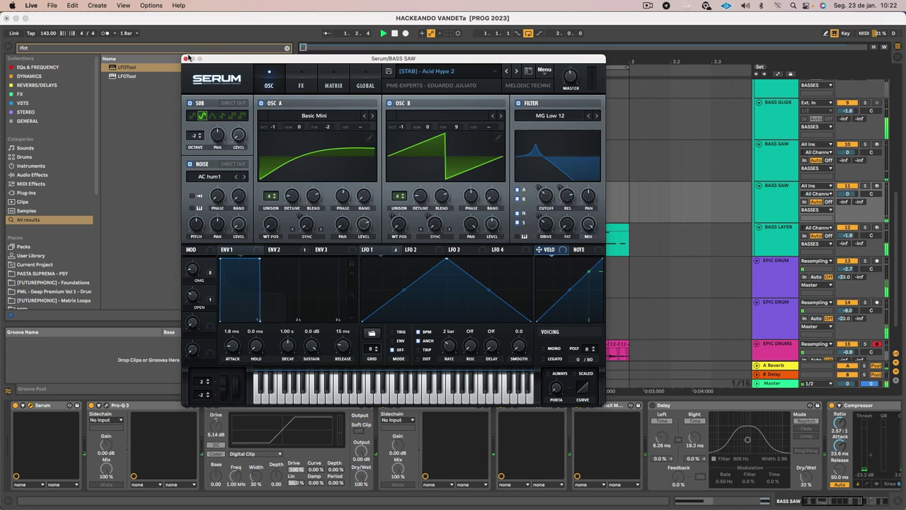
pyautogui.click(187, 58)
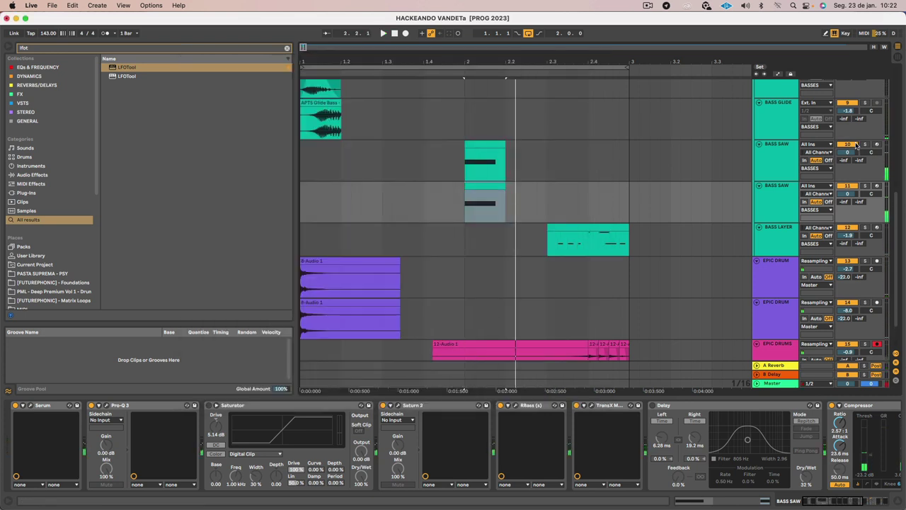
pyautogui.click(757, 201)
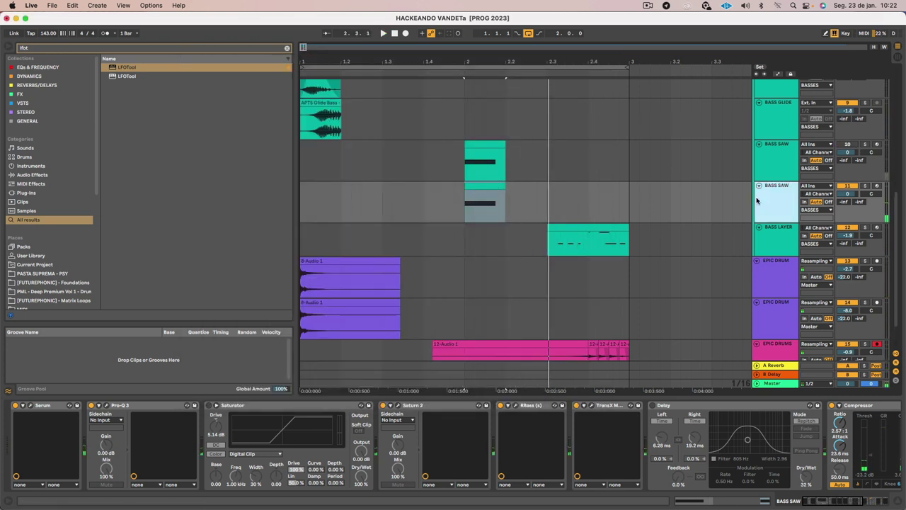
# - Transpose the note in the duplicated BASS SAW clip up one octave to D#2 and play the loop
pyautogui.doubleClick(484, 198)
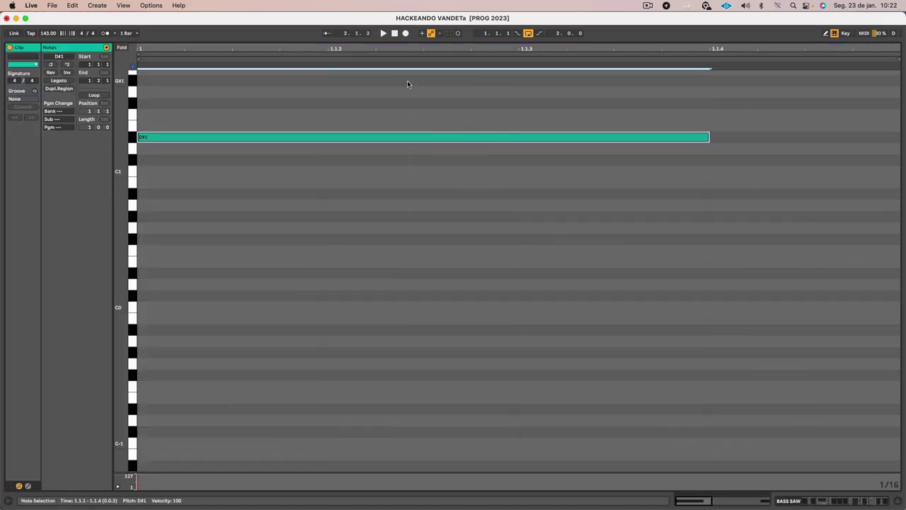
pyautogui.hotkey('shift', 'Up')
pyautogui.scroll(3, 407, 84)
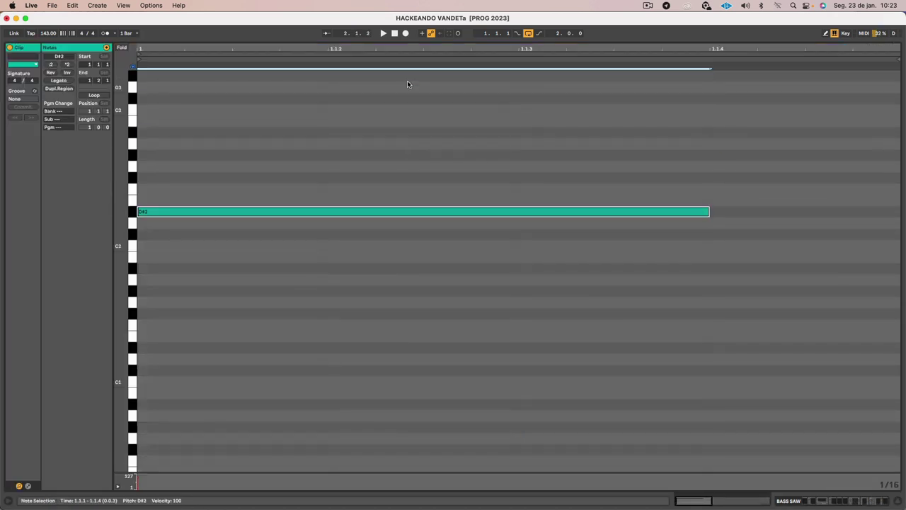
pyautogui.hotkey('shift', 'Tab')
pyautogui.press('space')
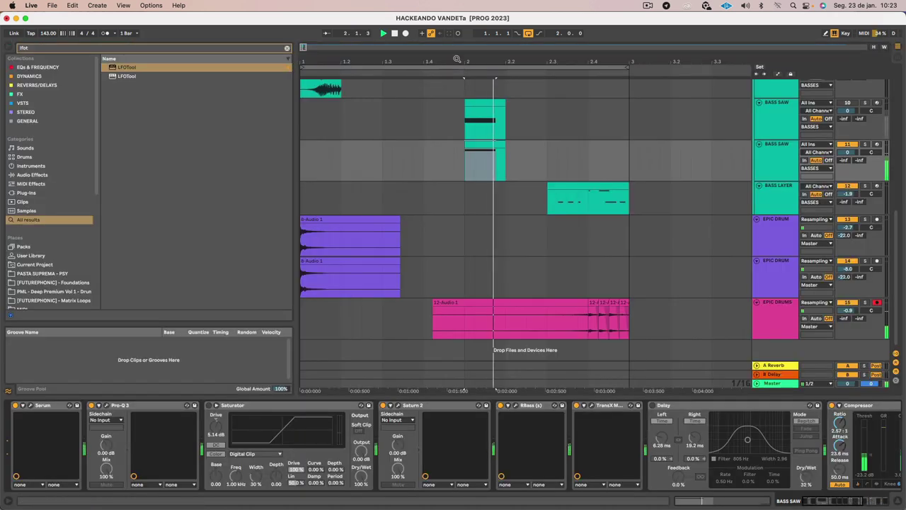
# - Lower the filter cutoff in the duplicated track's Serum while the loop plays
pyautogui.click(29, 405)
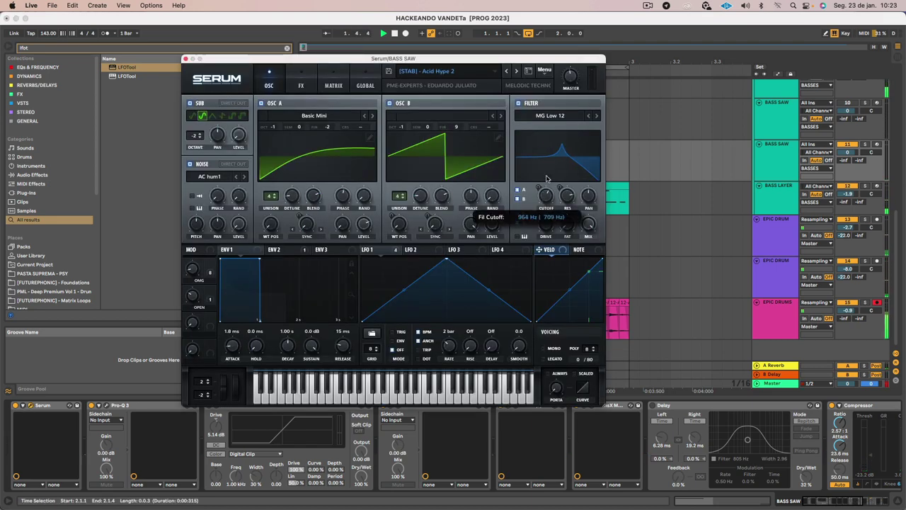
pyautogui.moveTo(547, 178); pyautogui.dragTo(532, 200)
pyautogui.press('space')
pyautogui.moveTo(474, 57); pyautogui.dragTo(421, 14)
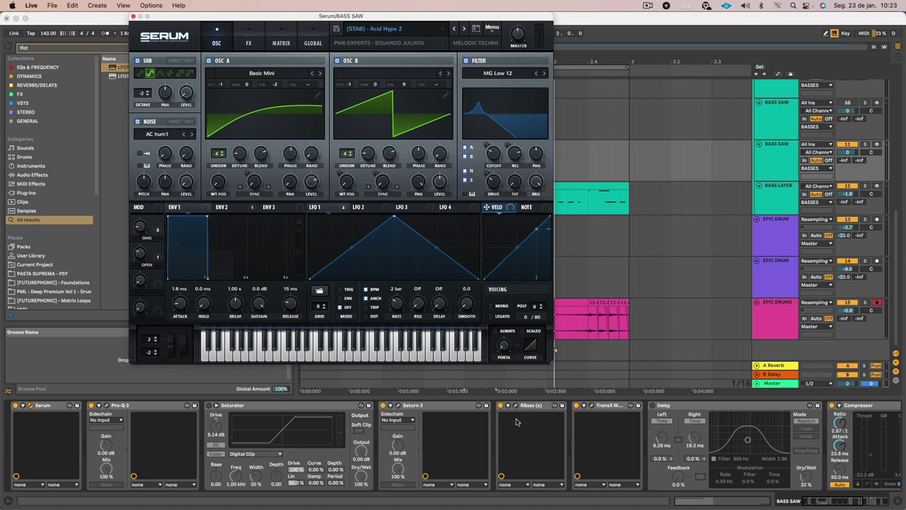
# - Bypass the Saturn 2, RBass and TransX devices on the duplicated BASS SAW track
pyautogui.click(384, 406)
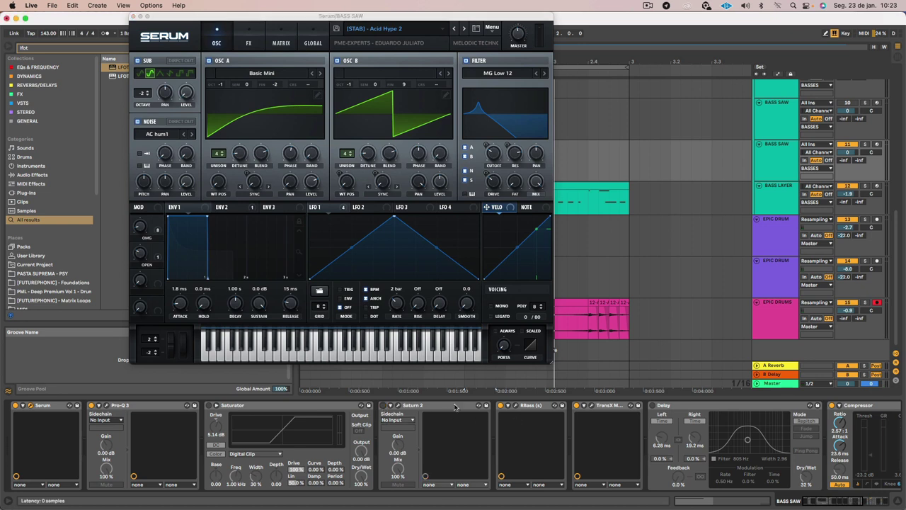
pyautogui.click(576, 405)
pyautogui.hscroll(5, 584, 412)
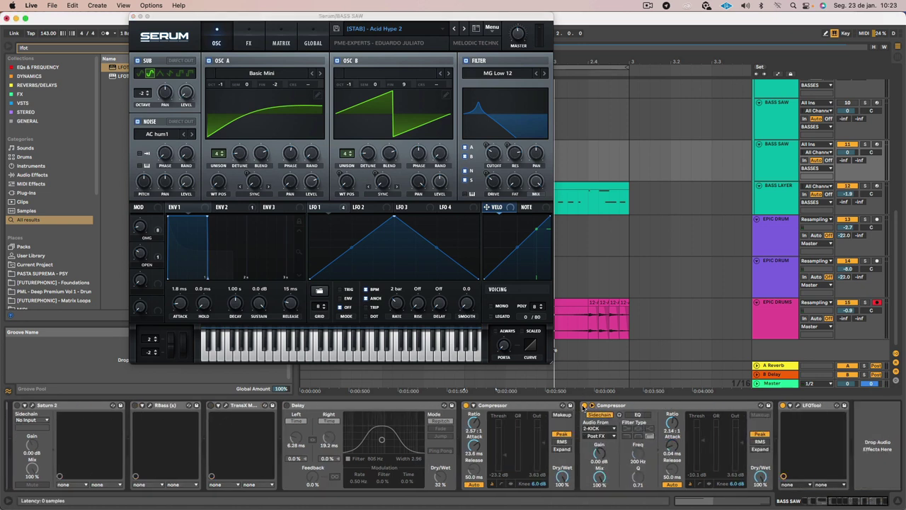
# - Audition the loop while trying a slightly lower filter cutoff, and advance through the Serum presets to [STAB] - Bitch Low
pyautogui.press('space')
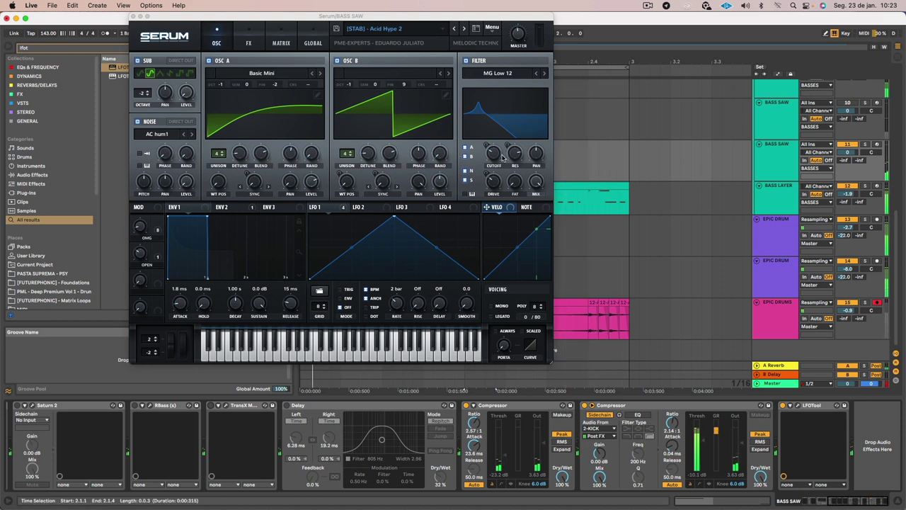
pyautogui.moveTo(503, 157); pyautogui.dragTo(496, 162)
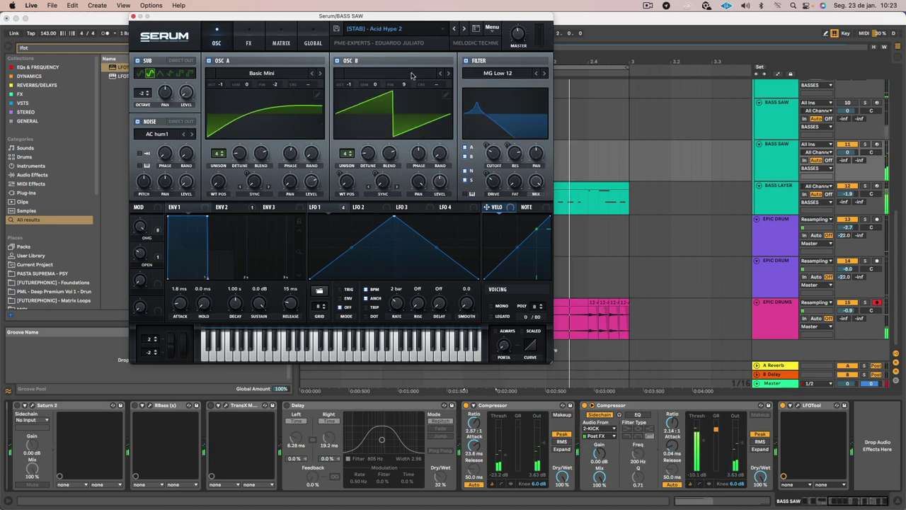
pyautogui.click(464, 29)
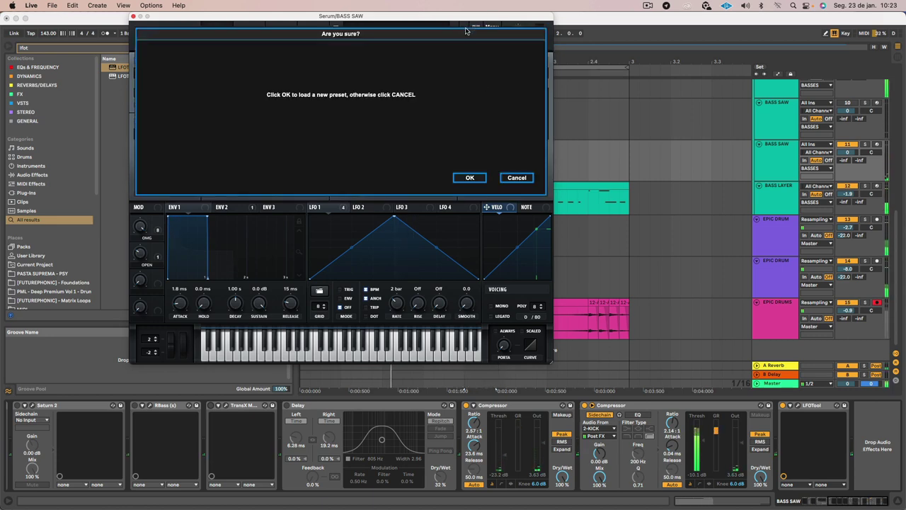
pyautogui.click(469, 178)
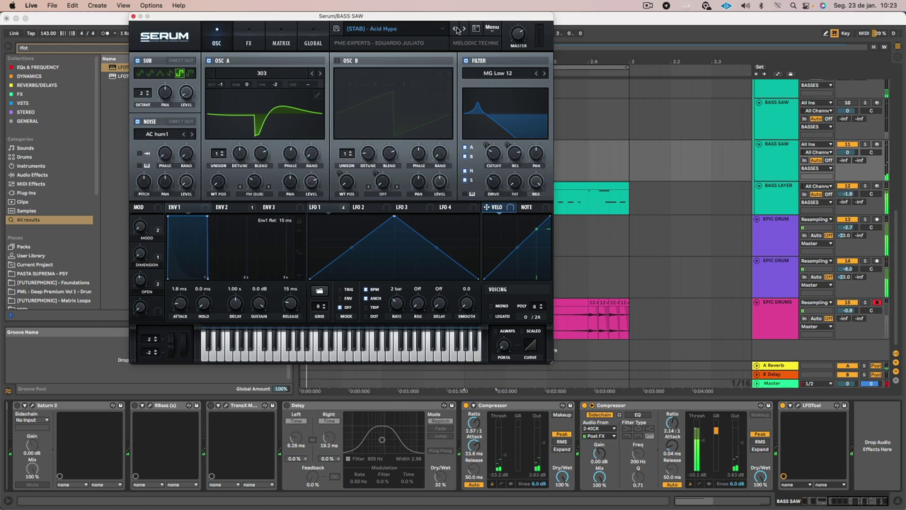
pyautogui.click(465, 30)
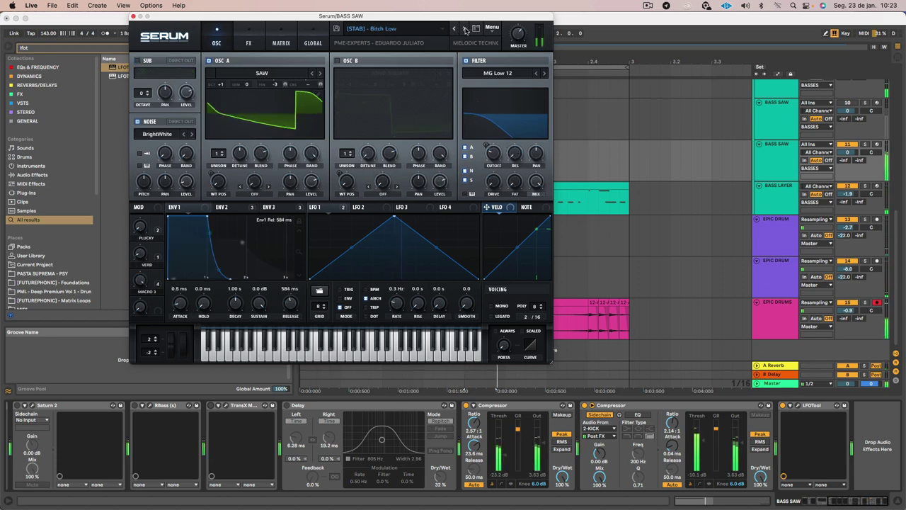
# - Transpose the note in the duplicated BASS SAW clip down one octave to D#1, with Serum moved clear of the clip
pyautogui.moveTo(453, 16); pyautogui.dragTo(498, 294)
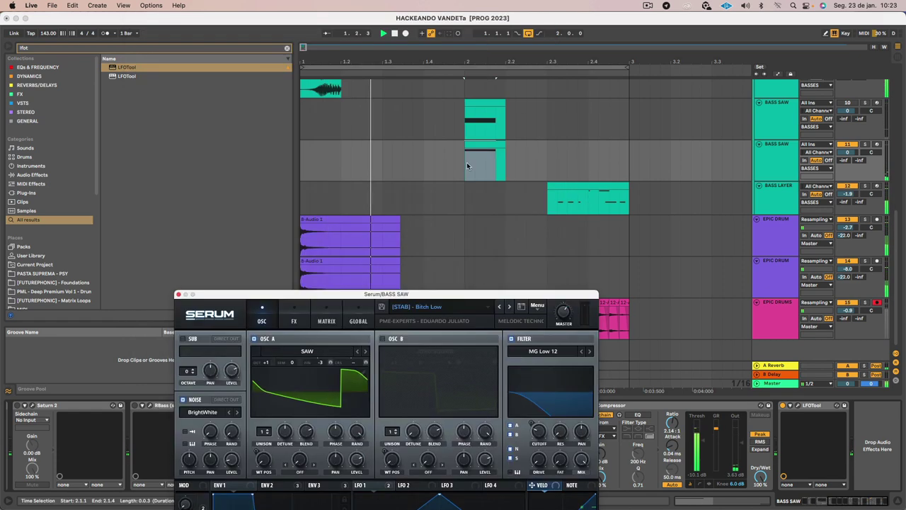
pyautogui.doubleClick(495, 142)
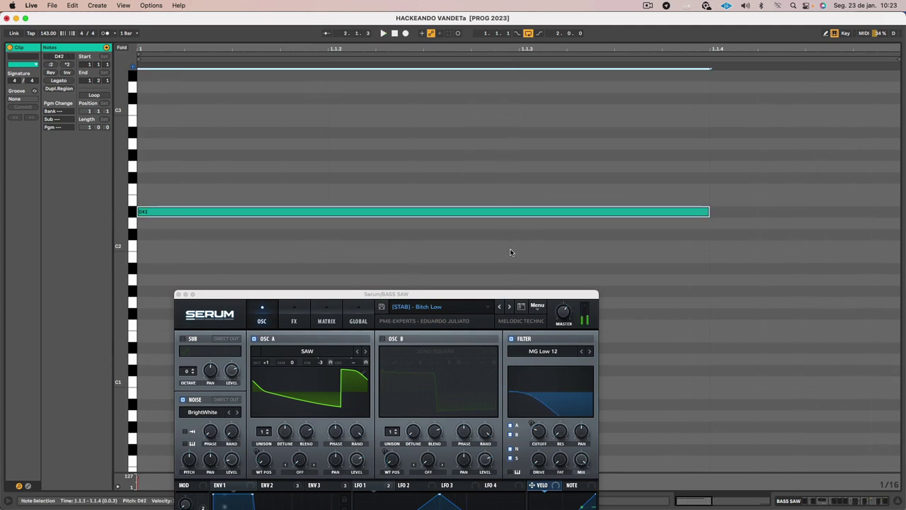
pyautogui.hotkey('shift', 'Down')
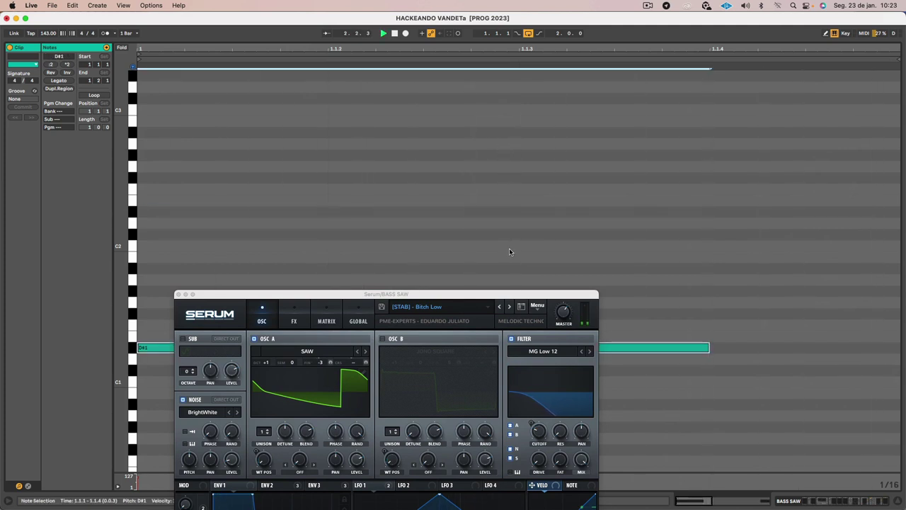
# - Return to the arrangement, play the loop and advance the duplicated BASS SAW track's Serum to preset [STAB] - Blood Moon
pyautogui.hotkey('shift', 'Tab')
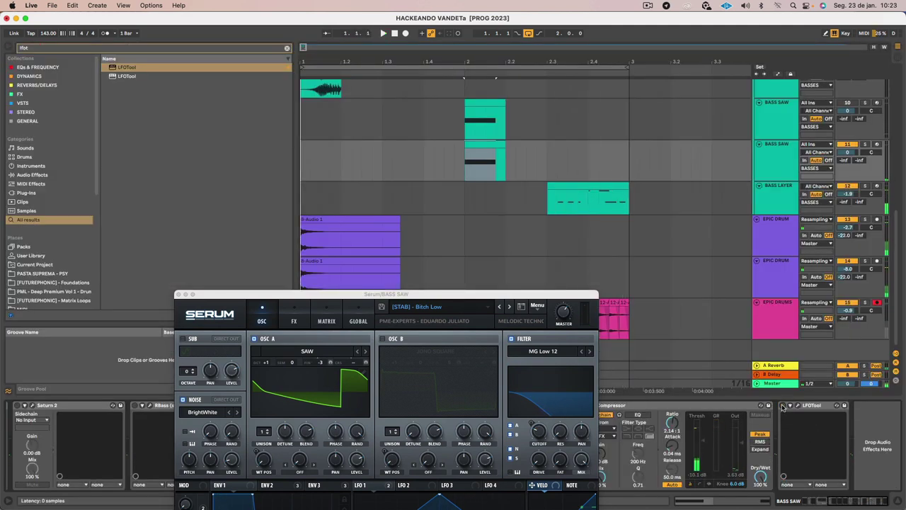
pyautogui.press('space')
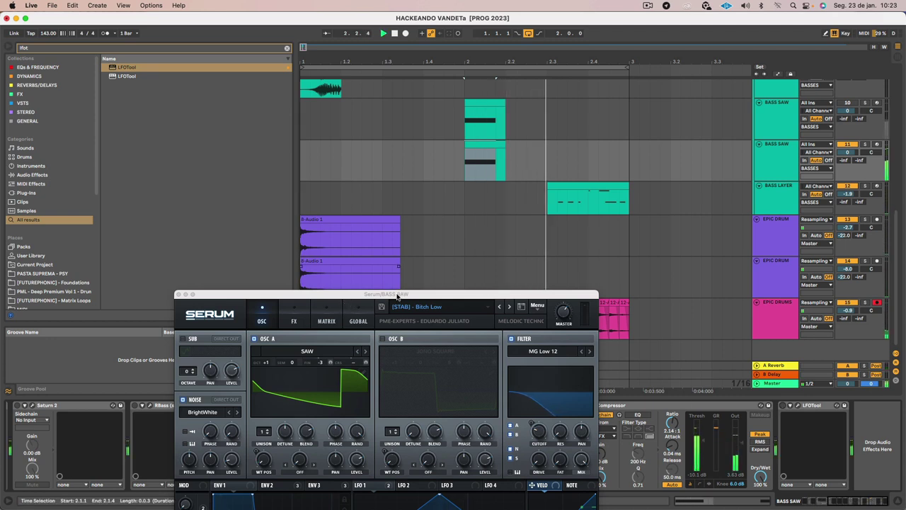
pyautogui.moveTo(347, 293); pyautogui.dragTo(347, 179)
pyautogui.click(510, 192)
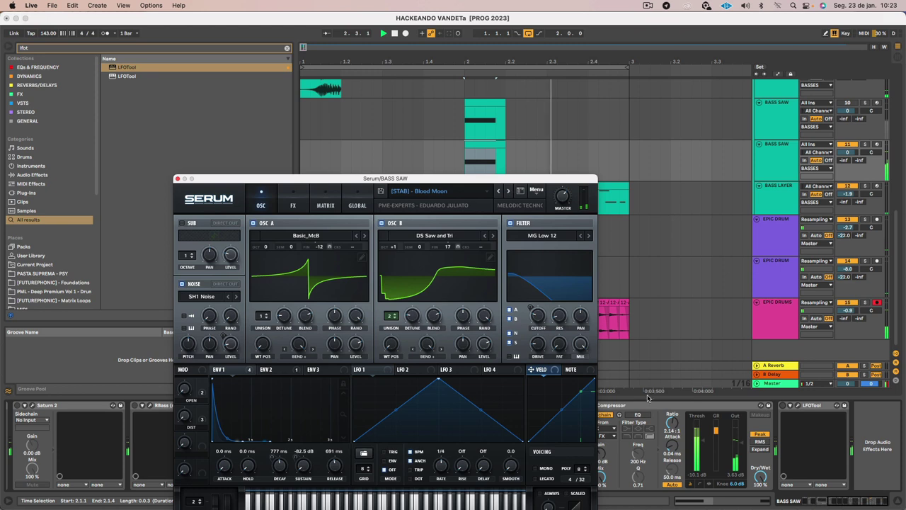
# - Bypass the kick-sidechained Compressor on the duplicated BASS SAW track and advance its Serum preset to [STAB] - EPIC
pyautogui.click(648, 406)
pyautogui.hscroll(-3, 647, 406)
pyautogui.click(704, 405)
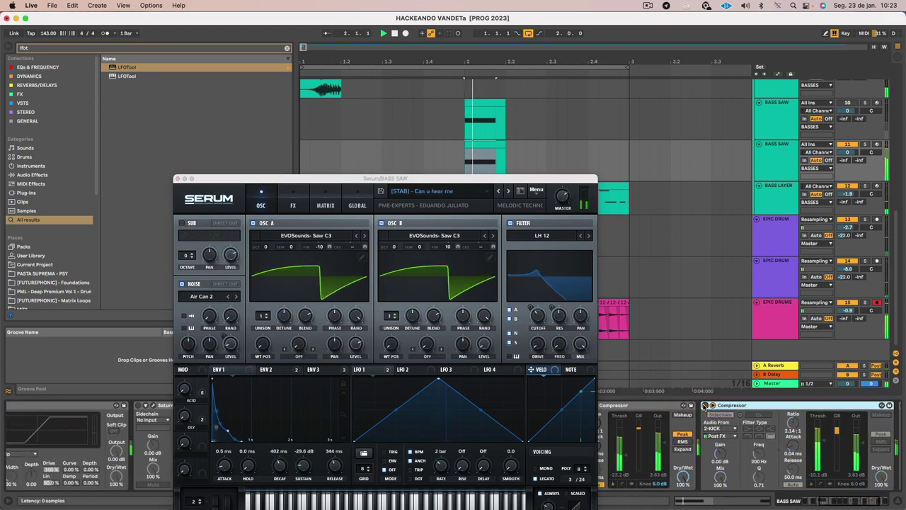
pyautogui.click(507, 191)
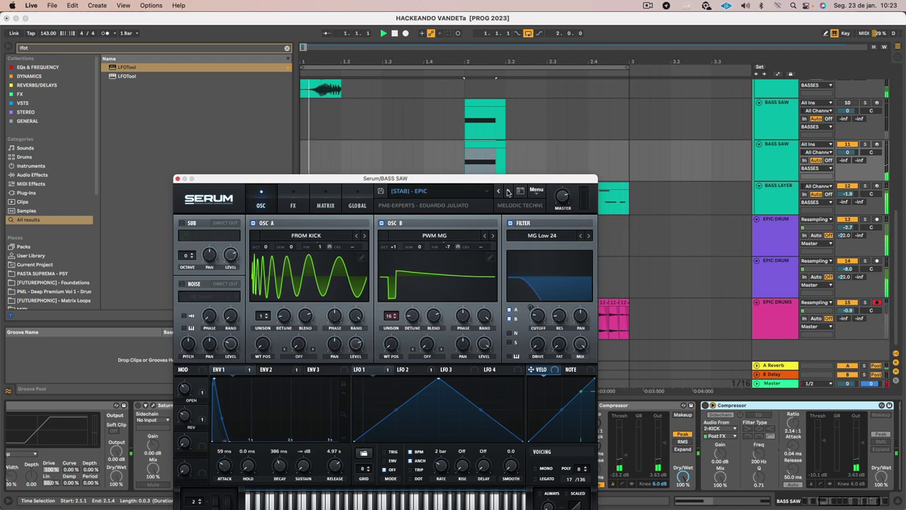
# - Stop playback and bypass the LFOTool device on the BASSES group, with Serum moved clear of the device chain
pyautogui.moveTo(503, 179); pyautogui.dragTo(576, 358)
pyautogui.scroll(10, 536, 193)
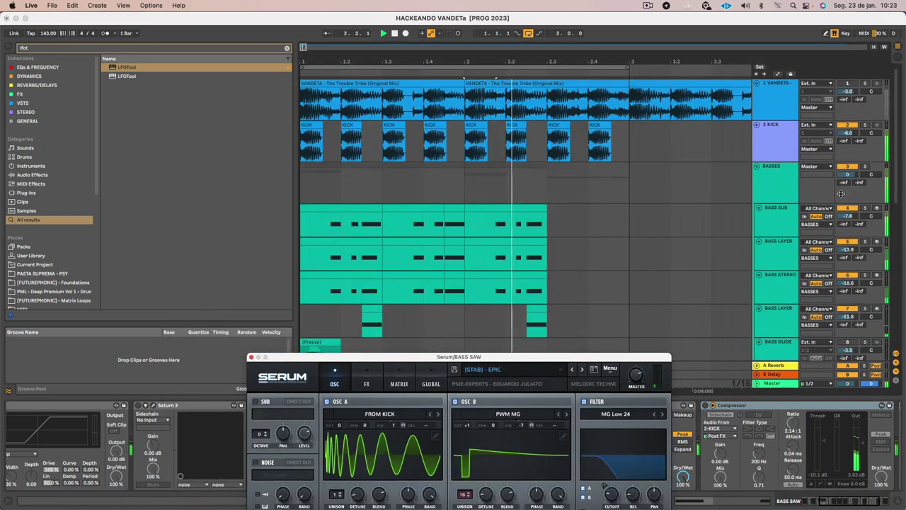
pyautogui.click(775, 181)
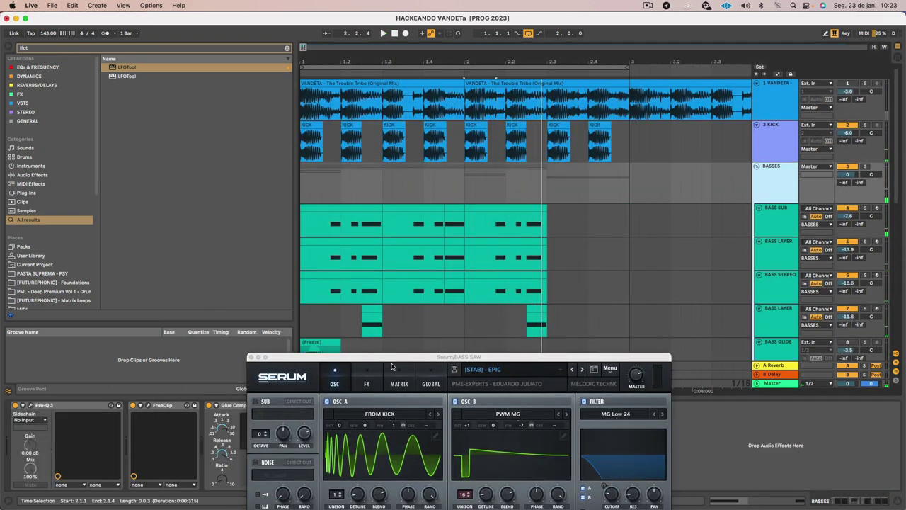
pyautogui.moveTo(392, 363); pyautogui.dragTo(439, 505)
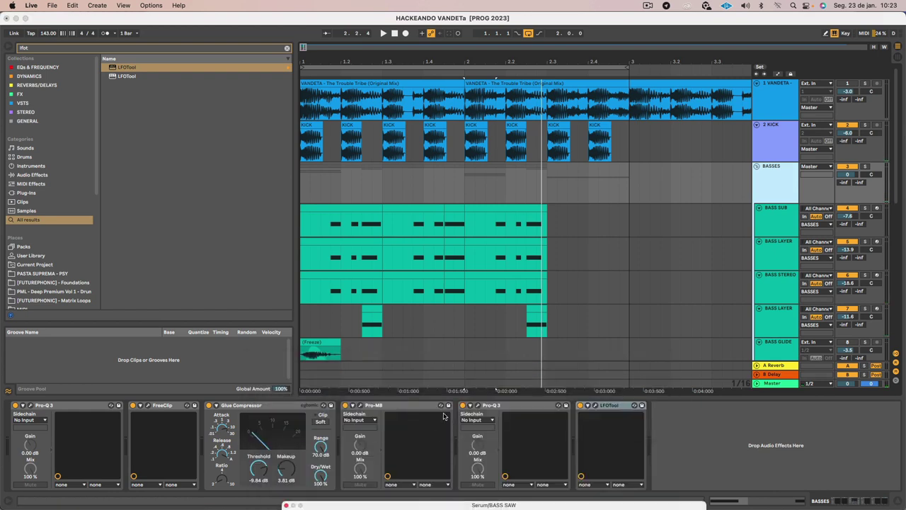
pyautogui.click(580, 405)
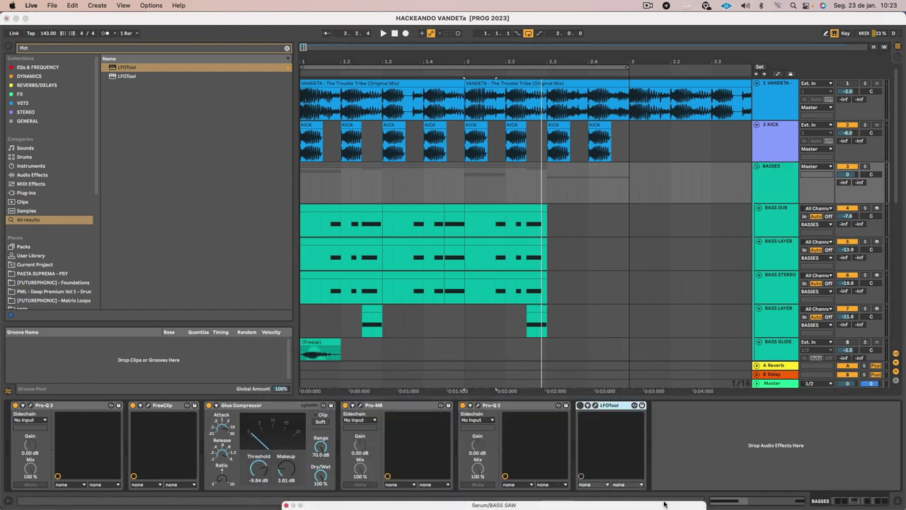
# - Audition the loop while stepping back through the Serum presets to [STAB] - Acid Hype 2
pyautogui.moveTo(663, 506); pyautogui.dragTo(620, 95)
pyautogui.press('space')
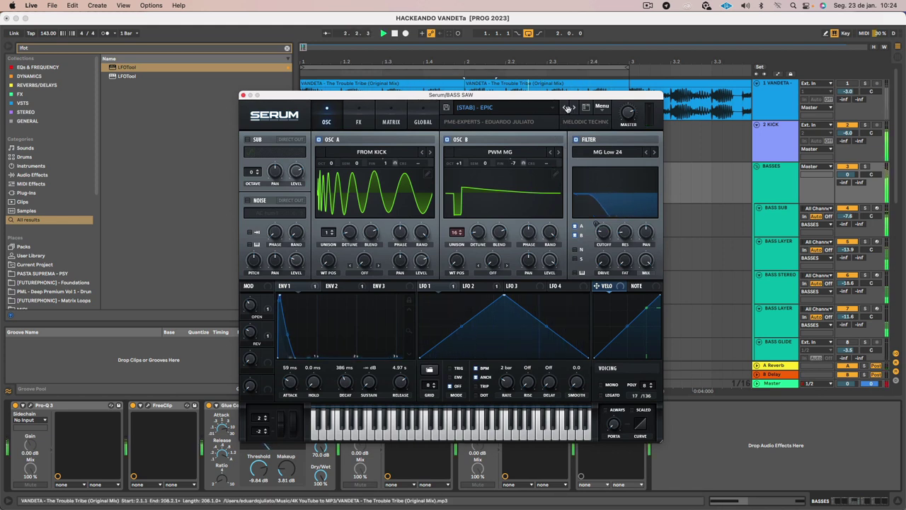
pyautogui.moveTo(331, 163); pyautogui.dragTo(333, 174)
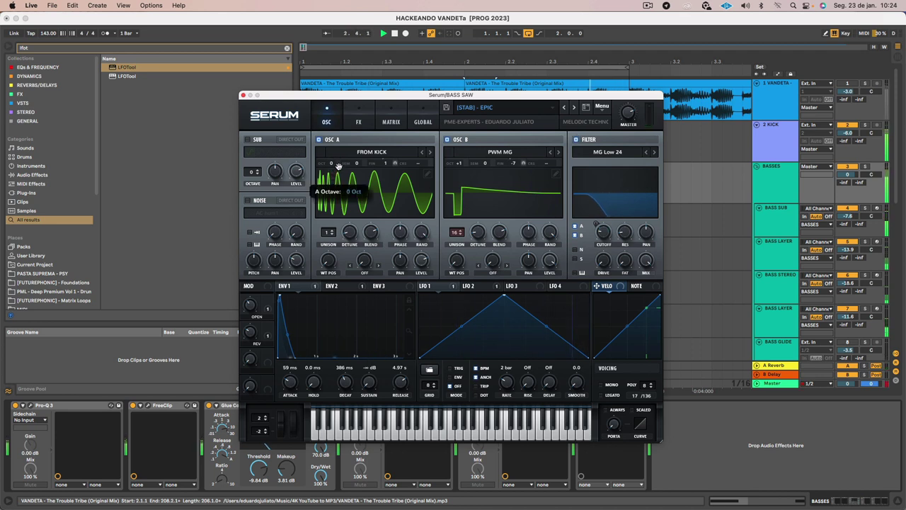
pyautogui.click(565, 107)
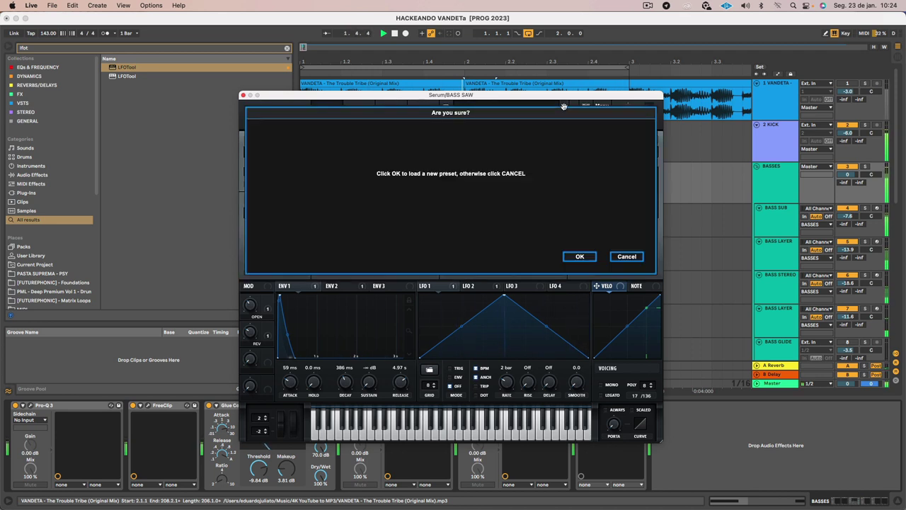
pyautogui.click(576, 255)
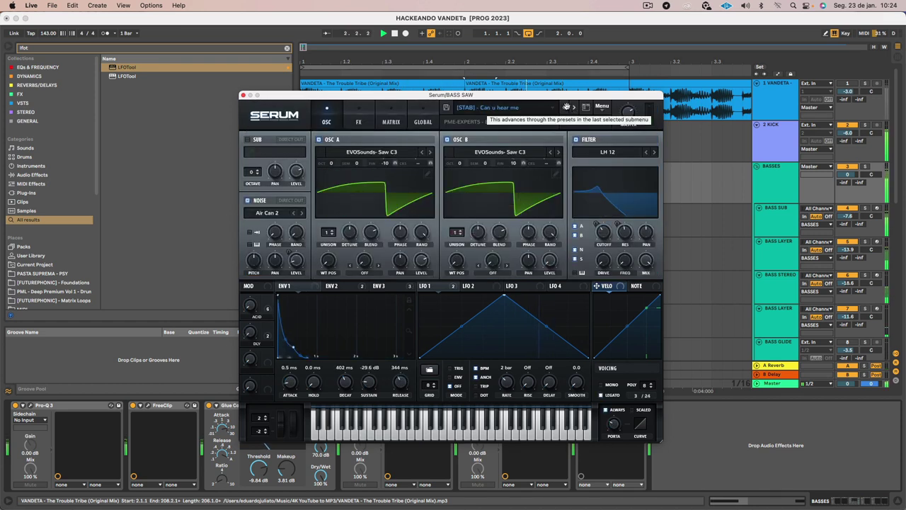
pyautogui.click(566, 107)
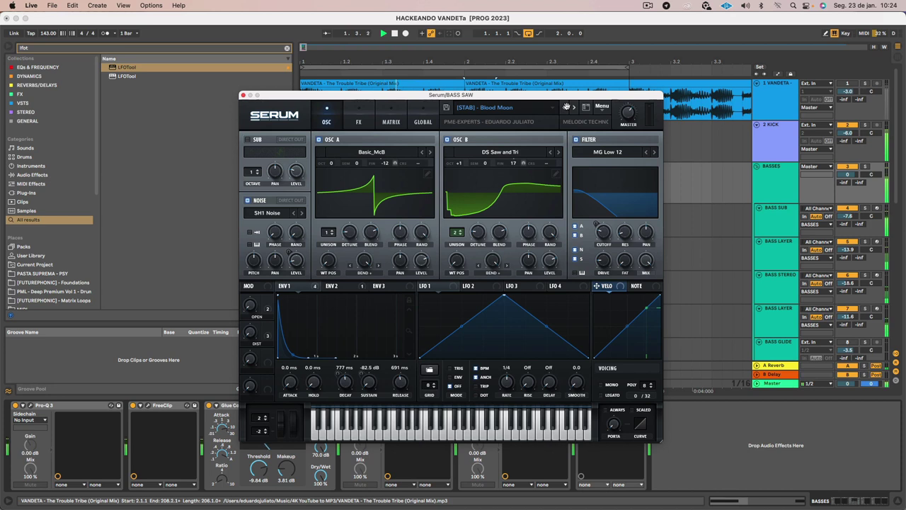
pyautogui.click(566, 106)
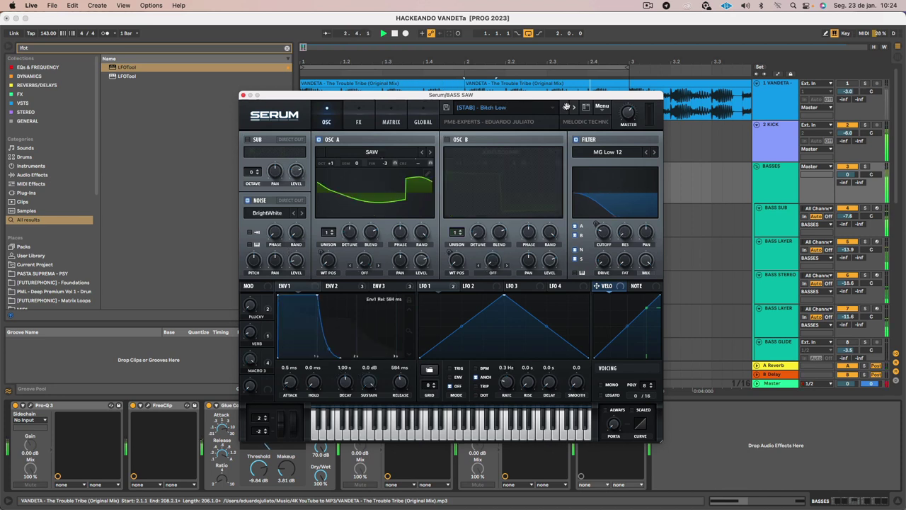
pyautogui.click(566, 106)
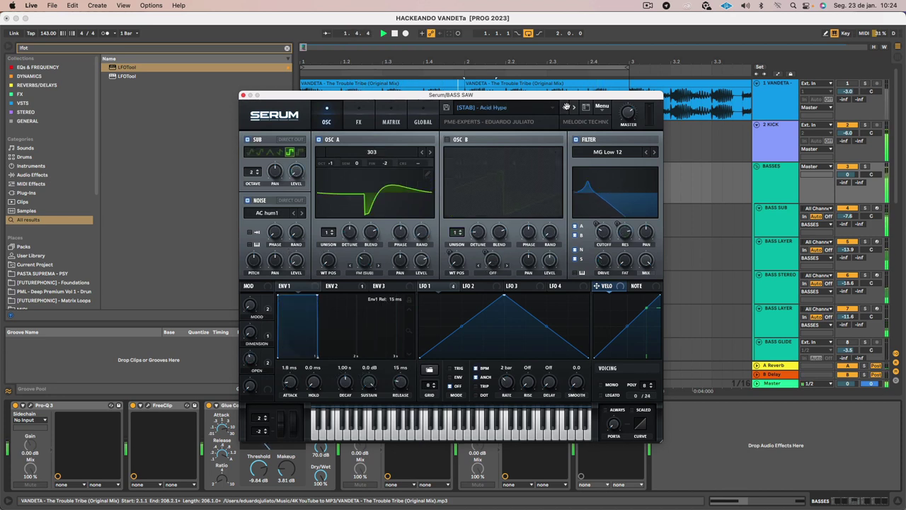
pyautogui.click(566, 106)
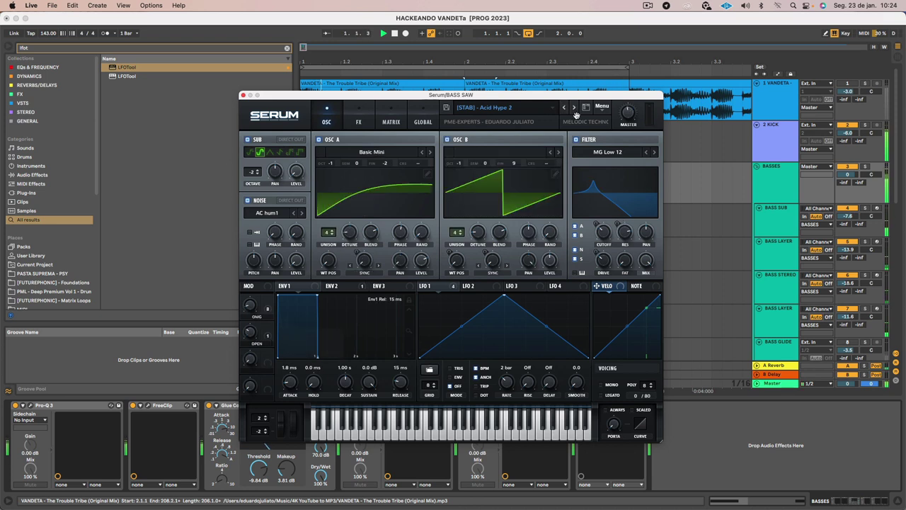
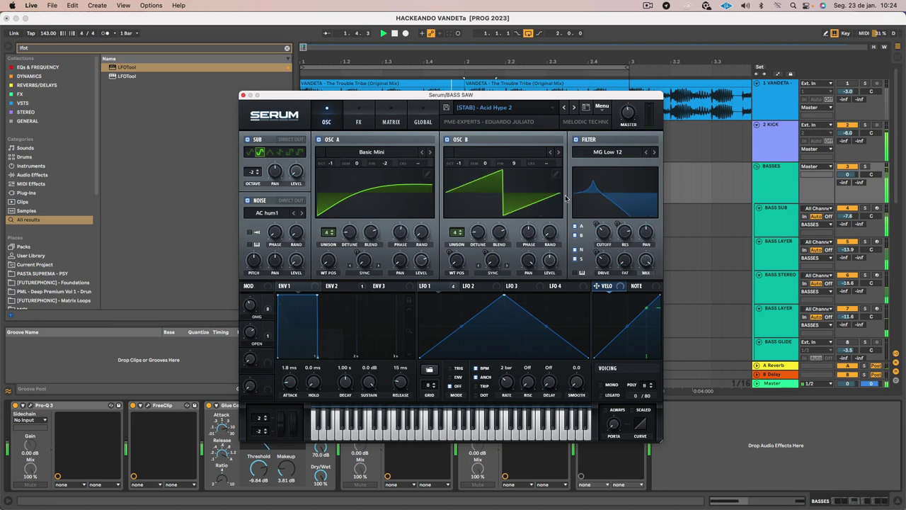
# - Close Serum, copy the duplicated BASS SAW track's clip to 2.2.3 and play the loop from the original clip
pyautogui.click(241, 95)
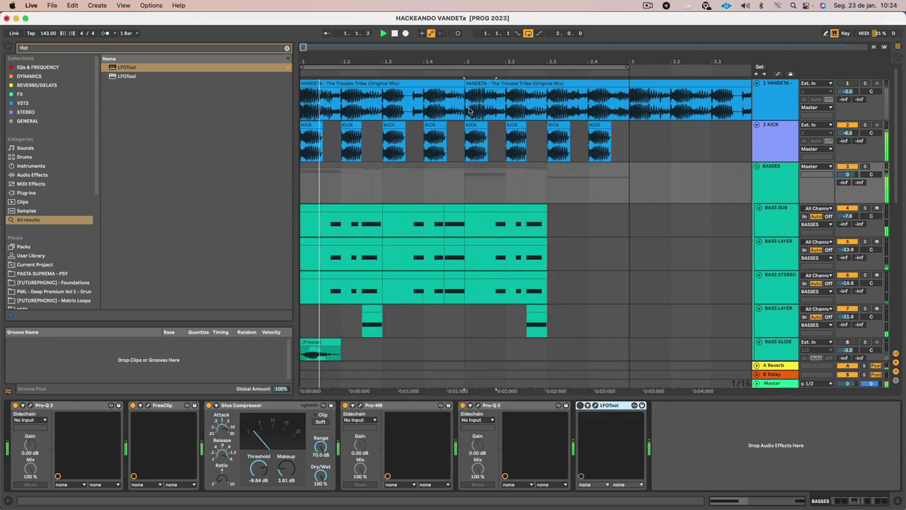
pyautogui.scroll(-8, 506, 145)
pyautogui.click(506, 145)
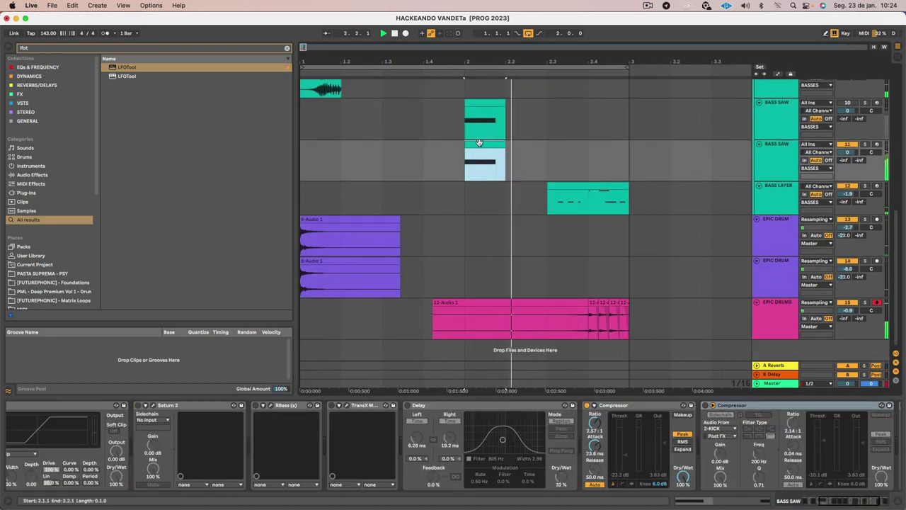
pyautogui.moveTo(504, 145); pyautogui.dragTo(545, 149)
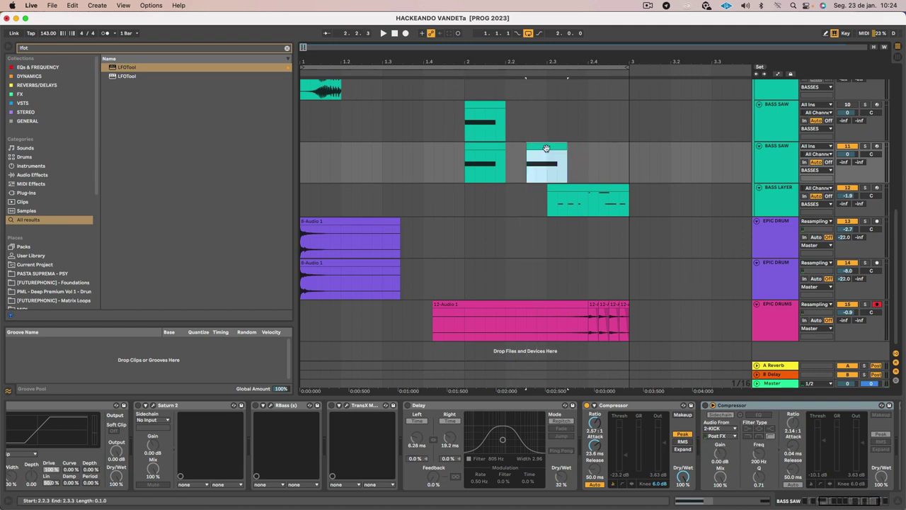
pyautogui.press('space')
pyautogui.click(494, 145)
pyautogui.press('space')
pyautogui.press('space')
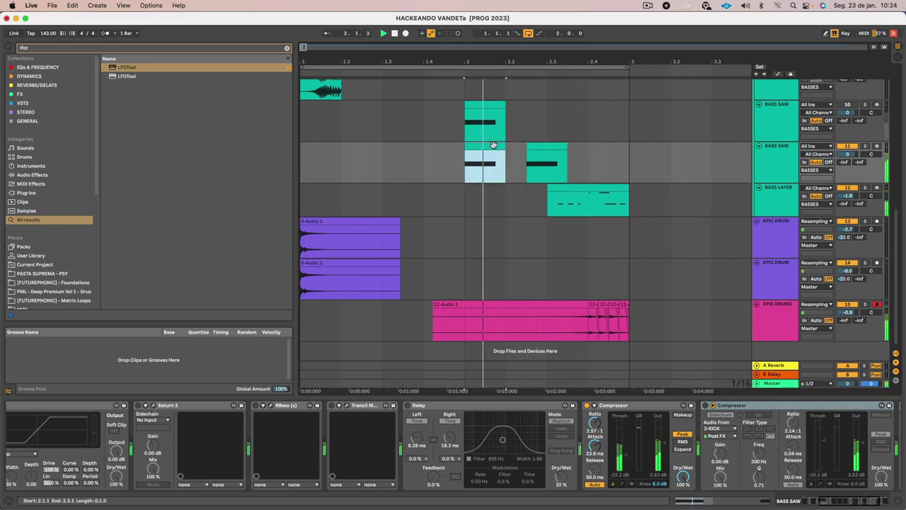
# - Shorten the D#1 note in the copied clip to one sixteenth and add a second sixteenth D#1 at 1.1.3
pyautogui.doubleClick(536, 146)
pyautogui.click(696, 353)
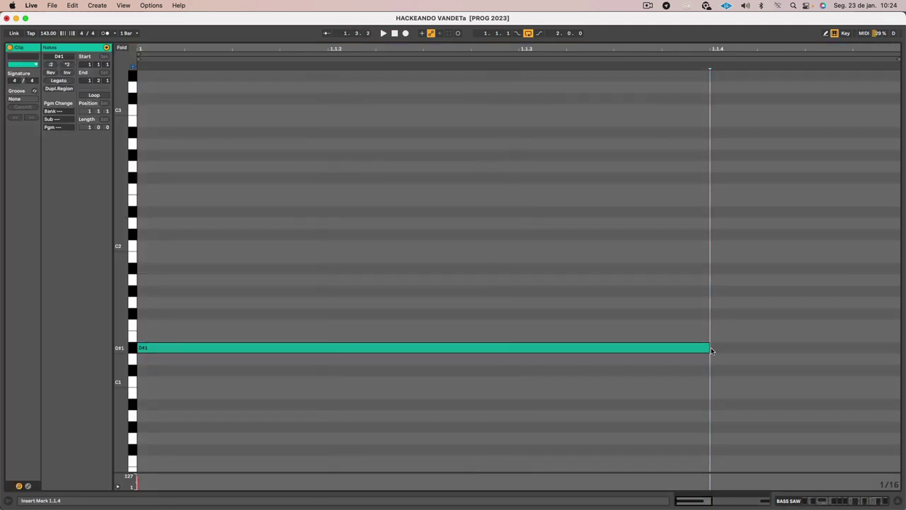
pyautogui.moveTo(708, 348); pyautogui.dragTo(329, 347)
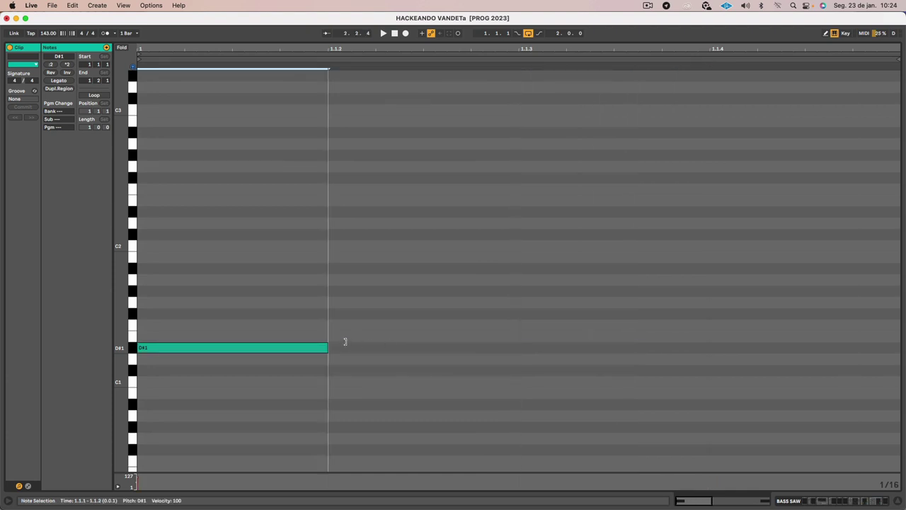
pyautogui.doubleClick(524, 347)
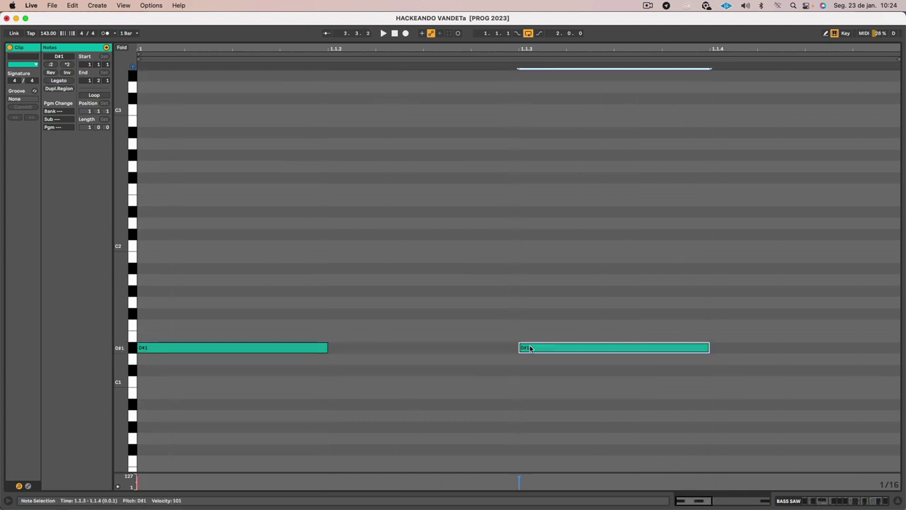
pyautogui.hotkey('shift', 'Tab')
# - Audition the loop while trying a lower filter cutoff, OMG at about 5% and OPEN up to about 60% in Serum
pyautogui.hscroll(-5, 103, 431)
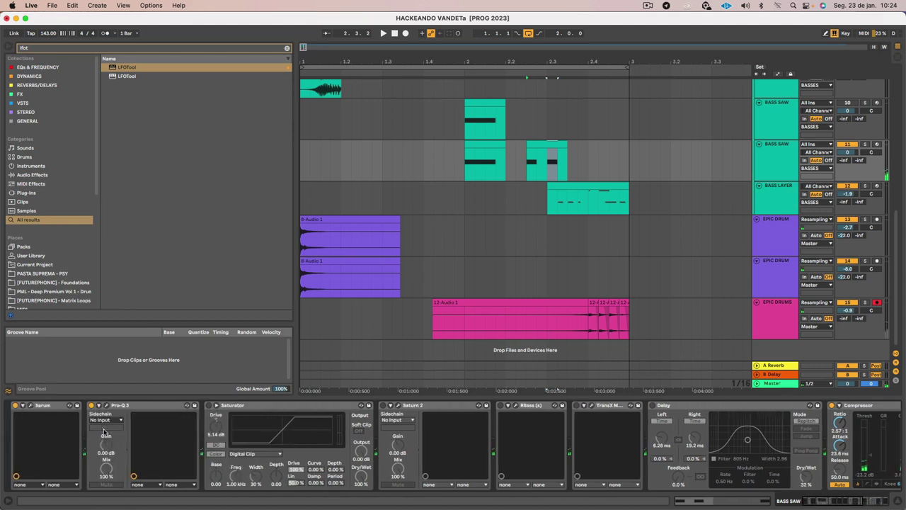
pyautogui.click(30, 405)
pyautogui.press('space')
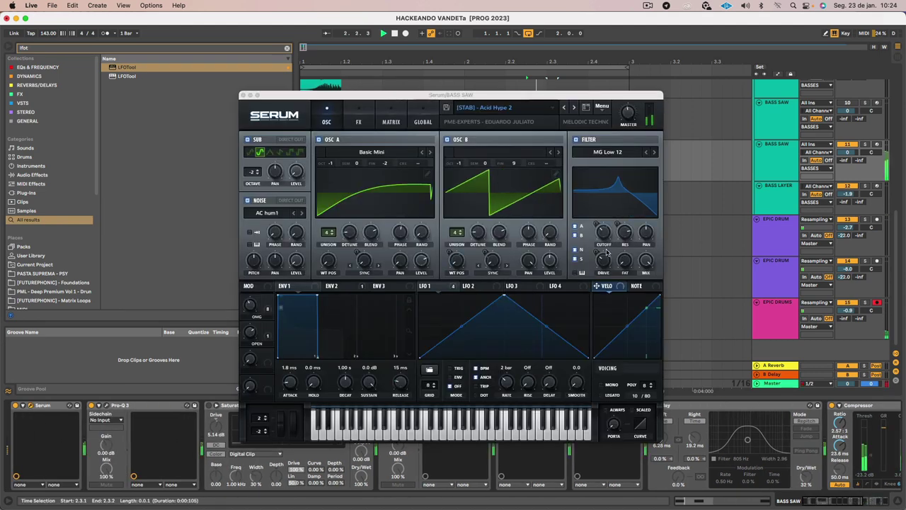
pyautogui.moveTo(604, 233)
pyautogui.mouseDown()
pyautogui.moveTo(601, 255)
pyautogui.moveTo(602, 243)
pyautogui.mouseUp()
pyautogui.moveTo(255, 311); pyautogui.dragTo(255, 314)
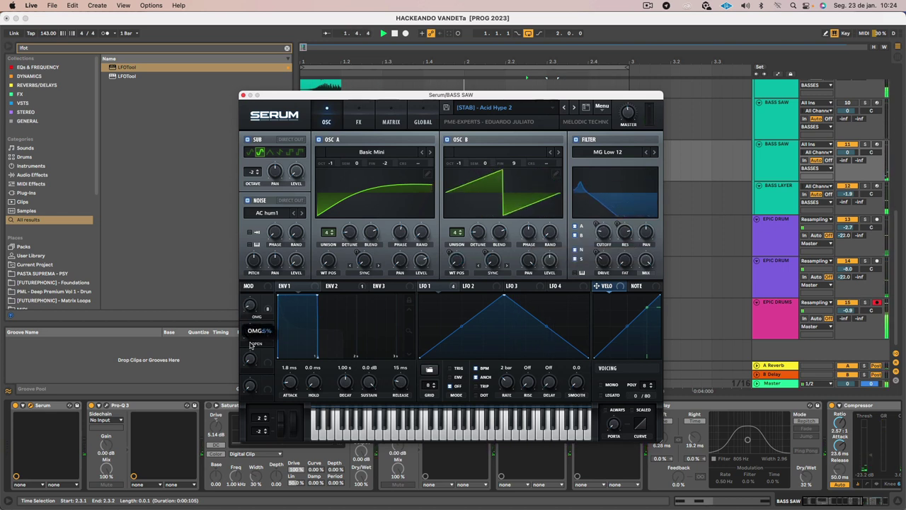
pyautogui.moveTo(250, 345); pyautogui.dragTo(242, 345)
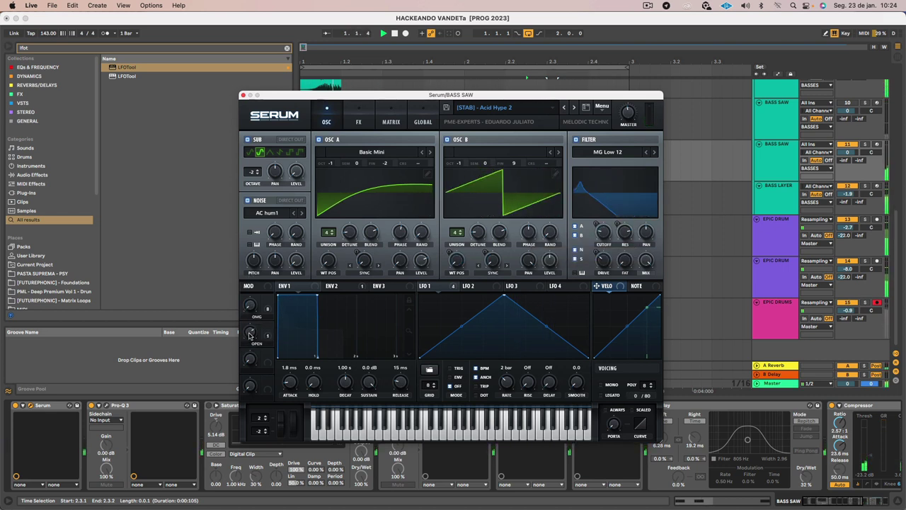
pyautogui.moveTo(243, 389); pyautogui.dragTo(249, 376)
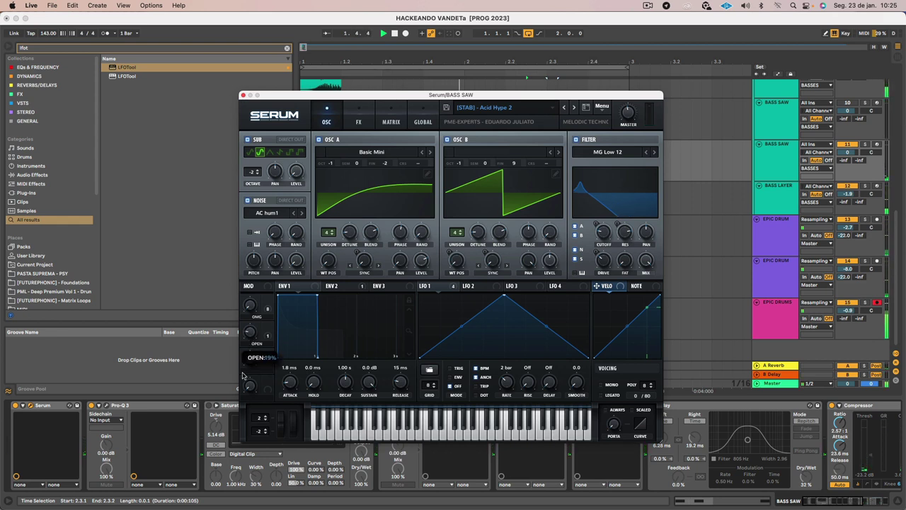
pyautogui.moveTo(243, 375); pyautogui.dragTo(259, 296)
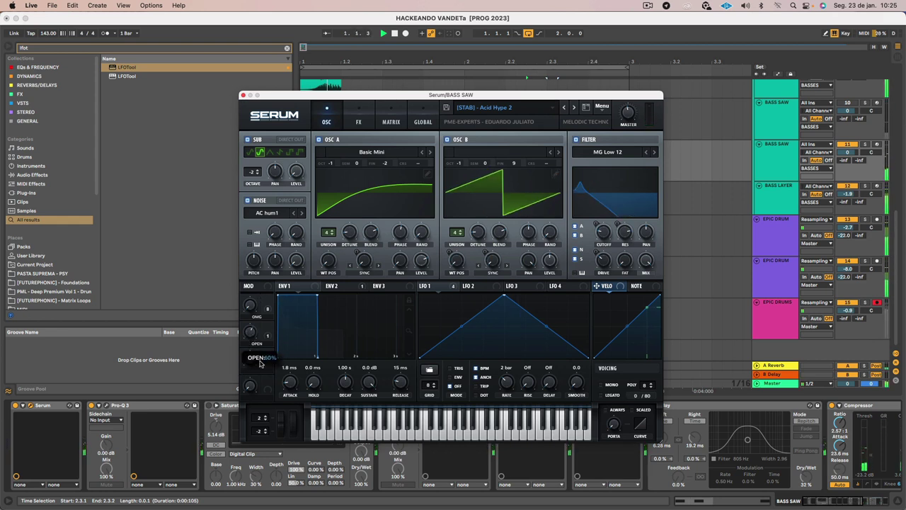
pyautogui.click(243, 94)
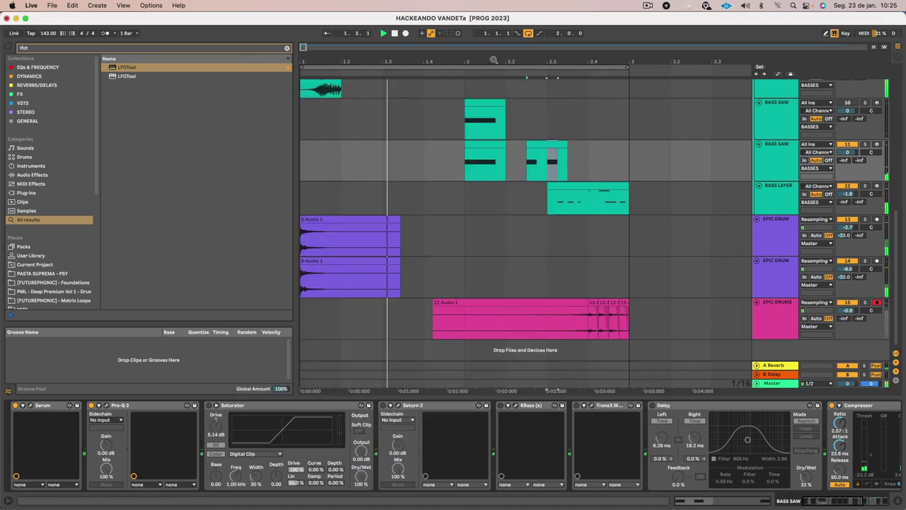
# - Delete the duplicated BASS SAW track and replay the loop
pyautogui.click(792, 164)
pyautogui.press('space')
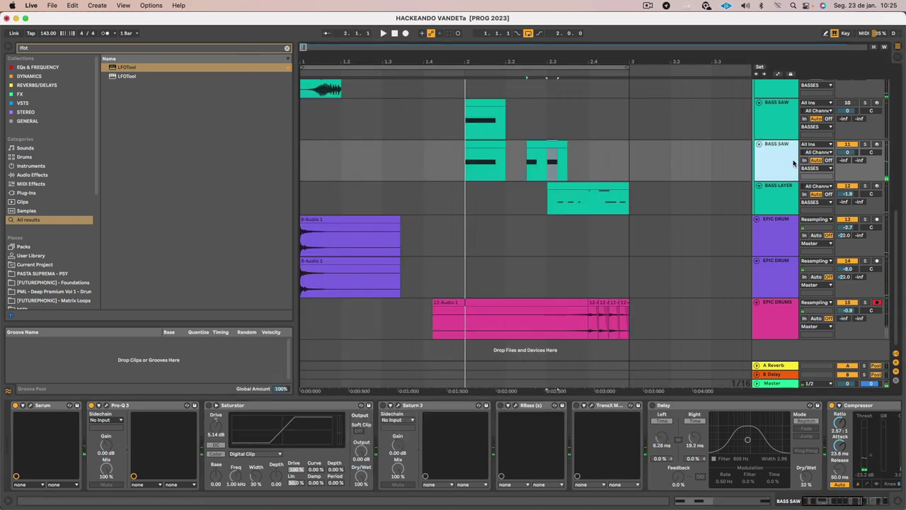
pyautogui.press('Delete')
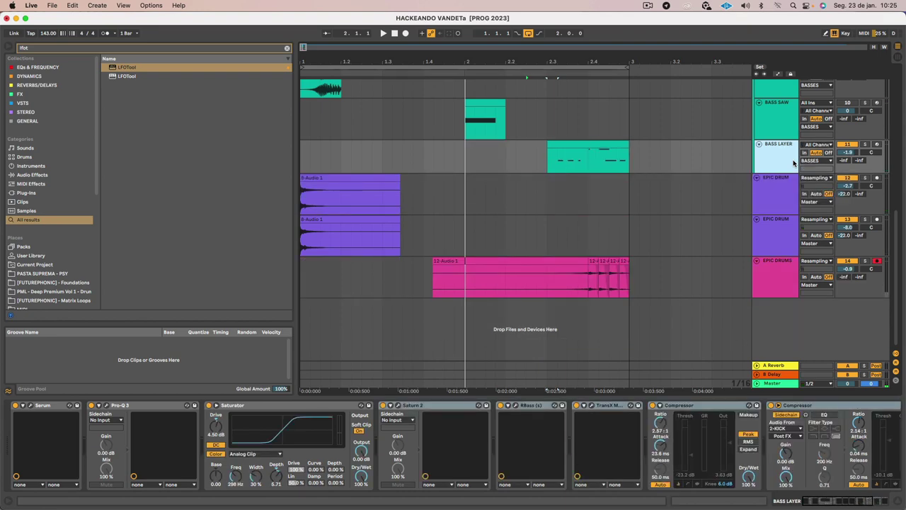
pyautogui.press('space')
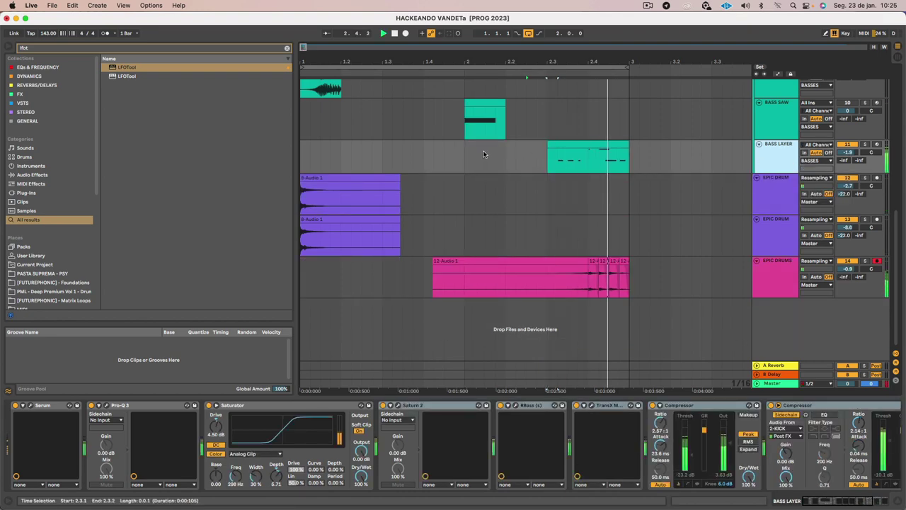
# - Look over the bass and drum tracks during playback, stop the loop, and inspect the device chains of BASS SUB, BASS LAYER and BASS STEREO
pyautogui.scroll(5, 488, 151)
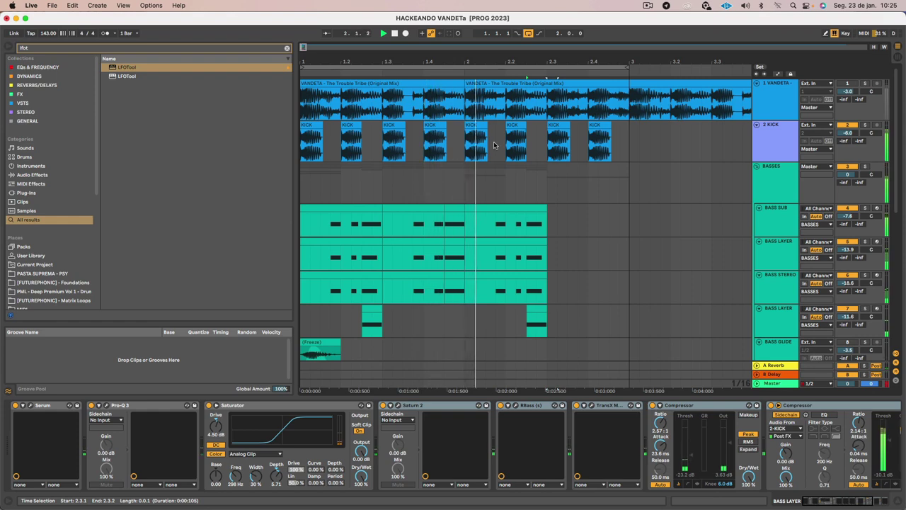
pyautogui.scroll(-5, 547, 204)
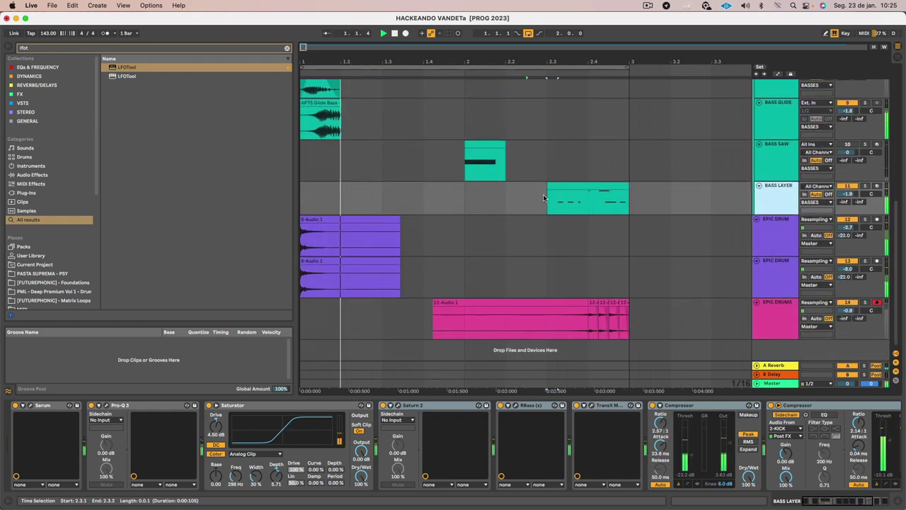
pyautogui.press('space')
pyautogui.scroll(5, 545, 202)
pyautogui.click(774, 223)
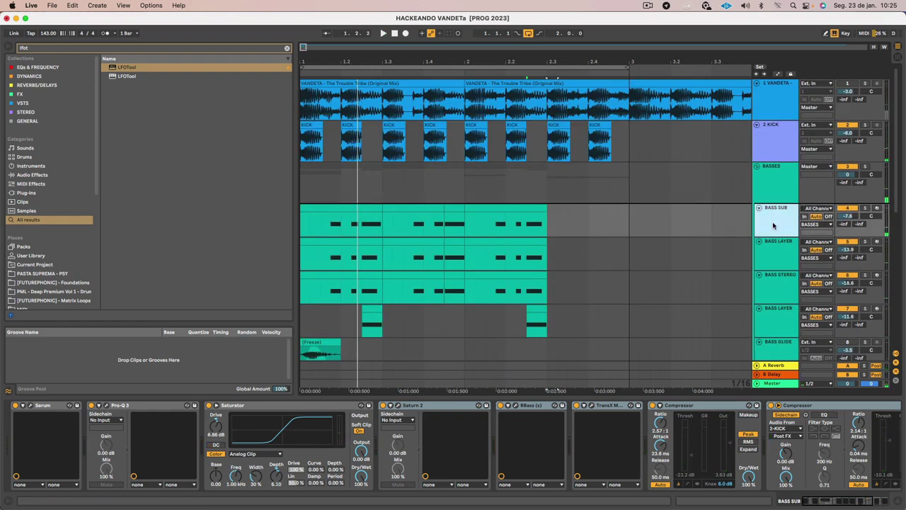
pyautogui.click(773, 255)
pyautogui.click(778, 289)
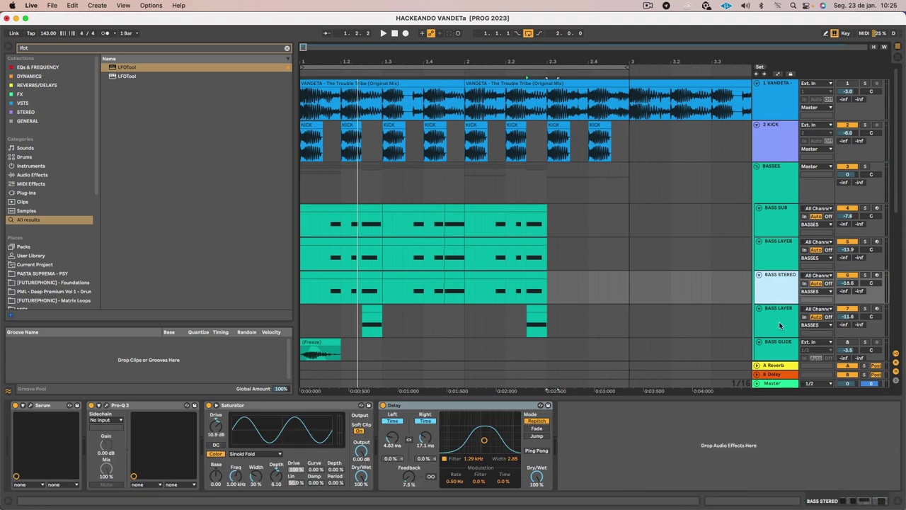
pyautogui.scroll(-5, 787, 276)
pyautogui.scroll(5, 781, 308)
# - In the BASSES group's second Pro-Q 3, add bell boosts of +2.07 dB at 18060 Hz and +2.38 dB at 4779 Hz with the loop playing
pyautogui.click(787, 187)
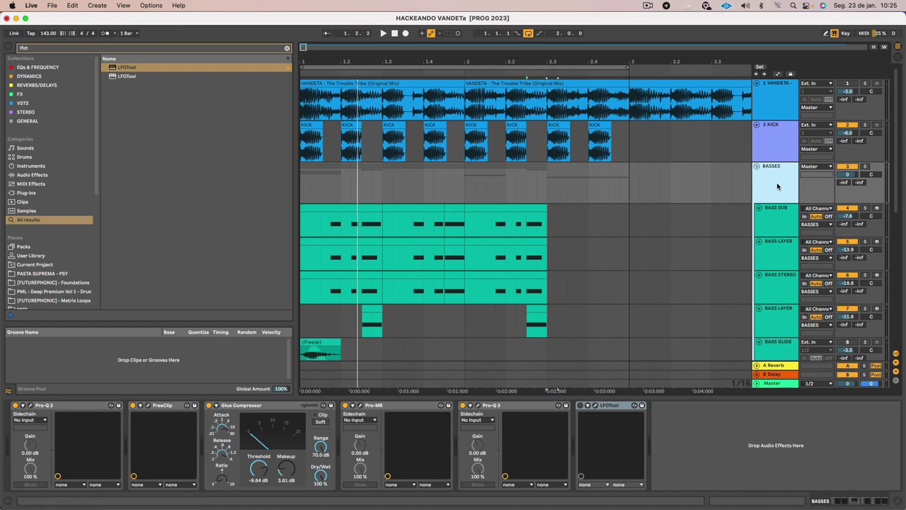
pyautogui.click(478, 405)
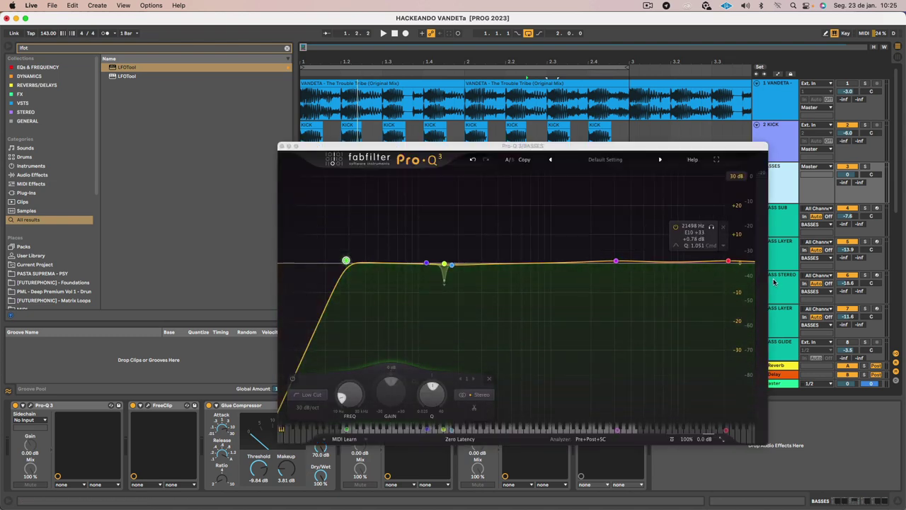
pyautogui.press('space')
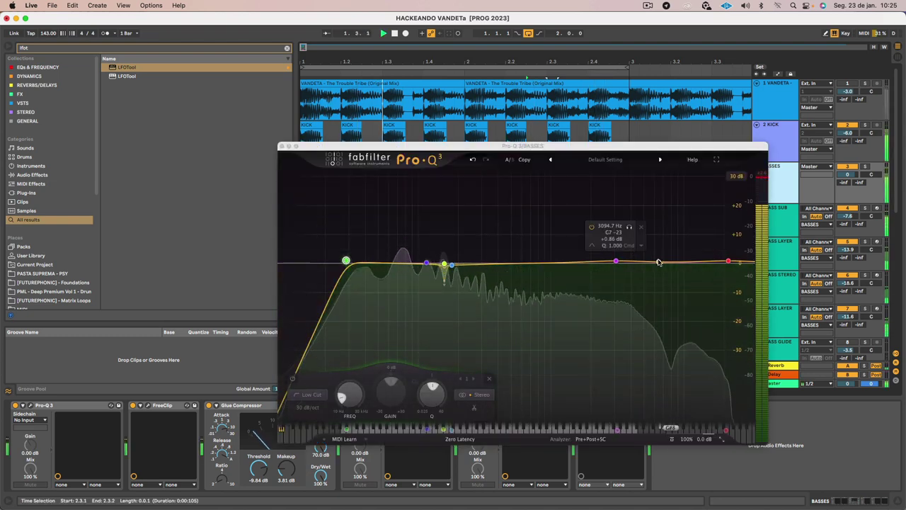
pyautogui.moveTo(658, 262); pyautogui.dragTo(717, 257)
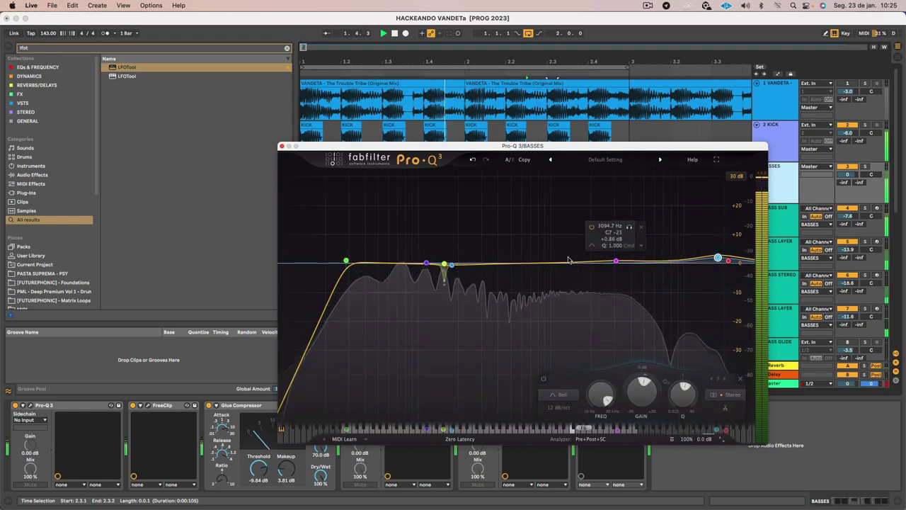
pyautogui.moveTo(567, 264); pyautogui.dragTo(642, 257)
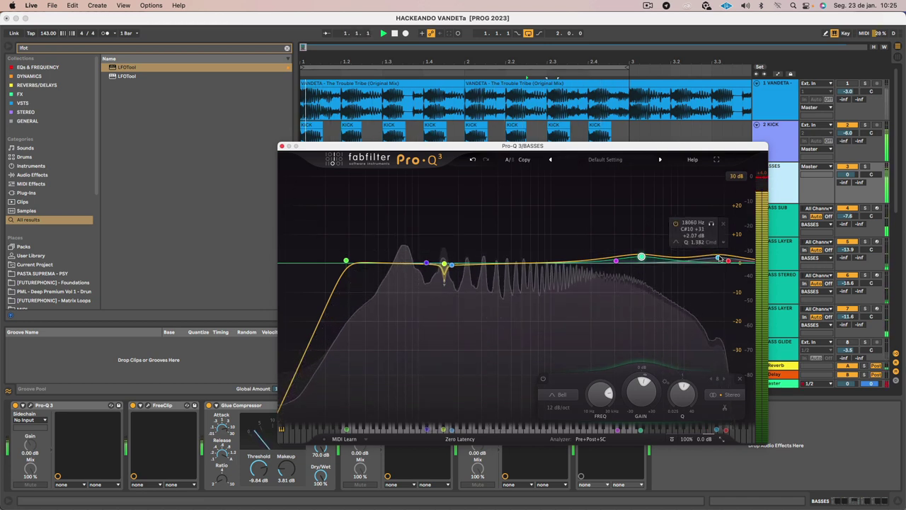
# - Raise the 18 kHz bell slightly further, set the low cut to about 26.75 Hz and close the BASSES equalizer
pyautogui.moveTo(717, 258)
pyautogui.mouseDown()
pyautogui.moveTo(722, 214)
pyautogui.moveTo(721, 252)
pyautogui.mouseUp()
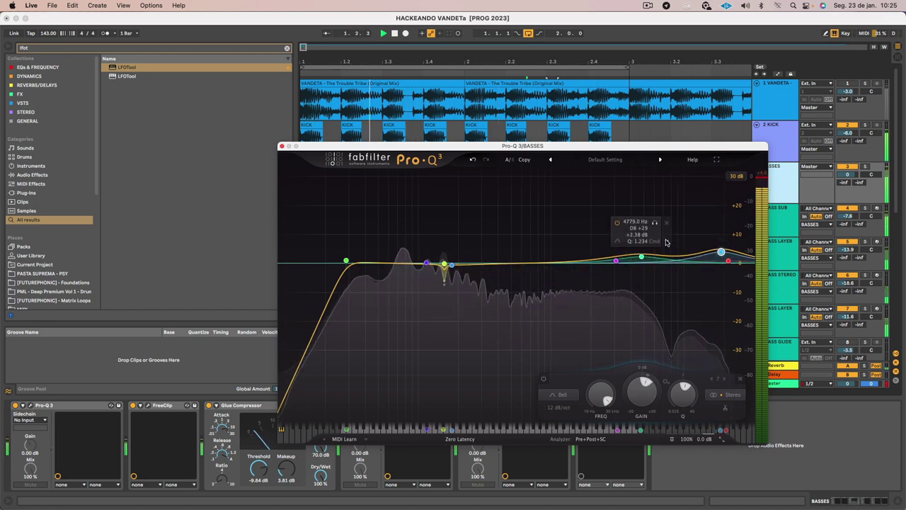
pyautogui.moveTo(345, 262); pyautogui.dragTo(351, 263)
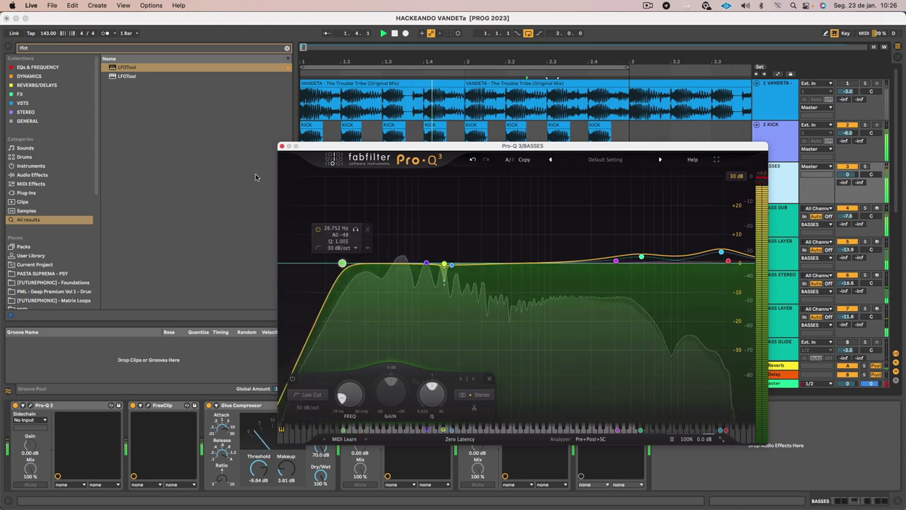
pyautogui.click(281, 146)
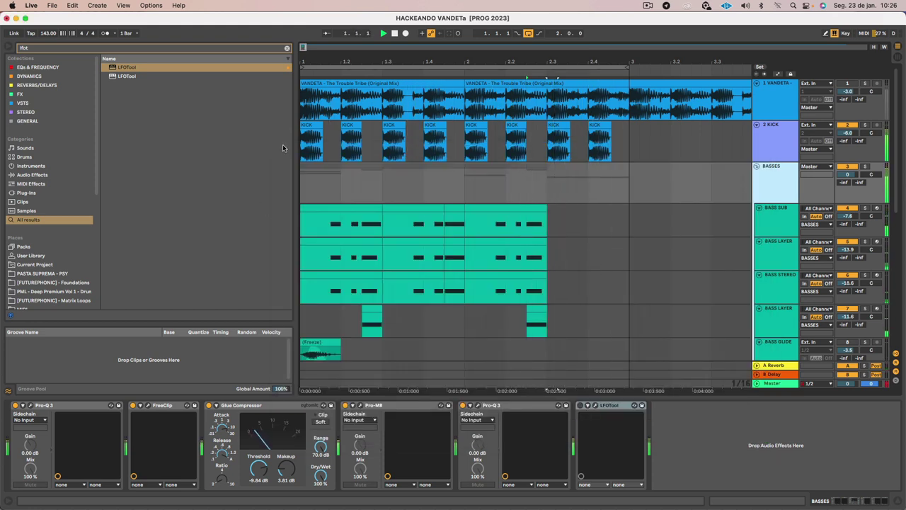
# - Stop playback and save the current set
pyautogui.scroll(-6, 519, 230)
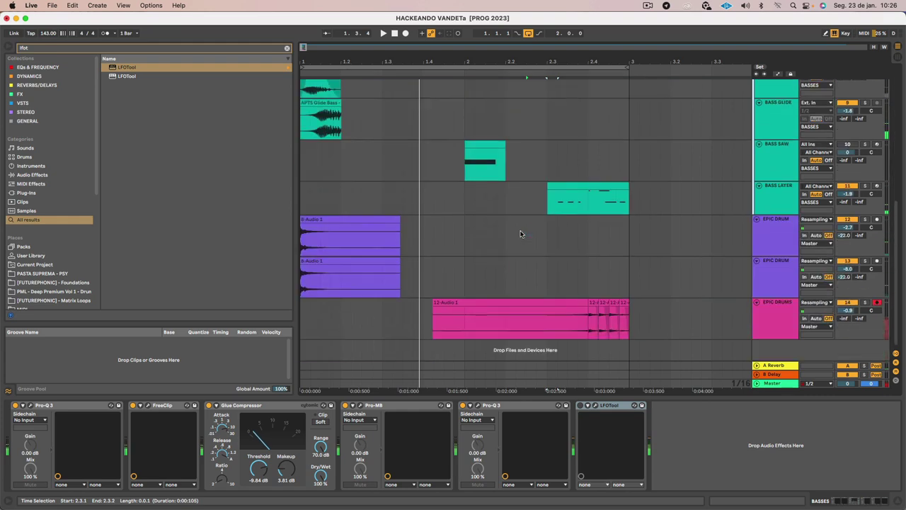
pyautogui.scroll(5, 519, 230)
pyautogui.press('super+s')
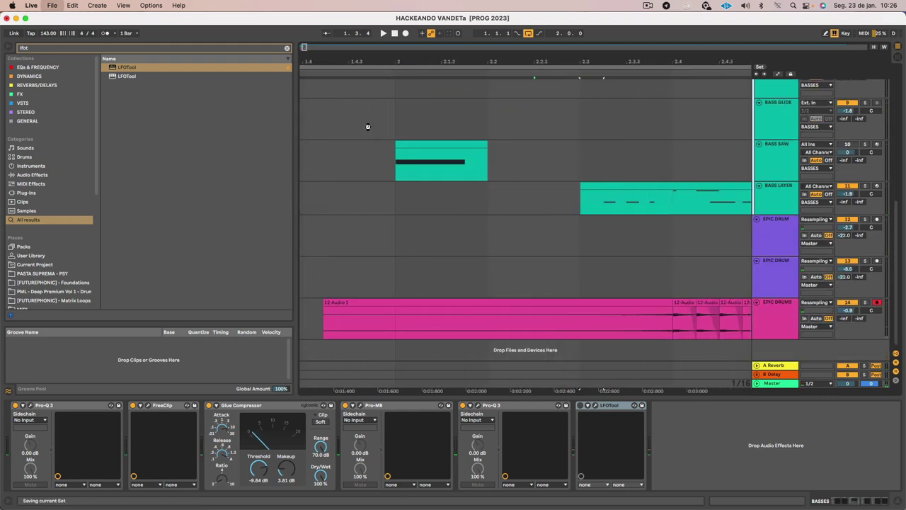
# - Replay the loop from the start of the first EPIC DRUM clip and display the BASS SAW track's device chain
pyautogui.scroll(8, 449, 52)
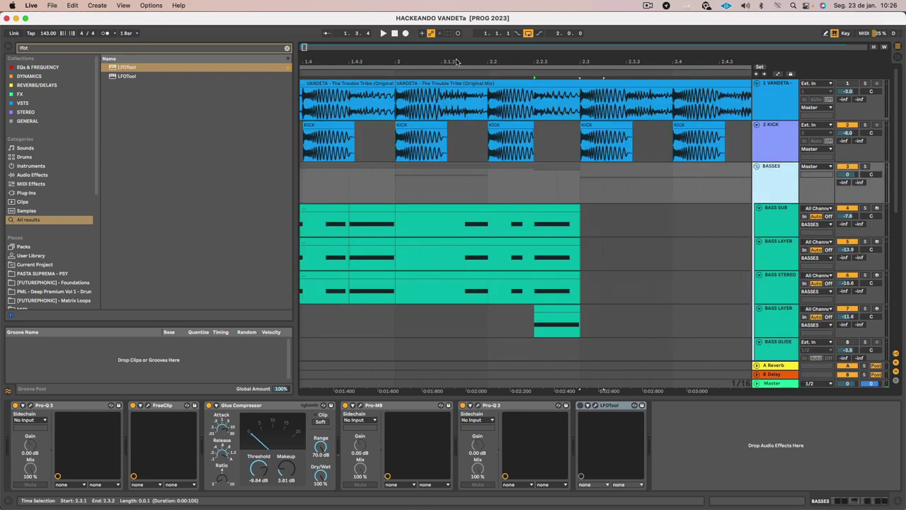
pyautogui.moveTo(453, 56); pyautogui.dragTo(454, 25)
pyautogui.scroll(-3, 437, 212)
pyautogui.scroll(-5, 437, 212)
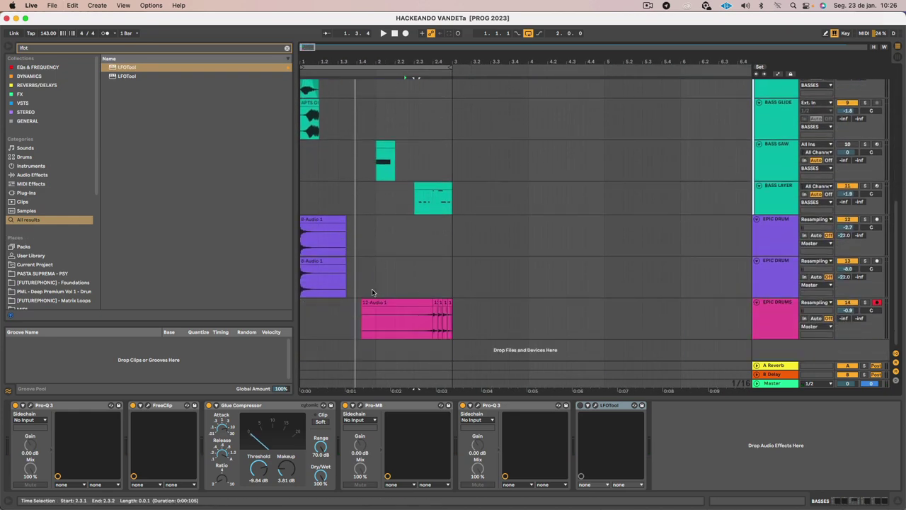
pyautogui.click(307, 216)
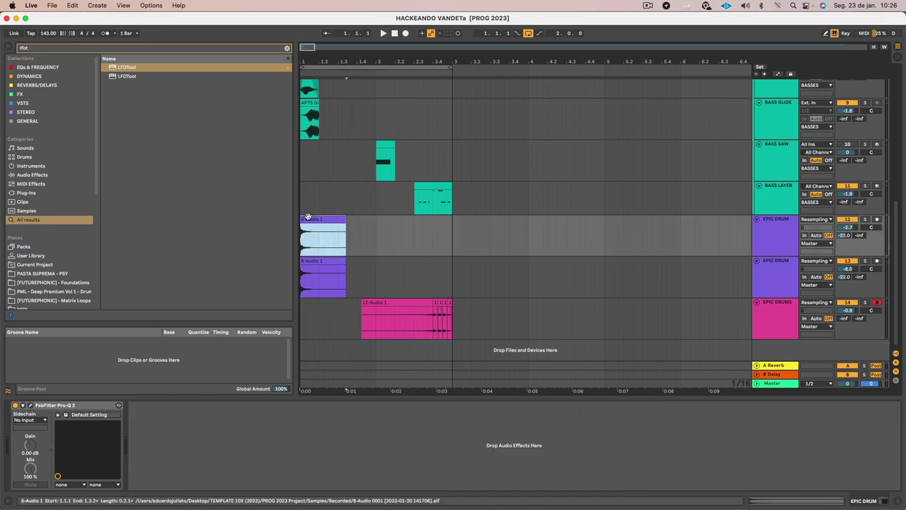
pyautogui.press('space')
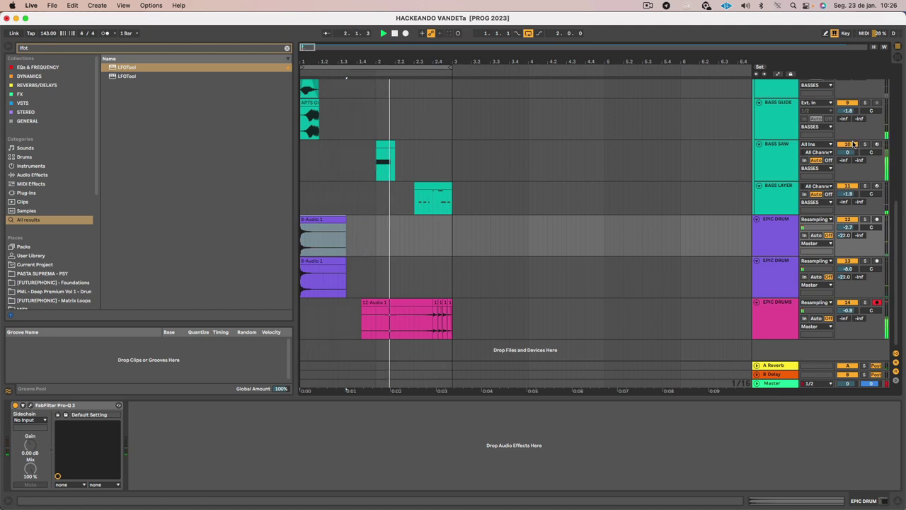
pyautogui.click(783, 170)
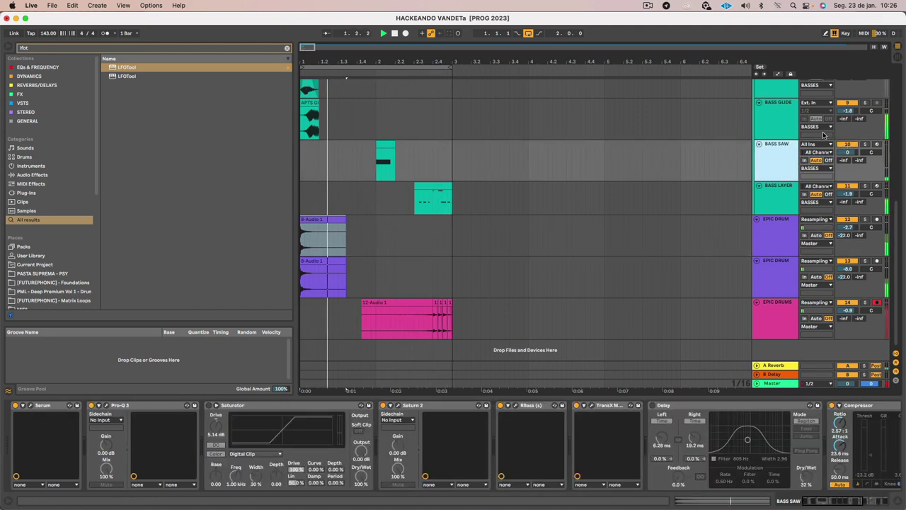